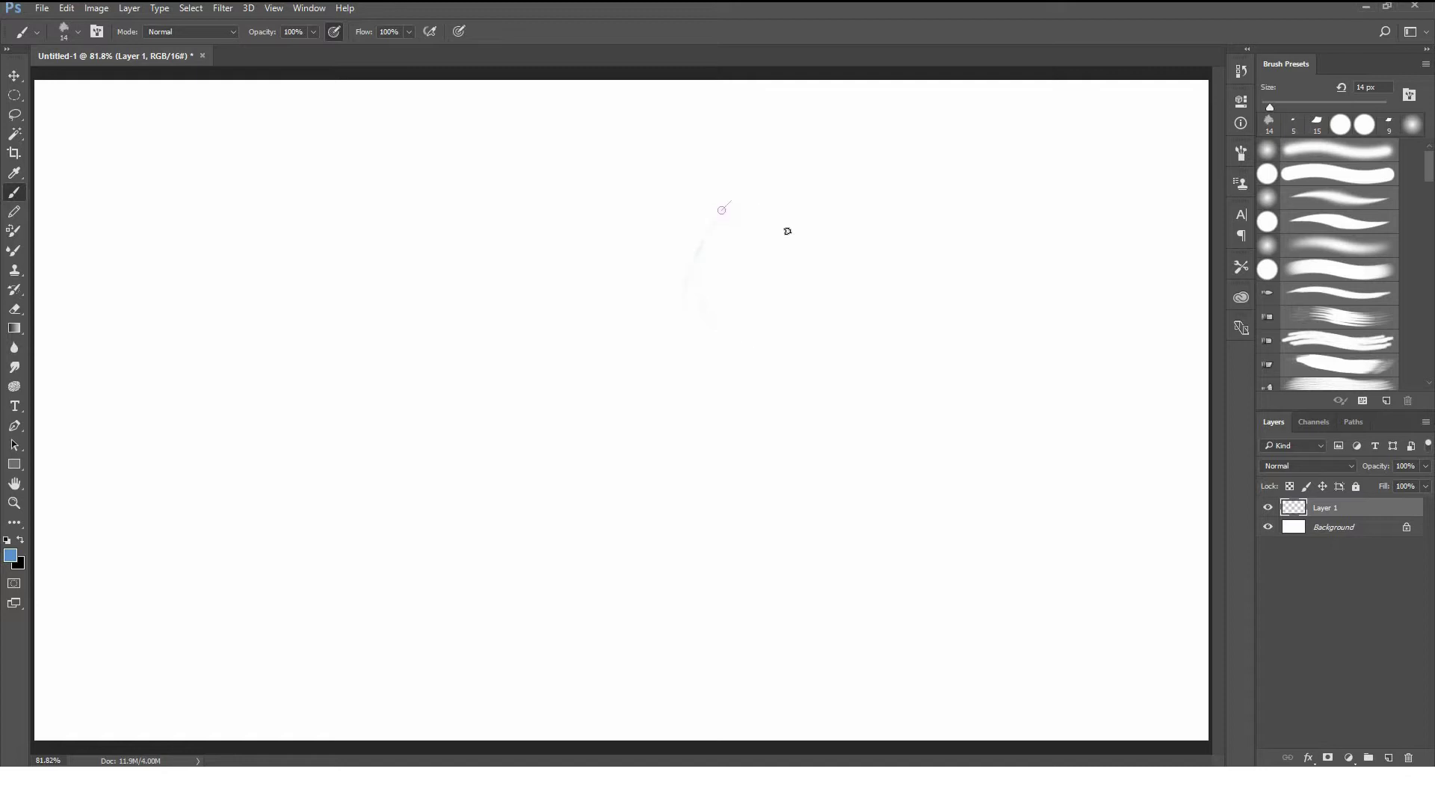
Sketch the head circle and jaw, then rotate it about 21° and scale it to about 75%.
left_click_drag(911, 246, 855, 450)
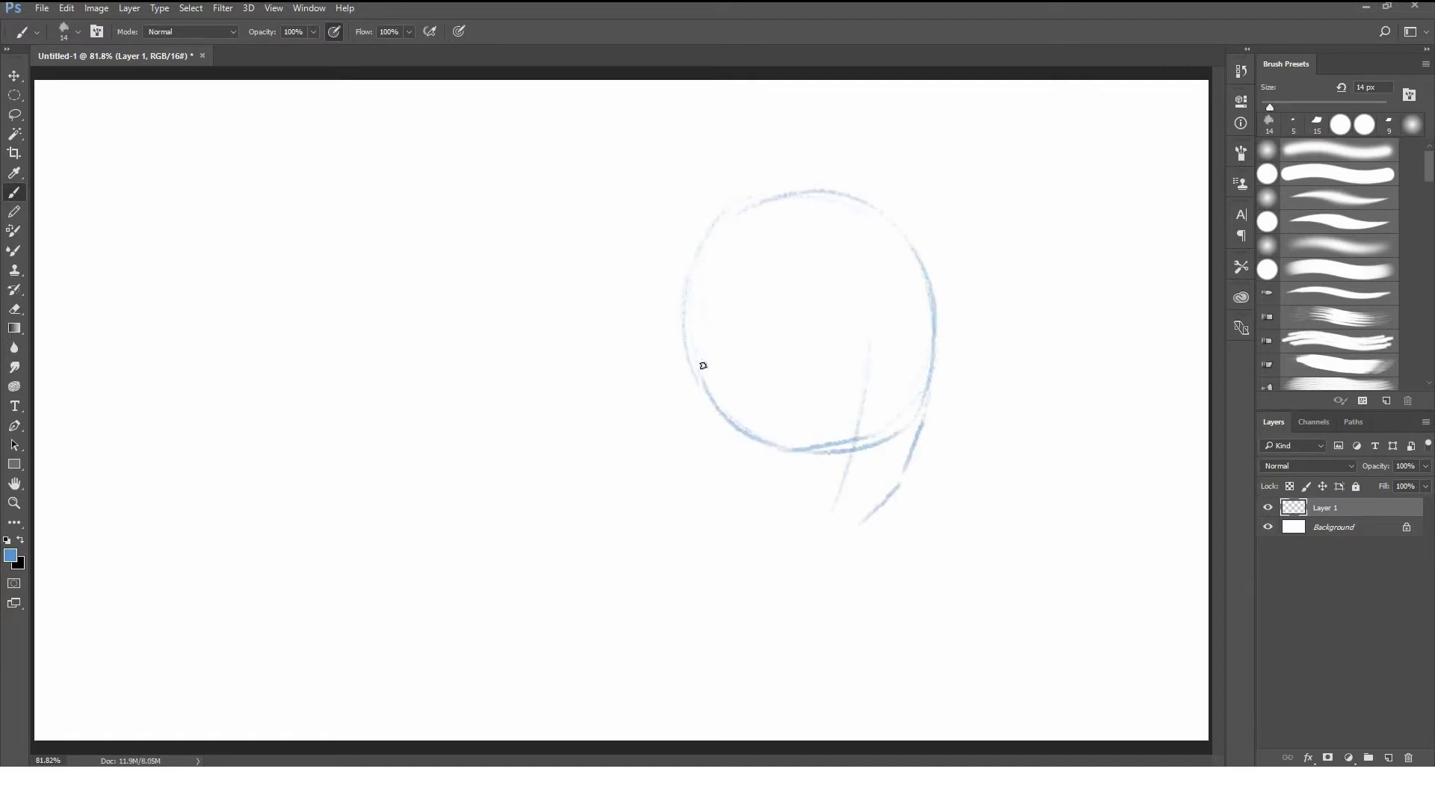
left_click_drag(705, 445, 811, 555)
key("ctrl+t")
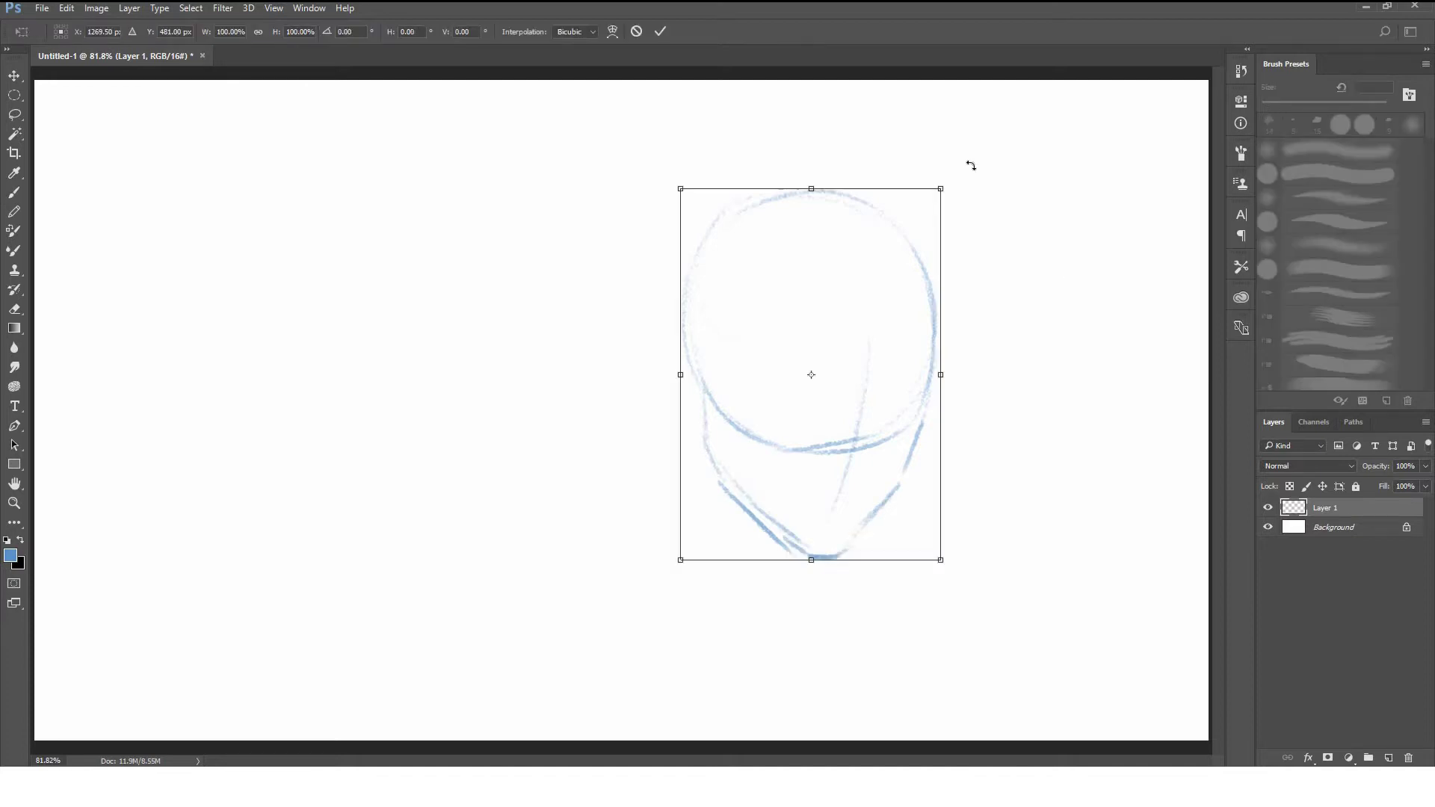
left_click_drag(967, 163, 1029, 295)
left_click_drag(1000, 247, 965, 275)
left_click_drag(885, 299, 888, 309)
key("Return")
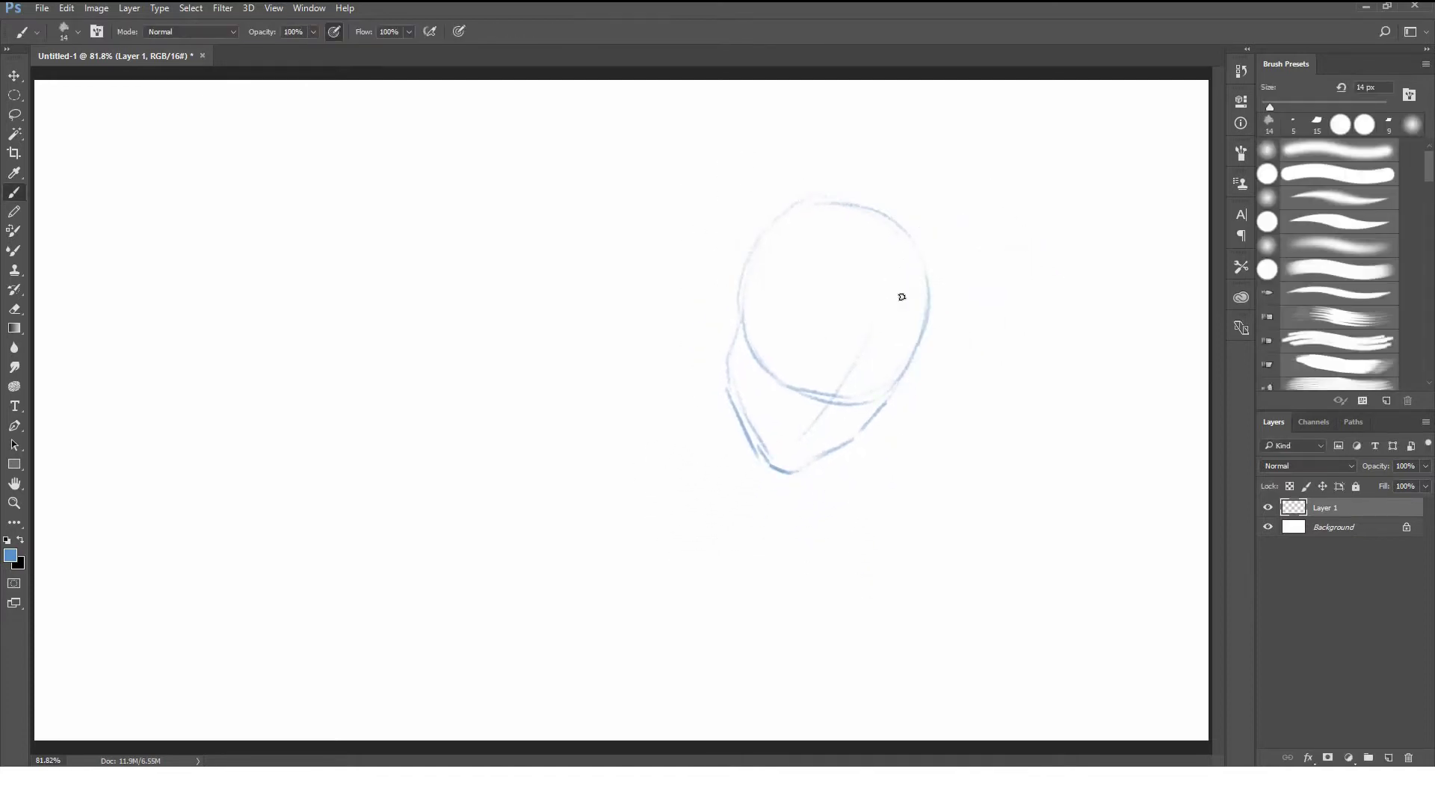
Move the head sketch up and right, then sketch spiky hair strands over it.
key("v")
left_click_drag(839, 391, 872, 344)
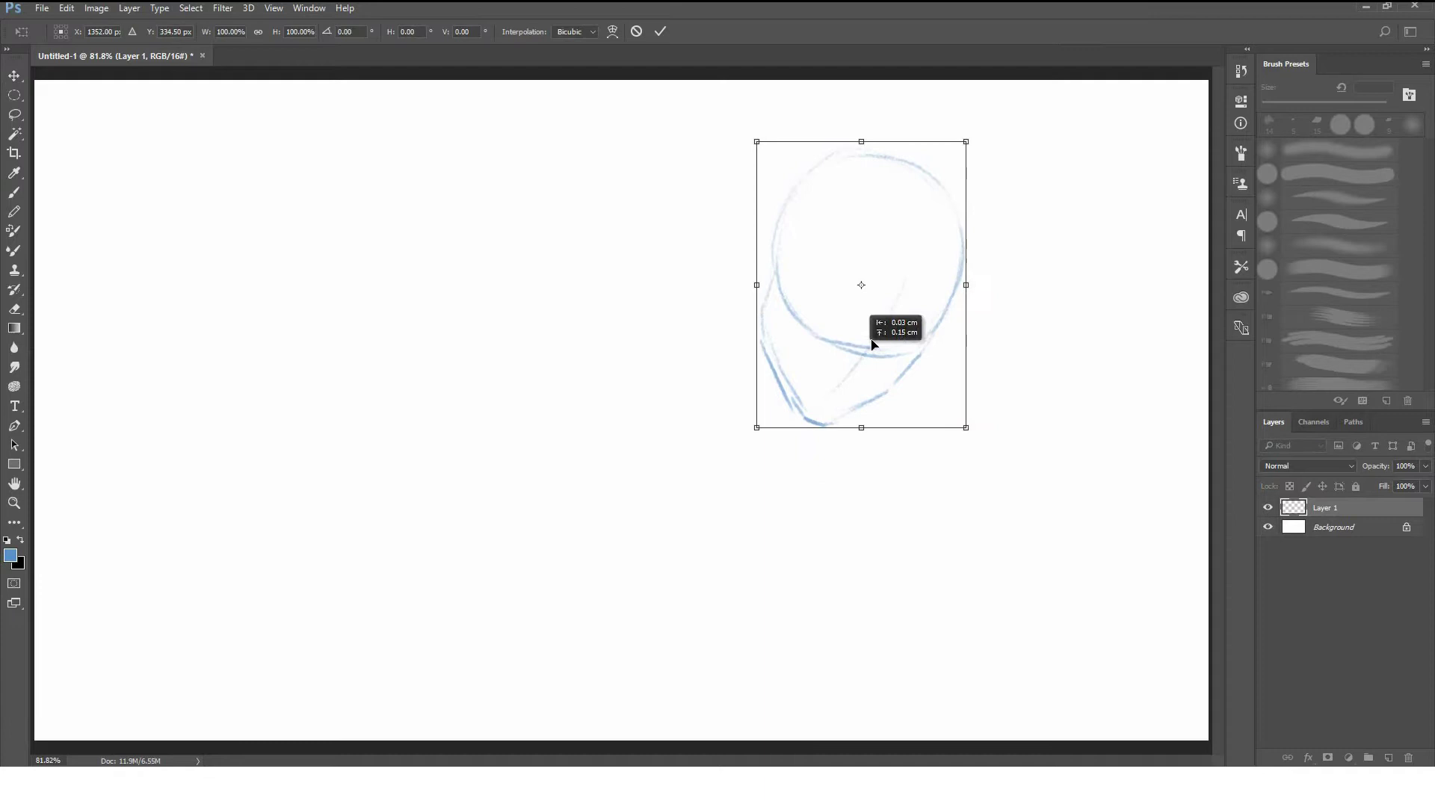
key("b")
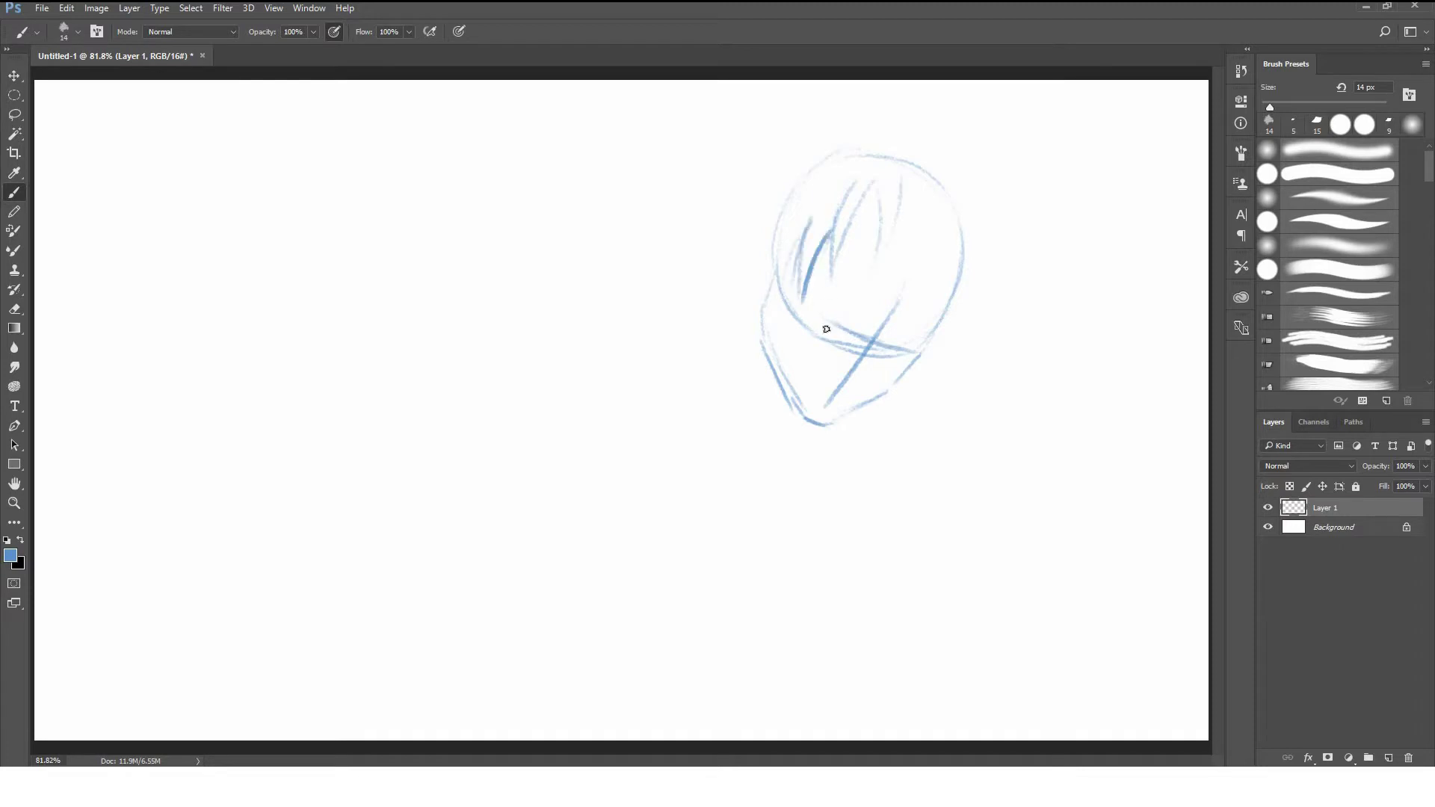
left_click_drag(912, 374, 953, 275)
left_click_drag(837, 254, 851, 163)
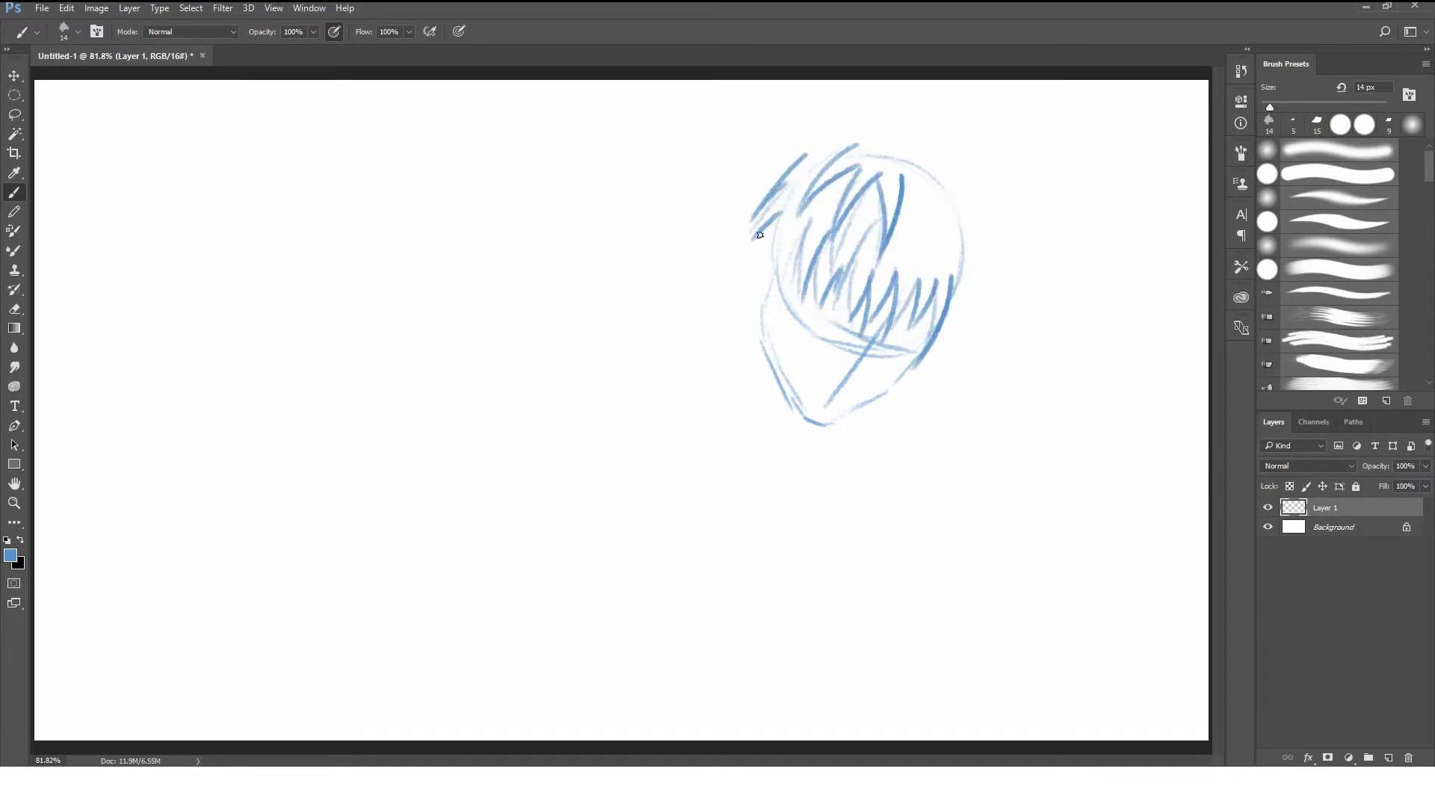
key("ctrl+plus")
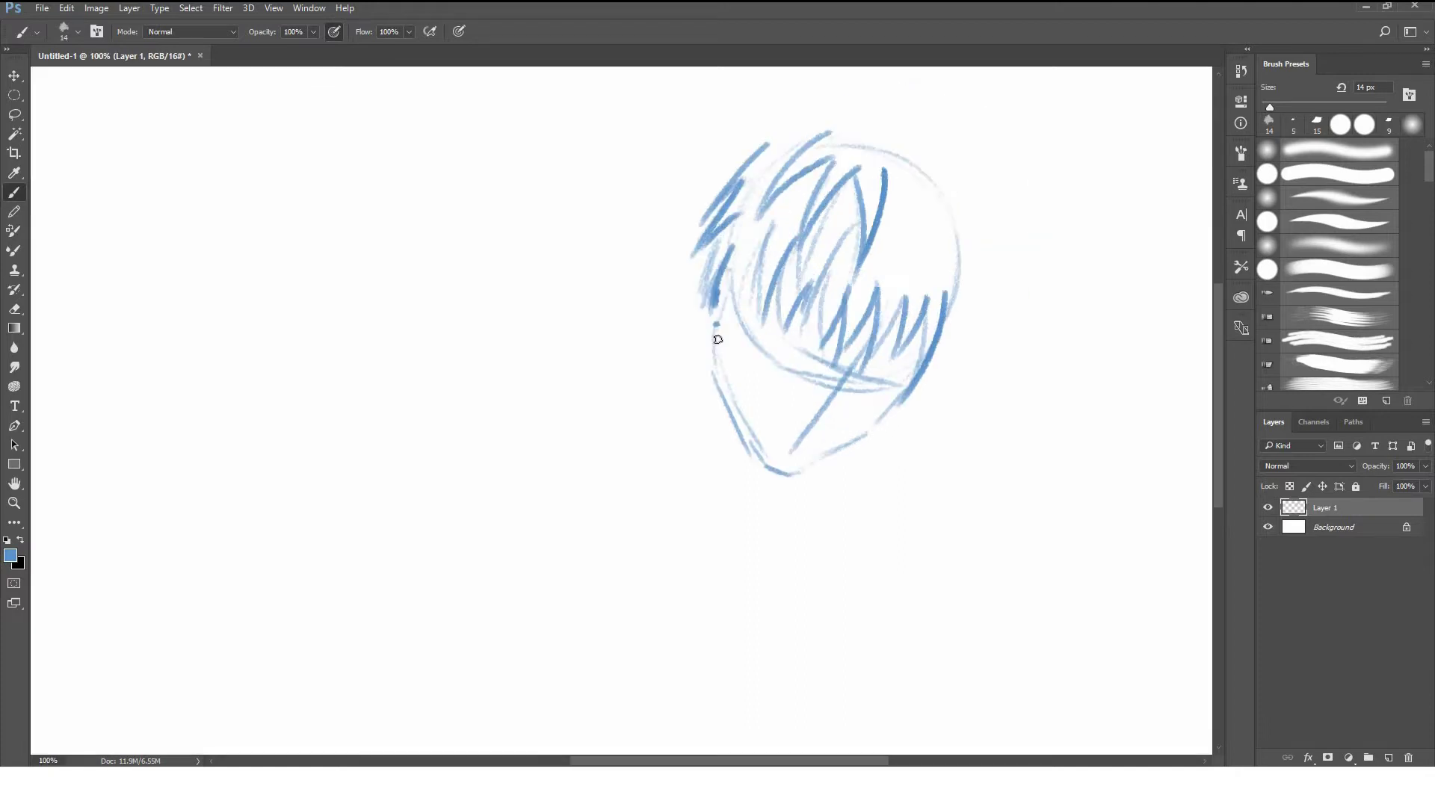
left_click_drag(708, 317, 696, 348)
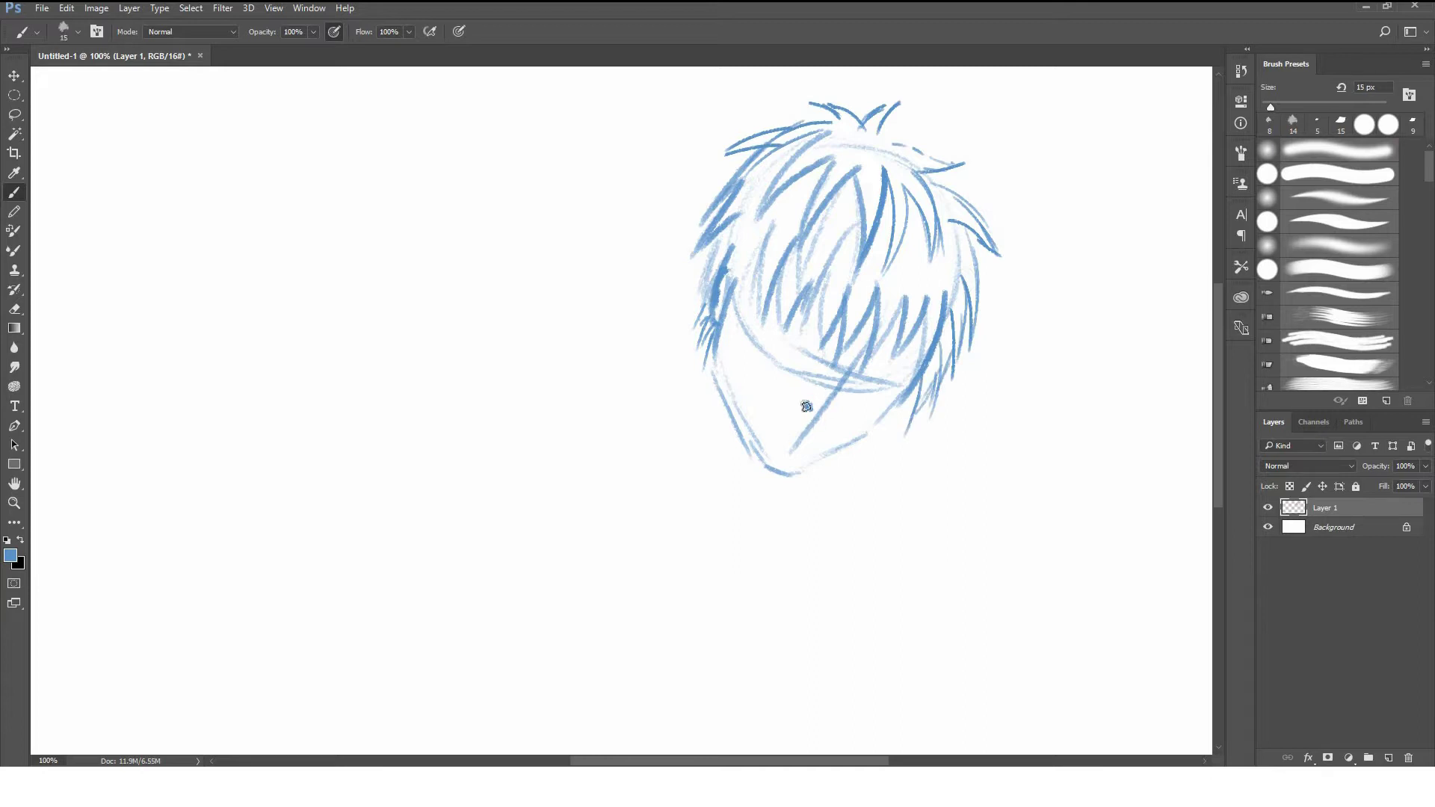
Sketch eye, brow and facial lines beneath the fringe on a zoomed-in view.
left_click(841, 426, "ctrl")
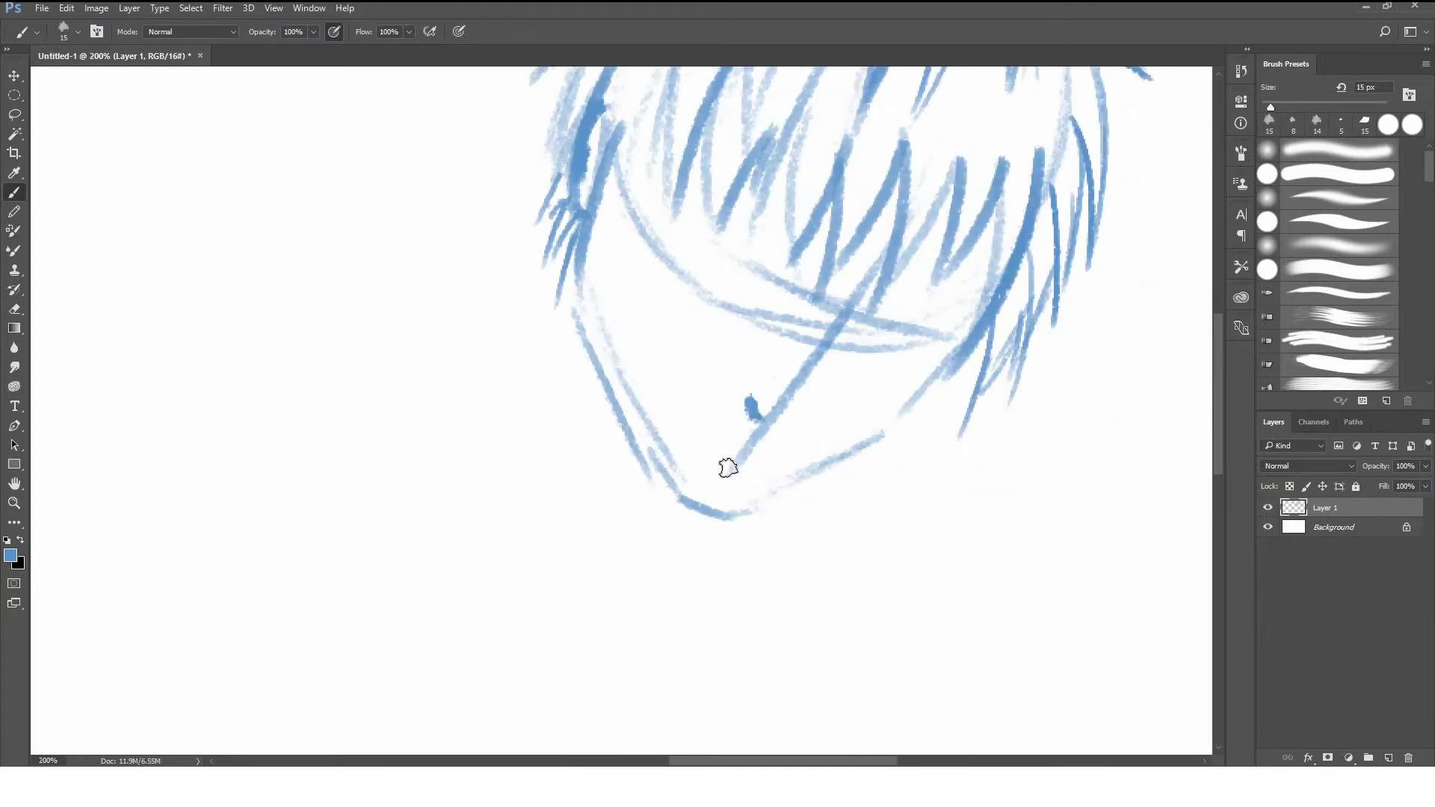
left_click_drag(700, 441, 751, 456)
mouse_move(679, 233)
left_mouse_down()
mouse_move(793, 321)
mouse_move(778, 322)
left_mouse_up()
left_click_drag(666, 203, 747, 277)
left_click_drag(957, 333, 848, 343)
key("ctrl+minus")
key("ctrl+minus")
key("ctrl+minus")
Sketch the cheek, jaw, neck, chest, torso and a raised finger, then pick a light gold colour.
left_click_drag(715, 400, 830, 432)
left_click_drag(854, 385, 842, 431)
left_click_drag(888, 381, 871, 476)
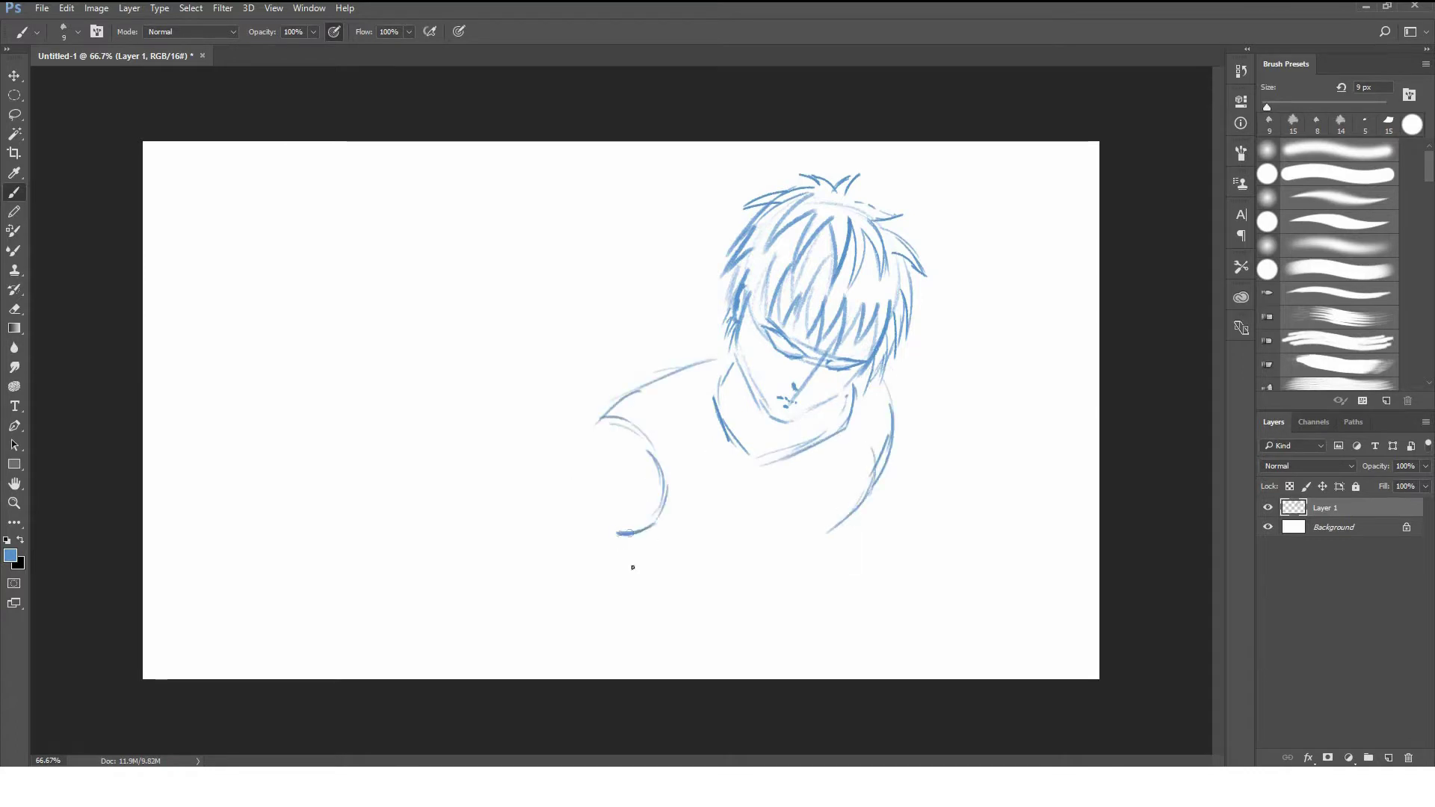
left_click_drag(686, 618, 811, 565)
left_click_drag(888, 447, 785, 595)
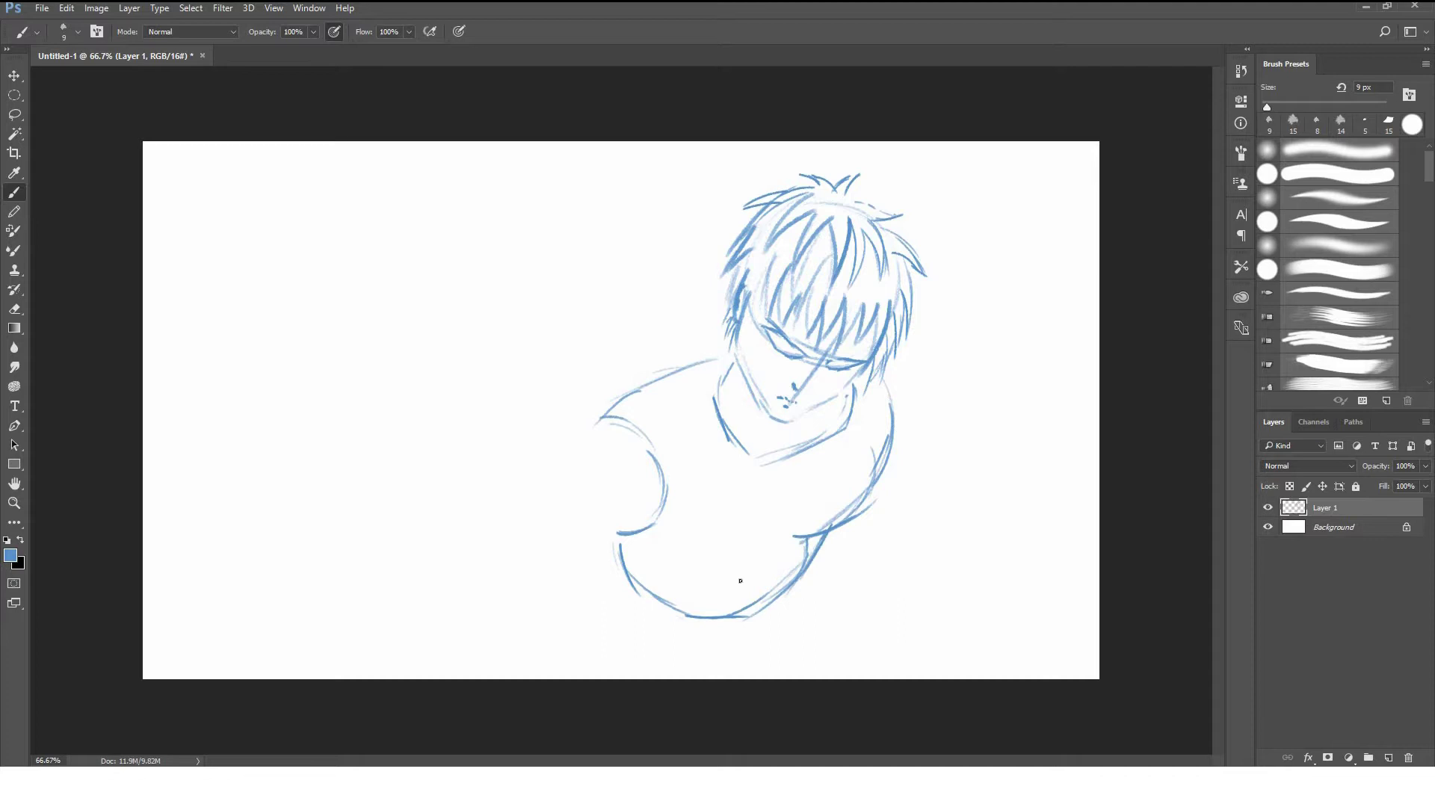
left_click_drag(511, 381, 560, 410)
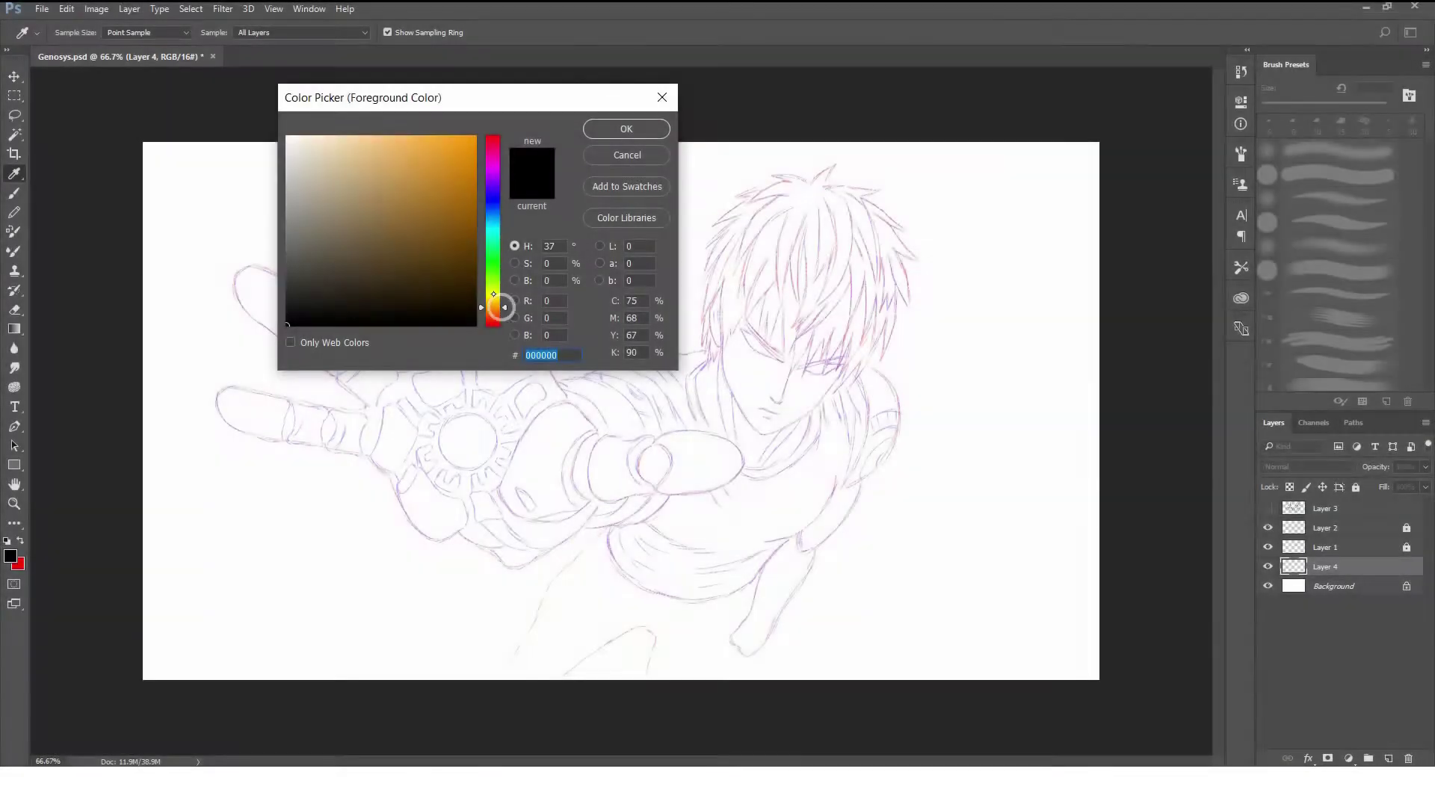
left_click_drag(501, 306, 495, 304)
left_click_drag(446, 190, 367, 169)
Confirm the gold, enlarge the brush slightly and paint gold over the upper-left and left hair strands.
key("Return")
key("b")
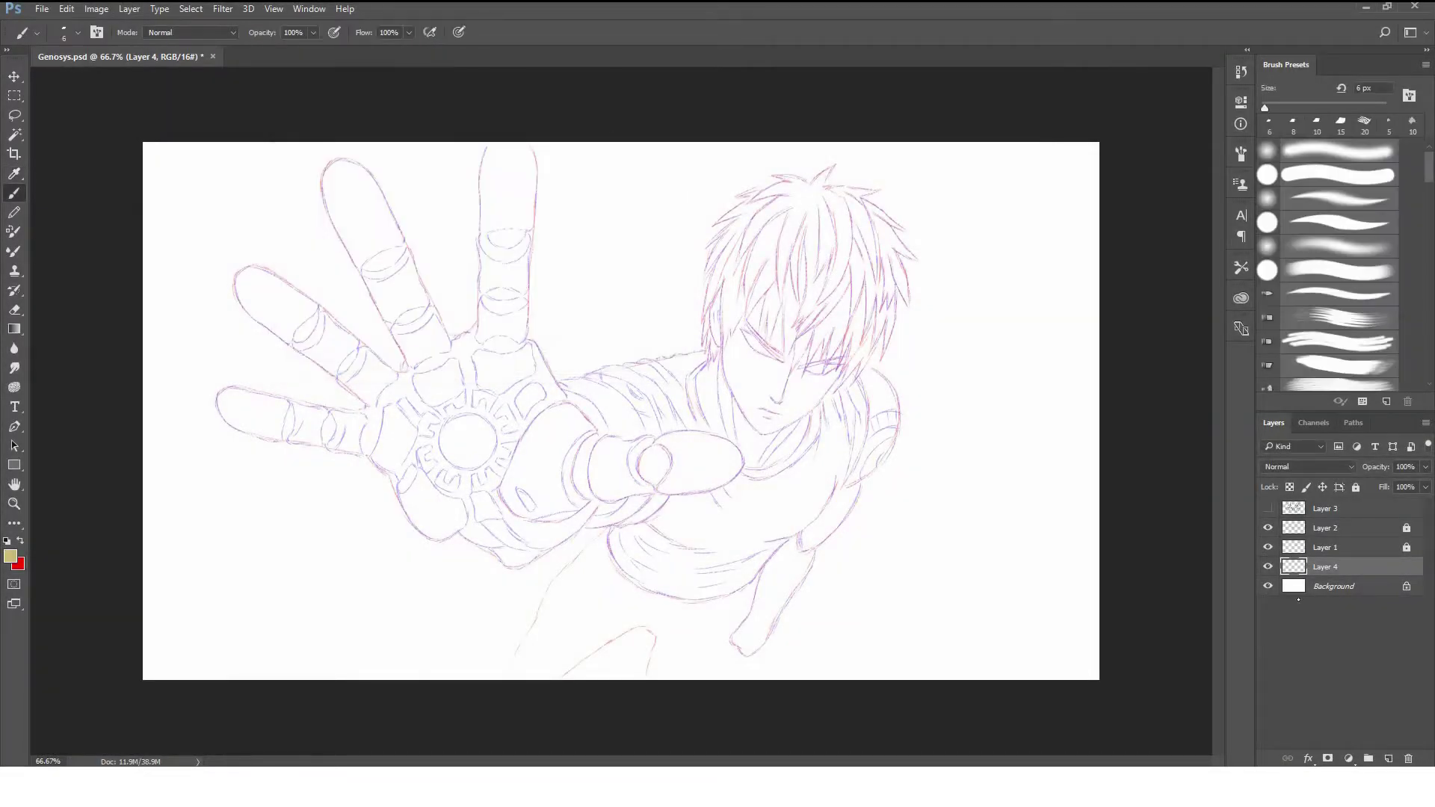
scroll(702, 382, "up", 2)
scroll(702, 382, "up", 2)
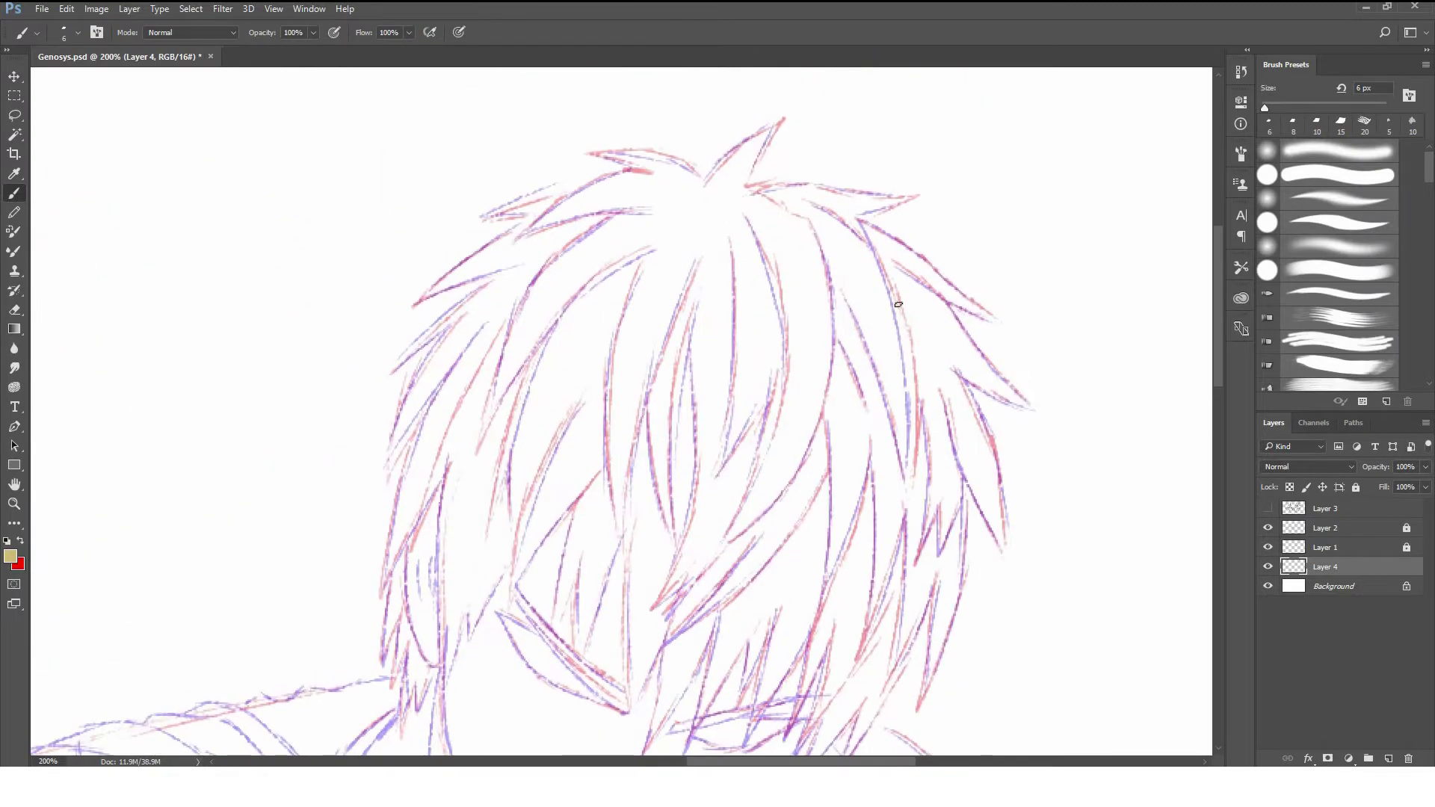
key("bracketright")
key("bracketright")
key("bracketright")
mouse_move(643, 213)
left_mouse_down()
mouse_move(485, 415)
mouse_move(584, 292)
left_mouse_up()
left_click_drag(639, 203, 553, 250)
mouse_move(612, 176)
left_mouse_down()
mouse_move(497, 219)
mouse_move(390, 373)
left_mouse_up()
left_click_drag(495, 312, 383, 462)
left_click_drag(598, 374, 625, 264)
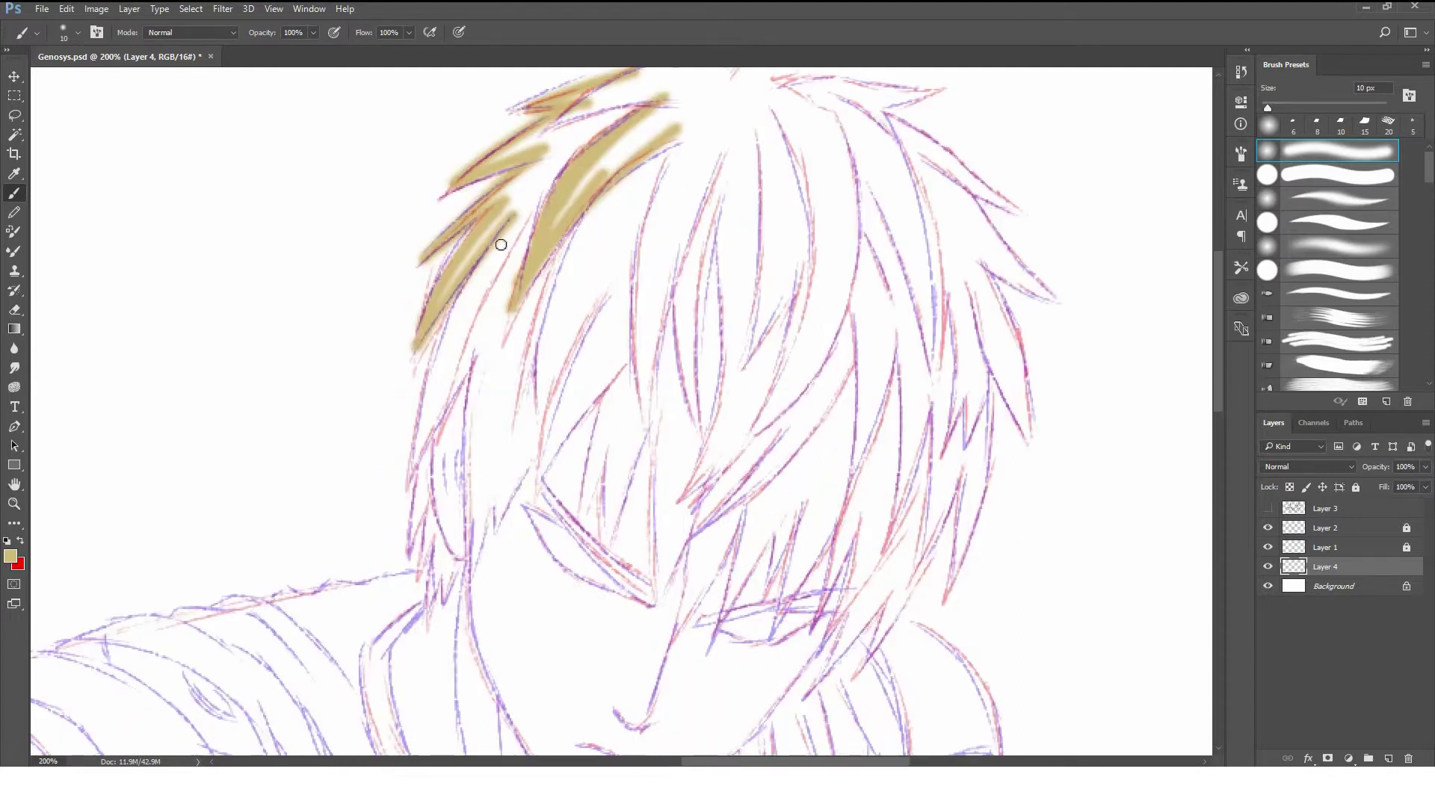
left_click_drag(502, 312, 405, 471)
Paint gold across the right front strands and along the top hair strands.
mouse_move(471, 561)
left_mouse_down()
mouse_move(536, 447)
mouse_move(533, 486)
mouse_move(609, 310)
mouse_move(555, 449)
mouse_move(650, 329)
left_mouse_up()
key("ctrl+z")
mouse_move(619, 423)
left_mouse_down()
mouse_move(665, 508)
mouse_move(740, 381)
mouse_move(770, 367)
left_mouse_up()
mouse_move(778, 427)
left_mouse_down()
mouse_move(774, 342)
mouse_move(748, 449)
left_mouse_up()
left_click_drag(800, 378, 758, 482)
mouse_move(830, 225)
left_mouse_down()
mouse_move(804, 478)
mouse_move(828, 347)
mouse_move(666, 149)
left_mouse_up()
key("ctrl+z")
left_click_drag(666, 149, 702, 266)
mouse_move(628, 194)
left_mouse_down()
mouse_move(546, 249)
mouse_move(651, 66)
left_mouse_up()
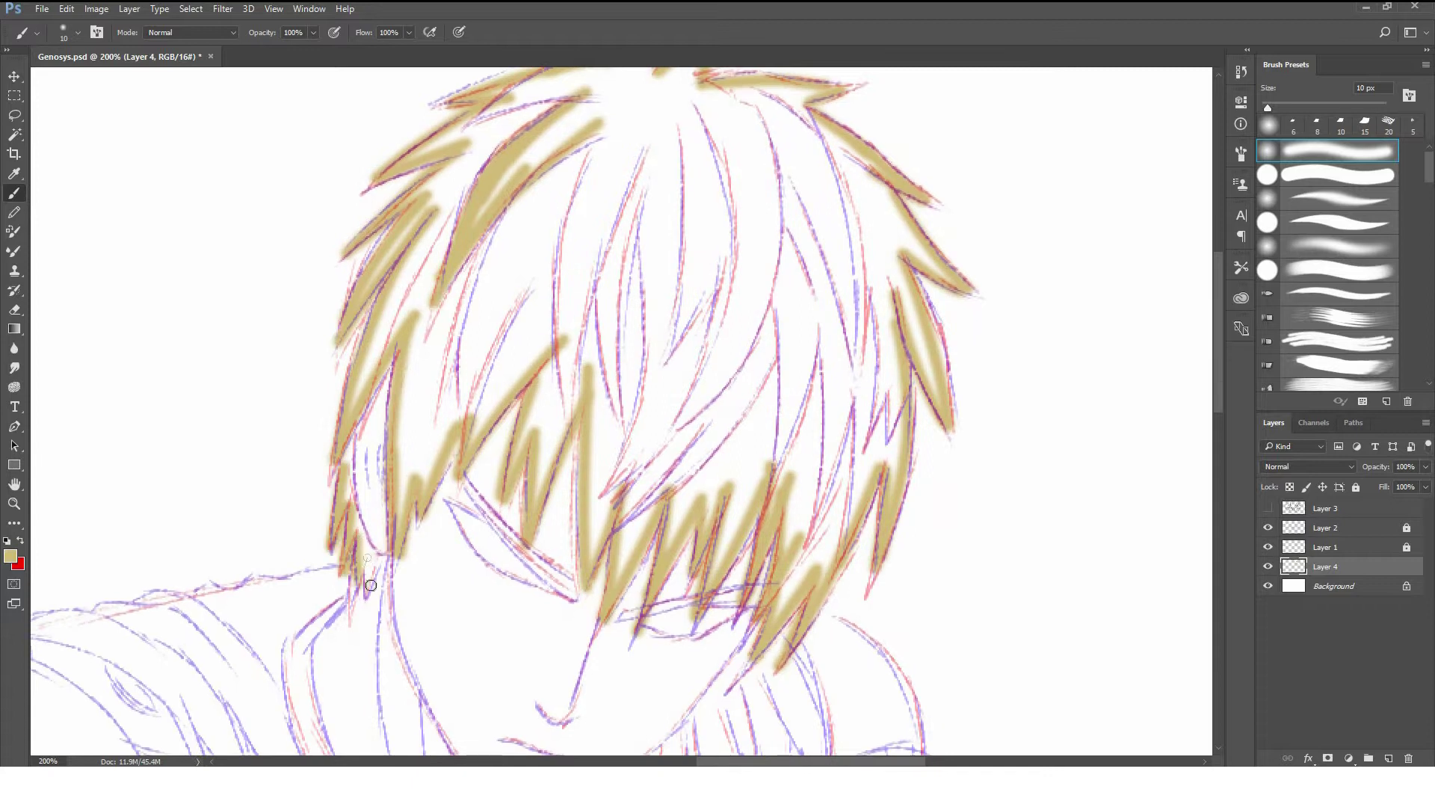
Hide the line-art layers and fill the hair interior with a 20 px gold brush.
left_click_drag(1269, 528, 1269, 547)
key("bracketright")
mouse_move(432, 375)
left_mouse_down()
mouse_move(353, 480)
mouse_move(474, 506)
mouse_move(403, 308)
mouse_move(516, 182)
mouse_move(583, 168)
left_mouse_up()
left_click_drag(850, 463, 867, 378)
scroll(698, 359, "down", 3)
mouse_move(800, 427)
left_mouse_down()
mouse_move(772, 551)
mouse_move(820, 525)
mouse_move(875, 454)
mouse_move(526, 456)
mouse_move(580, 506)
mouse_move(699, 388)
mouse_move(762, 414)
mouse_move(744, 471)
left_mouse_up()
scroll(752, 240, "up", 4)
mouse_move(753, 240)
left_mouse_down()
mouse_move(862, 391)
mouse_move(615, 209)
mouse_move(432, 426)
mouse_move(580, 574)
mouse_move(602, 240)
mouse_move(699, 354)
mouse_move(778, 522)
mouse_move(657, 411)
mouse_move(641, 225)
left_mouse_up()
key("bracketright")
Zoom in and paint over the white wedge near the hair top with a small brush.
key("bracketleft")
key("ctrl+plus")
key("bracketleft")
key("bracketleft")
key("bracketleft")
scroll(554, 330, "down", 2)
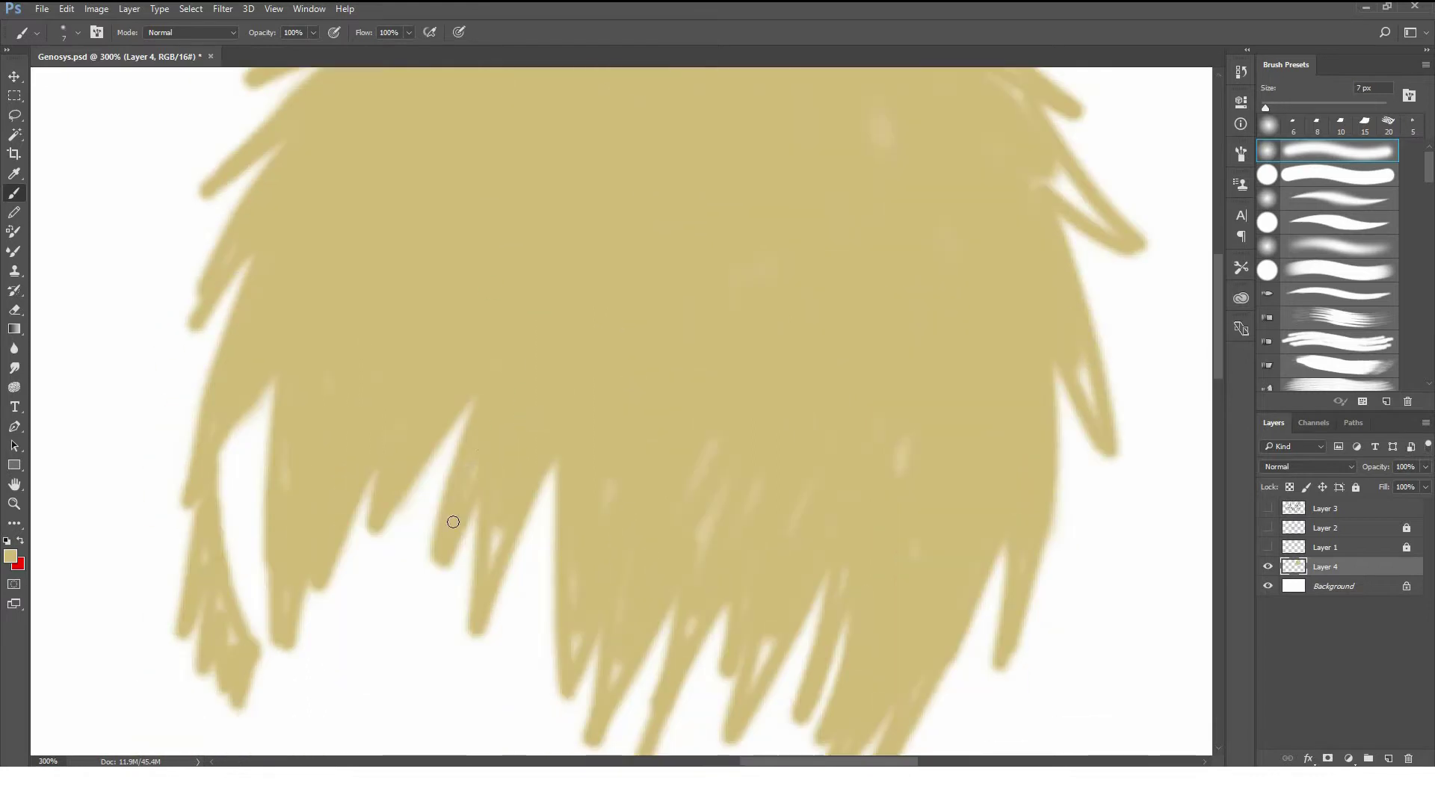
scroll(264, 432, "up", 3)
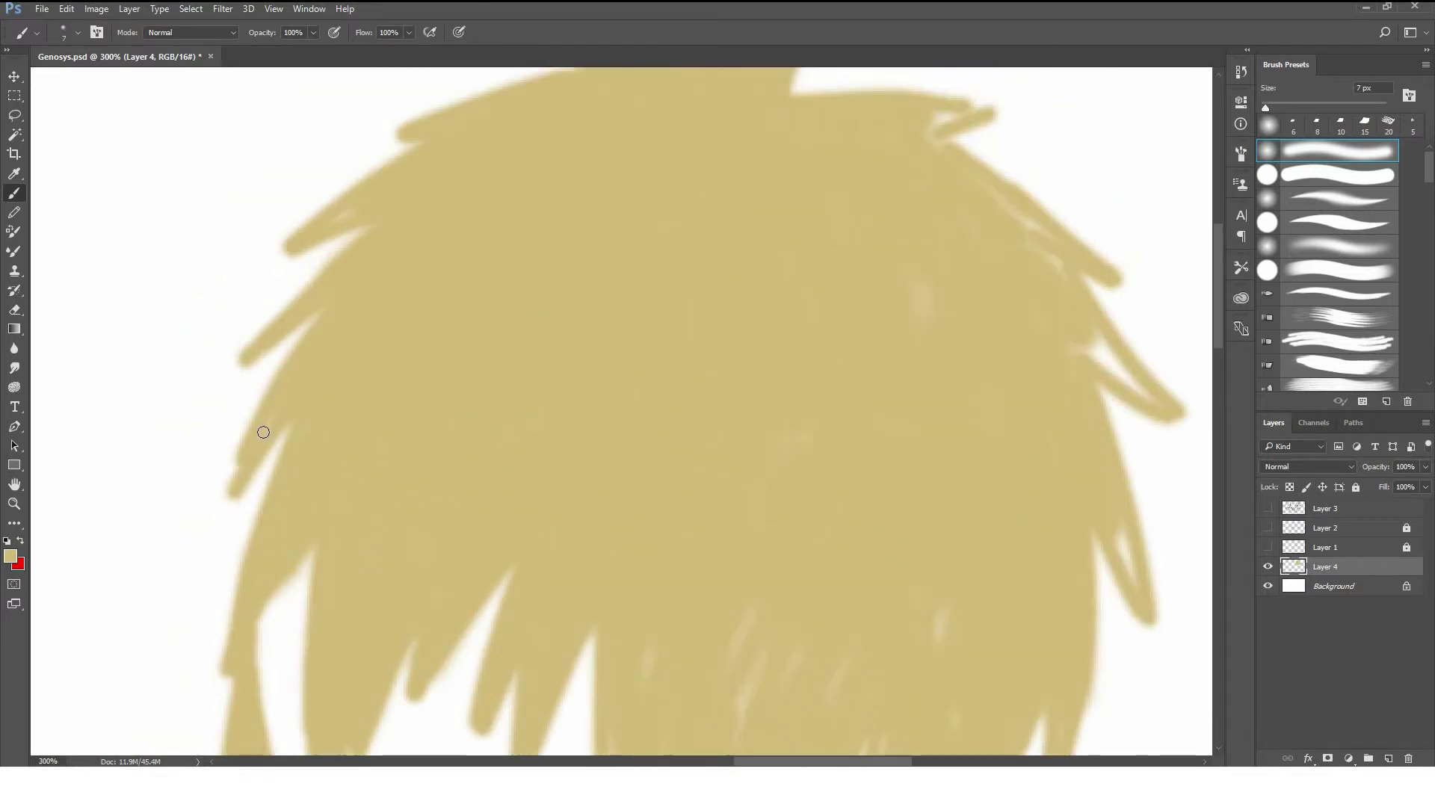
left_click_drag(514, 211, 454, 349)
left_click_drag(897, 252, 863, 241)
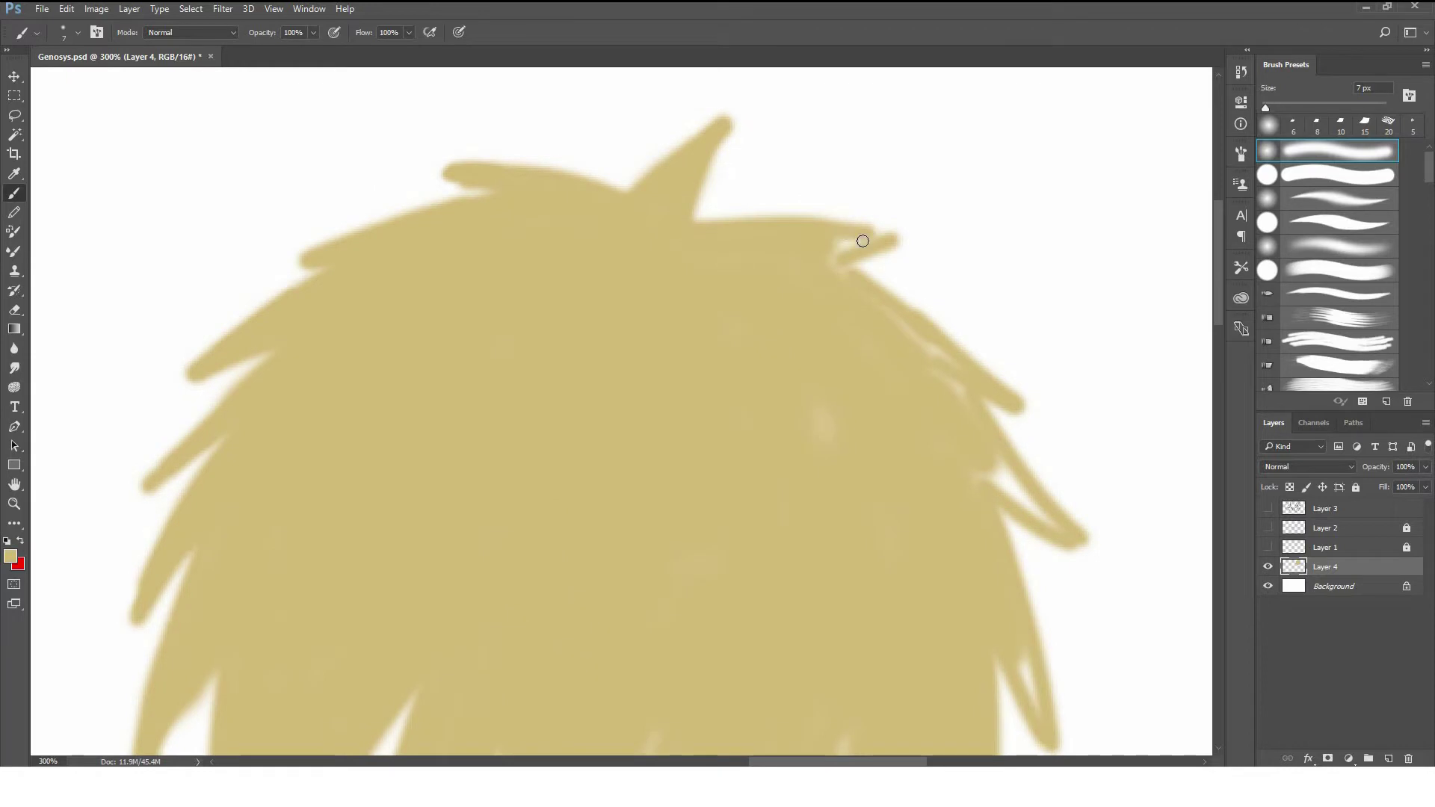
left_click_drag(975, 470, 1060, 528)
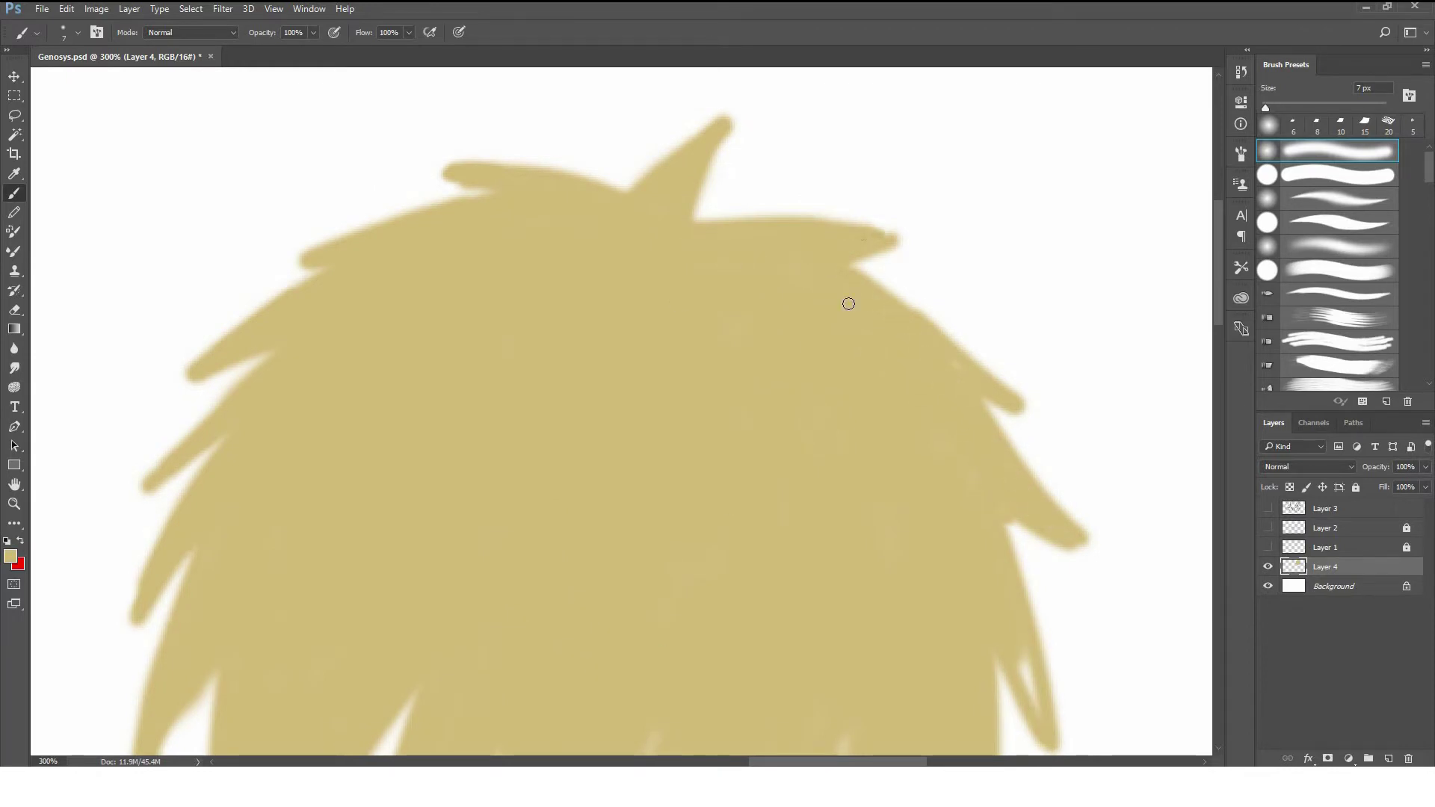
Fill the thin gap between the lower hair strands with a 20 px brush.
scroll(848, 304, "down", 5)
scroll(885, 487, "down", 3)
scroll(628, 531, "down", 2)
key("bracketright")
key("bracketright")
key("bracketright")
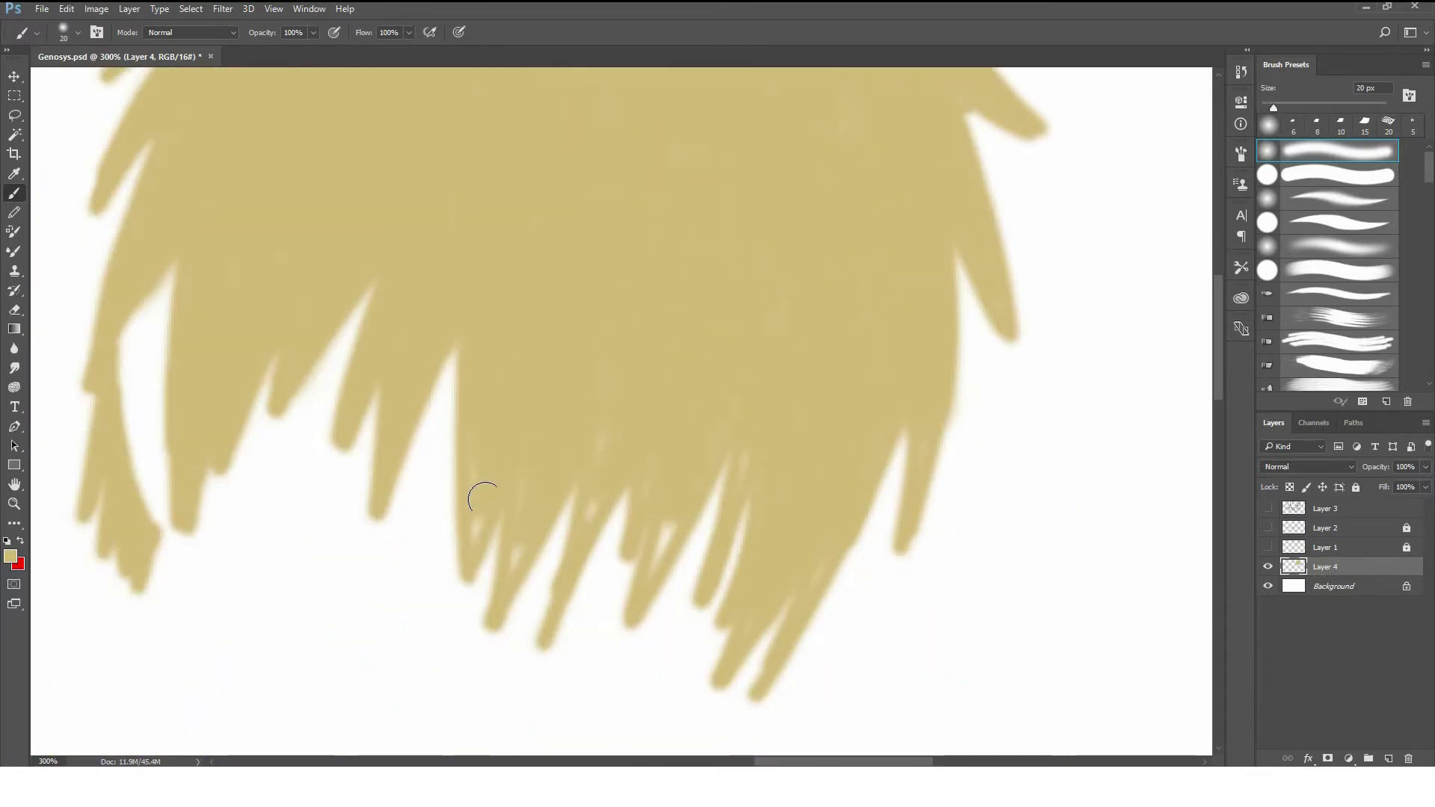
left_click_drag(671, 527, 652, 573)
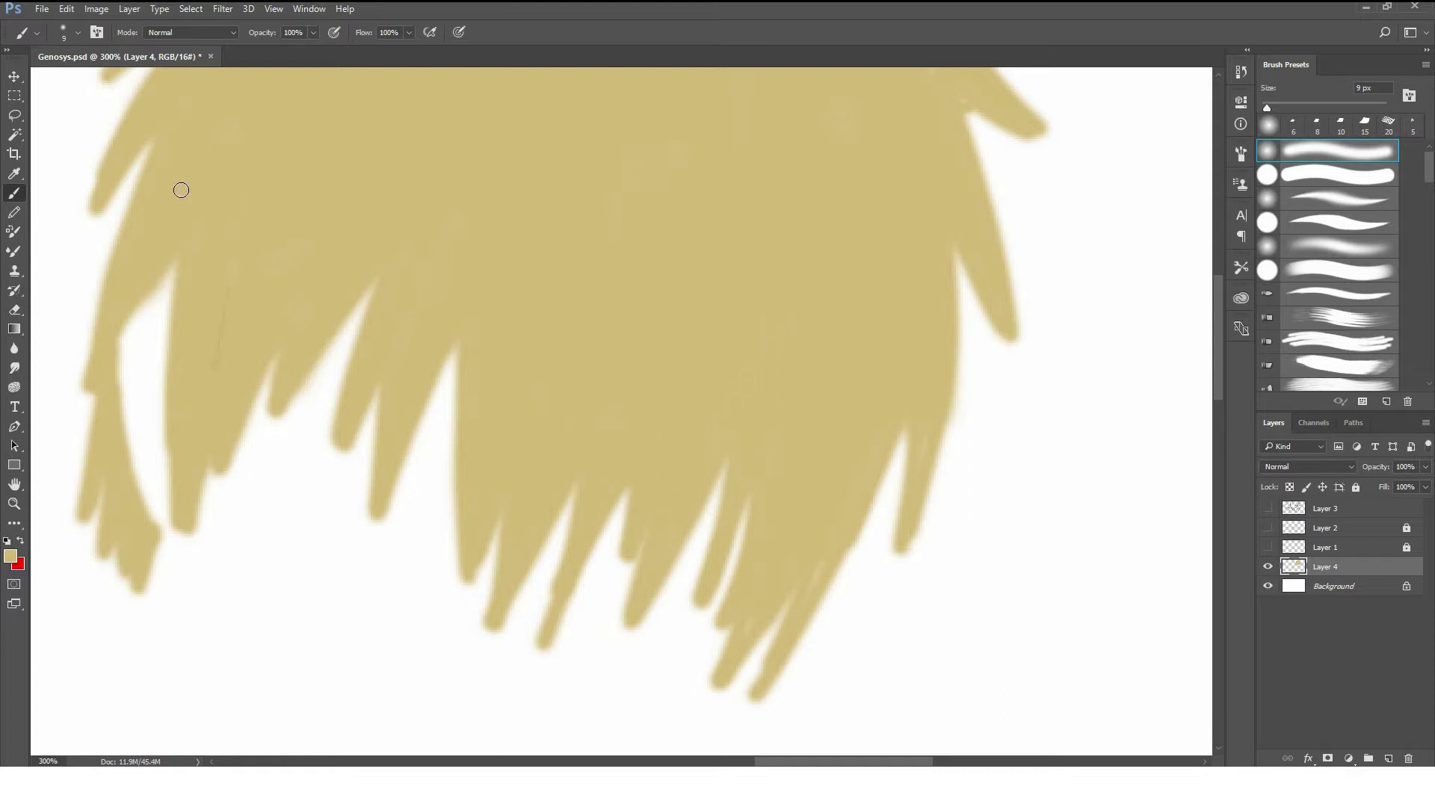
scroll(763, 557, "up", 3)
Check the gold hair for gaps with a Magic Wand selection, deselect, and show the line art again.
key("w")
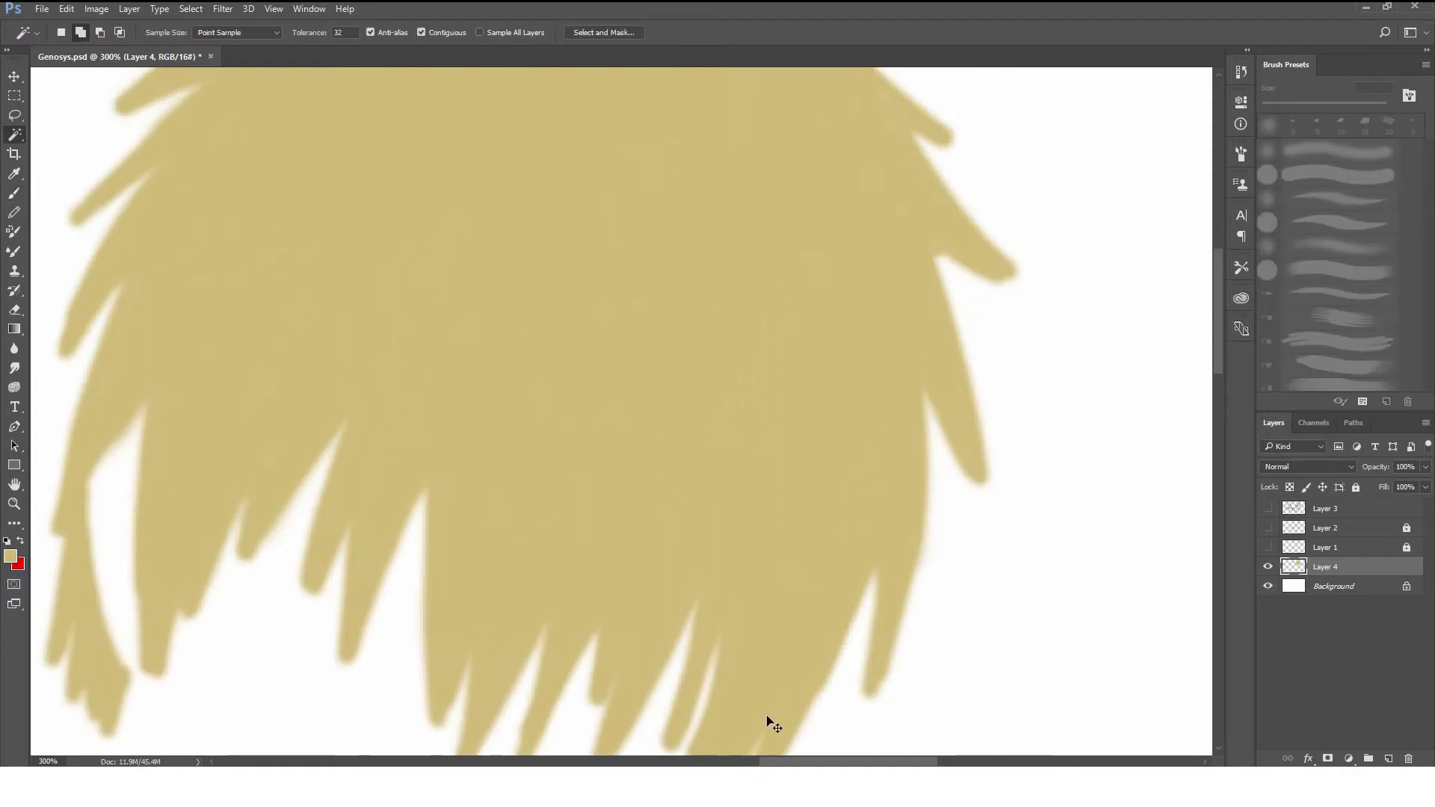
key("ctrl+1")
left_click(583, 372)
key("ctrl+d")
key("ctrl+plus")
key("ctrl+plus")
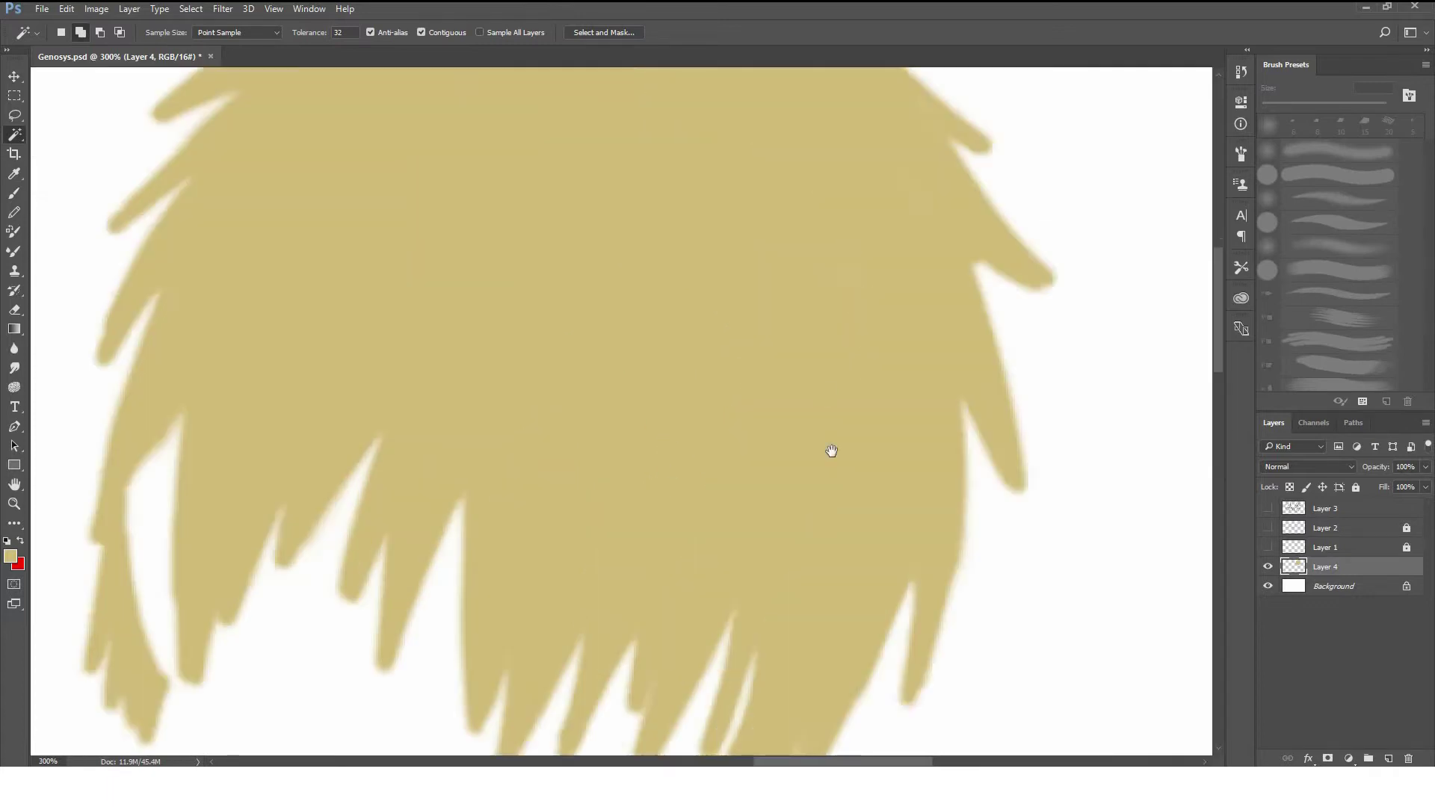
left_click_drag(1268, 528, 1268, 547)
Set up hair shading on a new layer with a darker brown, 20% opacity and 2 px brush.
key("b")
left_click(10, 556)
left_click(641, 128)
left_click(313, 32)
type("20")
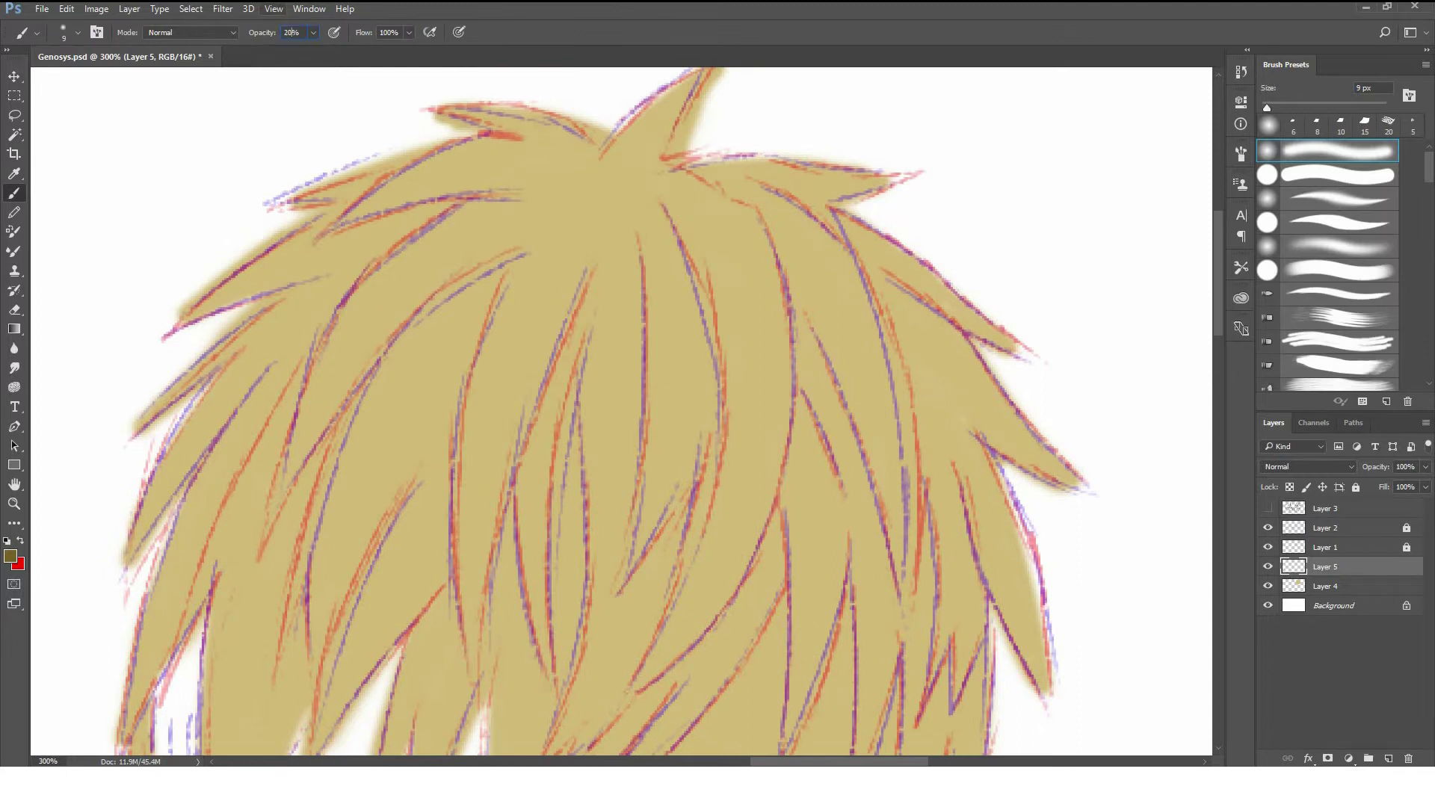
left_click(1241, 154)
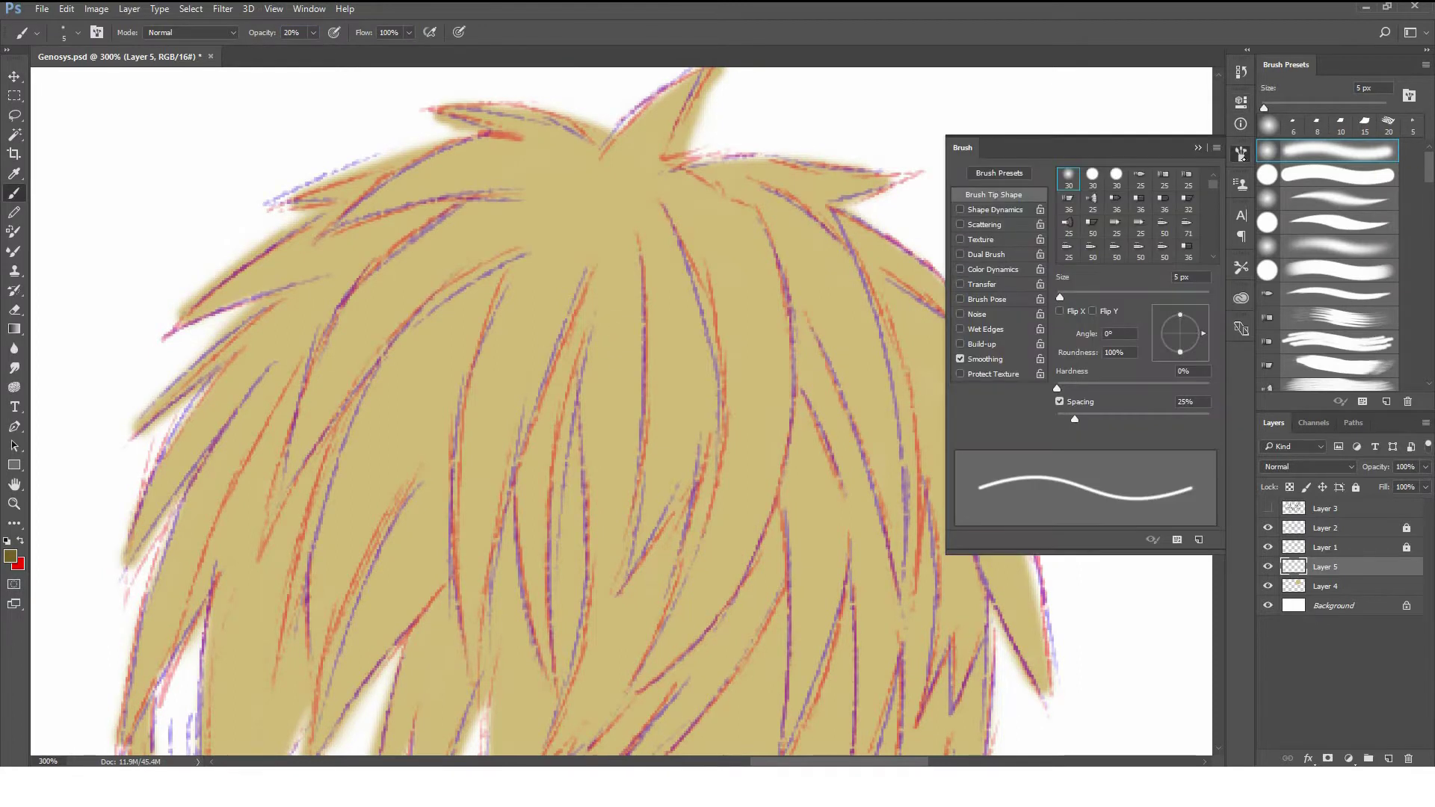
left_click(1241, 154)
key("bracketleft")
key("bracketleft")
key("bracketleft")
left_click_drag(1267, 547, 1273, 535)
left_click_drag(609, 281, 513, 474)
key("ctrl+alt+z")
key("ctrl+alt+z")
Shade along the left hair edge, left hair locks and lower hair tips.
mouse_move(262, 478)
left_mouse_down()
mouse_move(418, 389)
mouse_move(486, 479)
left_mouse_up()
left_click_drag(497, 251, 352, 392)
left_click_drag(450, 320, 355, 391)
mouse_move(1268, 528)
left_mouse_down()
mouse_move(1269, 548)
mouse_move(1268, 527)
left_mouse_up()
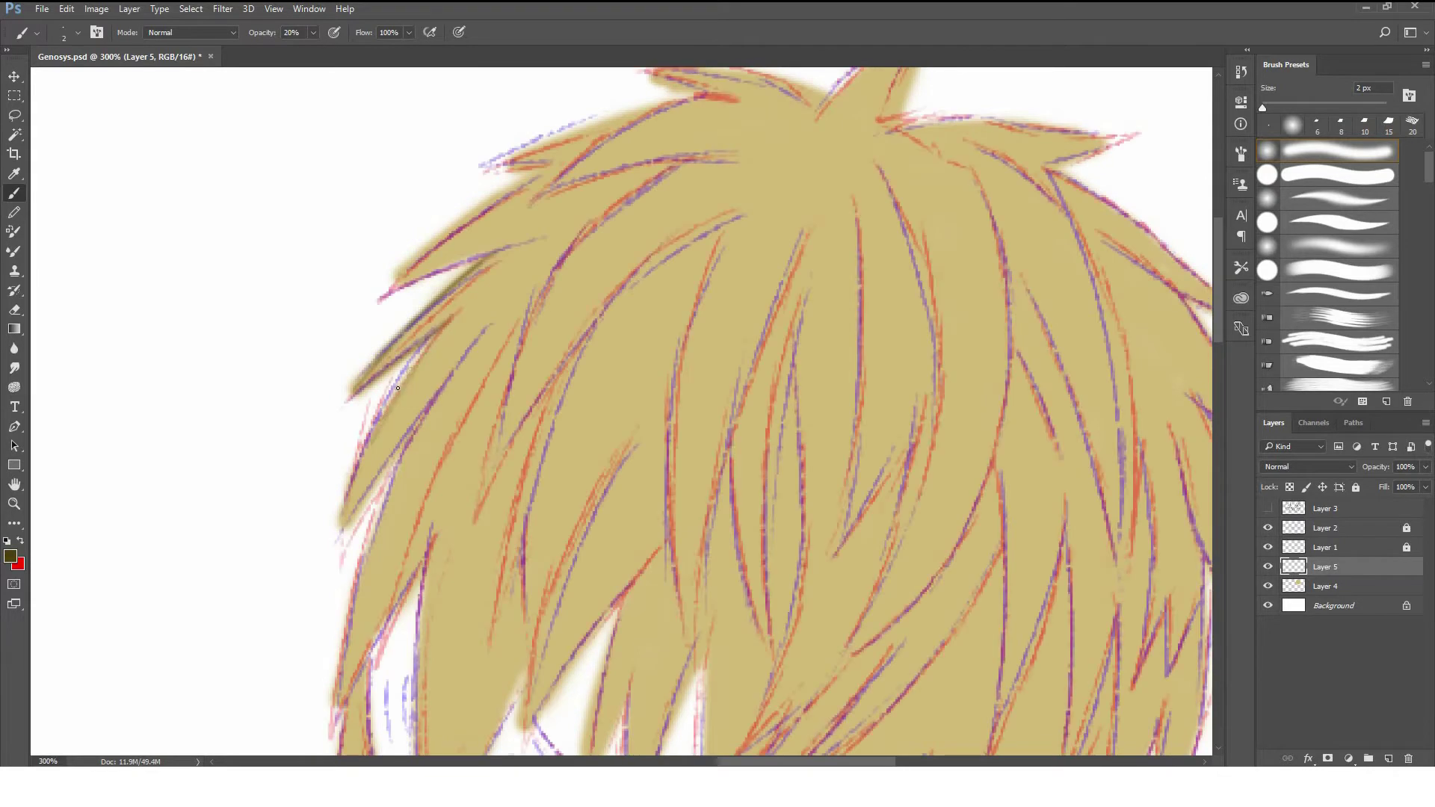
left_click_drag(523, 448, 568, 359)
mouse_move(486, 254)
left_mouse_down()
mouse_move(410, 525)
mouse_move(418, 426)
left_mouse_up()
left_click_drag(448, 456, 437, 584)
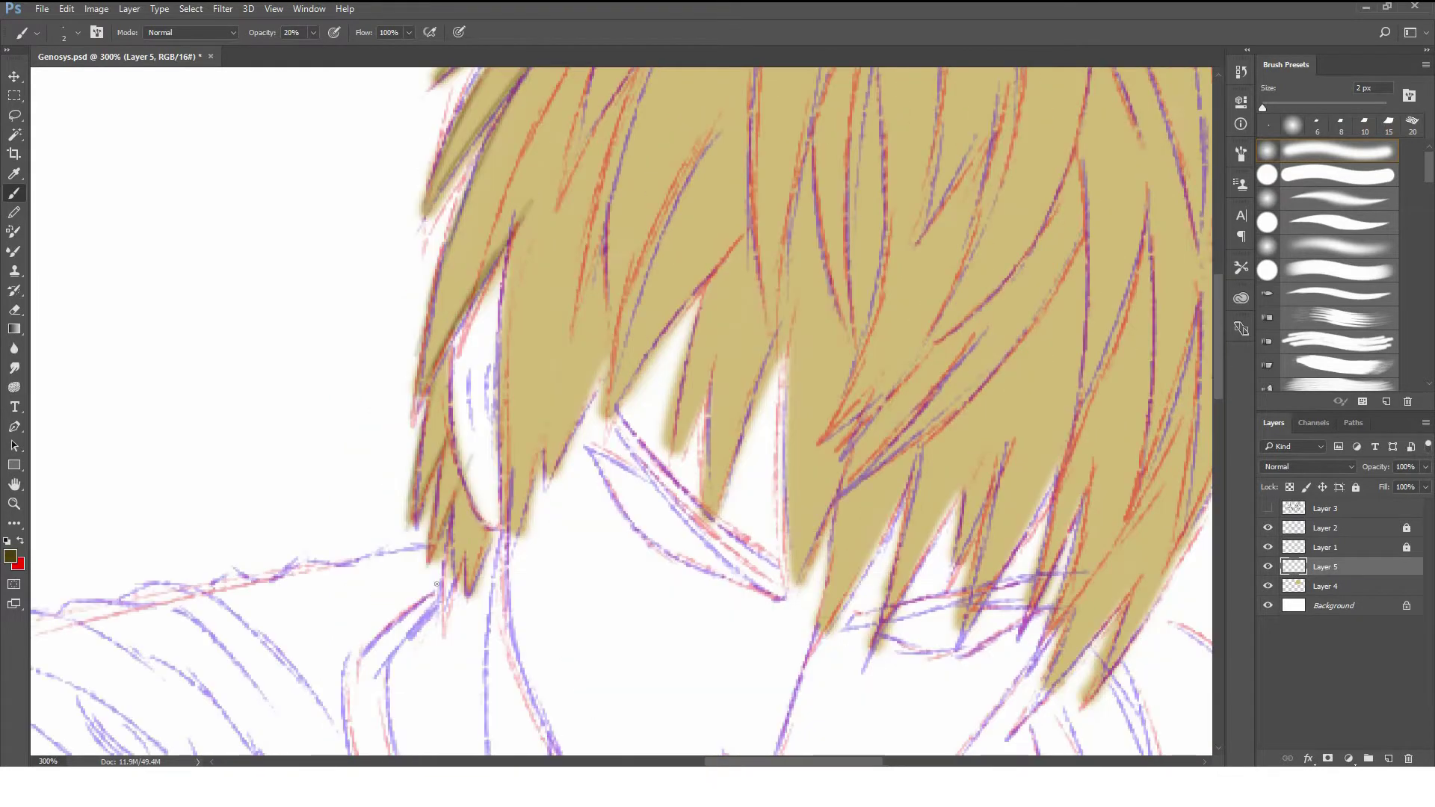
left_click_drag(449, 527, 445, 624)
left_click_drag(524, 374, 486, 486)
left_click_drag(471, 362, 467, 680)
left_click_drag(512, 542, 478, 673)
left_click_drag(580, 467, 524, 572)
Shade along the edges of the central hair locks.
left_click_drag(665, 250, 576, 501)
left_click_drag(703, 351, 575, 520)
left_click_drag(684, 385, 641, 572)
left_click_drag(686, 463, 671, 635)
left_click_drag(751, 441, 716, 527)
mouse_move(766, 403)
left_mouse_down()
mouse_move(695, 576)
mouse_move(624, 469)
left_mouse_up()
left_click_drag(692, 310, 673, 591)
left_click_drag(748, 471, 710, 643)
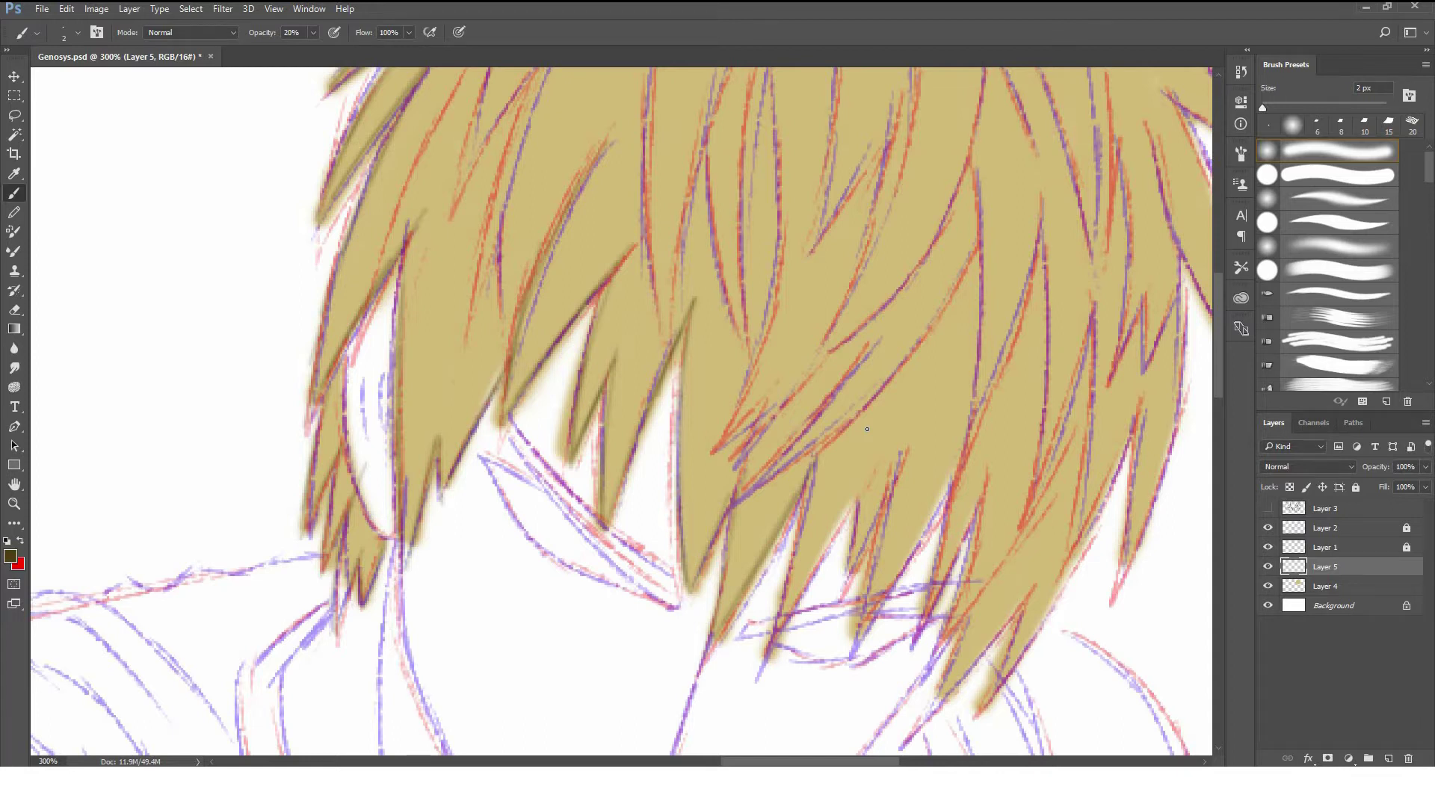
Darken the edges of the right-of-centre hair locks.
left_click_drag(811, 464, 766, 647)
mouse_move(856, 486)
left_mouse_down()
mouse_move(847, 534)
mouse_move(678, 442)
mouse_move(639, 531)
left_mouse_up()
left_click_drag(731, 395, 681, 602)
left_click_drag(788, 409, 733, 512)
mouse_move(792, 420)
left_mouse_down()
mouse_move(740, 553)
mouse_move(759, 605)
left_mouse_up()
left_click_drag(878, 426, 770, 658)
left_click_drag(950, 403, 830, 636)
Darken the far-right hair-lock edges up toward the top of the hair.
left_click_drag(972, 467, 890, 575)
left_click_drag(853, 426, 815, 636)
left_click_drag(893, 265, 822, 613)
left_click_drag(873, 417, 786, 529)
left_click_drag(843, 272, 812, 401)
left_click_drag(856, 299, 920, 613)
left_click_drag(949, 334, 890, 396)
mouse_move(964, 376)
left_mouse_down()
mouse_move(884, 422)
mouse_move(937, 470)
left_mouse_up()
left_click_drag(918, 190, 781, 312)
left_click_drag(868, 336, 909, 424)
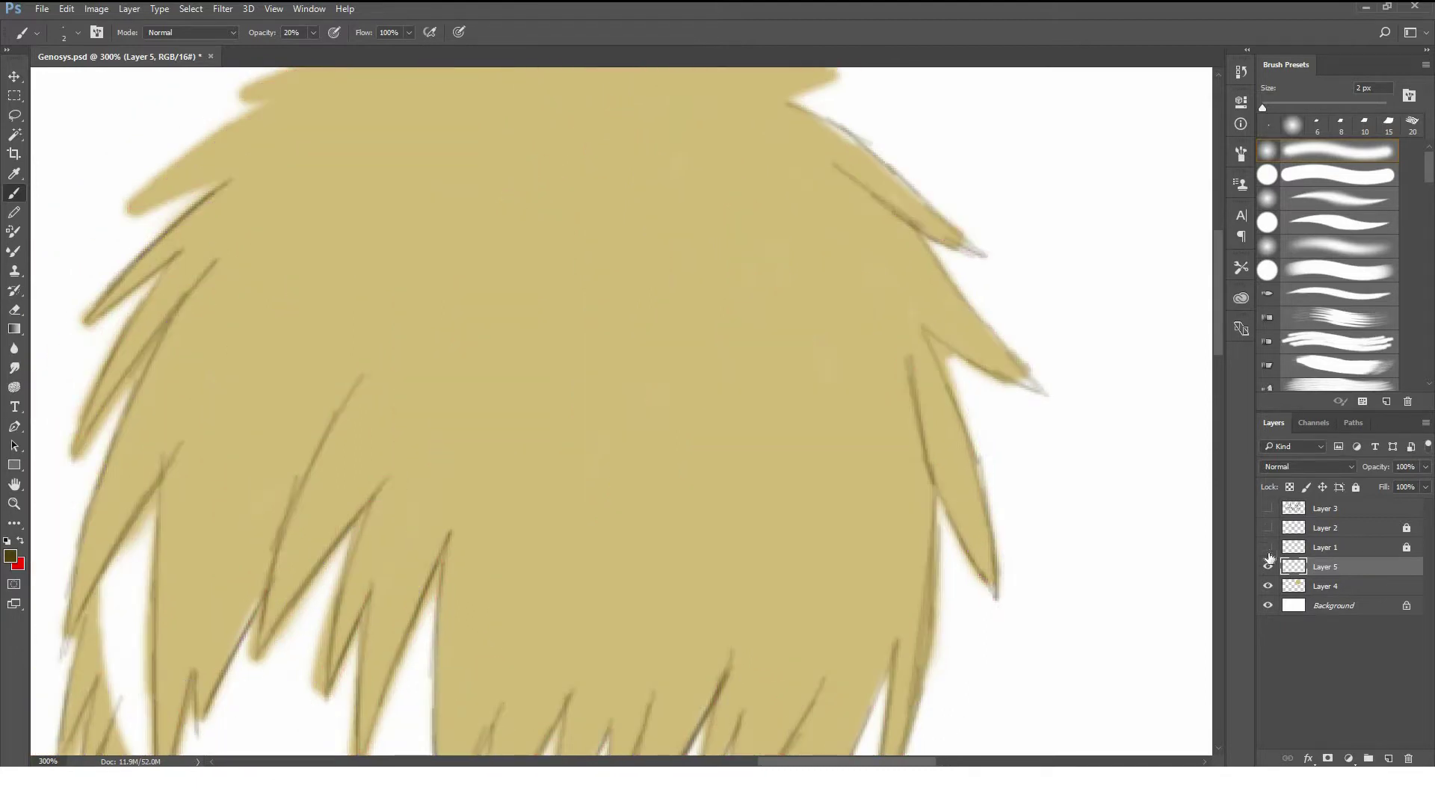
Darken the upper-left edge and an inner lock on the left side of the hair.
left_click_drag(673, 336, 897, 479)
left_click_drag(462, 293, 314, 418)
mouse_move(583, 225)
left_mouse_down()
mouse_move(417, 281)
mouse_move(590, 224)
left_mouse_up()
mouse_move(636, 273)
left_mouse_down()
mouse_move(459, 322)
mouse_move(475, 407)
left_mouse_up()
left_click_drag(523, 350, 430, 512)
left_click_drag(469, 408, 400, 635)
mouse_move(407, 625)
left_mouse_down()
mouse_move(640, 340)
mouse_move(667, 204)
left_mouse_up()
Brush dark brown lock lines through the left and centre hair locks.
left_click_drag(527, 340, 445, 621)
left_click_drag(560, 460, 452, 613)
left_click_drag(508, 568, 478, 669)
left_click_drag(677, 217, 633, 609)
left_click_drag(762, 213, 657, 519)
left_click_drag(714, 468, 643, 631)
left_click_drag(763, 273, 719, 482)
left_click_drag(739, 377, 714, 631)
scroll(756, 471, "down", 3)
mouse_move(762, 171)
left_mouse_down()
mouse_move(745, 445)
mouse_move(706, 564)
left_mouse_up()
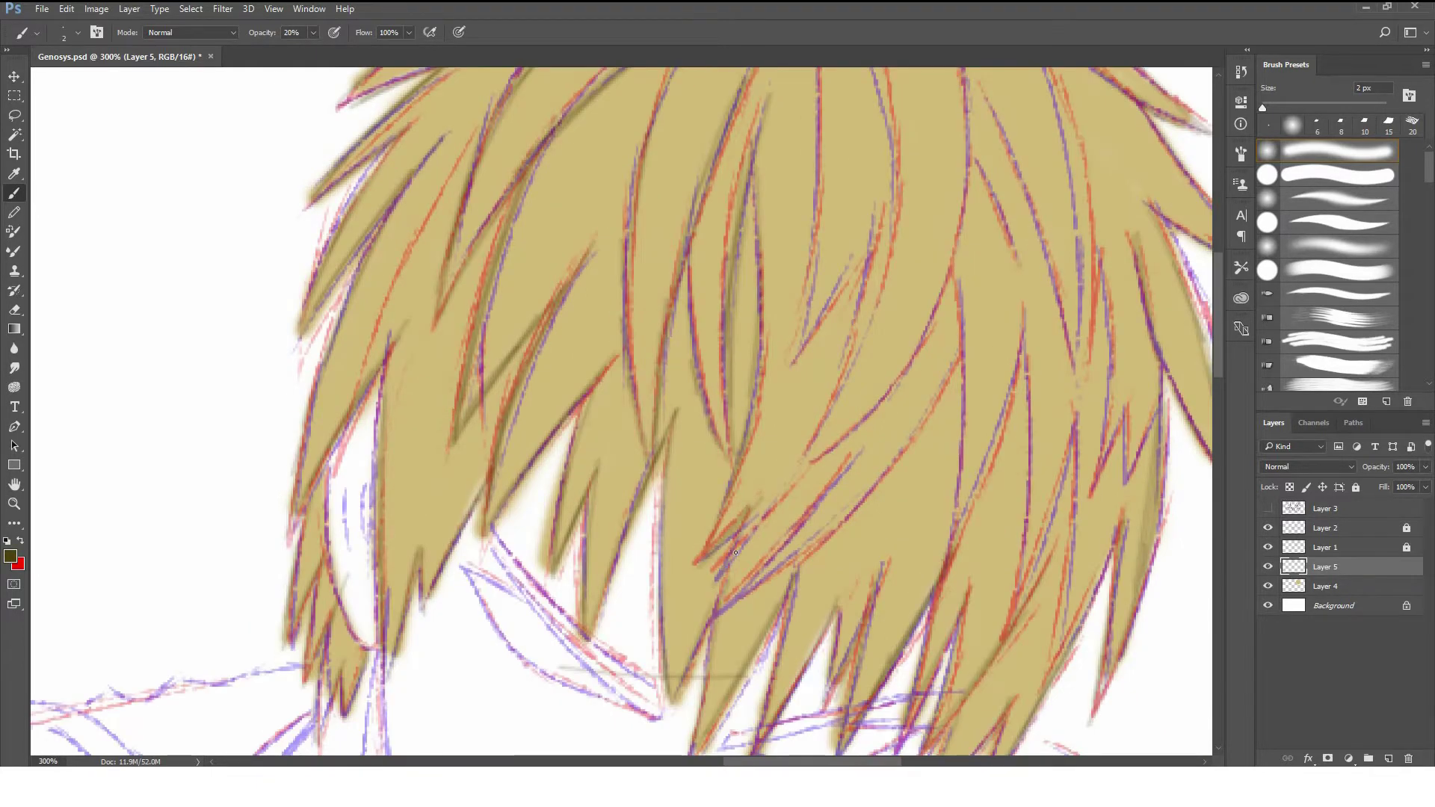
left_click_drag(819, 453, 714, 587)
scroll(748, 523, "up", 3)
Darken lock lines near the top and toward the right of the hair.
left_click_drag(742, 170, 721, 497)
left_click_drag(796, 389, 710, 530)
left_click_drag(792, 417, 717, 632)
left_click_drag(880, 161, 872, 430)
left_click_drag(884, 374, 811, 552)
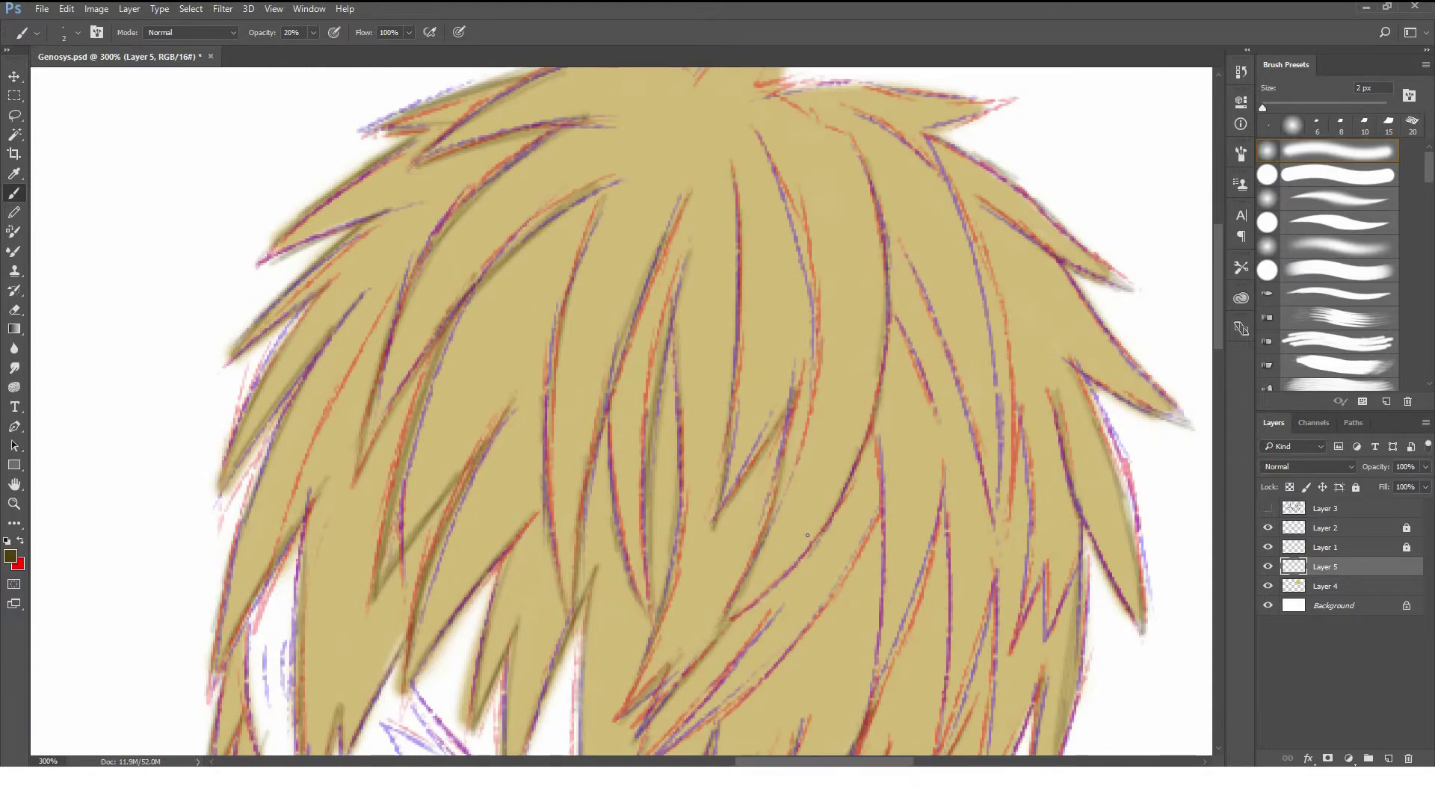
scroll(823, 373, "down", 1)
left_click_drag(925, 388, 749, 595)
left_click_drag(822, 471, 692, 628)
left_click_drag(899, 417, 695, 630)
Darken the right-centre and right hair lock lines.
scroll(819, 328, "down", 1)
left_click_drag(804, 383, 787, 555)
left_click_drag(822, 168, 864, 278)
left_click_drag(864, 350, 798, 528)
left_click_drag(874, 315, 846, 621)
mouse_move(913, 448)
left_mouse_down()
mouse_move(839, 639)
mouse_move(901, 626)
left_mouse_up()
left_click_drag(953, 531, 882, 680)
left_click_drag(944, 253, 935, 501)
scroll(935, 449, "up", 1)
left_click_drag(835, 192, 909, 404)
left_click_drag(886, 145, 931, 464)
scroll(924, 423, "up", 3)
Darken the hair's top edge, both central spike edges and the left lock's upper edge.
left_click_drag(744, 239, 991, 238)
mouse_move(991, 241)
left_mouse_down()
mouse_move(901, 277)
mouse_move(914, 317)
left_mouse_up()
mouse_move(676, 213)
left_mouse_down()
mouse_move(784, 126)
mouse_move(691, 204)
left_mouse_up()
left_click_drag(780, 142, 740, 225)
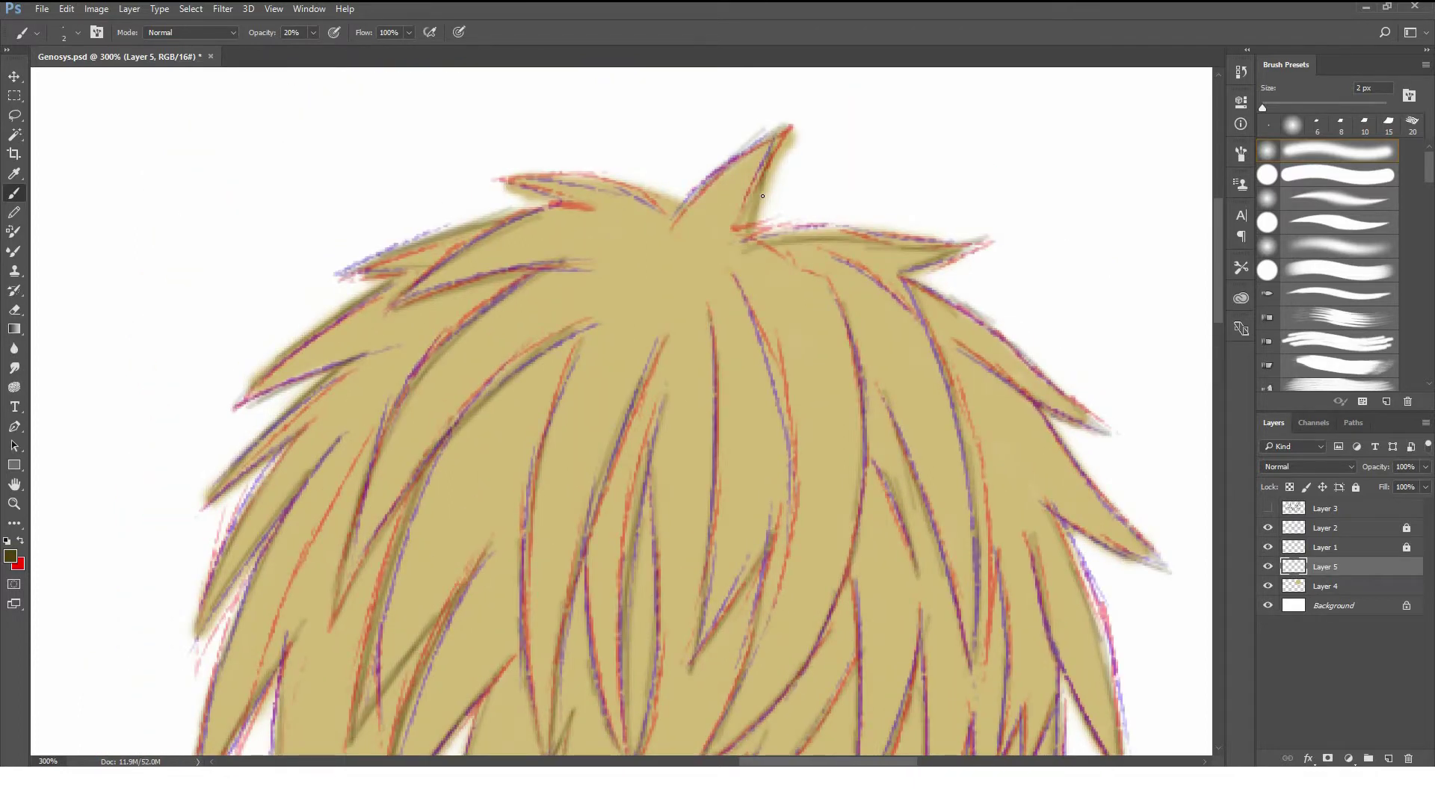
left_click_drag(523, 179, 669, 212)
left_click_drag(505, 182, 602, 216)
Hide sketch Layers 1 and 2 and draw dark lock lines left of centre.
left_click_drag(1268, 527, 1268, 547)
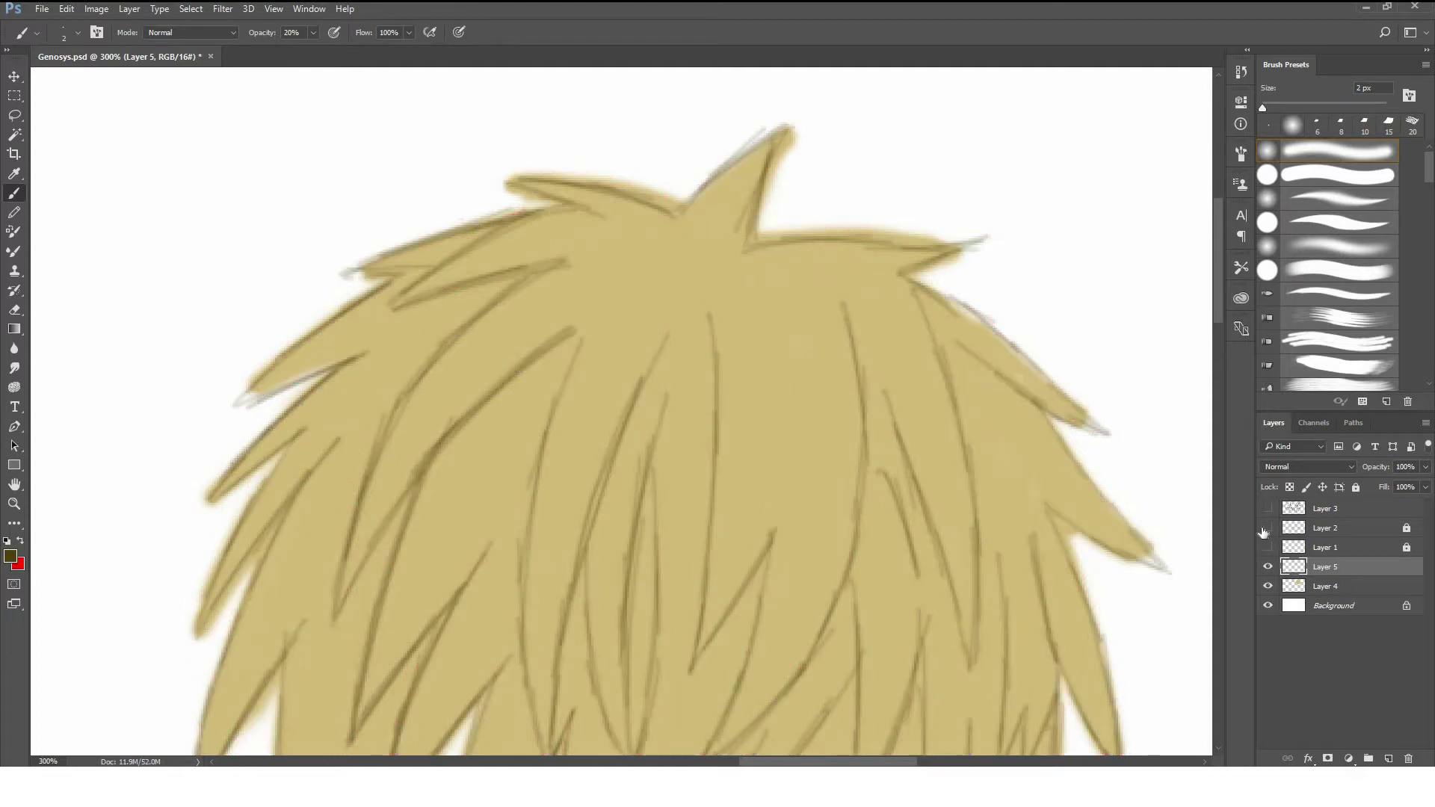
scroll(613, 411, "down", 5)
left_click_drag(655, 195, 614, 507)
left_click_drag(647, 139, 576, 381)
left_click_drag(569, 269, 613, 559)
mouse_move(562, 142)
left_mouse_down()
mouse_move(527, 322)
mouse_move(524, 542)
mouse_move(602, 579)
left_mouse_up()
Draw dark lock lines right of centre and on the right-hand locks.
left_click_drag(768, 125, 748, 460)
left_click_drag(826, 351, 766, 549)
left_click_drag(916, 120, 880, 422)
left_click_drag(908, 363, 765, 576)
left_click_drag(901, 374, 819, 520)
scroll(591, 313, "down", 3)
Line a strand edge, then erase the faint stray horizontal line.
left_click_drag(594, 295, 583, 557)
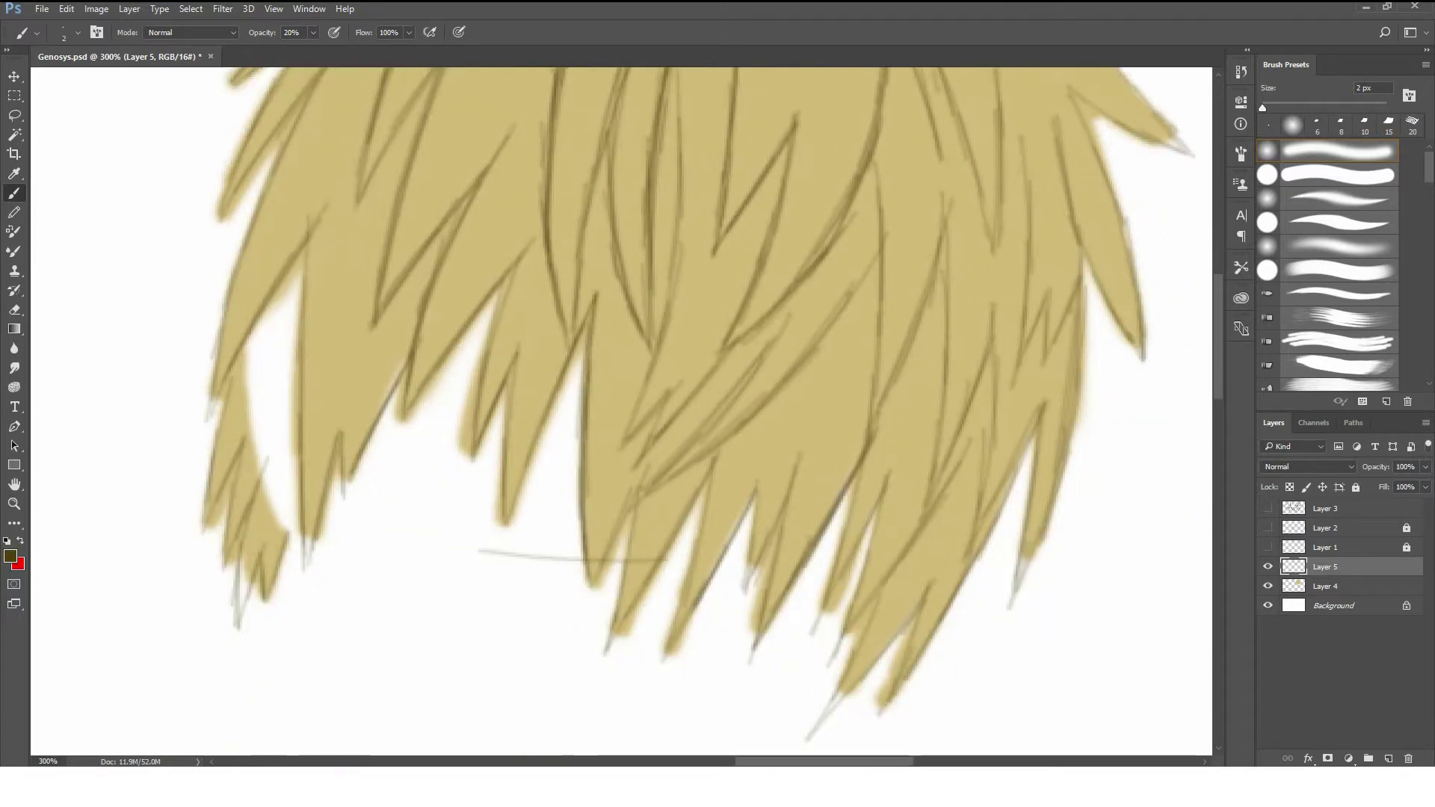
key("e")
left_click_drag(484, 553, 577, 559)
key("b")
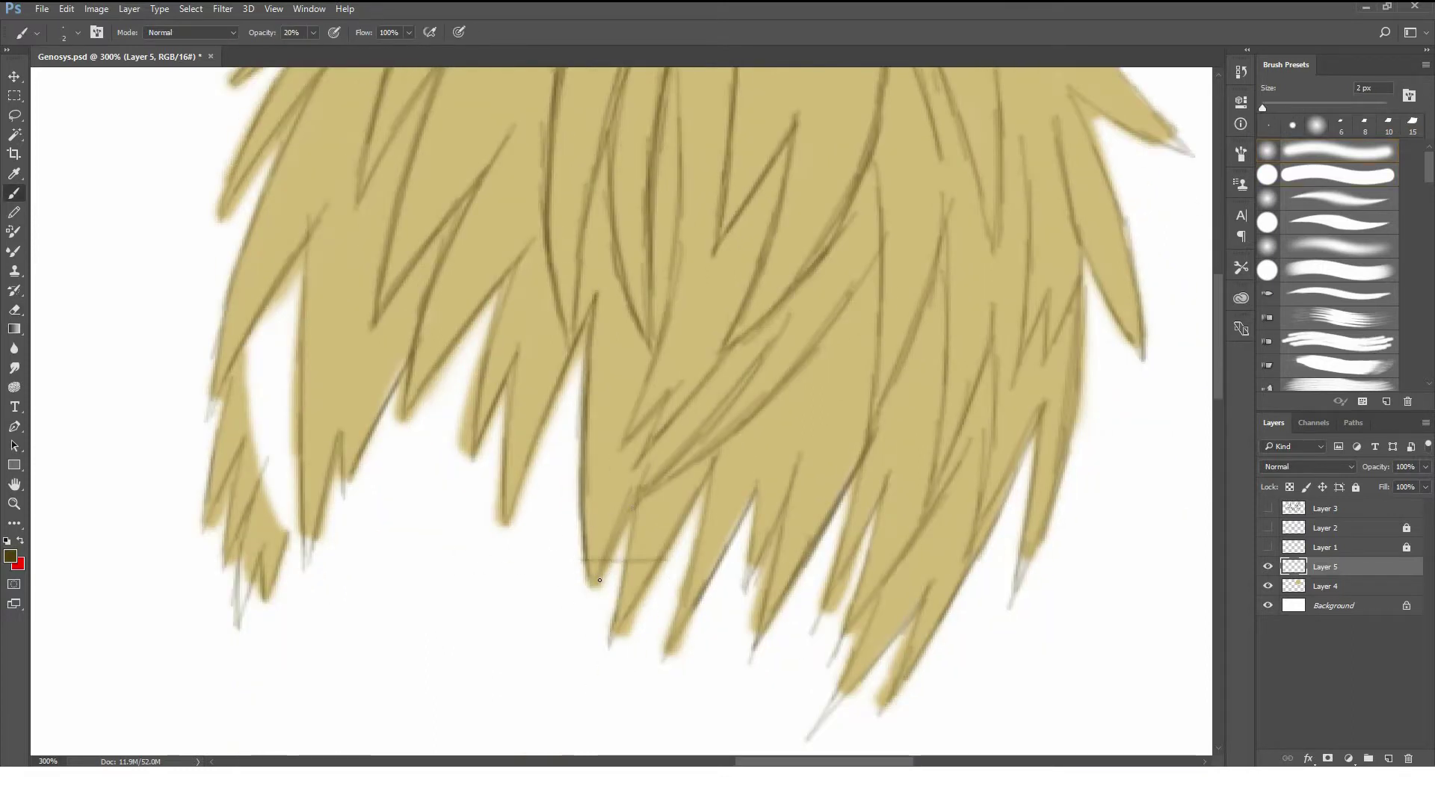
Add a long curved lock line, near-vertical right lines, and darken lower-right and left strands.
mouse_move(875, 259)
left_mouse_down()
mouse_move(710, 445)
mouse_move(644, 486)
left_mouse_up()
left_click_drag(882, 176, 865, 418)
mouse_move(946, 195)
left_mouse_down()
mouse_move(932, 465)
mouse_move(765, 614)
left_mouse_up()
left_click_drag(842, 694, 808, 740)
left_click_drag(940, 576, 876, 657)
left_click_drag(224, 433, 261, 631)
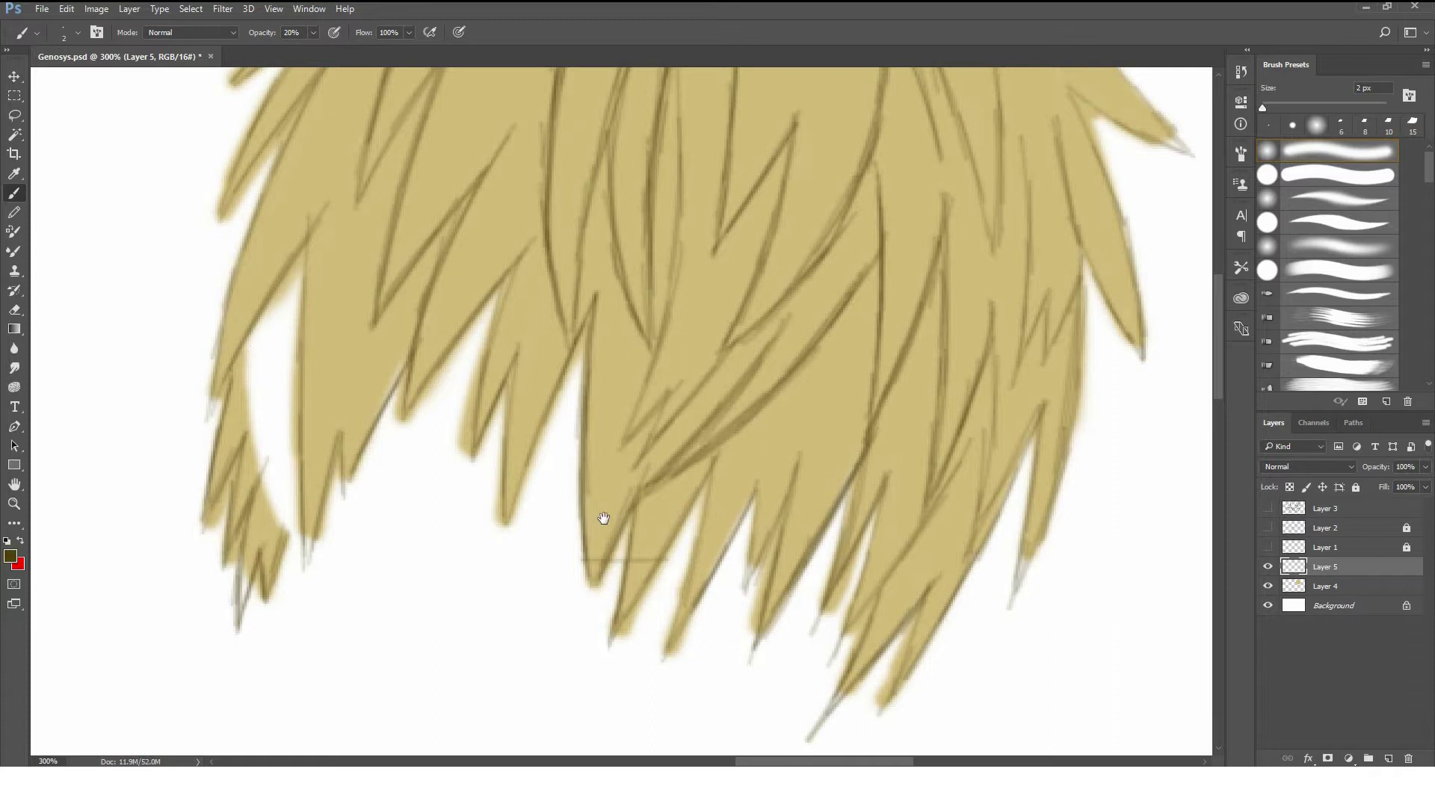
scroll(599, 519, "up", 5)
key("e")
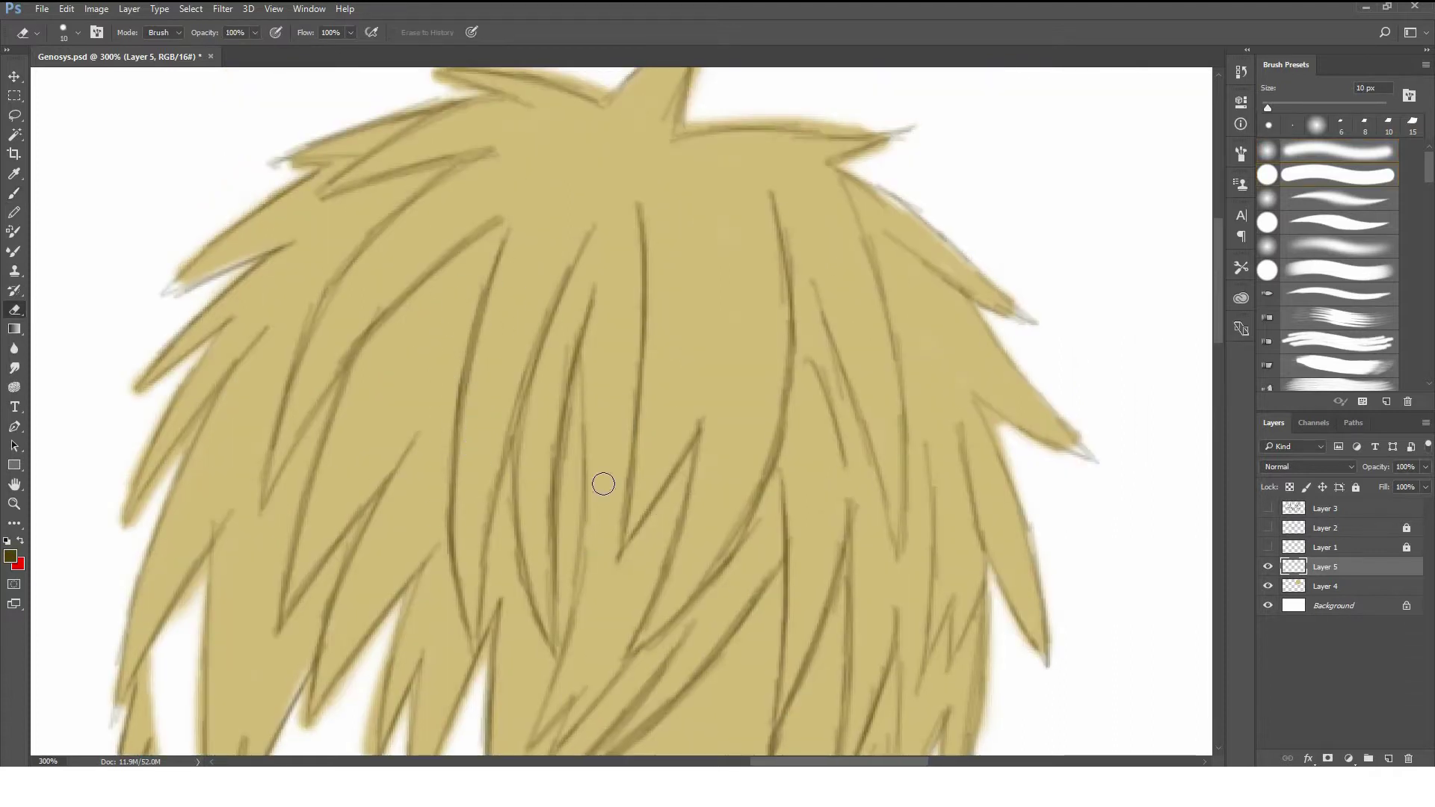
On Layer 4, erase to lighten the dark outline along the upper-left and lower-left spikes.
left_click(1326, 586)
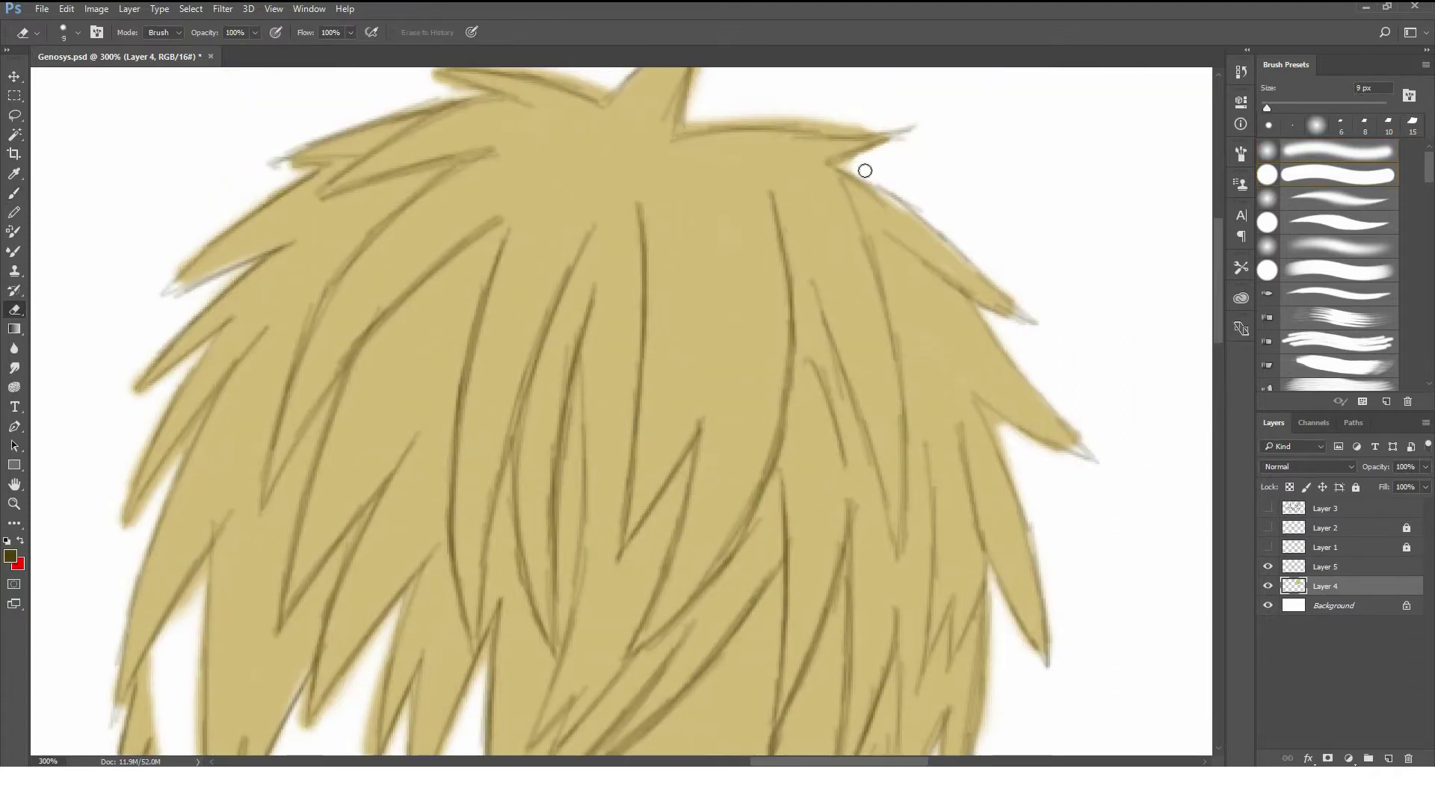
left_click_drag(237, 214, 176, 276)
left_click_drag(116, 512, 186, 359)
mouse_move(134, 545)
left_mouse_down()
mouse_move(217, 329)
mouse_move(281, 212)
left_mouse_up()
mouse_move(206, 522)
left_mouse_down()
mouse_move(213, 625)
mouse_move(251, 686)
left_mouse_up()
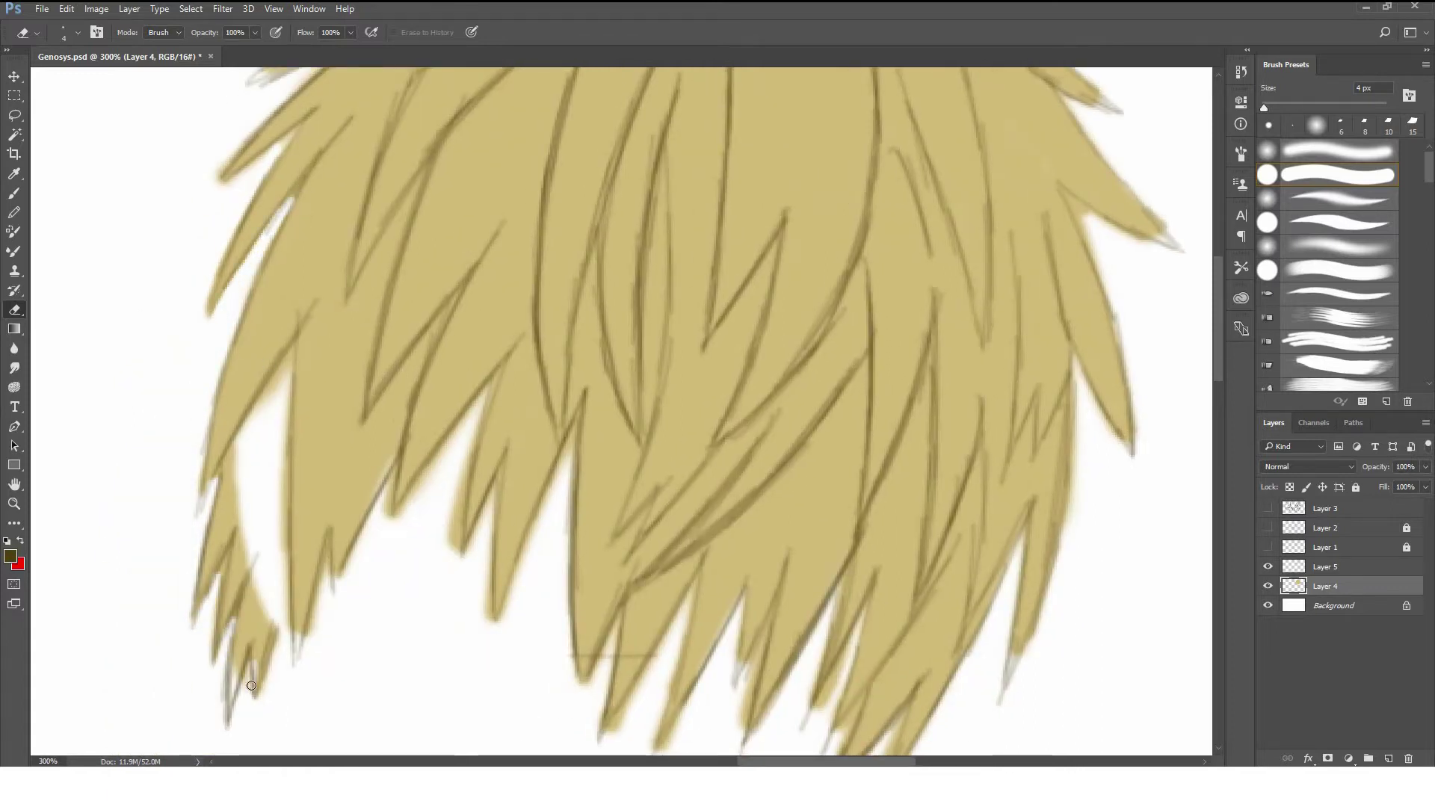
mouse_move(283, 392)
left_mouse_down()
mouse_move(293, 633)
mouse_move(482, 396)
mouse_move(460, 553)
left_mouse_up()
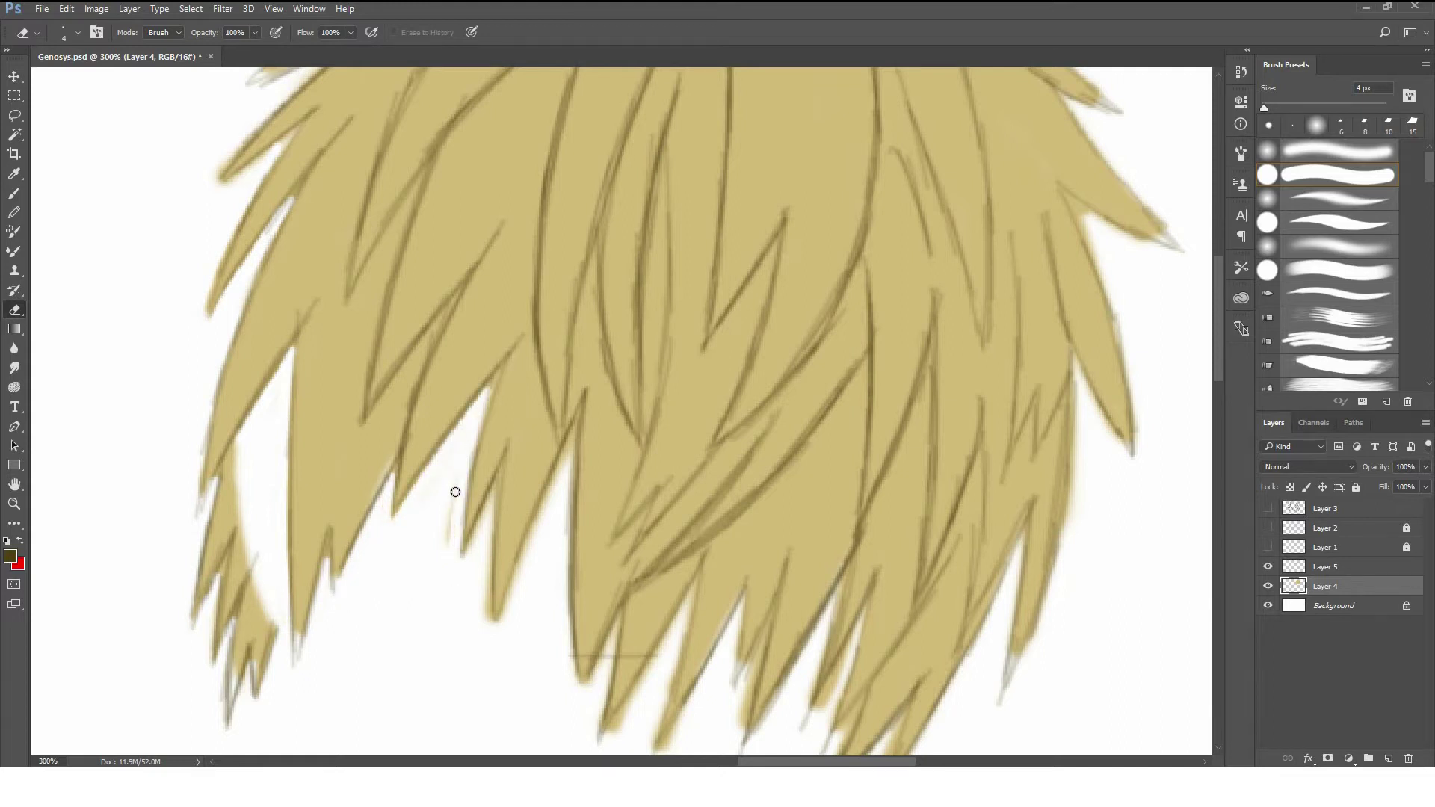
left_click_drag(491, 505, 495, 620)
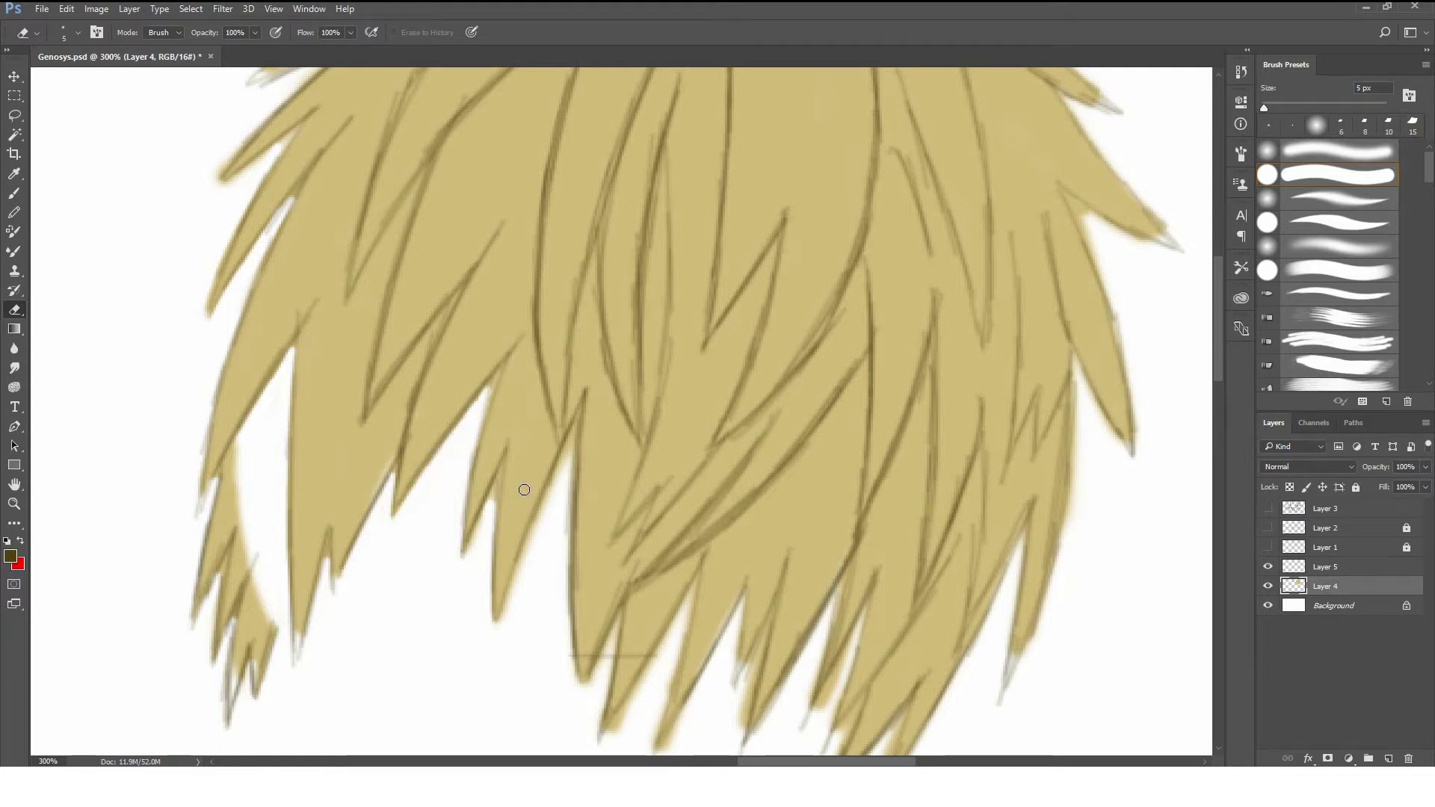
Zoom to 500% with a smaller eraser and sharpen the white notches between lower spikes.
key("ctrl+plus")
key("alt+bracketright")
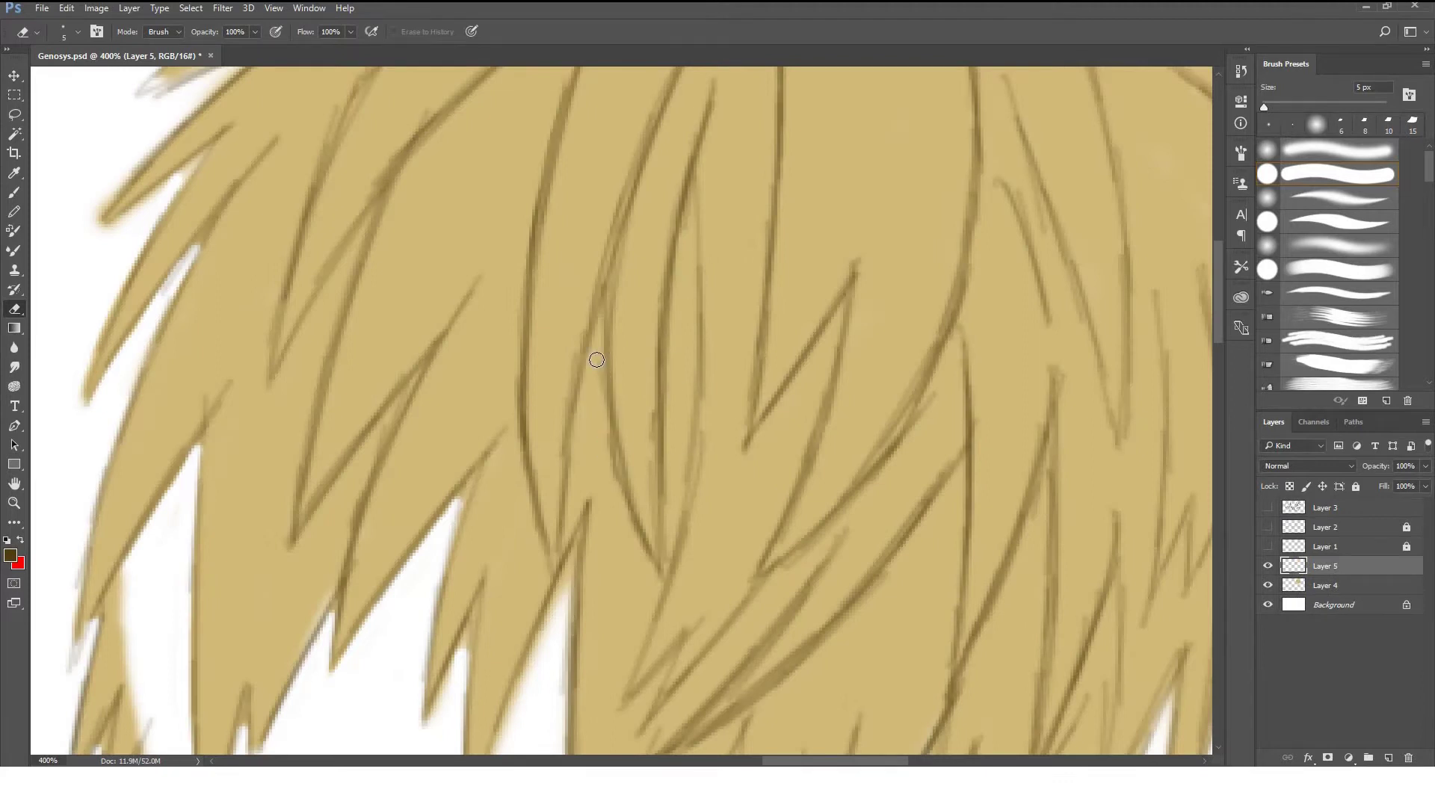
key("alt+[")
scroll(972, 576, "down", 5)
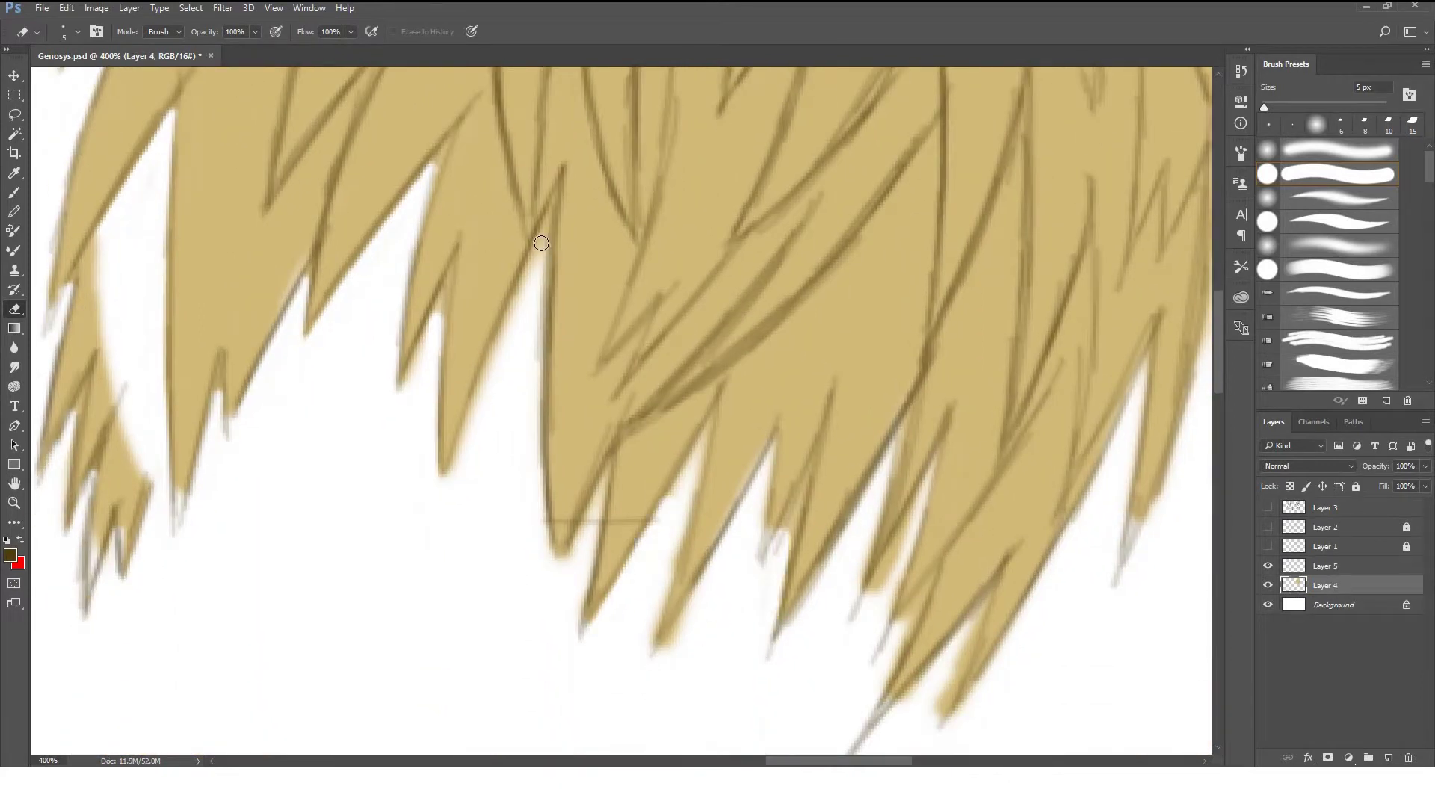
key("bracketleft")
key("bracketleft")
key("ctrl+plus")
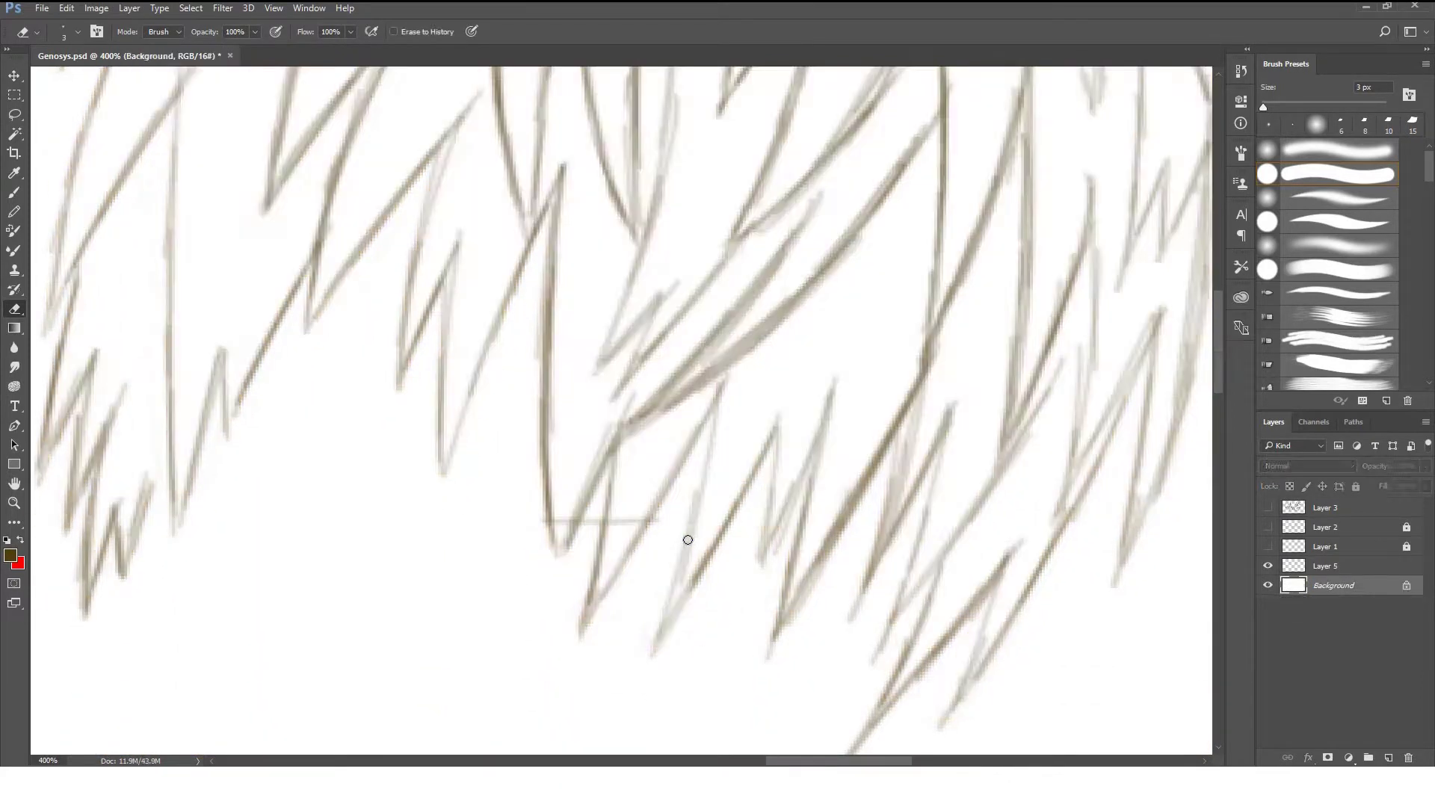
left_click_drag(649, 424, 669, 393)
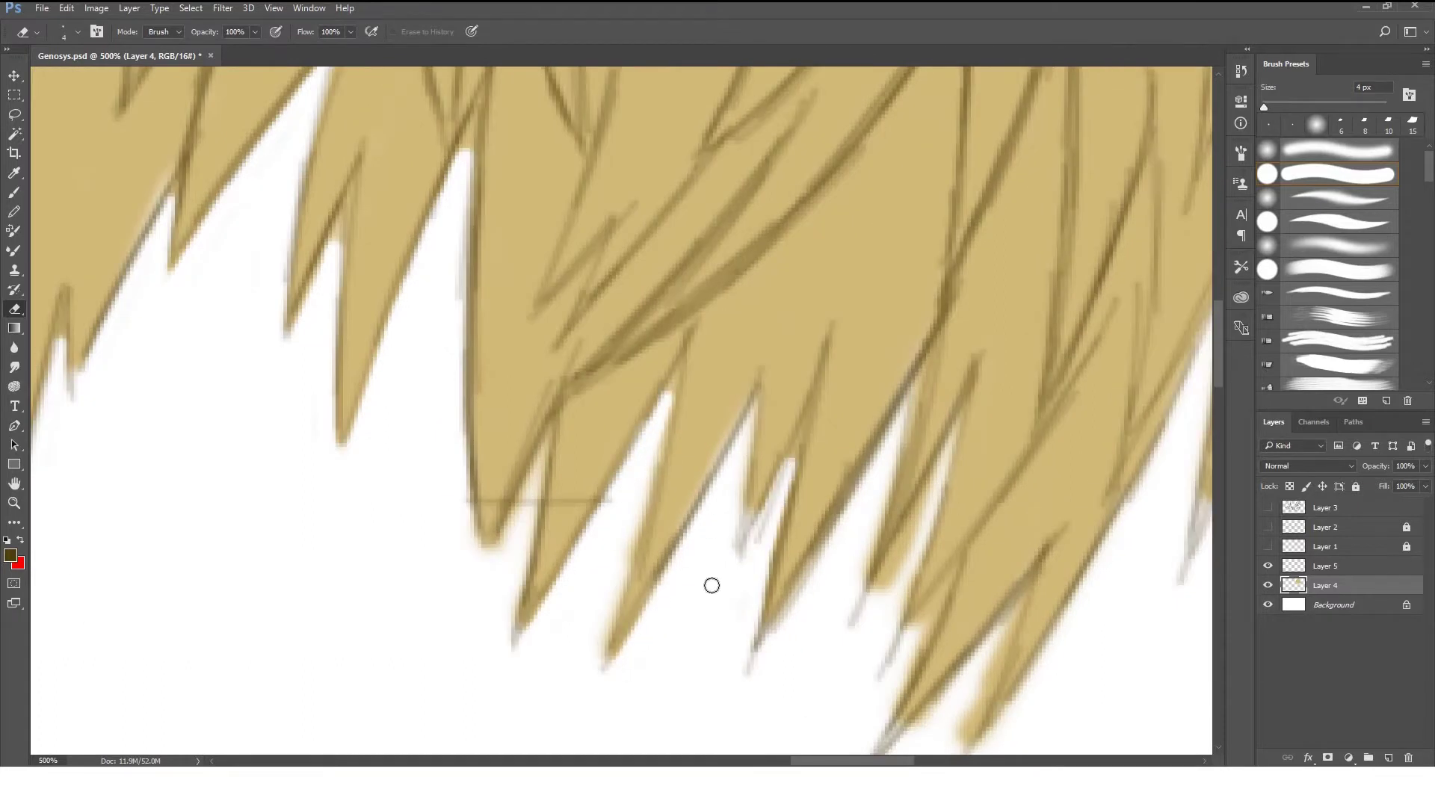
left_click_drag(932, 487, 948, 442)
left_click_drag(887, 703, 778, 573)
left_click_drag(845, 449, 785, 583)
Tidy the upper-right hair edge and the edges of the tall top and left spikes.
left_click_drag(872, 561, 920, 460)
left_click_drag(1075, 297, 1077, 636)
mouse_move(1005, 247)
left_mouse_down()
mouse_move(987, 621)
mouse_move(929, 249)
mouse_move(1046, 329)
left_mouse_up()
mouse_move(1046, 329)
left_mouse_down()
mouse_move(989, 354)
mouse_move(1047, 740)
left_mouse_up()
mouse_move(628, 71)
left_mouse_down()
mouse_move(677, 234)
mouse_move(676, 169)
left_mouse_up()
mouse_move(213, 286)
left_mouse_down()
mouse_move(356, 292)
mouse_move(485, 335)
left_mouse_up()
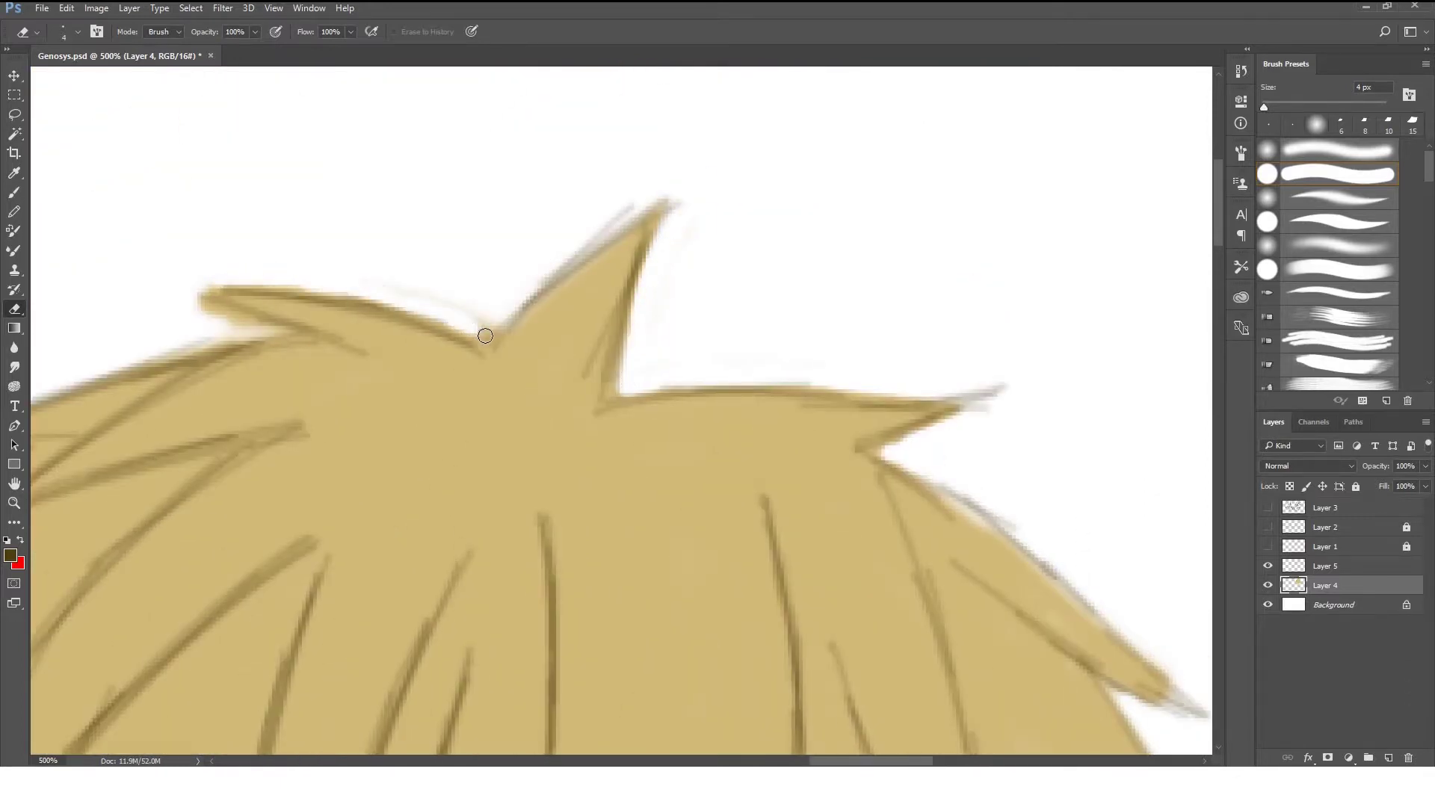
mouse_move(293, 319)
left_mouse_down()
mouse_move(535, 295)
mouse_move(381, 351)
left_mouse_up()
mouse_move(381, 352)
left_mouse_down()
mouse_move(433, 414)
mouse_move(521, 363)
mouse_move(359, 503)
mouse_move(391, 551)
mouse_move(554, 423)
mouse_move(483, 354)
left_mouse_up()
key("b")
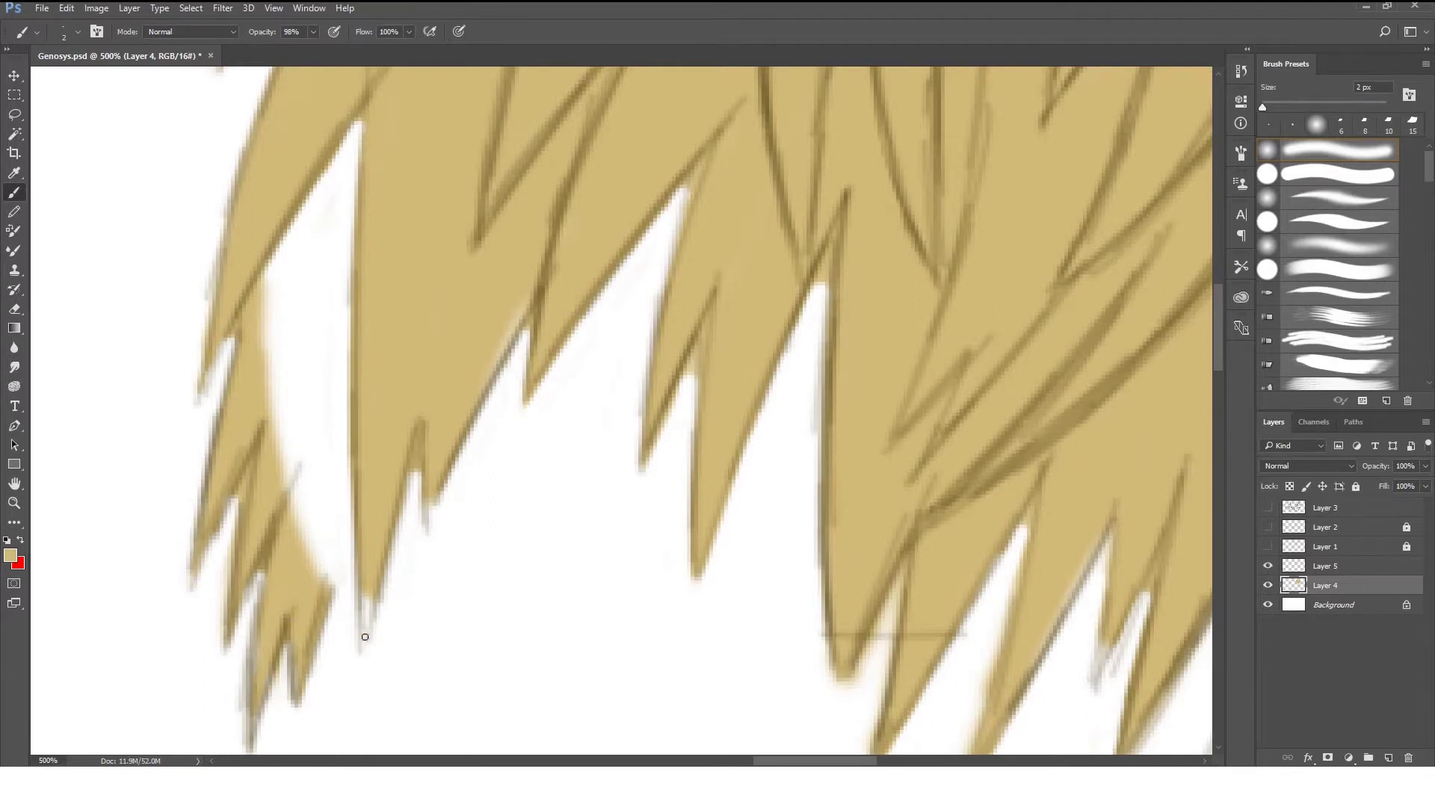
Switch between Layers 5 and 4 and between Eraser and Brush while panning over the hair tips.
left_click_drag(365, 637, 199, 514)
left_click_drag(670, 464, 584, 352)
left_click_drag(1042, 454, 909, 403)
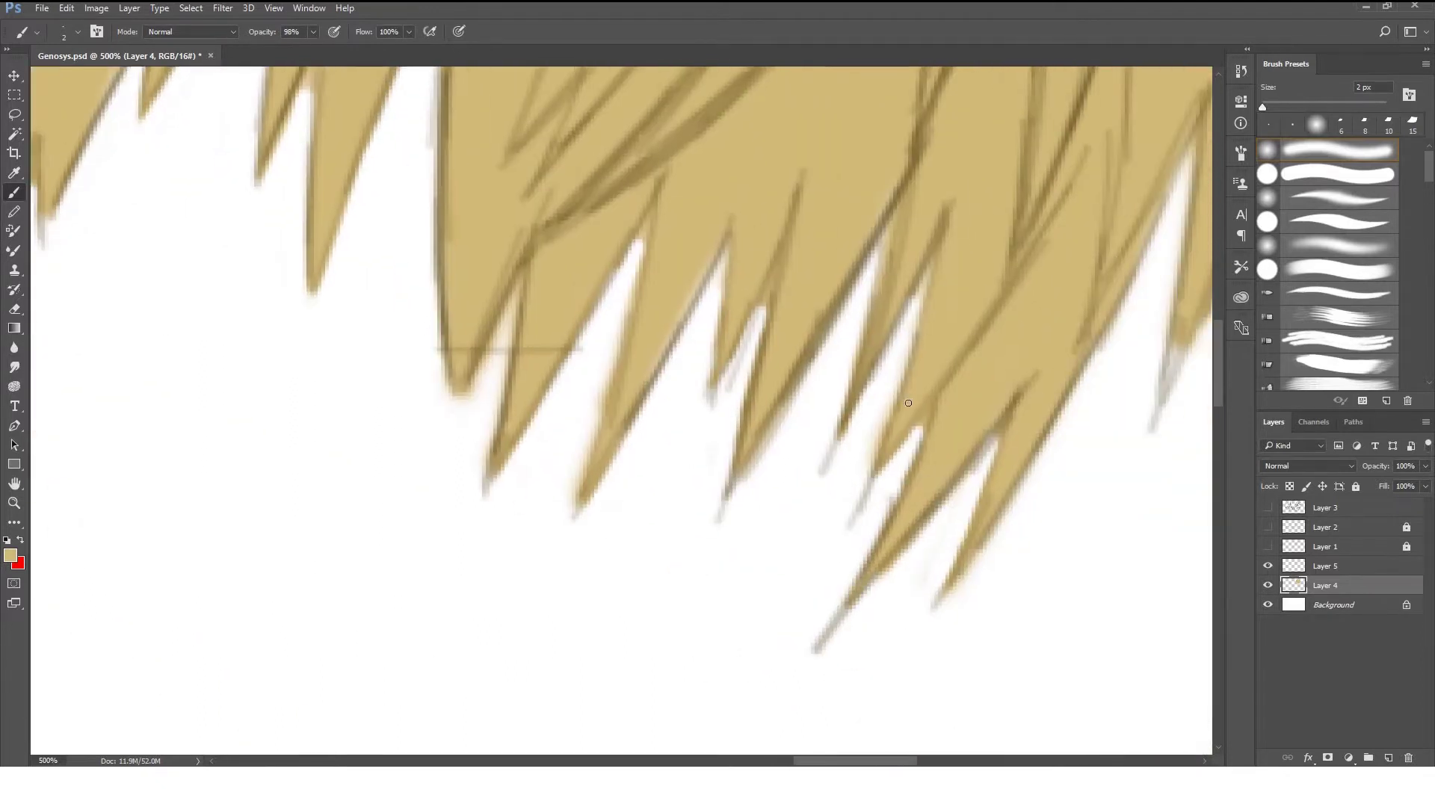
left_click(1353, 569)
key("e")
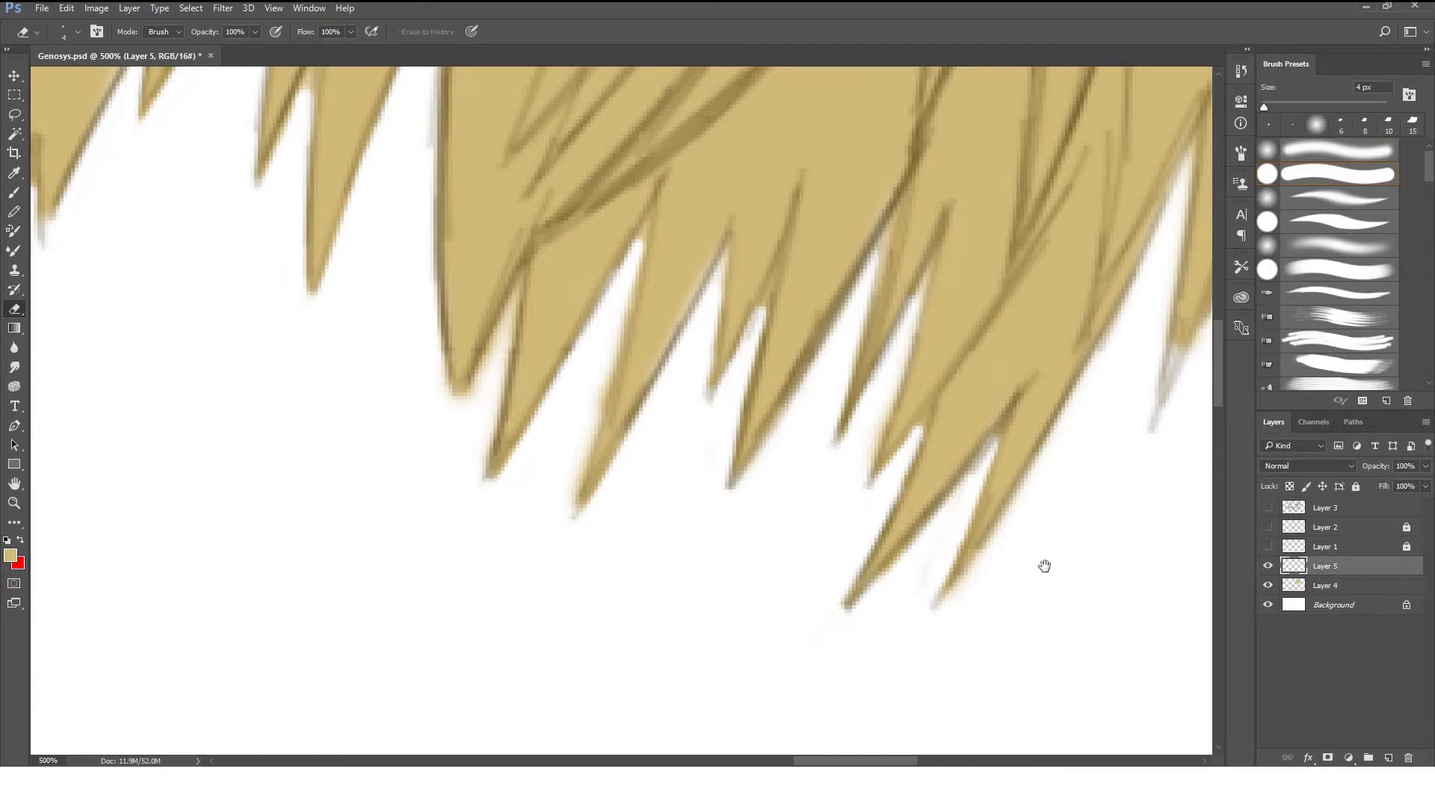
left_click_drag(1045, 566, 749, 652)
key("alt+bracketleft")
key("b")
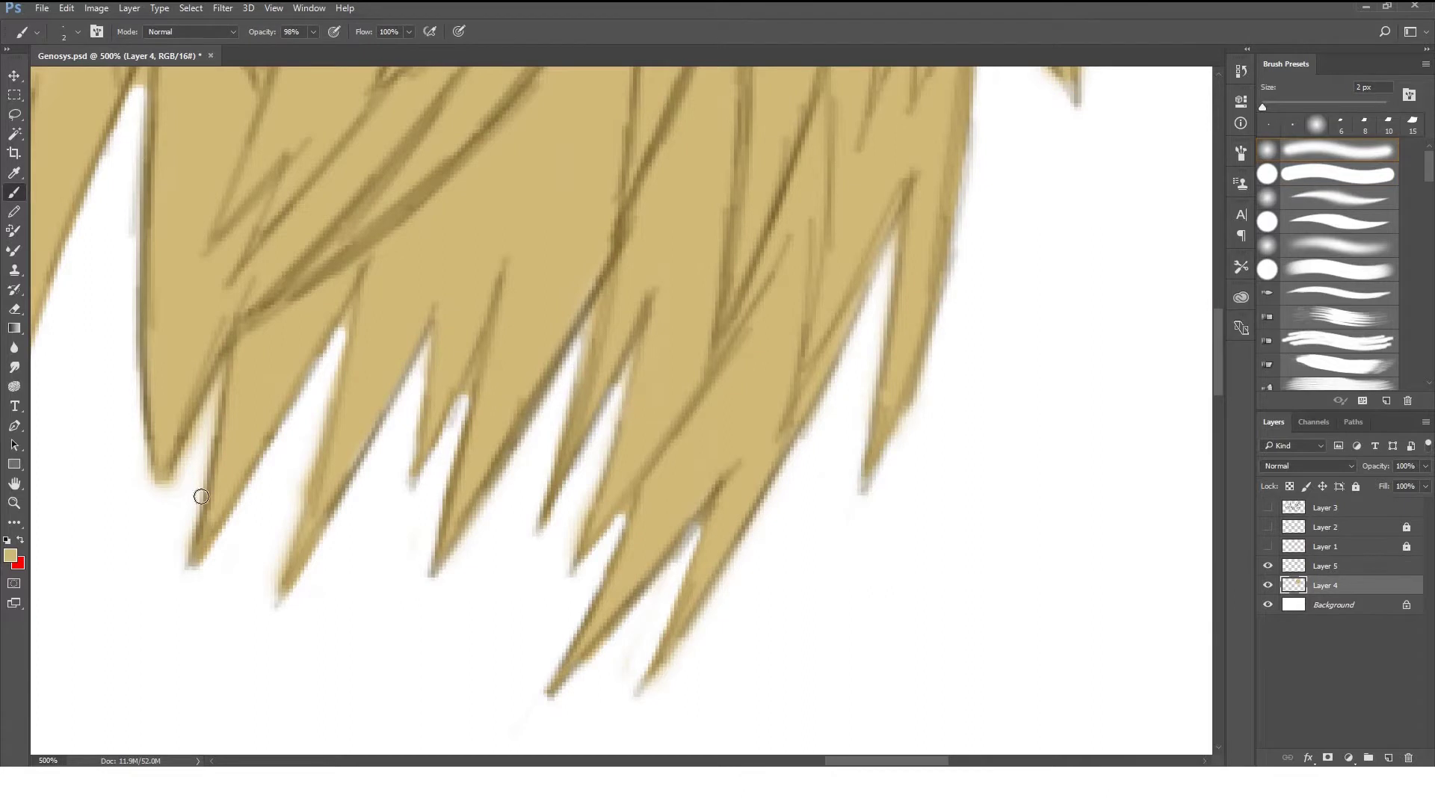
key("e")
On Layer 5, paint two near-black lock lines curving down-left through the upper-left hair.
left_click_drag(888, 360, 888, 385)
key("b")
mouse_move(886, 225)
left_mouse_down()
mouse_move(884, 504)
mouse_move(860, 486)
left_mouse_up()
left_click_drag(844, 112, 836, 271)
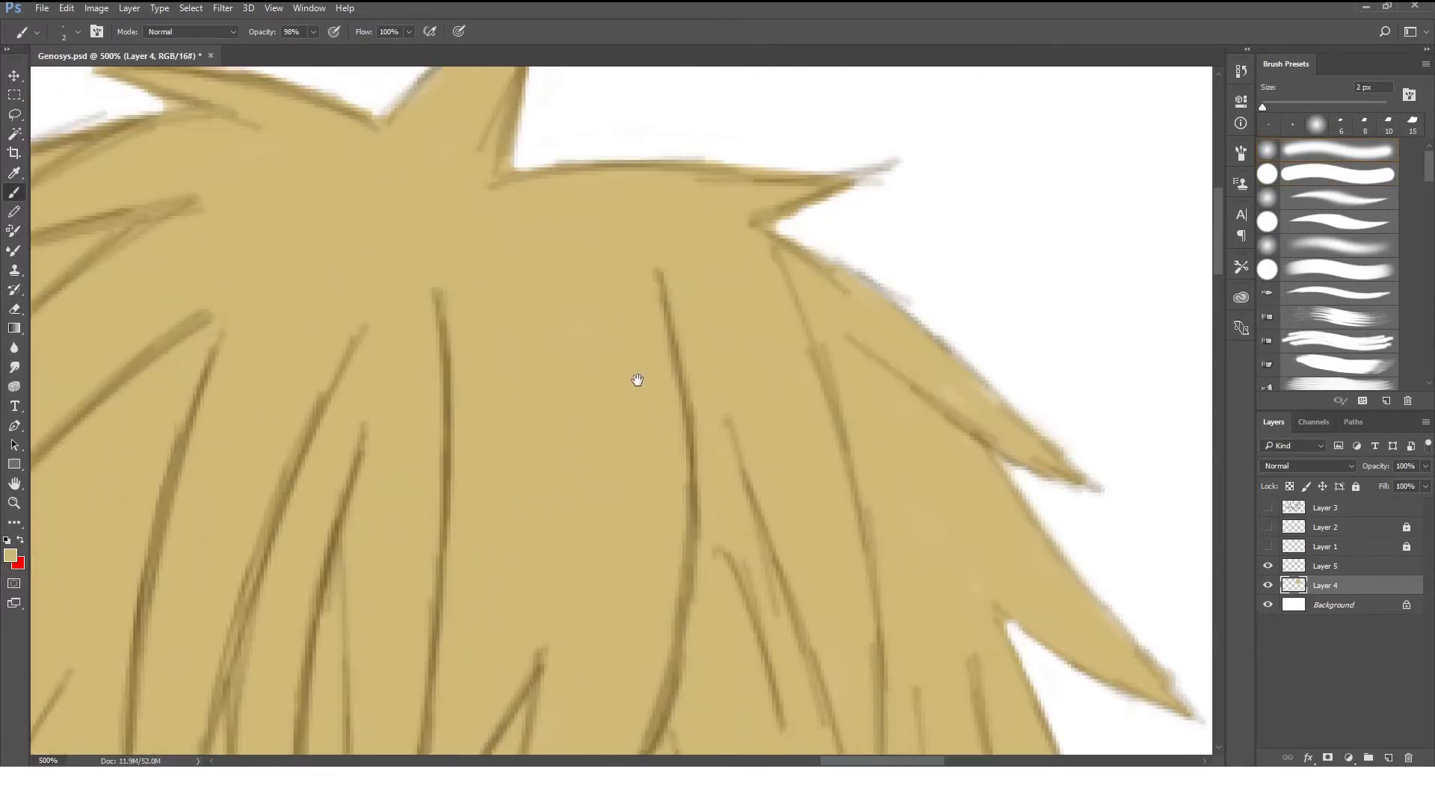
left_click_drag(637, 380, 1009, 404)
left_click_drag(455, 250, 457, 418)
left_click(1338, 566)
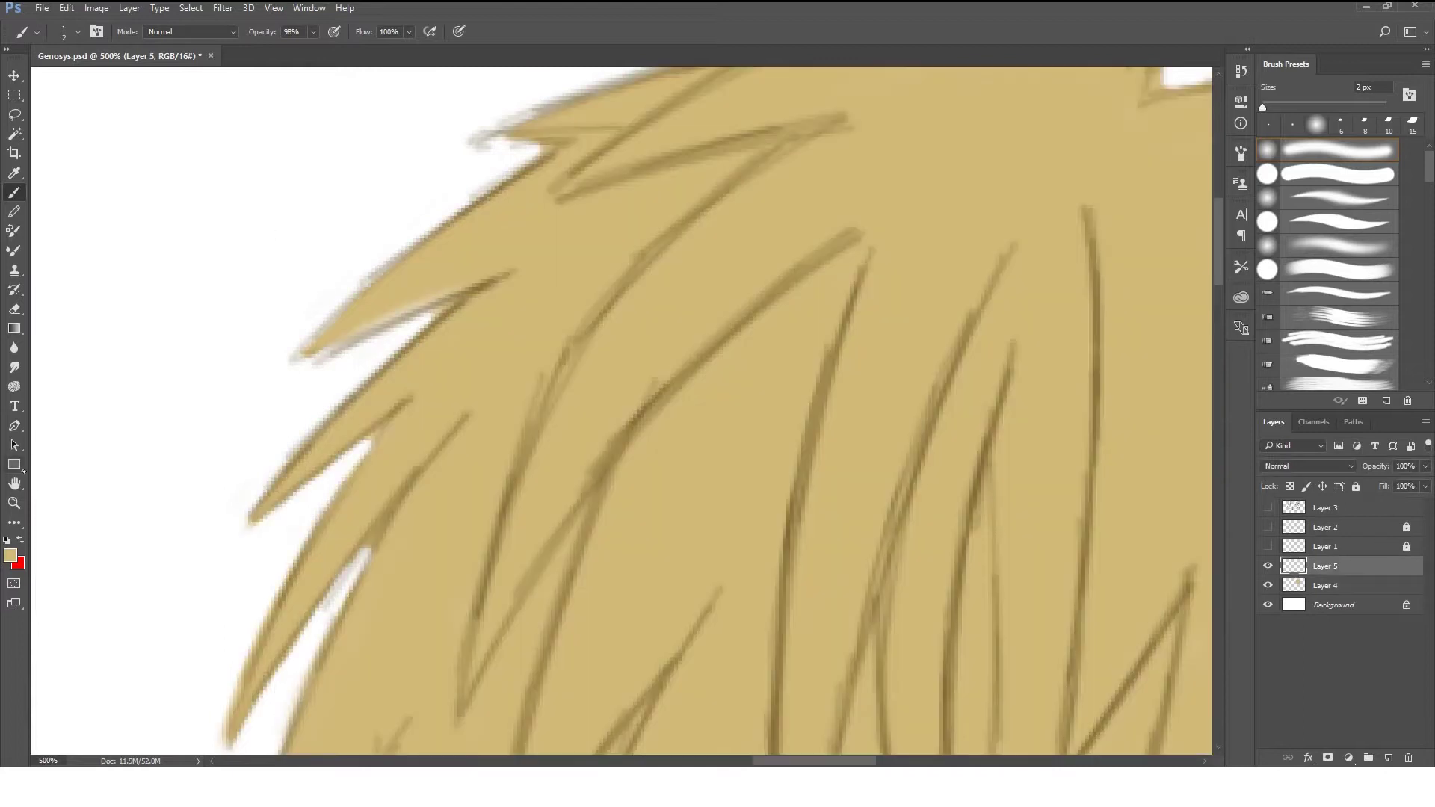
left_click_drag(655, 305, 548, 409)
mouse_move(725, 194)
left_mouse_down()
mouse_move(424, 545)
mouse_move(486, 344)
mouse_move(418, 591)
left_mouse_up()
mouse_move(805, 142)
left_mouse_down()
mouse_move(591, 334)
mouse_move(430, 588)
left_mouse_up()
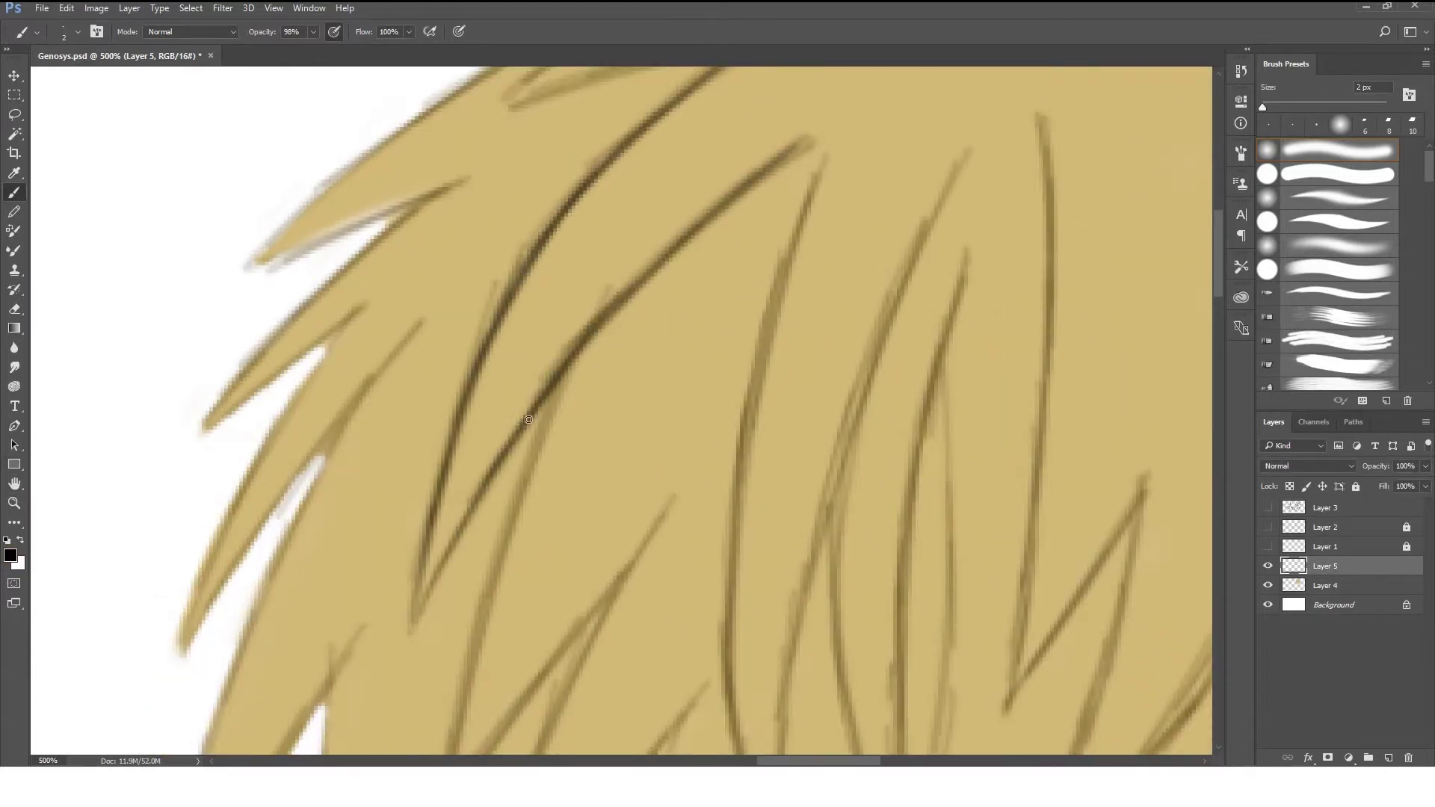
Ink dark edges along the left hair spikes with the 2 px black brush.
left_click_drag(302, 400, 363, 429)
mouse_move(426, 343)
left_mouse_down()
mouse_move(318, 501)
mouse_move(246, 676)
left_mouse_up()
mouse_move(259, 657)
left_mouse_down()
mouse_move(381, 469)
mouse_move(485, 353)
left_mouse_up()
left_click_drag(515, 215, 404, 278)
left_click_drag(351, 344, 269, 455)
left_click_drag(448, 261, 273, 457)
left_click_drag(419, 340, 336, 408)
left_click_drag(448, 224, 452, 303)
left_click_drag(572, 169, 463, 247)
left_click_drag(490, 221, 329, 359)
left_click_drag(501, 303, 322, 377)
Ink the upper hair spike outlines and the long left hair outline.
left_click_drag(512, 265, 422, 385)
mouse_move(710, 180)
left_mouse_down()
mouse_move(479, 340)
mouse_move(740, 262)
left_mouse_up()
left_click_drag(419, 273, 737, 175)
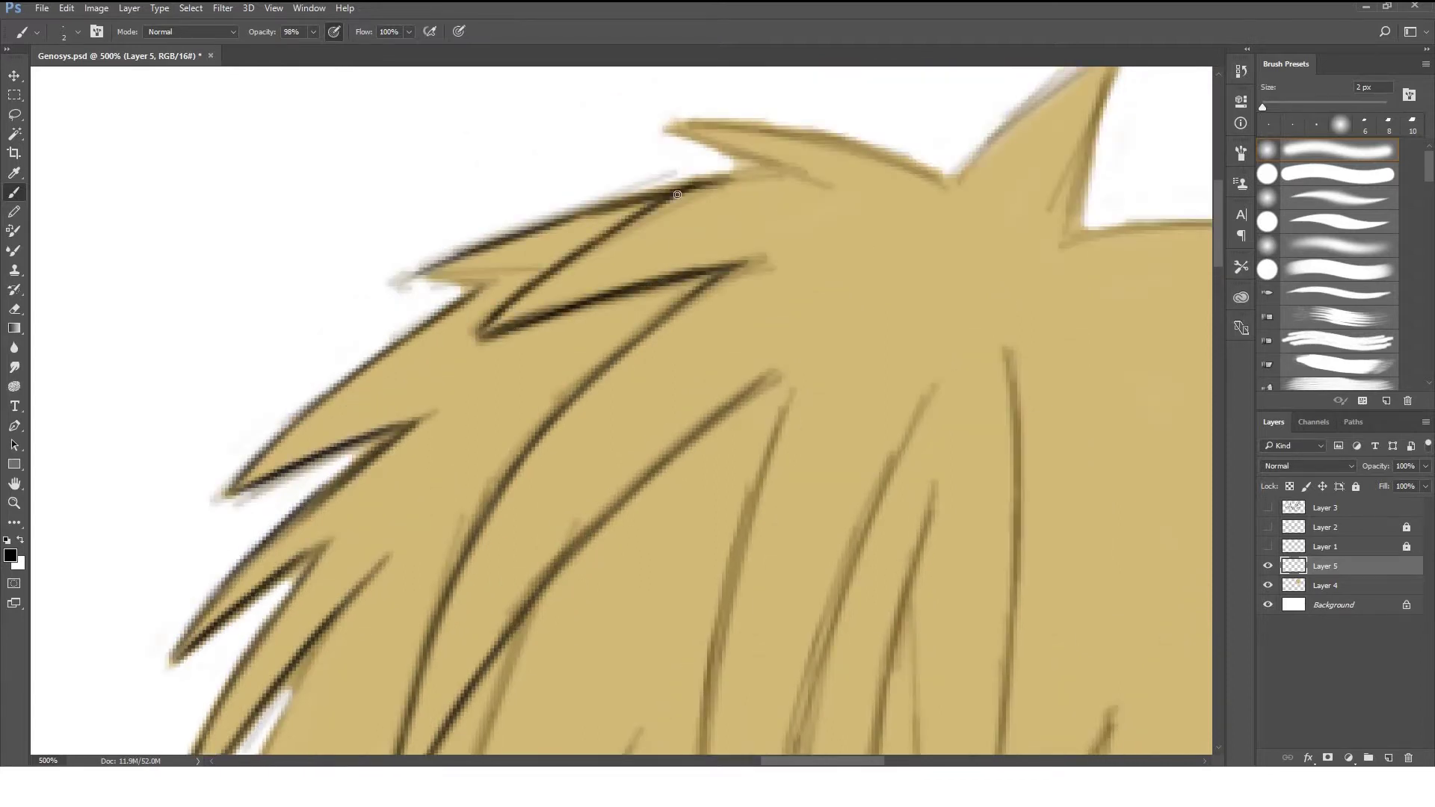
scroll(476, 293, "down", 5)
left_click_drag(448, 119, 289, 645)
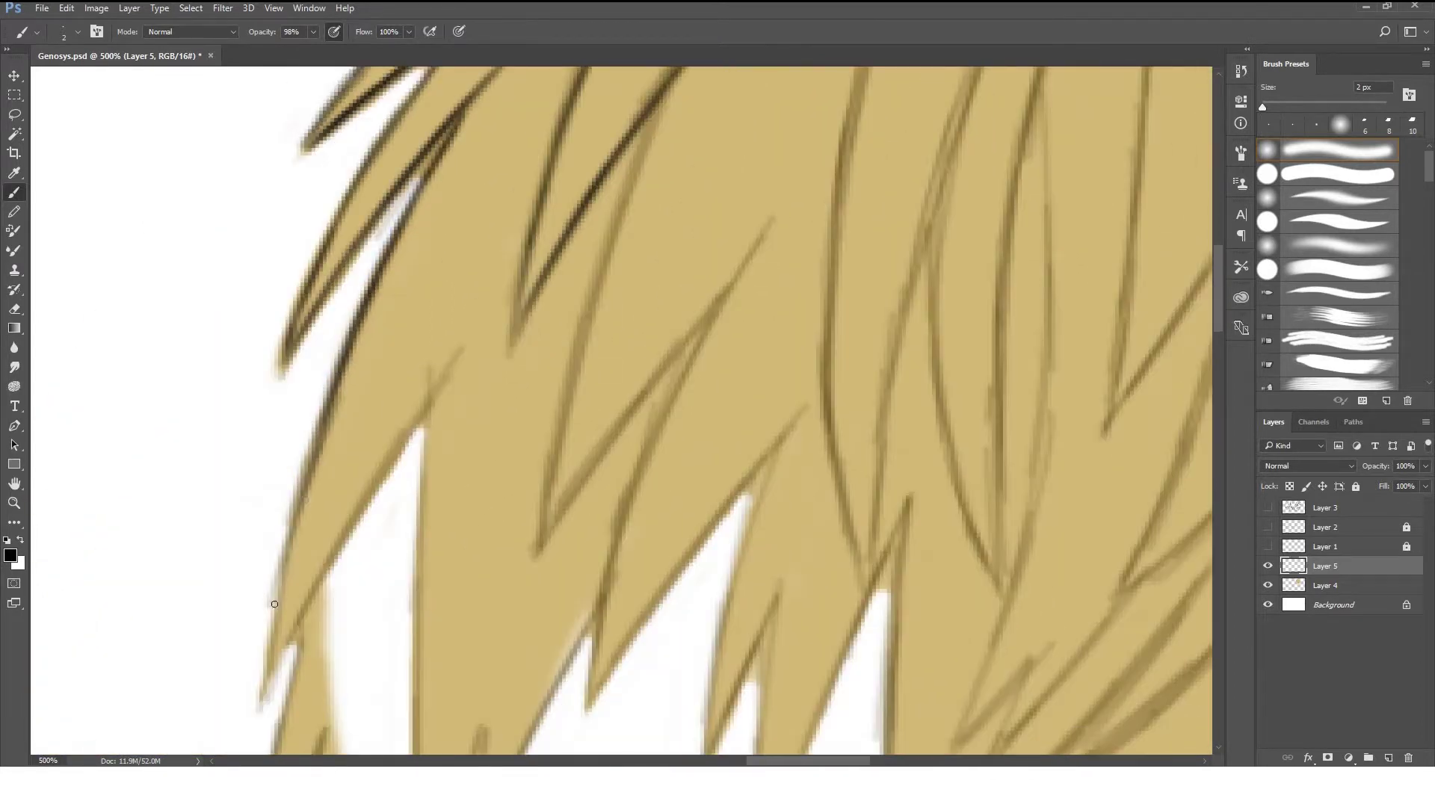
scroll(398, 537, "down", 3)
left_click_drag(430, 209, 426, 722)
scroll(426, 721, "down", 2)
left_click_drag(488, 432, 445, 594)
scroll(442, 593, "down", 5)
scroll(441, 593, "up", 4)
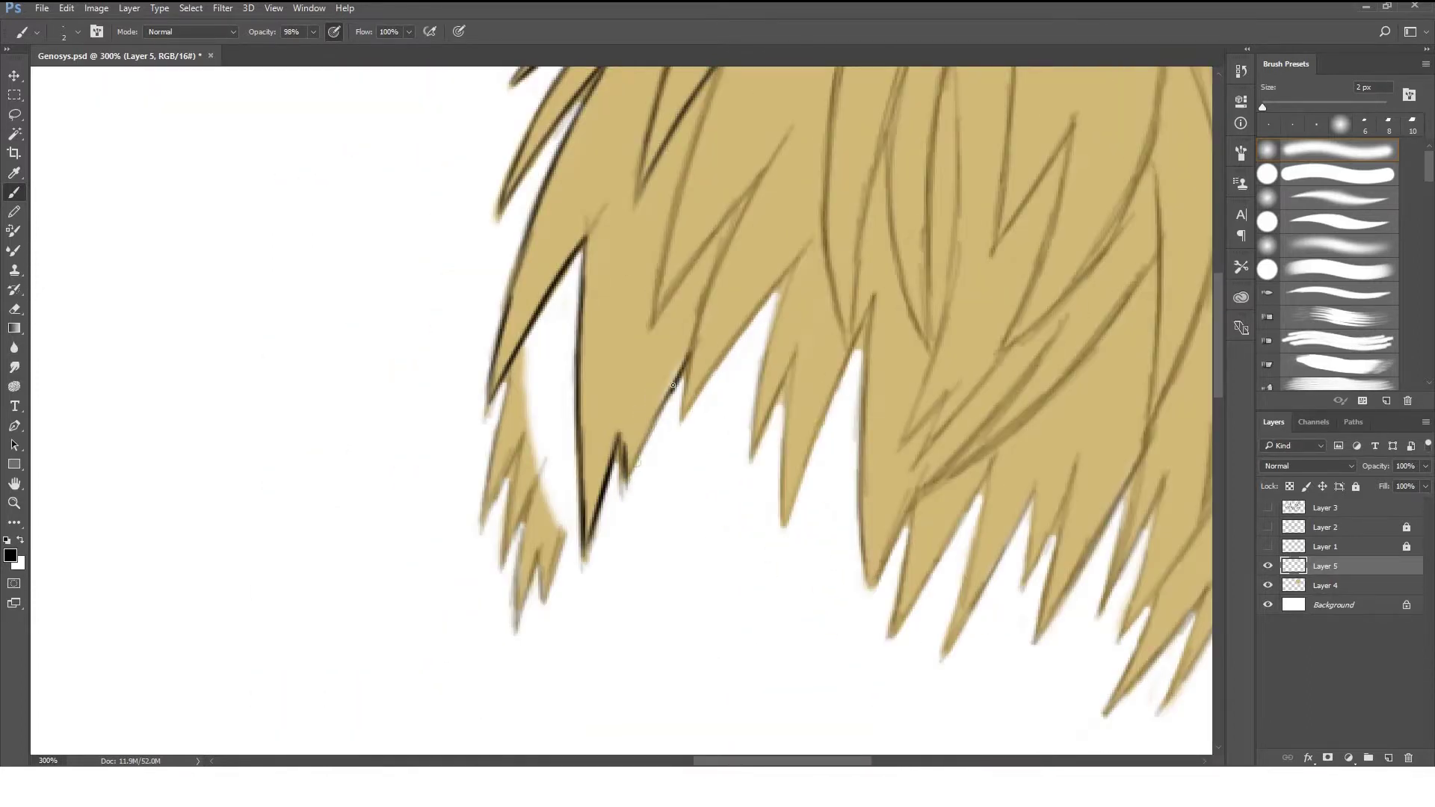
Darken the spike outlines running down the centre of the hair.
left_click_drag(673, 386, 628, 476)
scroll(628, 476, "up", 1)
left_click_drag(703, 206, 561, 587)
left_click_drag(714, 374, 566, 576)
mouse_move(614, 128)
left_mouse_down()
mouse_move(516, 467)
mouse_move(647, 291)
left_mouse_up()
left_click_drag(717, 374, 707, 576)
scroll(706, 576, "down", 2)
left_click_drag(703, 408, 684, 625)
Ink the outlines along the lower hair spikes.
left_click_drag(808, 497, 565, 414)
left_click_drag(564, 250, 555, 601)
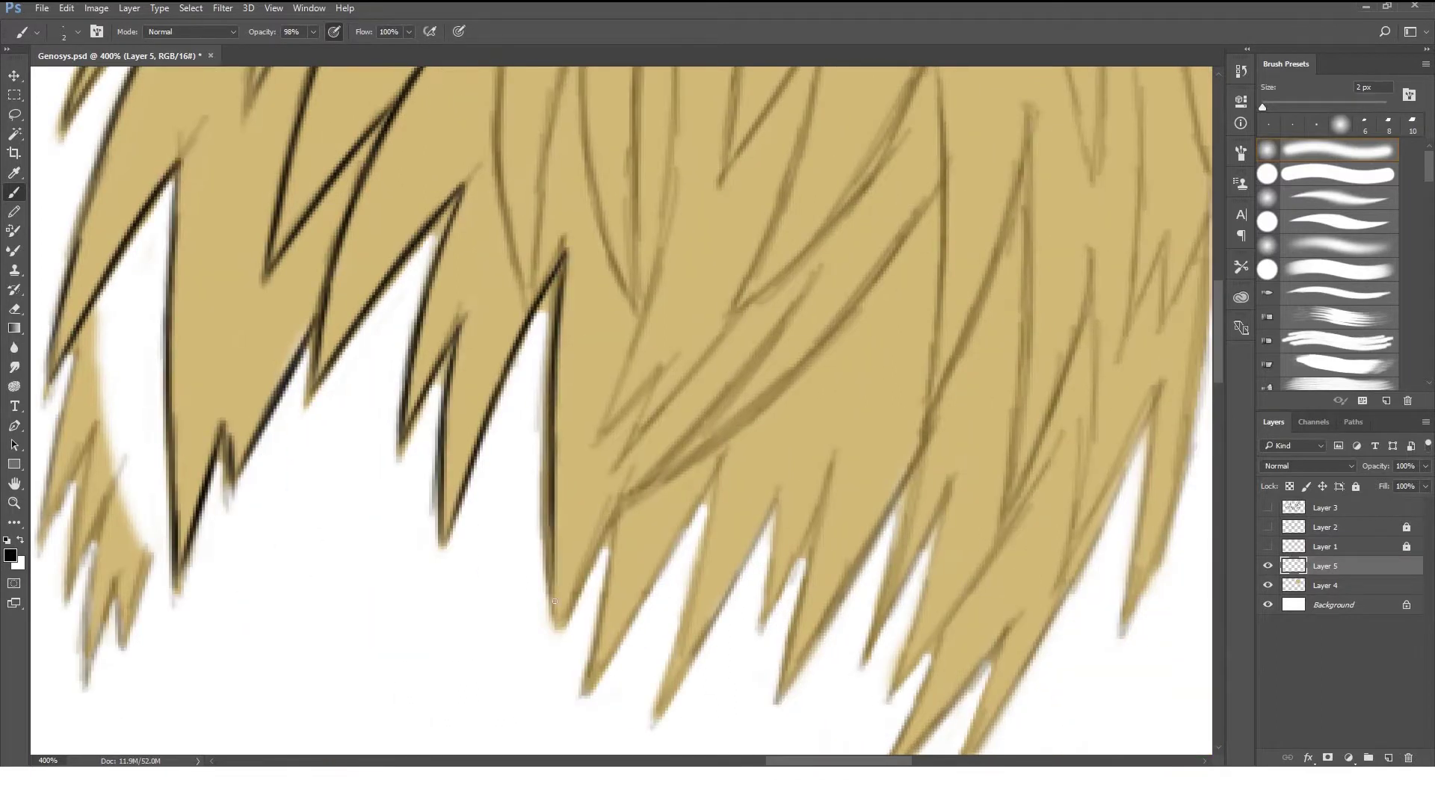
left_click_drag(708, 482, 591, 684)
scroll(730, 428, "down", 2)
mouse_move(732, 346)
left_mouse_down()
mouse_move(785, 404)
mouse_move(840, 369)
mouse_move(785, 587)
left_mouse_up()
mouse_move(946, 303)
left_mouse_down()
mouse_move(836, 554)
mouse_move(740, 479)
left_mouse_up()
left_click_drag(849, 231, 777, 479)
left_click_drag(869, 288, 827, 462)
Trace the right-hand hair spike edges in dark ink.
left_click_drag(976, 243, 811, 508)
left_click_drag(853, 441, 785, 610)
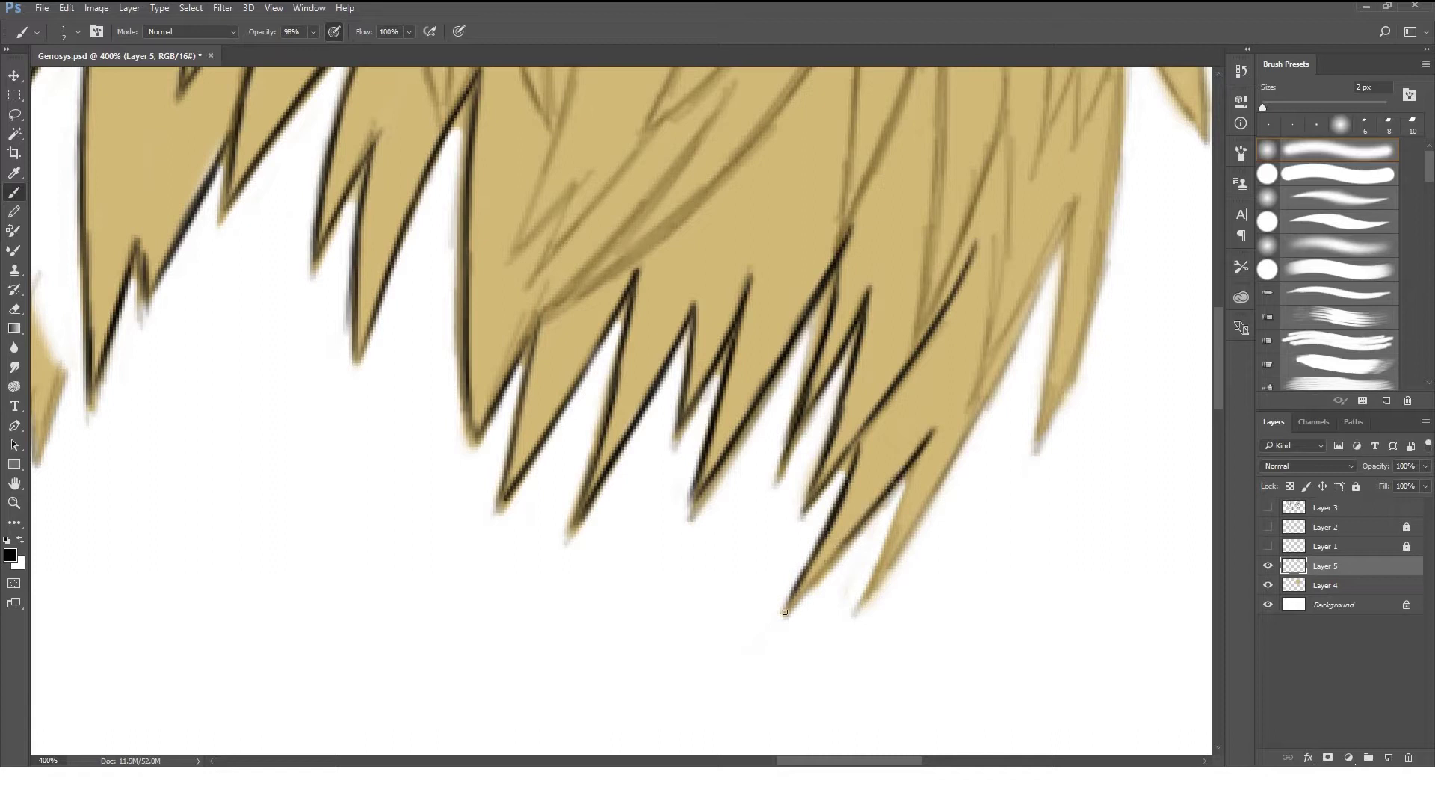
left_click_drag(935, 430, 859, 609)
mouse_move(1035, 288)
left_mouse_down()
mouse_move(880, 554)
mouse_move(776, 689)
left_mouse_up()
left_click_drag(965, 370, 852, 557)
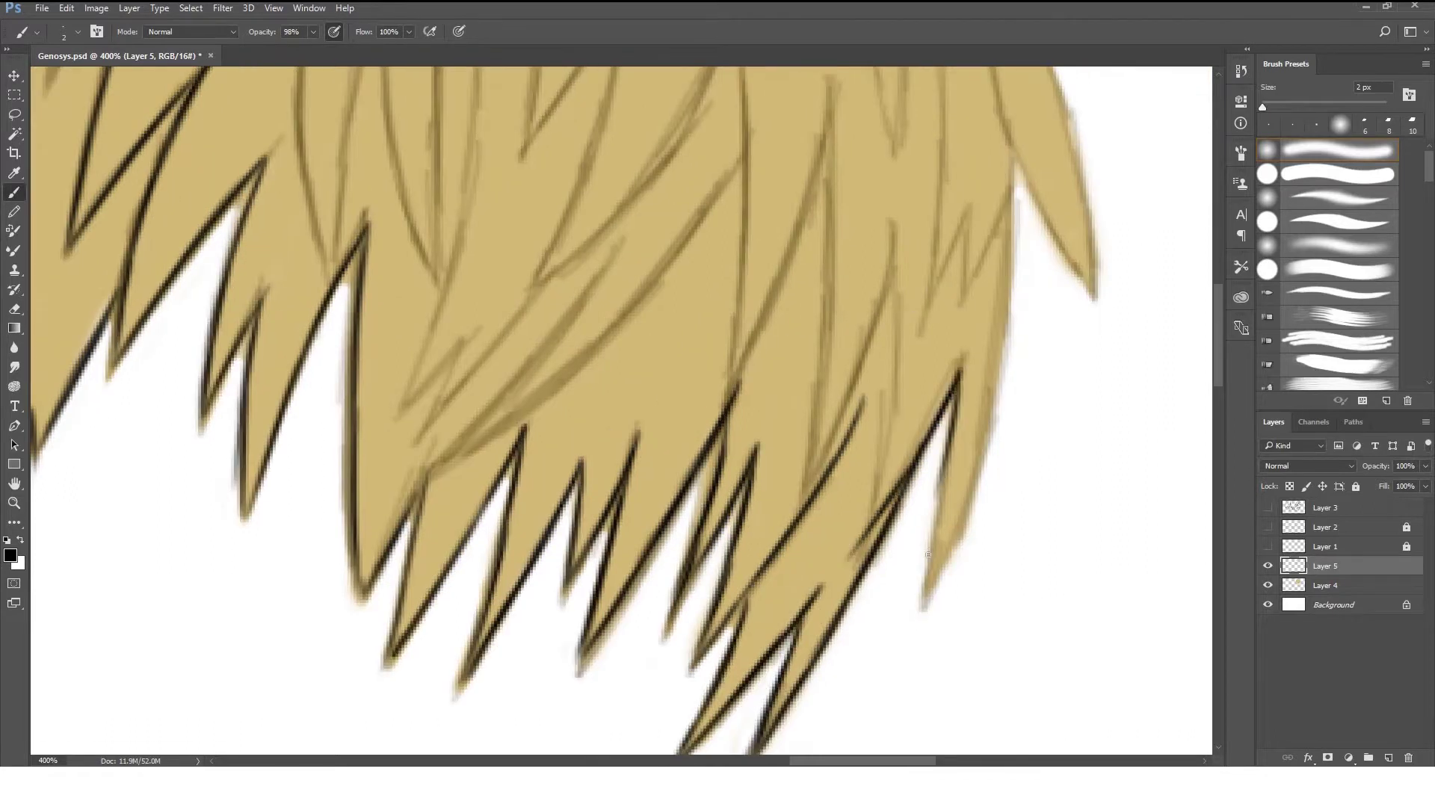
left_click_drag(957, 397, 923, 590)
left_click_drag(1013, 150, 927, 598)
left_click_drag(971, 325, 867, 247)
left_click_drag(871, 247, 805, 433)
left_click_drag(832, 341, 915, 509)
mouse_move(821, 168)
left_mouse_down()
mouse_move(920, 516)
mouse_move(852, 295)
mouse_move(980, 348)
mouse_move(916, 168)
left_mouse_up()
mouse_move(883, 224)
left_mouse_down()
mouse_move(920, 356)
mouse_move(942, 572)
left_mouse_up()
Ink the upper hair strands, the top edge of the hair and the left spike.
left_click_drag(752, 268, 904, 374)
mouse_move(681, 173)
left_mouse_down()
mouse_move(883, 296)
mouse_move(980, 327)
left_mouse_up()
mouse_move(621, 183)
left_mouse_down()
mouse_move(873, 187)
mouse_move(800, 370)
mouse_move(601, 318)
left_mouse_up()
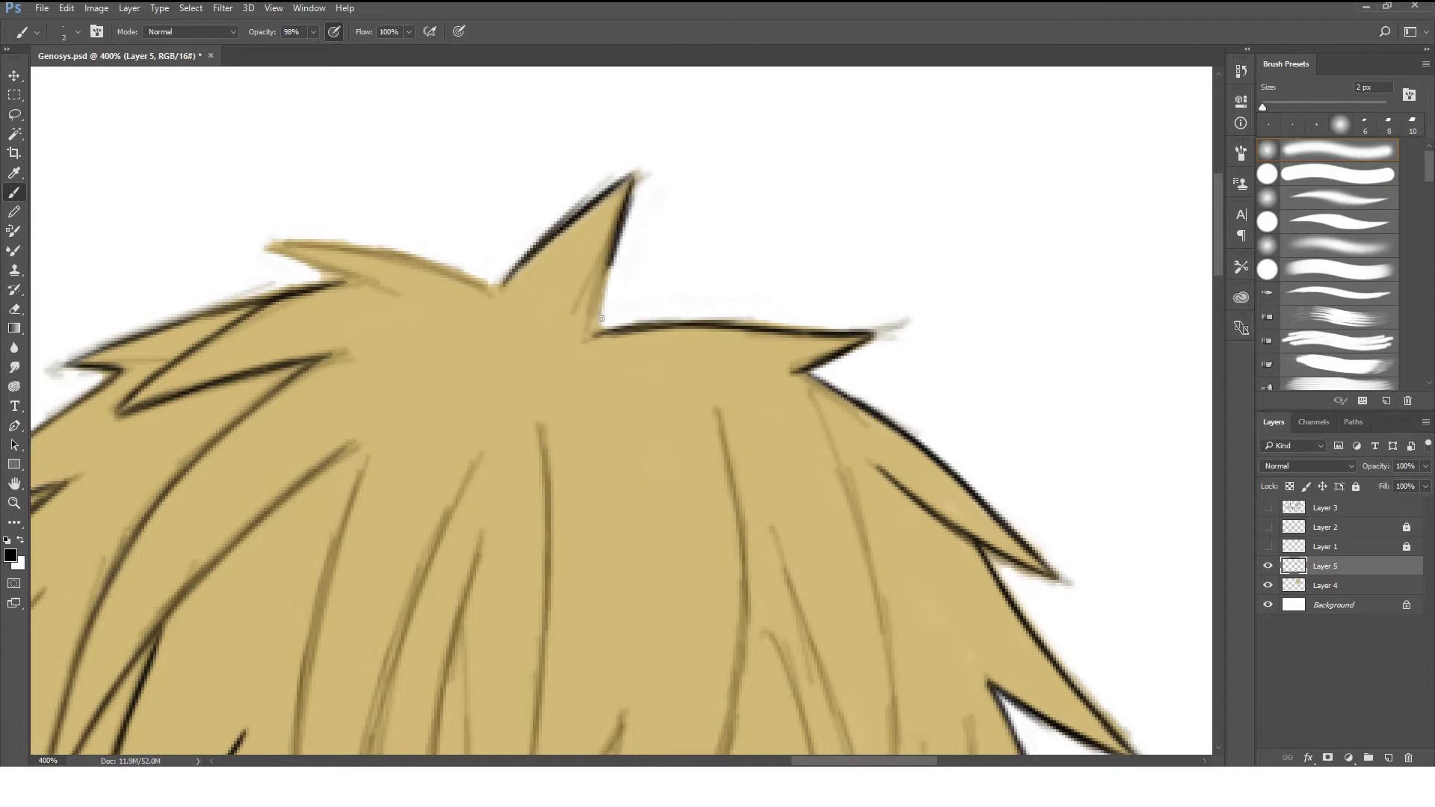
mouse_move(479, 294)
left_mouse_down()
mouse_move(274, 251)
mouse_move(423, 0)
left_mouse_up()
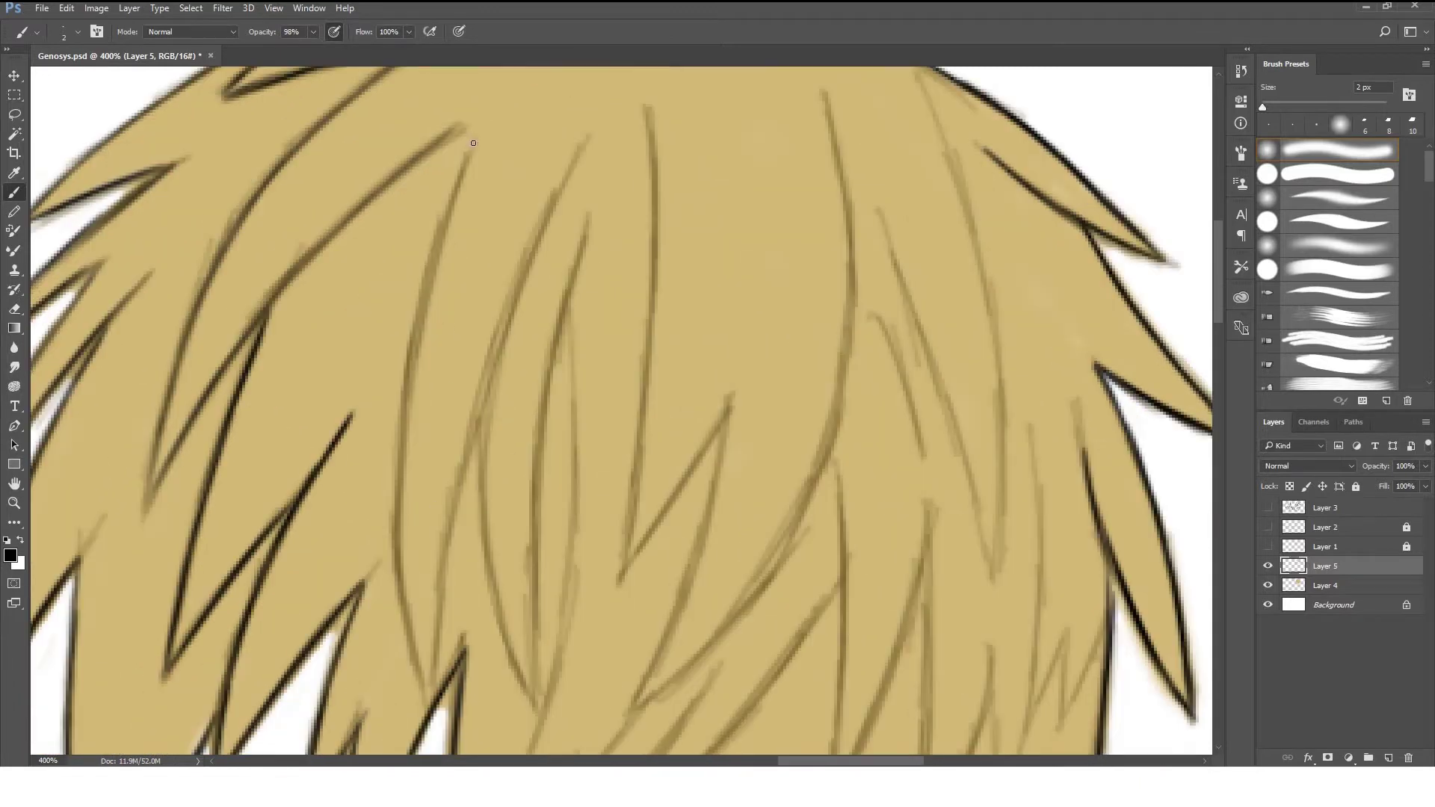
Ink the inner strand lines left of centre in the hair.
left_click_drag(471, 146, 426, 684)
left_click_drag(587, 142, 471, 416)
left_click_drag(493, 344, 426, 673)
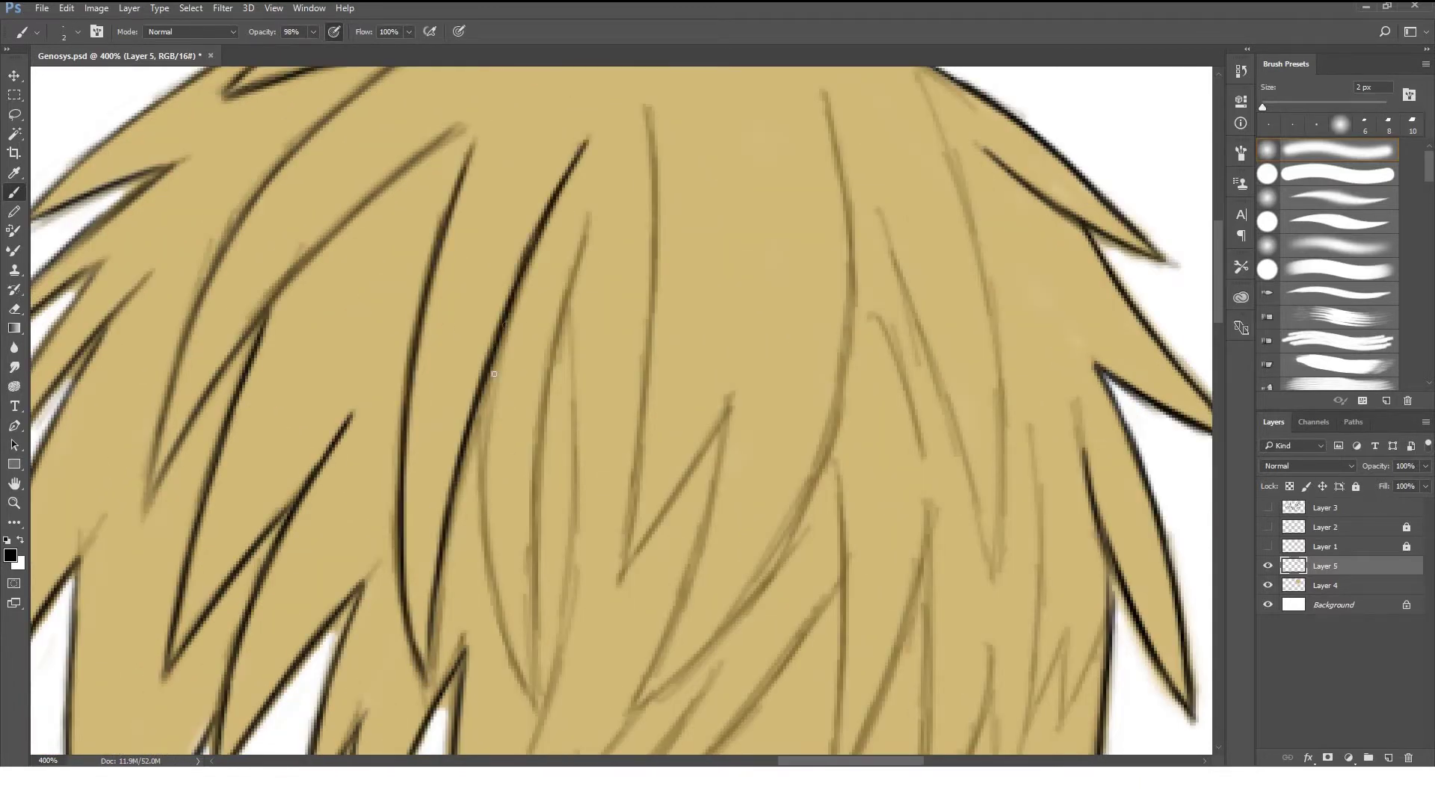
left_click_drag(516, 321, 527, 688)
left_click_drag(596, 221, 508, 697)
left_click_drag(657, 352, 673, 157)
left_click_drag(598, 154, 529, 665)
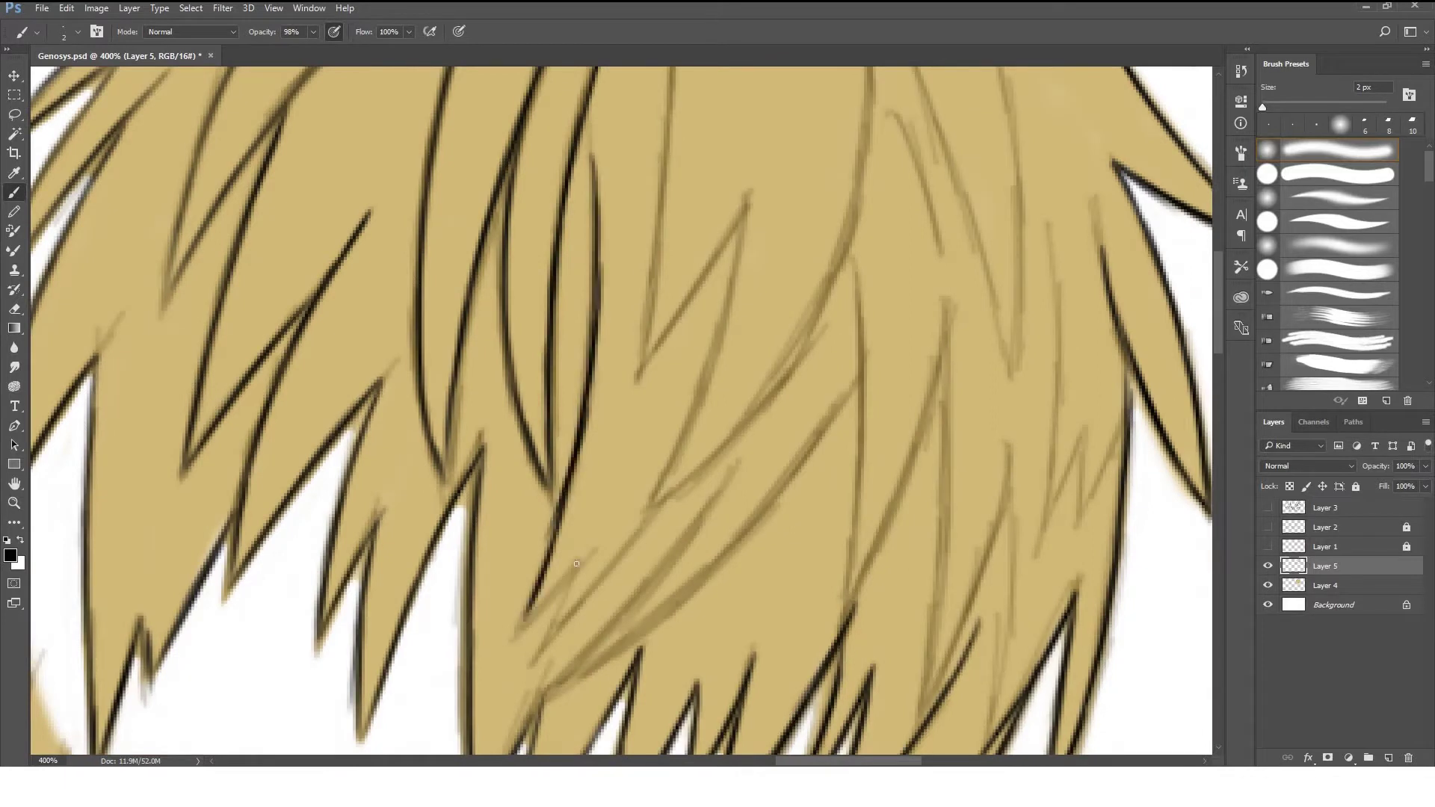
left_click_drag(658, 505, 538, 652)
Ink the middle hair strands, including the zigzag and long curved lines.
left_click_drag(670, 307, 640, 434)
mouse_move(643, 79)
left_mouse_down()
mouse_move(630, 298)
mouse_move(711, 320)
left_mouse_up()
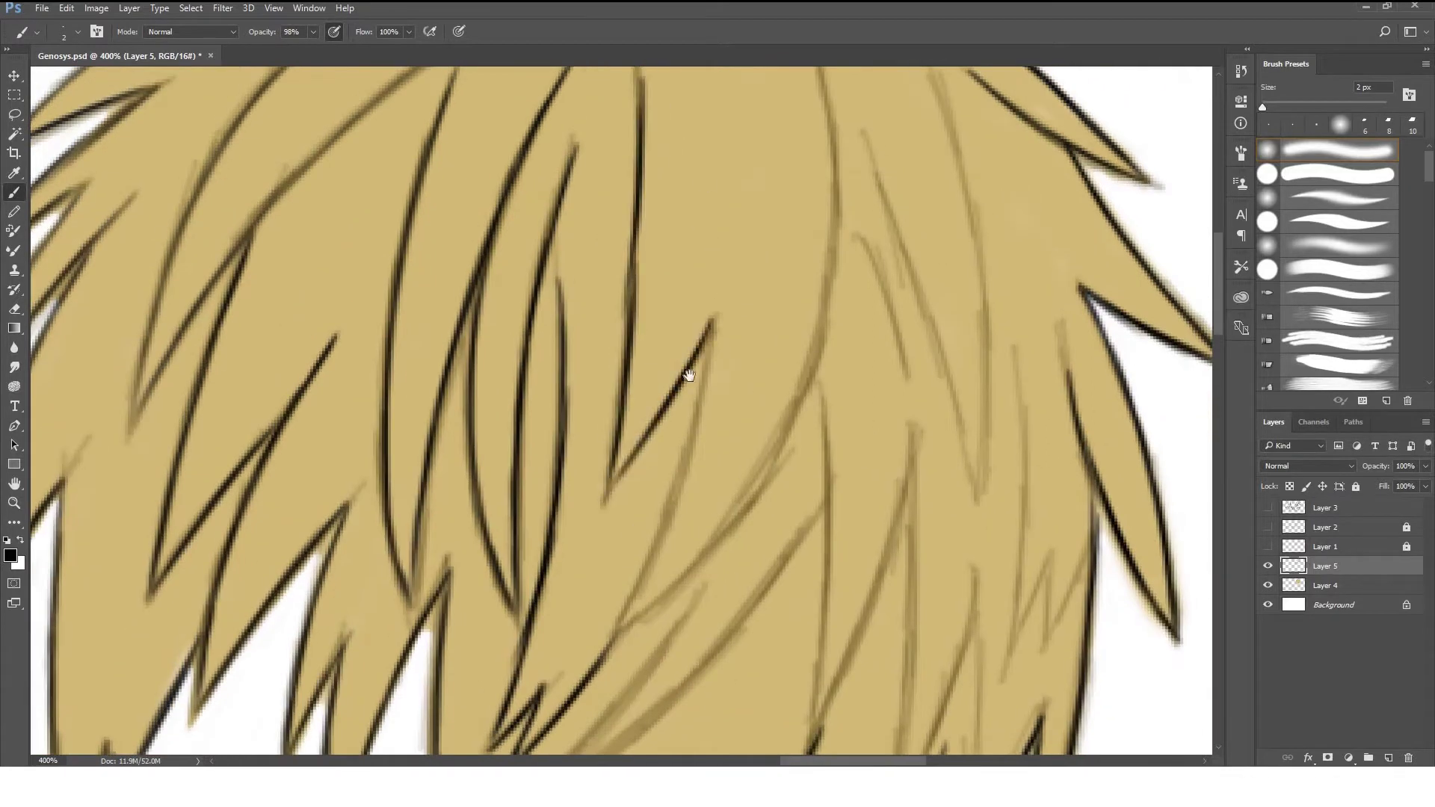
left_click_drag(699, 241, 607, 523)
left_click_drag(672, 477, 593, 556)
left_click_drag(737, 121, 639, 553)
left_click_drag(586, 619, 688, 482)
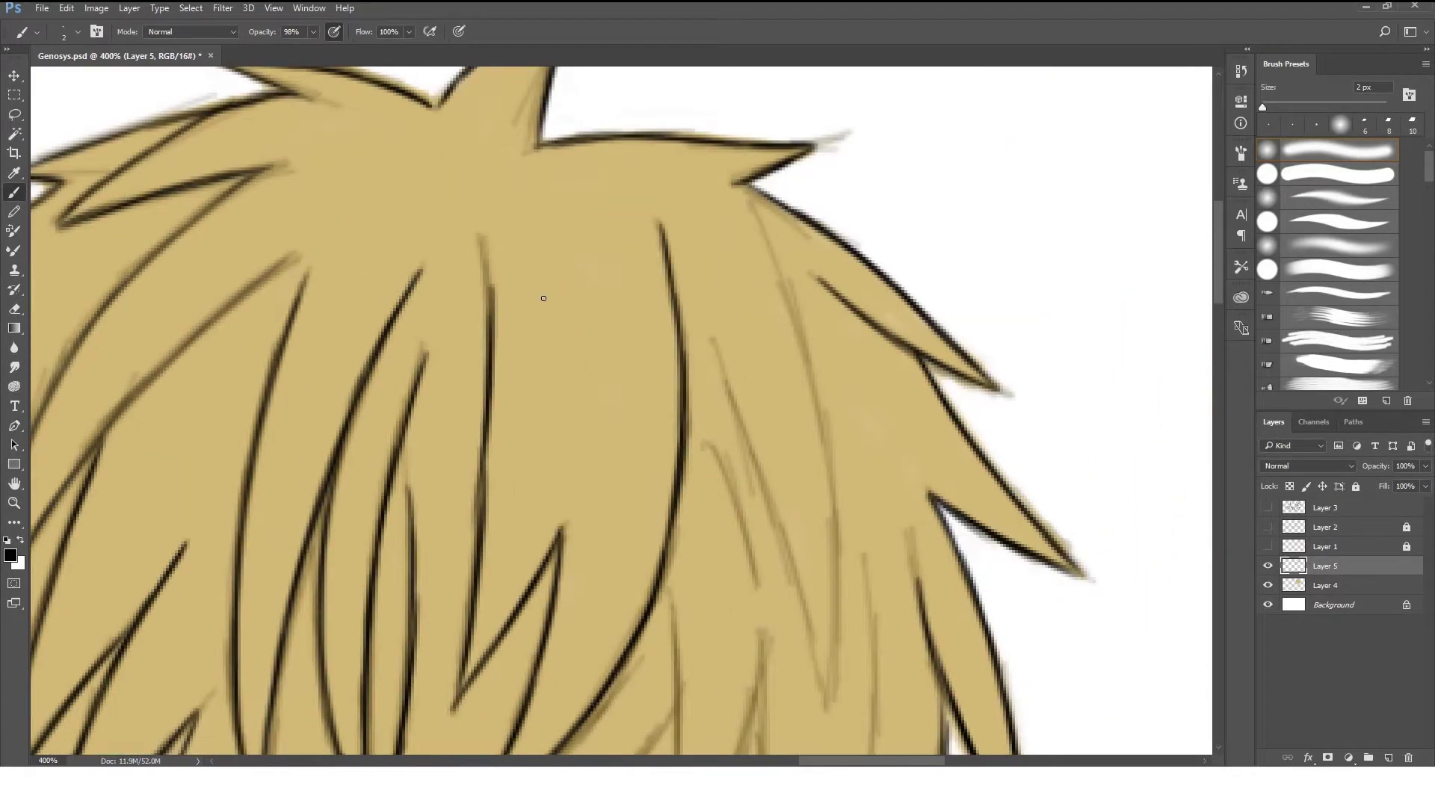
left_click_drag(497, 229, 481, 329)
left_click_drag(725, 280, 619, 443)
left_click_drag(531, 523, 728, 360)
Ink the strand lines across the right-centre of the hair.
left_click_drag(841, 217, 680, 411)
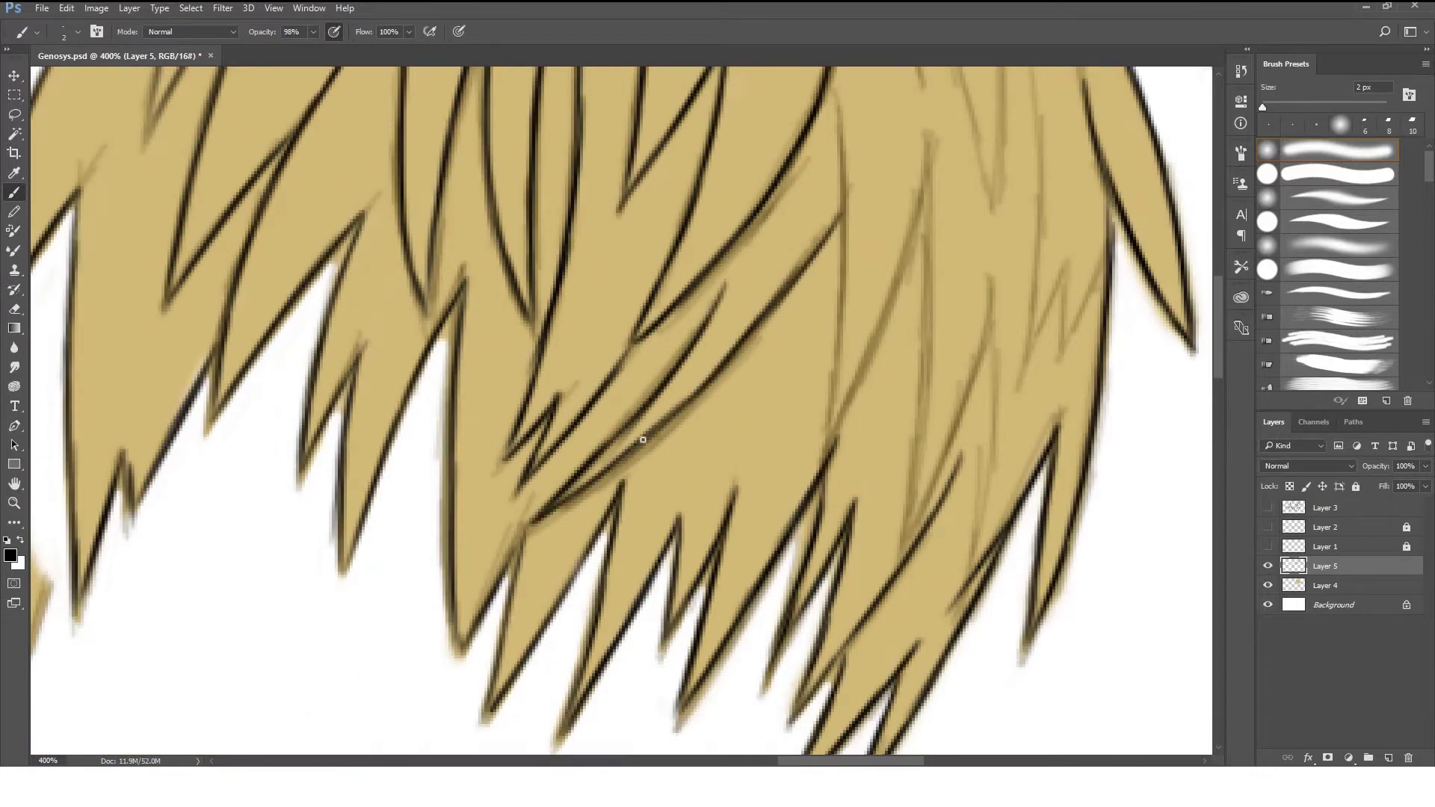
left_click_drag(817, 178, 800, 514)
mouse_move(902, 217)
left_mouse_down()
mouse_move(803, 516)
mouse_move(876, 617)
left_mouse_up()
left_click_drag(972, 362, 934, 673)
left_click_drag(975, 239, 961, 490)
mouse_move(1005, 437)
left_mouse_down()
mouse_move(950, 571)
mouse_move(971, 570)
left_mouse_up()
Finish inking the right-side and upper strand lines of the hair.
mouse_move(845, 191)
left_mouse_down()
mouse_move(901, 333)
mouse_move(938, 493)
left_mouse_up()
mouse_move(900, 172)
left_mouse_down()
mouse_move(963, 385)
mouse_move(951, 613)
left_mouse_up()
left_click_drag(1057, 443, 1031, 535)
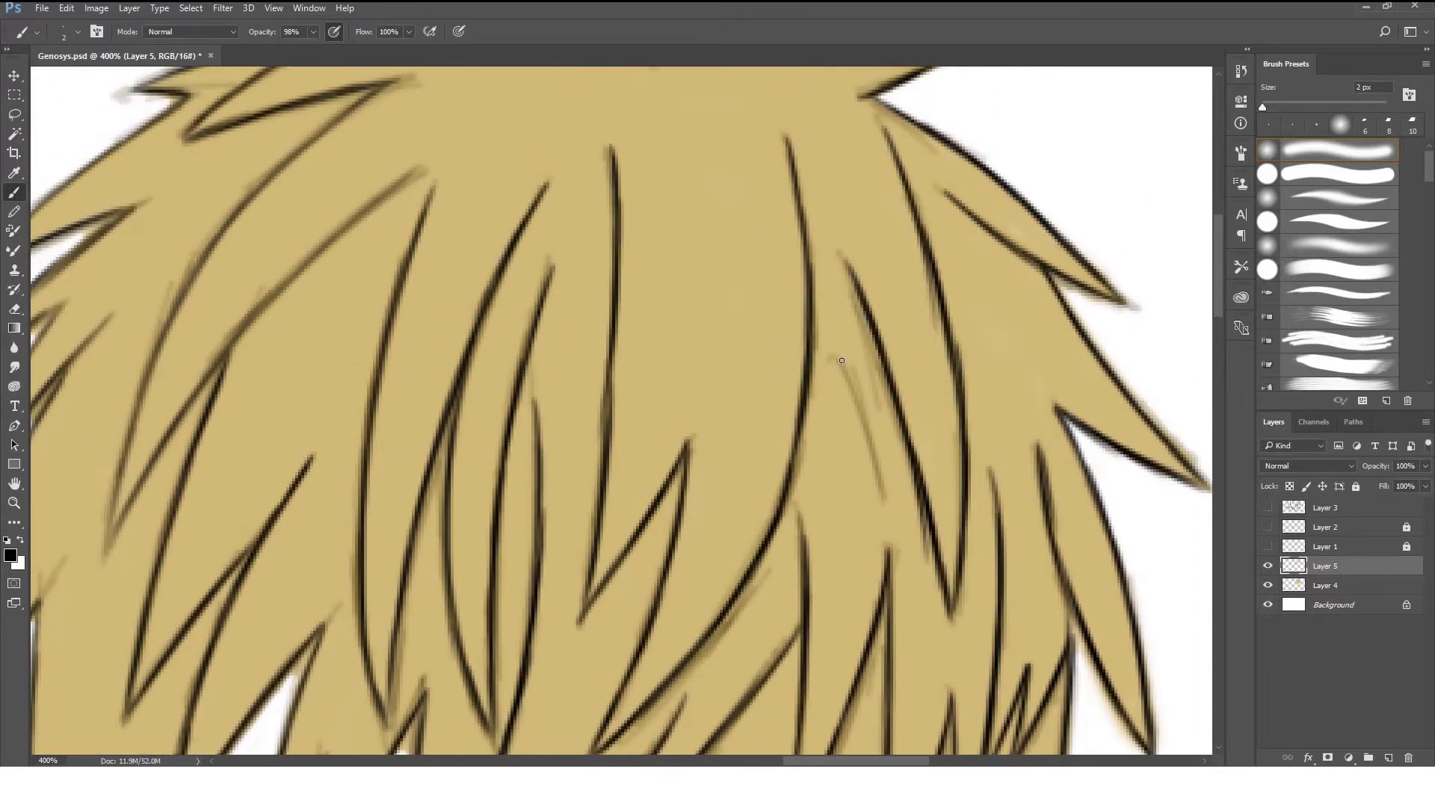
left_click_drag(884, 358, 840, 510)
left_click_drag(531, 188, 740, 397)
key("e")
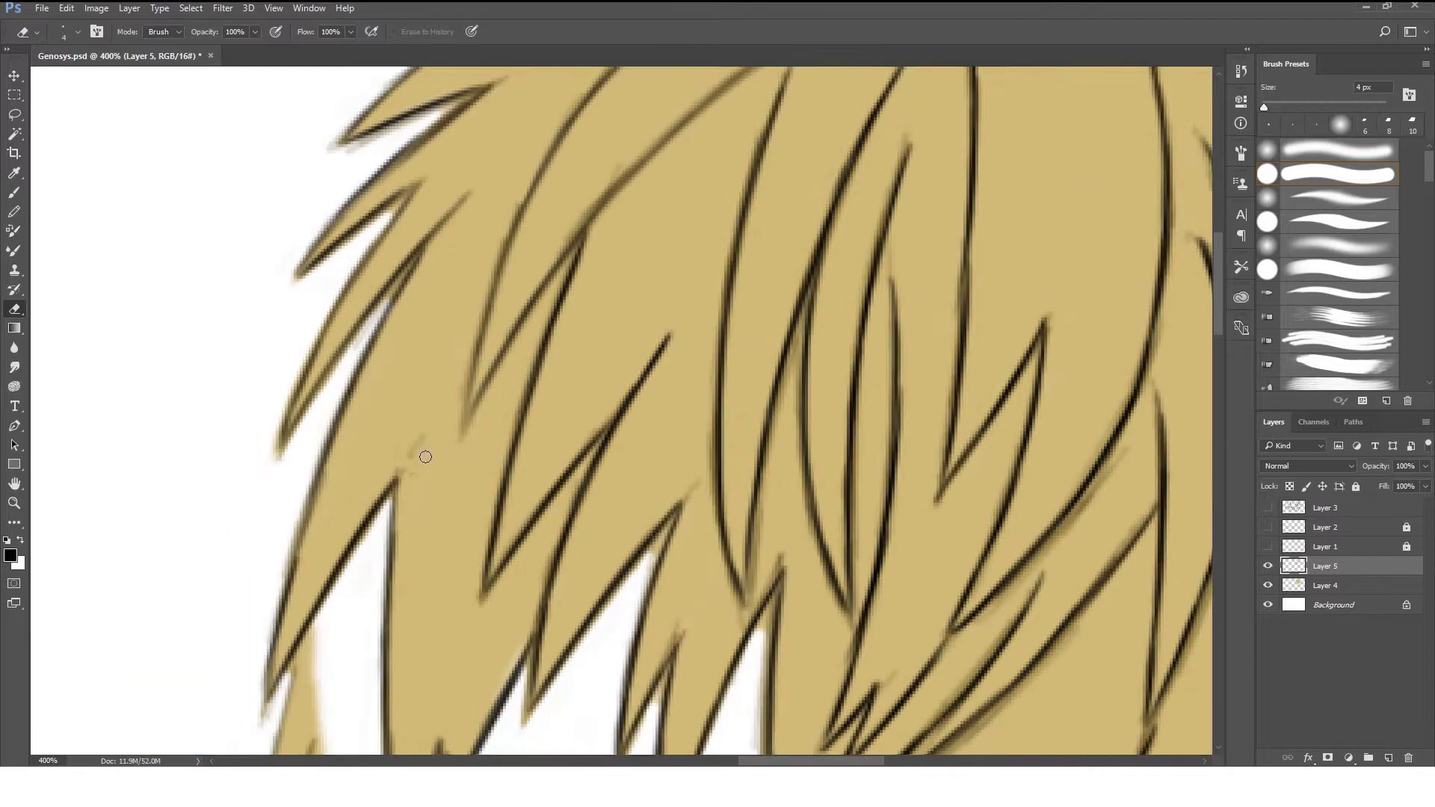
Ink the outlines of the left hair strands with the brush.
key("b")
left_click_drag(400, 449, 359, 647)
left_click_drag(408, 546, 385, 692)
left_click_drag(417, 622, 433, 581)
mouse_move(471, 534)
left_mouse_down()
mouse_move(433, 677)
mouse_move(449, 643)
left_mouse_up()
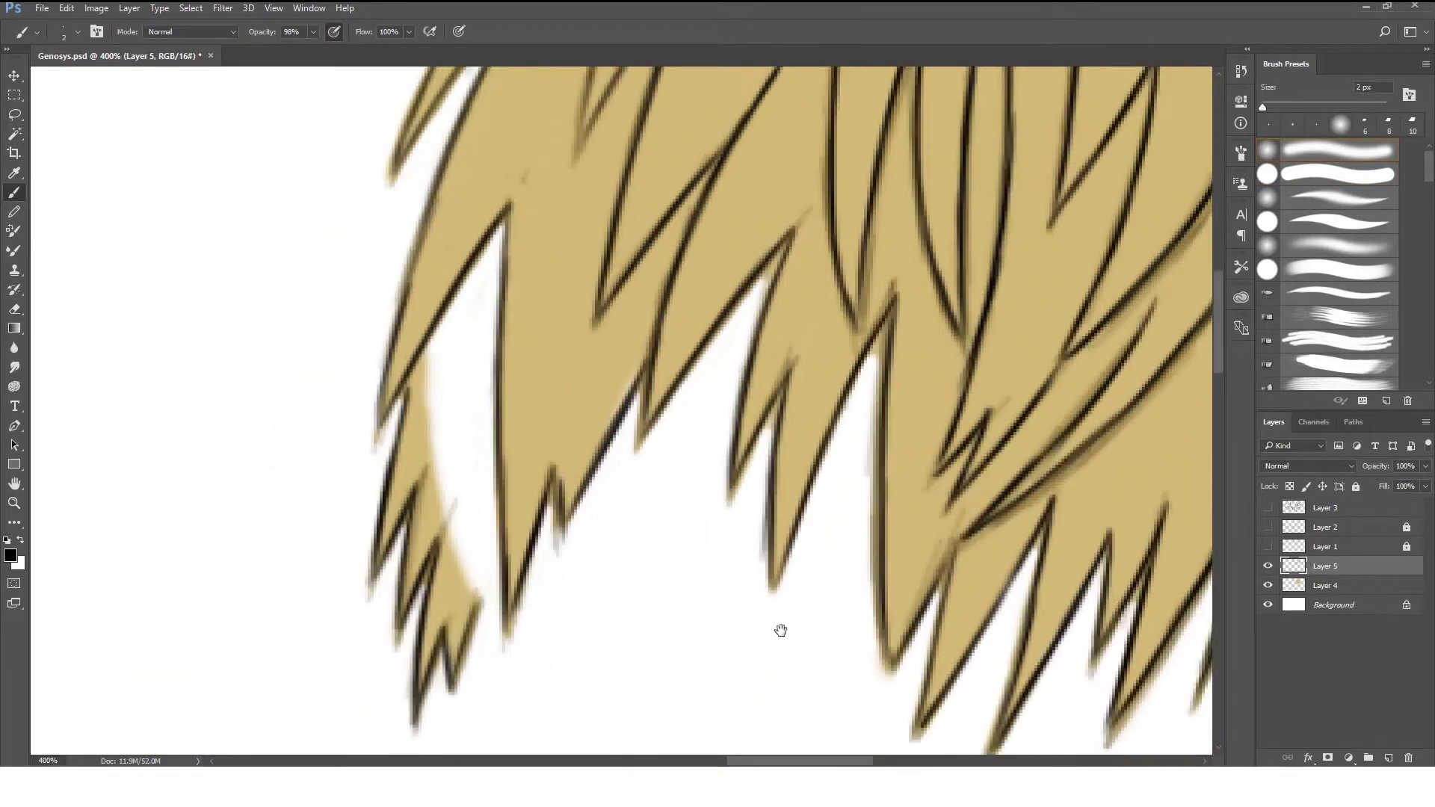
scroll(535, 172, "up", 2)
Pan around the inked hair to check the lines, then zoom out and compare with the sketch.
key("e")
scroll(763, 414, "up", 2)
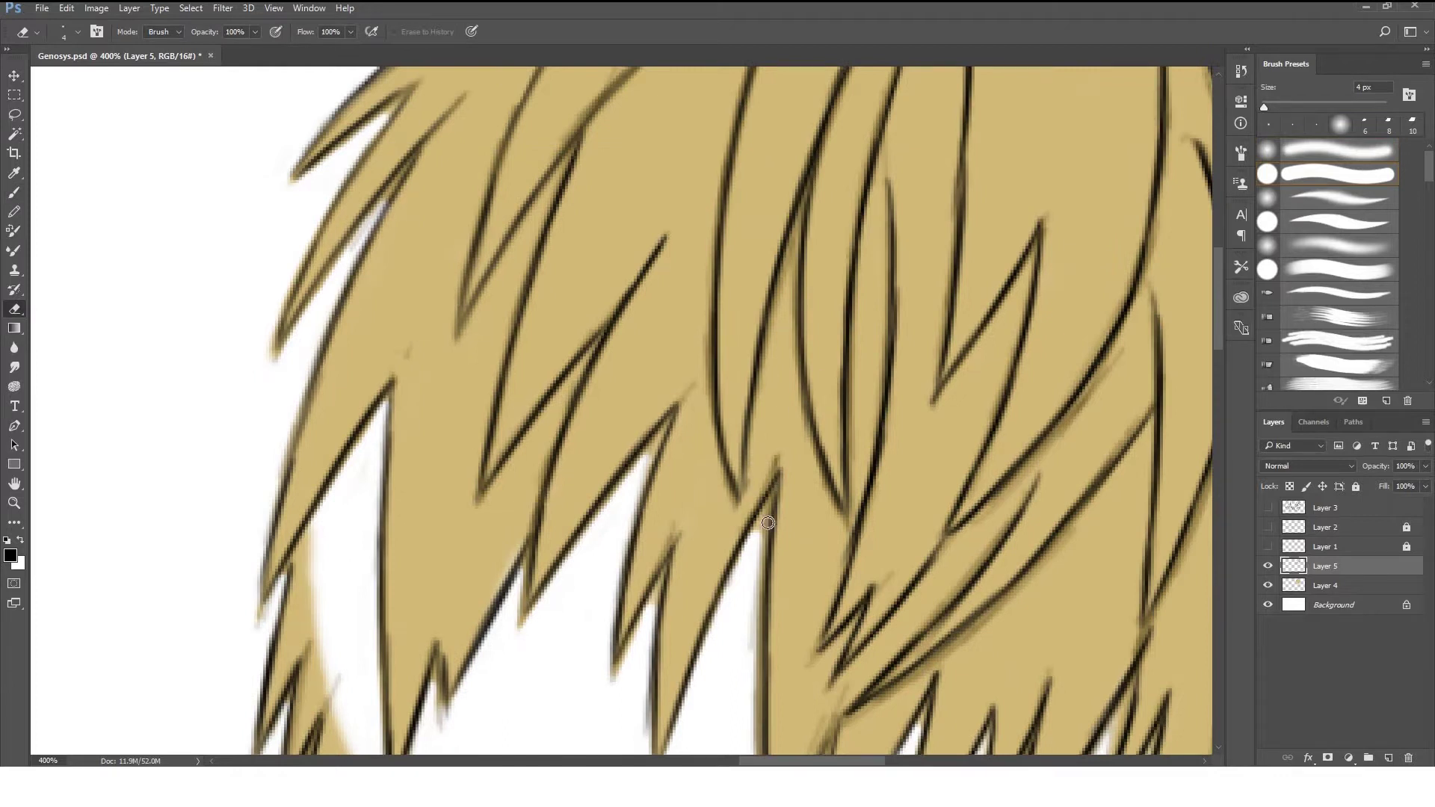
scroll(979, 378, "up", 3)
scroll(1005, 527, "down", 2)
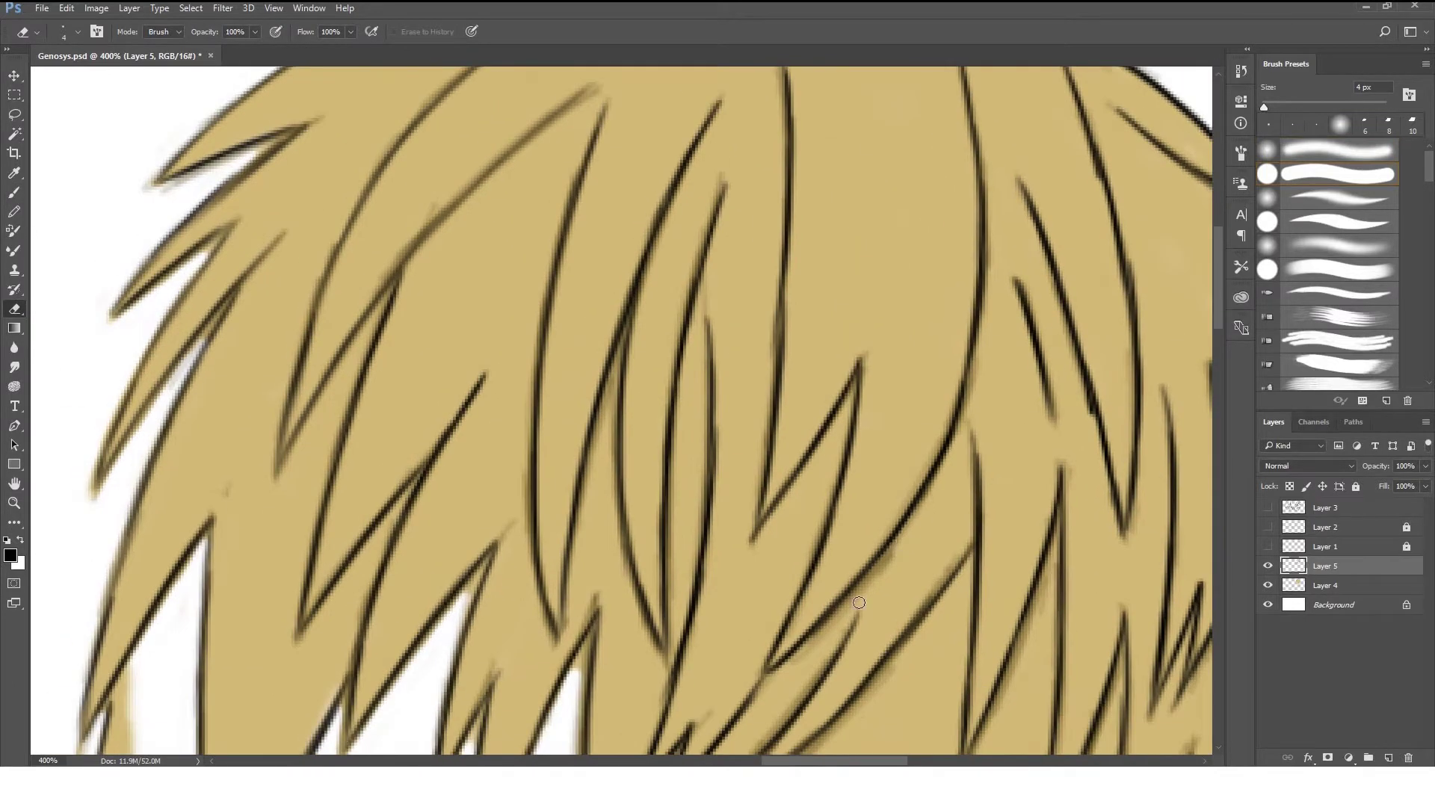
scroll(934, 553, "left", 1)
scroll(860, 576, "down", 2)
scroll(823, 596, "down", 2)
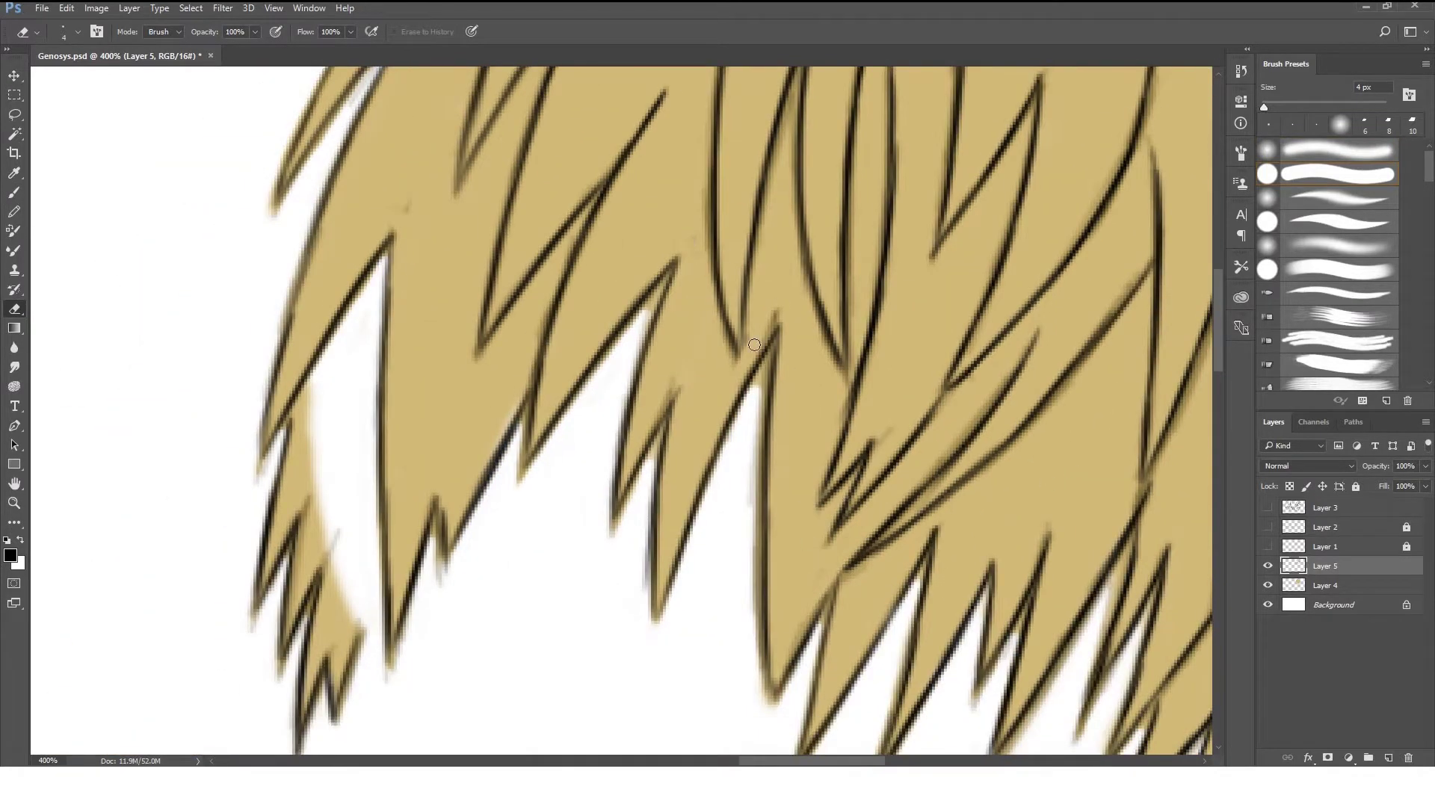
scroll(893, 425, "up", 3)
scroll(865, 529, "down", 2)
scroll(984, 609, "up", 2)
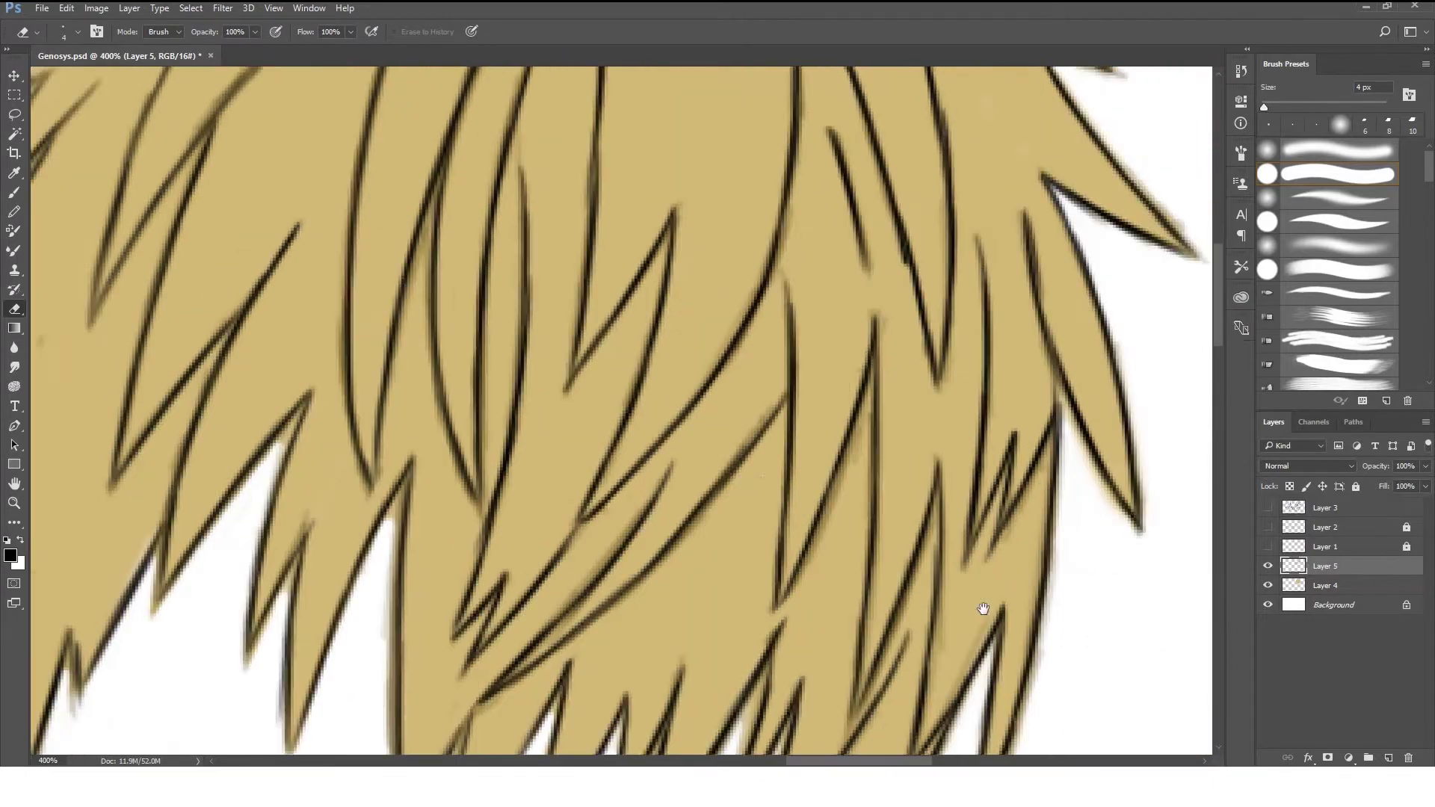
scroll(660, 463, "up", 2)
scroll(600, 228, "left", 3)
scroll(600, 228, "up", 1)
scroll(743, 240, "up", 1)
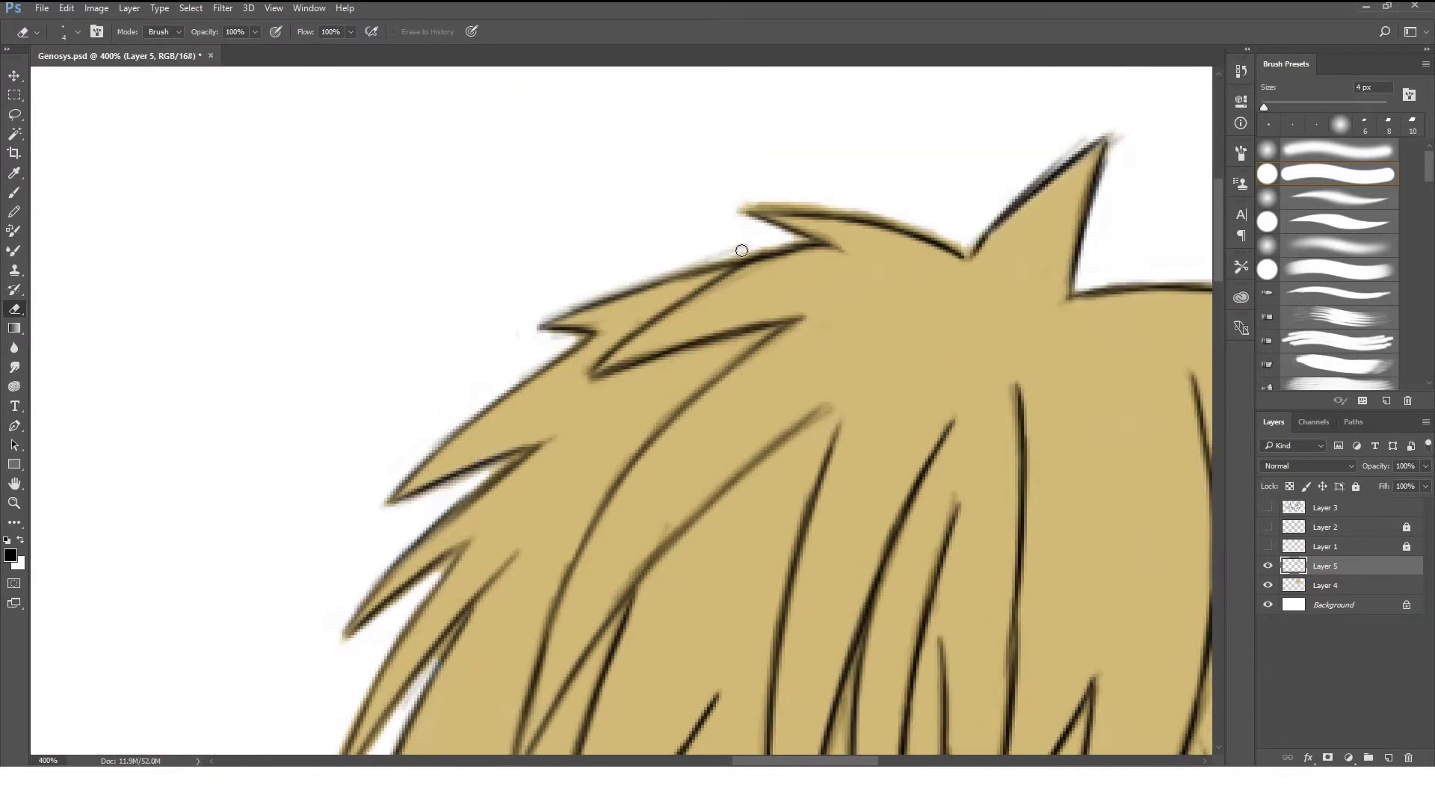
scroll(865, 218, "right", 2)
scroll(865, 218, "up", 1)
scroll(942, 352, "right", 1)
scroll(864, 412, "right", 1)
scroll(922, 471, "down", 1)
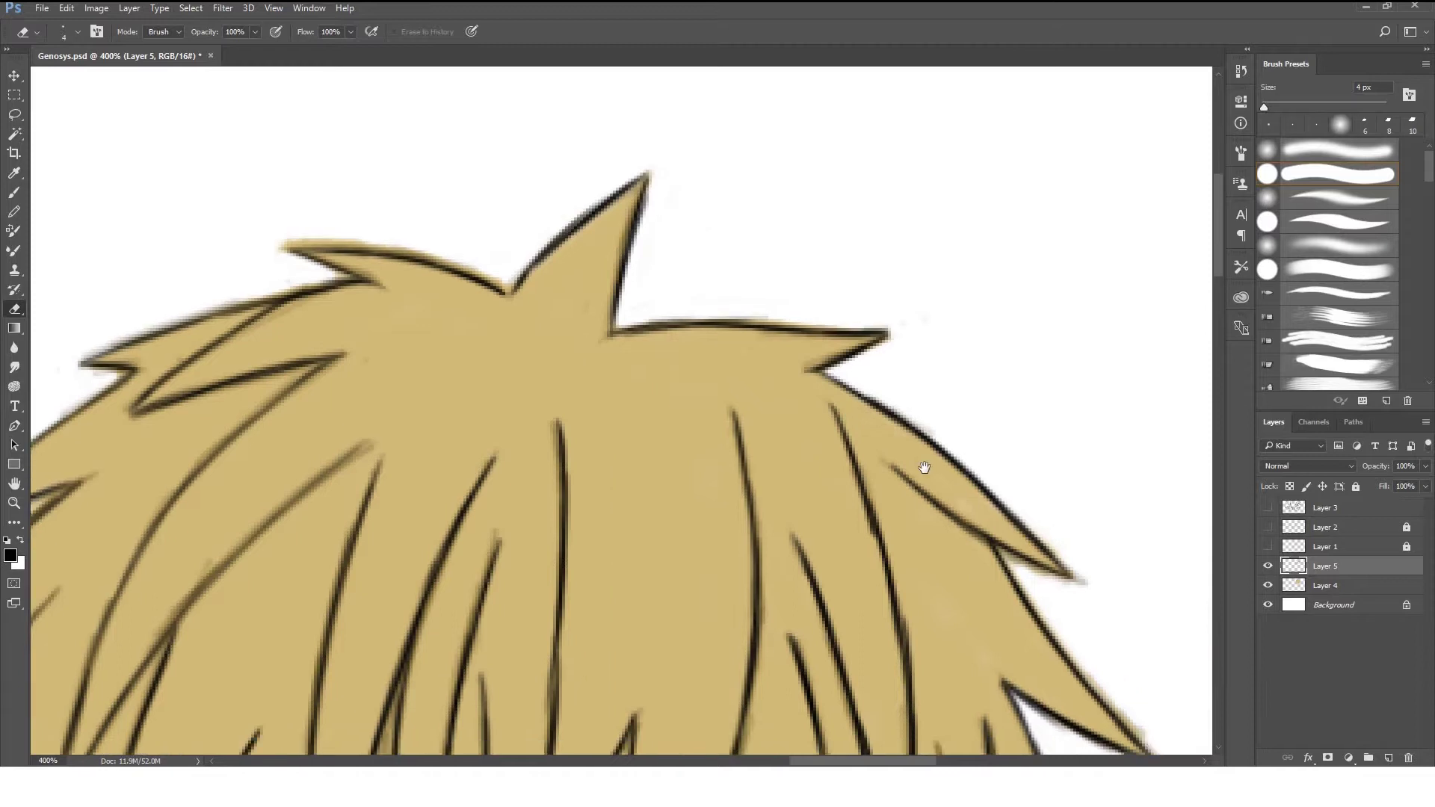
scroll(1009, 663, "right", 2)
scroll(1009, 663, "down", 2)
scroll(770, 336, "down", 3)
scroll(790, 213, "down", 1)
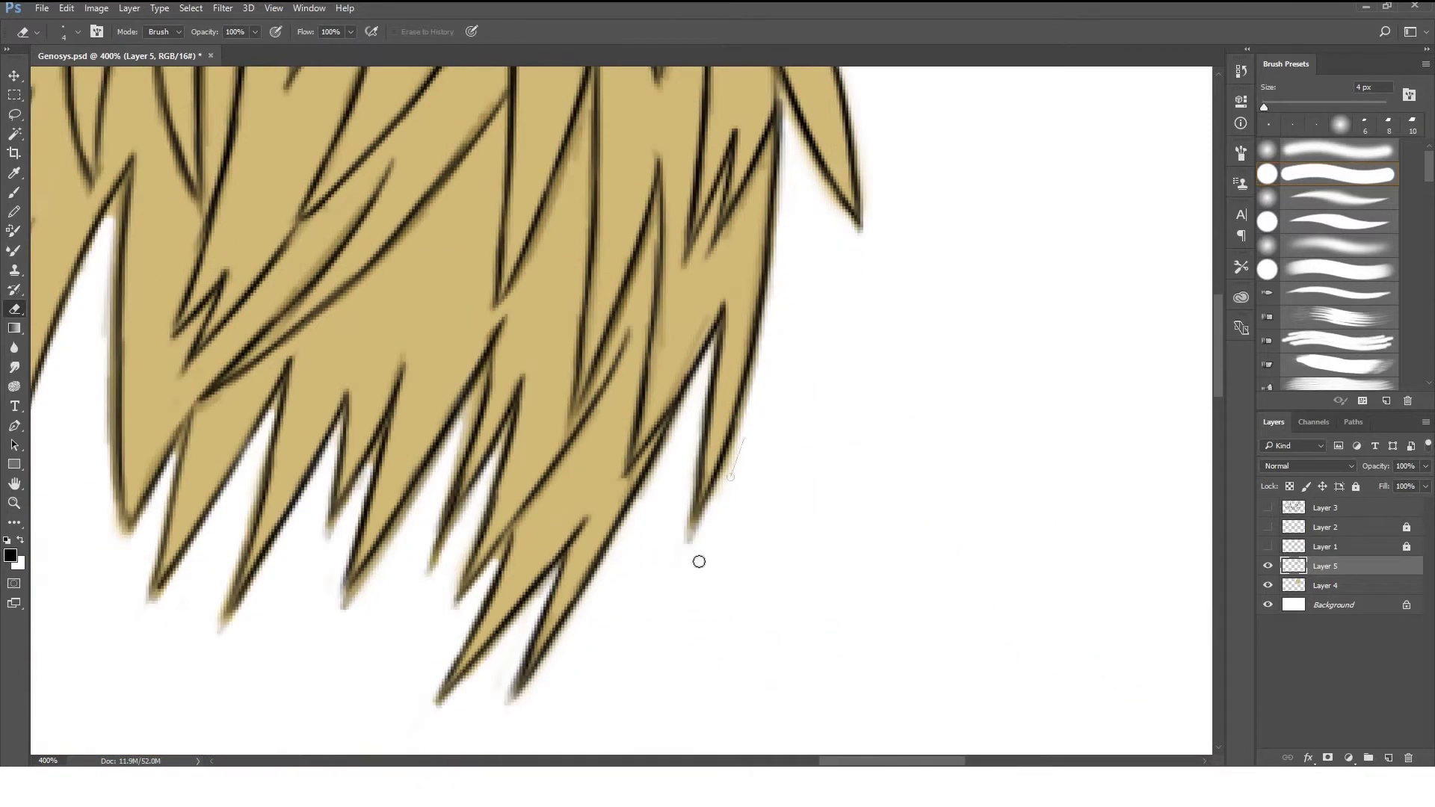
key("ctrl+minus")
key("ctrl+minus")
key("ctrl+minus")
left_click(1268, 547)
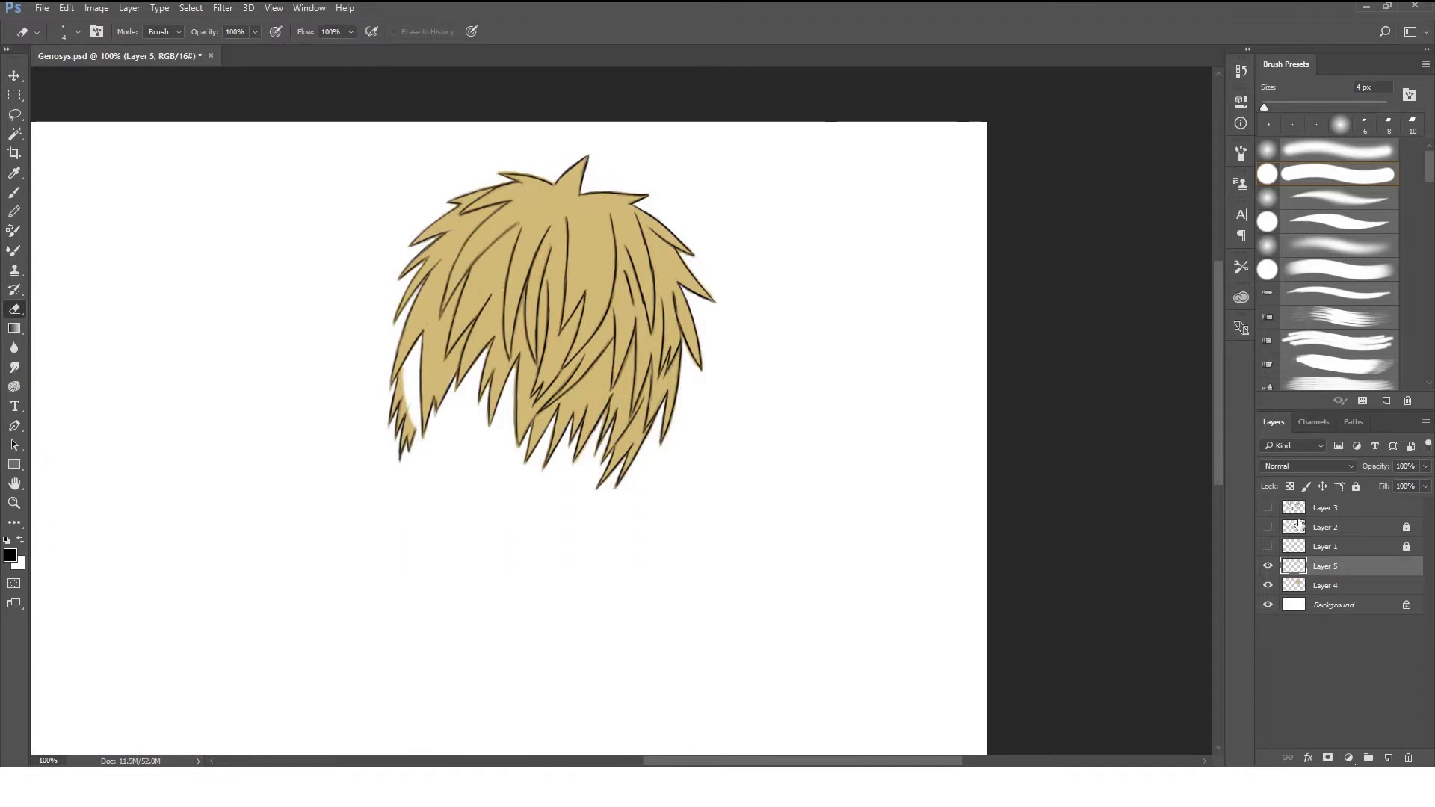
Add a new layer clipped to the hair and pick a dark brown shading colour for the brush.
left_click(1379, 592)
key("ctrl+shift+alt+n")
key("ctrl+alt+g")
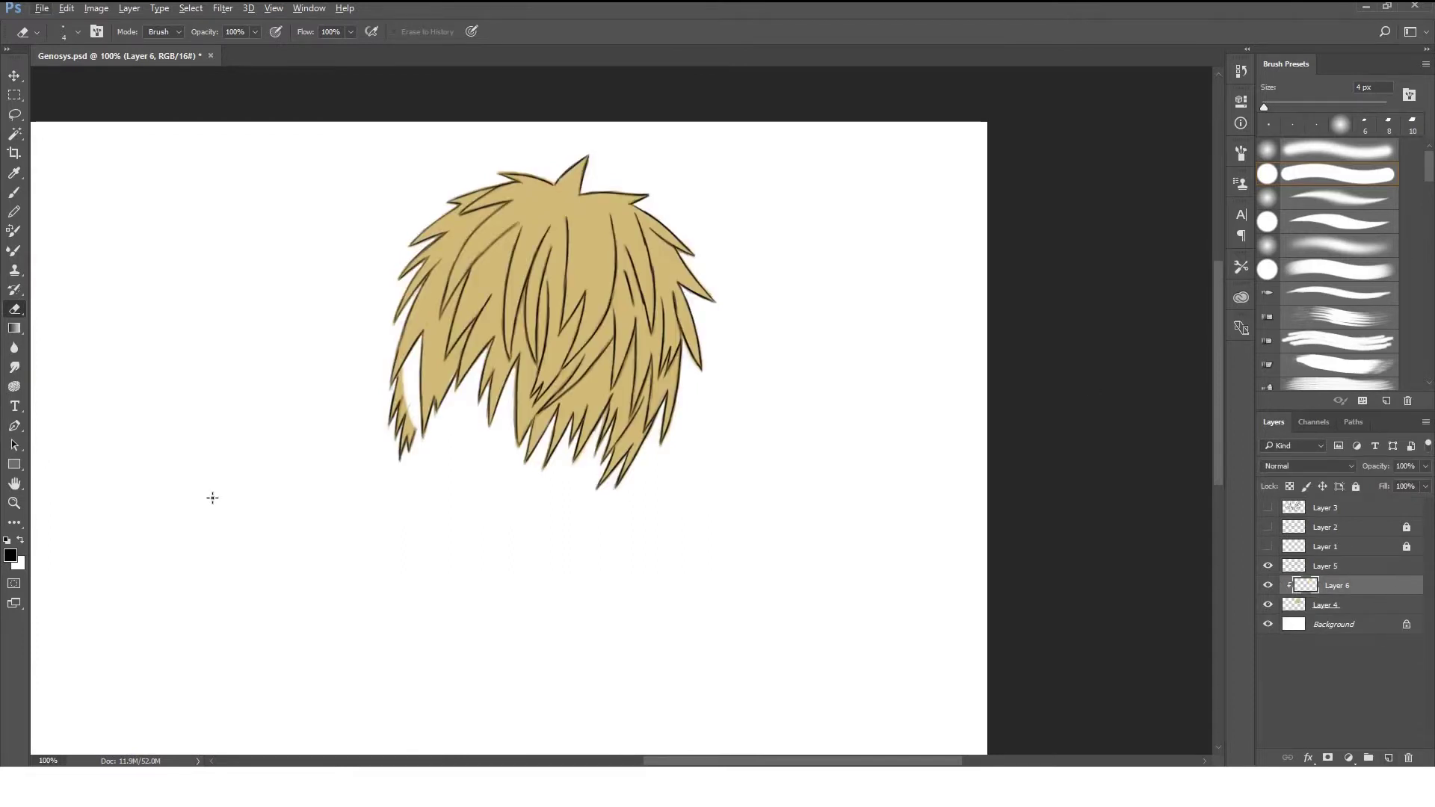
key("b")
left_click(11, 556)
left_click(628, 128)
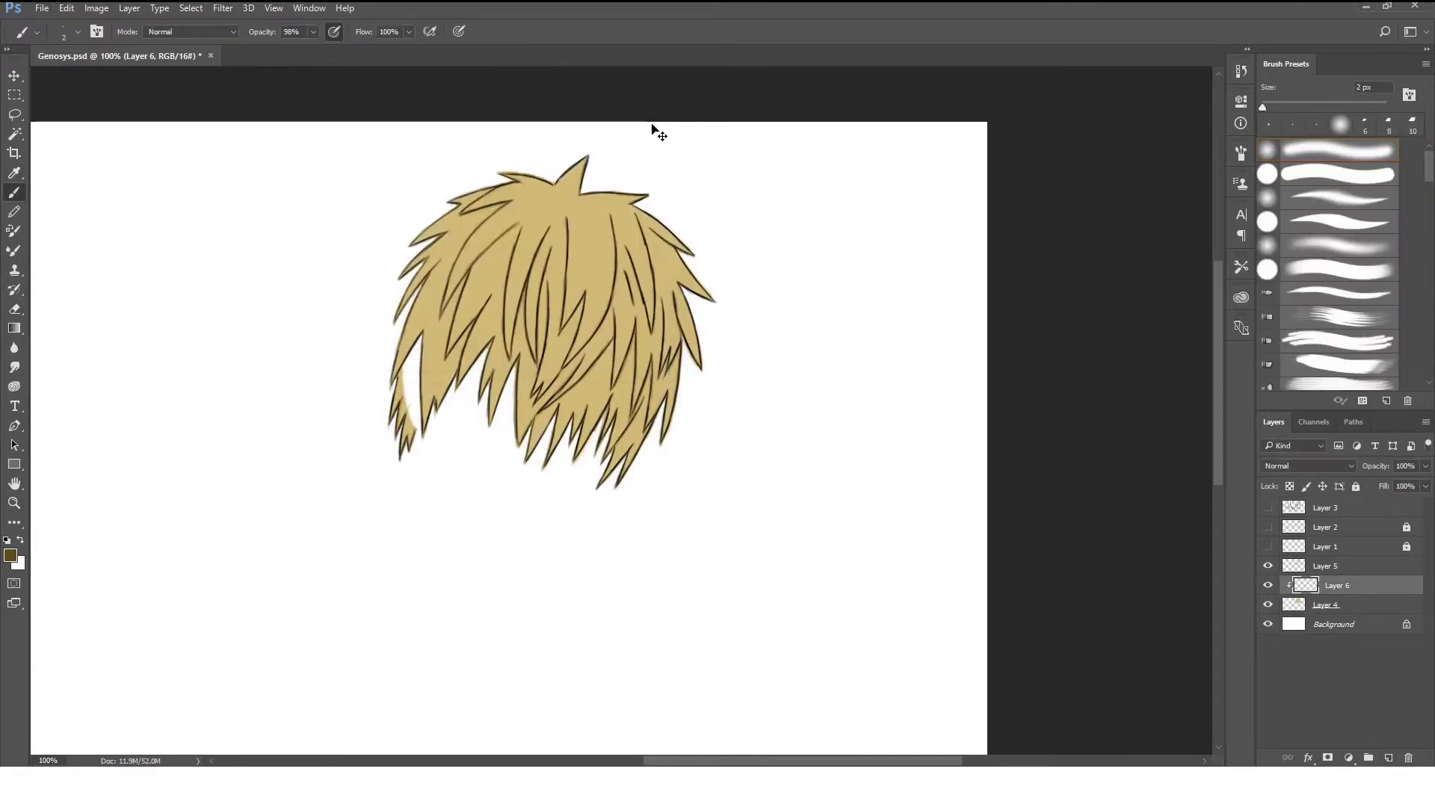
scroll(658, 224, "up", 1)
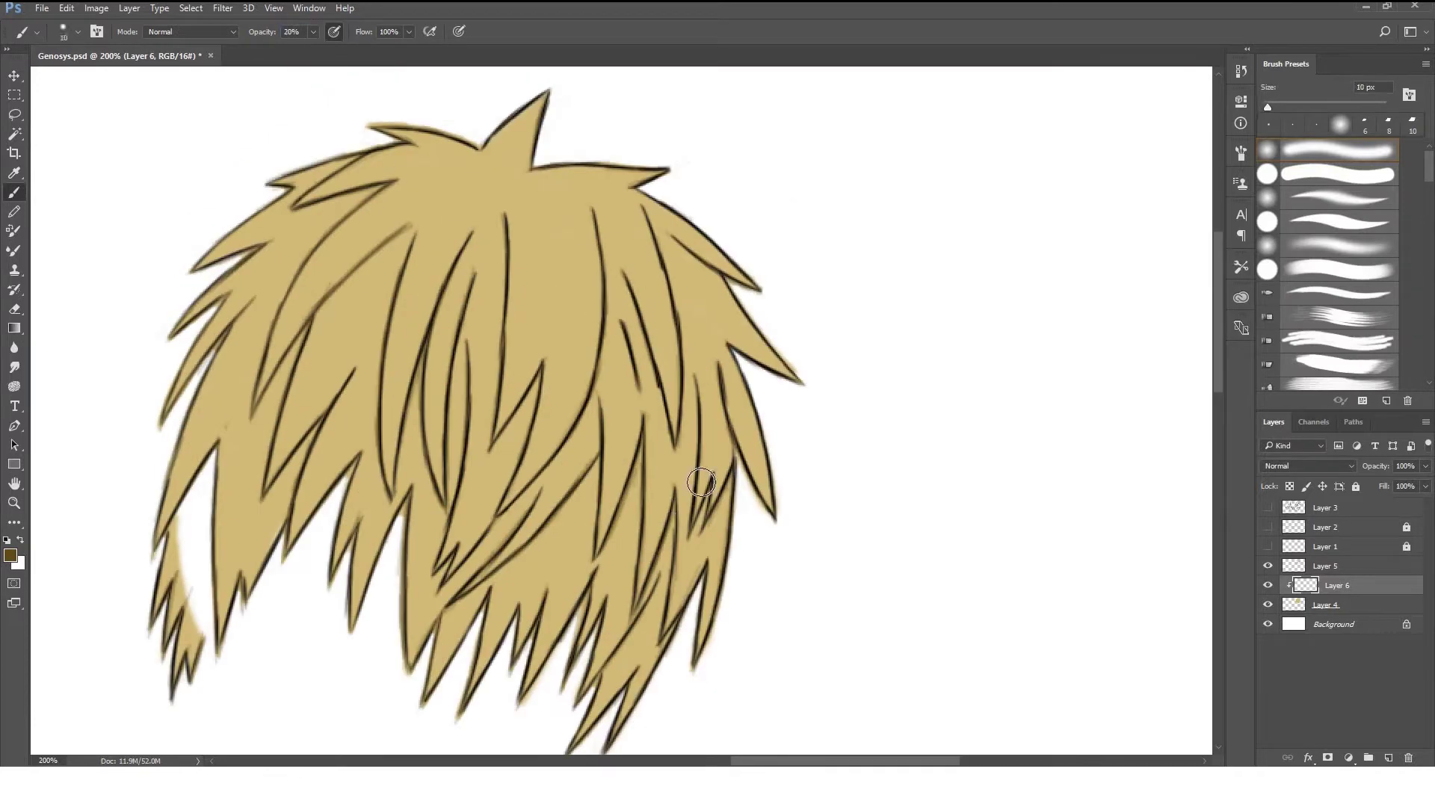
Paint soft dark brown shading down the right, middle and left hair strands with a 70 px brush.
mouse_move(440, 340)
left_mouse_down()
mouse_move(477, 238)
mouse_move(449, 471)
left_mouse_up()
mouse_move(439, 224)
left_mouse_down()
mouse_move(458, 215)
mouse_move(516, 508)
left_mouse_up()
mouse_move(594, 306)
left_mouse_down()
mouse_move(531, 665)
mouse_move(688, 434)
left_mouse_up()
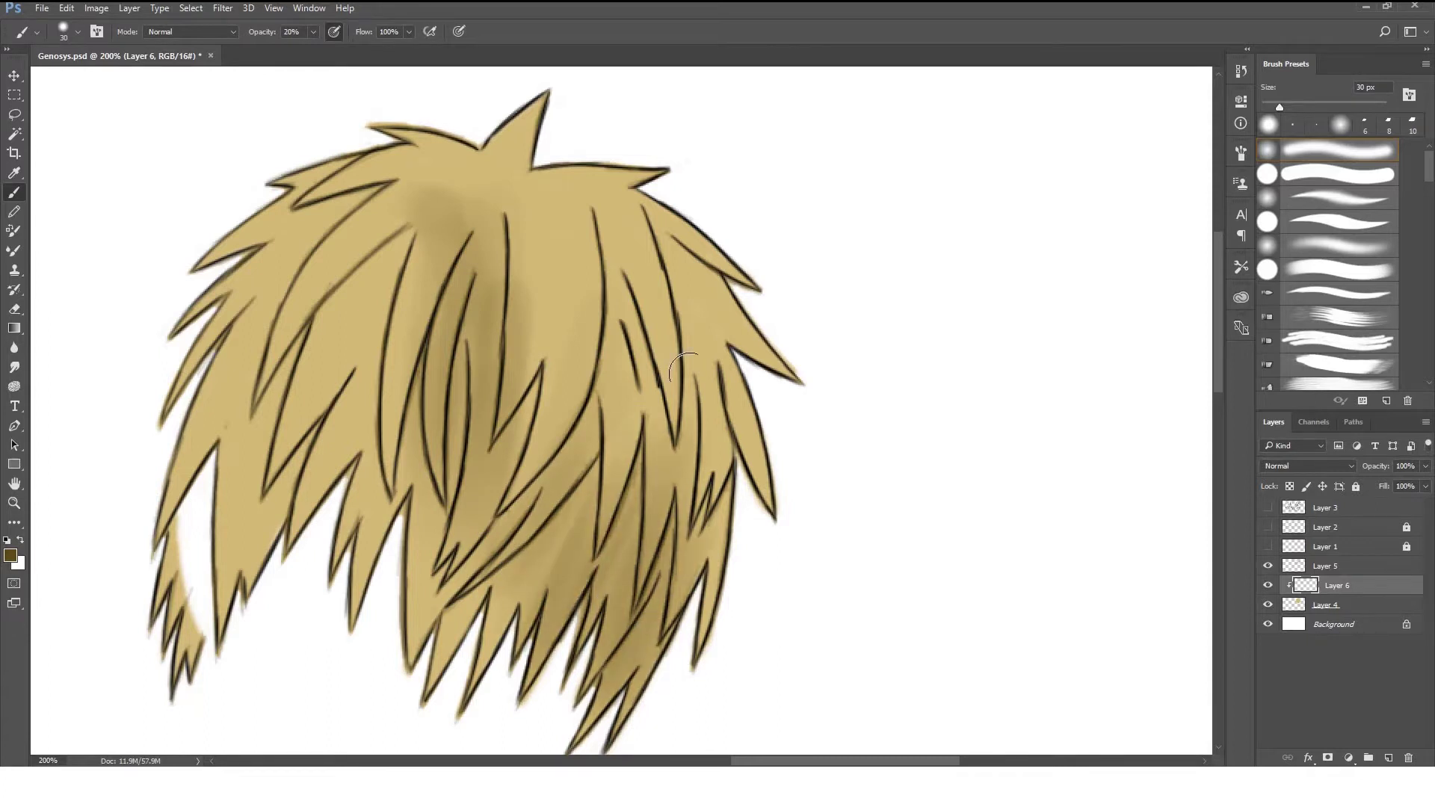
left_click_drag(643, 217, 748, 508)
key("bracketright")
key("bracketright")
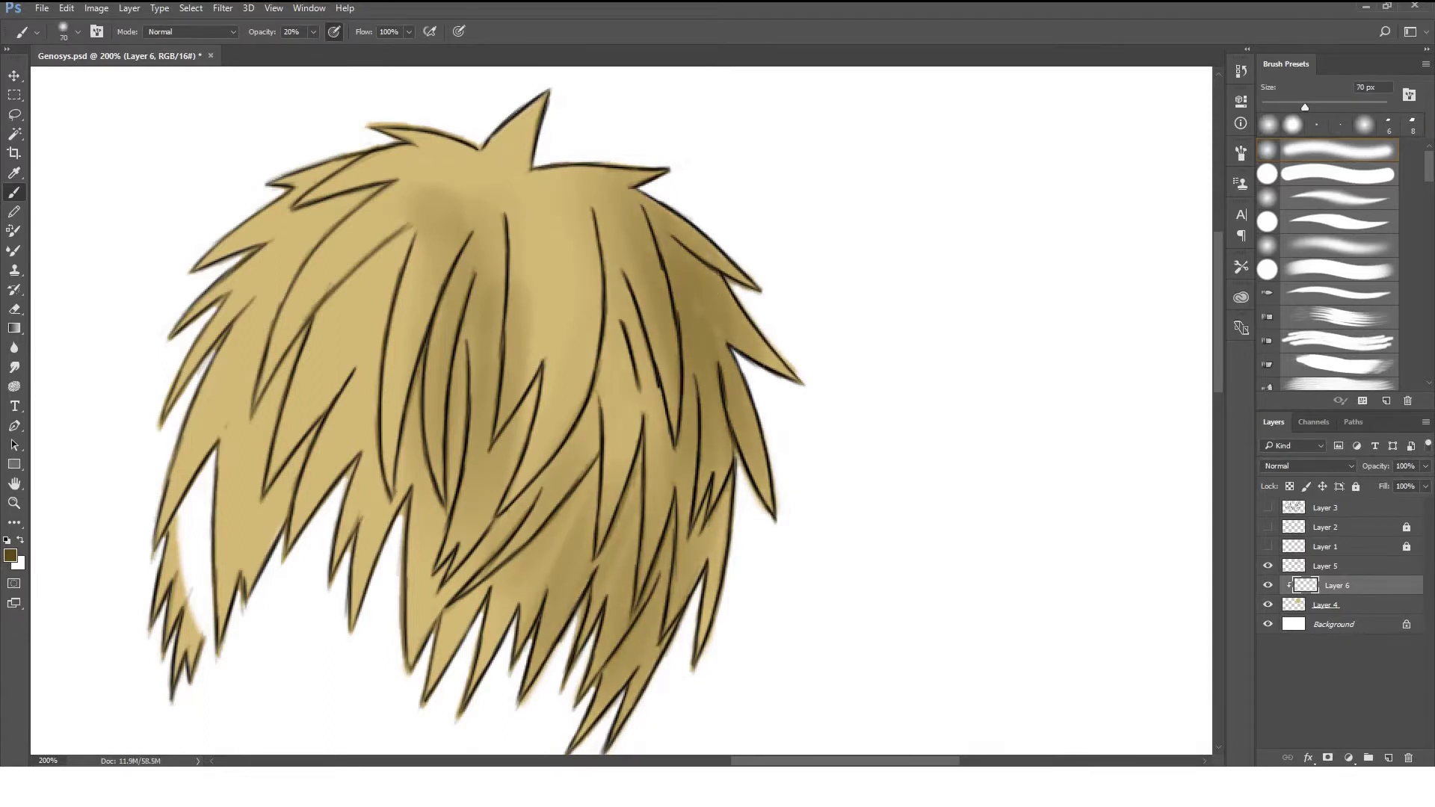
left_click_drag(636, 195, 658, 598)
left_click_drag(553, 186, 591, 538)
left_click_drag(568, 352, 449, 673)
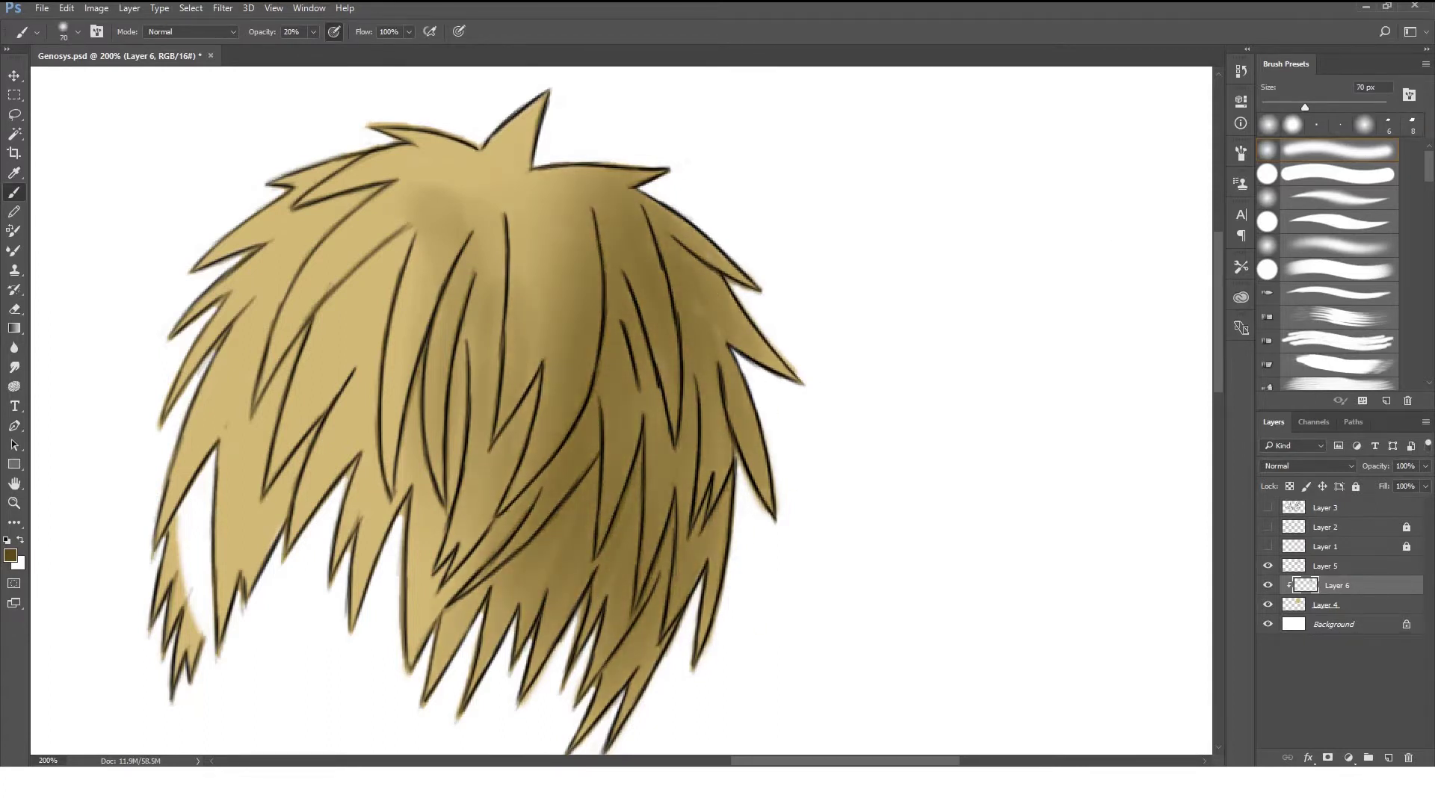
left_click_drag(307, 441, 217, 635)
left_click_drag(284, 419, 224, 568)
Deepen the shading across the hair centre, top and right-centre strands.
left_click_drag(524, 164, 434, 299)
left_click_drag(448, 217, 374, 478)
left_click_drag(524, 224, 464, 523)
left_click_drag(575, 201, 449, 546)
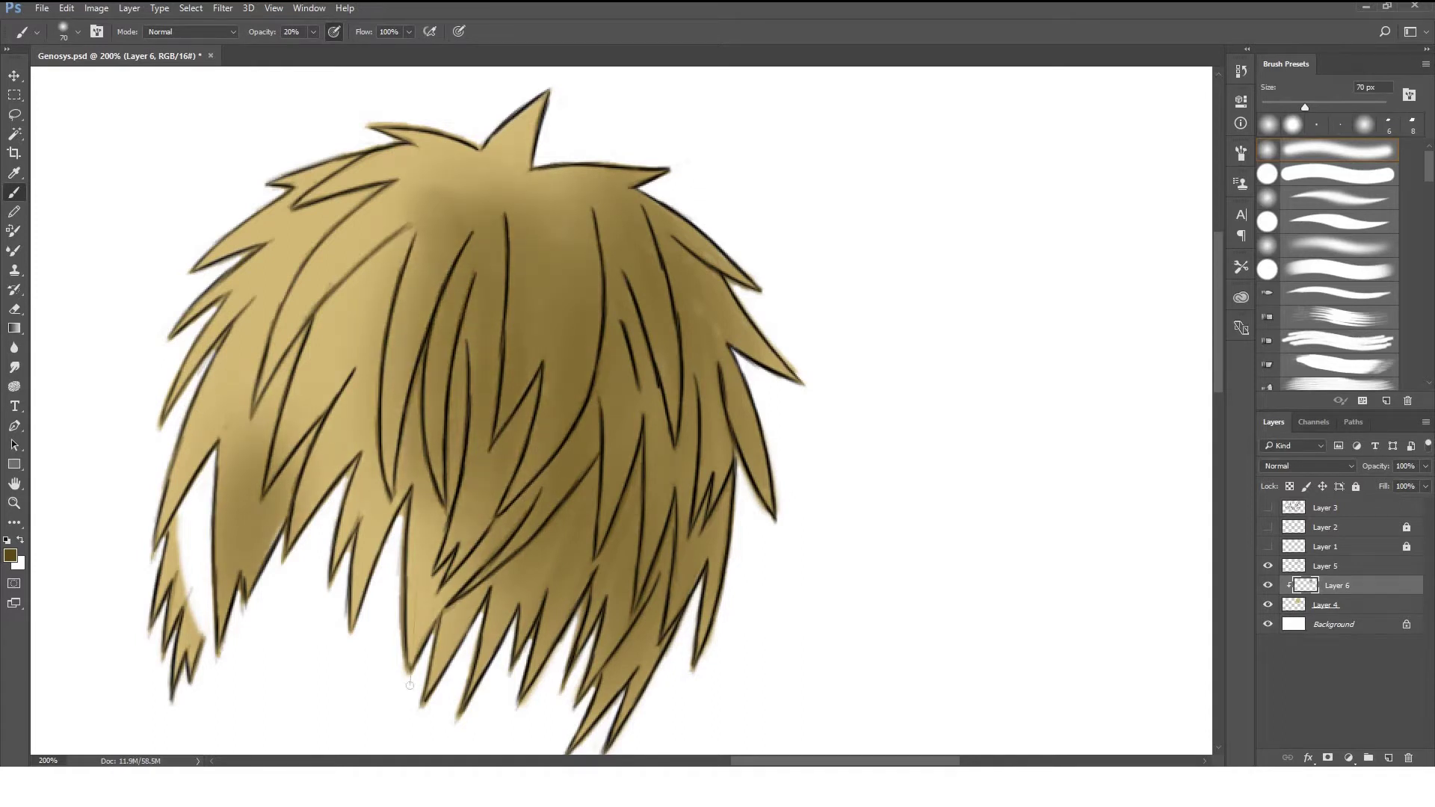
left_click_drag(463, 397, 374, 681)
left_click_drag(591, 146, 486, 658)
left_click_drag(681, 224, 717, 463)
left_click_drag(538, 112, 471, 194)
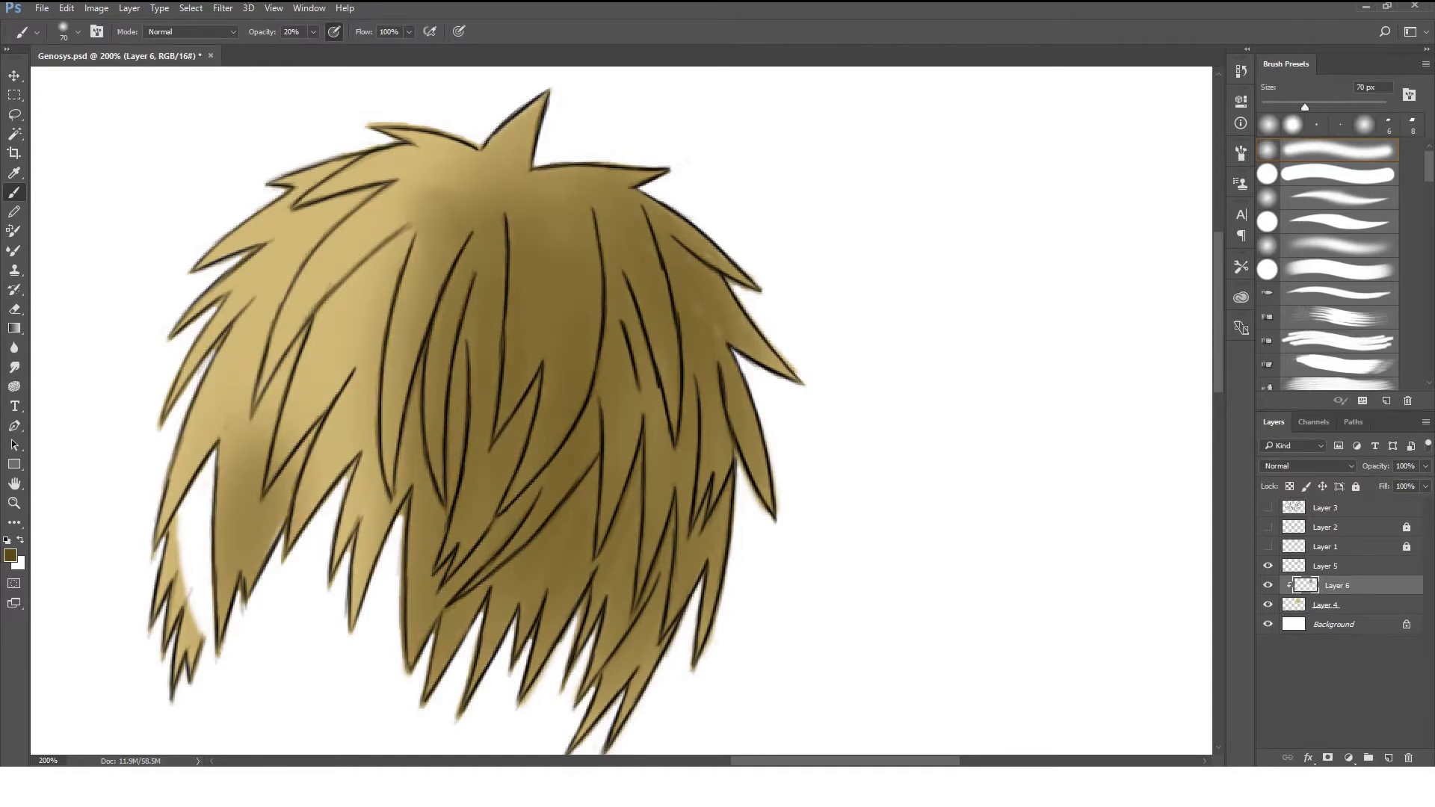
left_click_drag(382, 149, 523, 187)
left_click_drag(748, 292, 643, 560)
left_click_drag(678, 338, 712, 506)
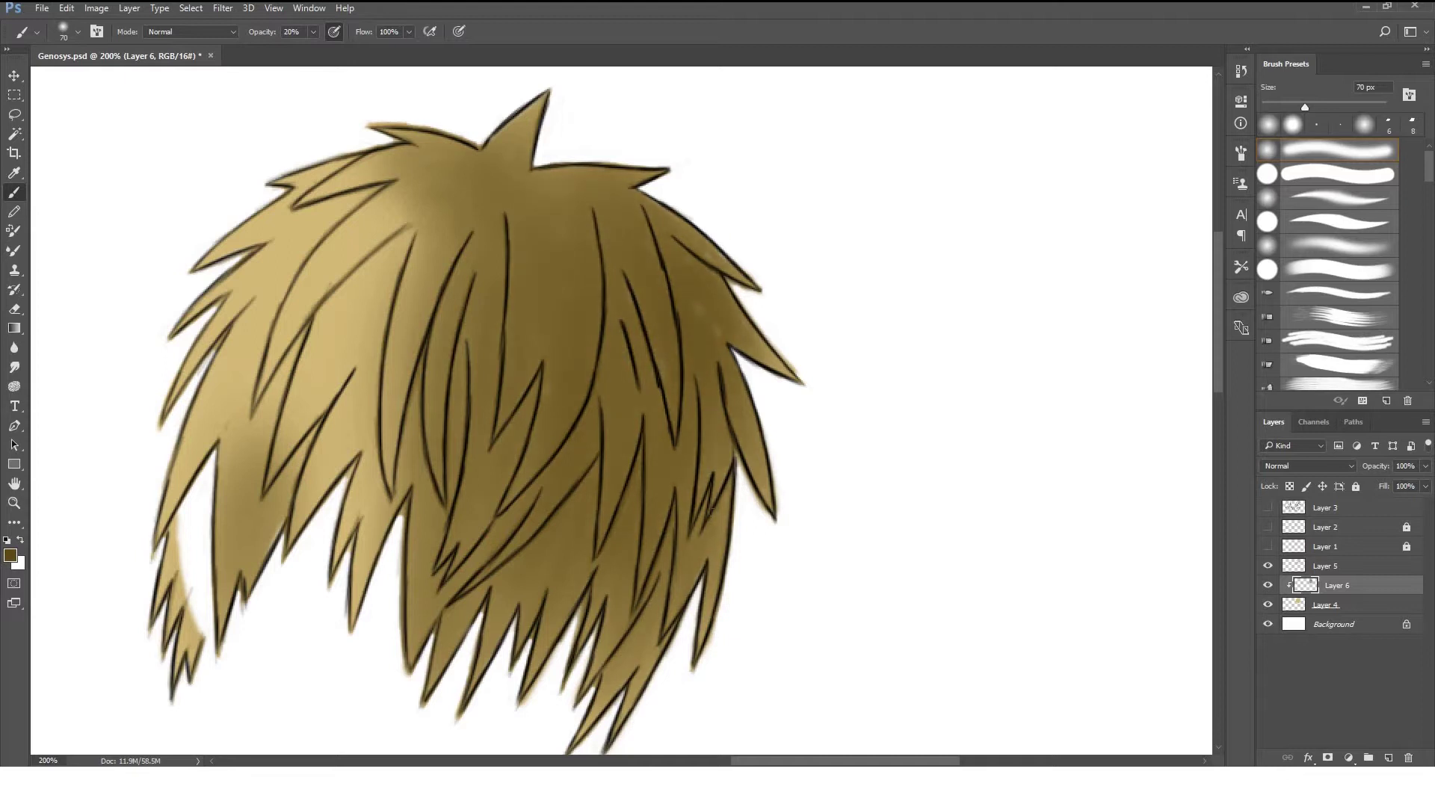
right_click(557, 391)
key("Escape")
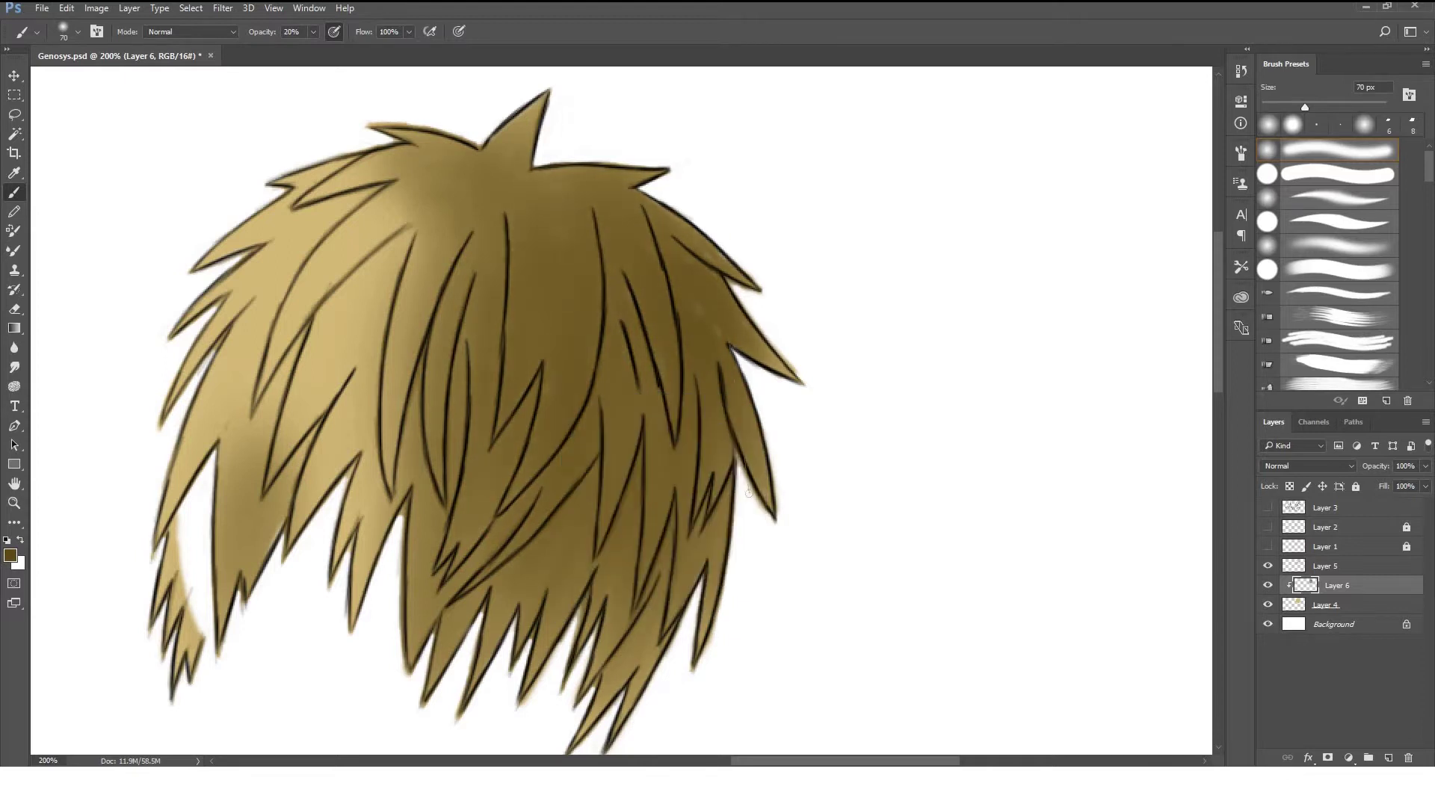
Add a new layer clipped to the shaded hair and set a pale beige colour with higher brush opacity.
left_click(1388, 758)
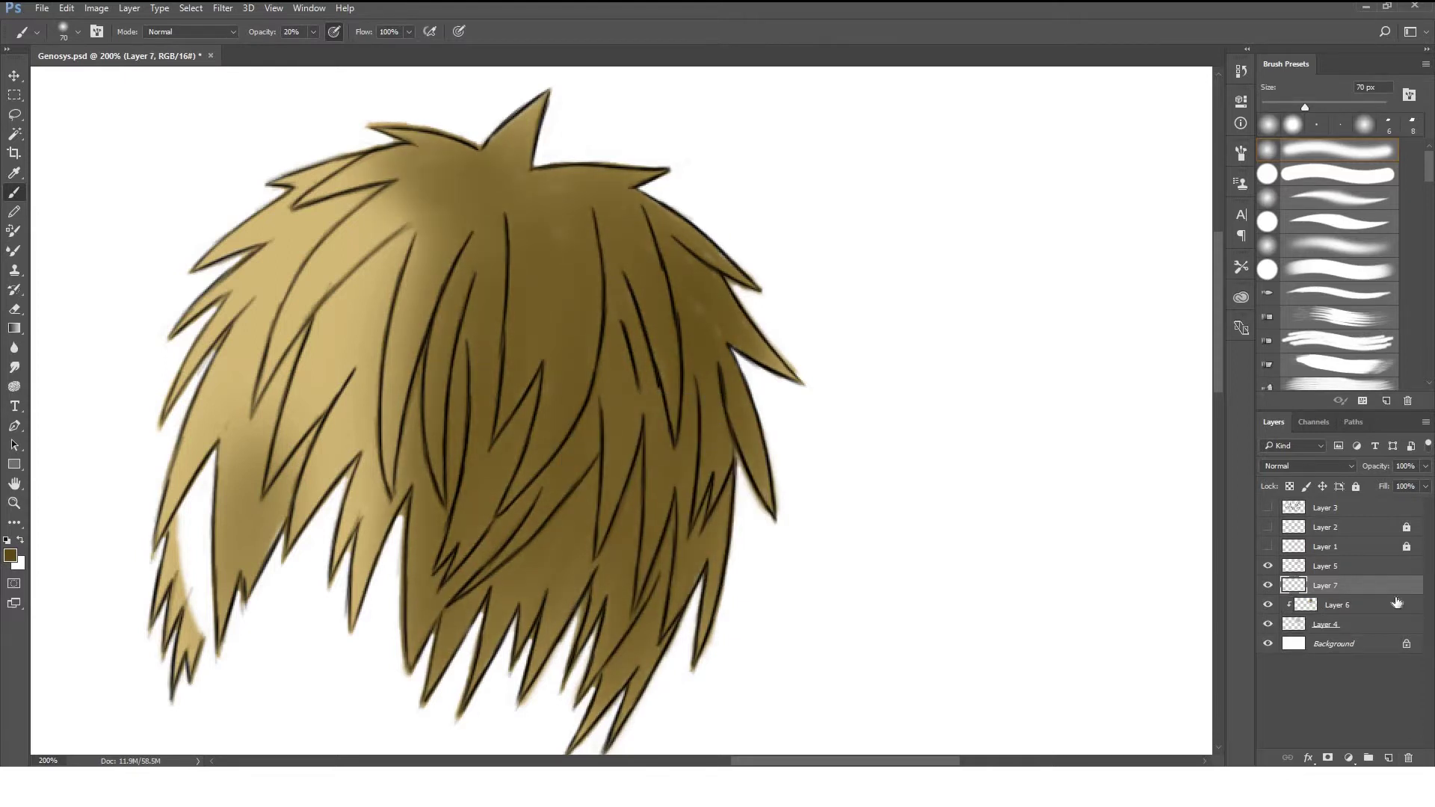
left_click(1407, 595, "alt")
left_click(346, 318, "alt")
key("8")
key("1")
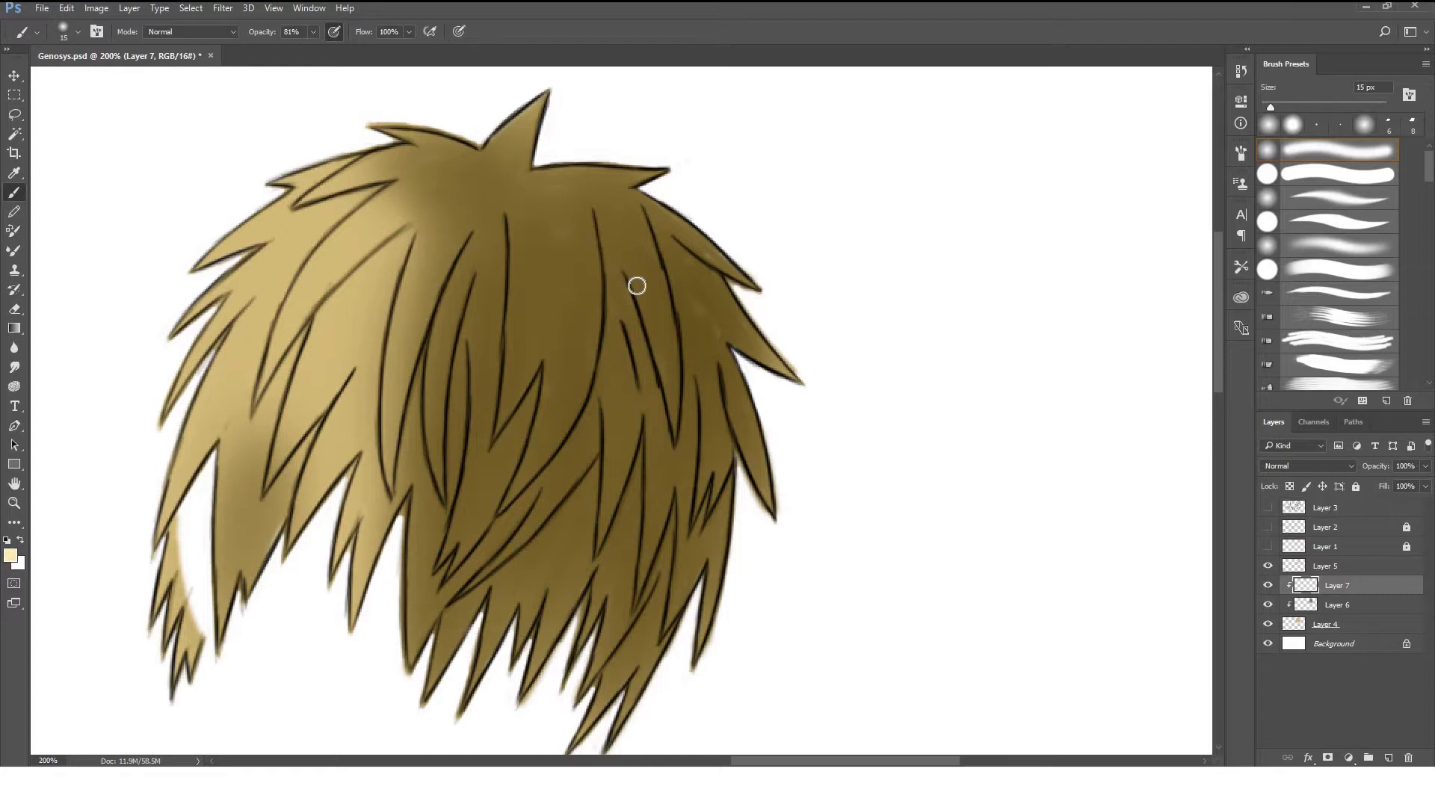
Paint 5 px pale highlights along the upper hair strand, replacing the faint first strokes.
left_click_drag(654, 286, 689, 388)
left_click_drag(628, 288, 688, 375)
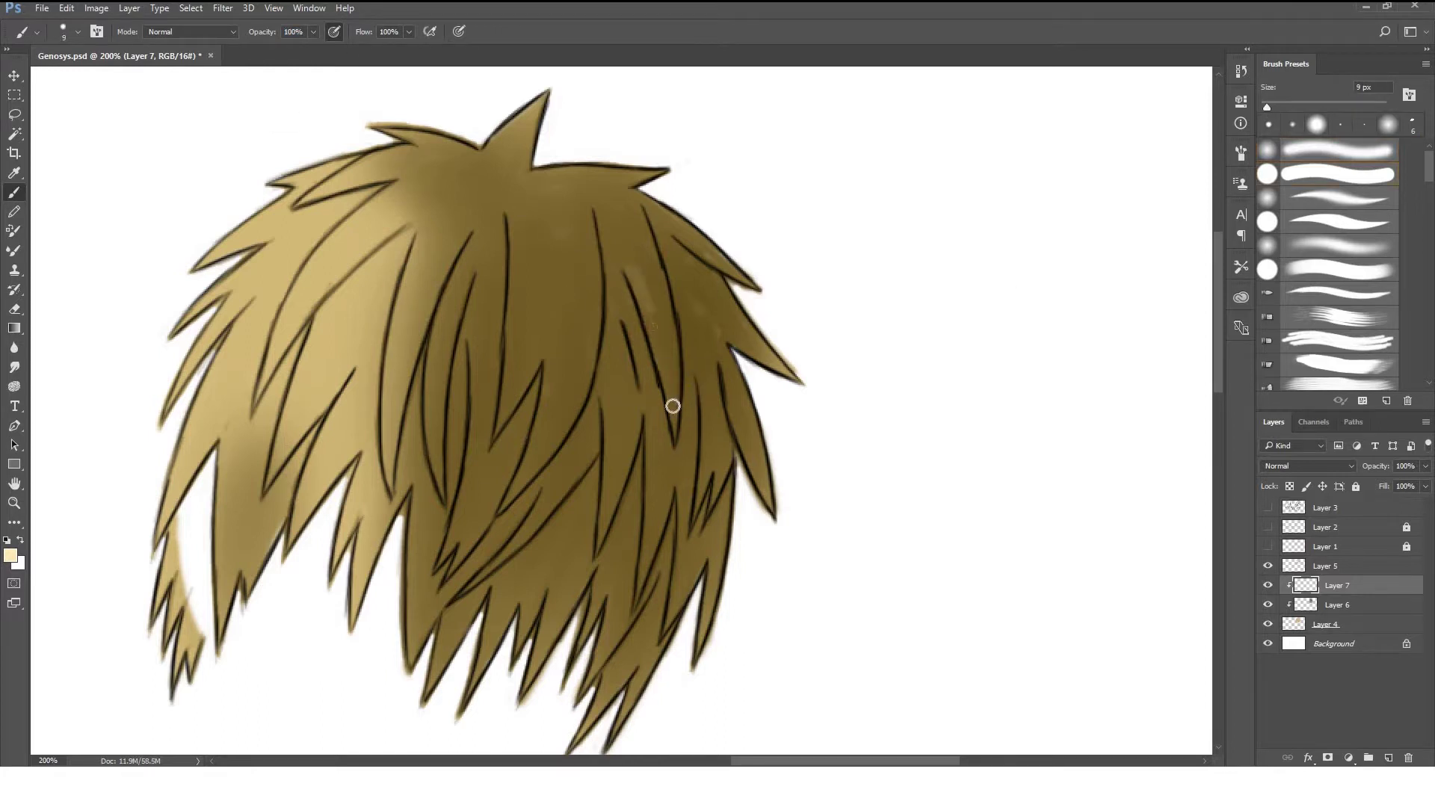
key("ctrl+z")
key("bracketleft")
key("bracketleft")
key("bracketleft")
key("ctrl+plus")
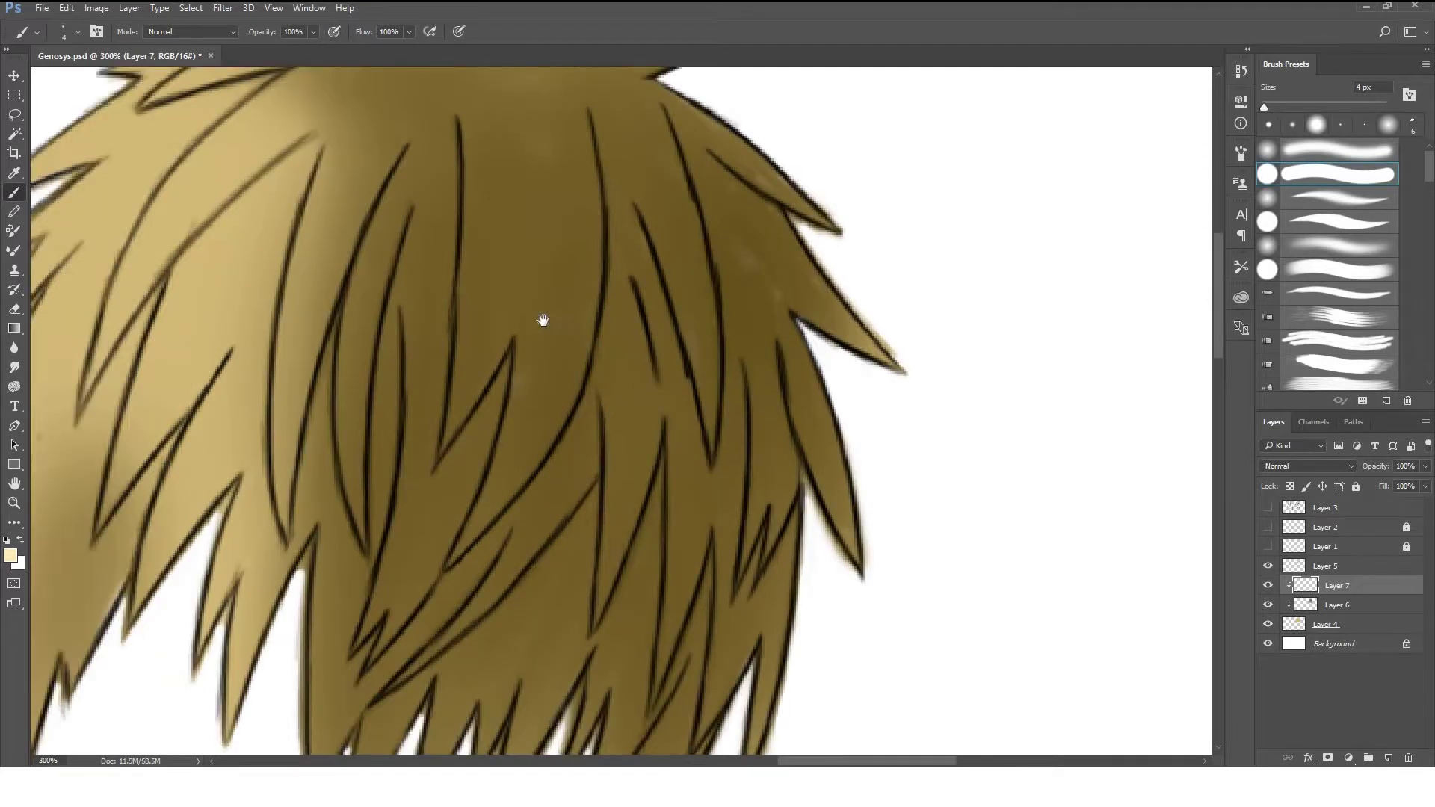
left_click_drag(539, 245, 610, 485)
key("ctrl+z")
left_click_drag(538, 244, 575, 328)
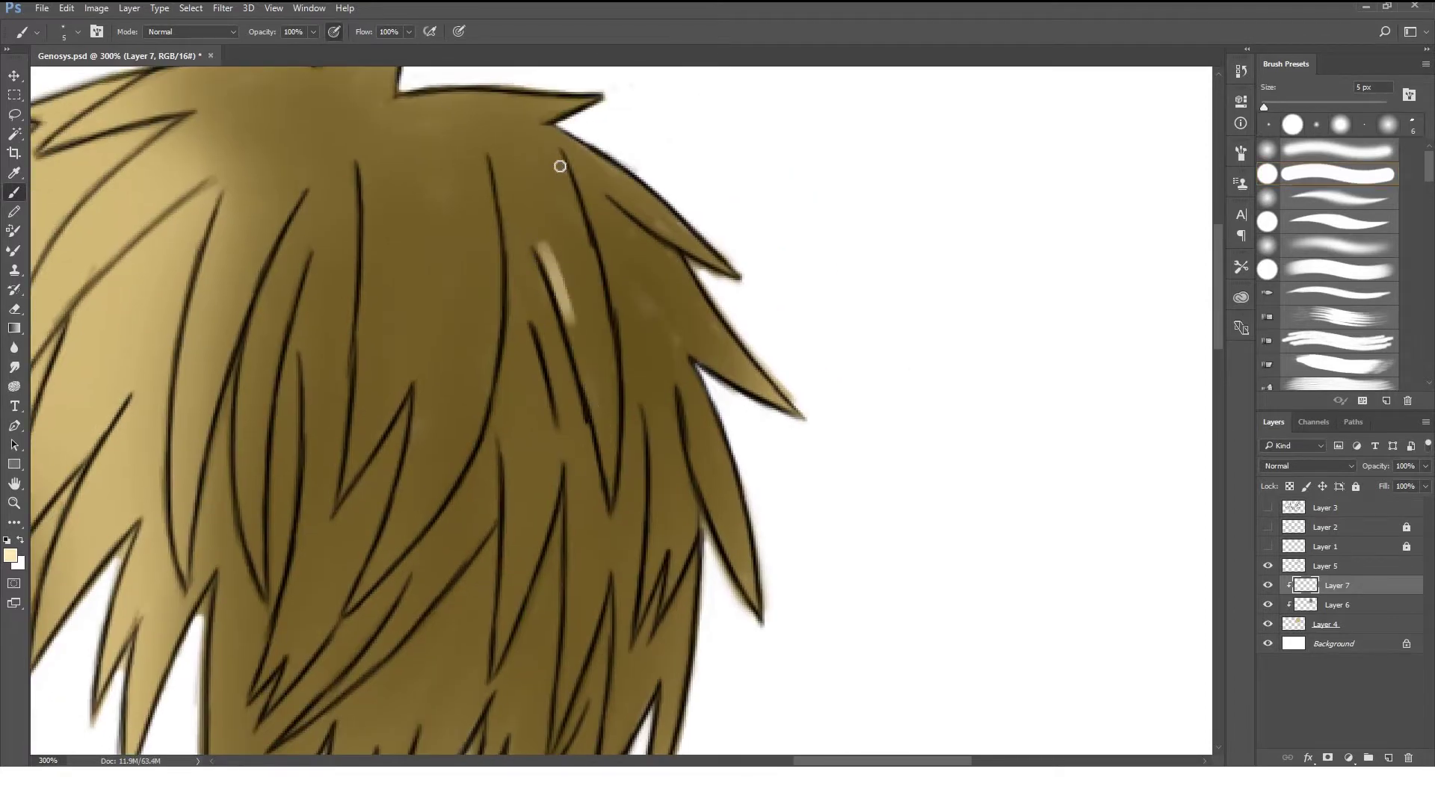
left_click_drag(559, 153, 614, 467)
left_click_drag(539, 245, 614, 477)
Add pale highlights along the left, middle, diagonal and right-side hair strands.
mouse_move(364, 158)
left_mouse_down()
mouse_move(430, 348)
mouse_move(357, 598)
left_mouse_up()
mouse_move(489, 159)
left_mouse_down()
mouse_move(468, 426)
mouse_move(347, 607)
left_mouse_up()
left_click_drag(483, 172, 495, 336)
left_click_drag(367, 158, 345, 476)
left_click_drag(423, 400, 377, 565)
left_click_drag(540, 247, 605, 426)
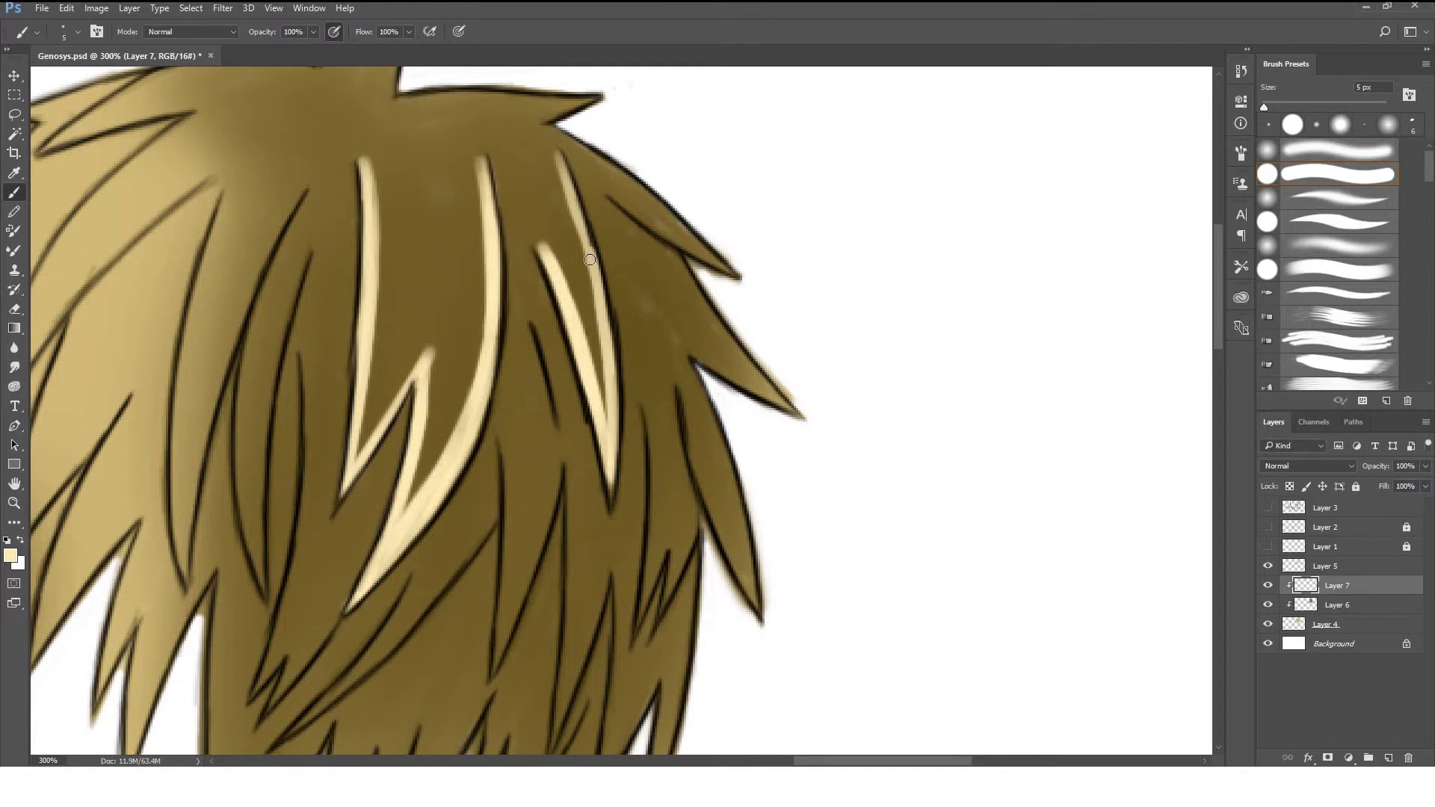
left_click_drag(560, 158, 609, 374)
left_click_drag(480, 157, 490, 234)
scroll(394, 608, "down", 3)
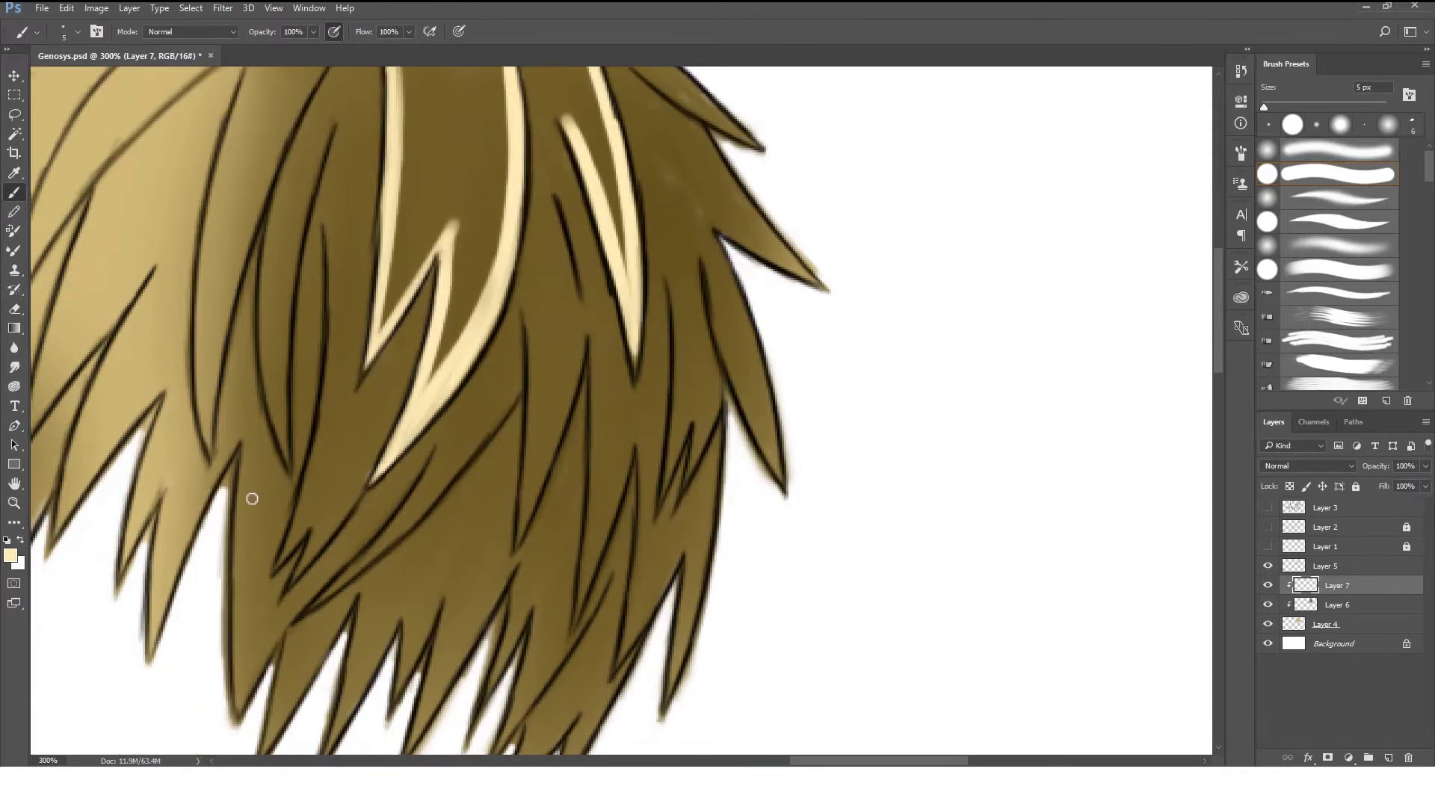
Highlight the lower-left strands and the upper-right hair strands.
left_click_drag(254, 460, 251, 677)
left_click_drag(279, 519, 254, 629)
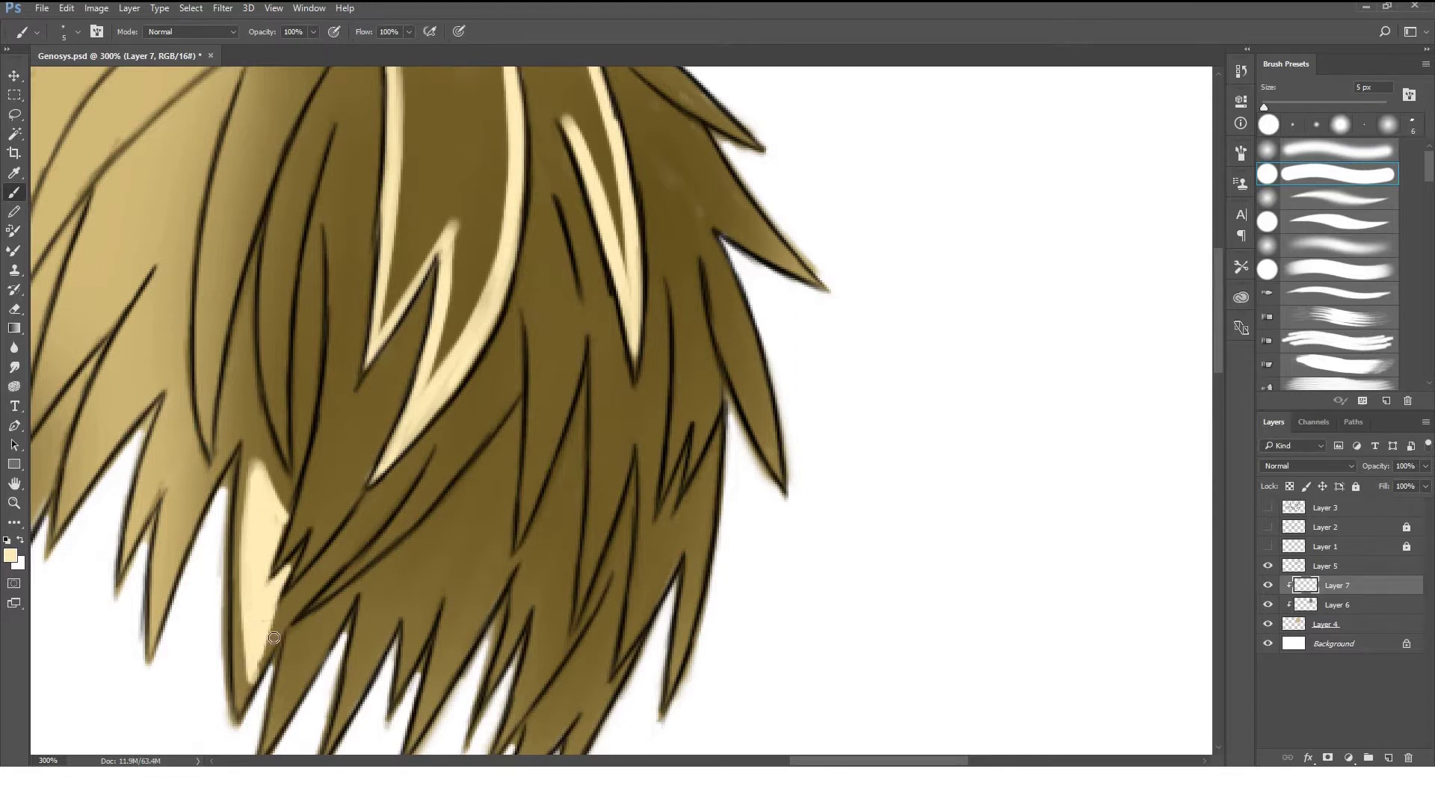
left_click_drag(296, 573, 331, 464)
left_click_drag(321, 520, 303, 636)
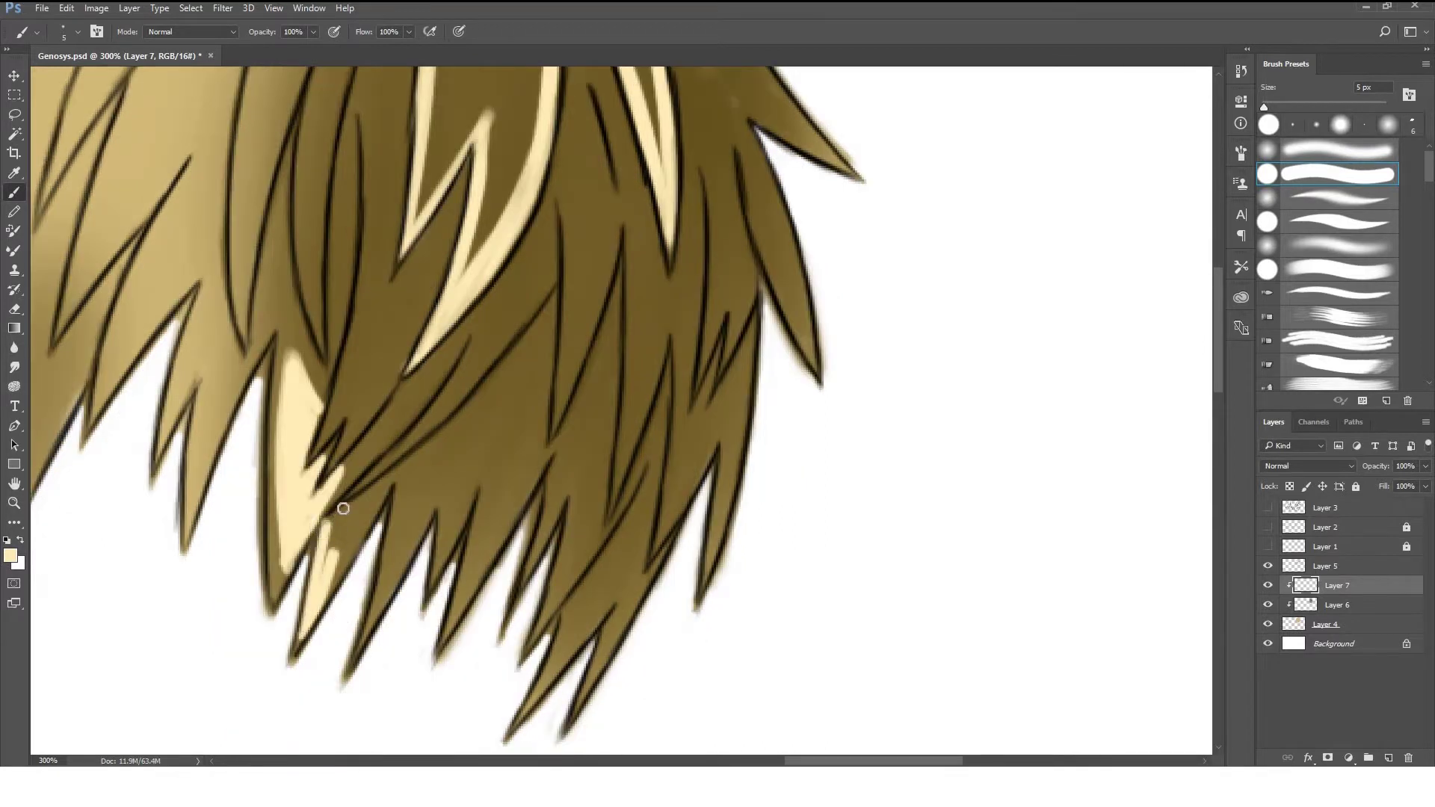
left_click_drag(740, 121, 817, 370)
mouse_move(624, 207)
left_mouse_down()
mouse_move(580, 430)
mouse_move(717, 298)
mouse_move(800, 393)
left_mouse_up()
left_click_drag(568, 116, 733, 251)
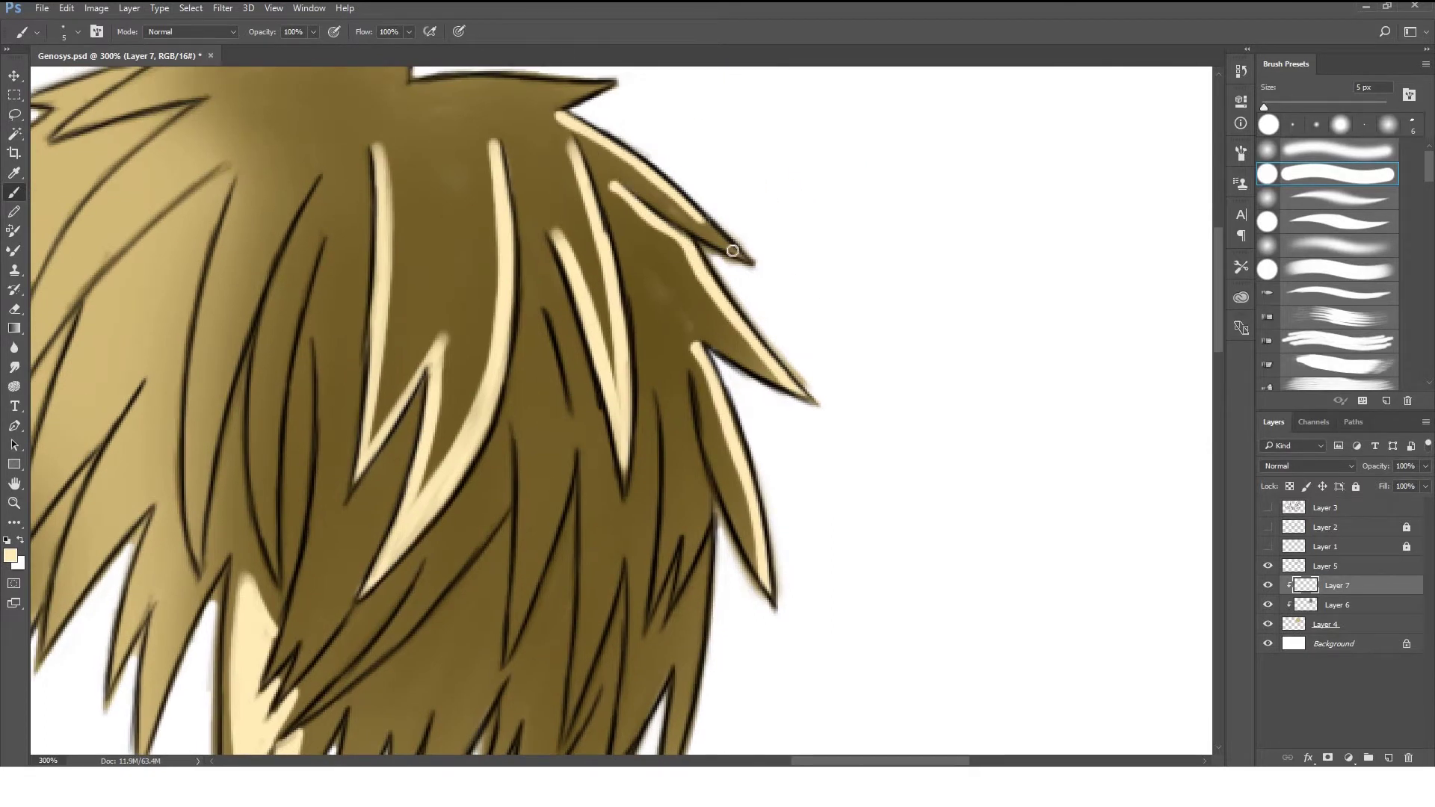
scroll(458, 365, "up", 3)
Highlight the hair's top edge, the top spike, the upper-left edges and long left strands.
left_click_drag(488, 214, 657, 215)
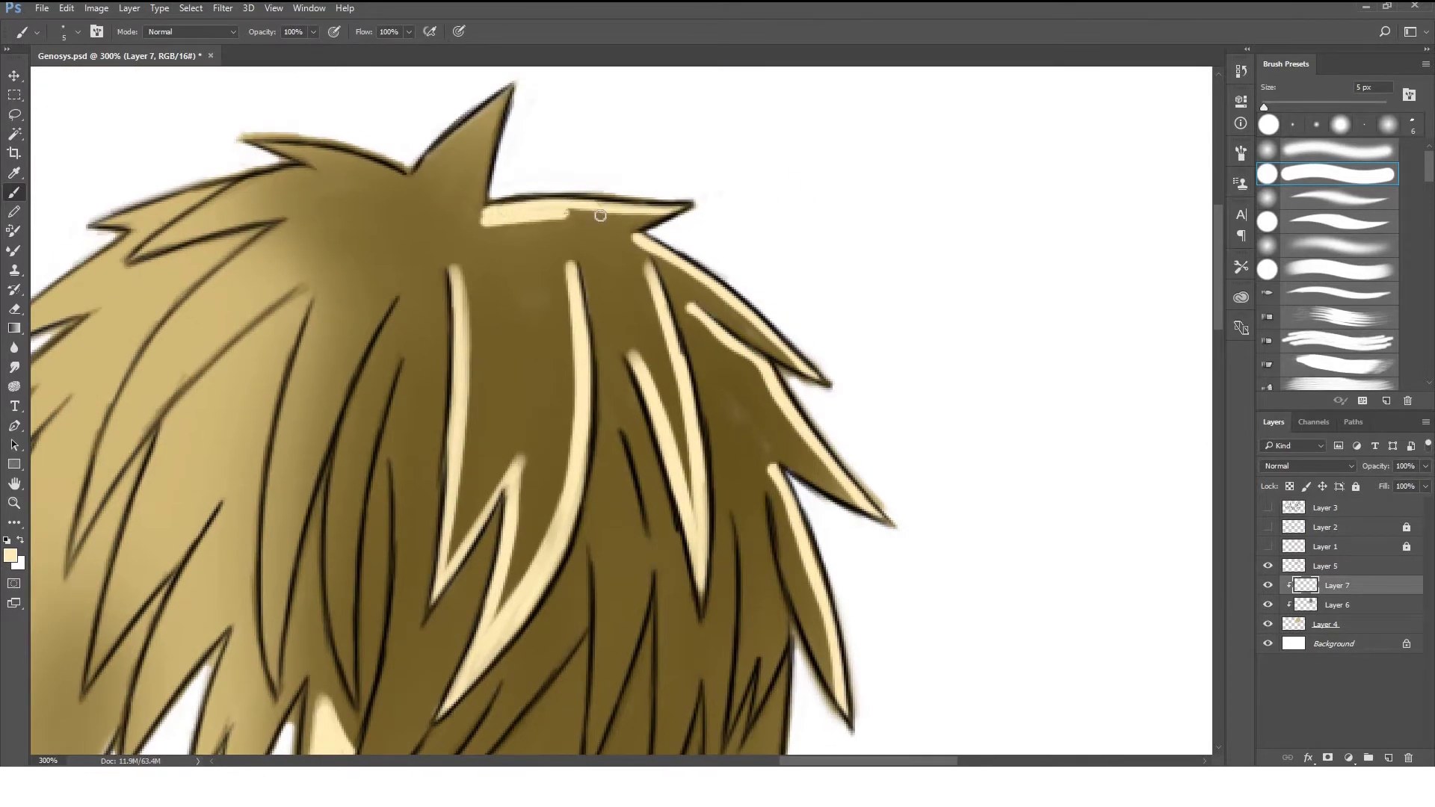
mouse_move(509, 91)
left_mouse_down()
mouse_move(480, 218)
mouse_move(402, 191)
left_mouse_up()
left_click_drag(280, 148, 363, 180)
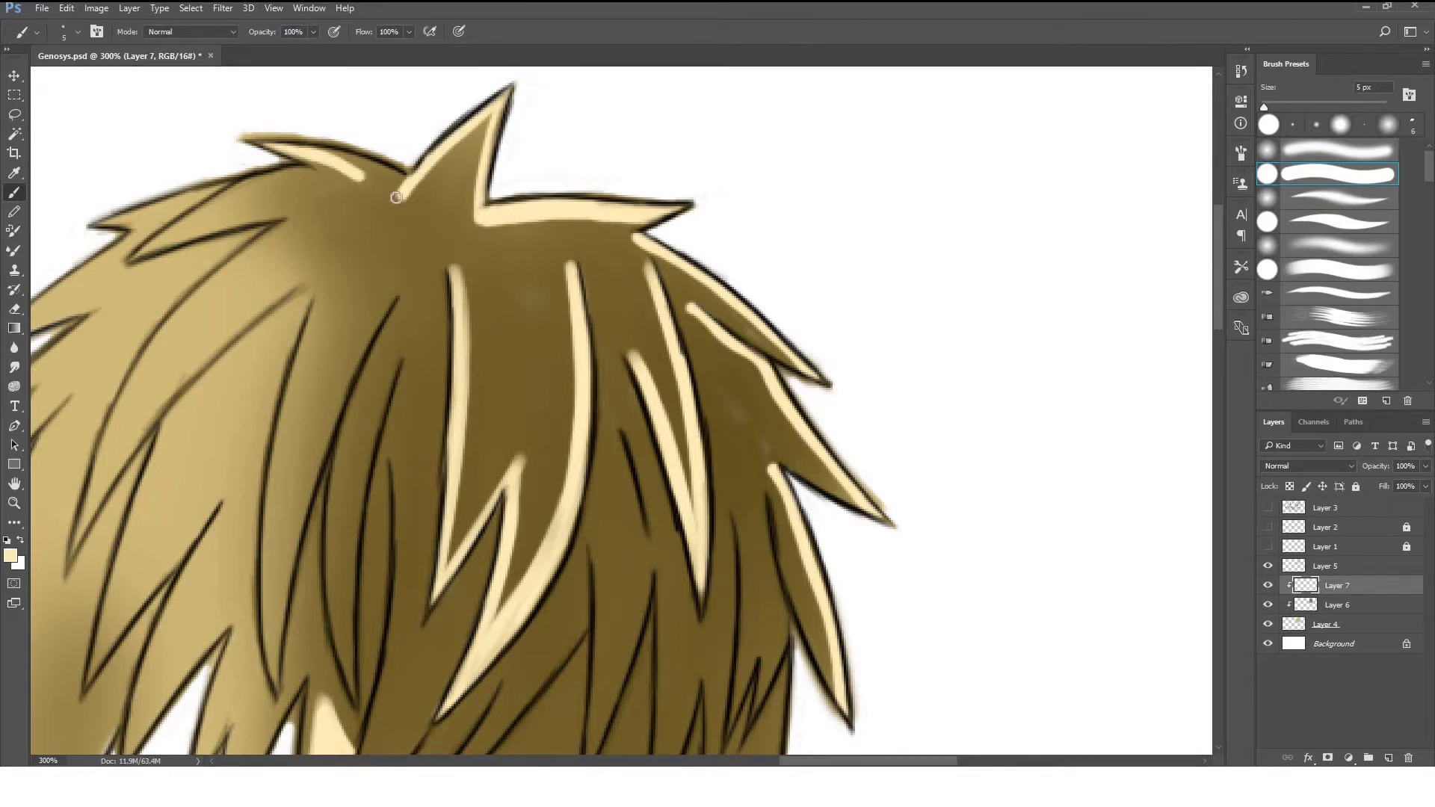
left_click_drag(159, 247, 138, 258)
left_click_drag(332, 167, 232, 189)
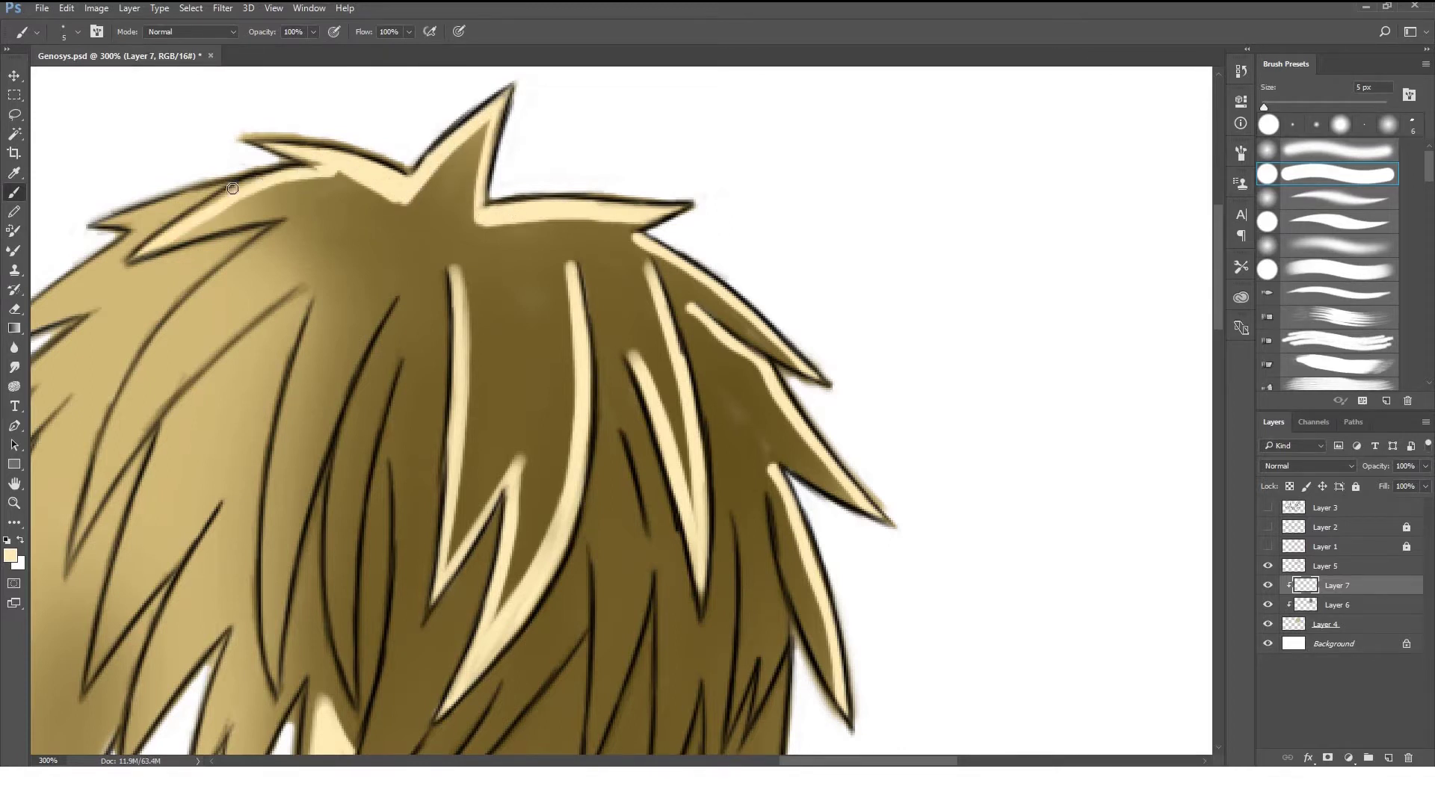
left_click_drag(318, 297, 270, 676)
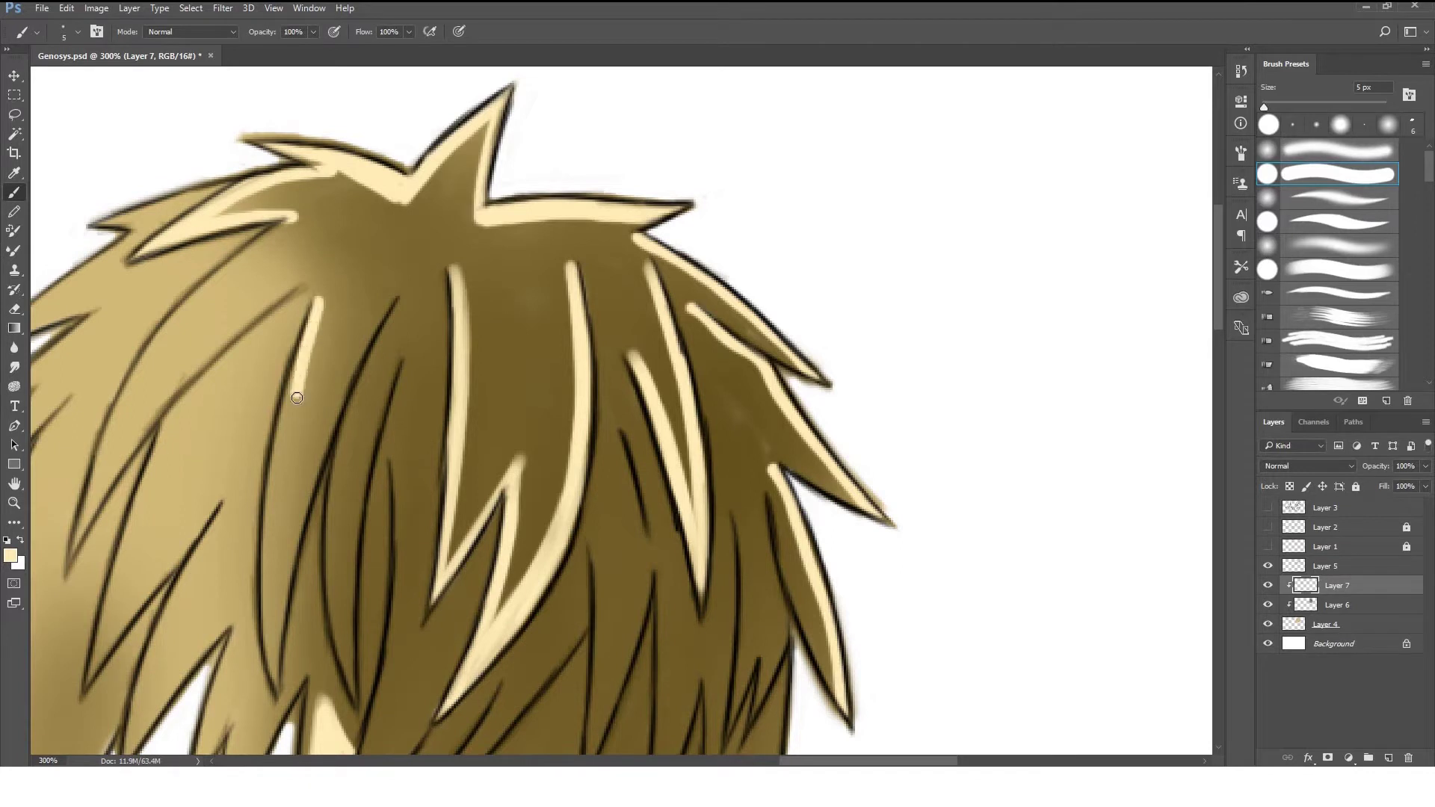
left_click_drag(394, 294, 278, 624)
left_click_drag(392, 295, 272, 608)
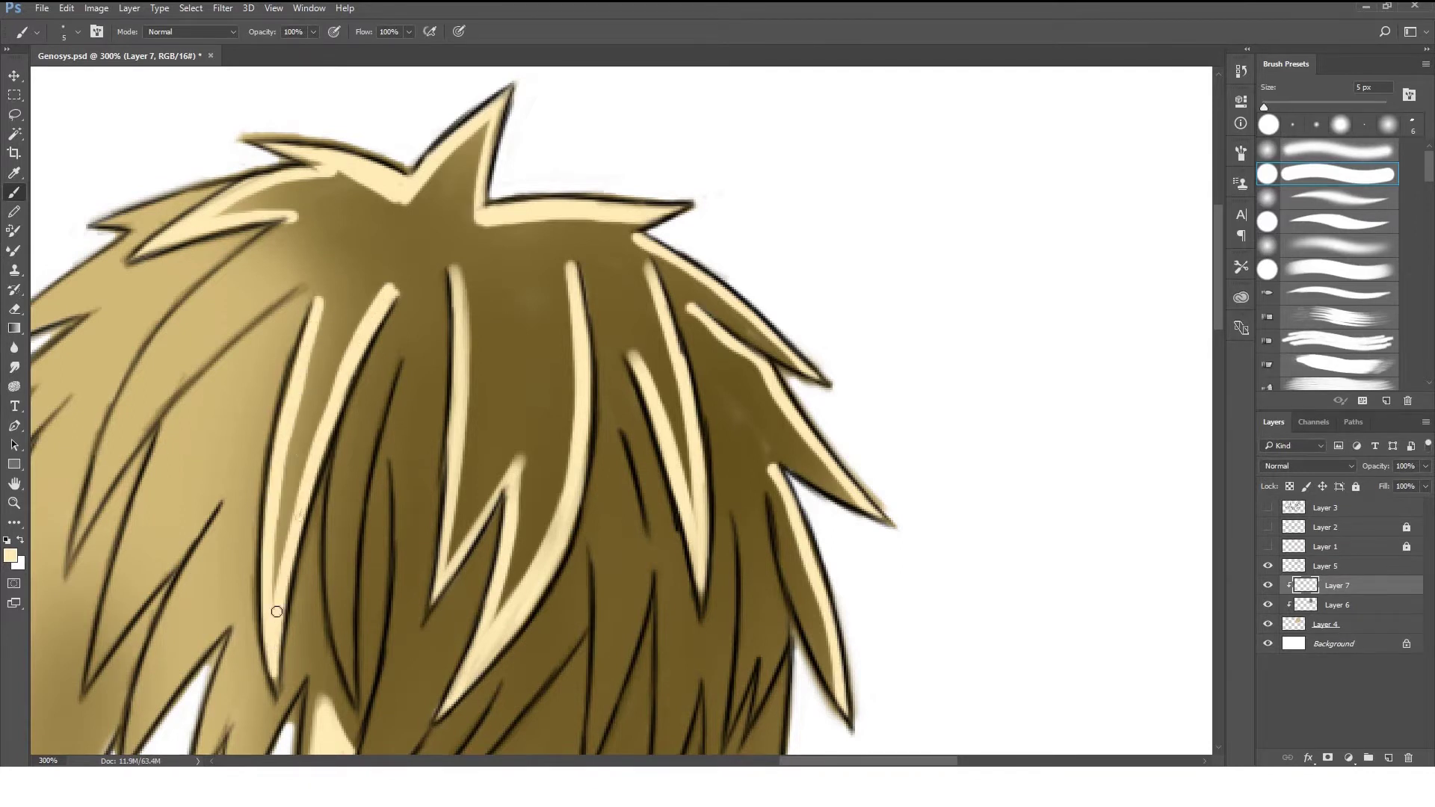
left_click_drag(323, 299, 278, 562)
Check the whole hair and make the Layer 1 and Layer 2 sketch lines visible again.
key("ctrl+minus")
key("ctrl+minus")
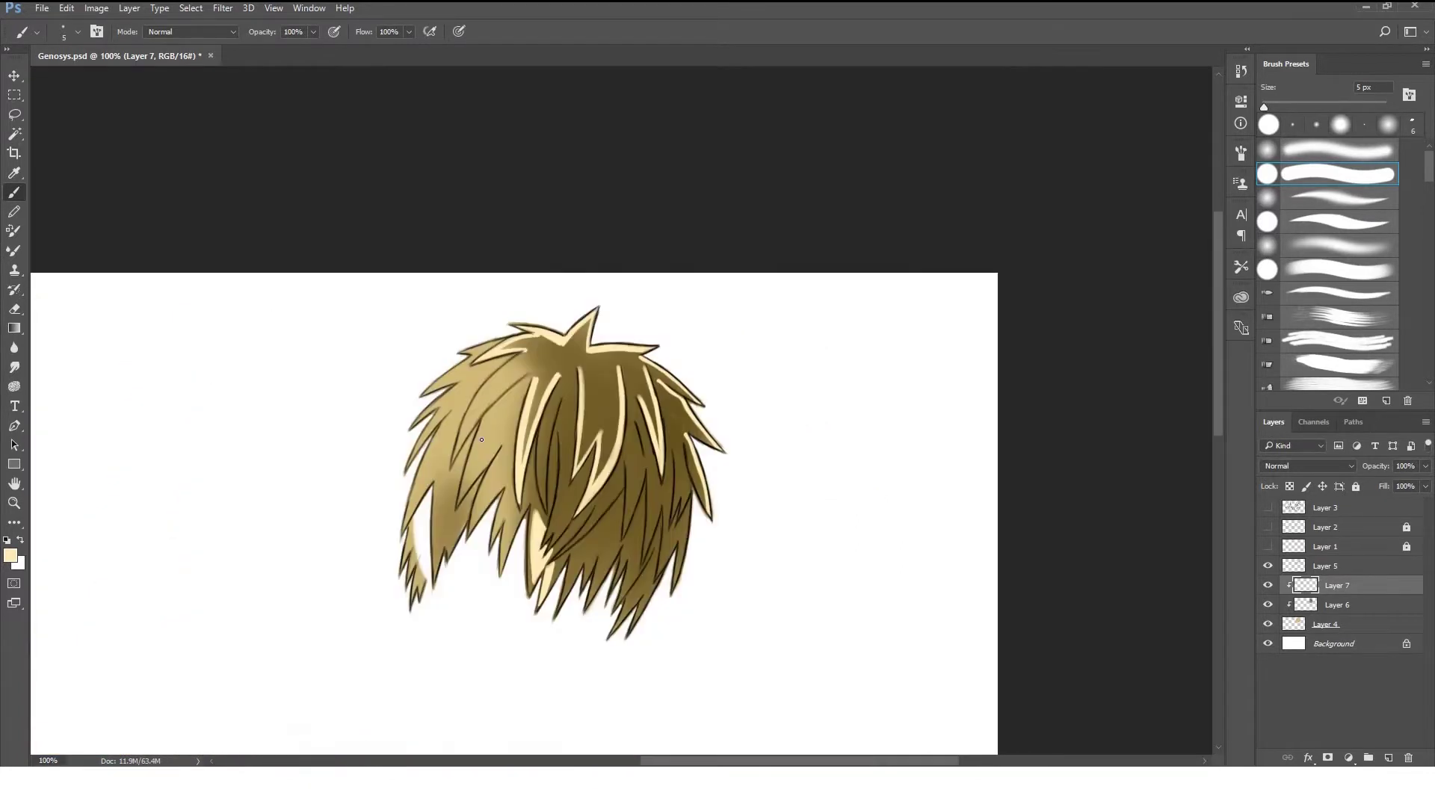
key("ctrl+plus")
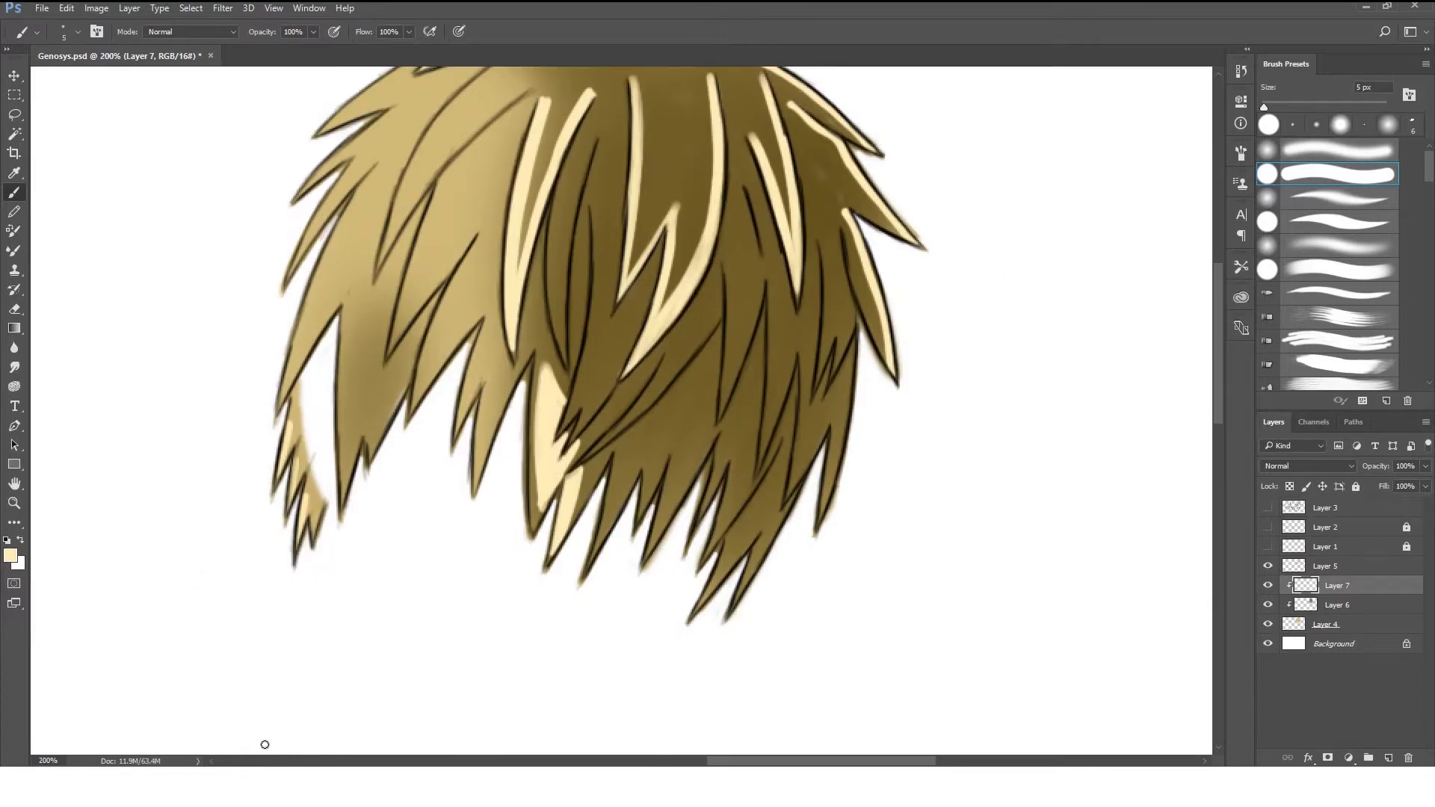
scroll(265, 745, "up", 3)
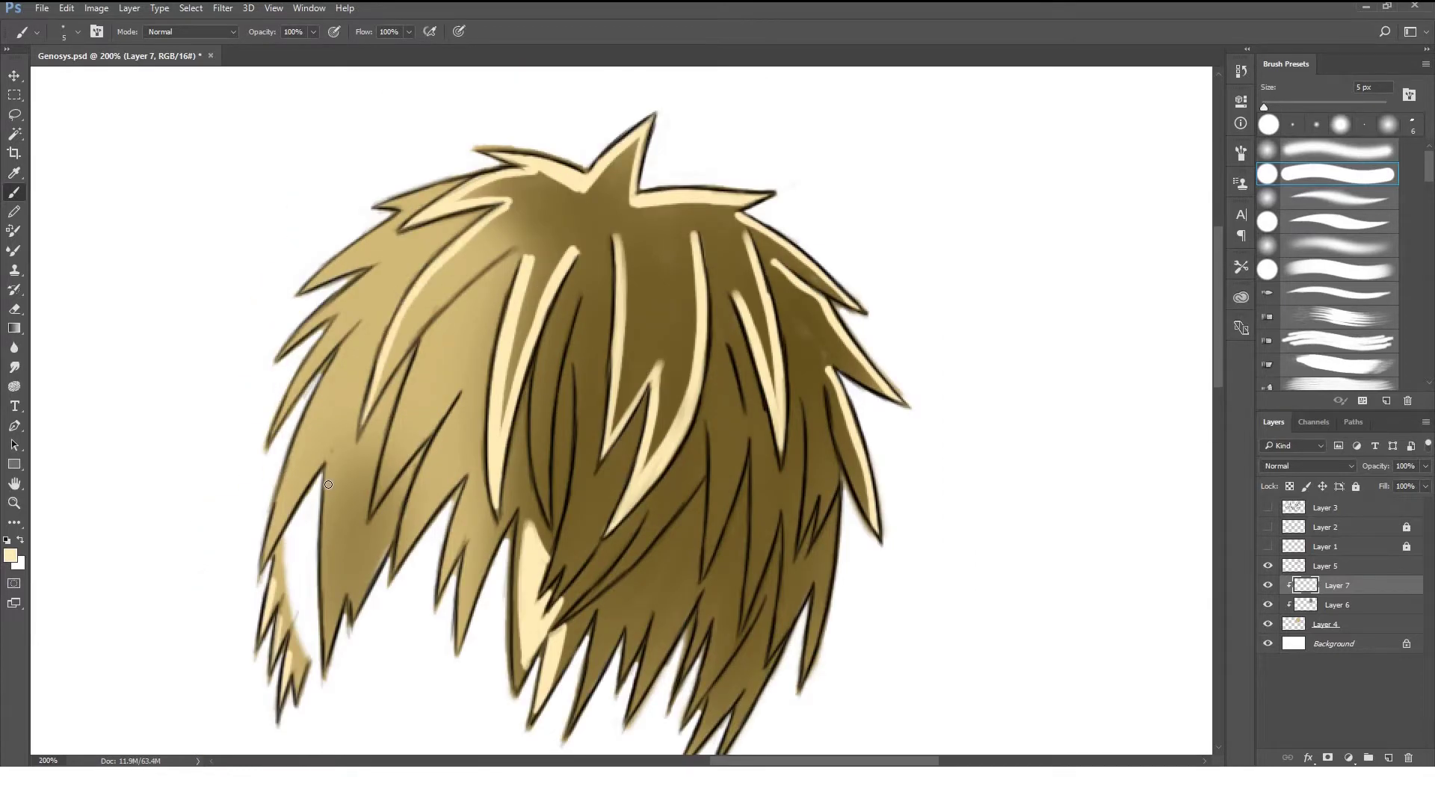
left_click_drag(889, 345, 872, 114)
left_click_drag(1268, 527, 1268, 546)
Group the hair layers into Group 1, add a new layer and set the colour to #ffcff7.
left_click(1344, 574, "shift")
key("ctrl+g")
key("ctrl+shift+alt+n")
left_click(10, 556)
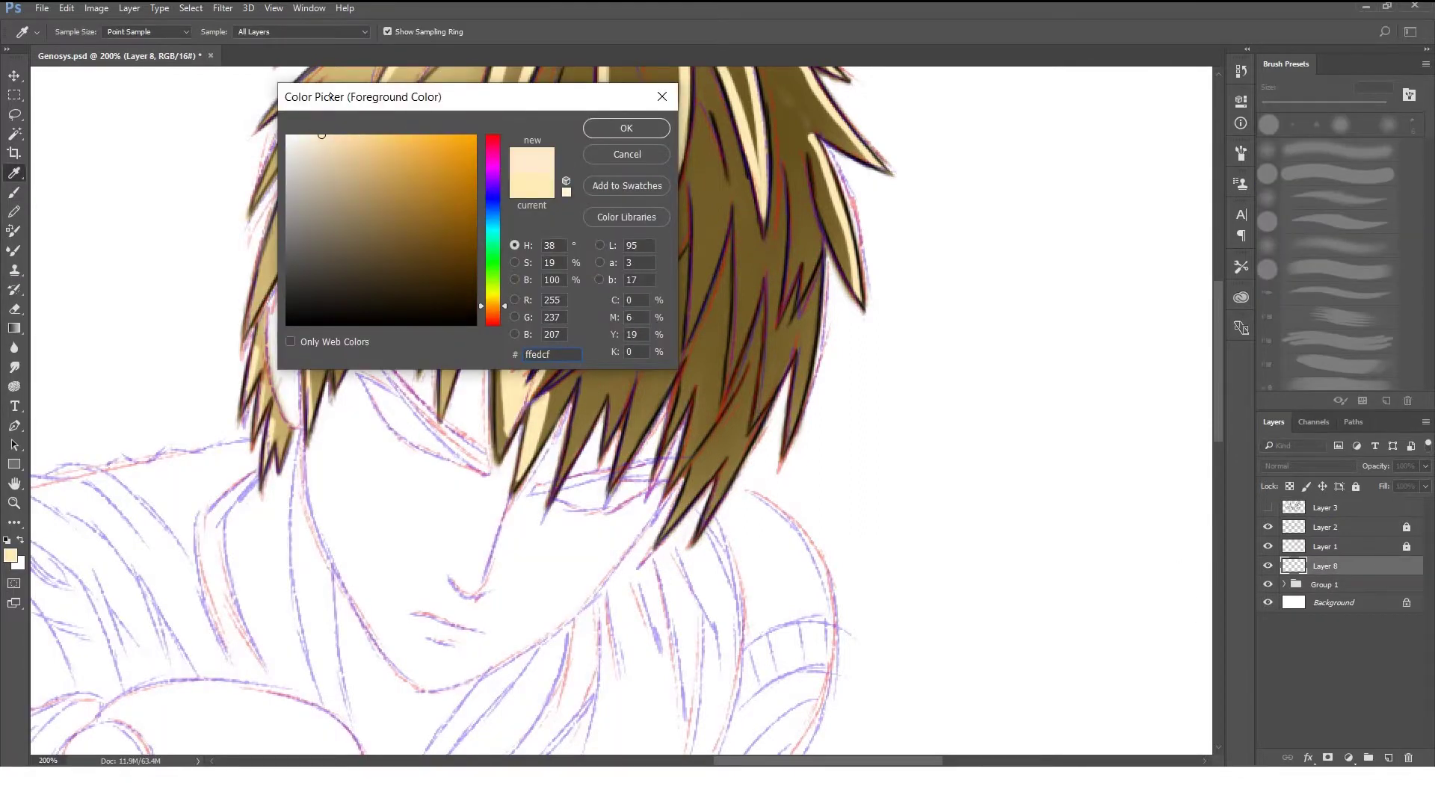
type("ffcff7")
Switch to a soft 20 px brush and move the skin layer beneath Group 1.
key("comma")
key("bracketright")
key("bracketright")
key("bracketright")
key("ctrl+plus")
key("F5")
left_click(1241, 183)
left_click(1241, 154)
left_click(1241, 154)
left_click_drag(1331, 566, 1331, 594)
Paint pink skin over the cheeks, temple, face, chin and under the hair fringe.
mouse_move(228, 310)
left_mouse_down()
mouse_move(329, 656)
mouse_move(369, 698)
left_mouse_up()
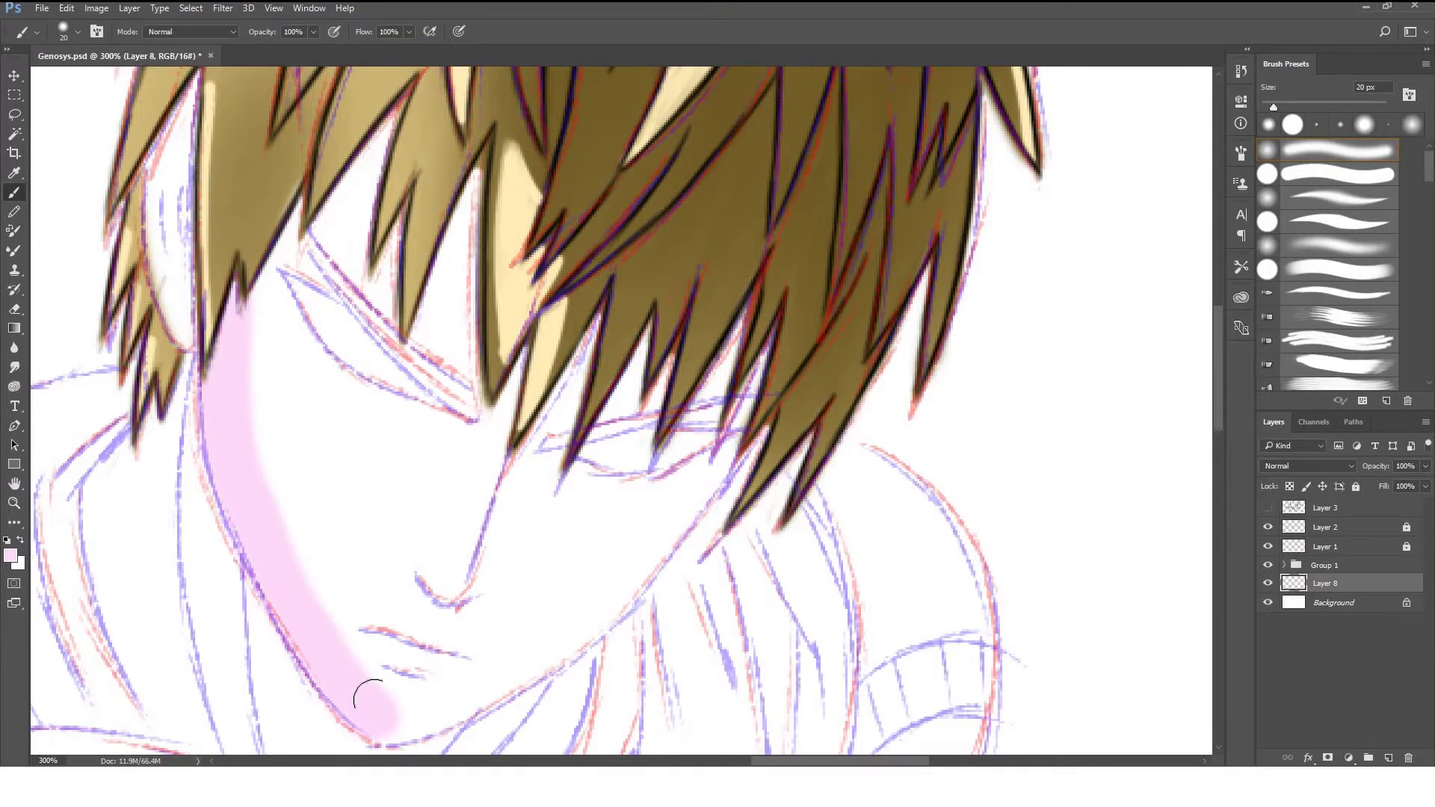
left_click_drag(179, 97, 191, 329)
left_click_drag(352, 165, 269, 430)
mouse_move(373, 127)
left_mouse_down()
mouse_move(402, 551)
mouse_move(463, 359)
left_mouse_up()
mouse_move(358, 373)
left_mouse_down()
mouse_move(418, 718)
mouse_move(516, 523)
left_mouse_up()
left_click_drag(538, 613, 710, 426)
left_click_drag(637, 542, 523, 650)
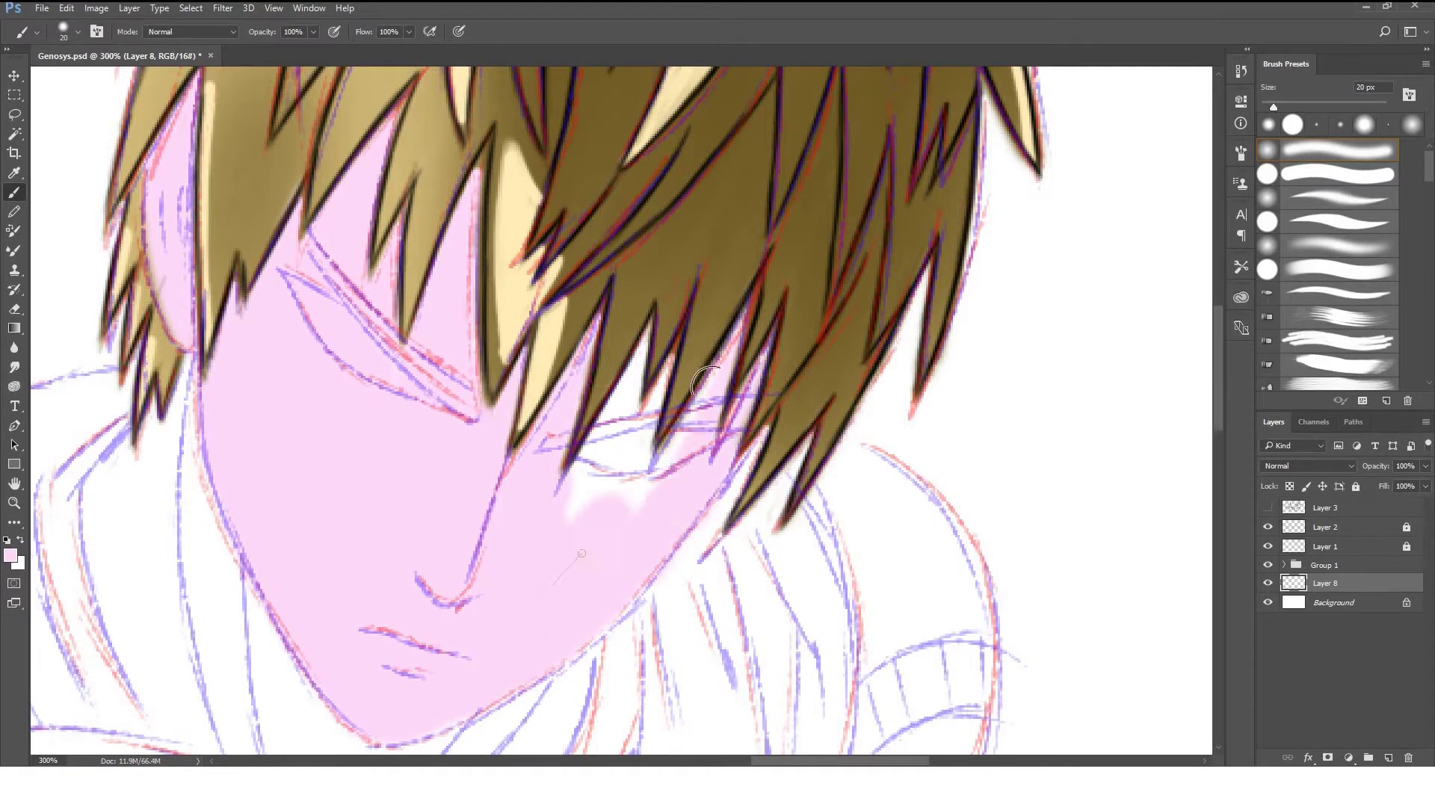
left_click_drag(583, 493, 703, 434)
On a new layer, ink the left eye's lids and dark fill and the right eye's upper lid at 4 px.
key("ctrl+shift+alt+n")
key("bracketleft")
key("bracketleft")
key("bracketleft")
key("ctrl+plus")
mouse_move(177, 228)
left_mouse_down()
mouse_move(231, 332)
mouse_move(348, 396)
mouse_move(249, 264)
mouse_move(263, 275)
left_mouse_up()
left_click_drag(209, 181, 430, 426)
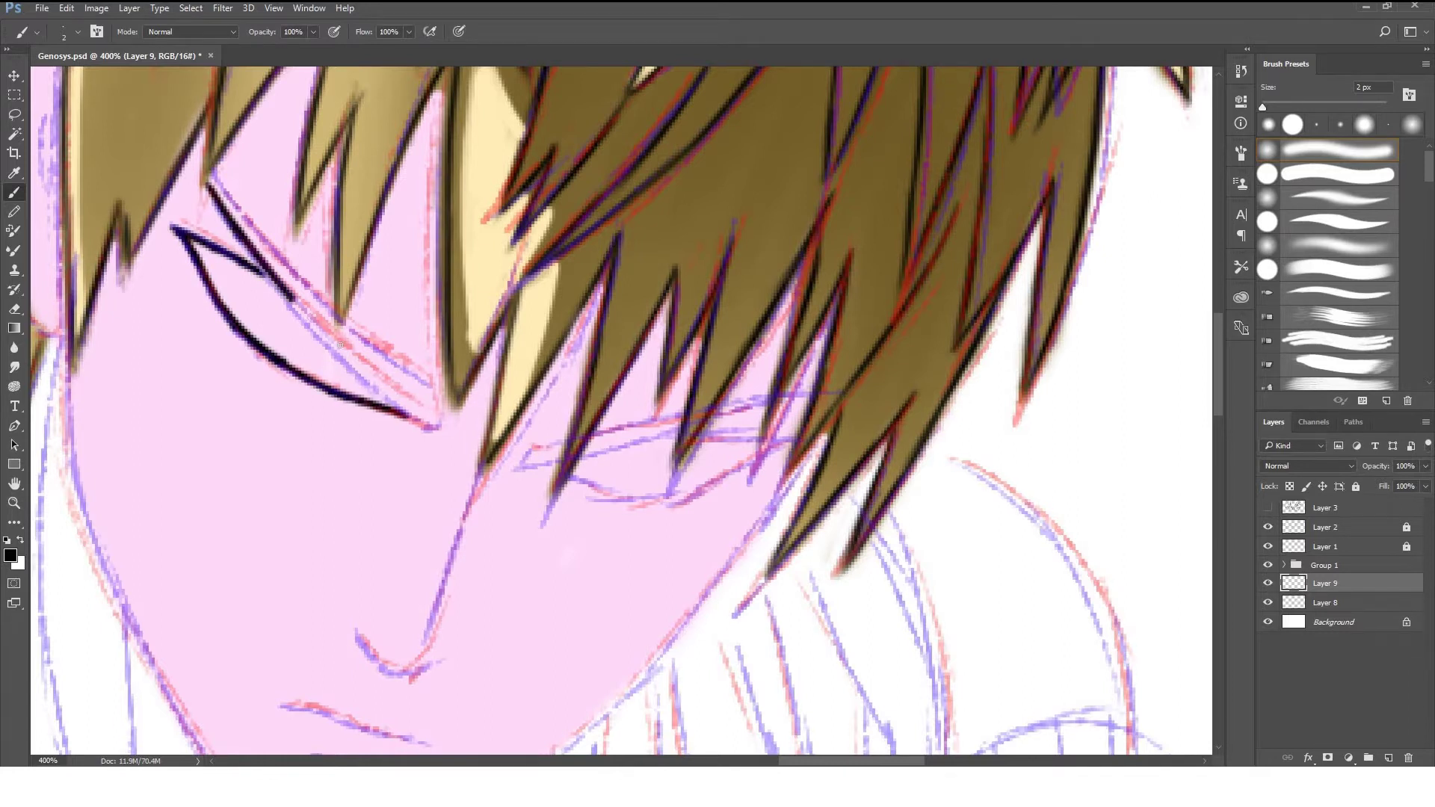
left_click_drag(236, 213, 426, 407)
mouse_move(190, 236)
left_mouse_down()
mouse_move(225, 295)
mouse_move(415, 418)
mouse_move(223, 269)
mouse_move(367, 372)
left_mouse_up()
mouse_move(533, 458)
left_mouse_down()
mouse_move(803, 395)
mouse_move(710, 410)
mouse_move(735, 442)
mouse_move(643, 497)
mouse_move(571, 468)
mouse_move(741, 449)
mouse_move(677, 446)
mouse_move(683, 417)
mouse_move(645, 412)
left_mouse_up()
Draw the nose line with a hooked bottom.
left_click_drag(475, 485, 440, 598)
left_click_drag(358, 634, 426, 643)
left_click_drag(478, 504, 419, 641)
left_click_drag(537, 630, 567, 368)
Draw the mouth line and lower lip with a different brush, then hide the red sketch lines.
left_click(1319, 180)
mouse_move(310, 450)
left_mouse_down()
mouse_move(422, 479)
mouse_move(394, 514)
left_mouse_up()
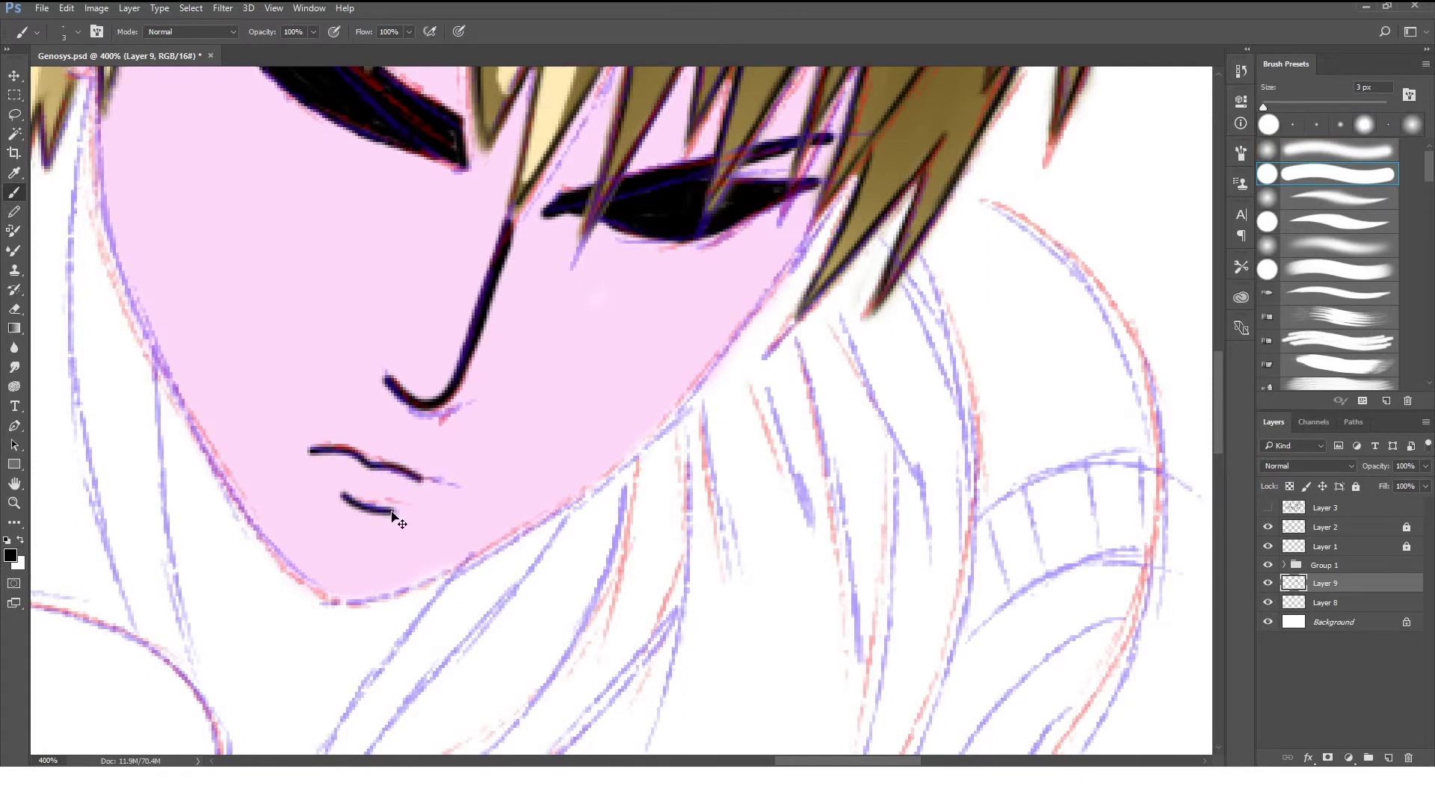
key("ctrl+z")
key("ctrl+z")
left_click_drag(310, 446, 429, 477)
left_click_drag(347, 495, 403, 513)
left_click(1268, 547)
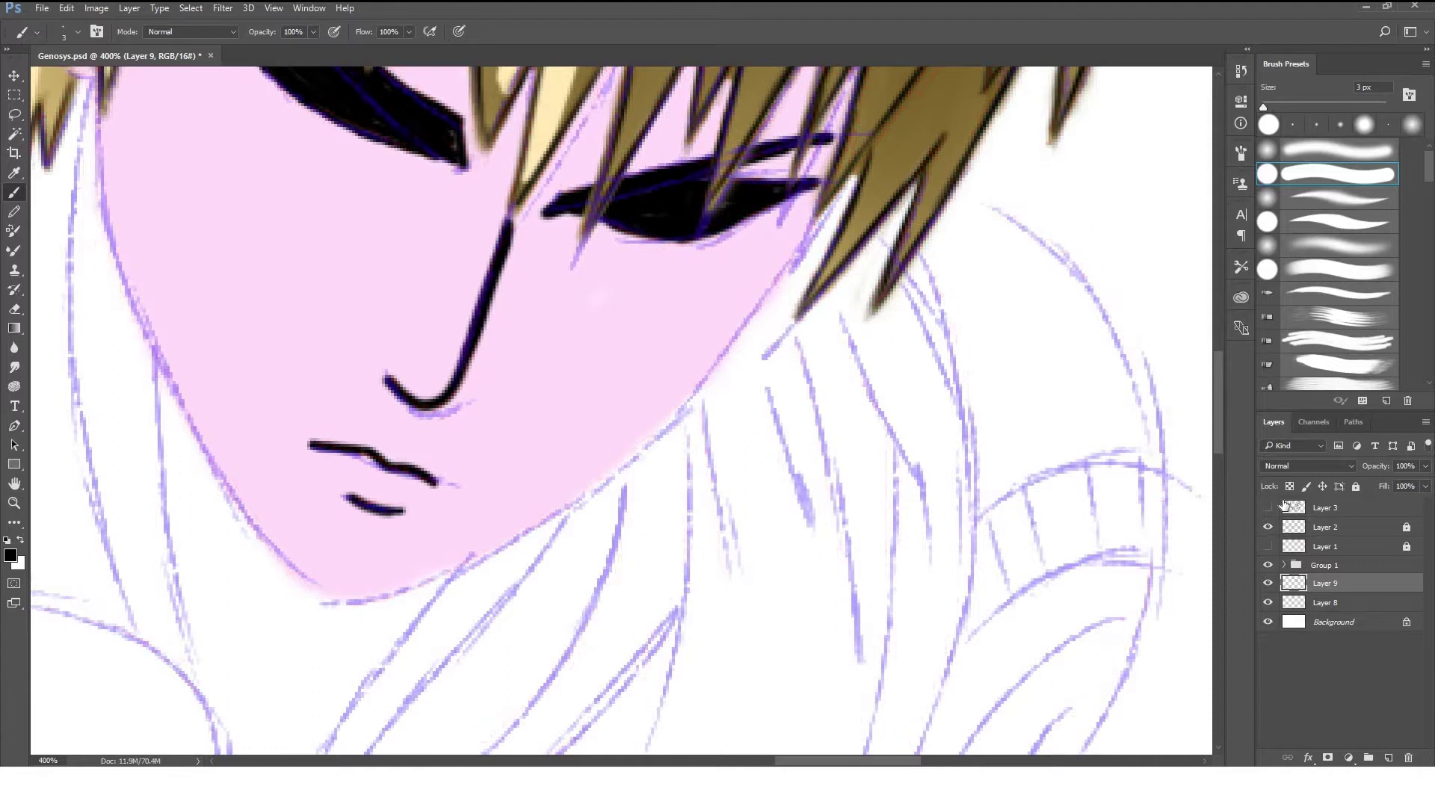
Ink the face's left edge down to the chin and outline the right cheek.
left_click(1389, 758)
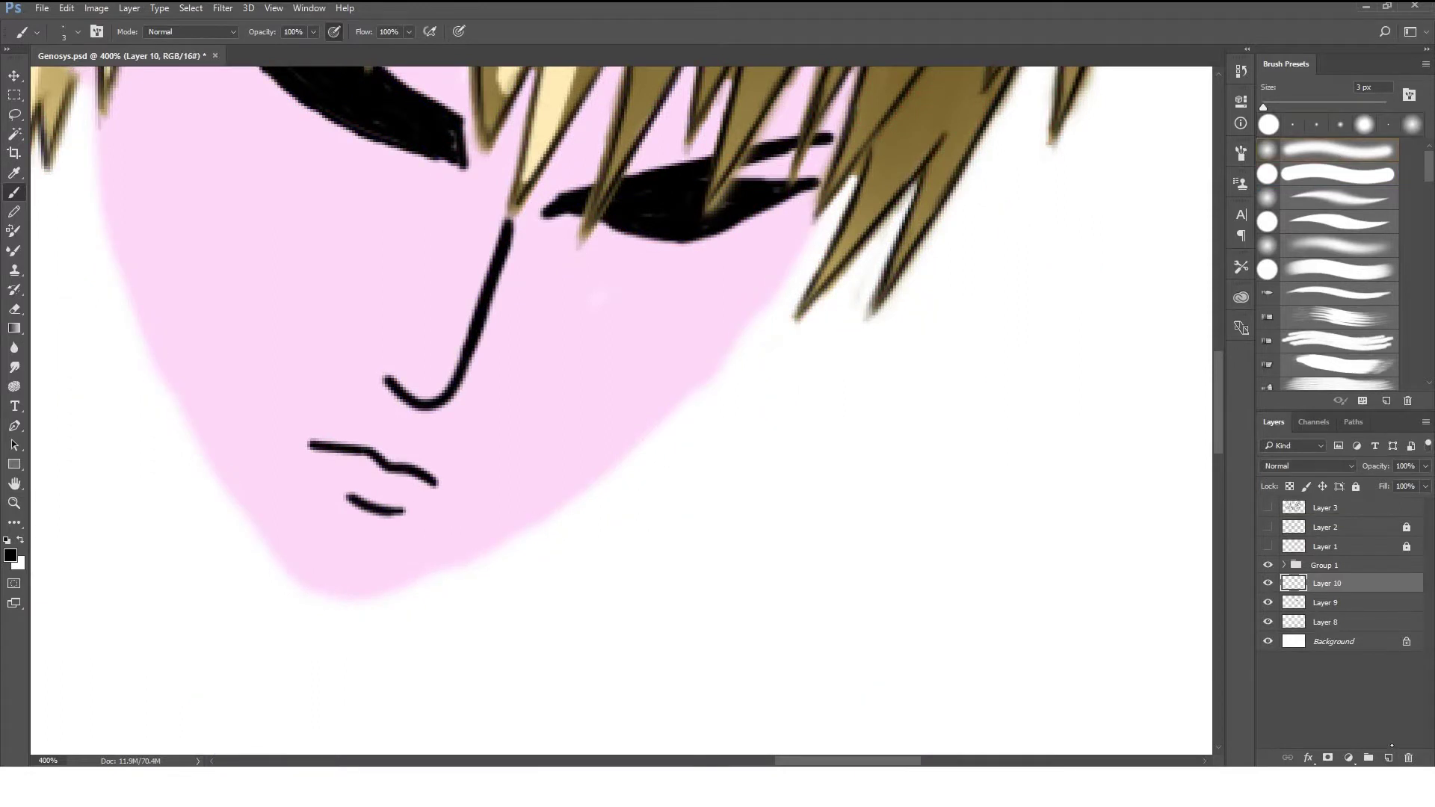
left_click_drag(45, 71, 228, 530)
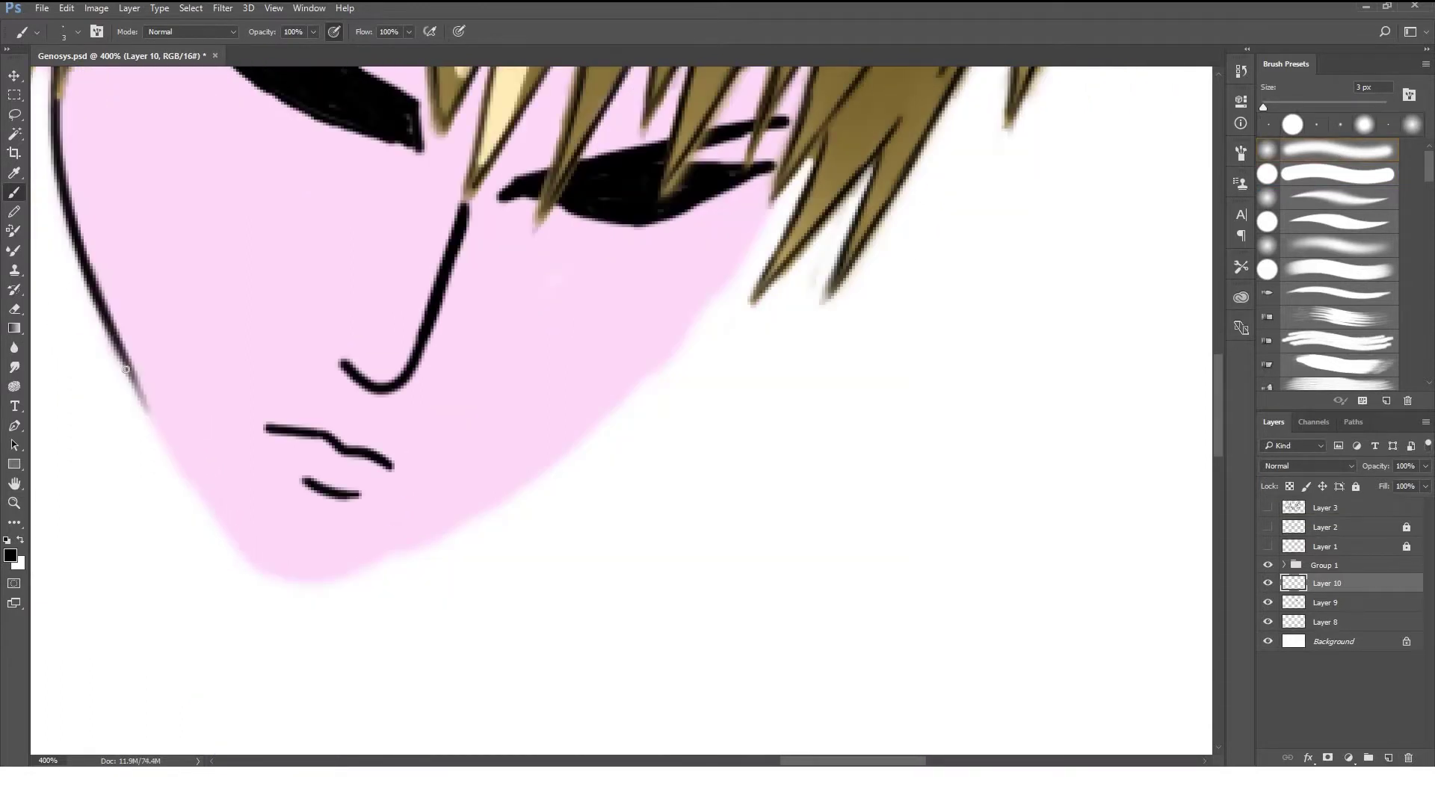
left_click_drag(126, 369, 273, 534)
left_click_drag(792, 163, 568, 452)
left_click_drag(695, 344, 860, 233)
left_click_drag(776, 291, 599, 424)
mouse_move(669, 374)
left_mouse_down()
mouse_move(394, 444)
mouse_move(610, 409)
left_mouse_up()
left_click_drag(282, 150, 357, 421)
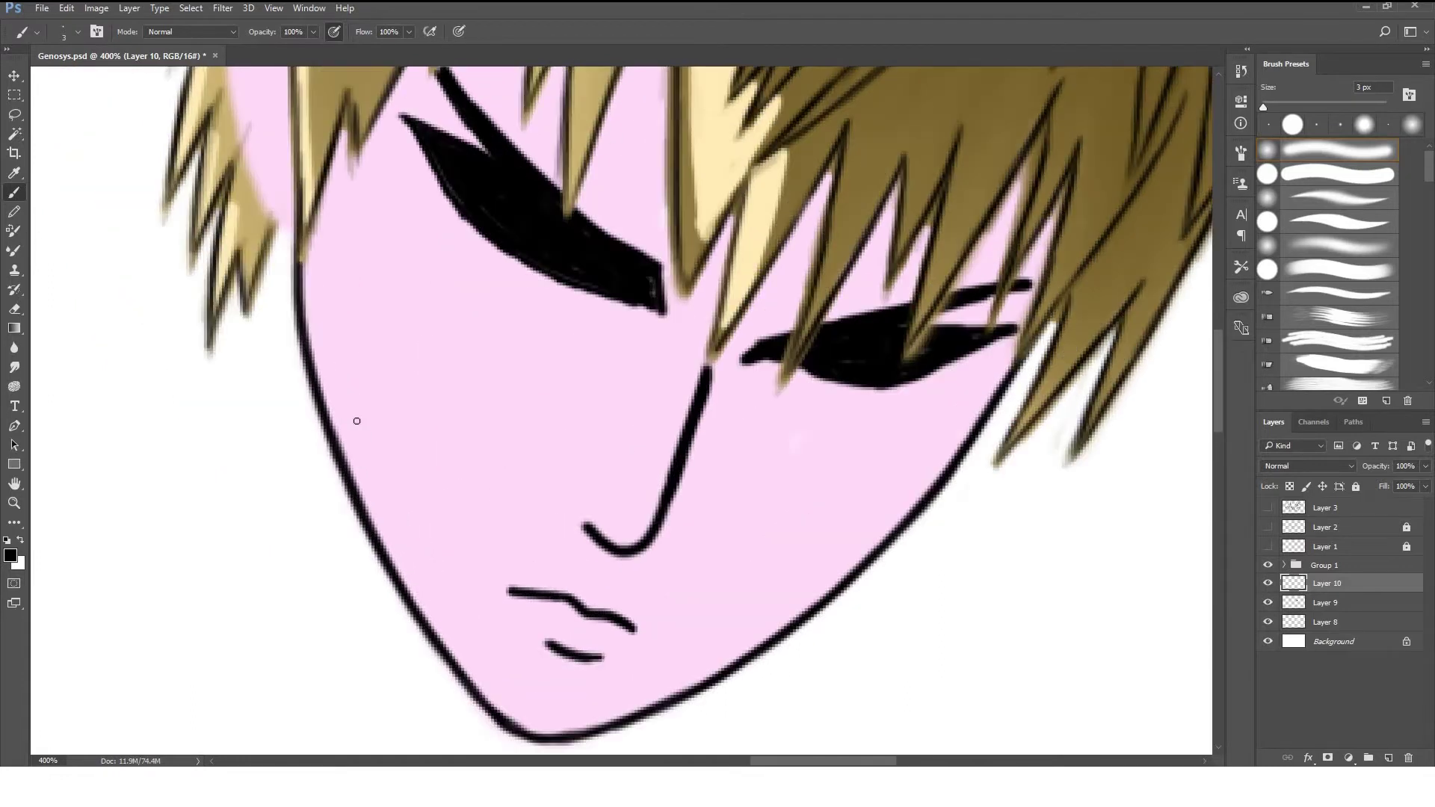
Extend the left face outline to the chin and draw the ear with a small earring and inner curves.
scroll(352, 375, "up", 5)
mouse_move(215, 224)
left_mouse_down()
mouse_move(219, 340)
mouse_move(282, 482)
left_mouse_up()
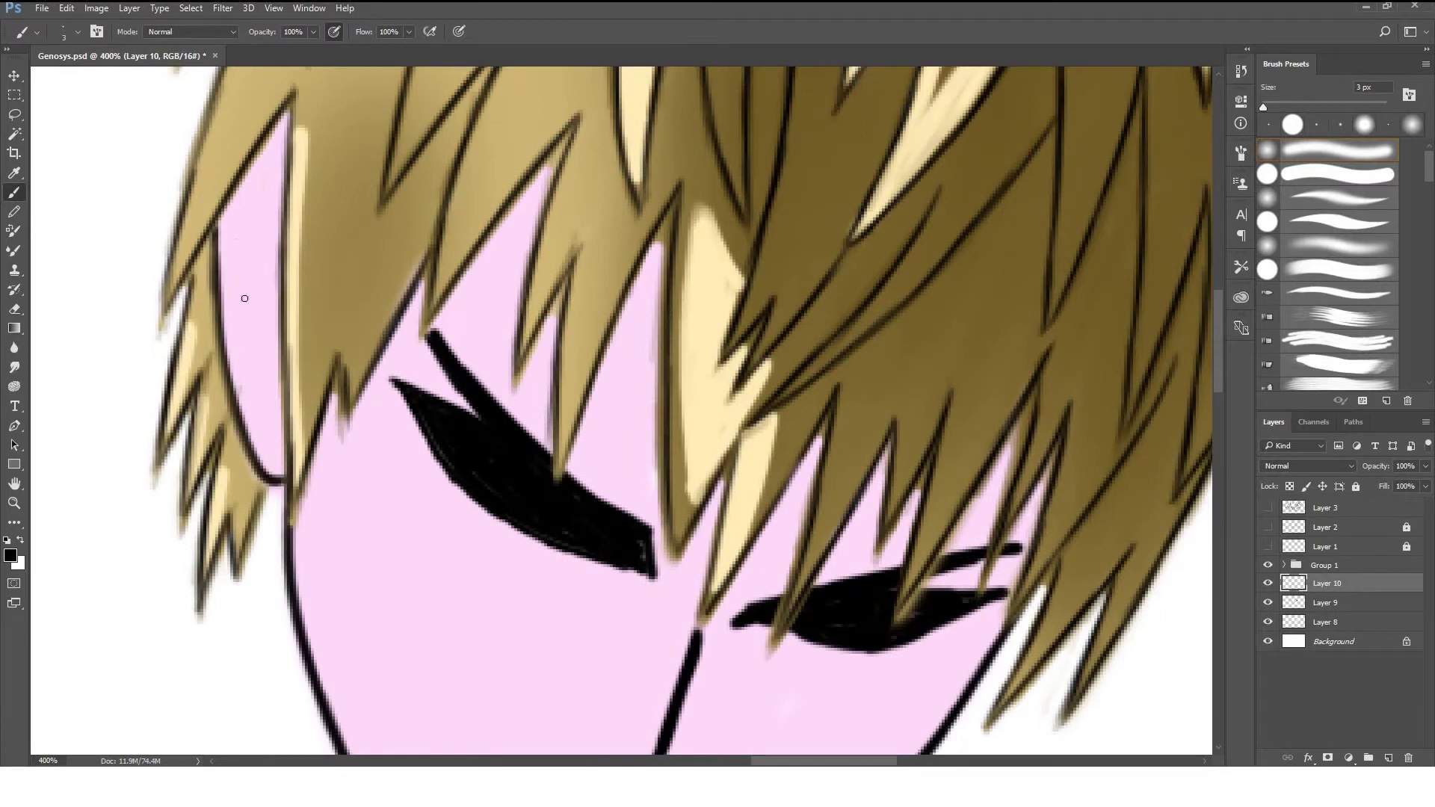
left_click_drag(234, 245, 247, 339)
left_click_drag(258, 408, 260, 418)
left_click_drag(283, 198, 277, 329)
left_click_drag(241, 213, 254, 162)
Switch to a slightly larger hard round eraser on Layer 9 for cleanup.
key("ctrl+minus")
key("ctrl+minus")
key("ctrl+plus")
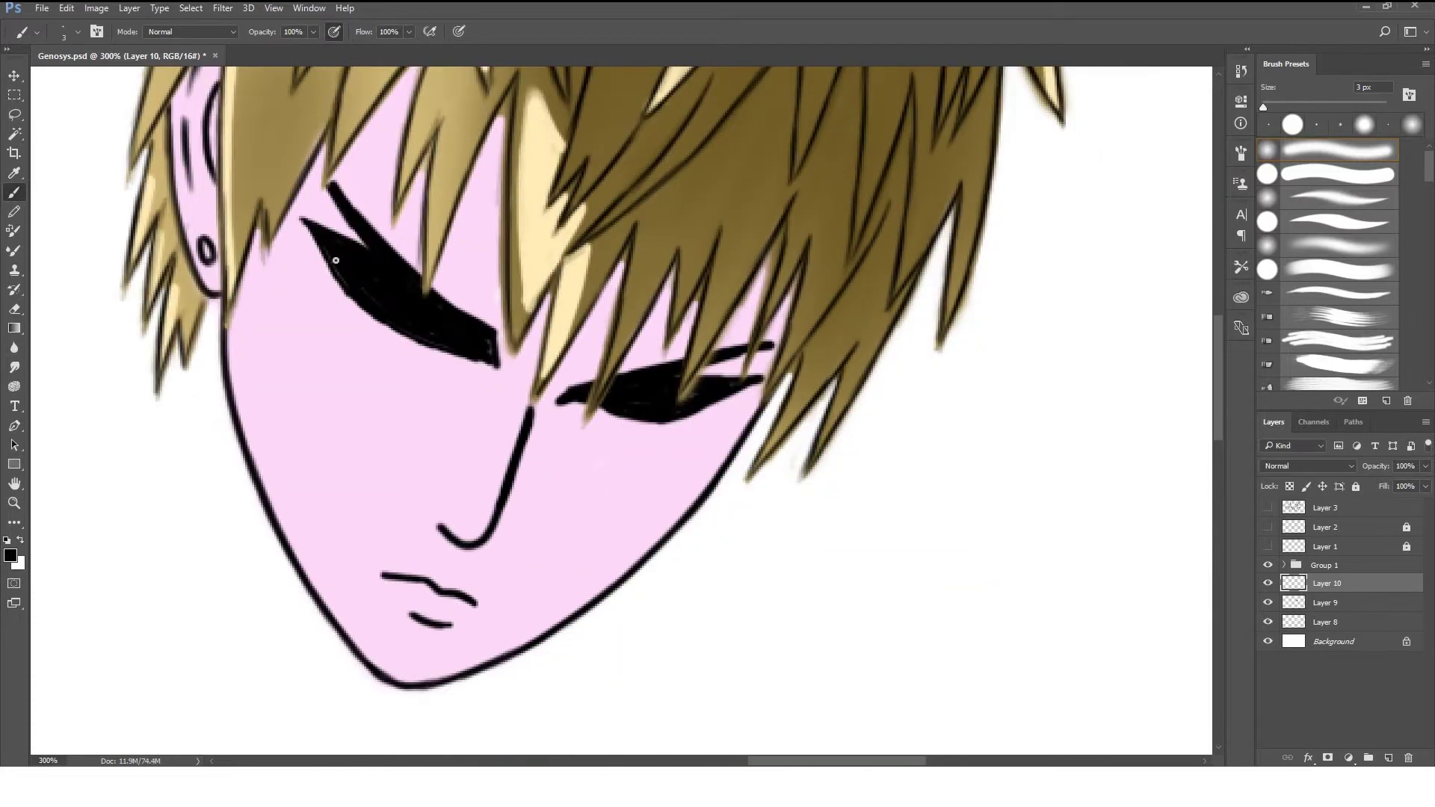
key("bracketright")
key("e")
key("alt+bracketleft")
left_click(1333, 182)
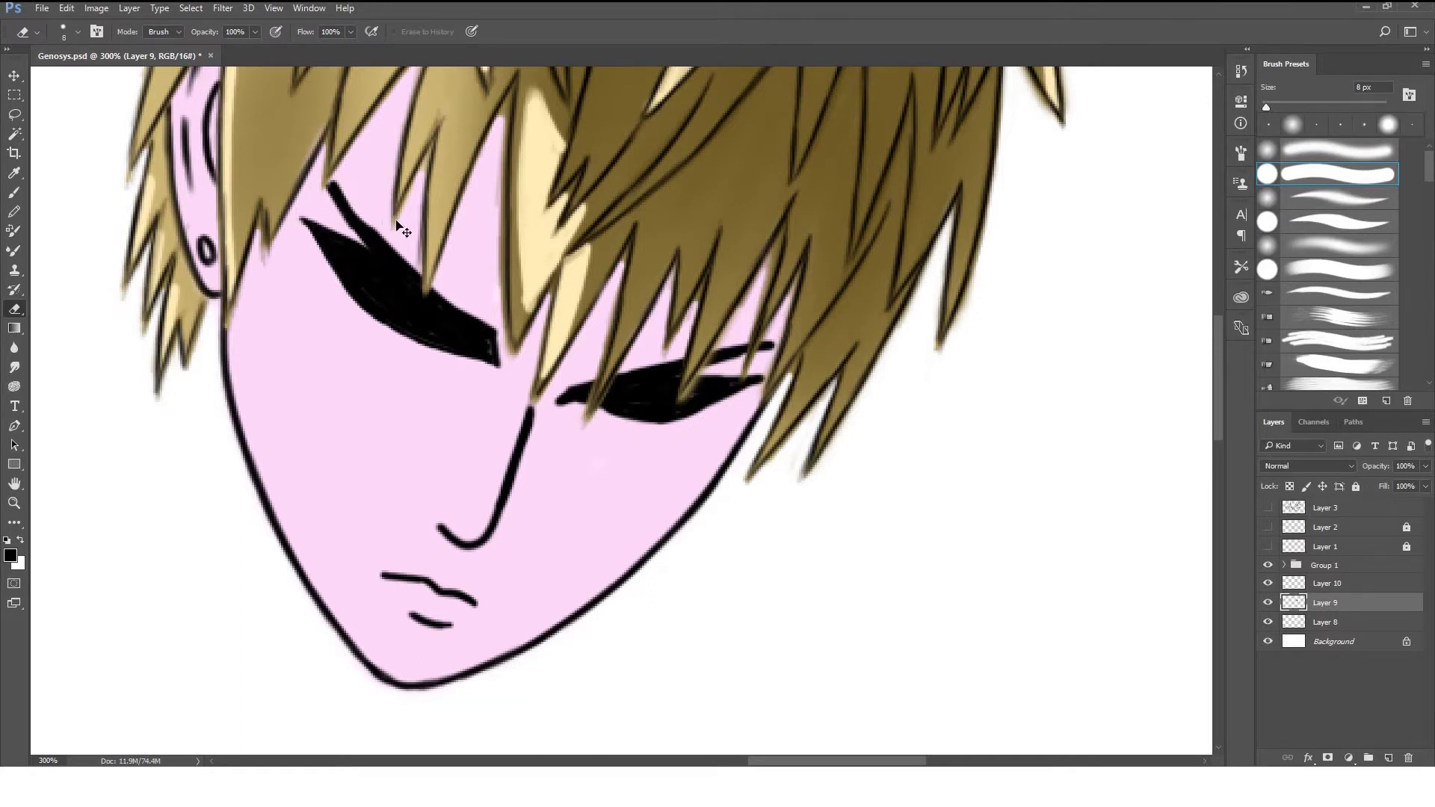
scroll(496, 300, "down", 1)
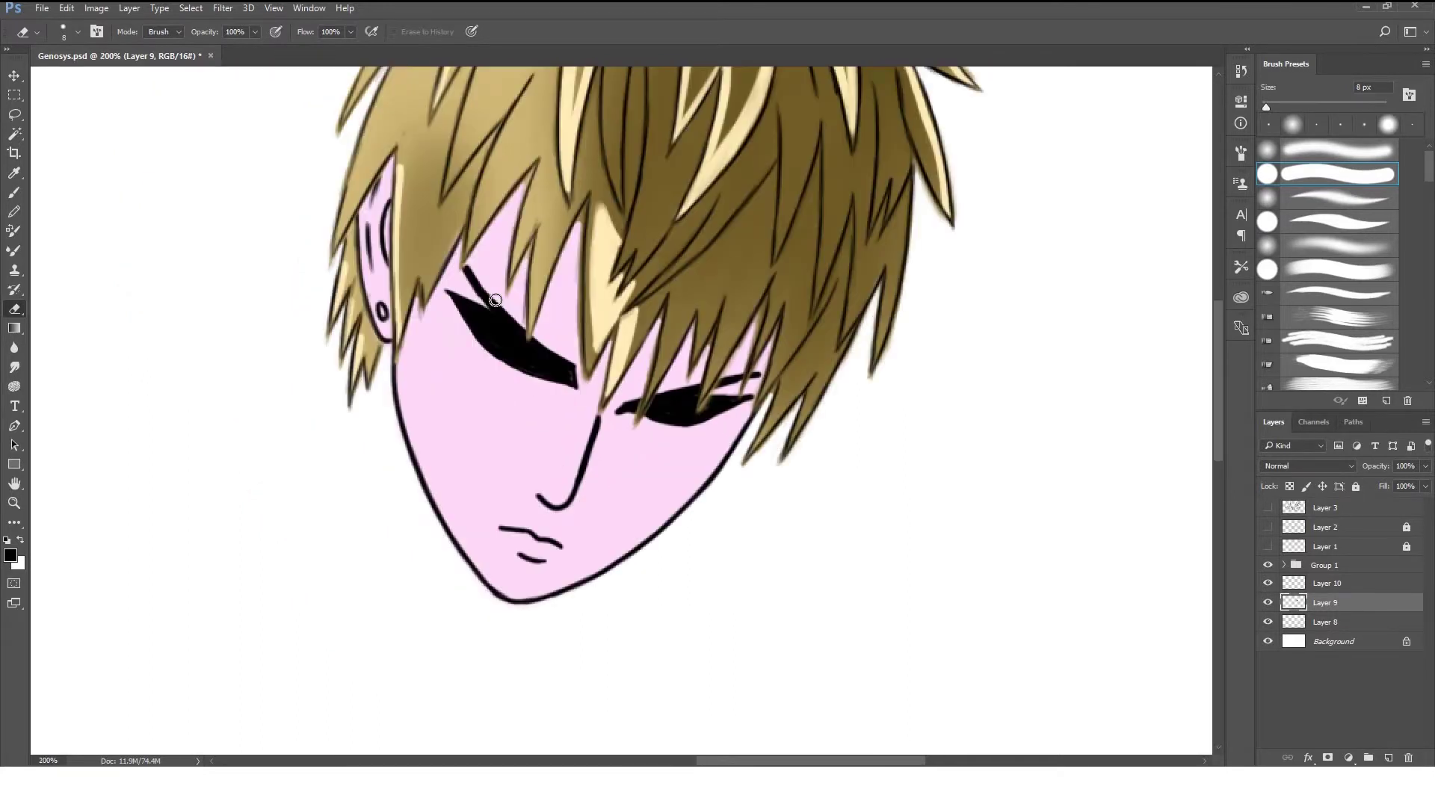
On a new Layer 11, paint a pale yellow iris into the left eye.
left_click(1388, 759)
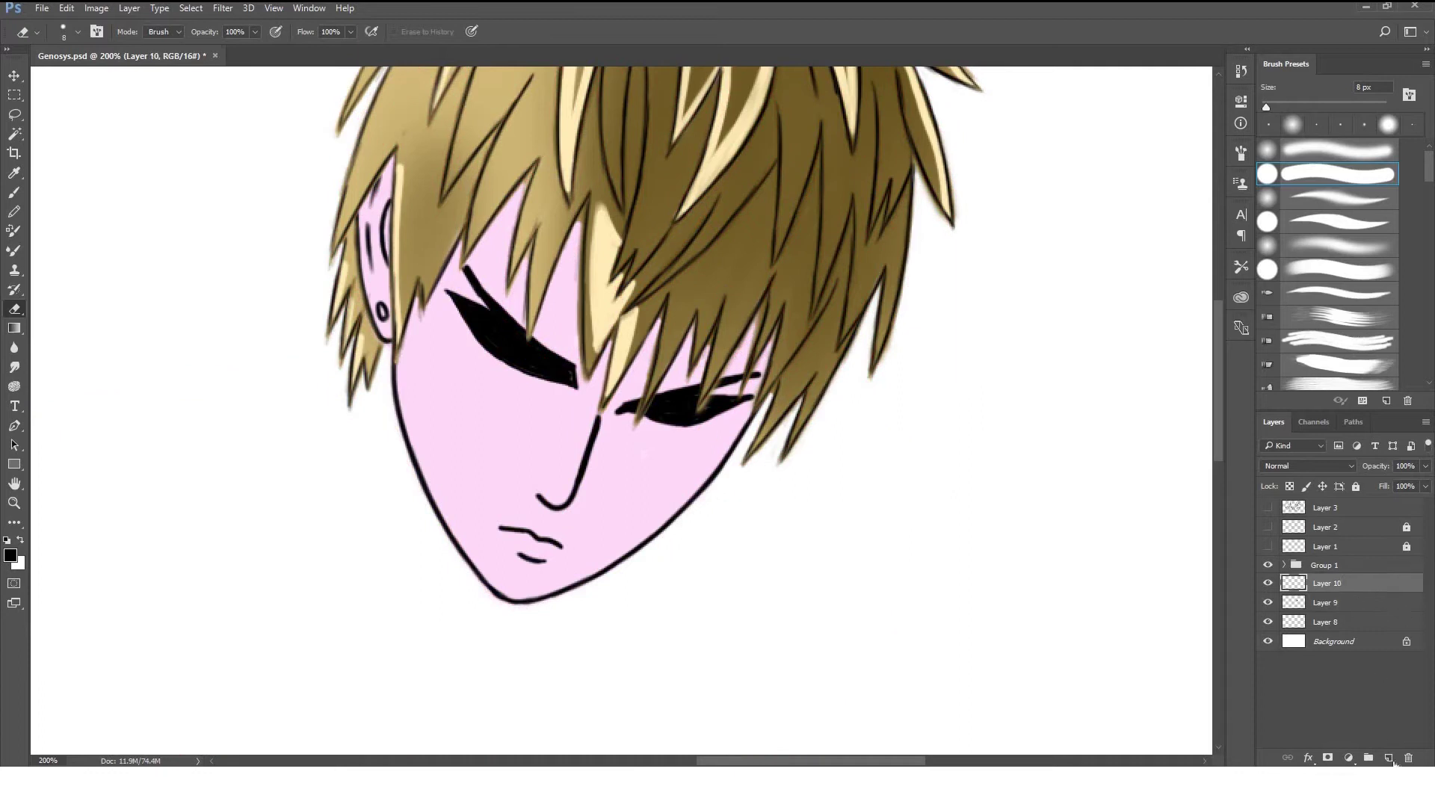
key("b")
left_click(602, 275, "alt")
left_click(11, 556)
left_click(631, 128)
scroll(656, 131, "up", 1)
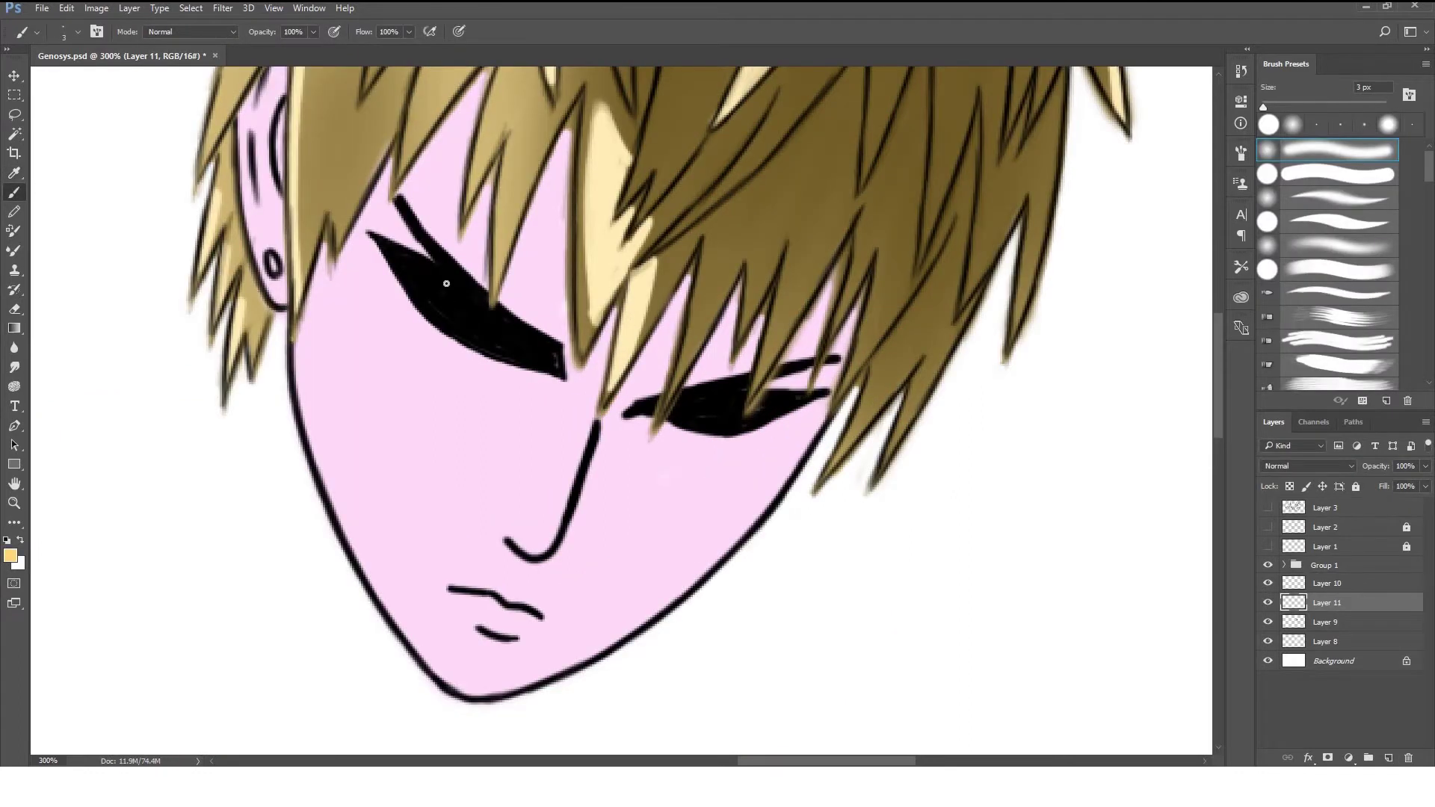
left_click_drag(437, 274, 486, 329)
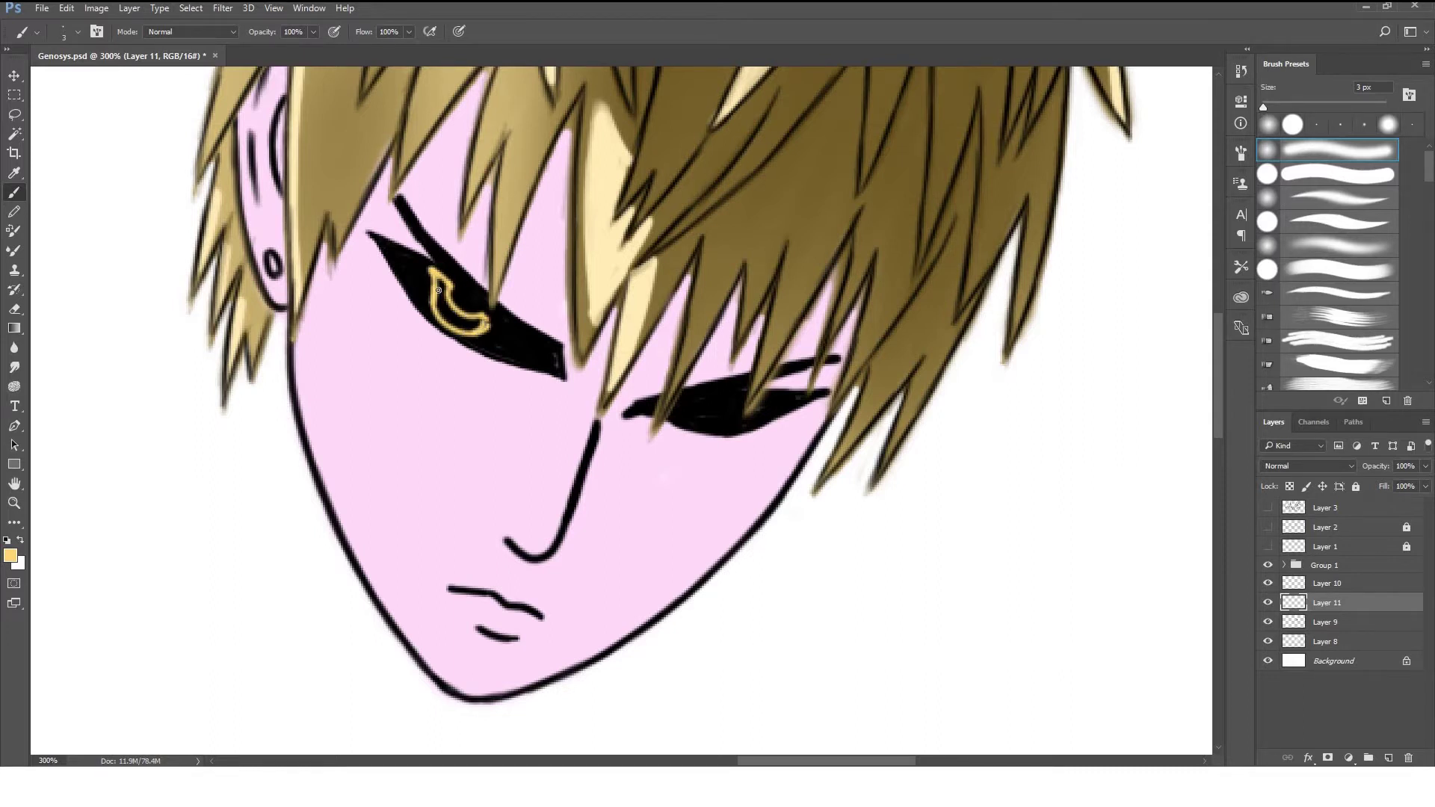
mouse_move(442, 282)
left_mouse_down()
mouse_move(469, 327)
mouse_move(446, 306)
left_mouse_up()
Erase black around the left iris to widen it, and paint the right eye's yellow iris.
key("e")
left_click_drag(419, 303, 448, 329)
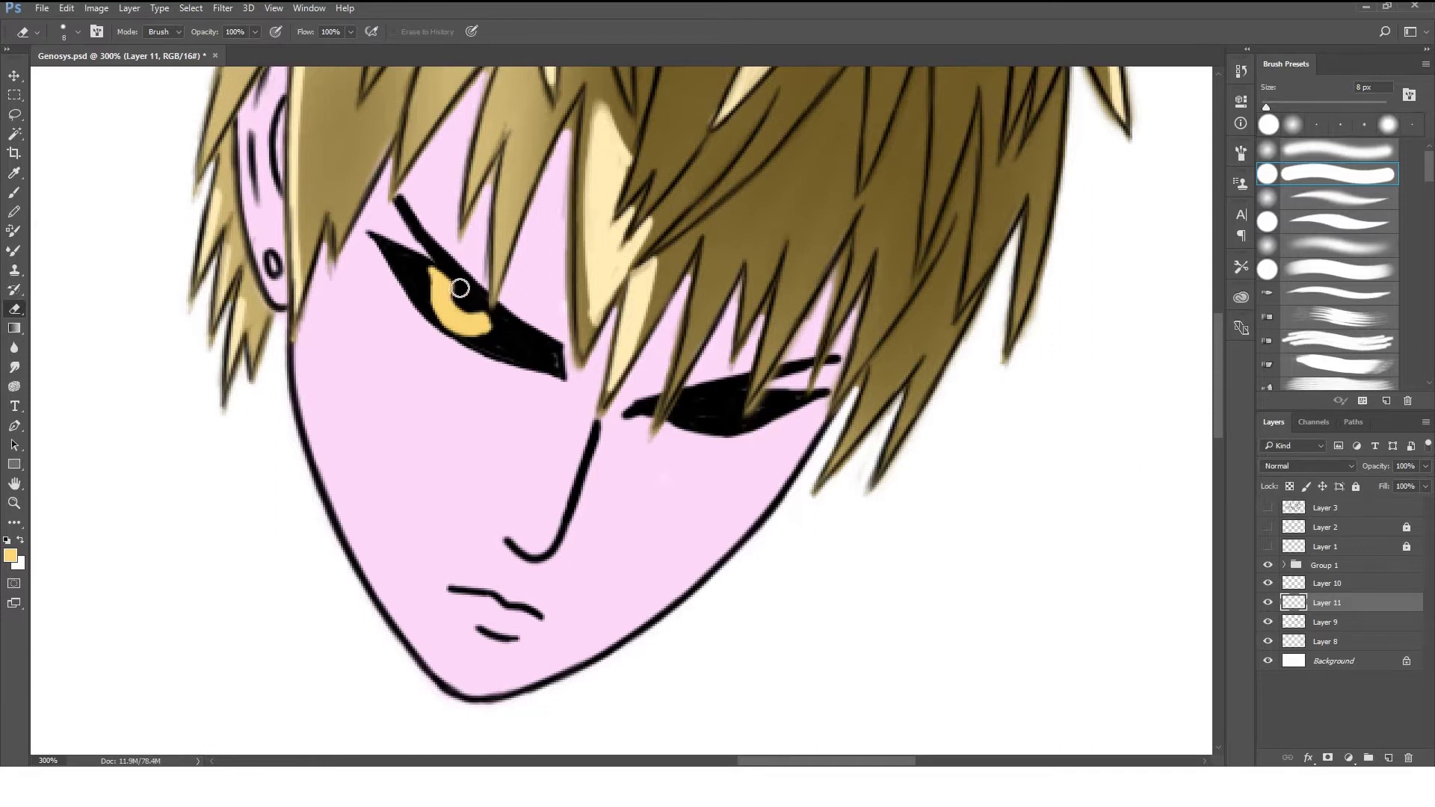
key("bracketright")
key("bracketright")
key("bracketleft")
key("b")
left_click_drag(696, 406, 729, 402)
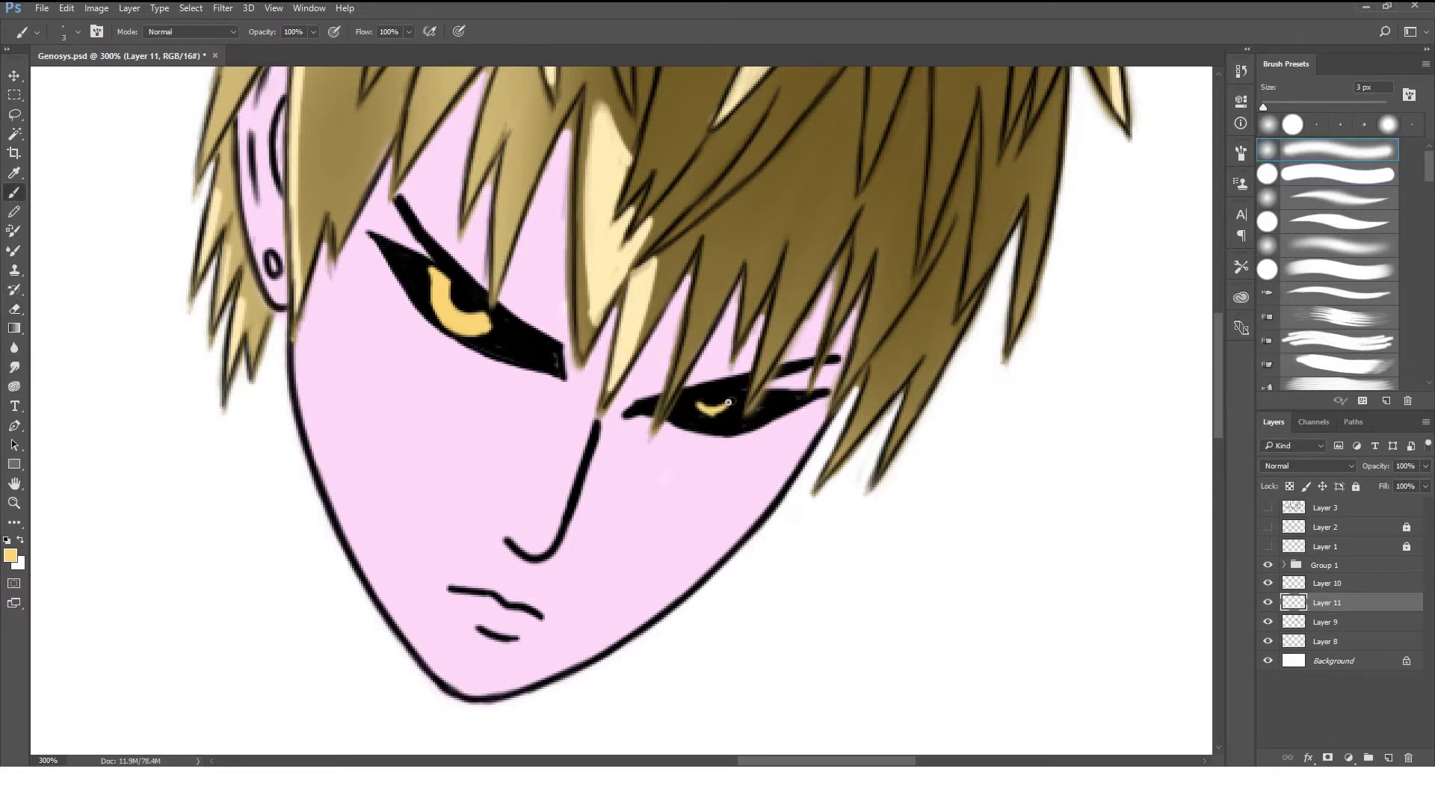
Shade the irises softly with brown at 20% opacity using a 15 px brush, then restore 100% opacity.
left_click(14, 347)
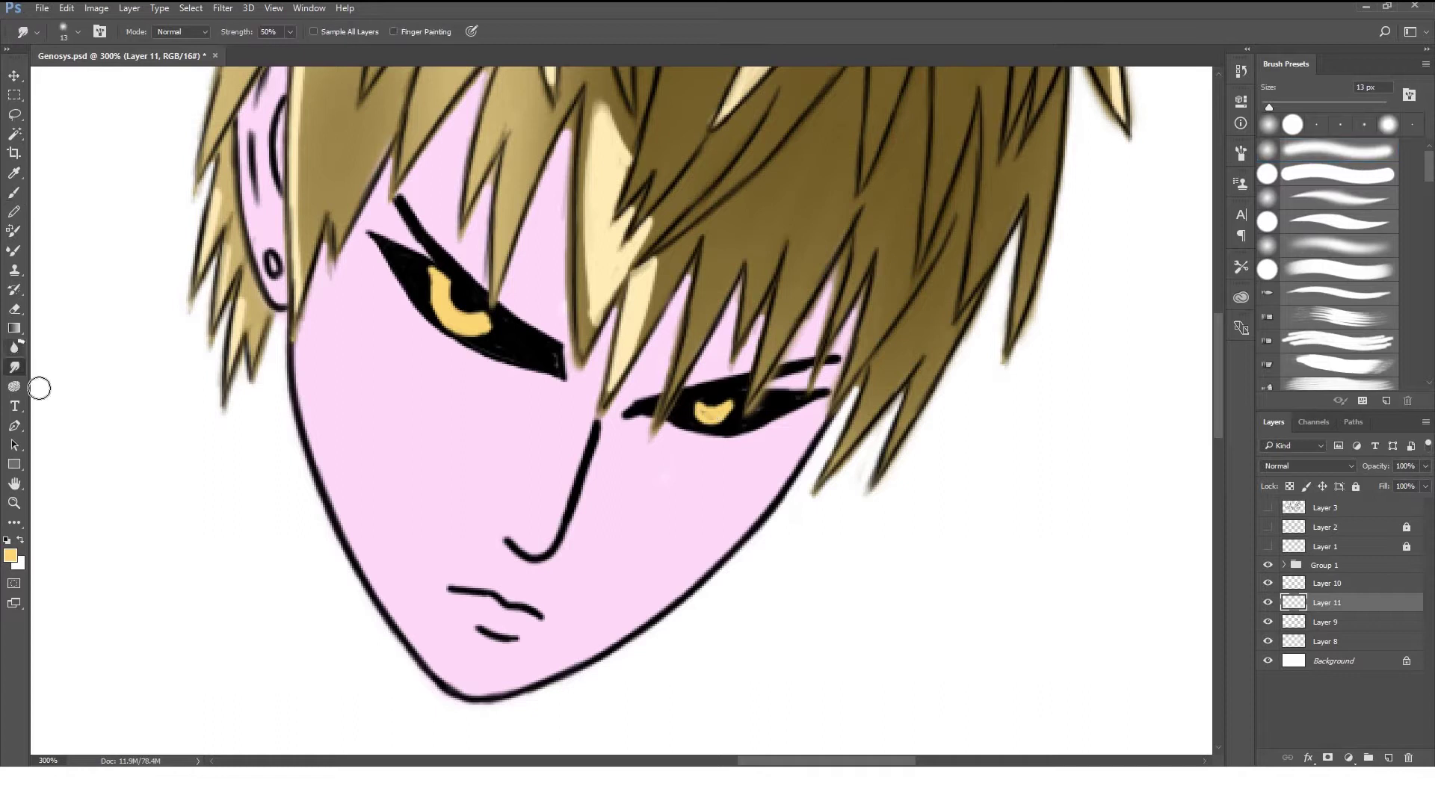
key("b")
left_click(10, 556)
left_click(625, 128)
key("2")
key("bracketright")
key("bracketright")
key("bracketright")
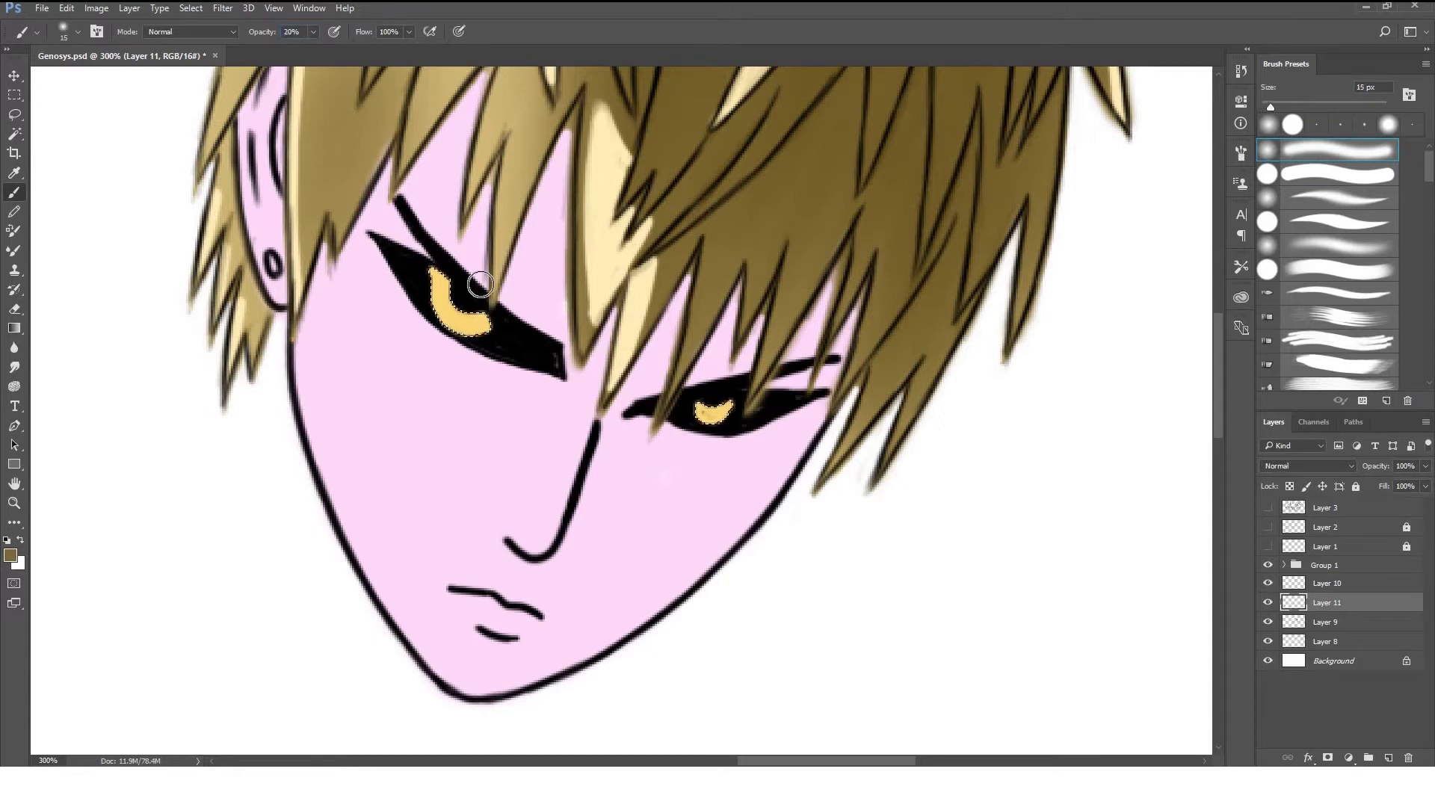
left_click_drag(438, 329, 478, 317)
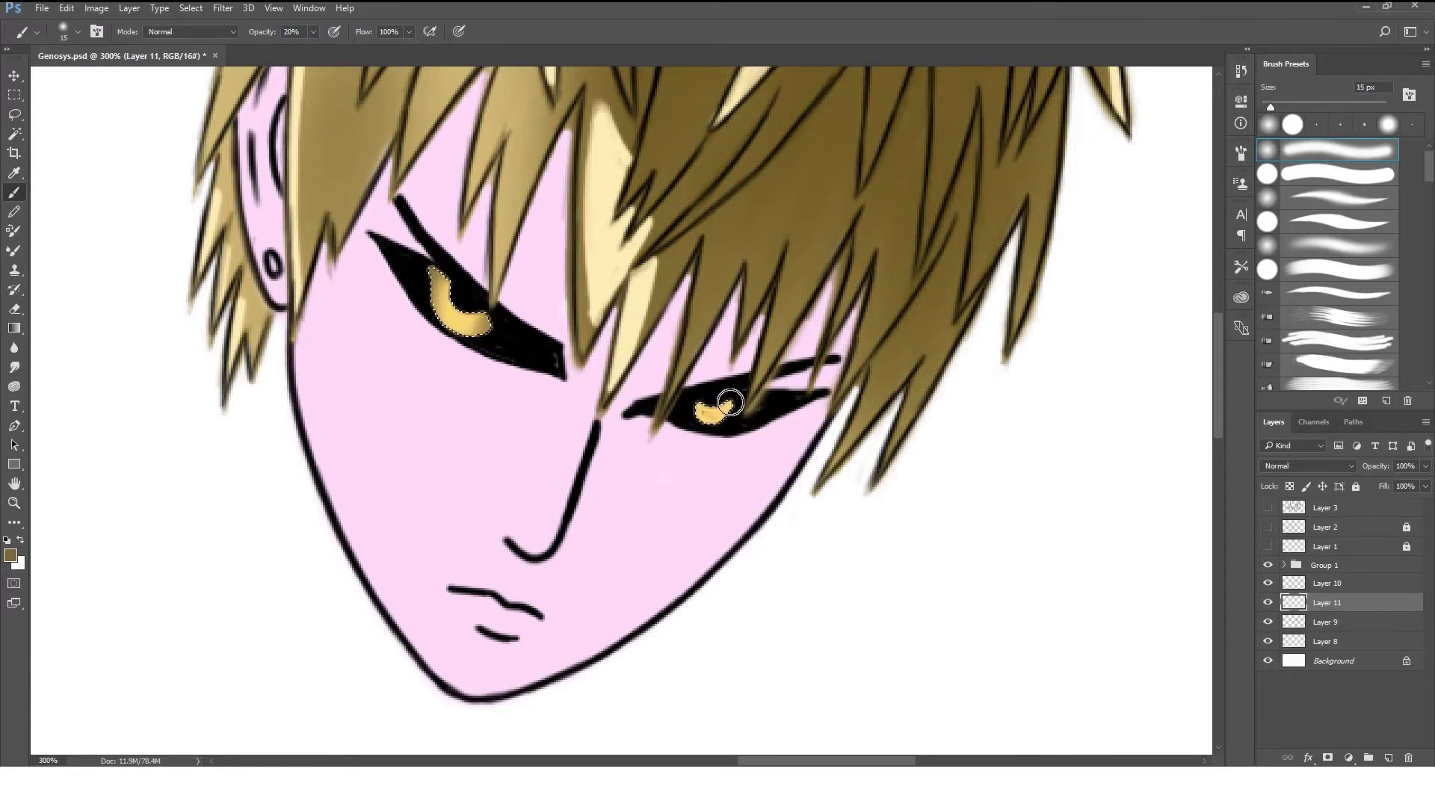
key("period")
key("0")
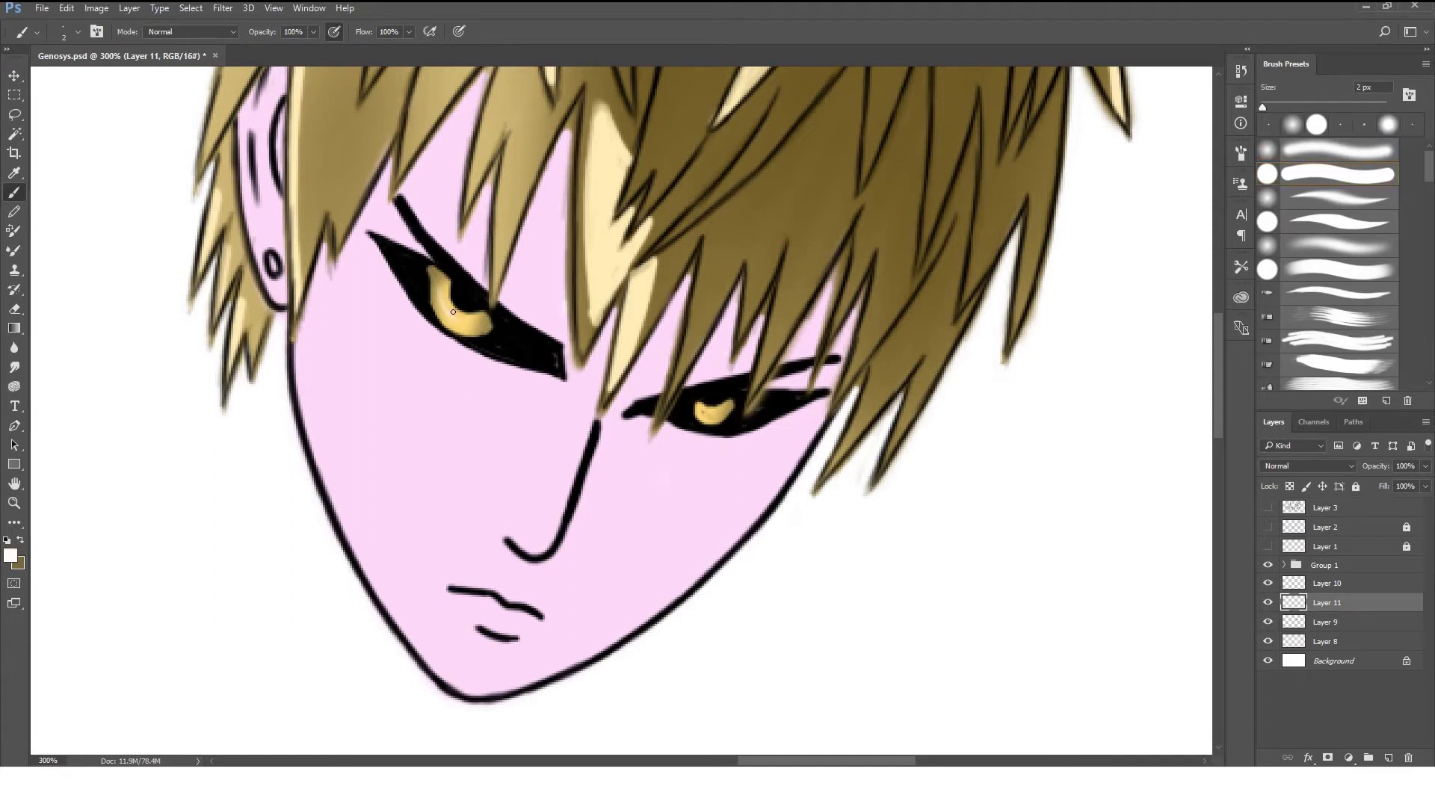
Show sketch Layers 1 and 2 briefly for reference, then hide them again.
key("ctrl+1")
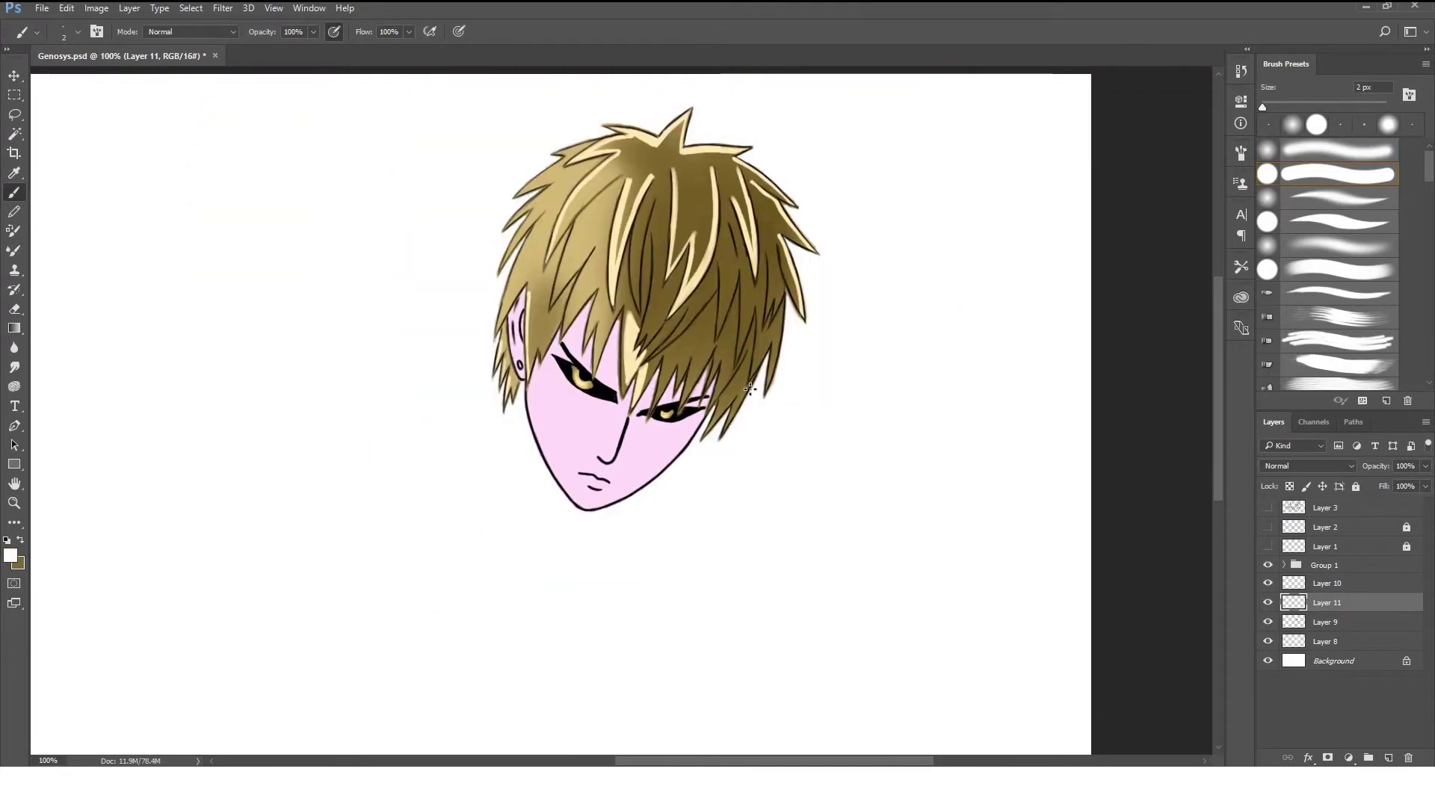
mouse_move(1268, 546)
left_mouse_down()
mouse_move(1266, 531)
mouse_move(1268, 547)
left_mouse_up()
left_click(1327, 583)
key("e")
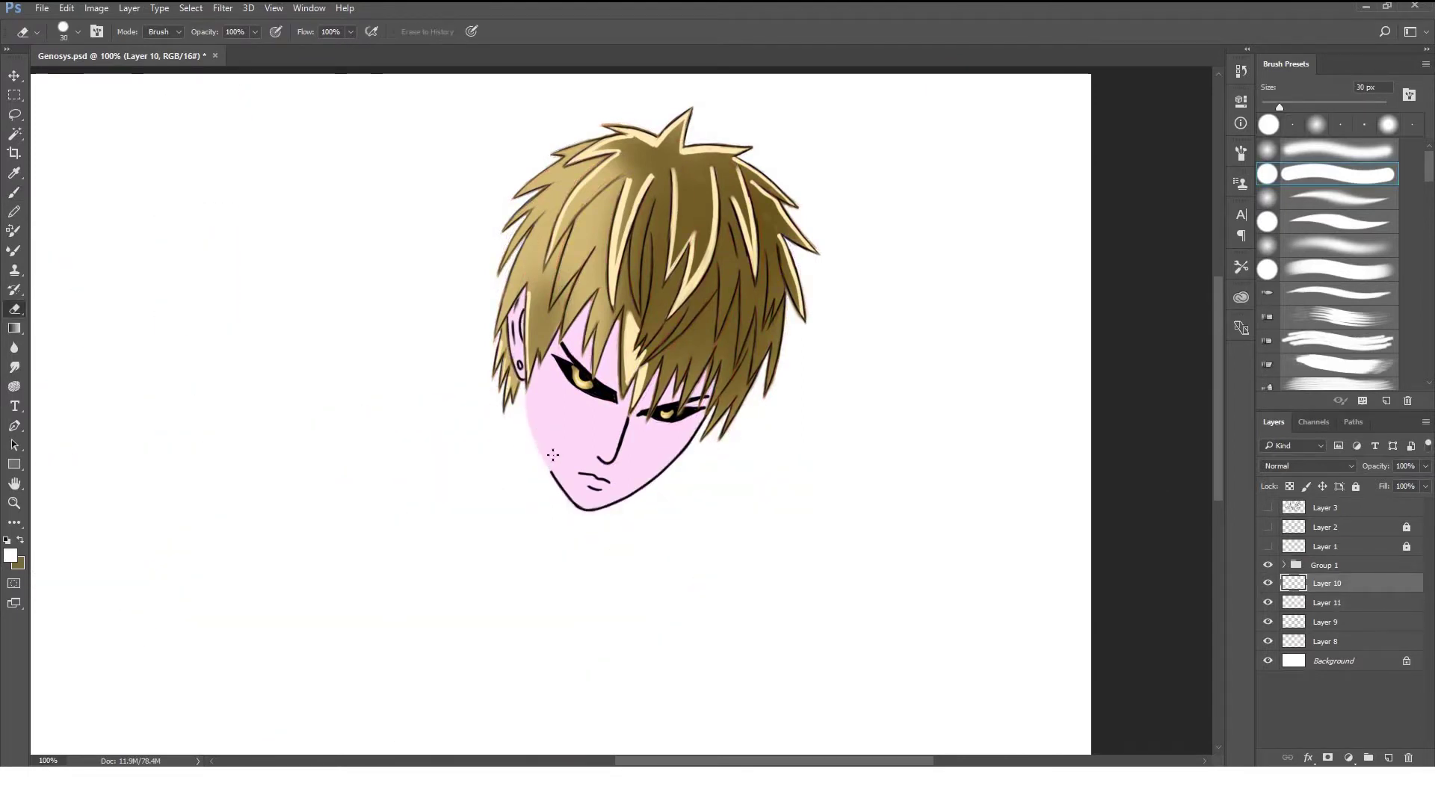
key("b")
Redraw the face's left outline in black from ear to chin with a 3 px brush, tidying with the Eraser.
key("ctrl+plus")
key("ctrl+plus")
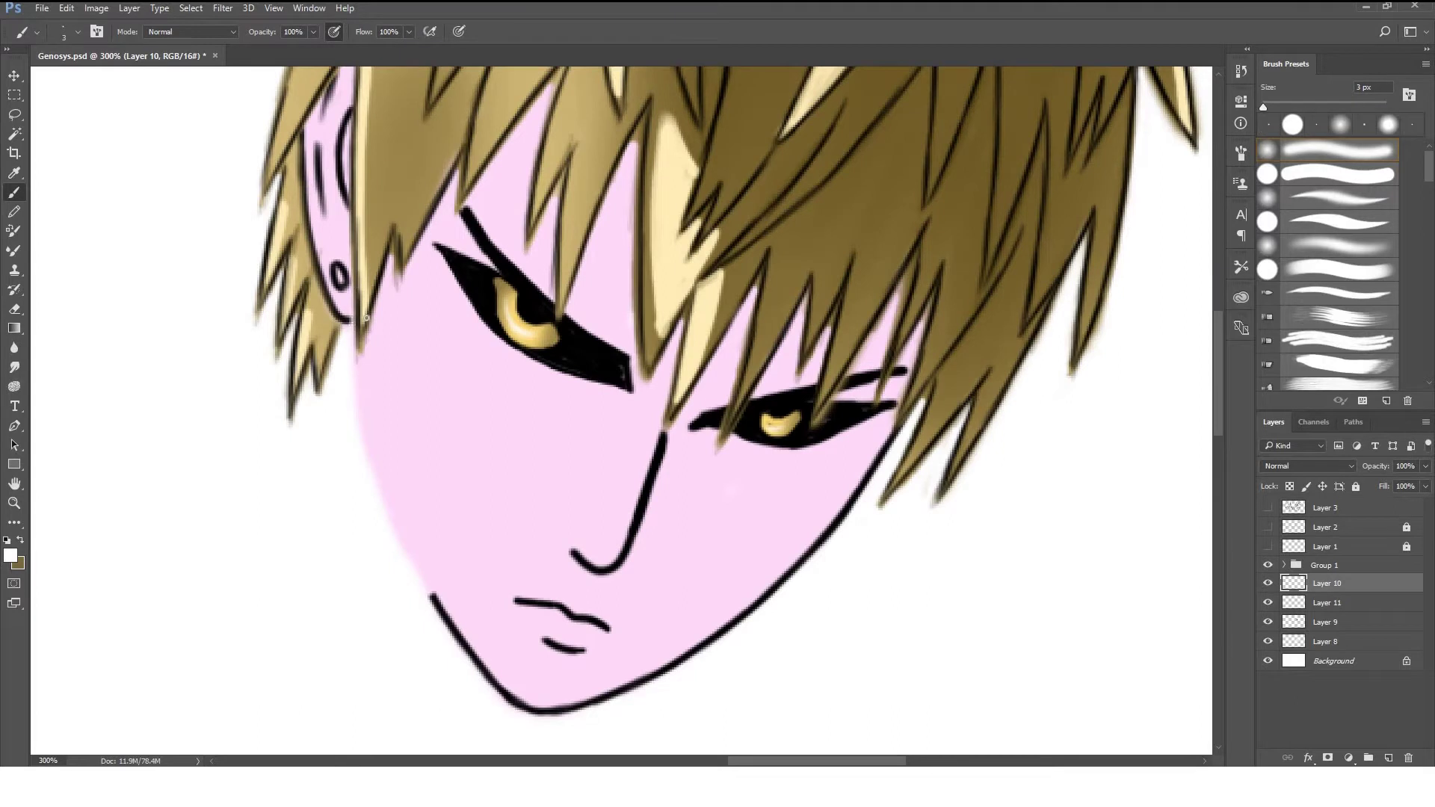
key("x")
left_click_drag(351, 323, 437, 602)
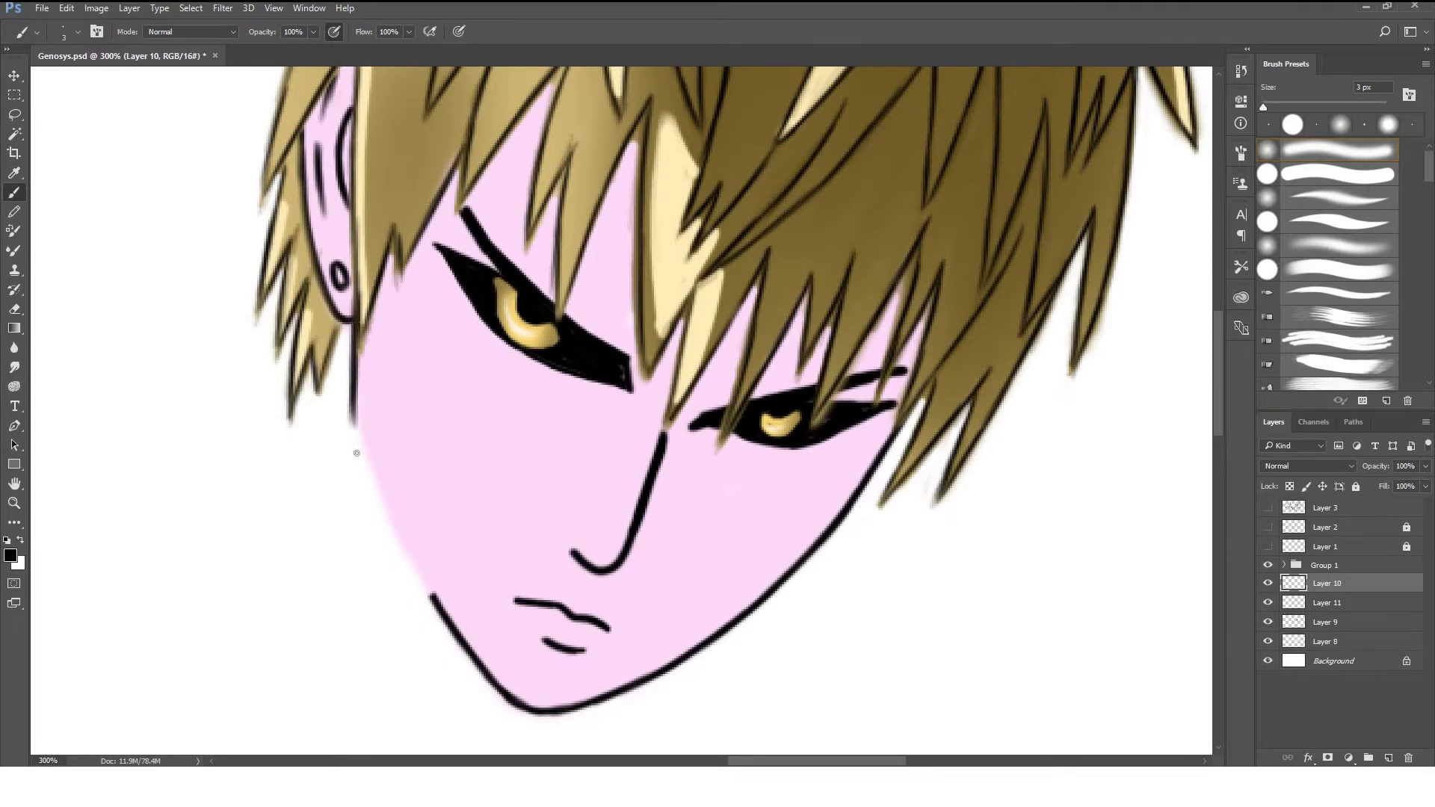
key("e")
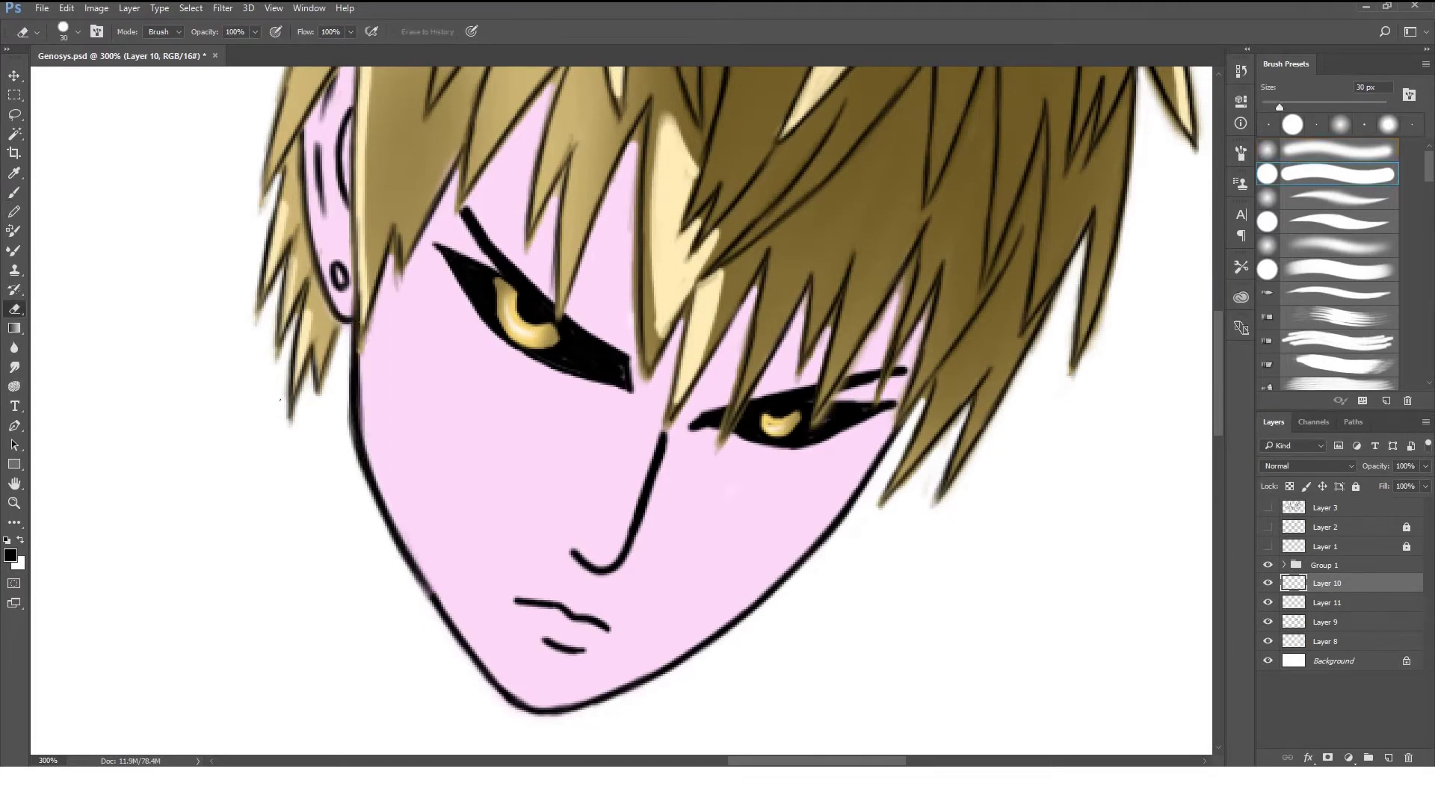
left_click_drag(370, 394, 373, 457)
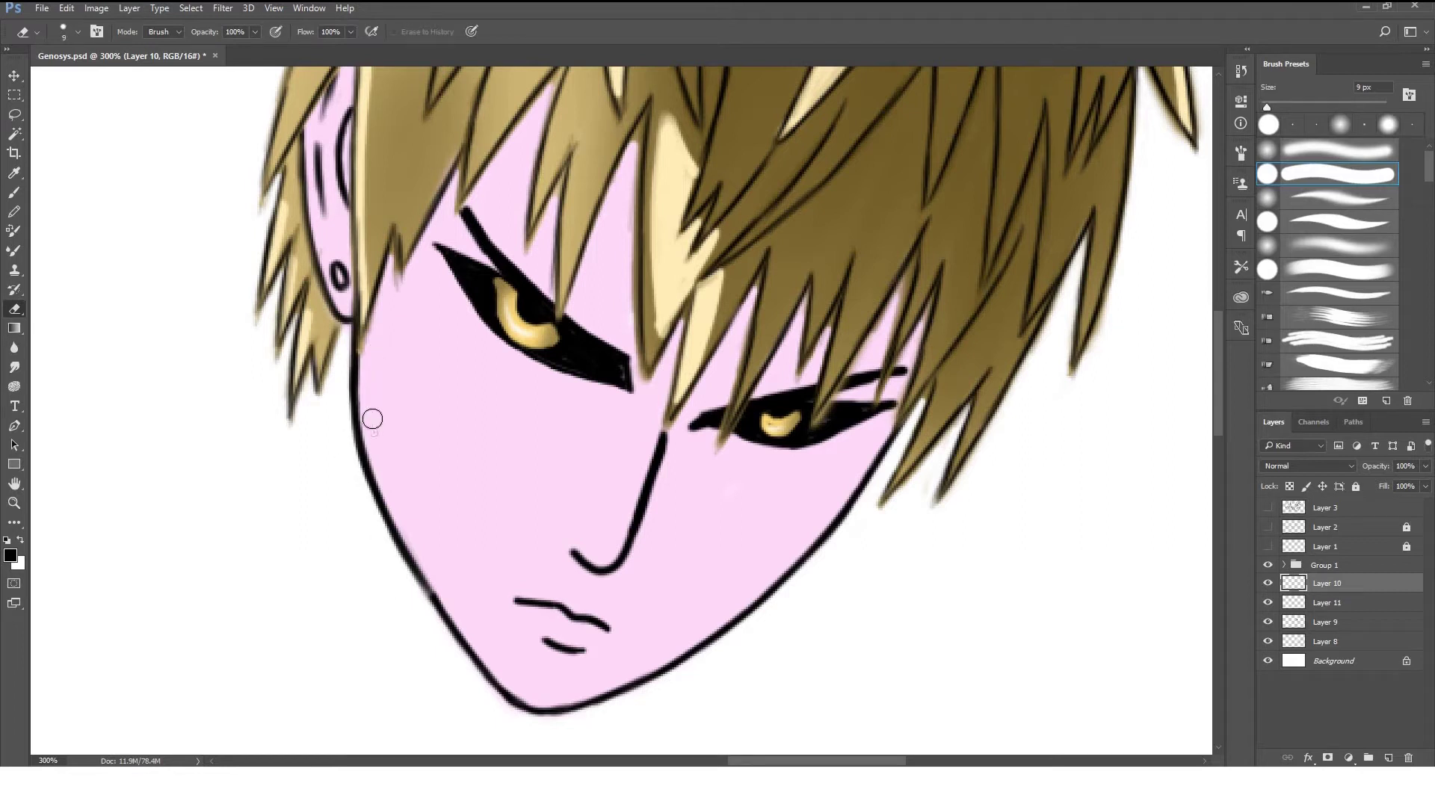
key("b")
left_click_drag(414, 576, 465, 625)
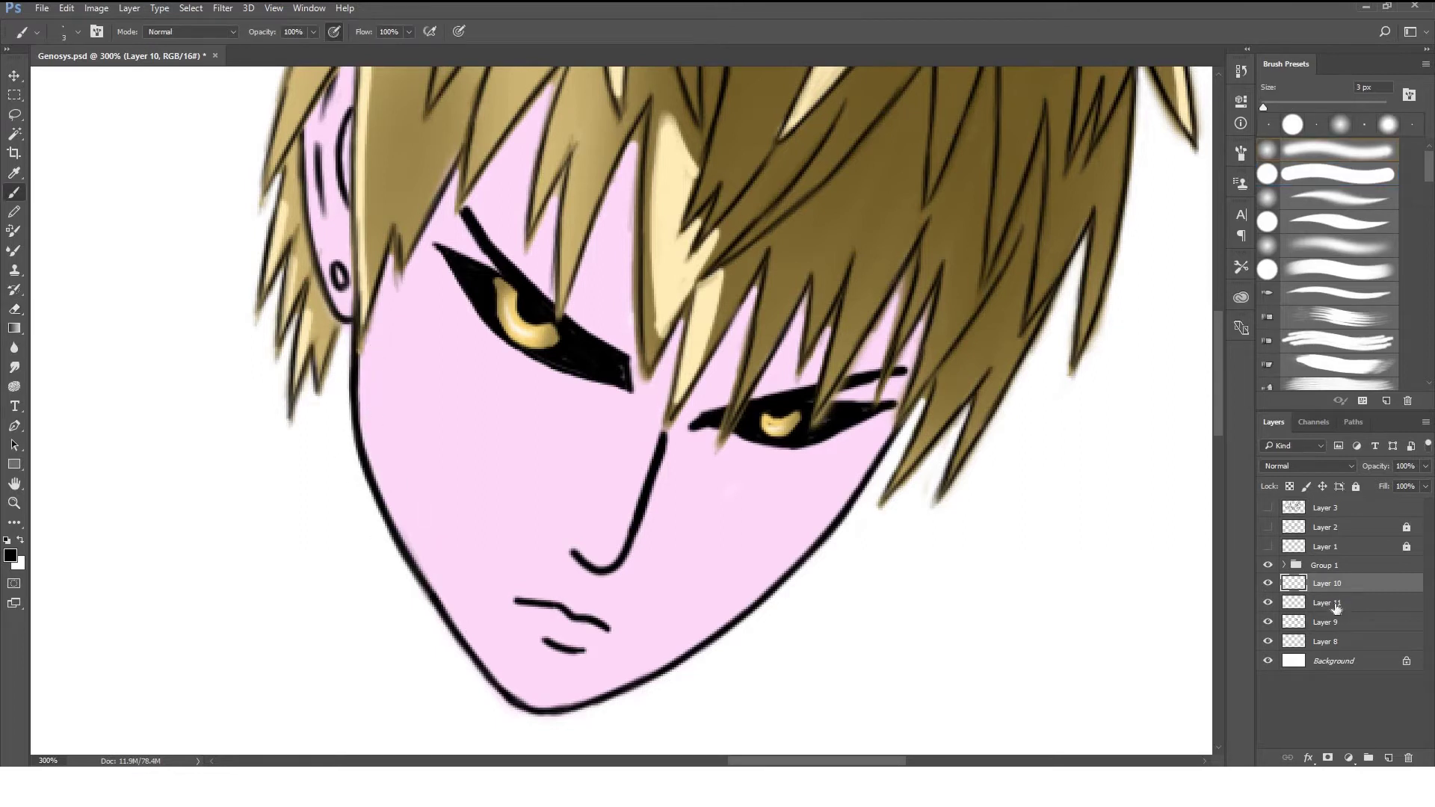
left_click(1338, 642)
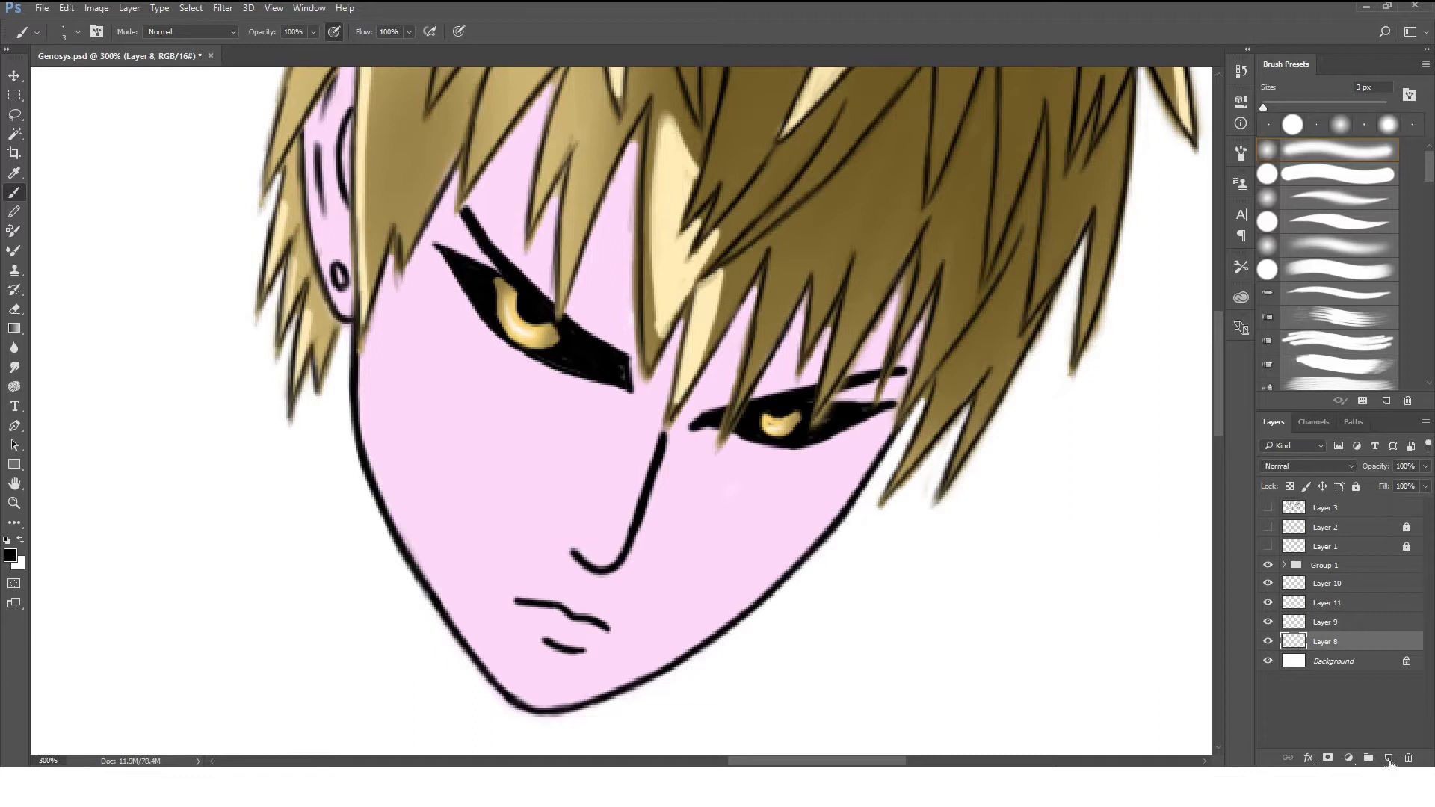
Paint a black shadow over the face's right half on a layer clipped to Layer 8, at 73% opacity.
left_click(1389, 759)
key("ctrl+alt+g")
left_click(1338, 175)
mouse_move(729, 374)
left_mouse_down()
mouse_move(650, 628)
mouse_move(875, 322)
mouse_move(673, 650)
left_mouse_up()
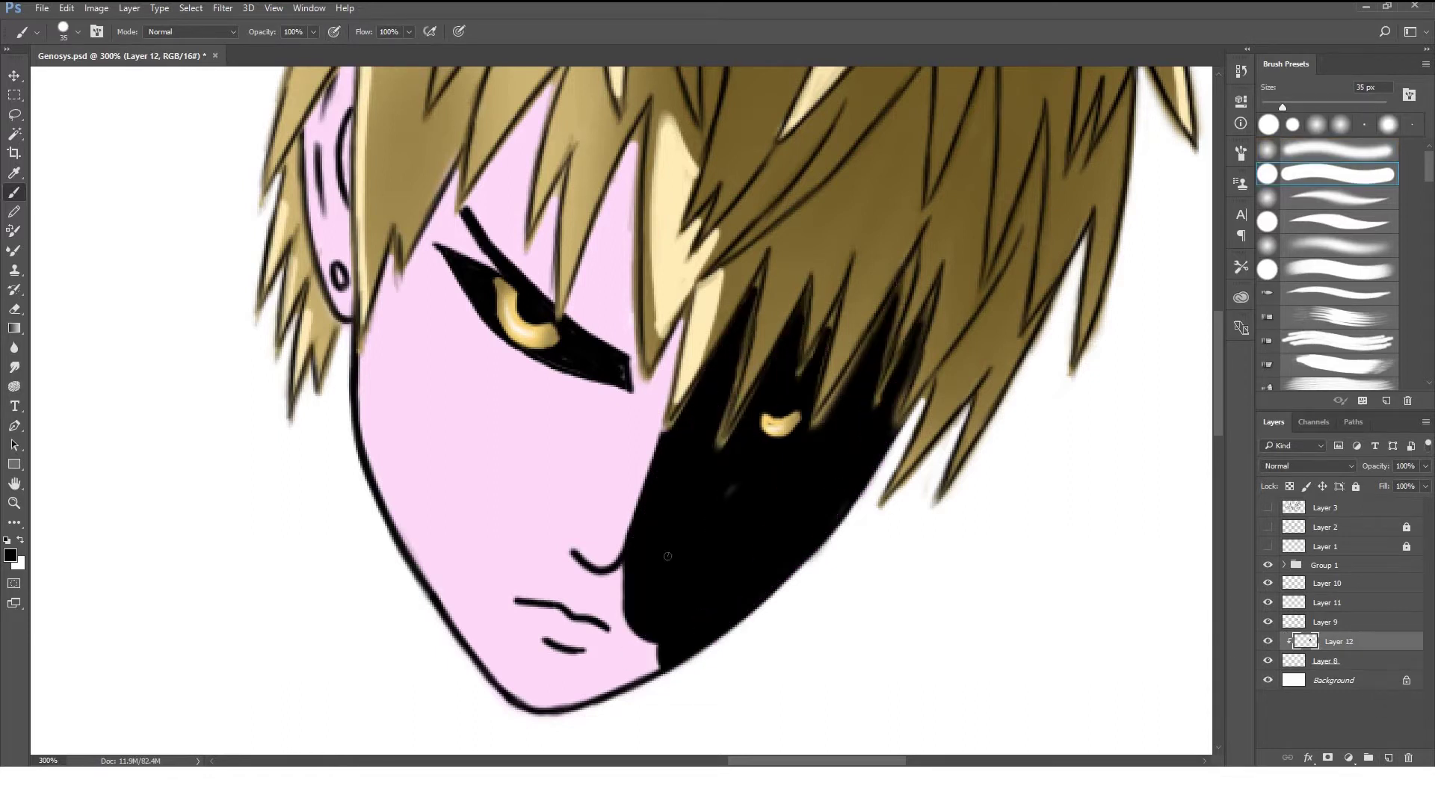
left_click_drag(668, 556, 549, 699)
left_click_drag(1381, 470, 1377, 469)
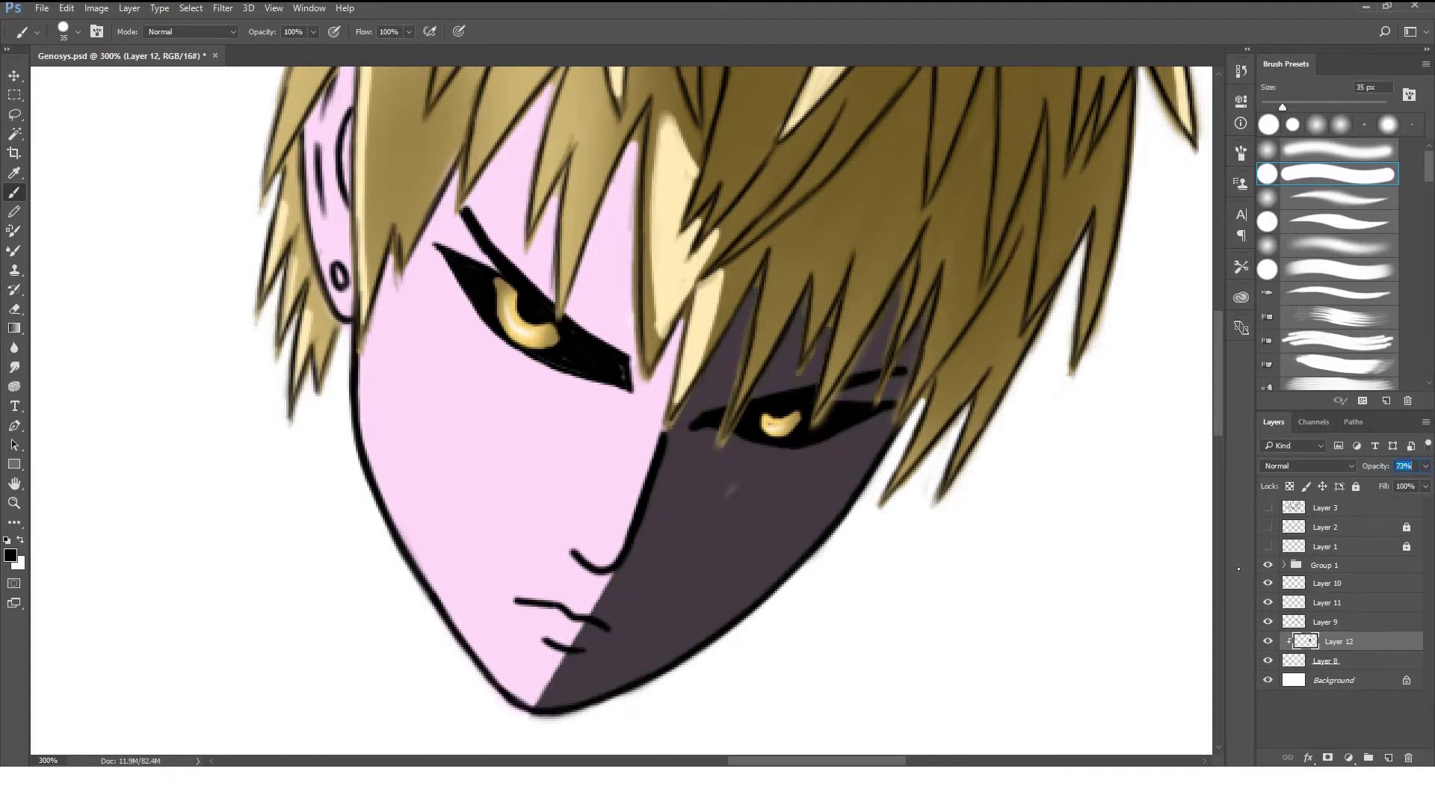
On a new clipped layer below the shadow, draw and fill a solid black nose shadow.
key("ctrl+shift+alt+n")
key("bracketleft")
key("bracketleft")
key("bracketleft")
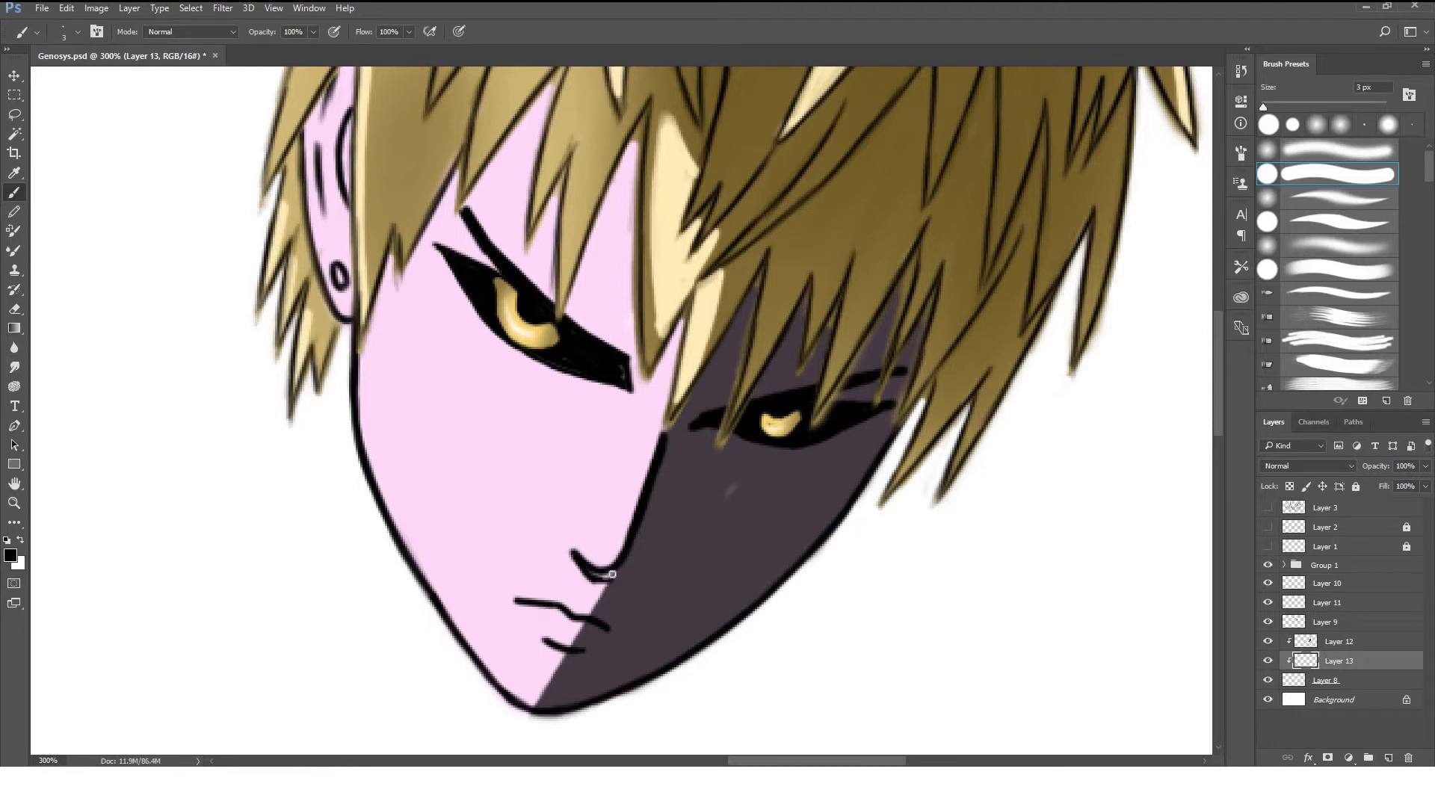
mouse_move(602, 583)
left_mouse_down()
mouse_move(693, 527)
mouse_move(703, 415)
left_mouse_up()
key("bracketright")
key("bracketright")
key("ctrl+plus")
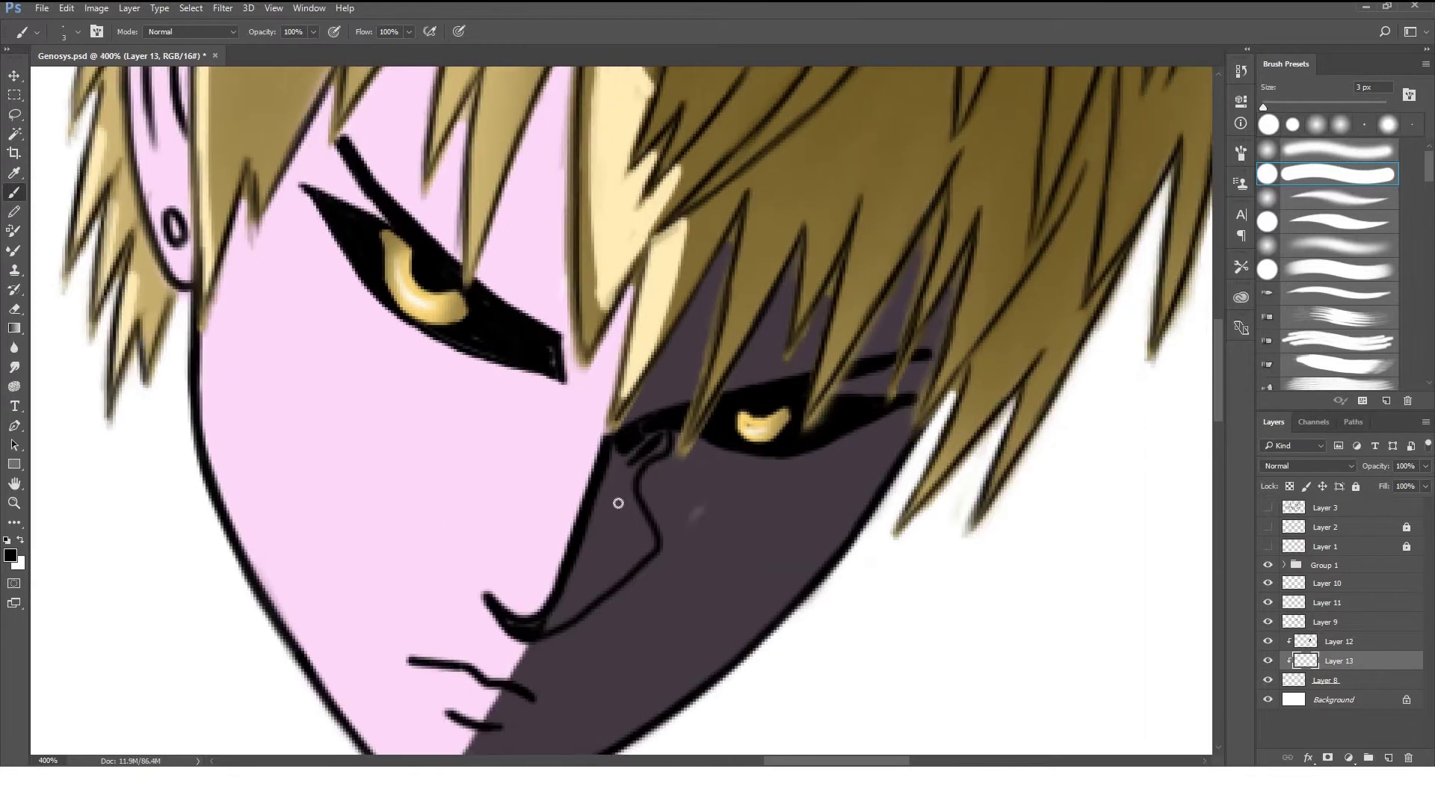
mouse_move(606, 447)
left_mouse_down()
mouse_move(548, 609)
mouse_move(590, 576)
mouse_move(608, 488)
left_mouse_up()
Erase the excess shadow near the chin on Layer 12.
left_click(1372, 644)
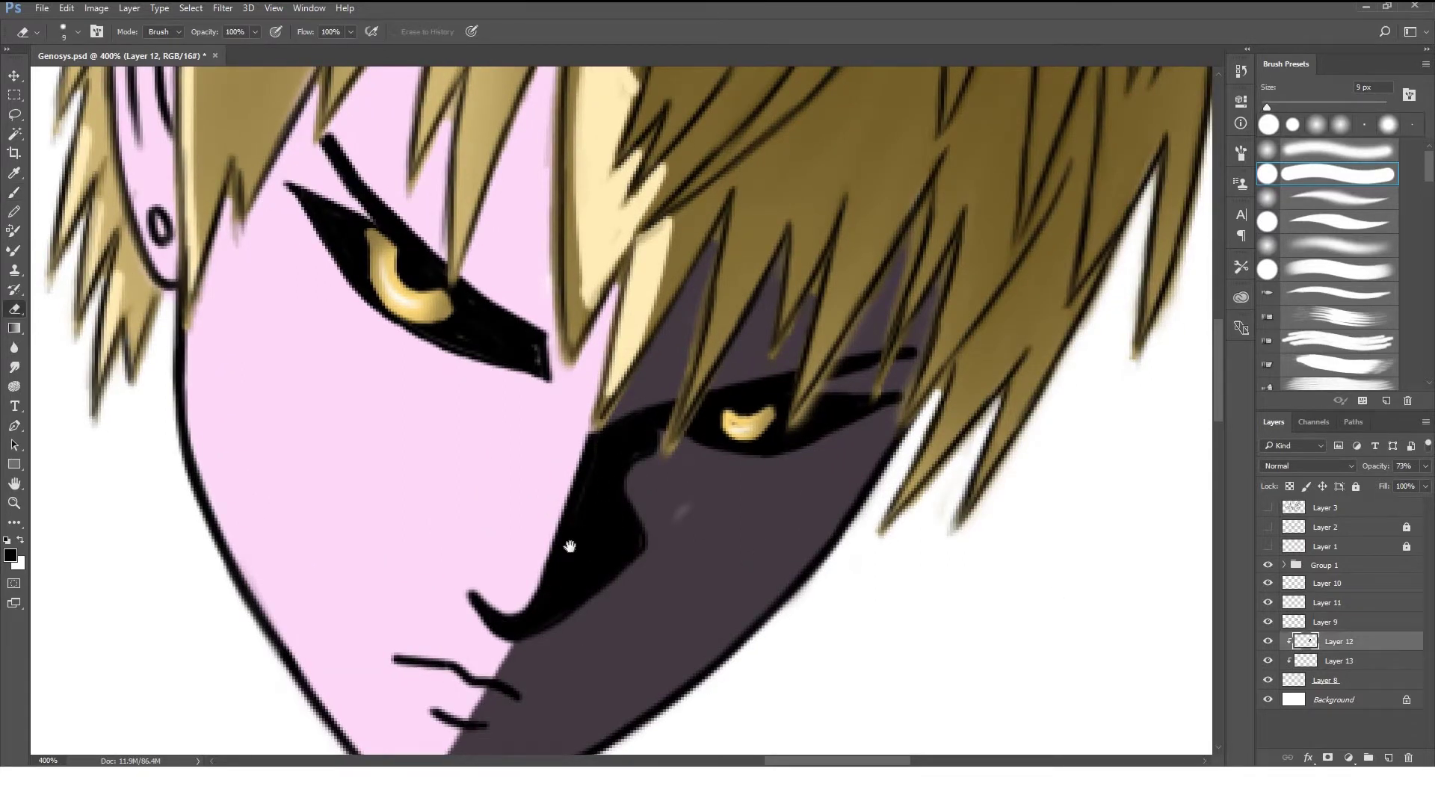
scroll(568, 545, "down", 3)
key("e")
key("b")
key("e")
left_click_drag(452, 656, 422, 718)
key("ctrl+minus")
key("ctrl+minus")
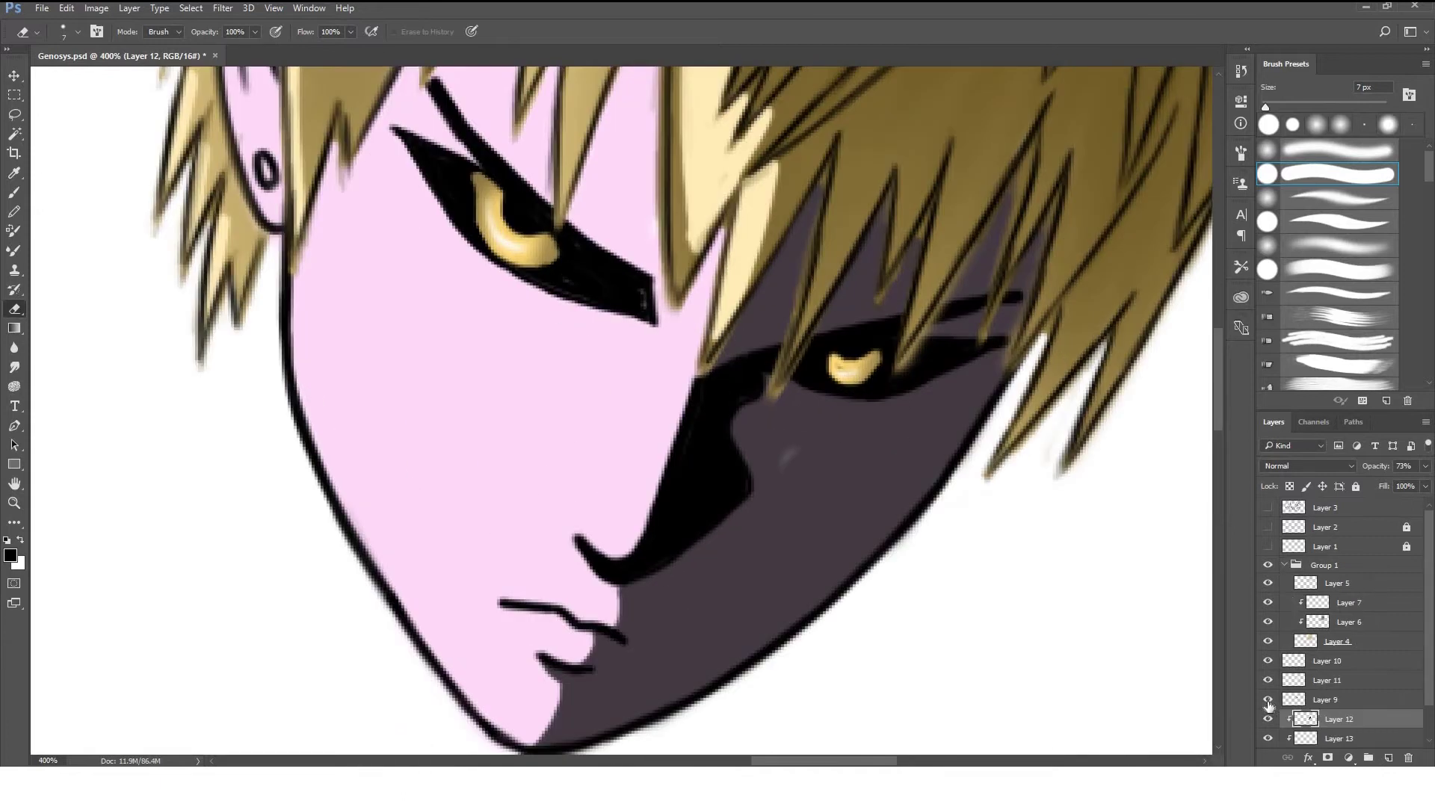
Trim Layer 4's hair strand tips over the shadowed face and right eye with a 3 px eraser.
left_click(1387, 644)
key("ctrl+plus")
key("[")
key("[")
key("[")
mouse_move(765, 362)
left_mouse_down()
mouse_move(766, 481)
mouse_move(729, 524)
left_mouse_up()
left_click_drag(890, 285, 885, 385)
left_click_drag(1058, 200, 893, 486)
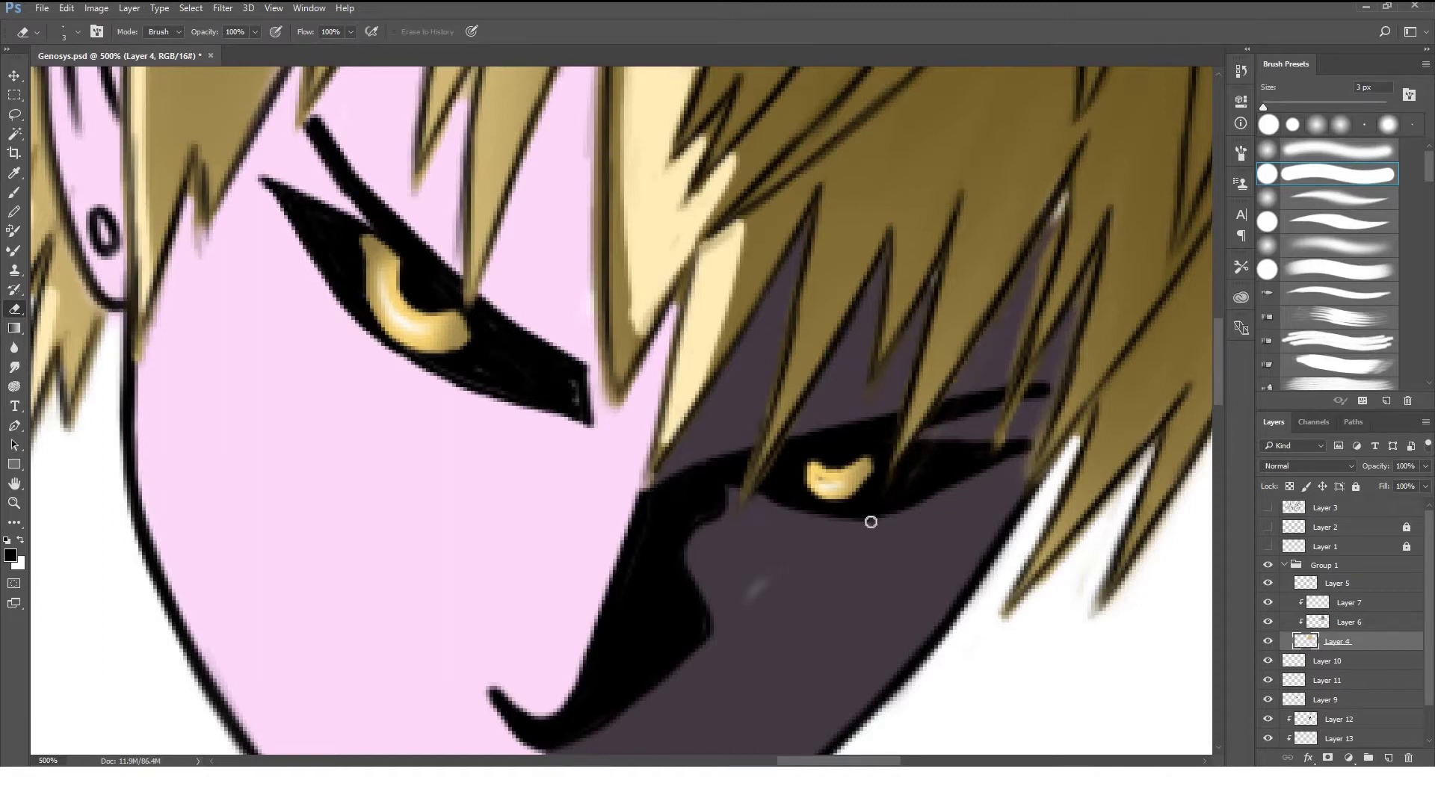
mouse_move(1044, 275)
left_mouse_down()
mouse_move(1019, 321)
mouse_move(1019, 404)
mouse_move(1048, 397)
mouse_move(1052, 482)
left_mouse_up()
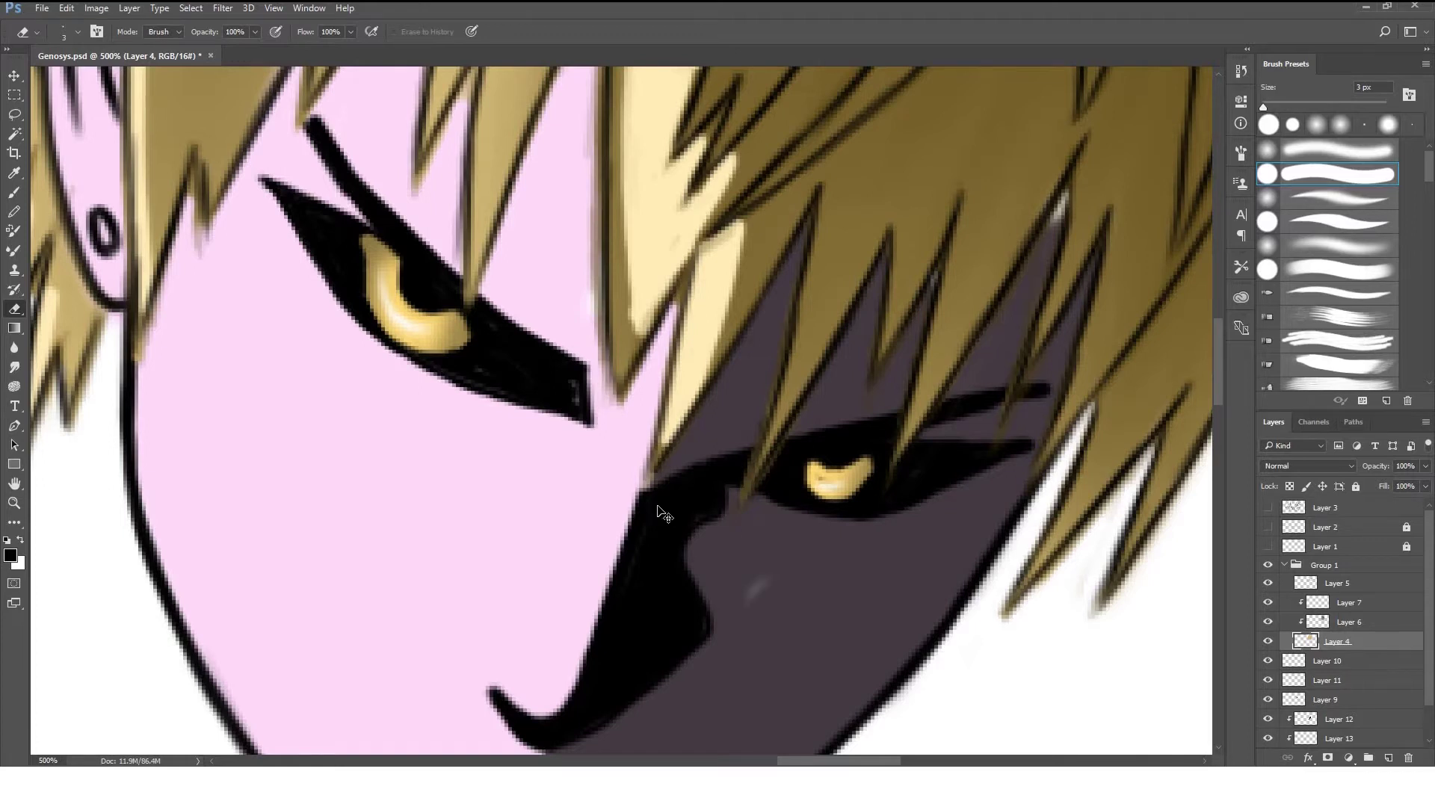
scroll(449, 523, "up", 3)
left_click_drag(679, 223, 664, 429)
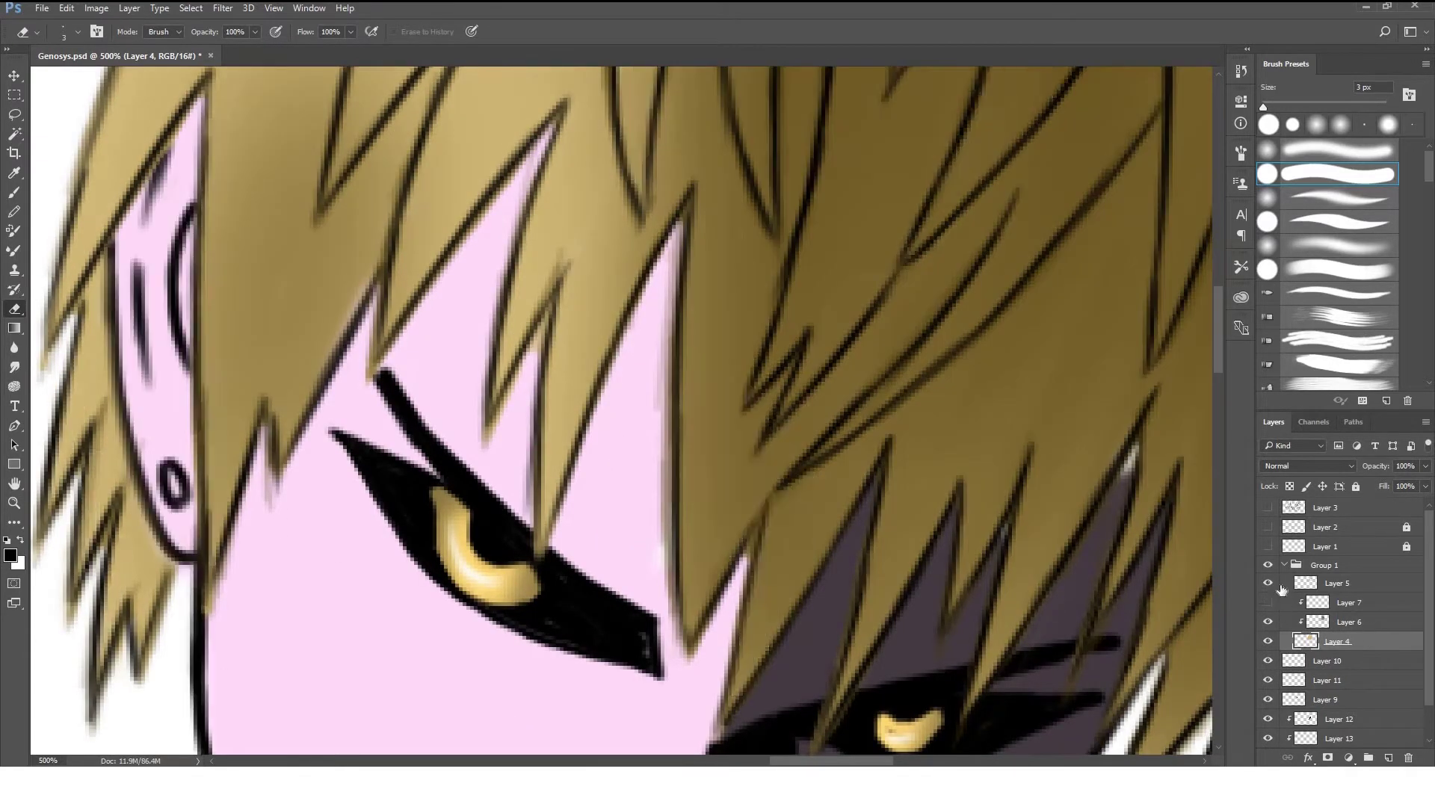
Erase stray paint along Layer 5's hair edge, then collapse Group 1.
left_click(1338, 583)
left_click_drag(656, 346, 656, 551)
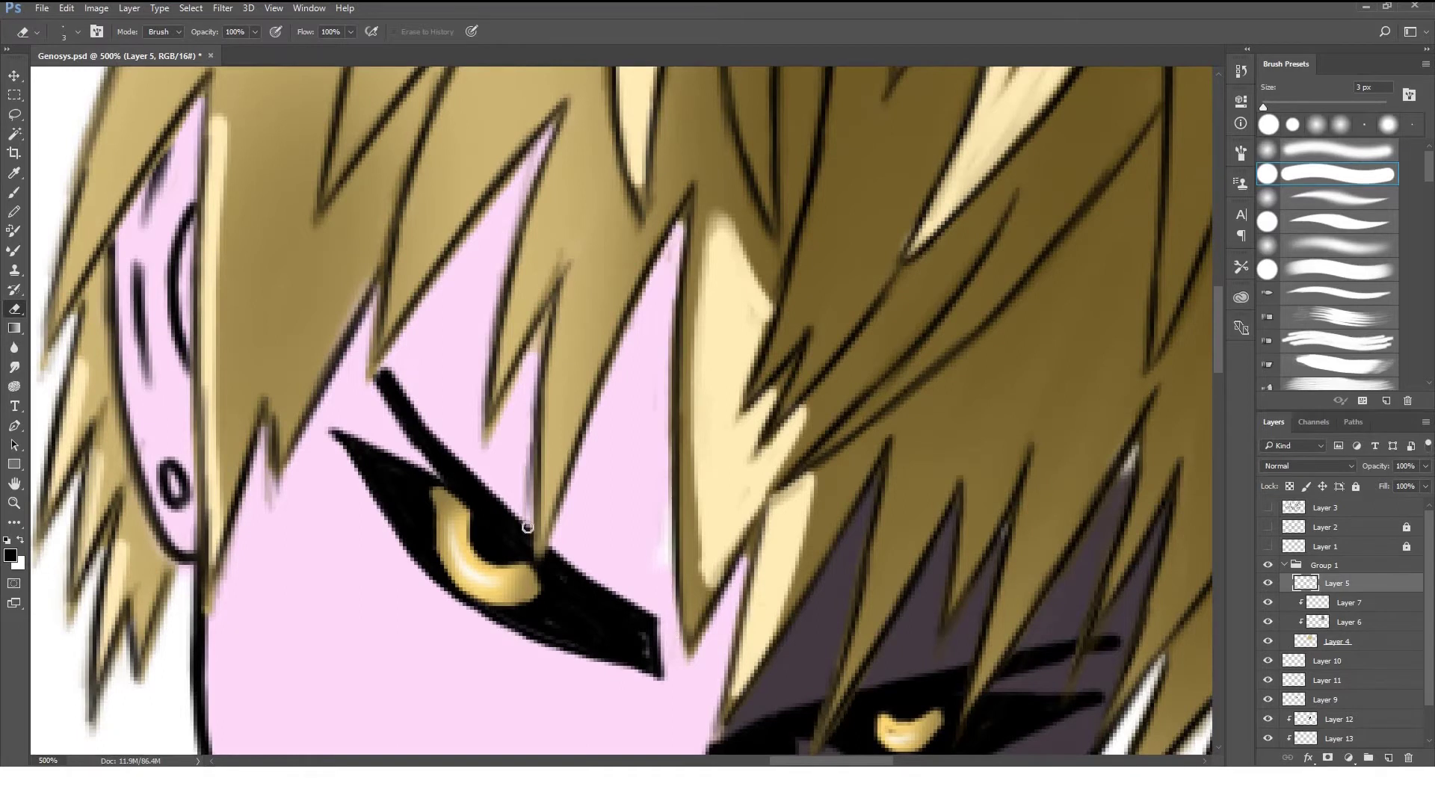
left_click_drag(527, 449, 467, 306)
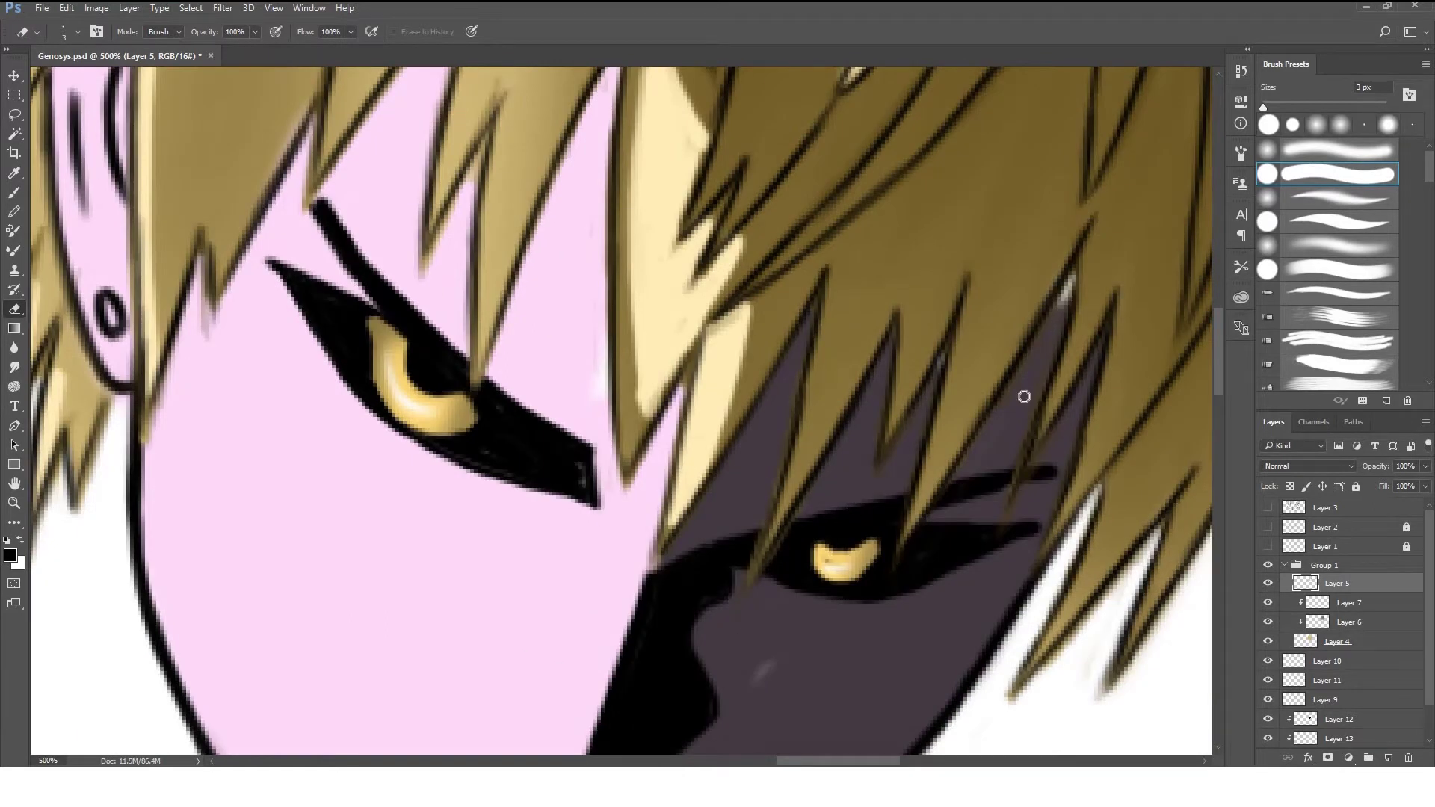
left_click(1368, 642)
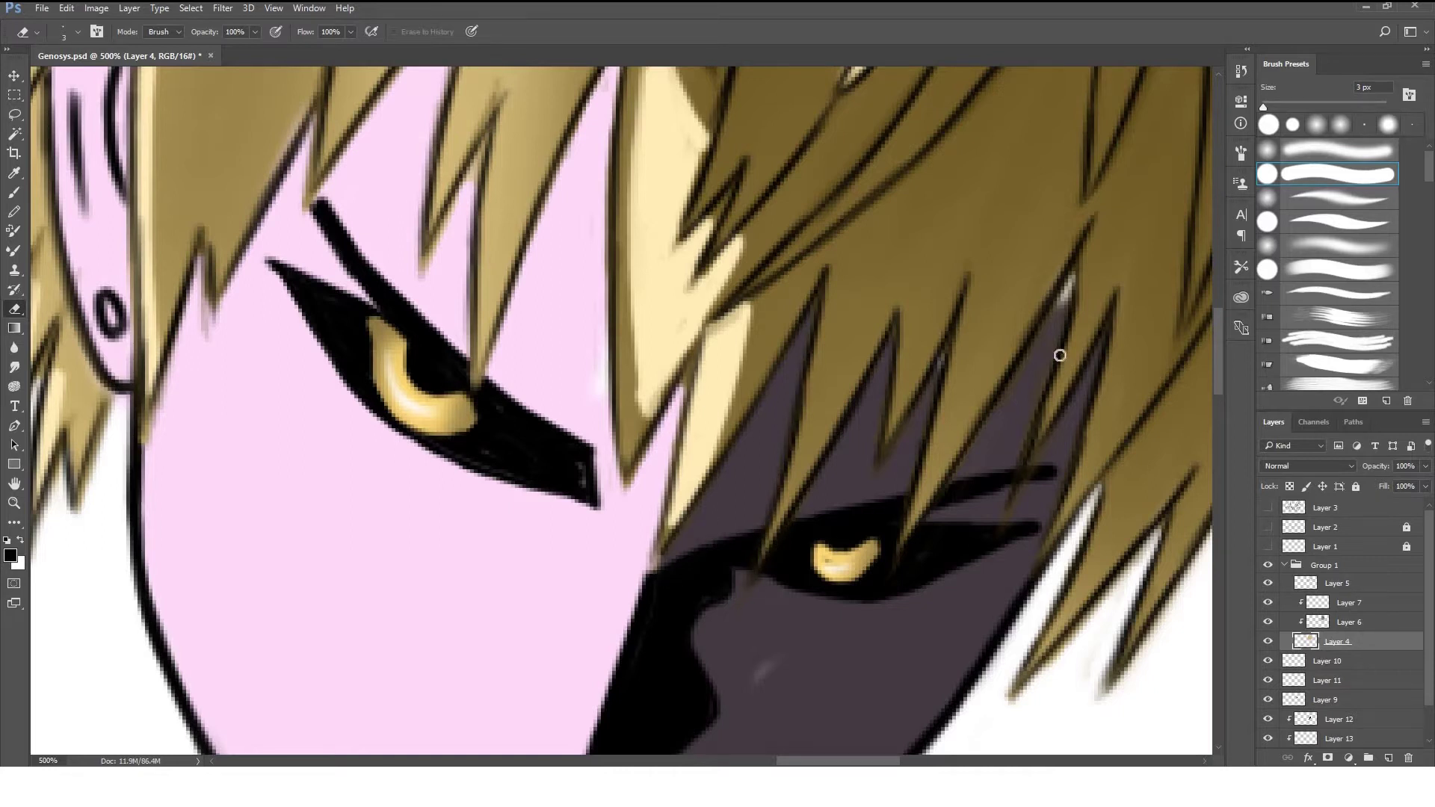
key("bracketright")
key("bracketright")
key("bracketright")
key("alt+bracketright")
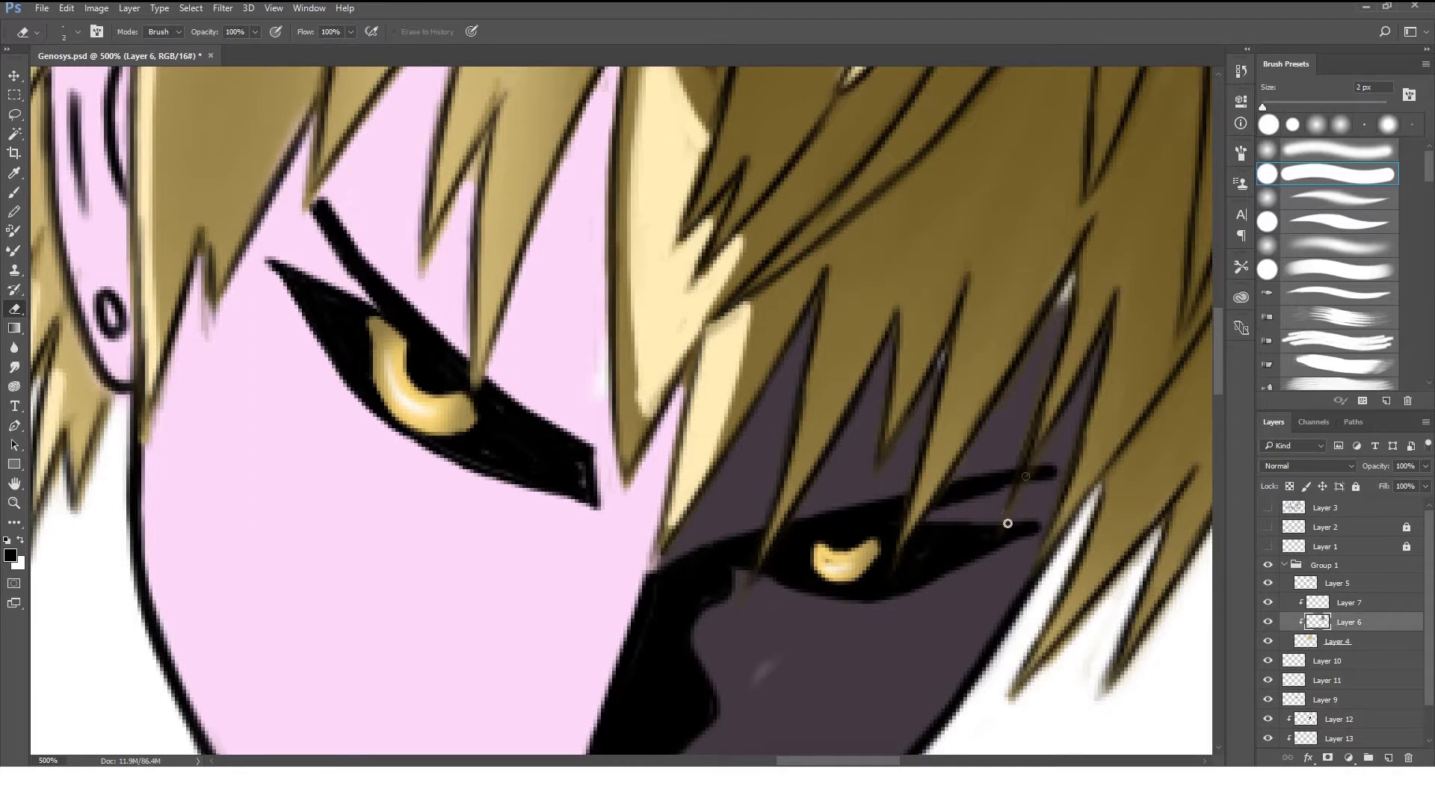
key("alt+bracketright")
key("alt+bracketright")
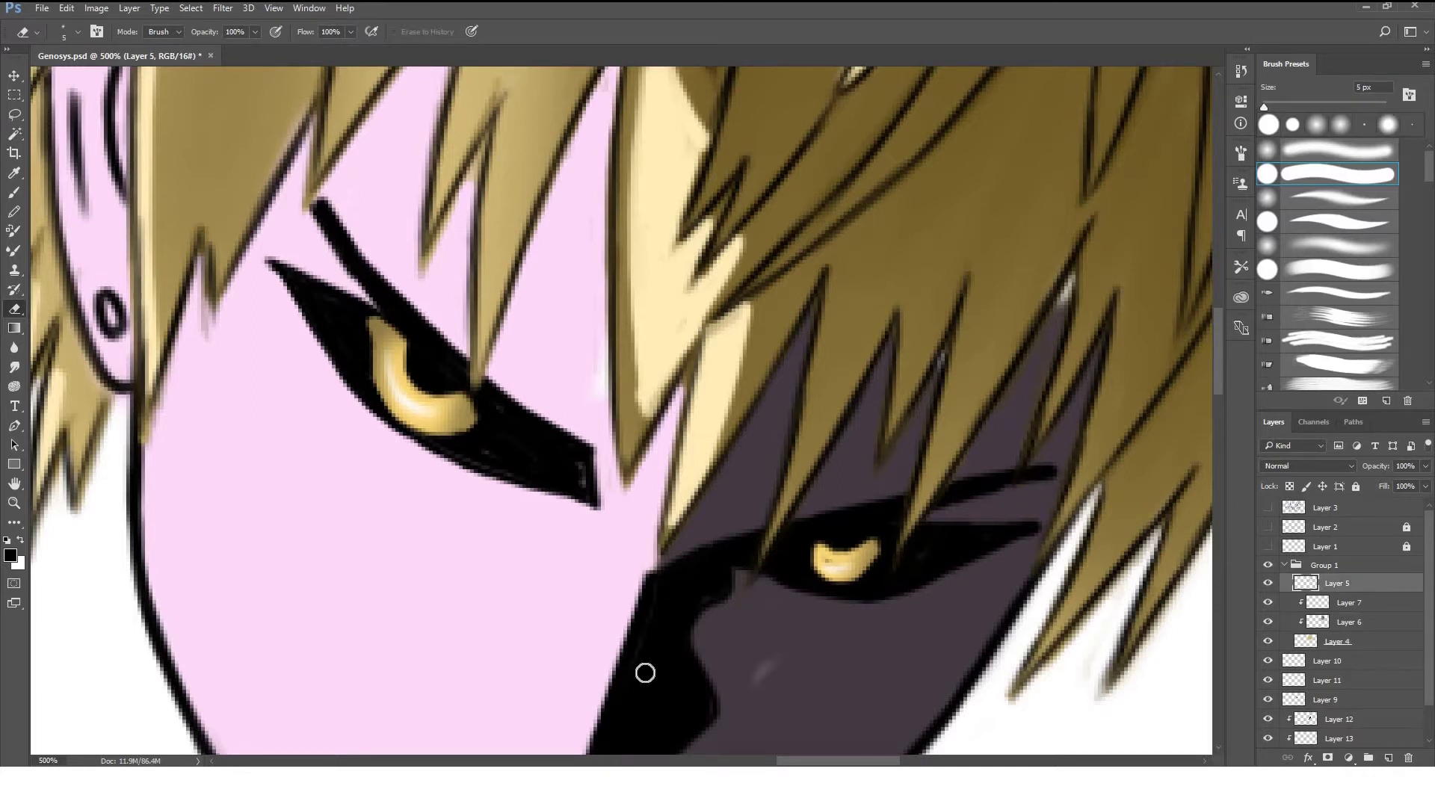
left_click(1285, 565)
Group face Layers 8–13 into Group 2 and add an empty Layer 14.
left_click(1338, 679)
key("b")
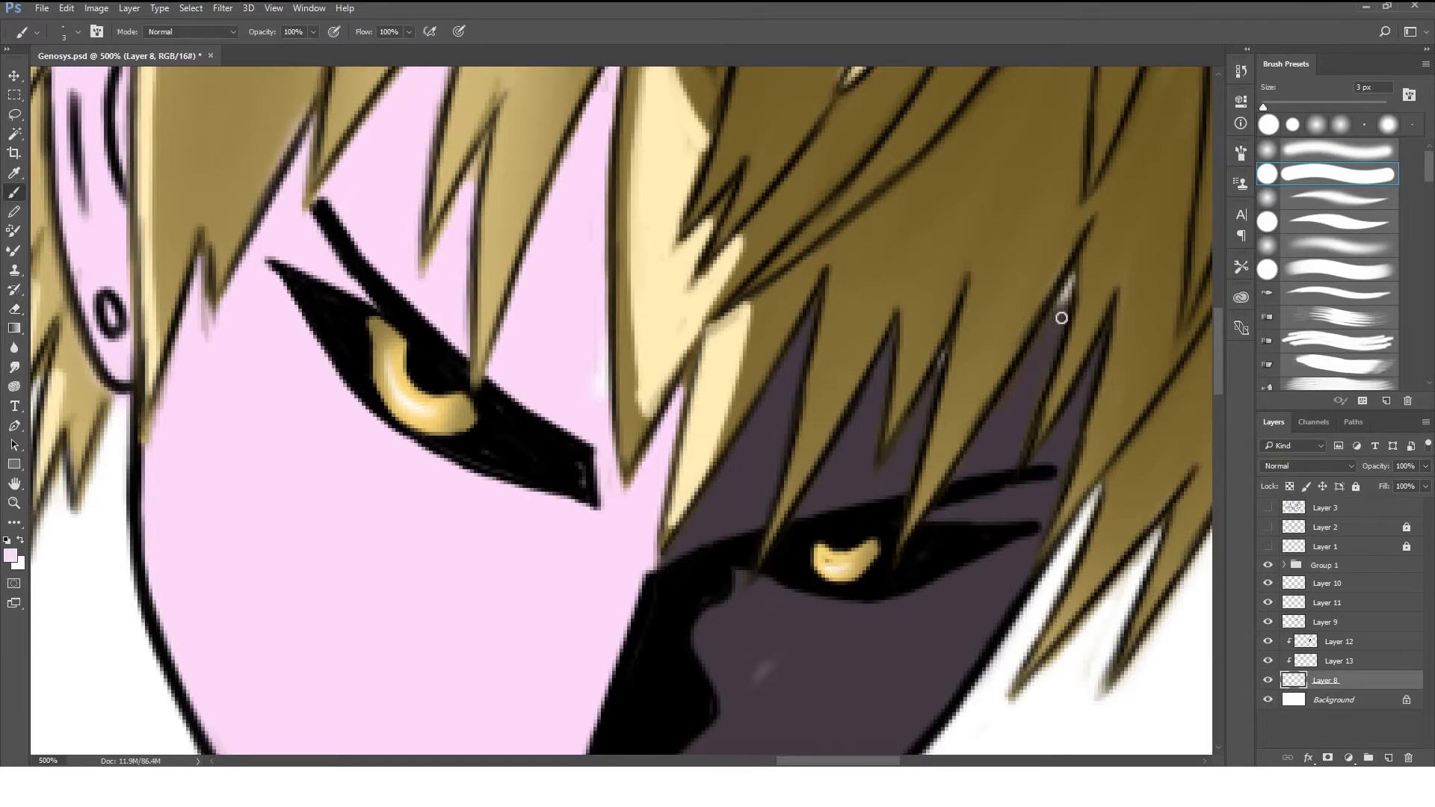
key("ctrl+minus")
key("ctrl+minus")
key("ctrl+minus")
key("ctrl+minus")
key("ctrl+minus")
key("ctrl+minus")
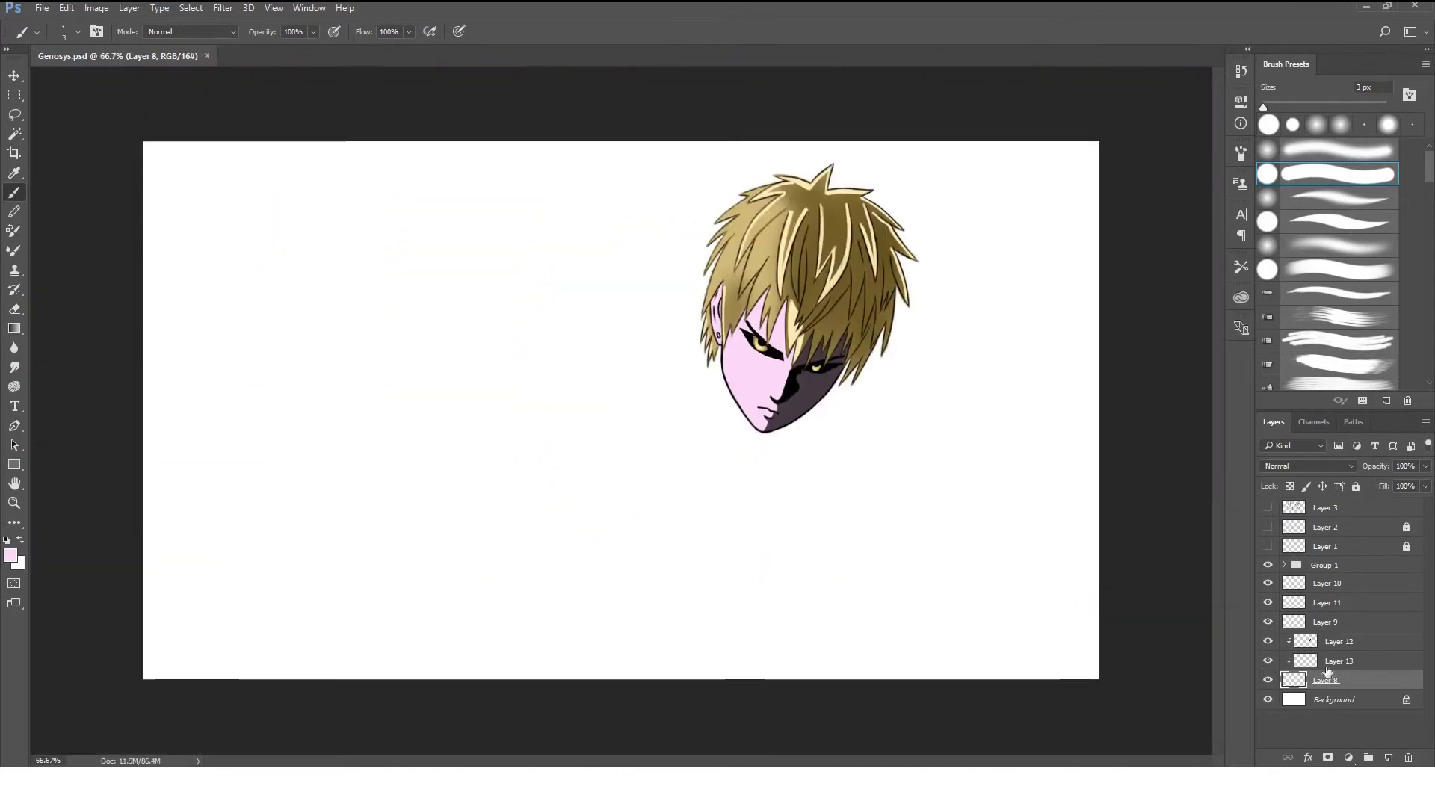
left_click(1346, 583, "shift")
key("ctrl+g")
left_click(1389, 758)
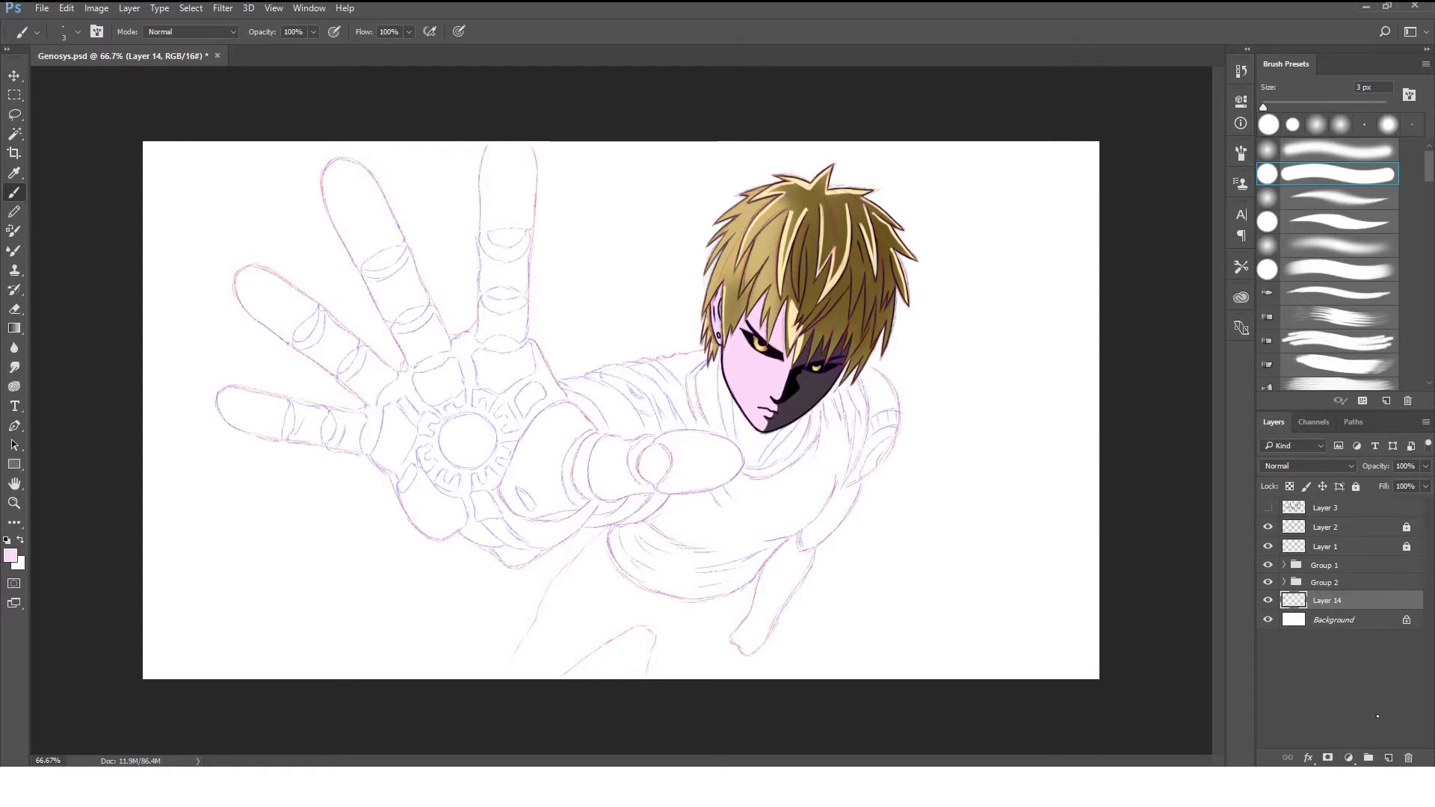
Set the foreground colour to pale cream fff2da.
left_click(11, 555)
left_click_drag(493, 323, 492, 306)
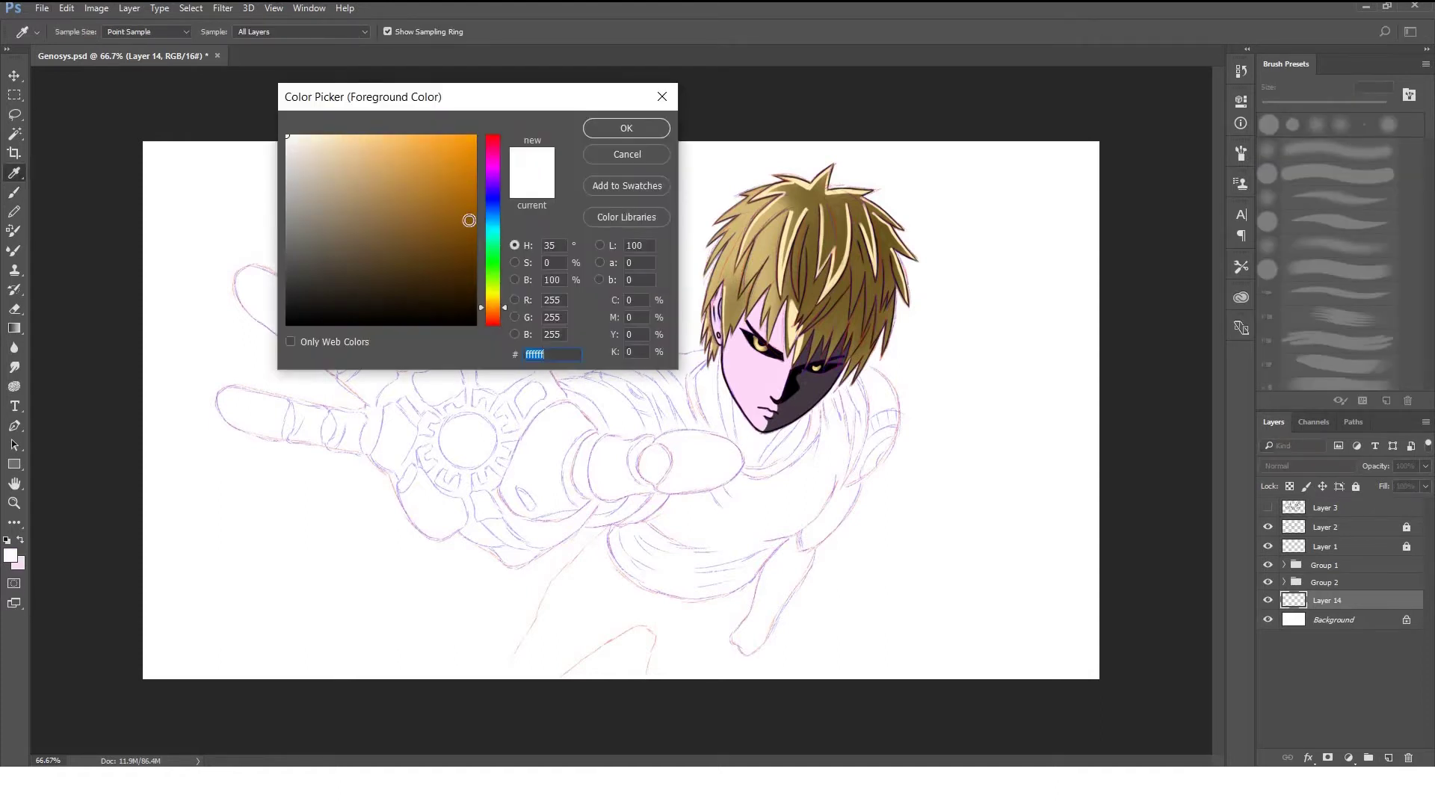
left_click(320, 134)
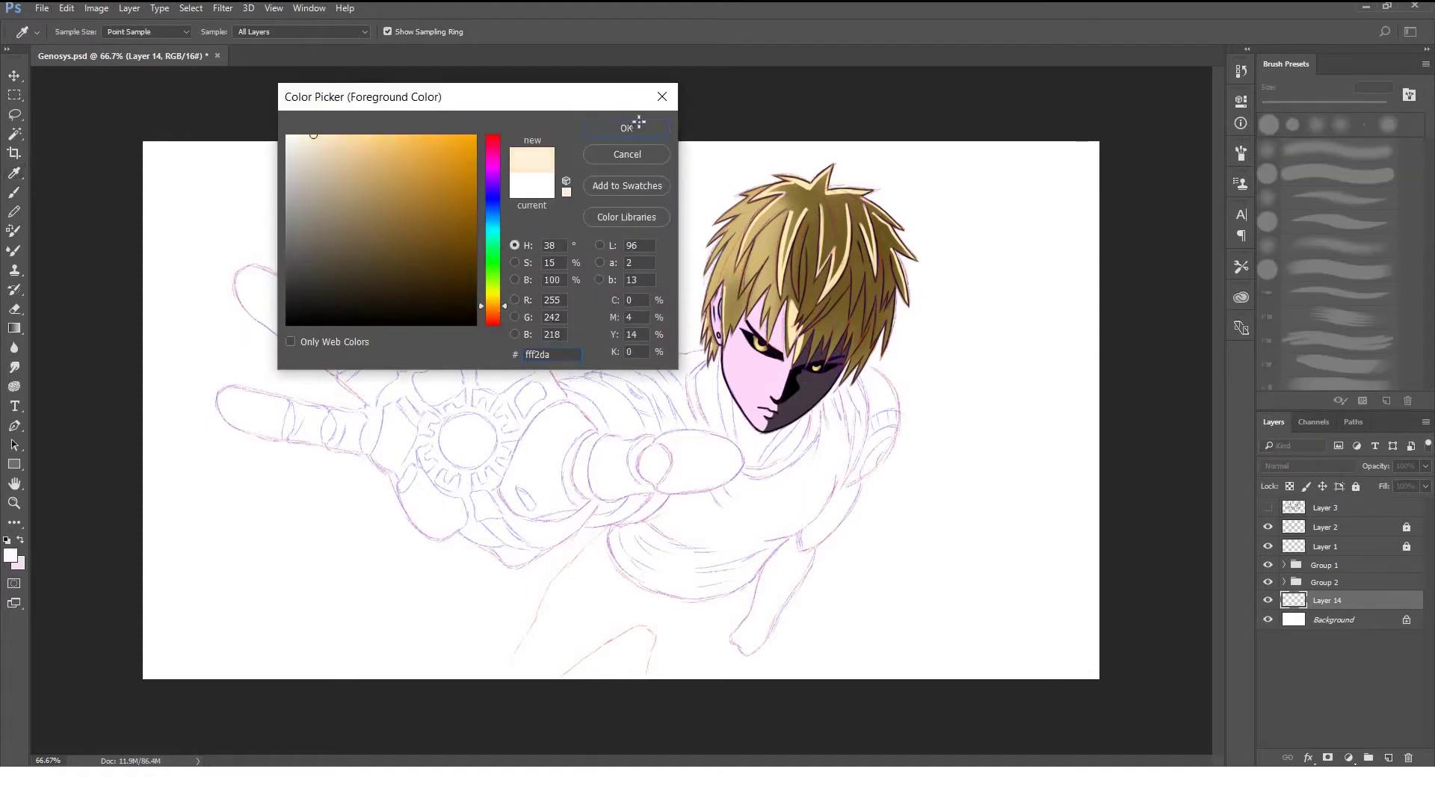
left_click(626, 128)
Paint cream with a 15 px brush near the hair edge, across the collar and coat folds.
key("b")
scroll(737, 456, "up", 2)
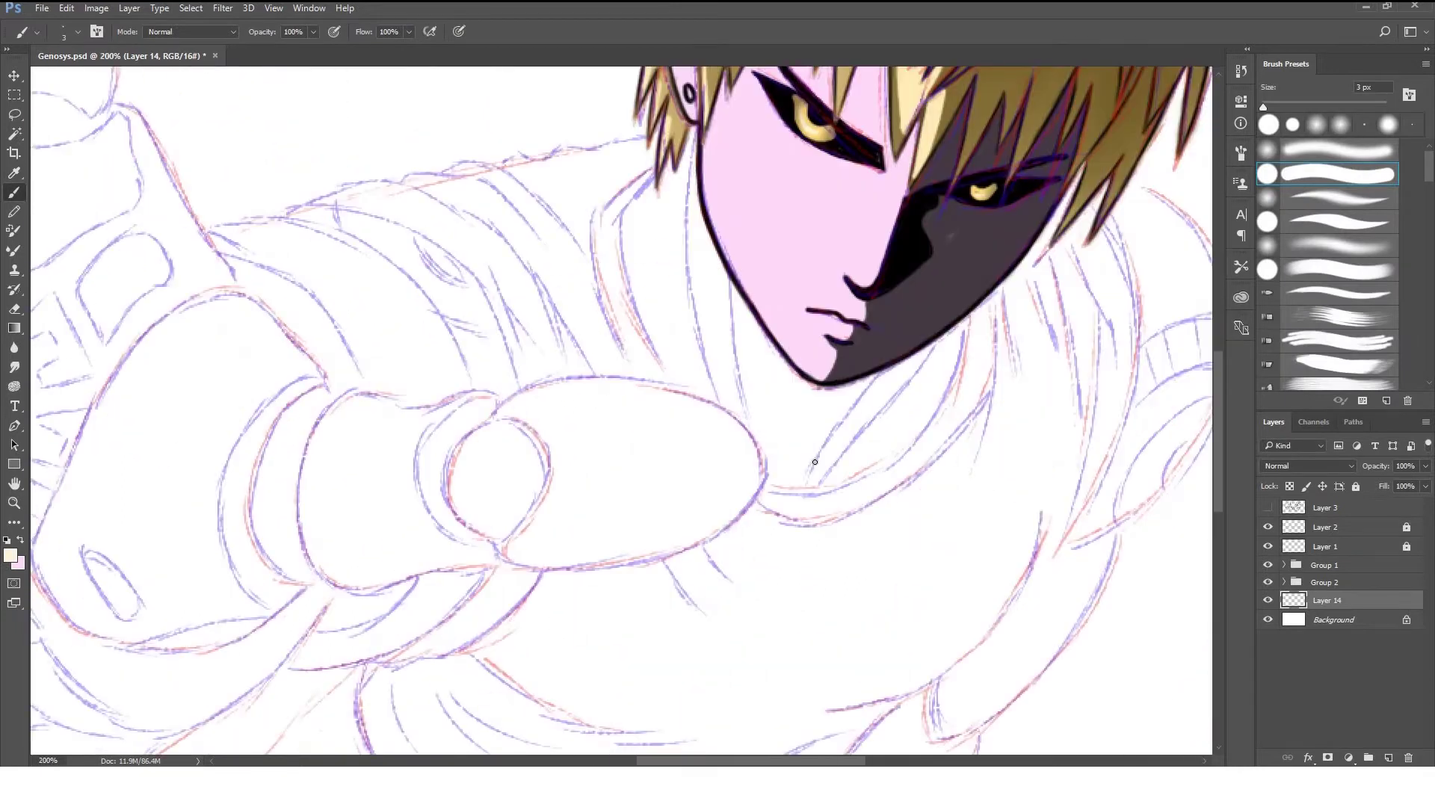
key("bracketright")
key("bracketright")
mouse_move(607, 165)
left_mouse_down()
mouse_move(649, 154)
mouse_move(410, 208)
mouse_move(580, 195)
mouse_move(599, 356)
left_mouse_up()
left_click(10, 555)
left_click(628, 128)
mouse_move(955, 451)
left_mouse_down()
mouse_move(1095, 211)
mouse_move(1121, 362)
left_mouse_up()
scroll(933, 372, "down", 3)
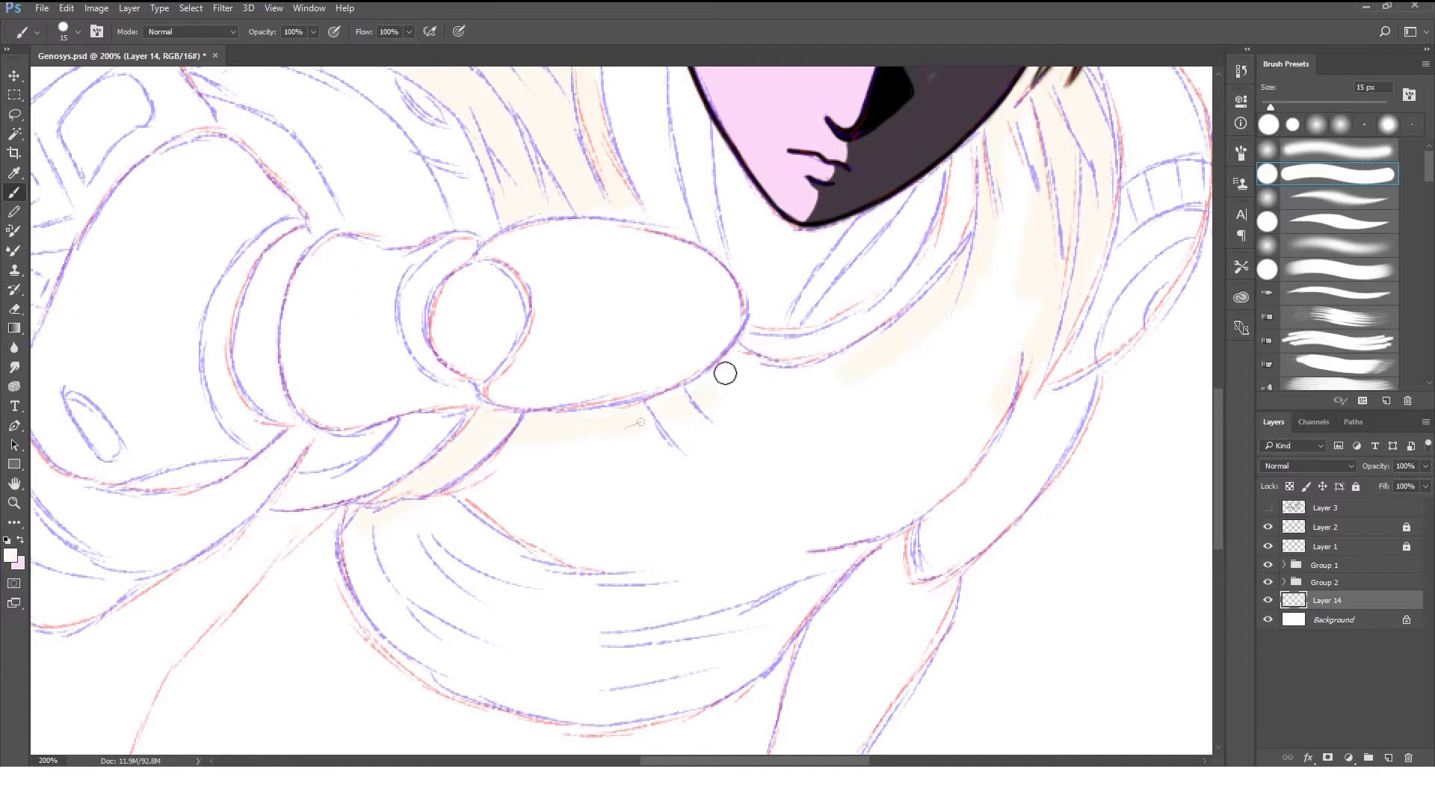
left_click_drag(937, 267, 775, 352)
Fill the lower and central coat areas with cream using a 30 px brush, then add Layer 15.
mouse_move(413, 536)
left_mouse_down()
mouse_move(386, 572)
mouse_move(542, 674)
left_mouse_up()
key("bracketright")
key("bracketright")
key("bracketright")
left_click_drag(433, 515, 452, 617)
left_click_drag(530, 551, 1003, 168)
key("bracketleft")
key("bracketleft")
key("bracketleft")
scroll(549, 224, "up", 3)
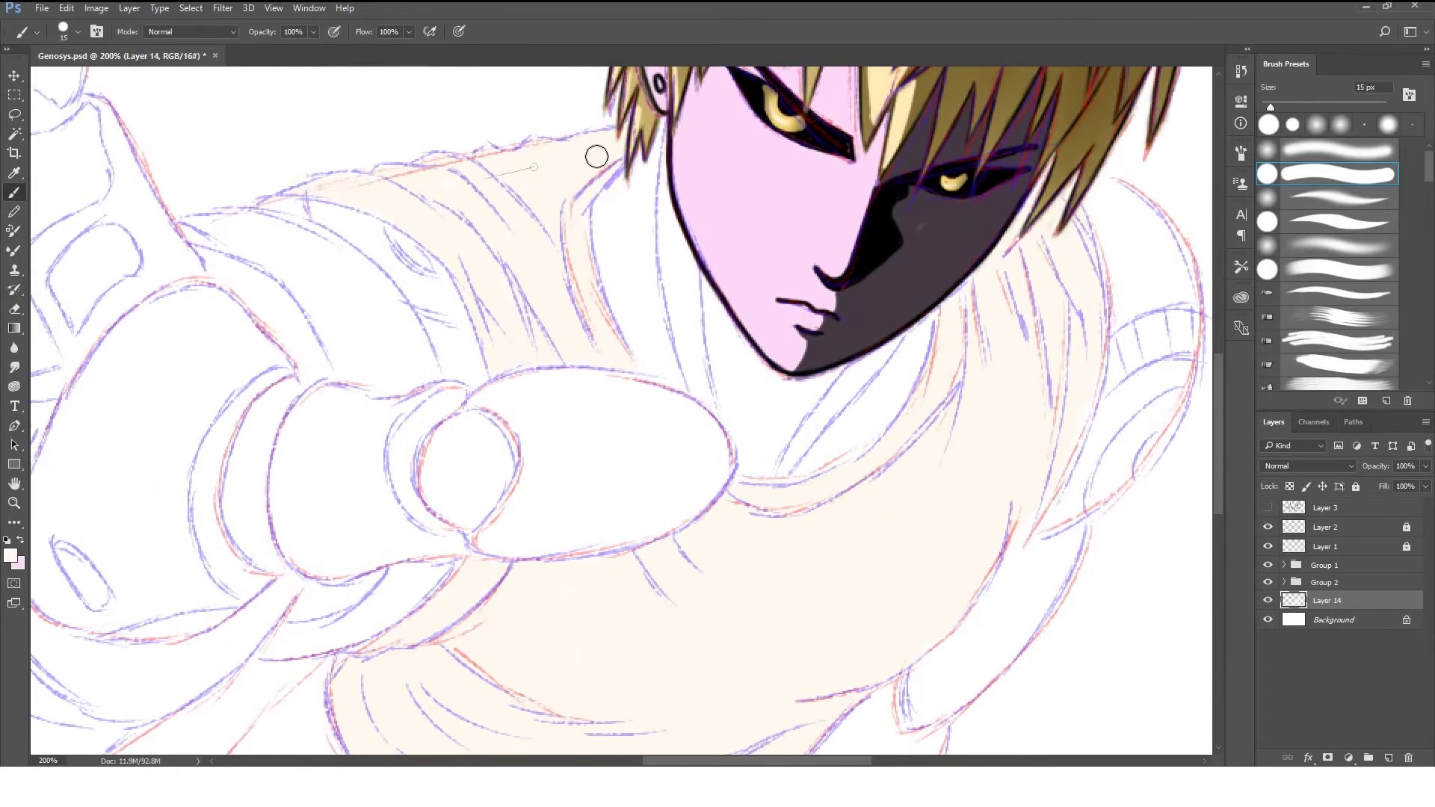
left_click(1388, 757)
Choose a small soft round brush and shrink it to 3 px for inking.
left_click(1352, 148)
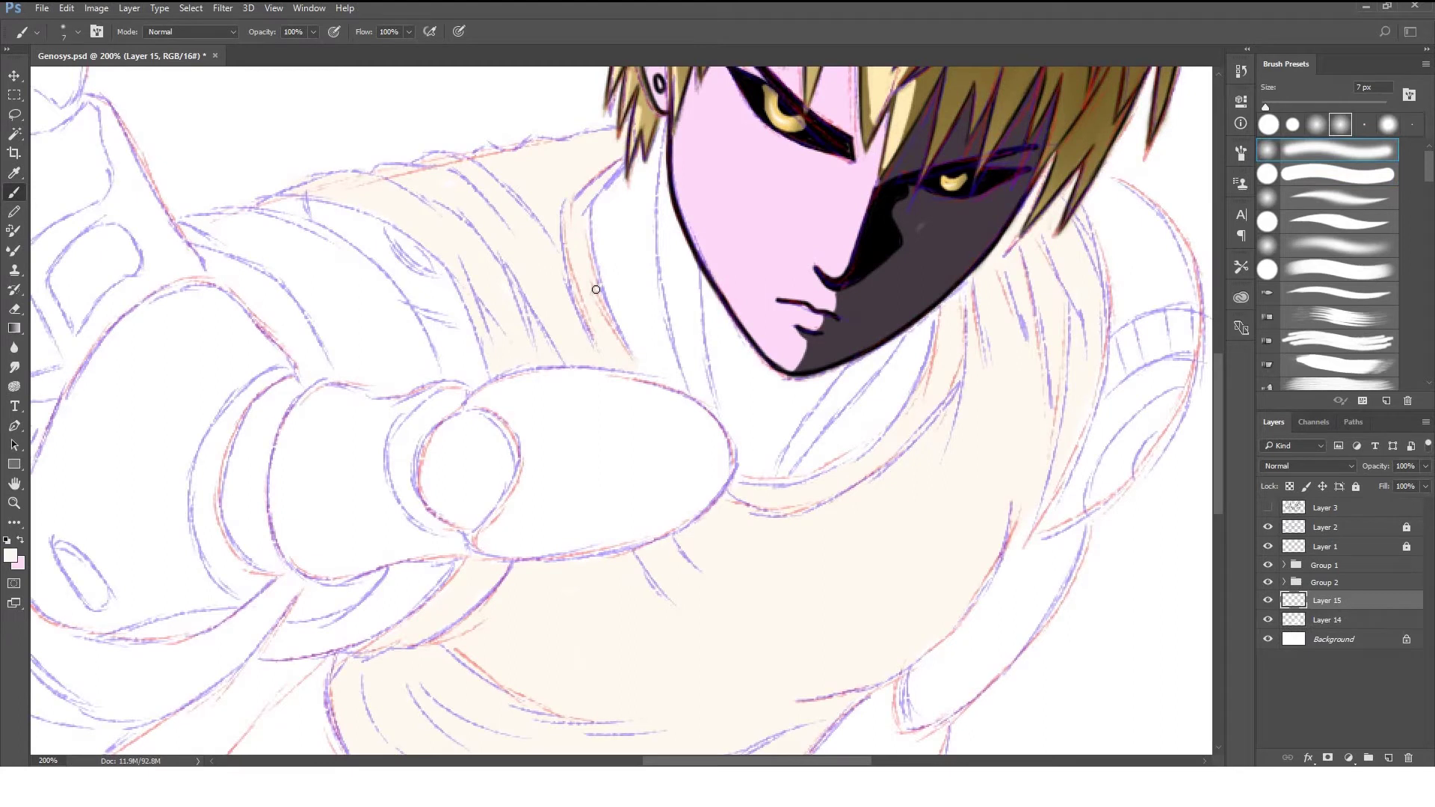
scroll(661, 278, "left", 3)
scroll(756, 216, "up", 1)
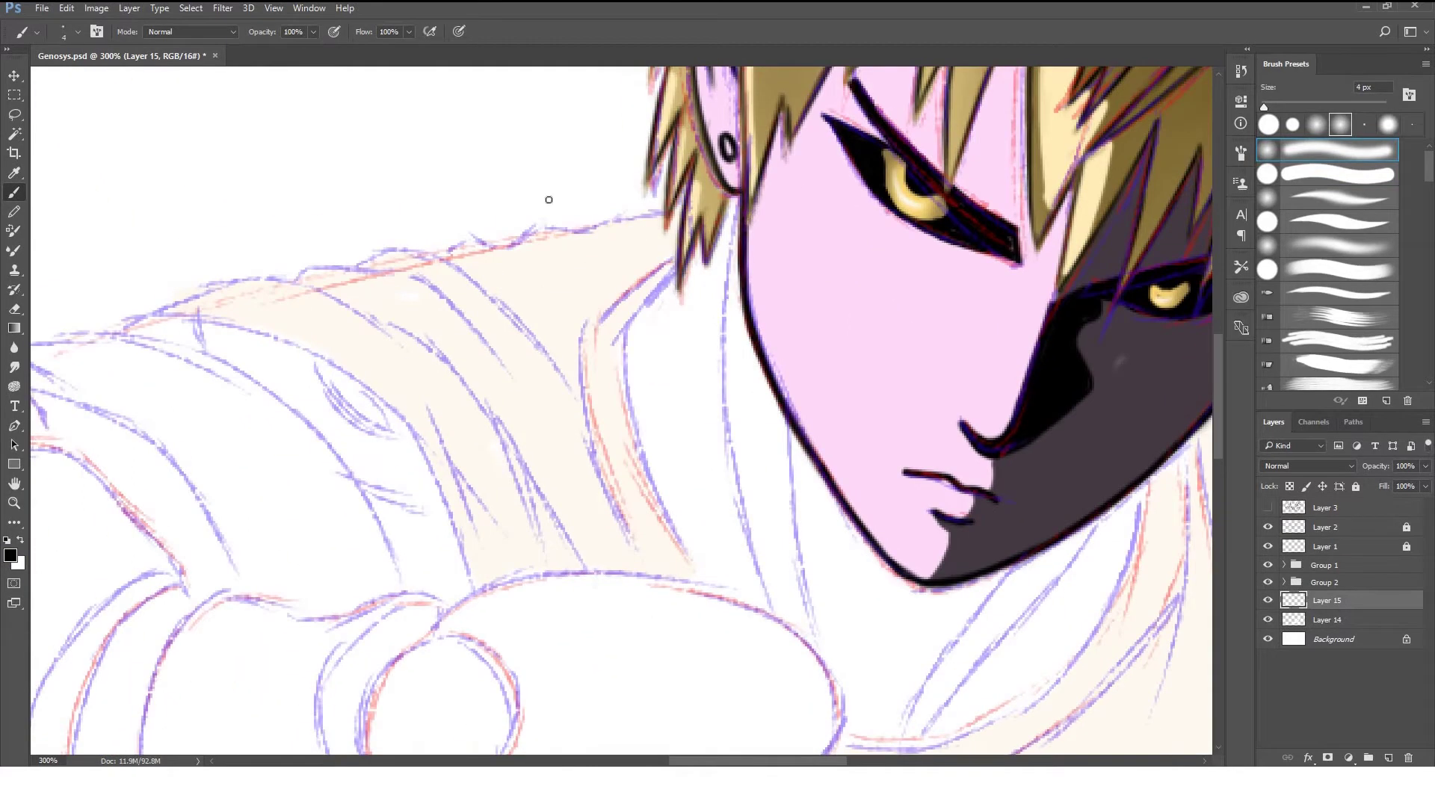
left_click_drag(662, 213, 296, 269)
key("ctrl+z")
key("bracketleft")
Ink the shoulder outline, the curve below it, the long collar line and shoulder folds.
mouse_move(153, 313)
left_mouse_down()
mouse_move(225, 284)
mouse_move(359, 310)
mouse_move(387, 336)
left_mouse_up()
left_click_drag(307, 266, 291, 283)
mouse_move(155, 314)
left_mouse_down()
mouse_move(355, 378)
mouse_move(411, 434)
mouse_move(472, 594)
left_mouse_up()
mouse_move(673, 273)
left_mouse_down()
mouse_move(632, 404)
mouse_move(641, 523)
mouse_move(702, 585)
mouse_move(587, 359)
mouse_move(655, 575)
left_mouse_up()
left_click_drag(441, 253, 553, 368)
left_click_drag(415, 273, 501, 374)
left_click_drag(401, 324, 576, 542)
Ink the shoulder fold strokes, then the jaw-to-neck, outer neck and lower collar curves.
key("ctrl+z")
left_click_drag(486, 404, 576, 546)
left_click_drag(423, 394, 484, 548)
left_click_drag(464, 441, 501, 533)
mouse_move(1149, 497)
left_mouse_down()
mouse_move(1036, 217)
mouse_move(1005, 305)
mouse_move(927, 422)
left_mouse_up()
mouse_move(734, 446)
left_mouse_down()
mouse_move(841, 458)
mouse_move(930, 390)
left_mouse_up()
mouse_move(1085, 157)
left_mouse_down()
mouse_move(1075, 278)
mouse_move(942, 456)
left_mouse_up()
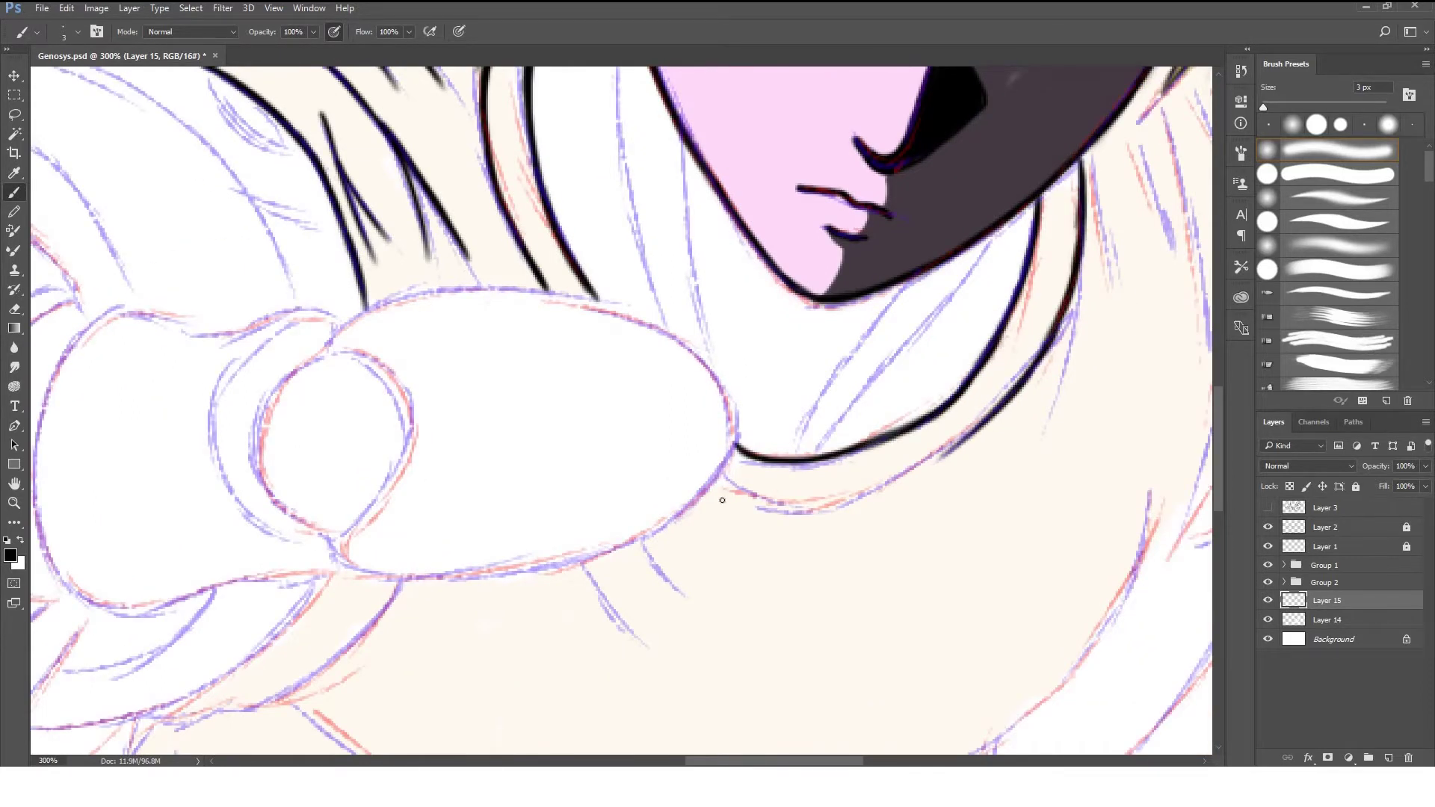
left_click_drag(721, 477, 843, 513)
mouse_move(991, 419)
left_mouse_down()
mouse_move(823, 507)
mouse_move(644, 401)
mouse_move(614, 625)
left_mouse_up()
Ink the right neck edge beside the hair, redrawing a misplaced neck stroke.
mouse_move(927, 157)
left_mouse_down()
mouse_move(946, 438)
mouse_move(1021, 261)
left_mouse_up()
mouse_move(1000, 204)
left_mouse_down()
mouse_move(960, 327)
mouse_move(853, 499)
mouse_move(953, 309)
mouse_move(906, 399)
left_mouse_up()
left_click_drag(906, 399, 1014, 324)
left_click_drag(744, 467, 897, 430)
left_click_drag(1010, 318, 852, 449)
key("ctrl+z")
left_click_drag(942, 373, 845, 447)
left_click_drag(788, 538, 898, 375)
mouse_move(987, 275)
left_mouse_down()
mouse_move(897, 347)
mouse_move(771, 500)
left_mouse_up()
mouse_move(161, 233)
left_mouse_down()
mouse_move(169, 351)
mouse_move(236, 456)
left_mouse_up()
Ink the coat's lower outline joined to the left edge, plus short fold strokes.
mouse_move(781, 486)
left_mouse_down()
mouse_move(651, 562)
mouse_move(530, 577)
left_mouse_up()
key("ctrl+z")
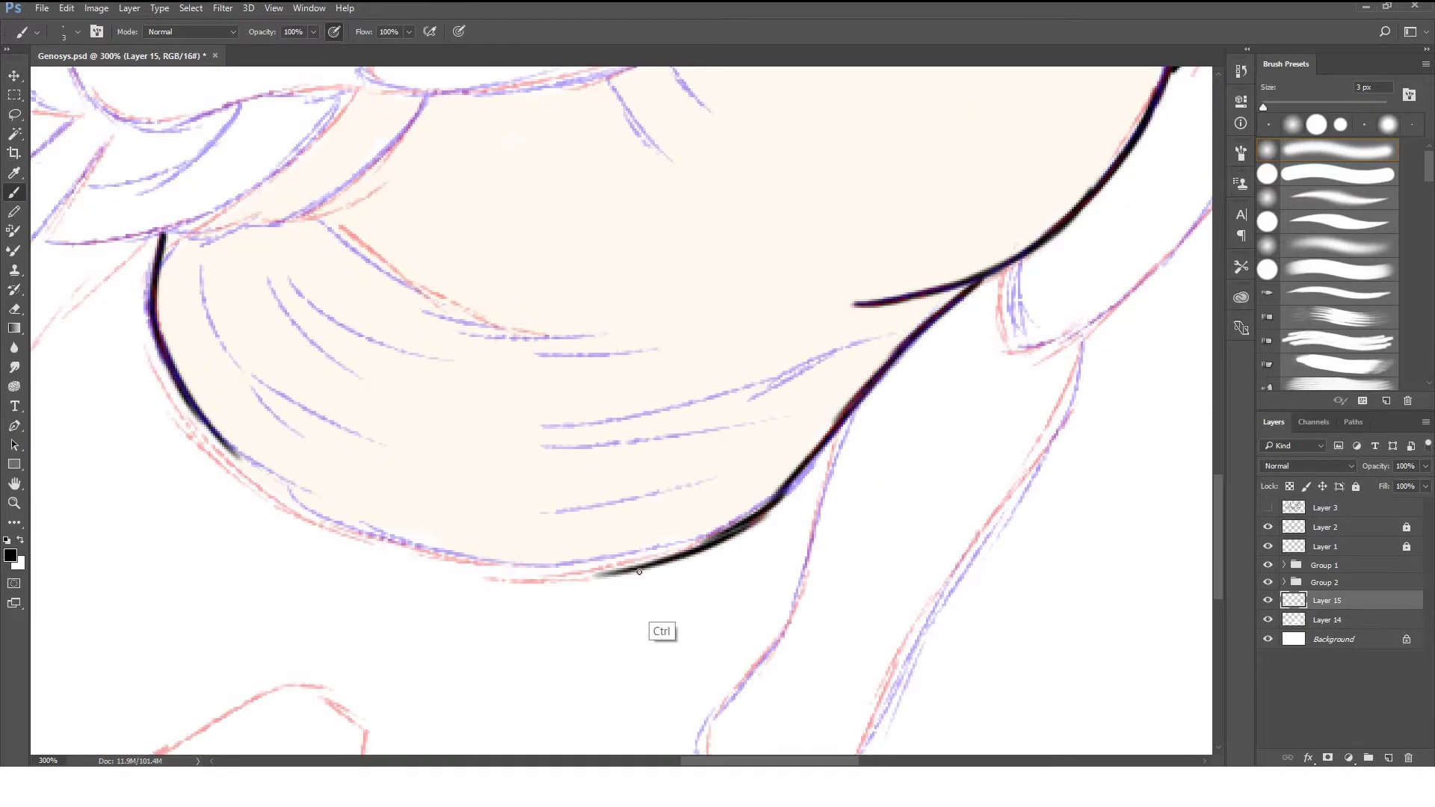
mouse_move(671, 566)
left_mouse_down()
mouse_move(403, 554)
mouse_move(224, 449)
left_mouse_up()
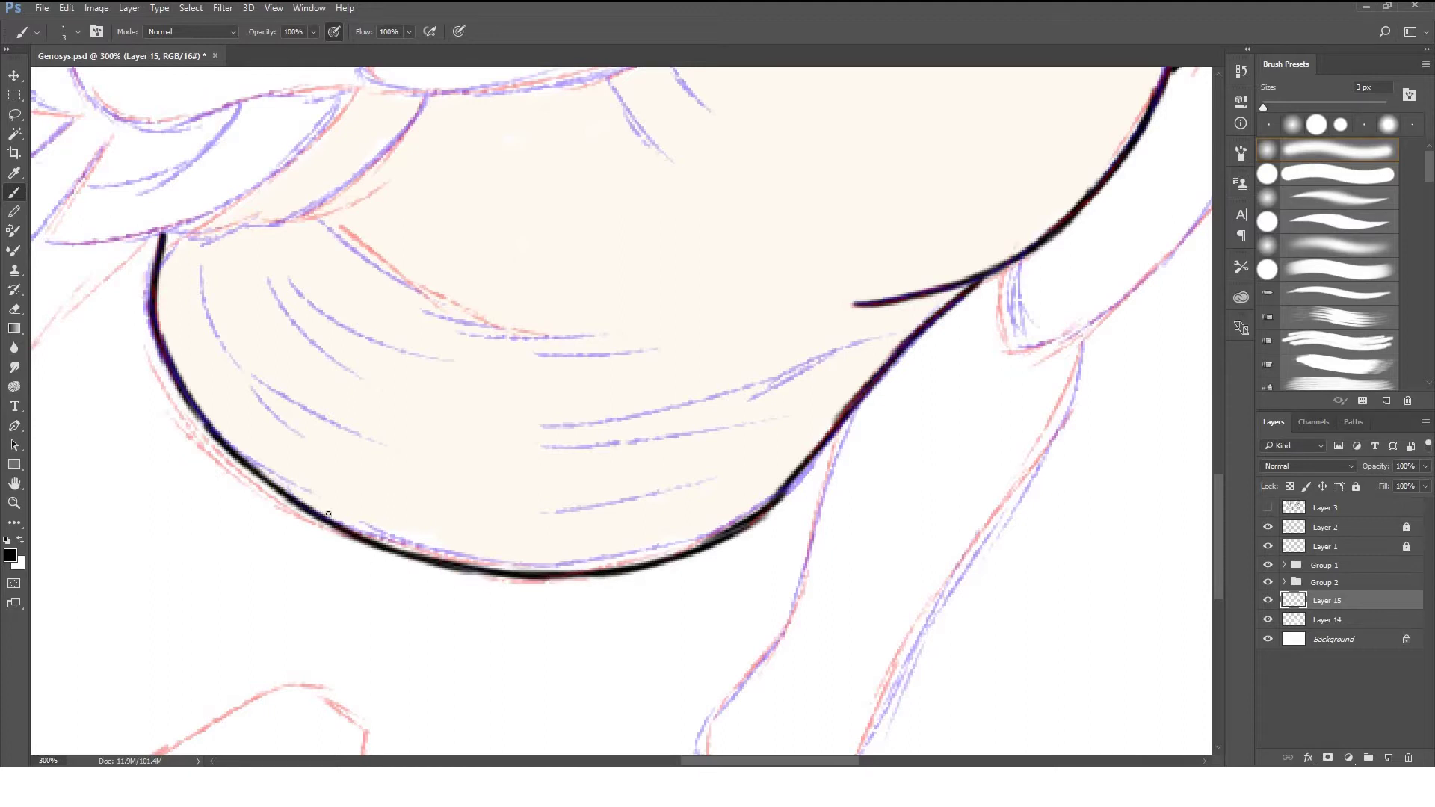
left_click_drag(524, 224, 448, 479)
left_click_drag(490, 323, 553, 408)
left_click_drag(561, 321, 605, 374)
left_click_drag(569, 579, 732, 449)
Ink the remaining coat fold lines, tracing the sketch folds in black.
mouse_move(945, 453)
left_mouse_down()
mouse_move(607, 549)
mouse_move(792, 537)
left_mouse_up()
left_click_drag(602, 631, 768, 601)
mouse_move(364, 334)
left_mouse_down()
mouse_move(527, 439)
mouse_move(654, 443)
left_mouse_up()
left_click_drag(577, 470, 688, 462)
mouse_move(335, 389)
left_mouse_down()
mouse_move(490, 472)
mouse_move(419, 502)
left_mouse_up()
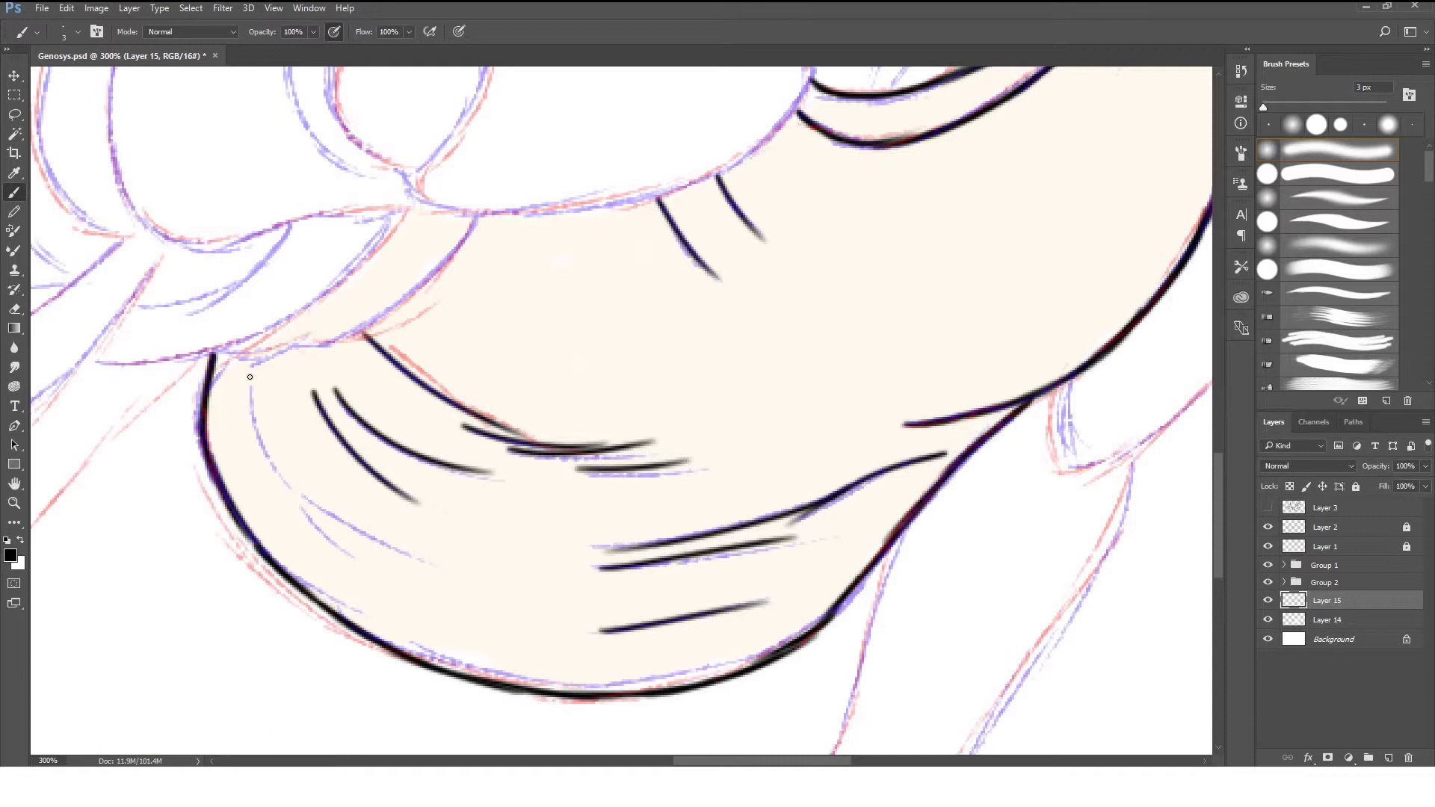
left_click_drag(248, 380, 291, 500)
left_click_drag(297, 483, 436, 566)
left_click_drag(303, 511, 393, 580)
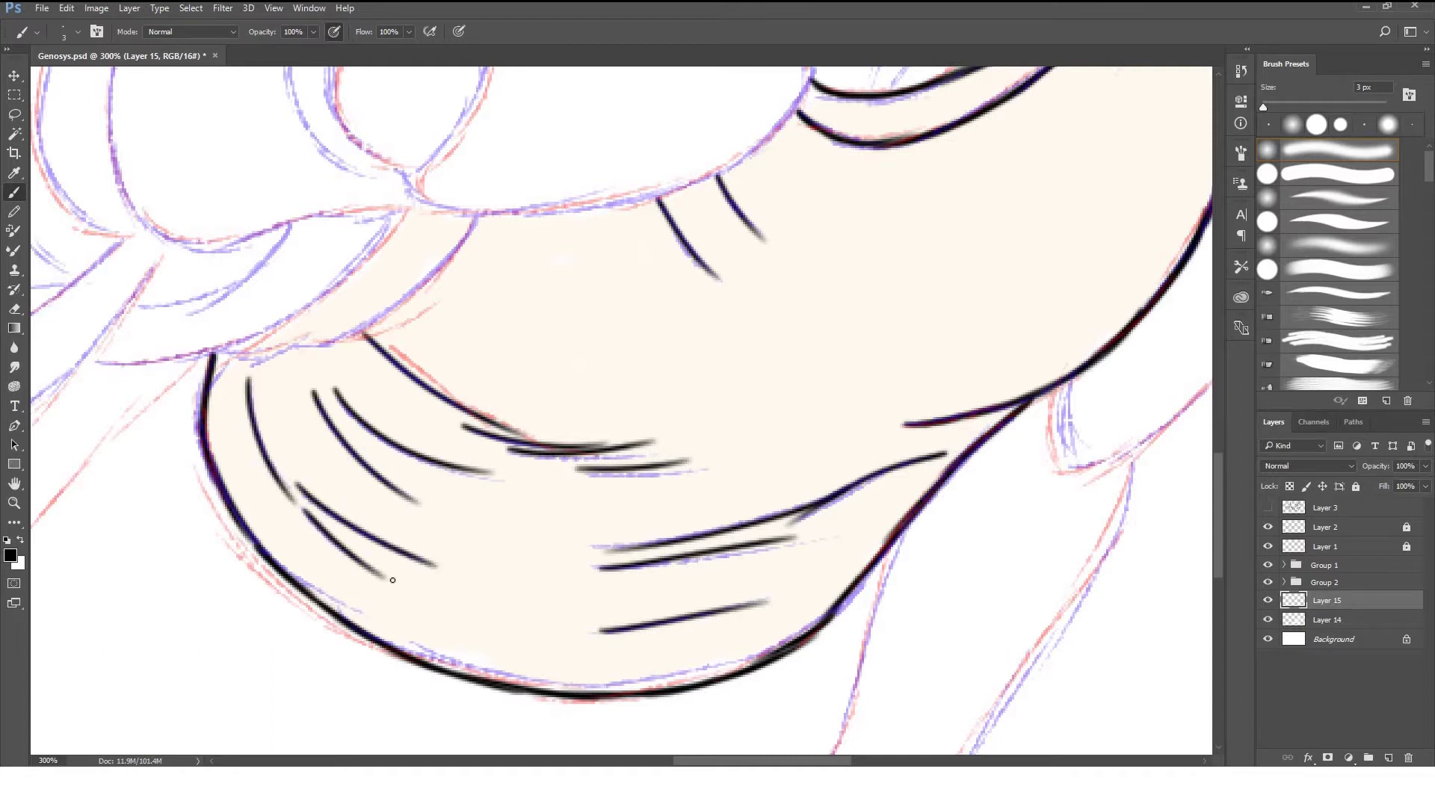
Hide pencil sketch Layers 1 and 2.
scroll(703, 587, "down", 3)
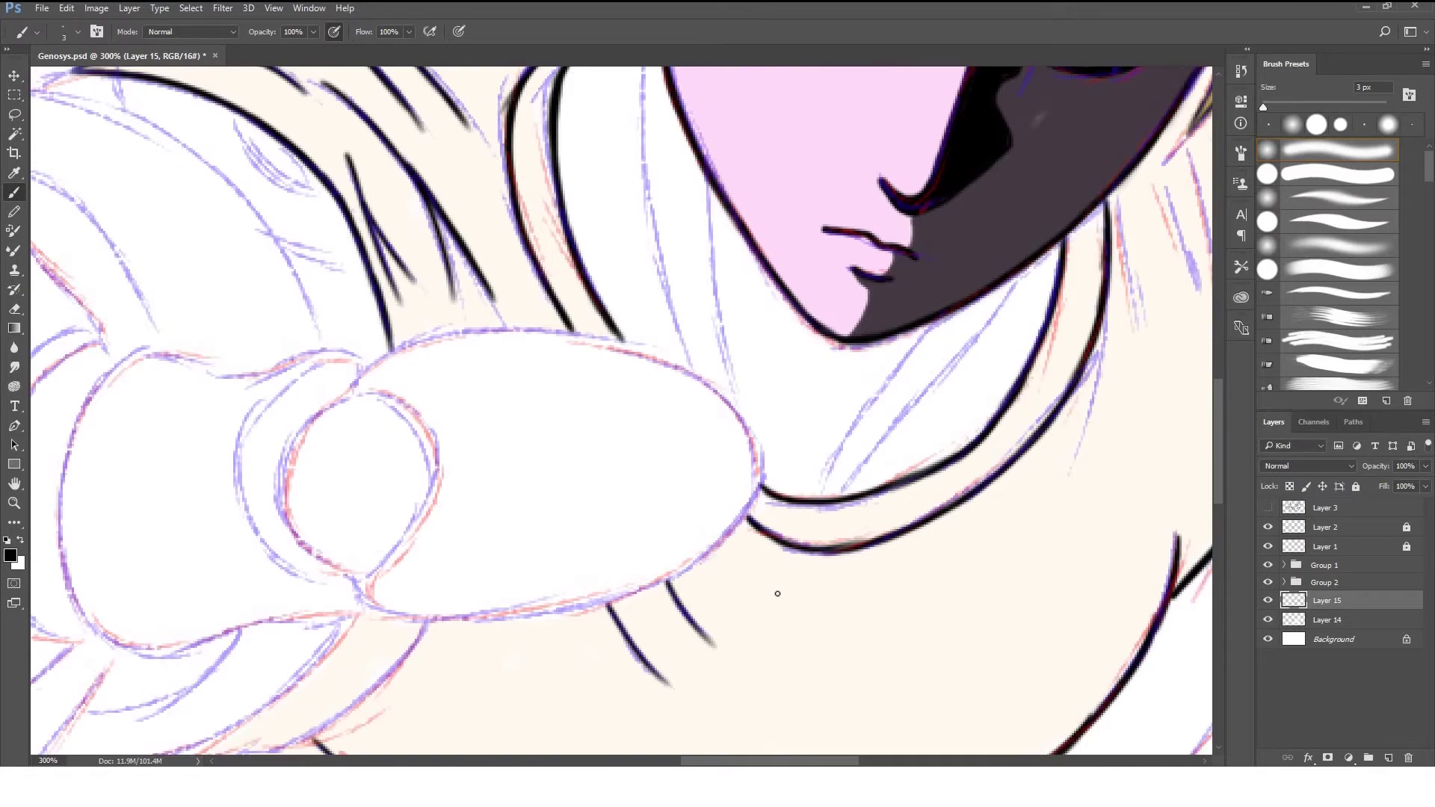
scroll(776, 593, "down", 2)
left_click_drag(1268, 547, 1268, 527)
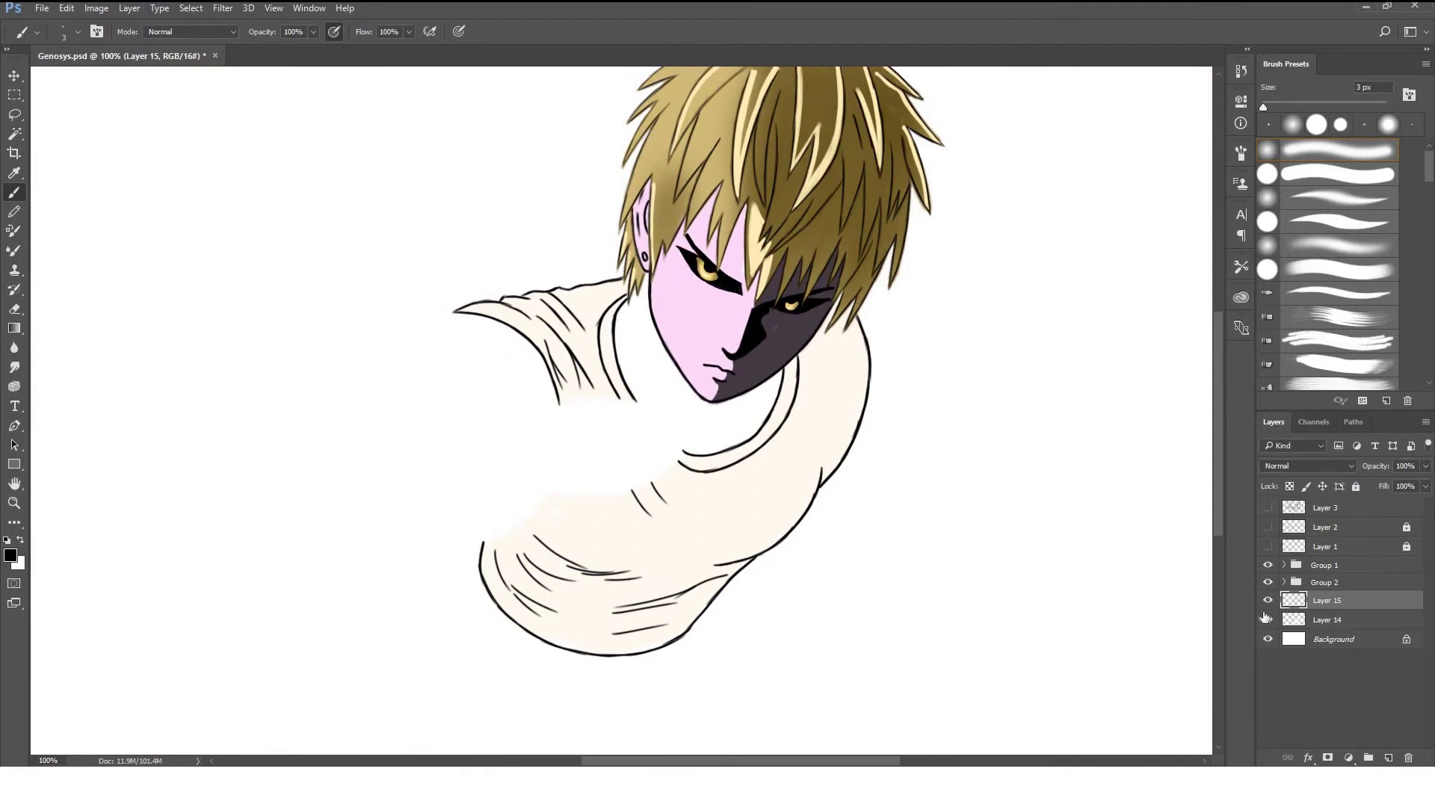
Touch up the cream coat on Layer 14 with a white 25 px brush.
left_click(1327, 620)
scroll(818, 465, "up", 1)
scroll(592, 449, "down", 3)
key("x")
key("period")
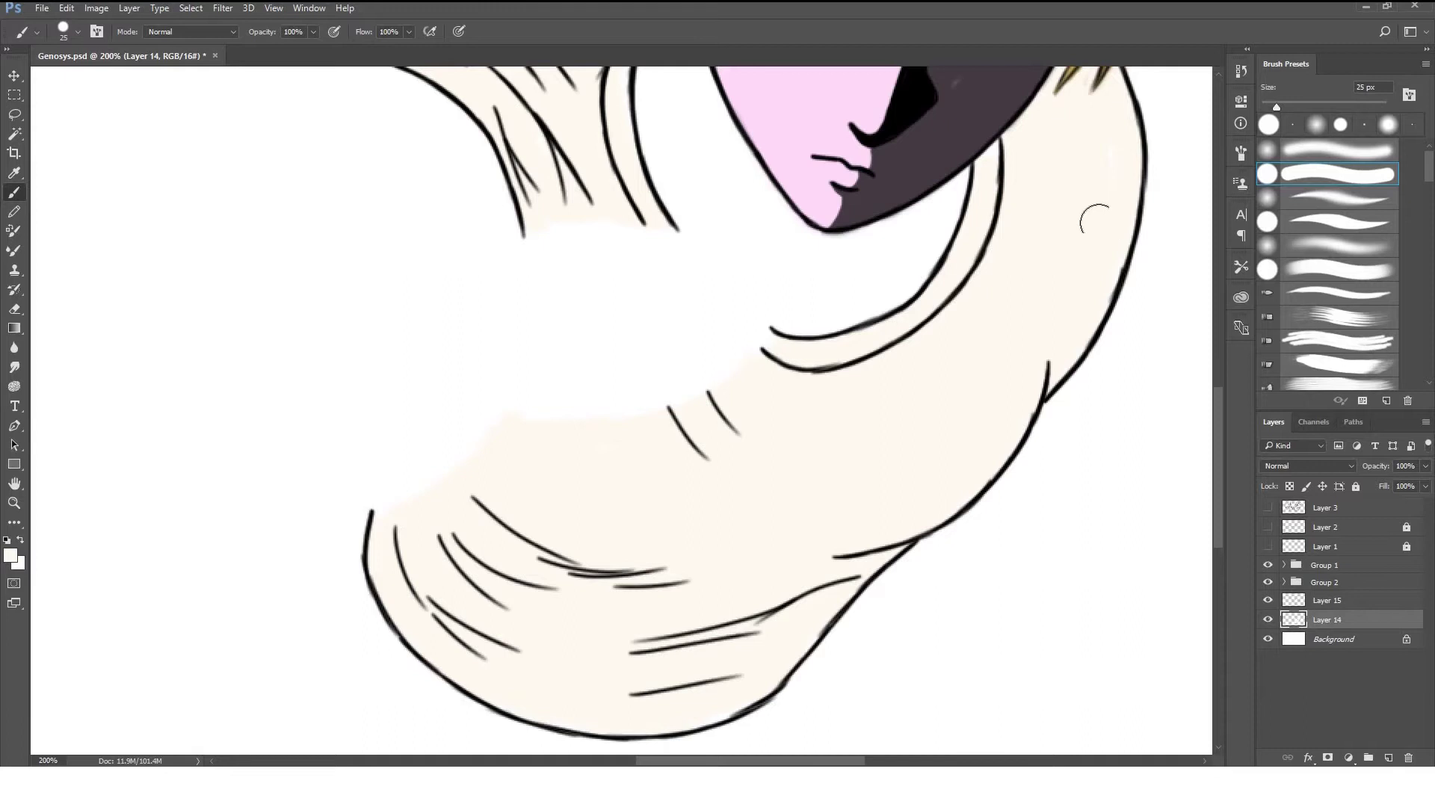
left_click_drag(697, 573, 781, 748)
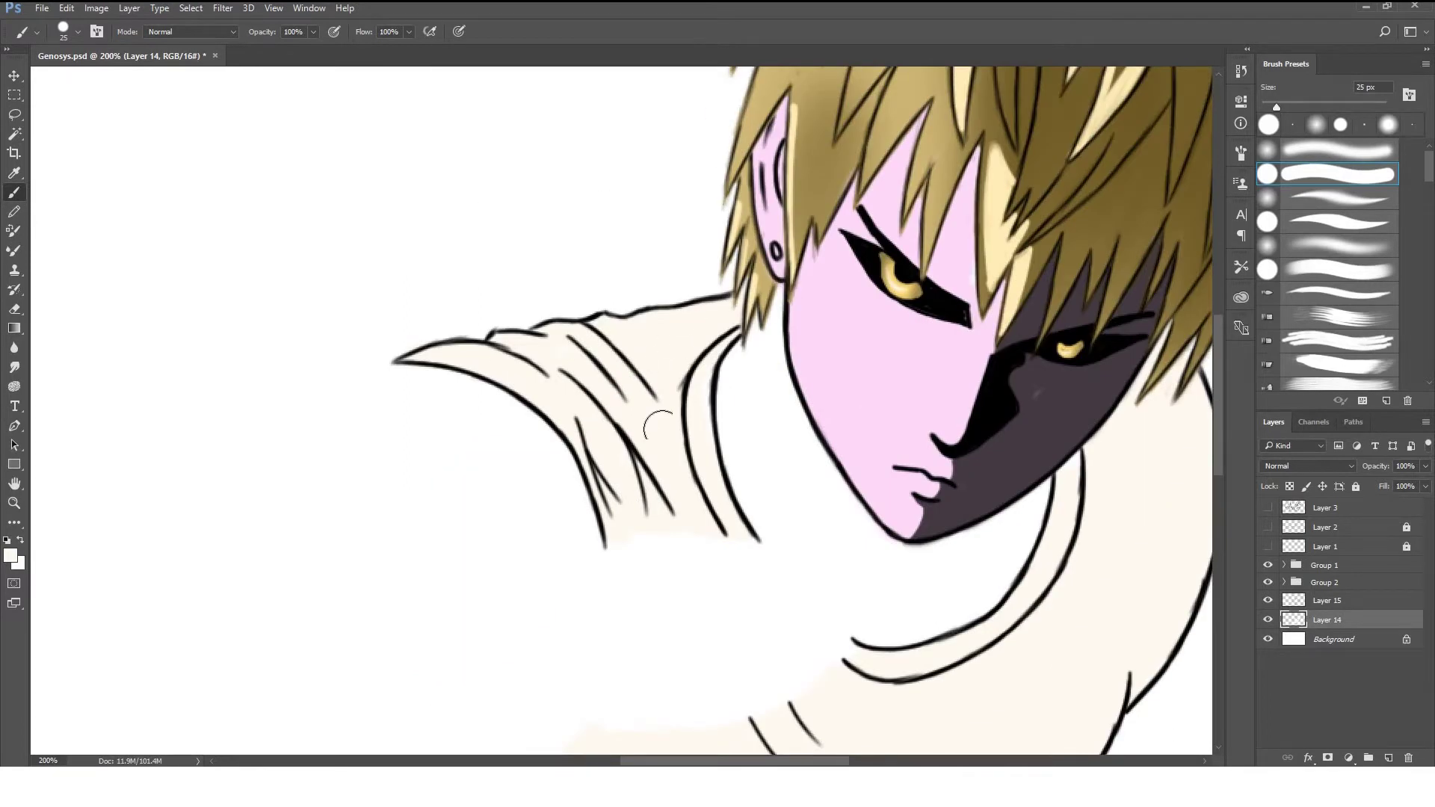
Erase part of the vertical collar line on ink Layer 15 with the Eraser.
left_click(1370, 606)
key("e")
key("ctrl+plus")
left_click_drag(650, 446, 695, 599)
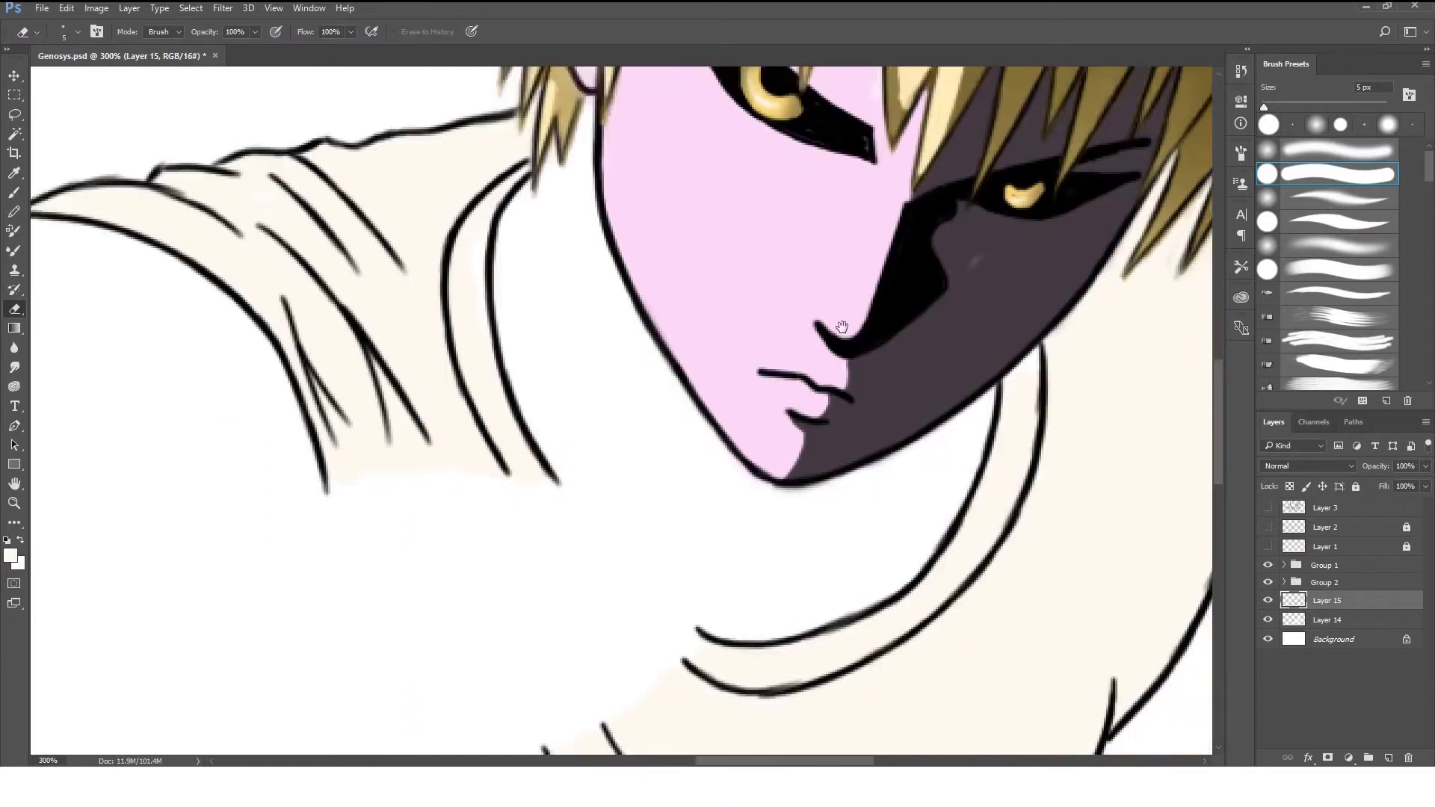
left_click_drag(976, 338, 972, 387)
Add an empty Layer 16 just above the background.
scroll(998, 439, "down", 3)
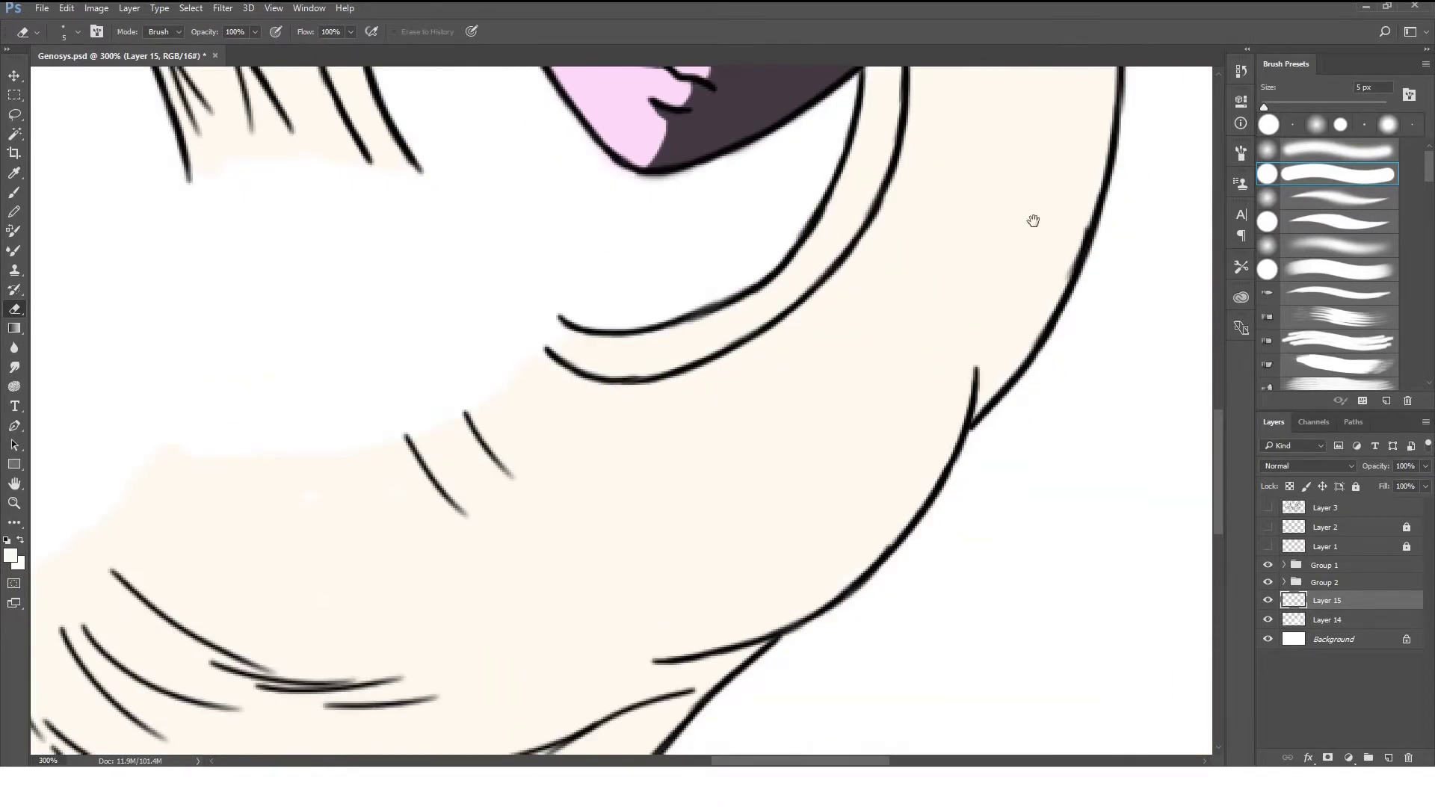
left_click_drag(1034, 221, 1012, 406)
scroll(939, 302, "down", 1)
scroll(937, 301, "down", 1)
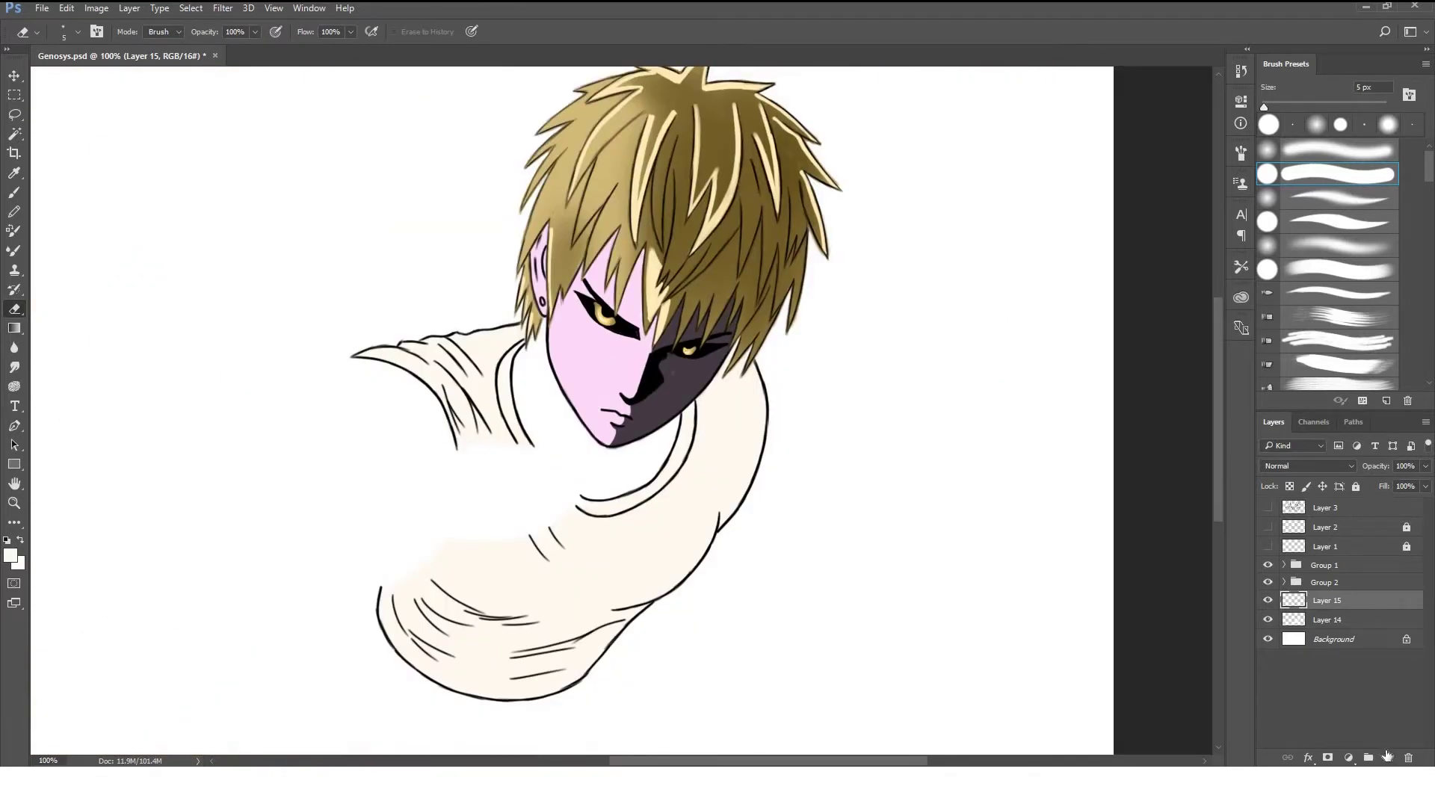
left_click(1374, 644)
key("ctrl+shift+alt+n")
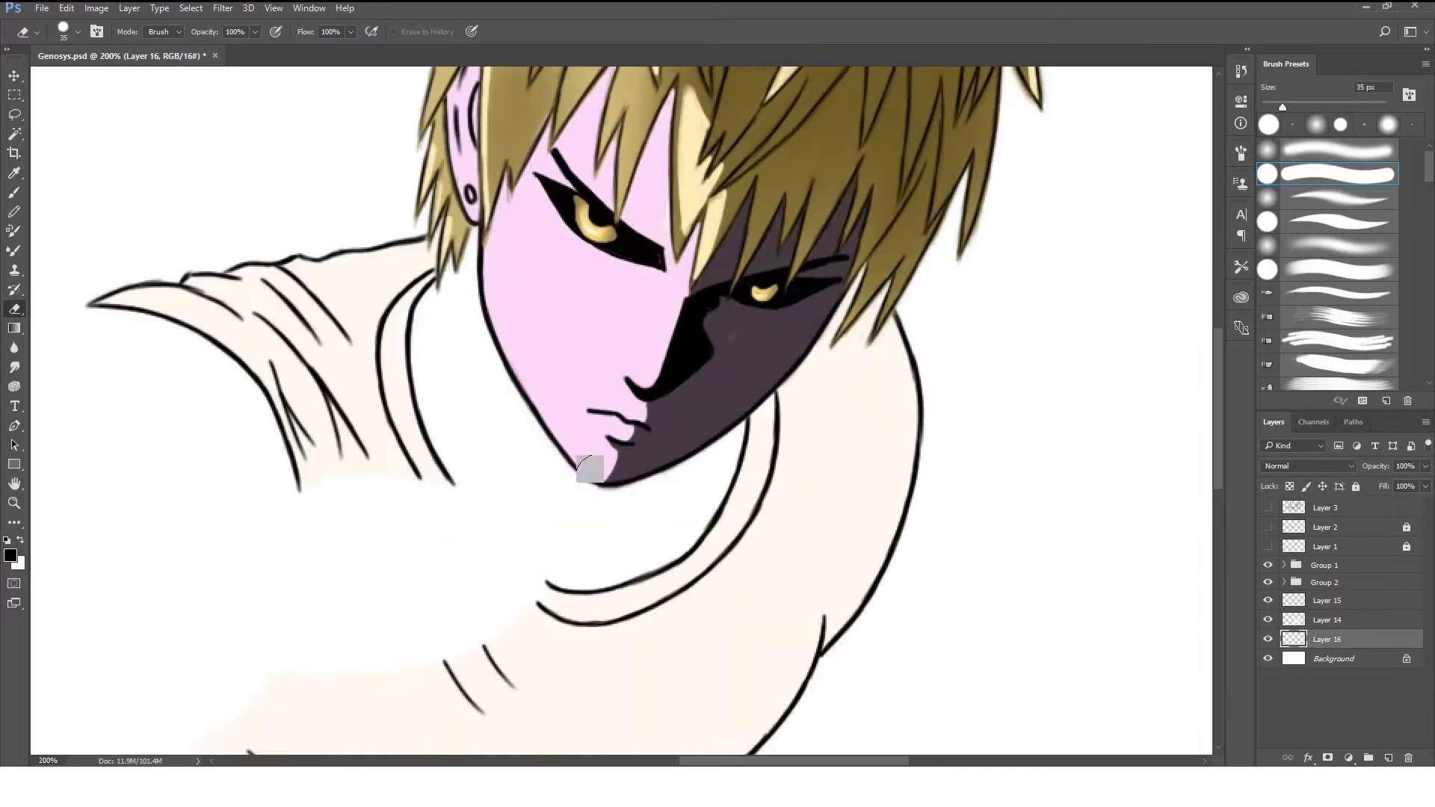
Fill the gaps between the collar and face with solid black.
scroll(562, 398, "up", 1)
key("b")
mouse_move(456, 318)
left_mouse_down()
mouse_move(414, 374)
mouse_move(434, 497)
mouse_move(559, 624)
left_mouse_up()
left_click_drag(549, 515, 449, 374)
left_click_drag(493, 449, 568, 583)
left_click_drag(711, 486, 695, 568)
mouse_move(598, 554)
left_mouse_down()
mouse_move(631, 598)
mouse_move(625, 529)
mouse_move(599, 616)
left_mouse_up()
left_click(1284, 582)
Select the collar layer, zoom in closer and show the purple sketch layer.
scroll(1272, 702, "down", 2)
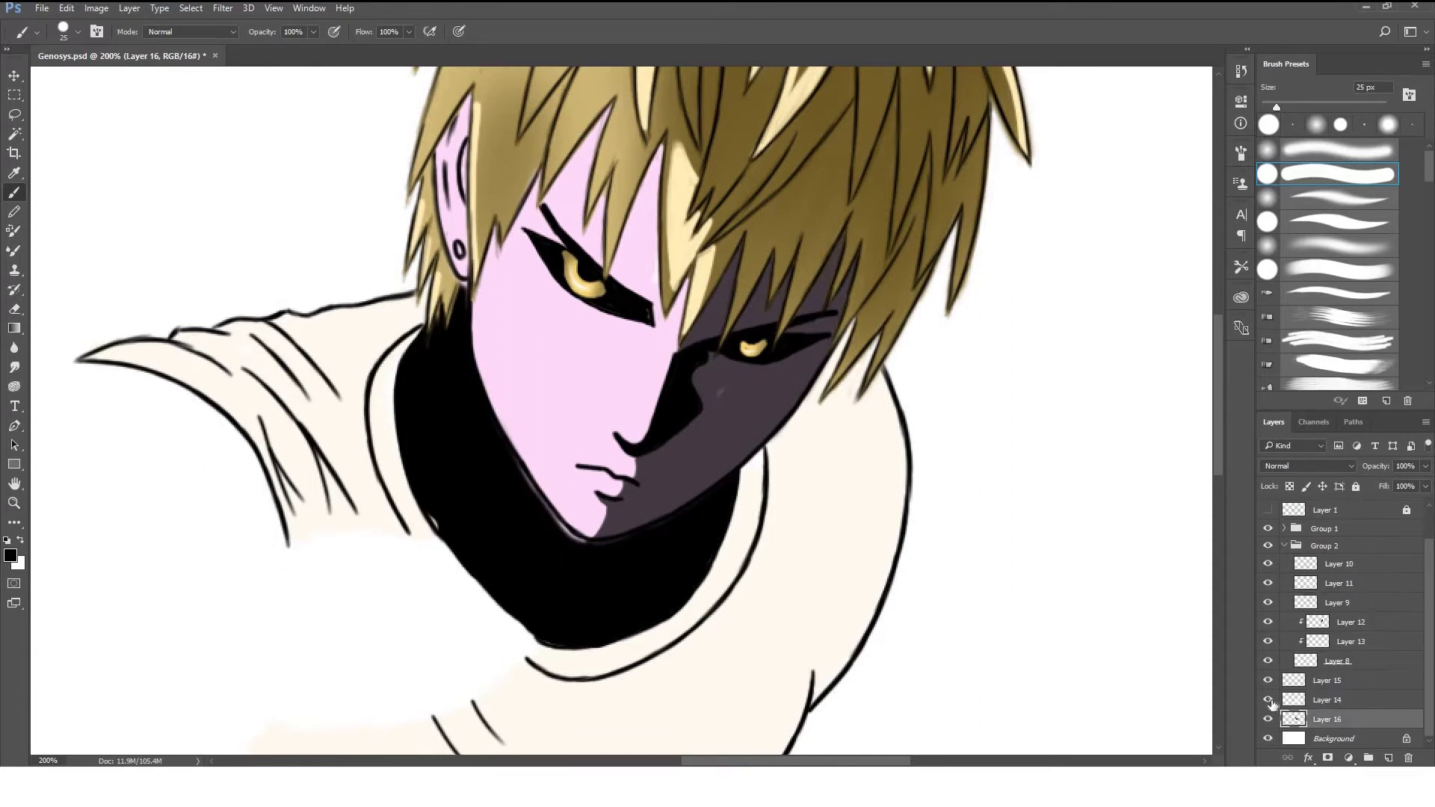
left_click(1357, 668)
key("e")
key("ctrl+plus")
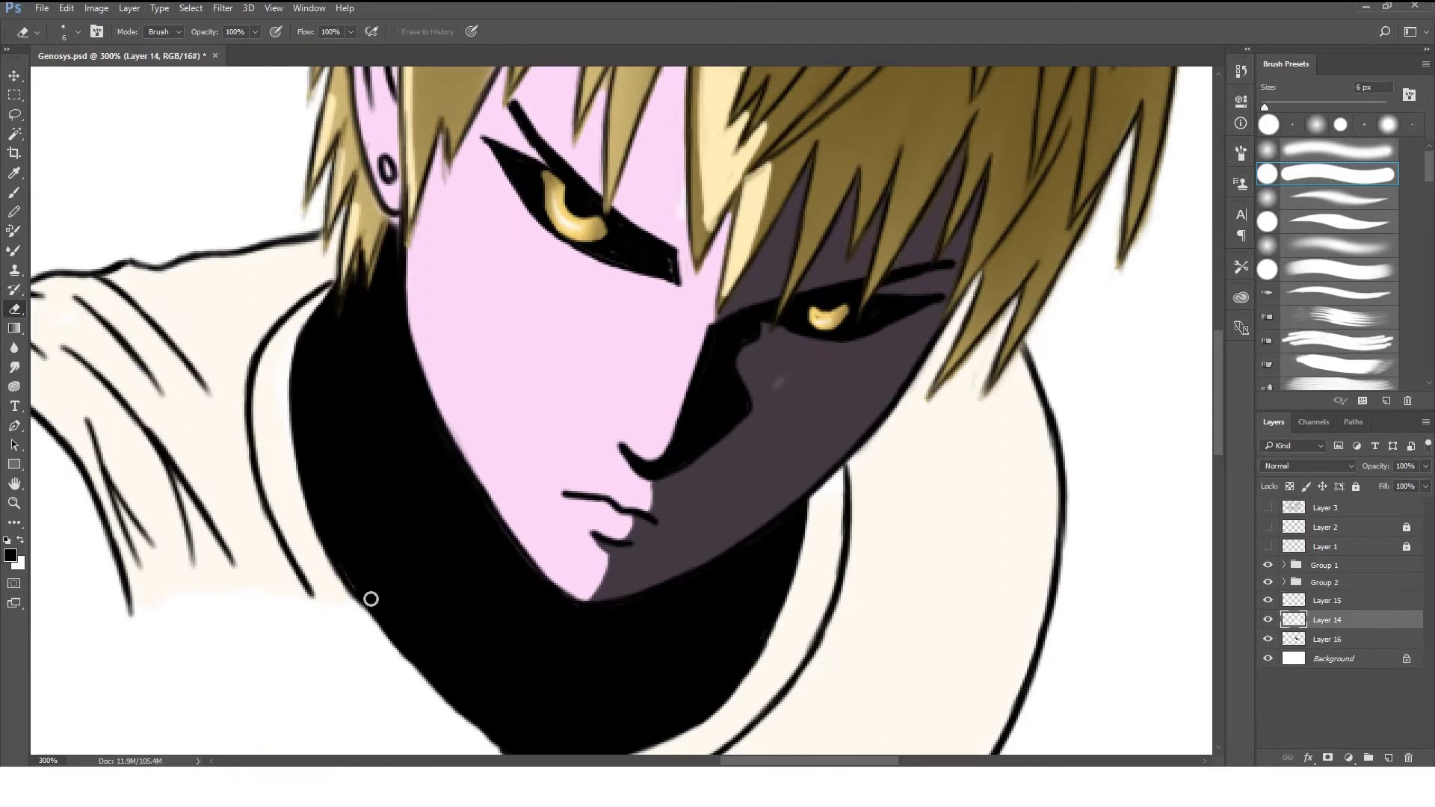
left_click(1268, 527)
Set the paint colour to mid grey 969696 in the Color Picker.
key("x")
key("i")
left_click(10, 555)
left_click_drag(289, 172, 289, 212)
key("Return")
Paint grey strips down the black collar on new Layer 17 and hide the sketch.
key("e")
left_click(1388, 758, "ctrl")
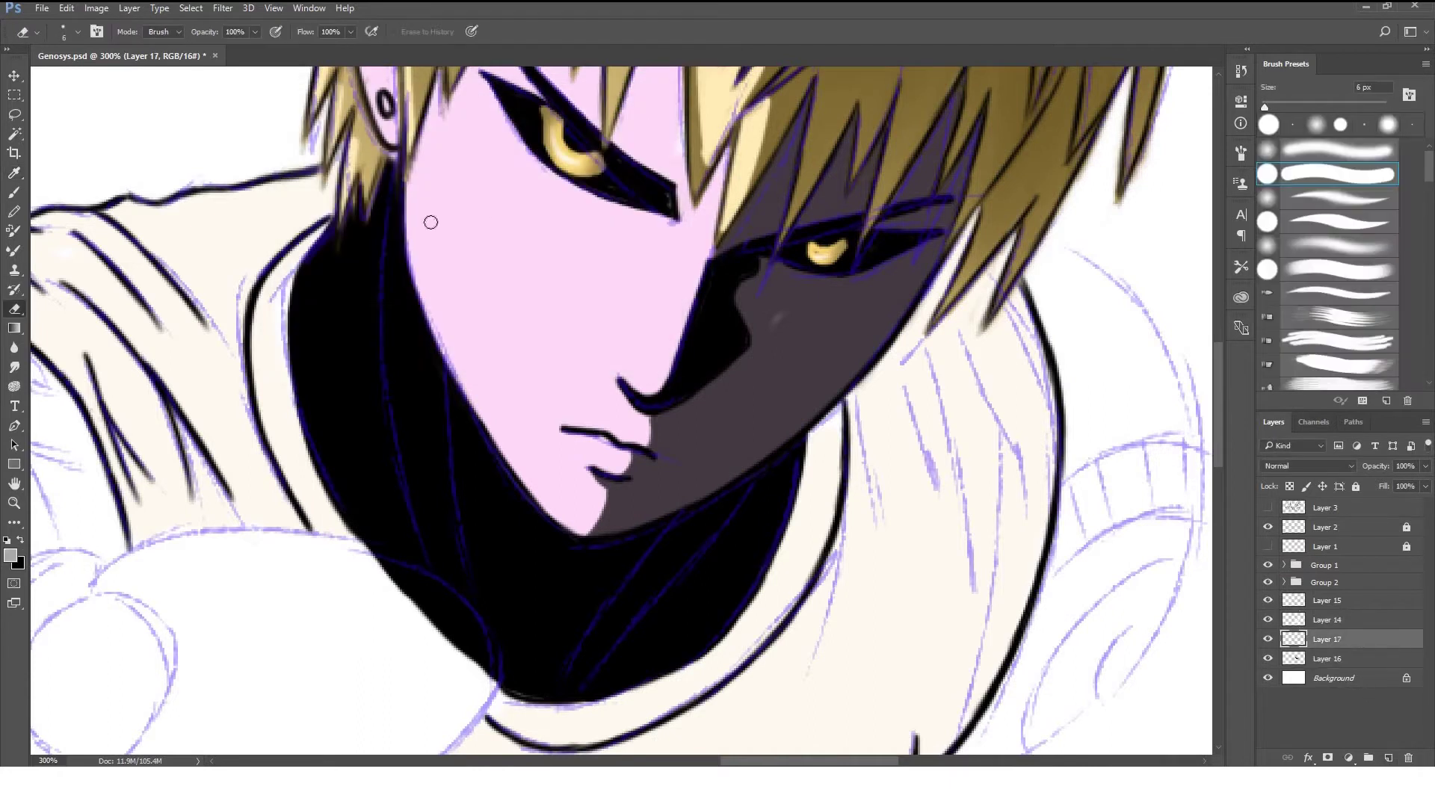
key("b")
mouse_move(408, 187)
left_mouse_down()
mouse_move(391, 337)
mouse_move(437, 575)
left_mouse_up()
left_click_drag(402, 273, 483, 665)
mouse_move(420, 518)
left_mouse_down()
mouse_move(416, 420)
mouse_move(436, 554)
left_mouse_up()
left_click_drag(694, 511, 576, 684)
left_click_drag(576, 684, 745, 475)
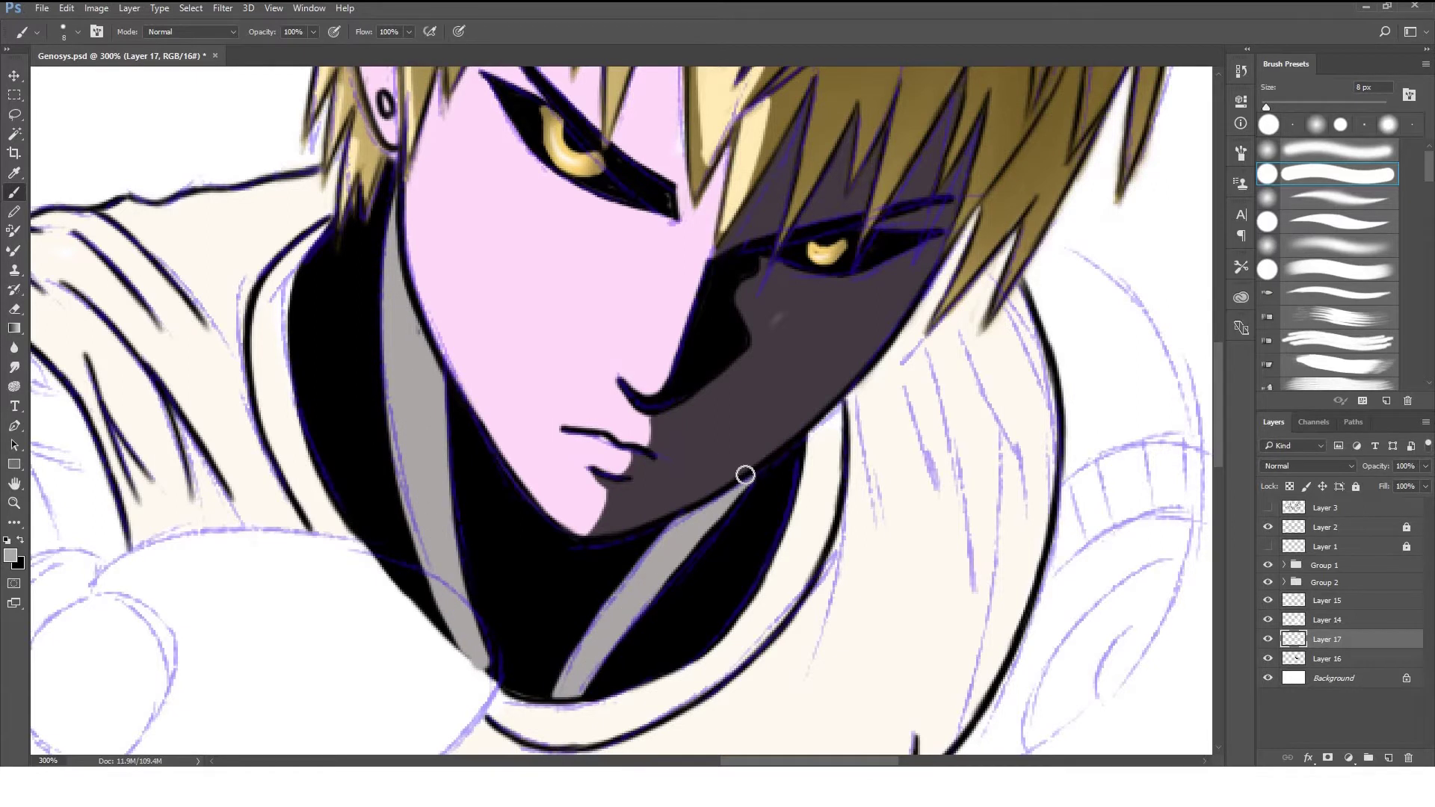
left_click(1269, 528)
mouse_move(620, 641)
left_mouse_down()
mouse_move(632, 682)
mouse_move(646, 653)
left_mouse_up()
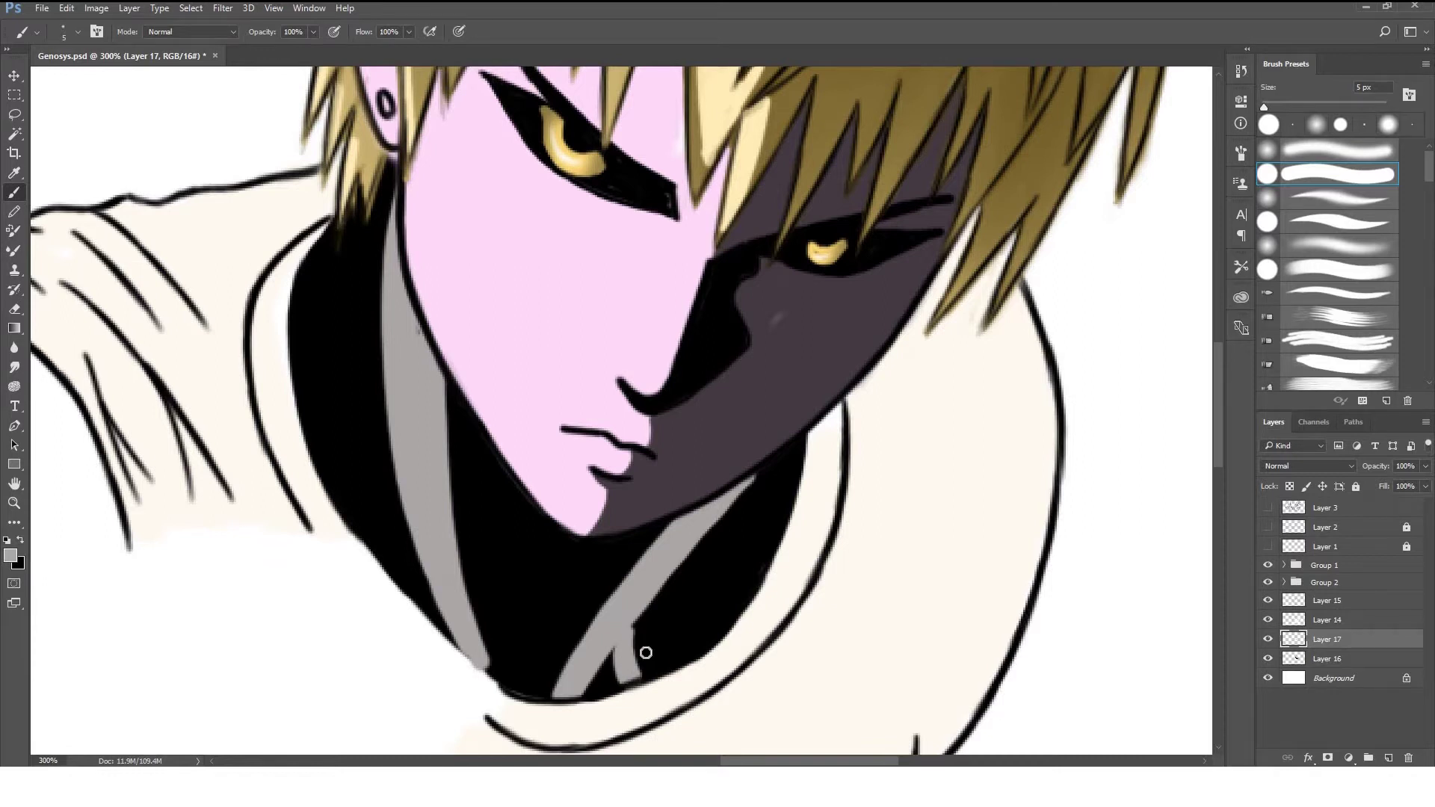
Shade the neck edge and grey collar strips darker on Layer 18 clipped to them.
left_click(17, 562)
left_click(628, 96)
left_click(1388, 758)
left_click(1300, 629, "alt")
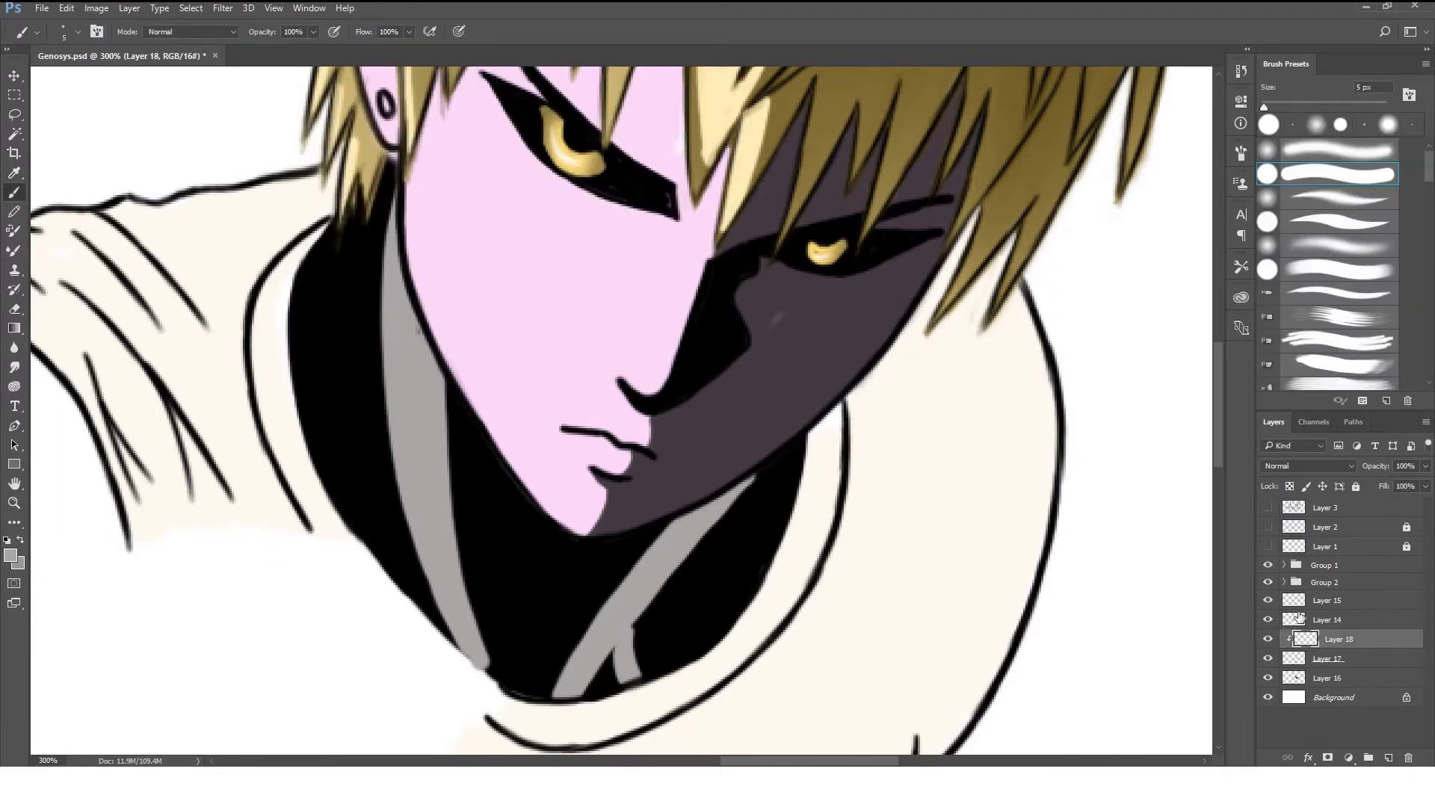
left_click(1269, 659)
left_click_drag(392, 269, 403, 198)
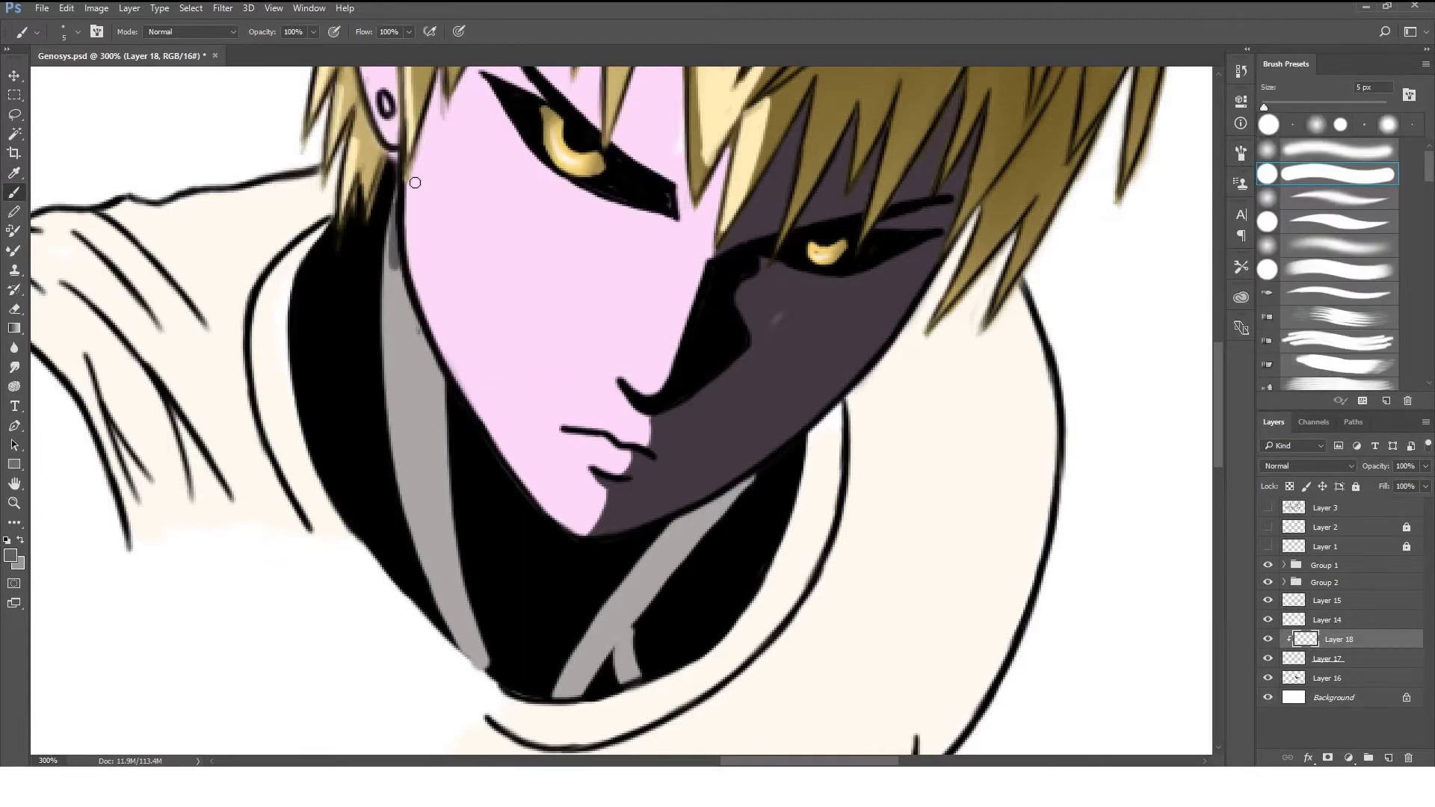
mouse_move(395, 280)
left_mouse_down()
mouse_move(452, 523)
mouse_move(447, 410)
left_mouse_up()
left_click_drag(412, 337, 462, 498)
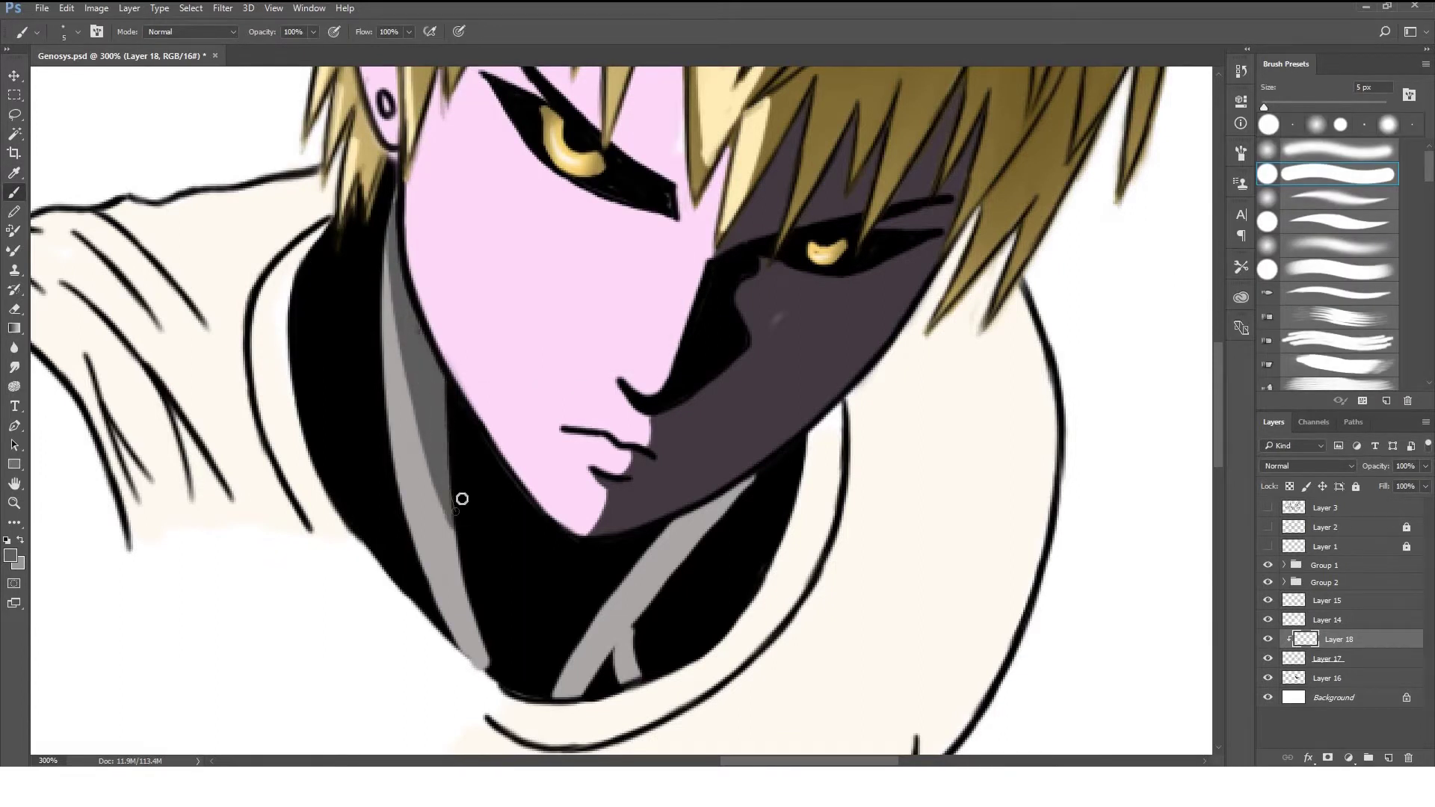
mouse_move(681, 515)
left_mouse_down()
mouse_move(617, 677)
mouse_move(643, 598)
mouse_move(631, 651)
left_mouse_up()
Zoom out and add an empty Layer 19 positioned above Layer 14.
key("ctrl+minus")
key("ctrl+minus")
left_click(1327, 600)
key("ctrl+shift+alt+n")
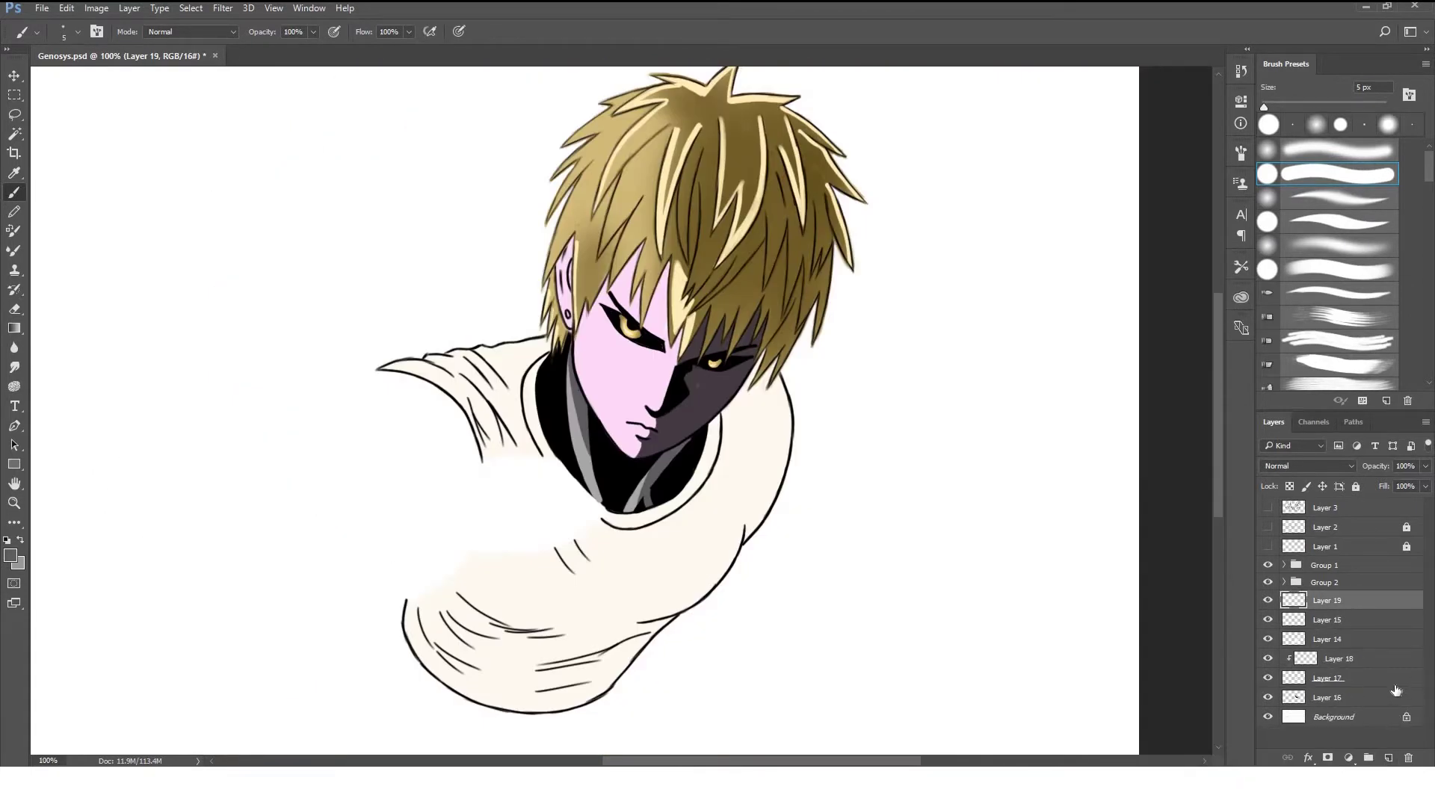
key("ctrl+bracketleft")
key("ctrl+bracketleft")
key("ctrl+alt+g")
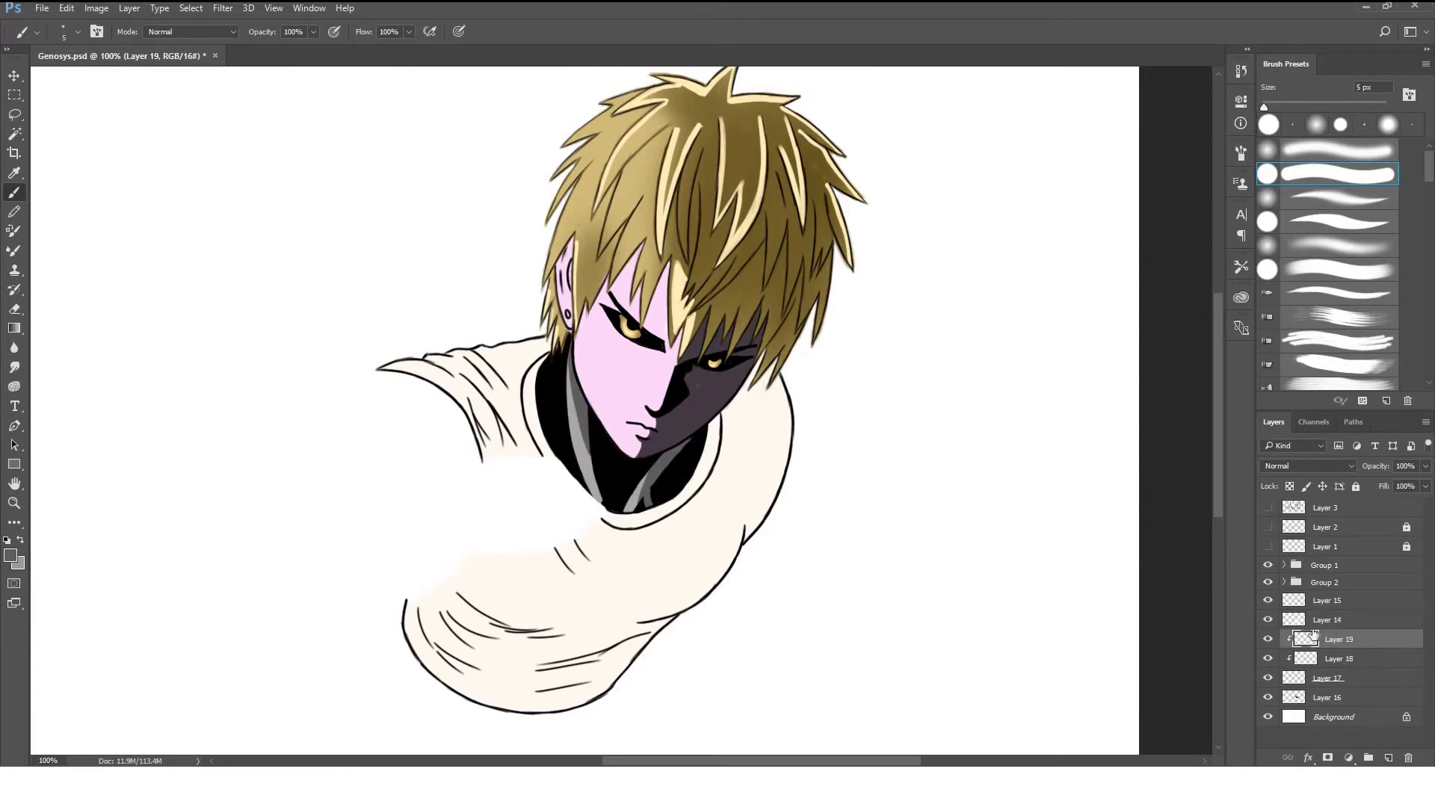
left_click_drag(1316, 632, 1384, 632)
With a 35 px brush, block black shadow over the shoulder and sleeve on Layer 19, clipped to Layer 14.
key("bracketright")
key("bracketright")
key("bracketright")
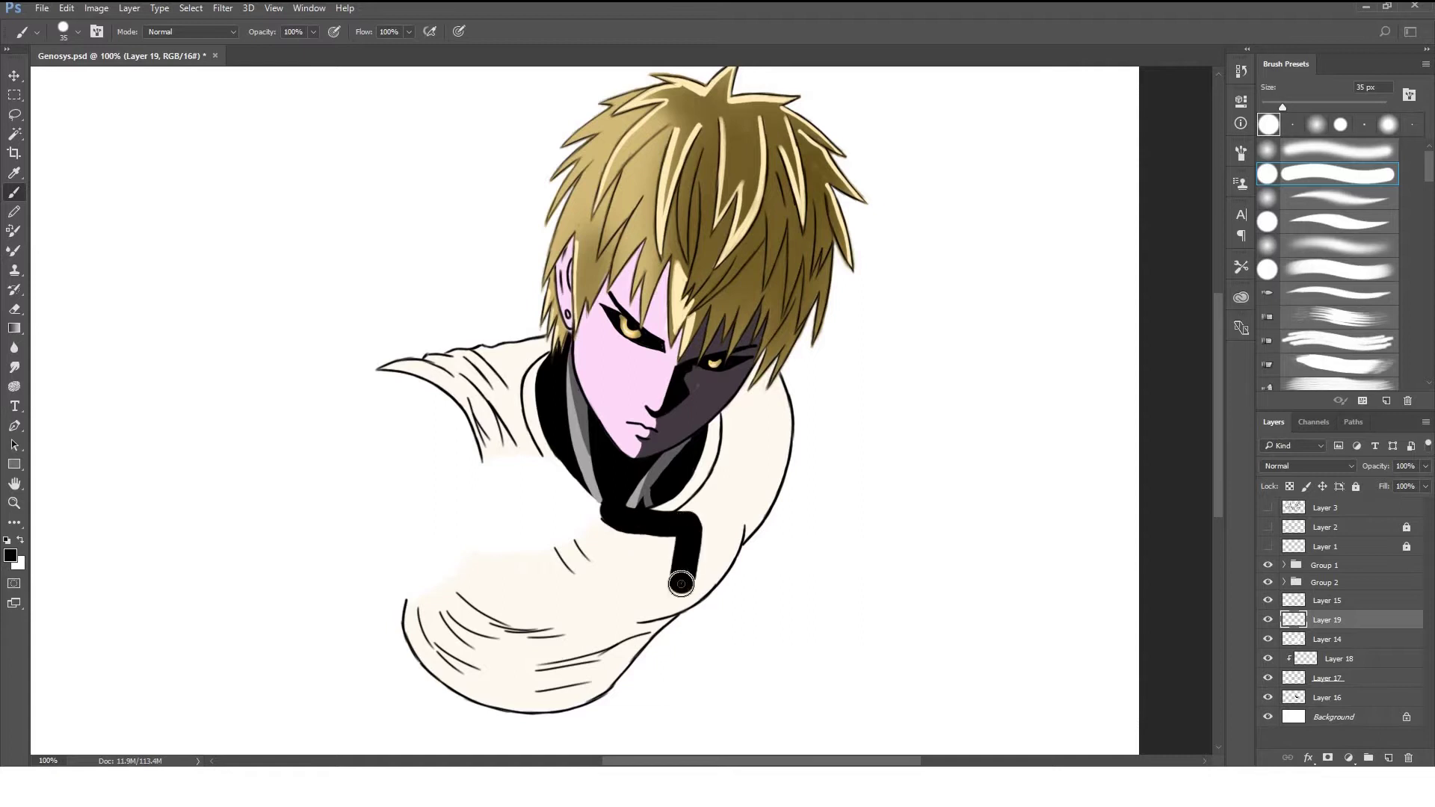
left_click_drag(616, 508, 615, 636)
mouse_move(453, 601)
left_mouse_down()
mouse_move(587, 621)
mouse_move(814, 351)
left_mouse_up()
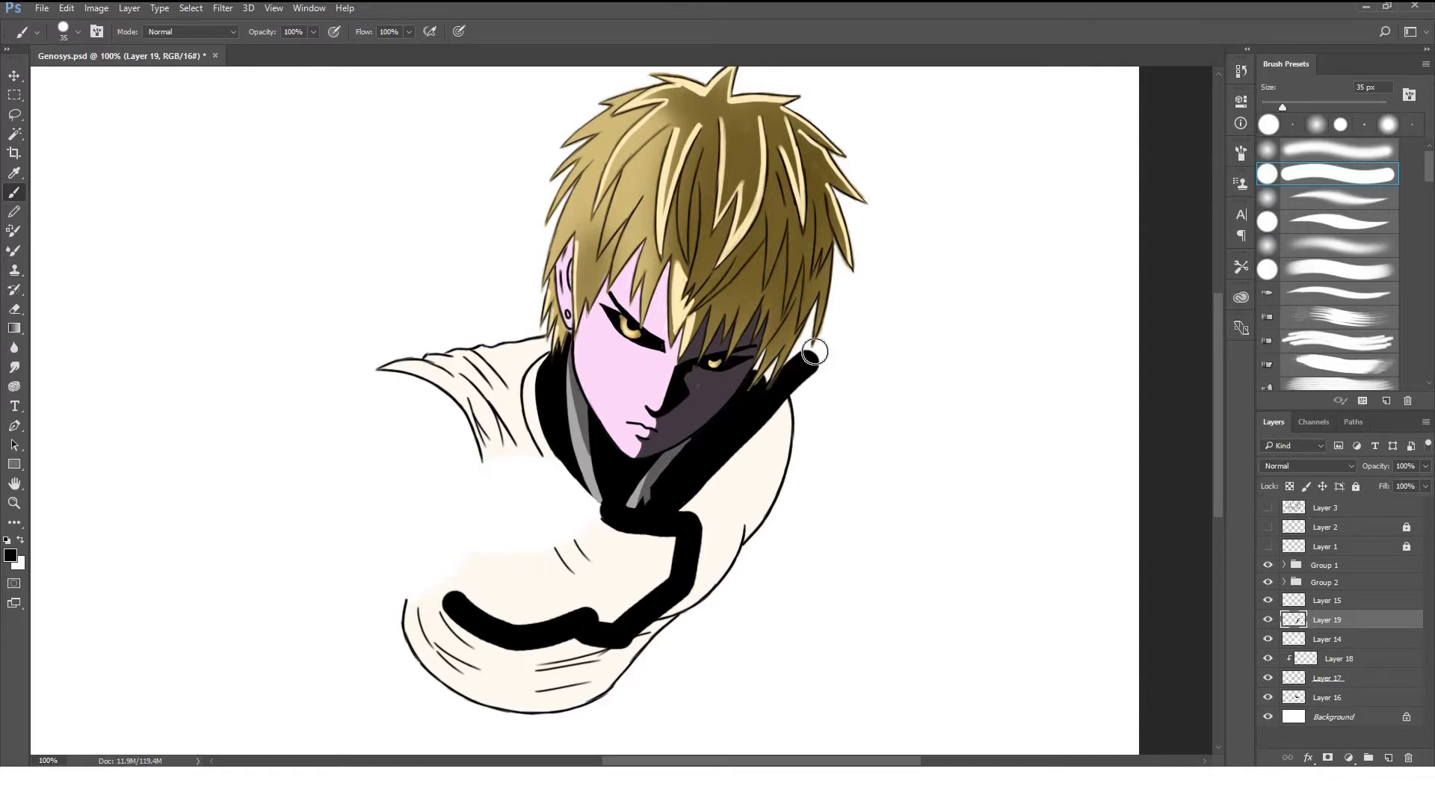
left_click(1405, 630, "alt")
left_click_drag(781, 396, 715, 563)
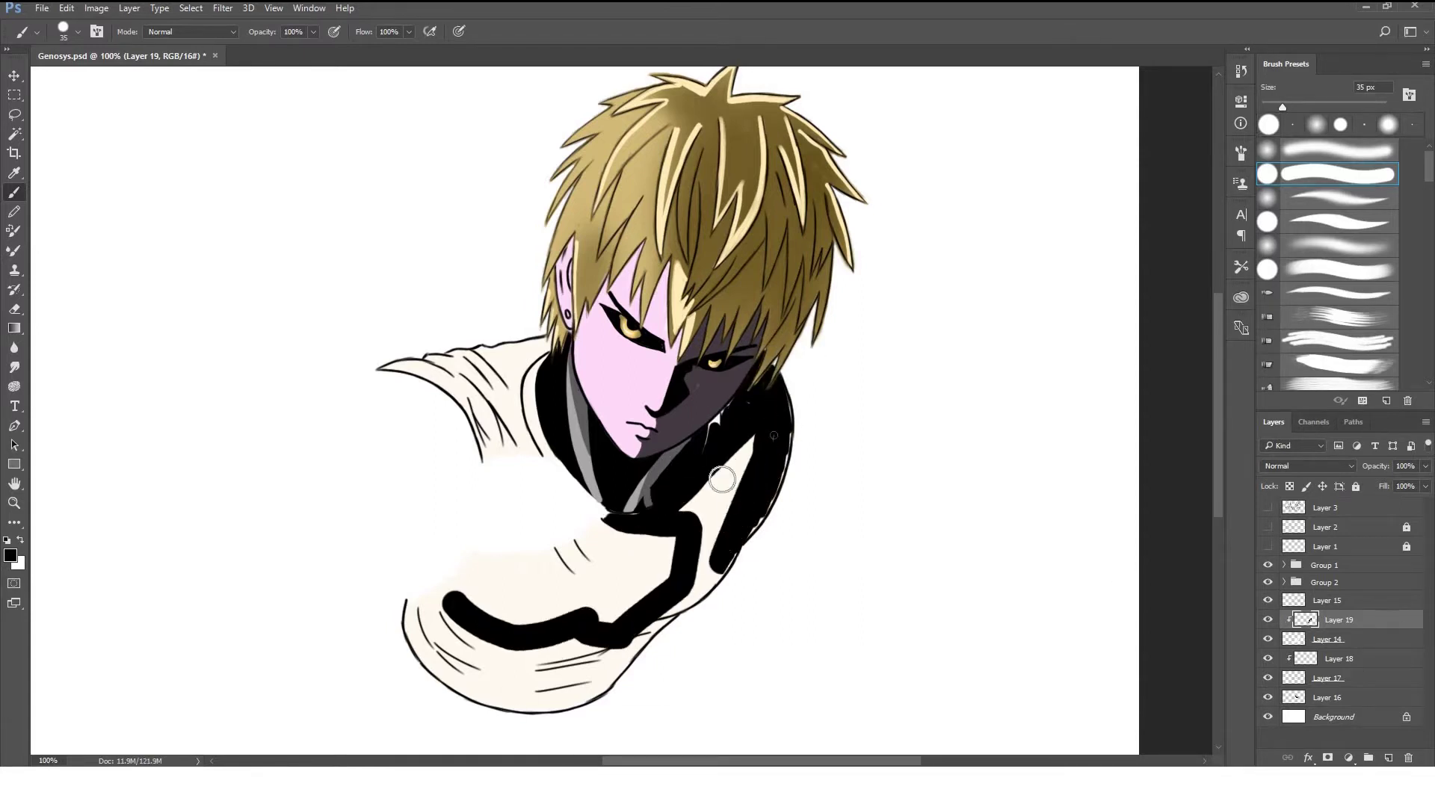
Paint white edges along the right sleeve outline on coat Layer 14.
left_click(1338, 639)
key("x")
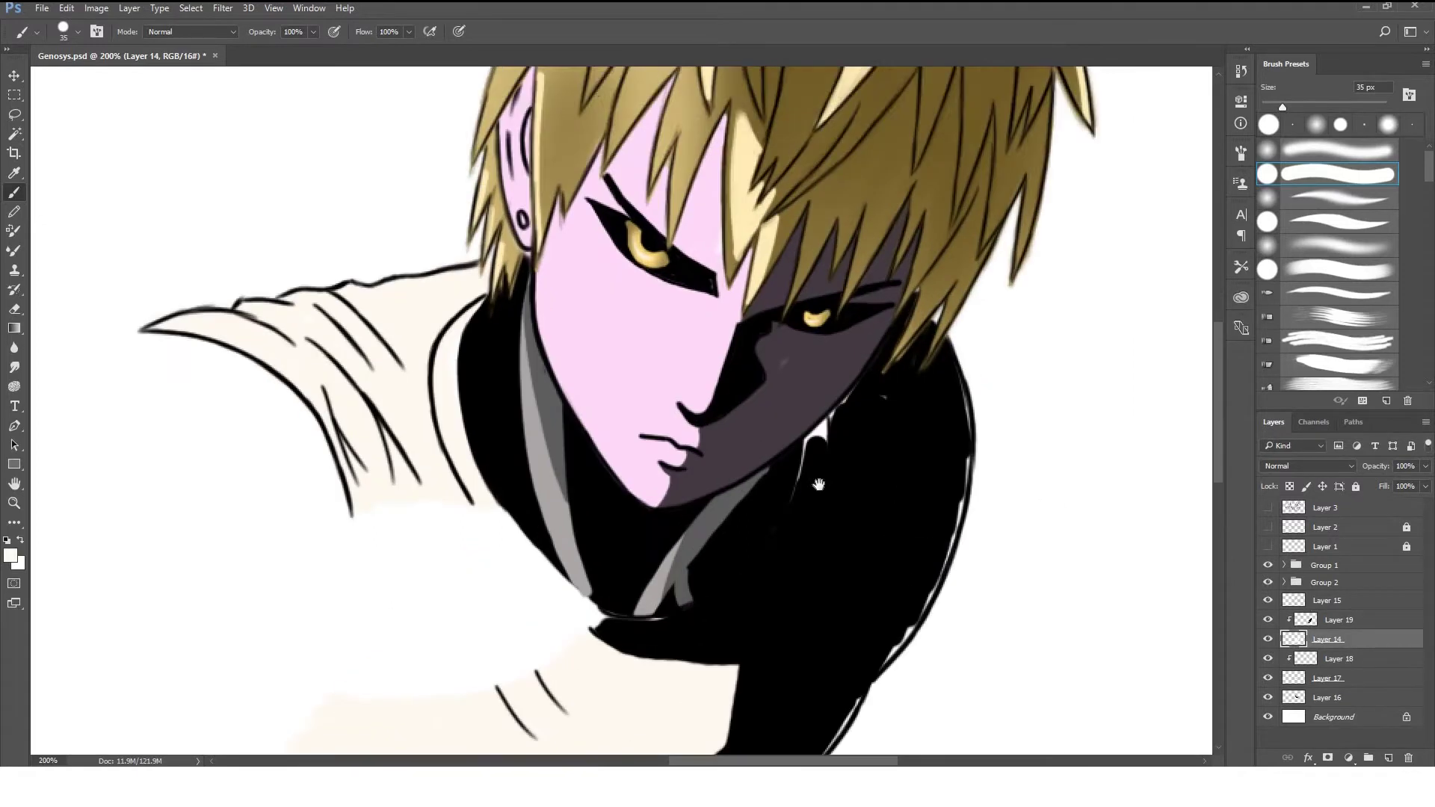
scroll(710, 553, "up", 2)
left_click_drag(894, 352, 878, 403)
mouse_move(817, 551)
left_mouse_down()
mouse_move(785, 586)
mouse_move(770, 445)
mouse_move(580, 642)
left_mouse_up()
left_click_drag(581, 642, 708, 513)
Fill thick black shadow along the lower sleeve on Layer 19 with a larger brush.
key("x")
left_click(1338, 620)
key("bracketright")
key("bracketright")
key("bracketright")
mouse_move(449, 607)
left_mouse_down()
mouse_move(419, 605)
mouse_move(761, 457)
left_mouse_up()
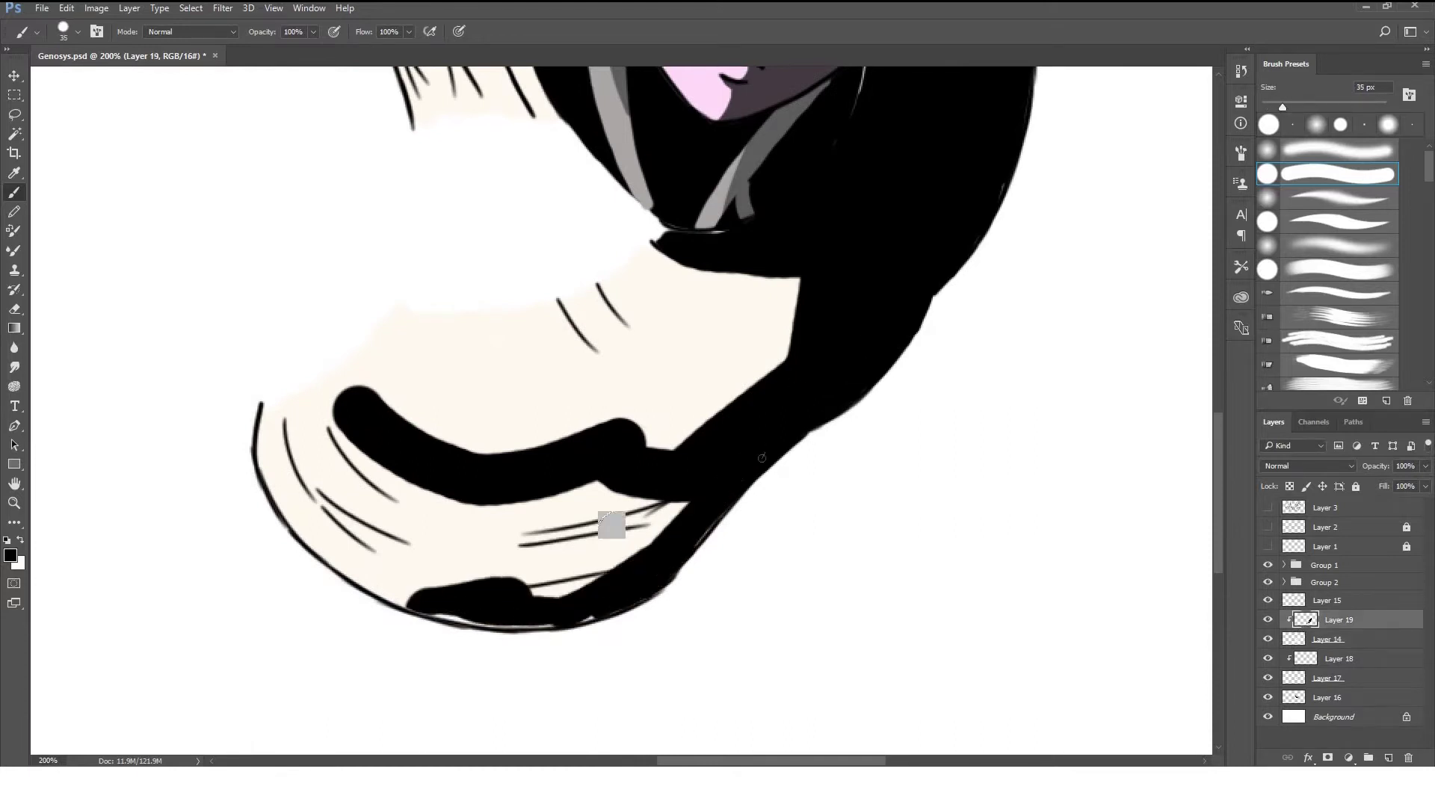
left_click_drag(672, 500, 418, 598)
left_click_drag(539, 575, 628, 560)
Try a 9 px white edge where the coat meets the collar, then undo it.
key("alt+bracketleft")
key("x")
key("bracketleft")
key("bracketleft")
key("bracketleft")
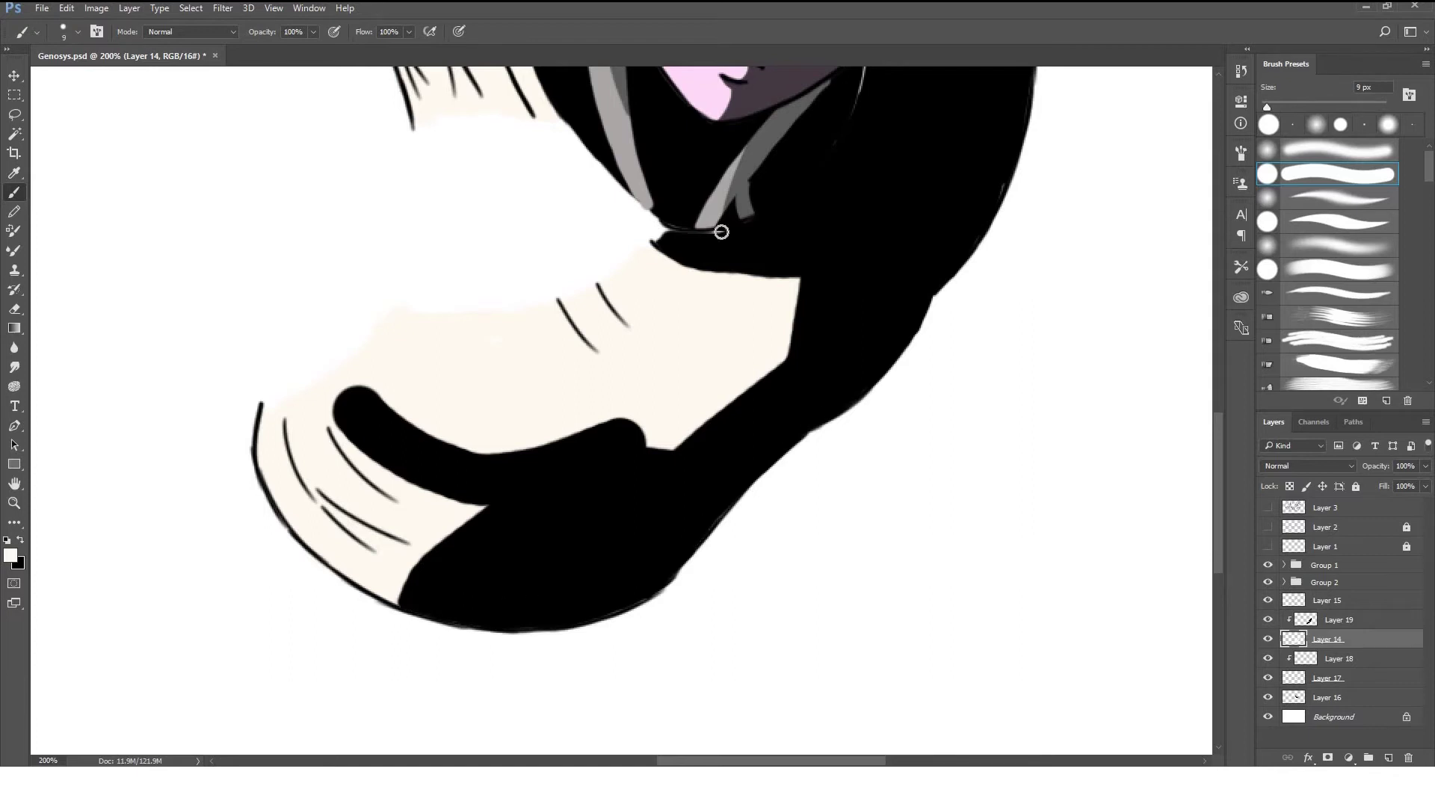
left_click_drag(711, 228, 778, 166)
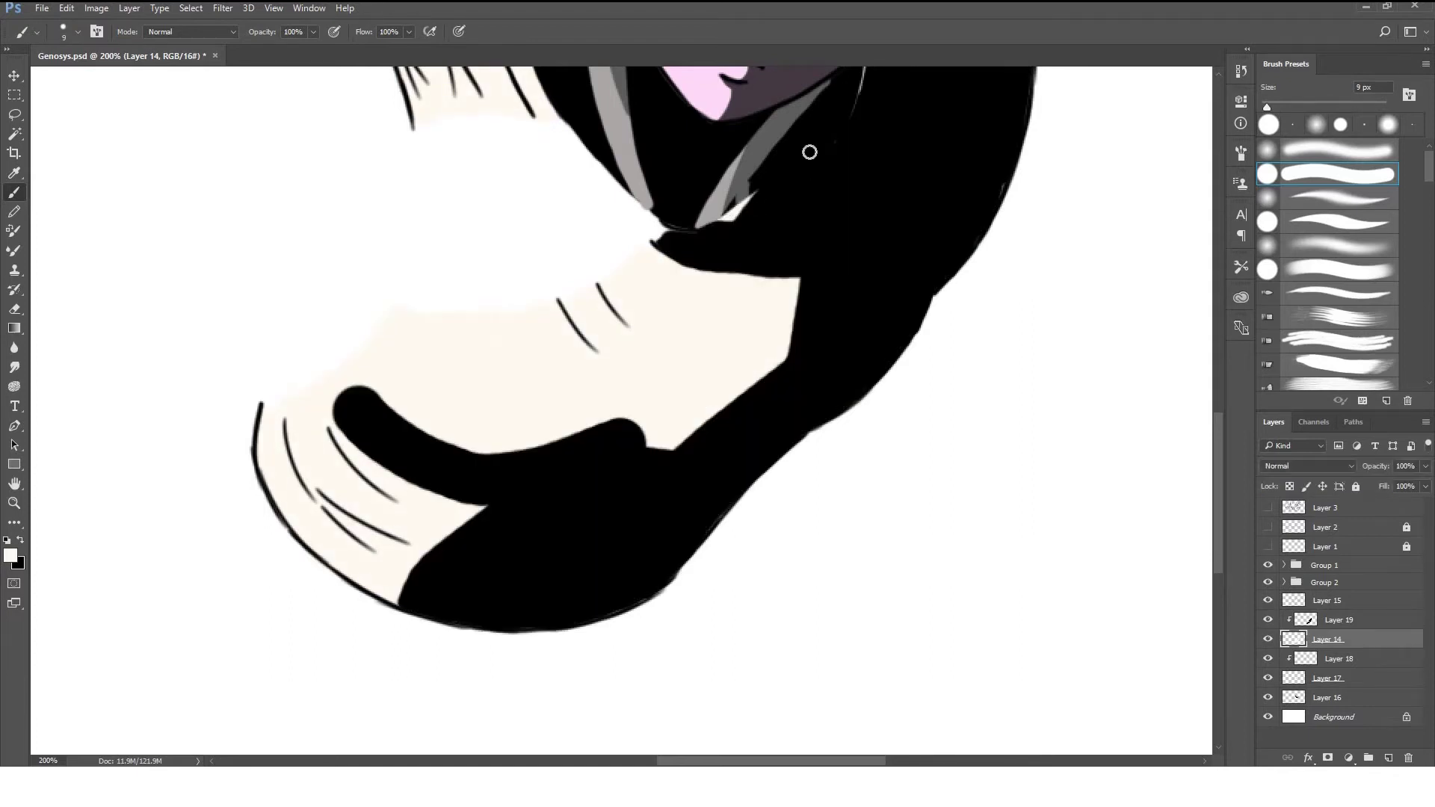
key("ctrl+z")
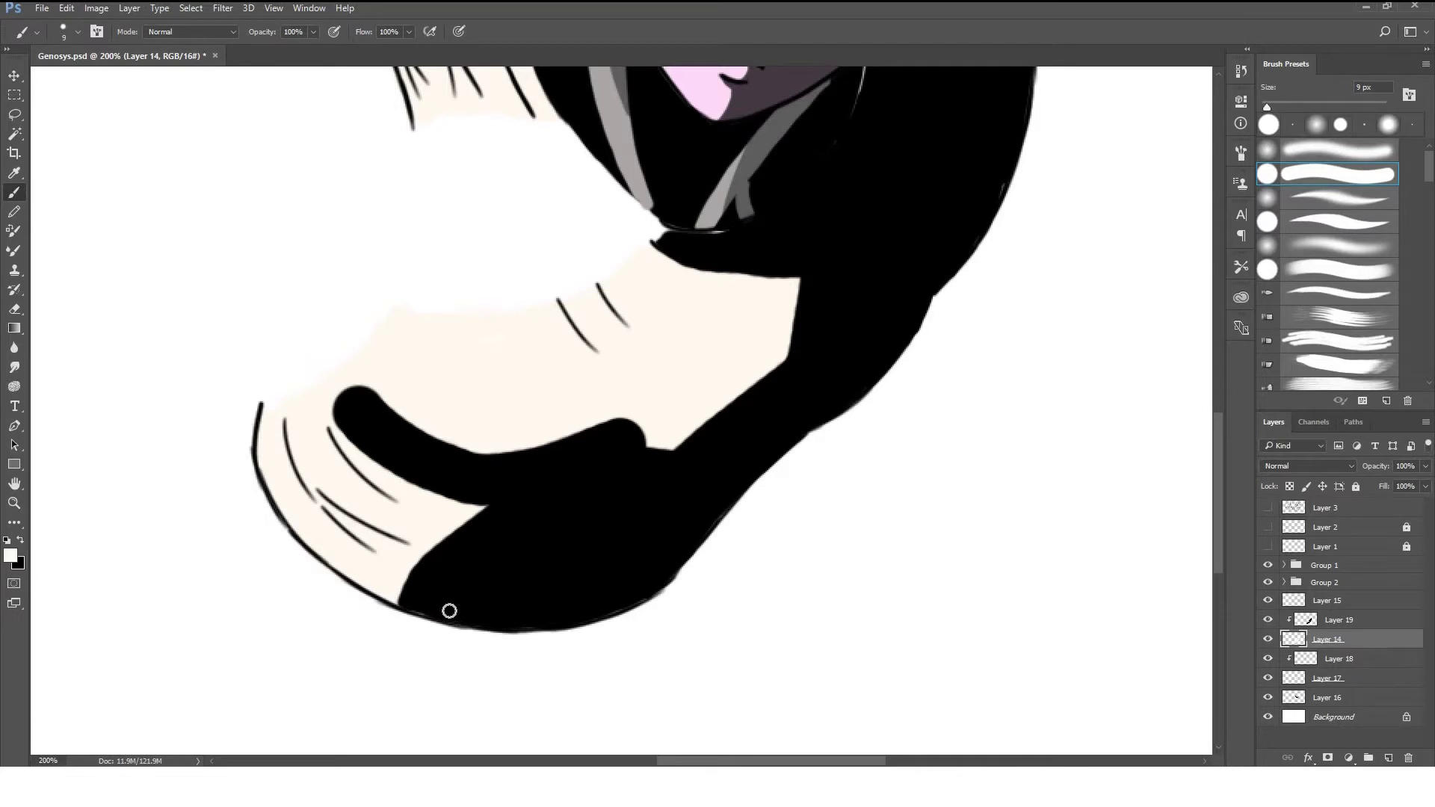
Try a white highlight near the shoulder, then undo it.
key("alt+bracketright")
key("x")
key("alt+bracketleft")
key("x")
scroll(729, 230, "up", 3)
key("alt+bracketright")
left_click_drag(798, 297, 830, 232)
key("ctrl+z")
Return to black paint on Layer 19 and select its opacity field.
key("x")
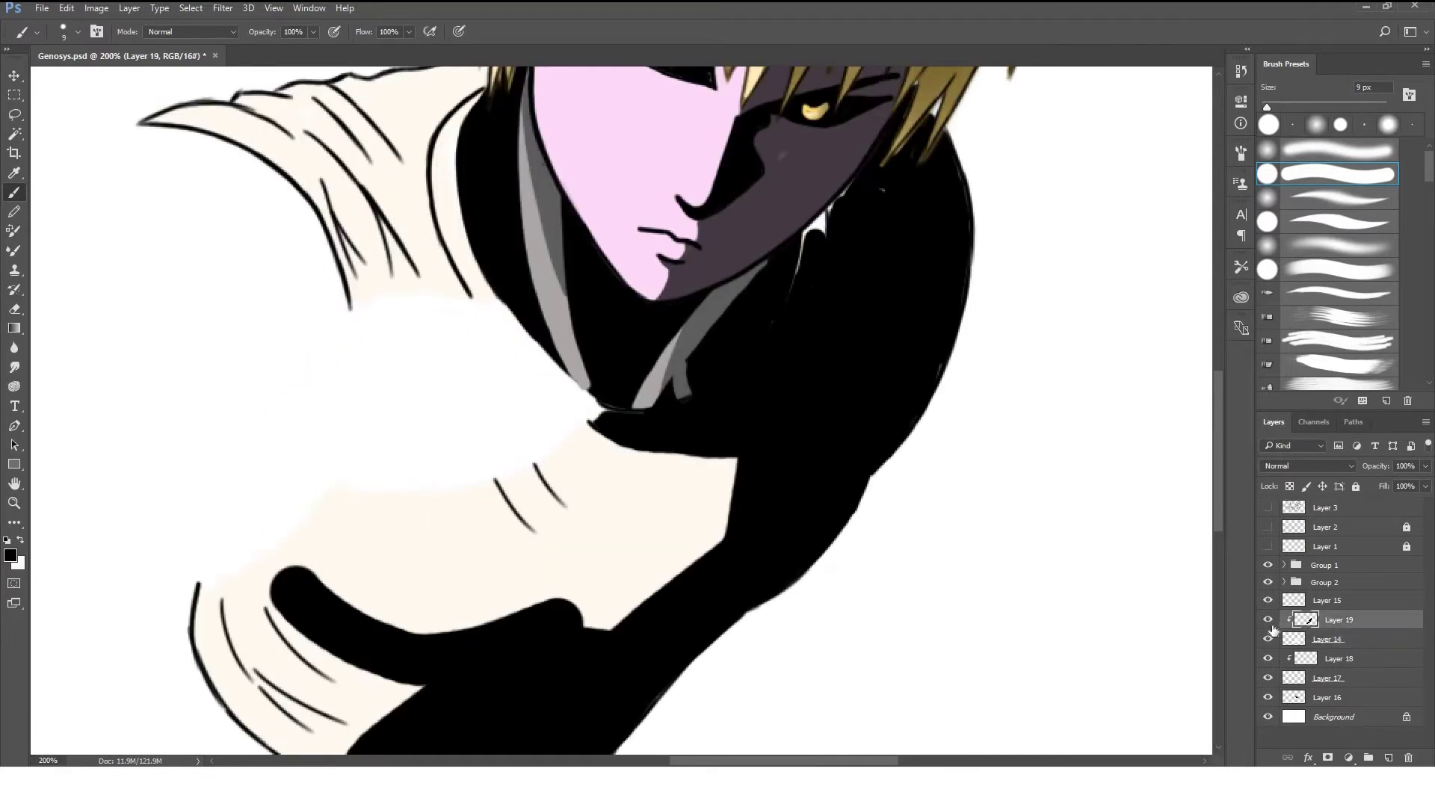
left_click(1353, 645)
key("x")
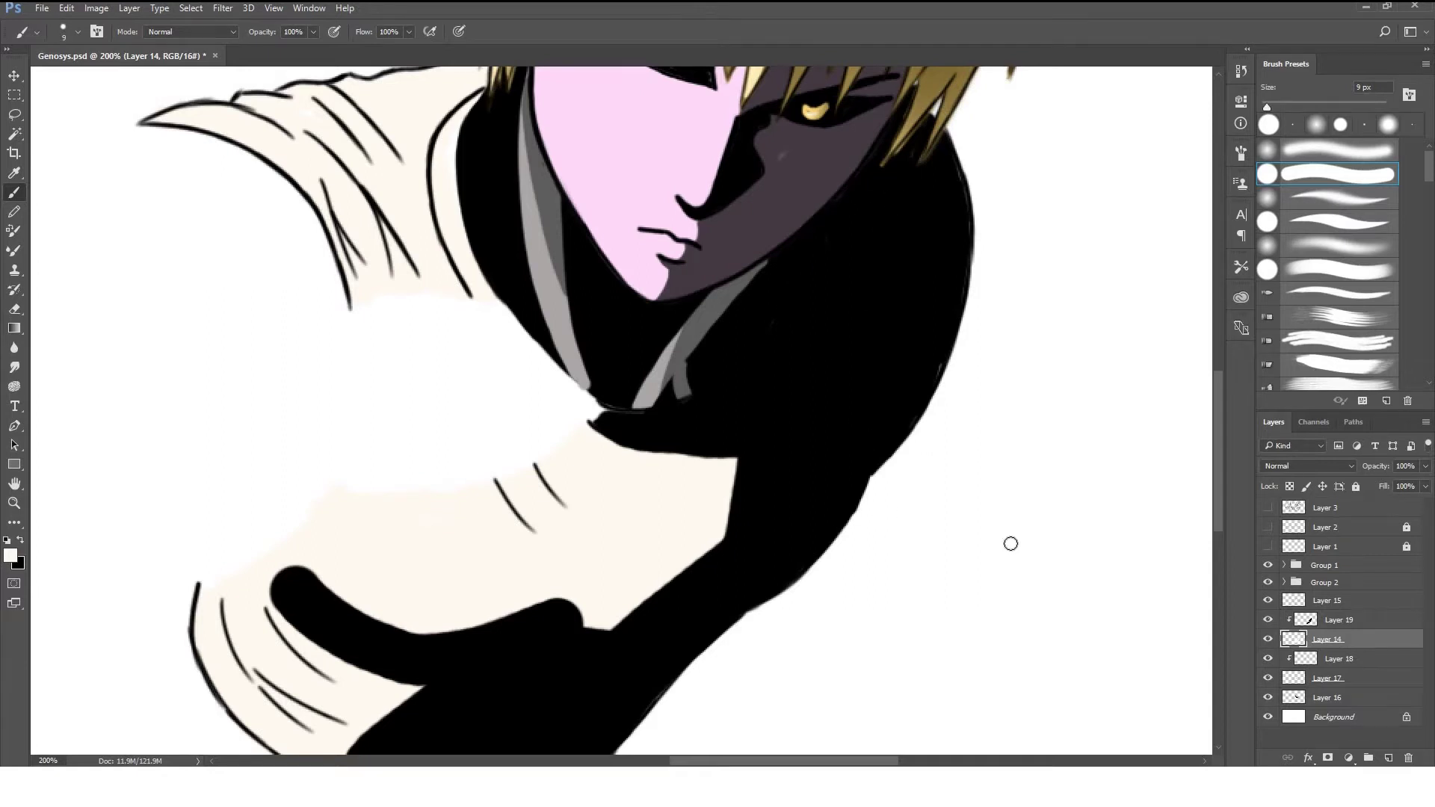
left_click(1338, 620)
left_click(1404, 465)
Set Layer 19's opacity to 62% and return to the Brush tool.
type("62")
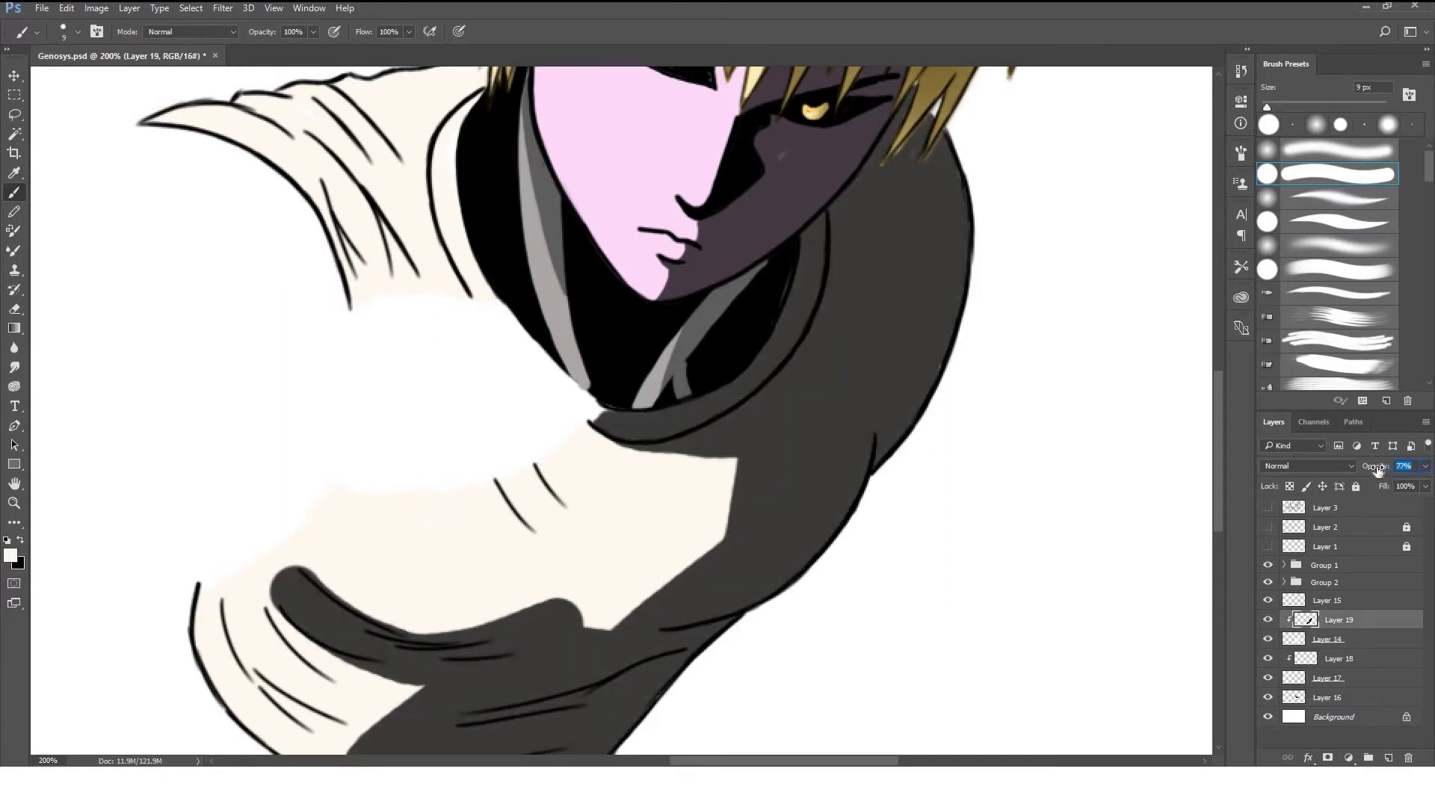
key("Tab")
key("e")
key("F5")
key("F5")
key("b")
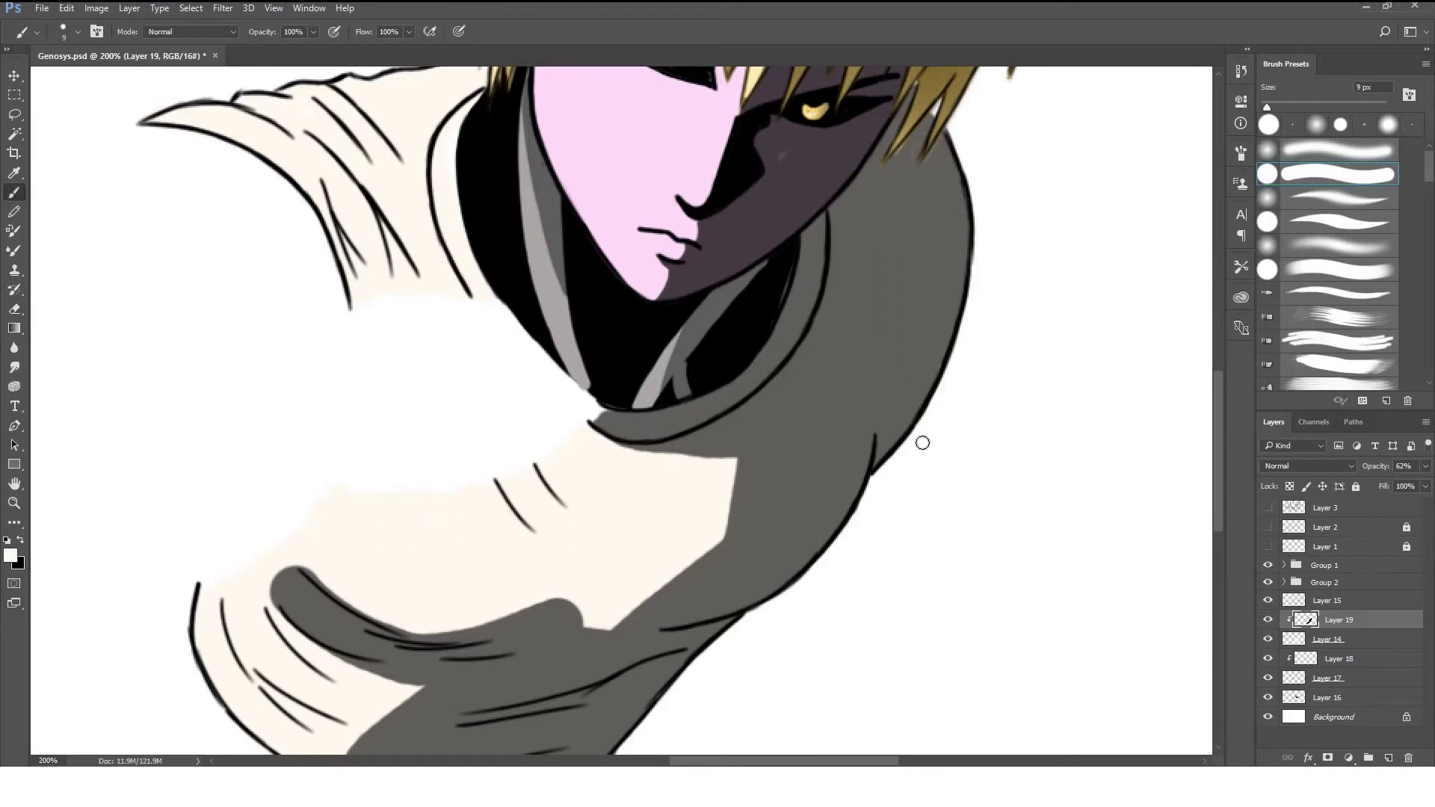
Hatch dark grey strokes on the cream cloth and sleeve's left edge, erasing stray grey patches.
left_click_drag(626, 513, 734, 461)
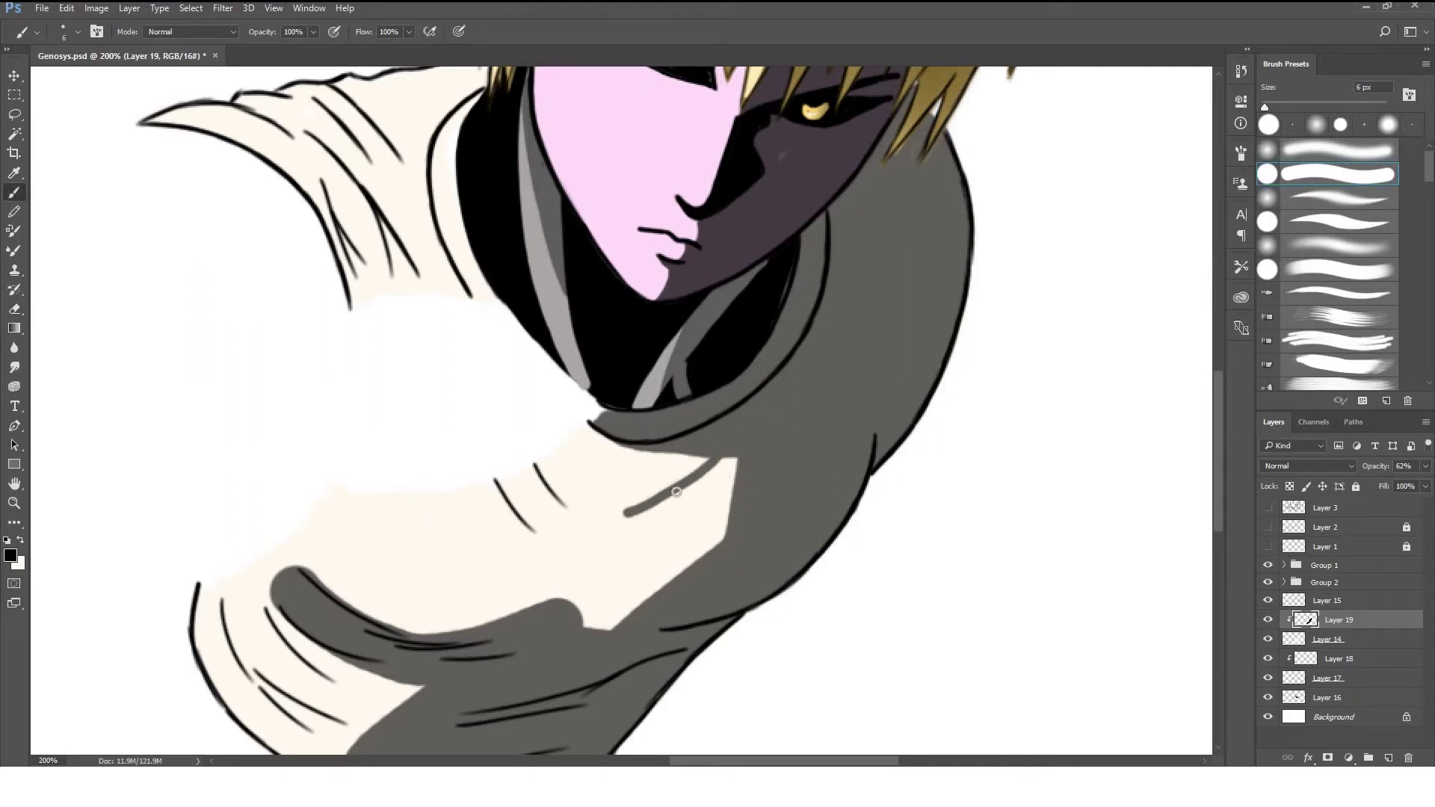
left_click_drag(683, 519, 736, 478)
left_click_drag(223, 581, 252, 697)
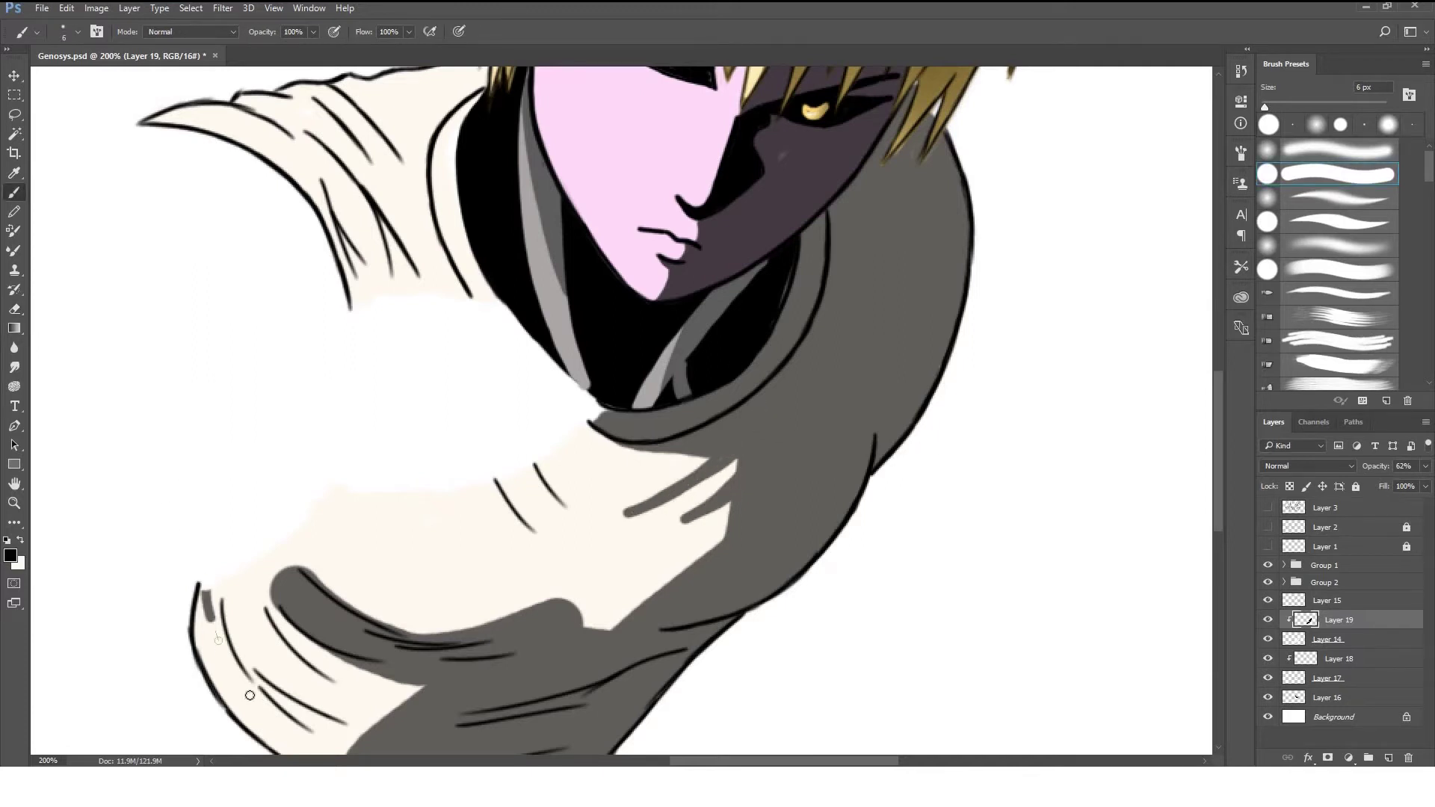
mouse_move(239, 583)
left_mouse_down()
mouse_move(256, 642)
mouse_move(295, 658)
mouse_move(251, 594)
left_mouse_up()
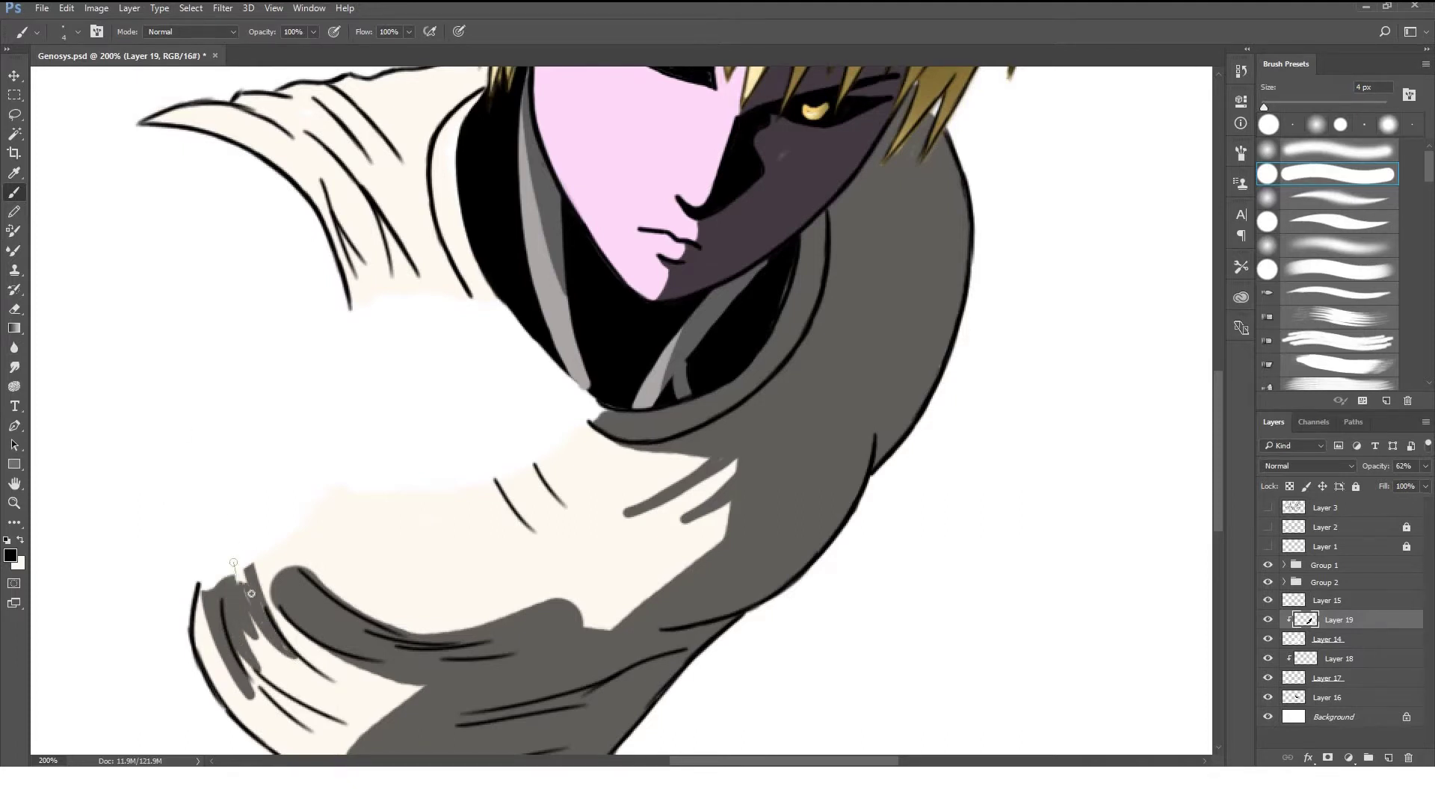
left_click_drag(256, 644, 294, 524)
key("e")
left_click_drag(458, 595, 478, 598)
mouse_move(395, 682)
left_mouse_down()
mouse_move(458, 608)
mouse_move(438, 680)
left_mouse_up()
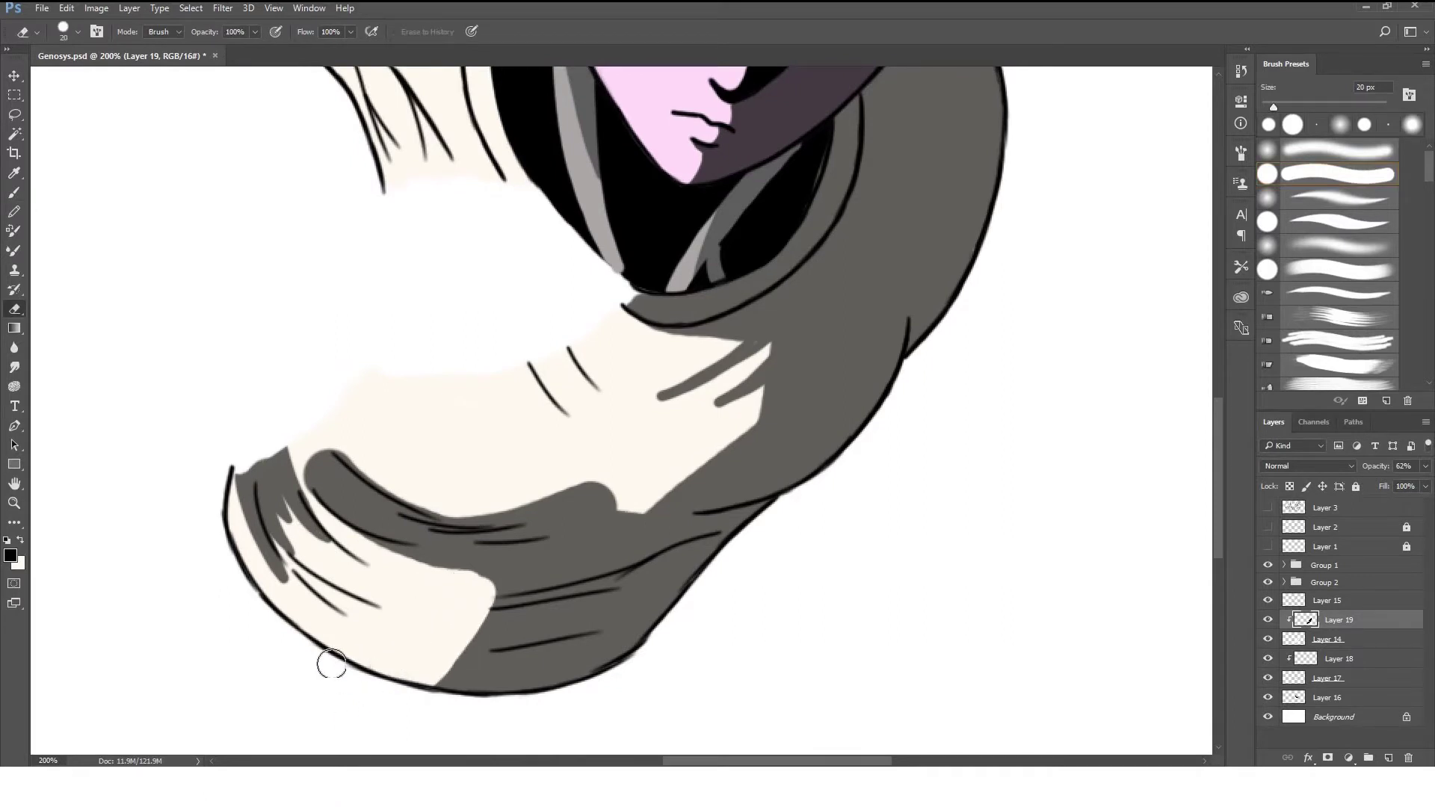
Hatch thin grey lines across the cream patch and fill the sleeve tip and edge grey.
key("b")
left_click_drag(494, 591, 351, 609)
left_click_drag(467, 639, 333, 621)
mouse_move(415, 669)
left_mouse_down()
mouse_move(308, 609)
mouse_move(430, 681)
left_mouse_up()
mouse_move(490, 619)
left_mouse_down()
mouse_move(387, 622)
mouse_move(452, 653)
mouse_move(423, 666)
left_mouse_up()
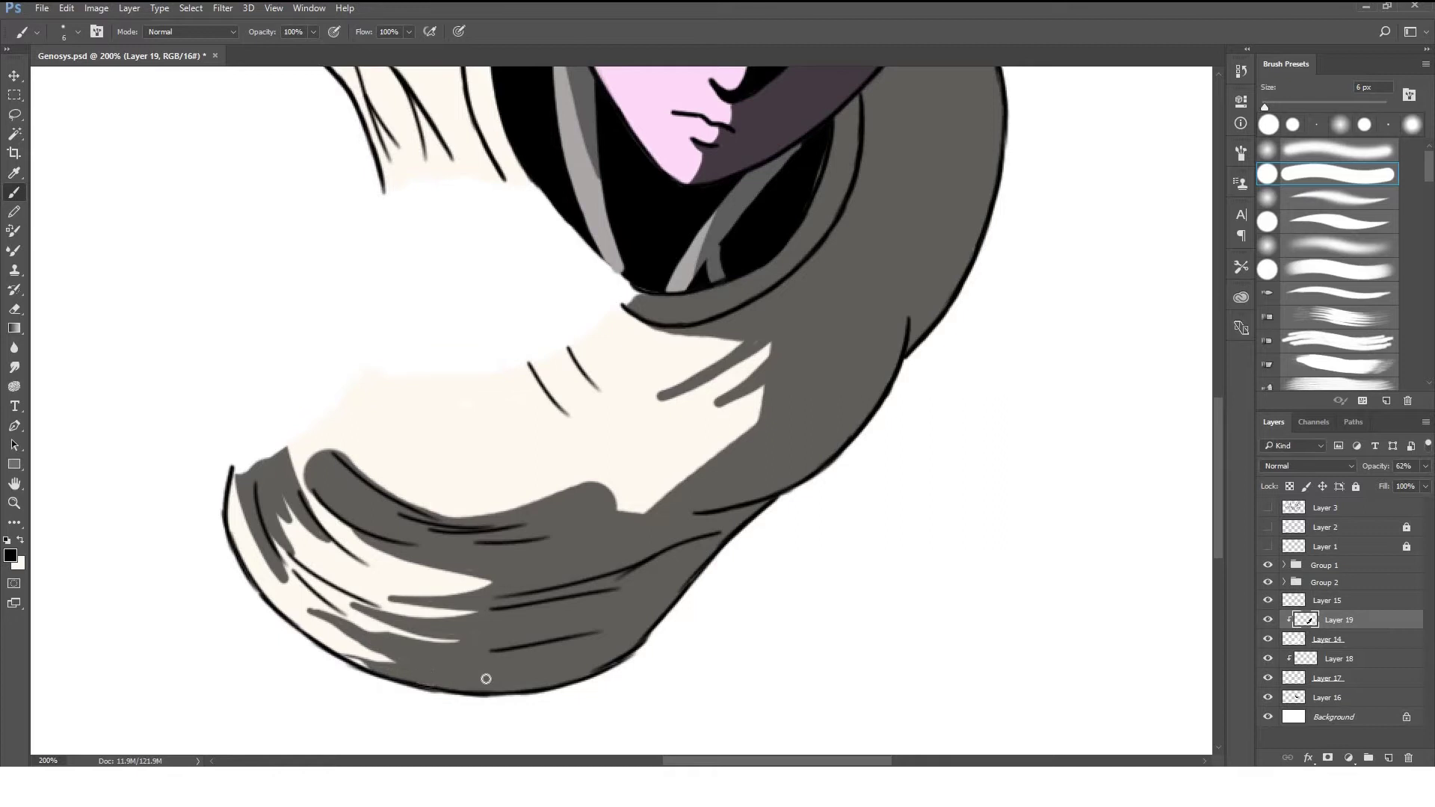
mouse_move(311, 486)
left_mouse_down()
mouse_move(305, 430)
mouse_move(465, 507)
mouse_move(663, 421)
left_mouse_up()
Refine the sleeve's upper edge with grey strokes and darken the diagonal coat crease.
key("e")
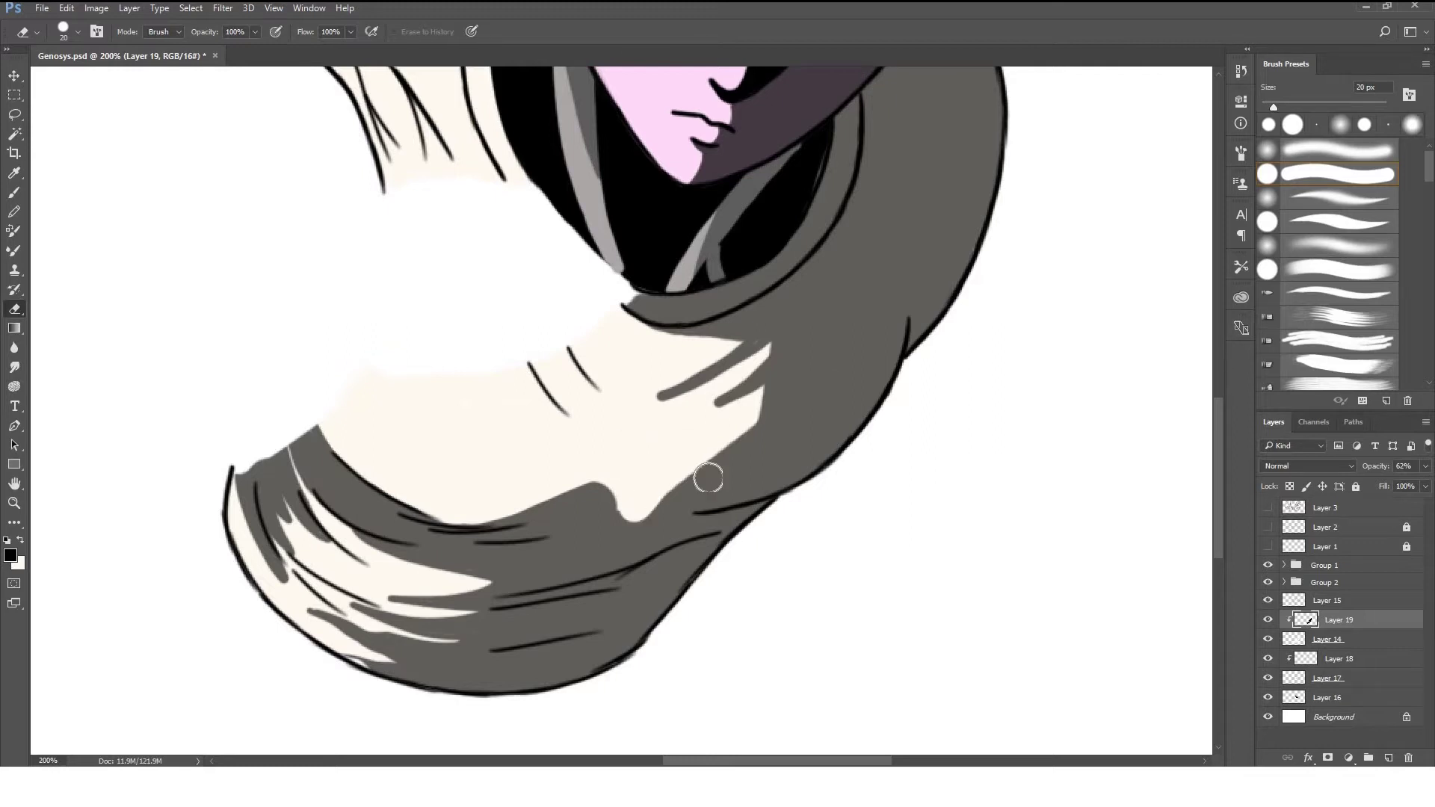
mouse_move(653, 474)
left_mouse_down()
mouse_move(503, 513)
mouse_move(552, 511)
left_mouse_up()
key("b")
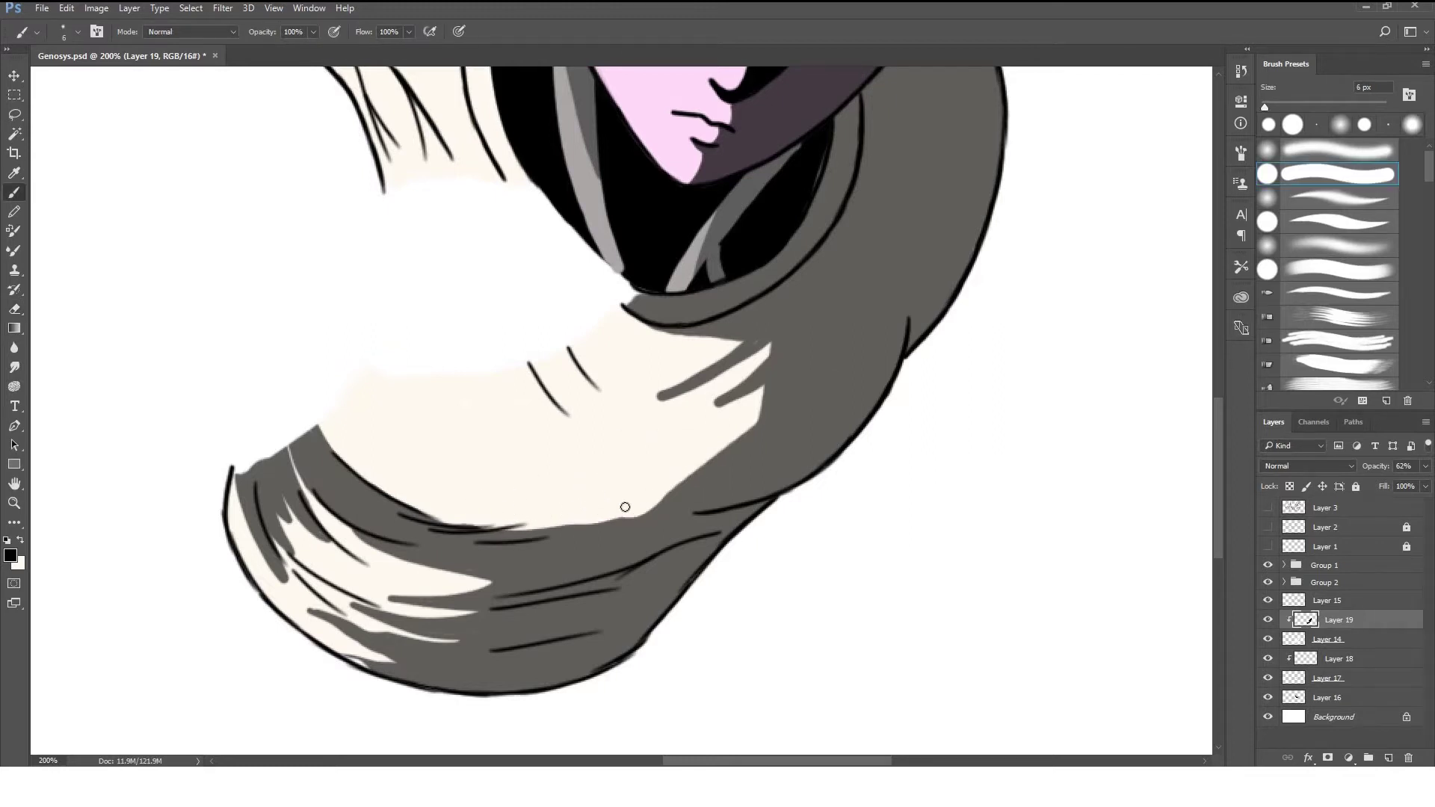
mouse_move(451, 524)
left_mouse_down()
mouse_move(516, 516)
mouse_move(606, 458)
mouse_move(590, 472)
left_mouse_up()
mouse_move(635, 517)
left_mouse_down()
mouse_move(523, 530)
mouse_move(609, 522)
left_mouse_up()
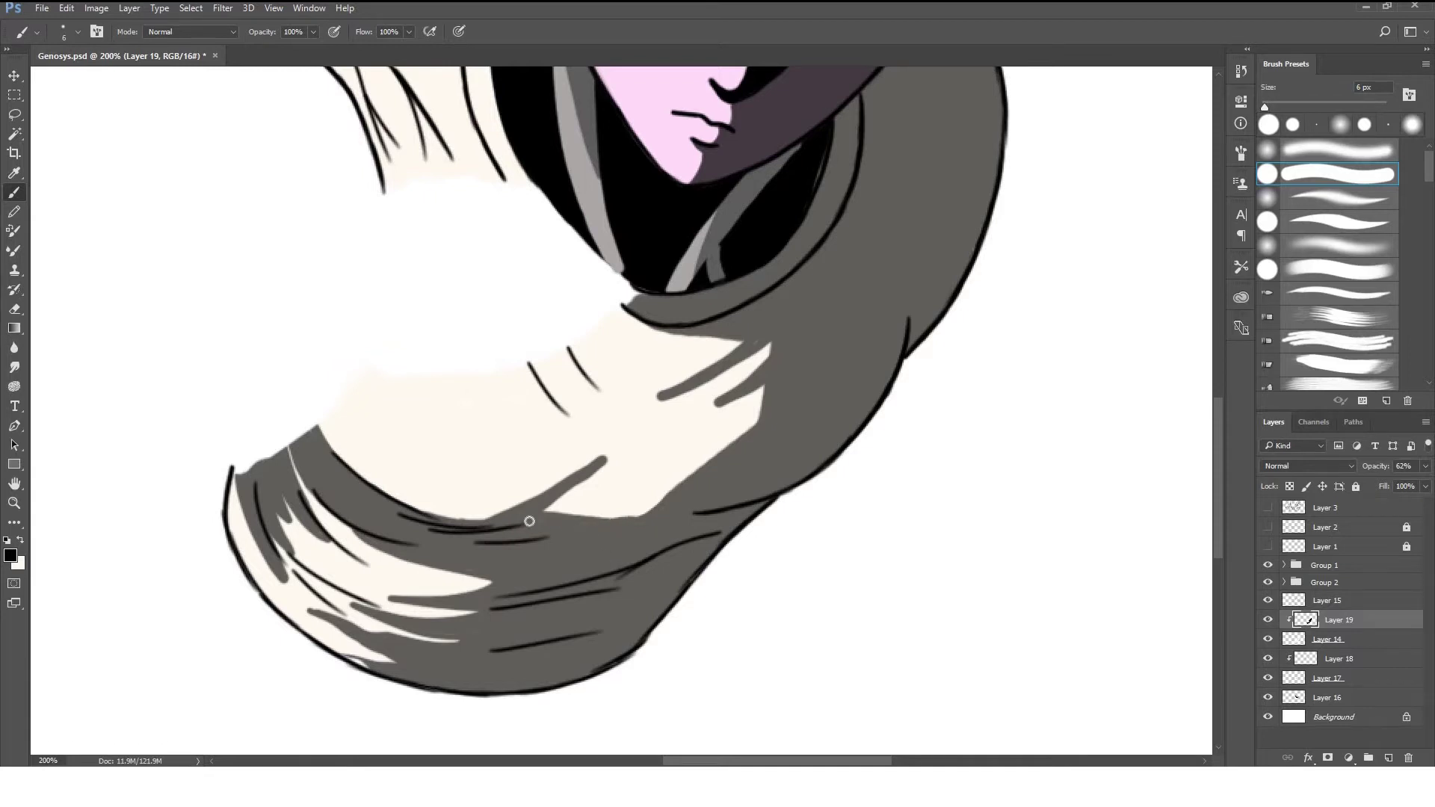
left_click_drag(758, 347, 670, 396)
key("e")
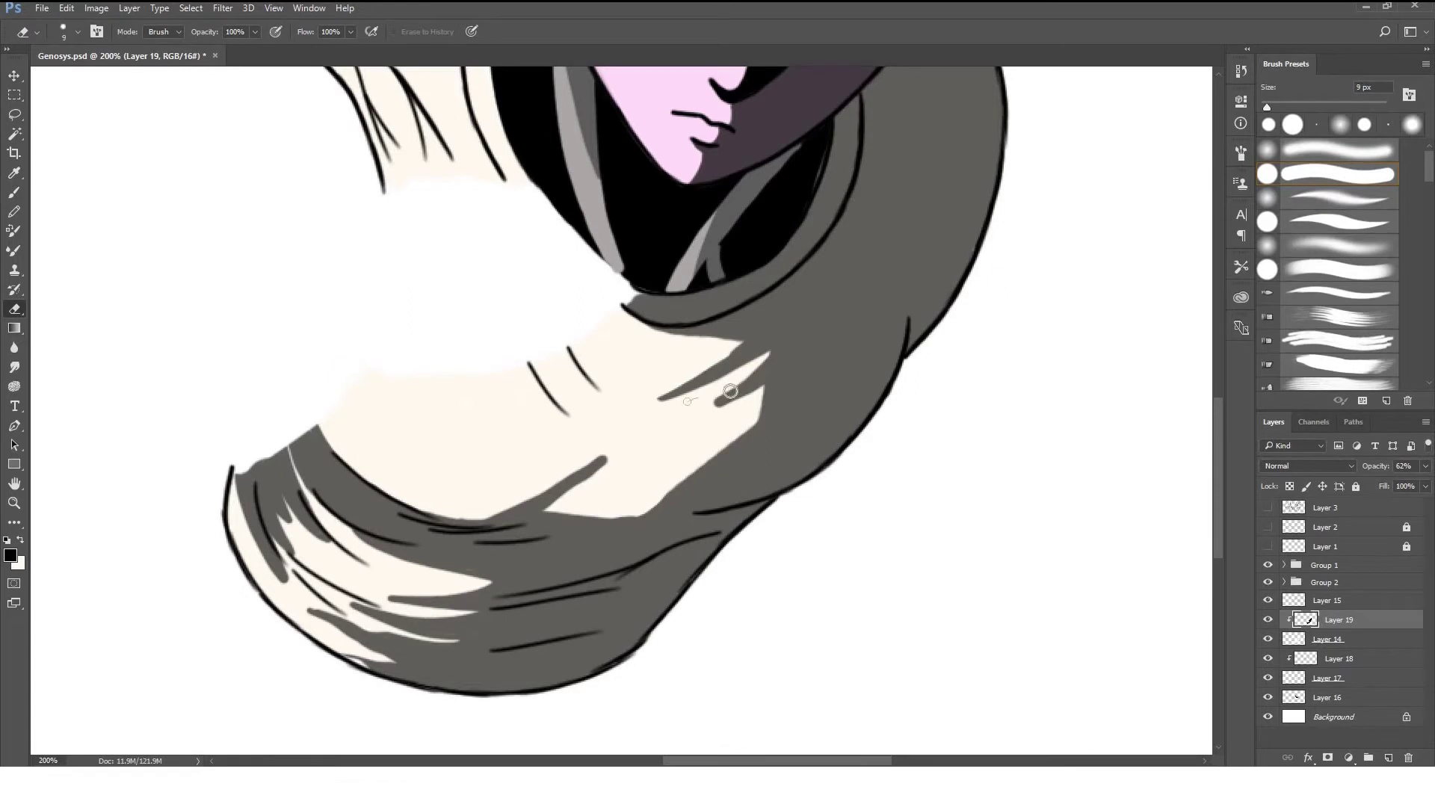
key("b")
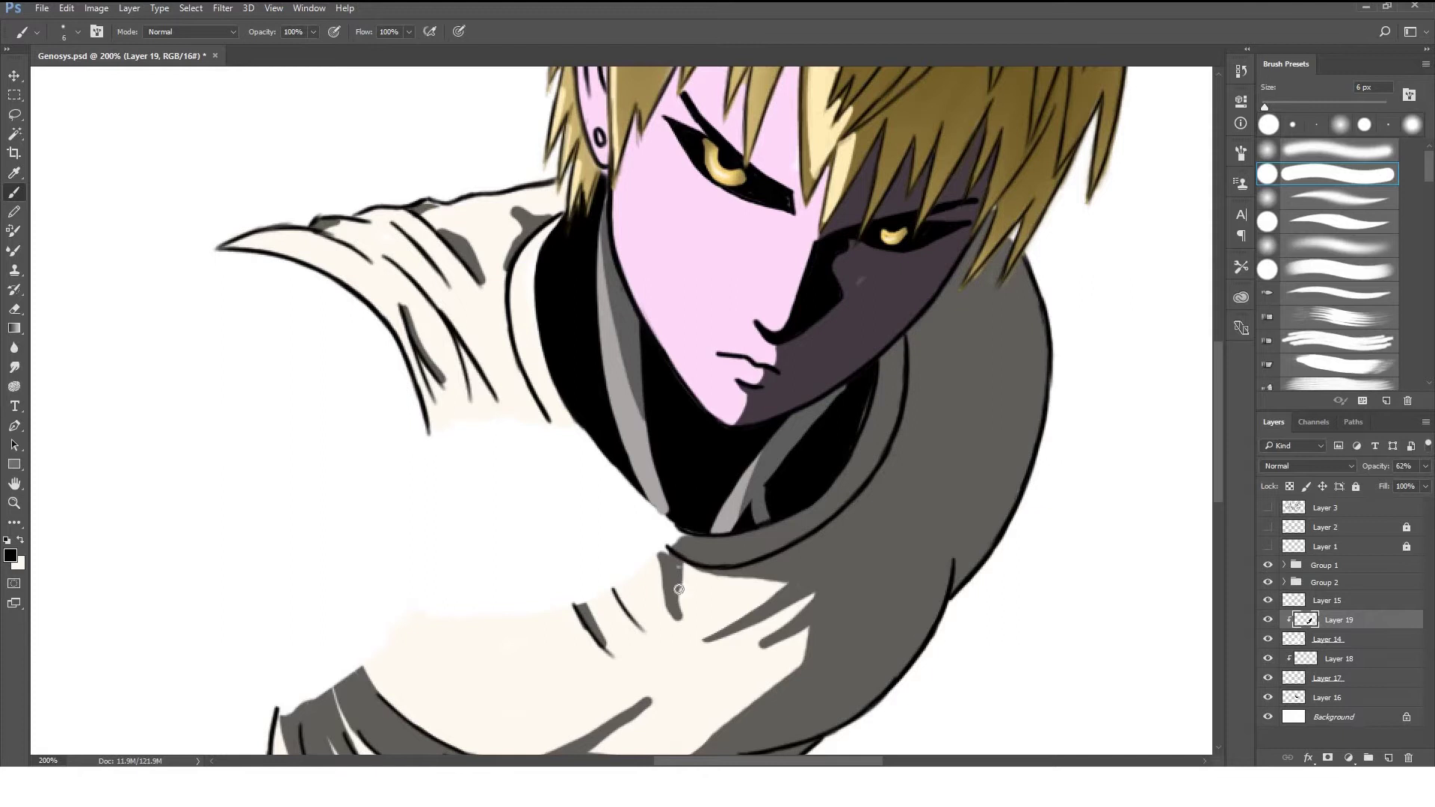
Try a dark navy fill and Hue/Saturation on Layer 14, discarding both.
key("alt+bracketleft")
key("x")
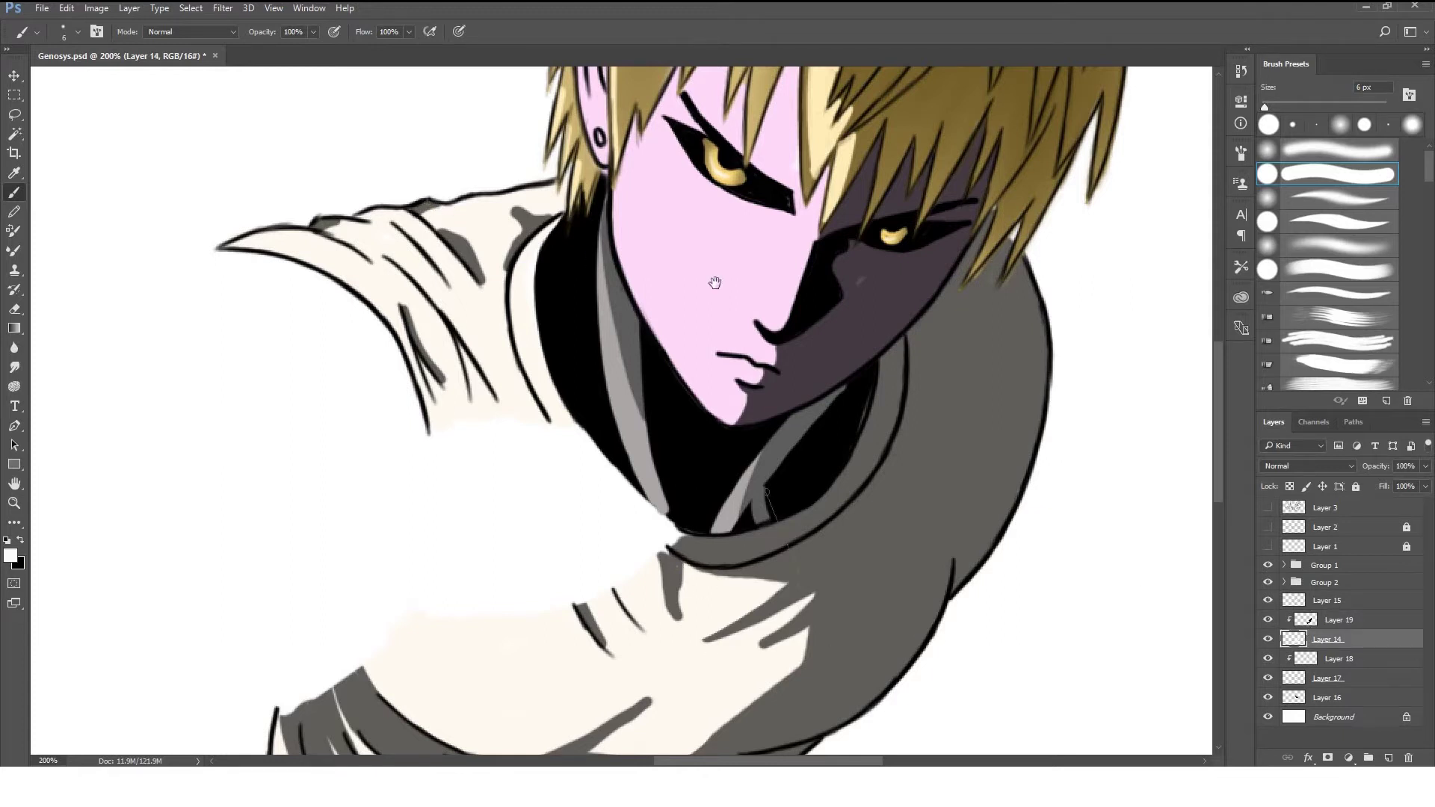
left_click_drag(715, 283, 598, 67)
key("shift+ctrl+BackSpace")
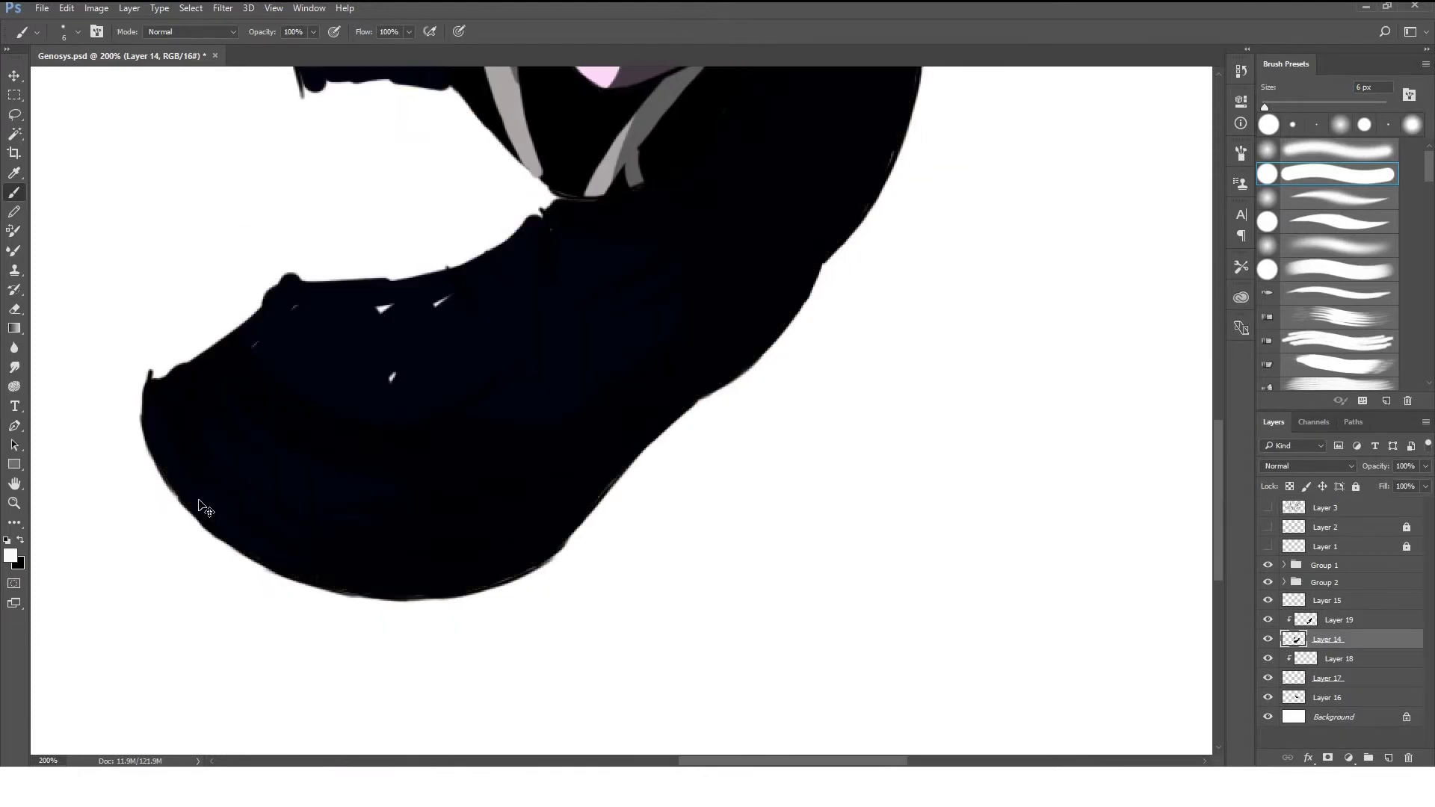
key("ctrl+z")
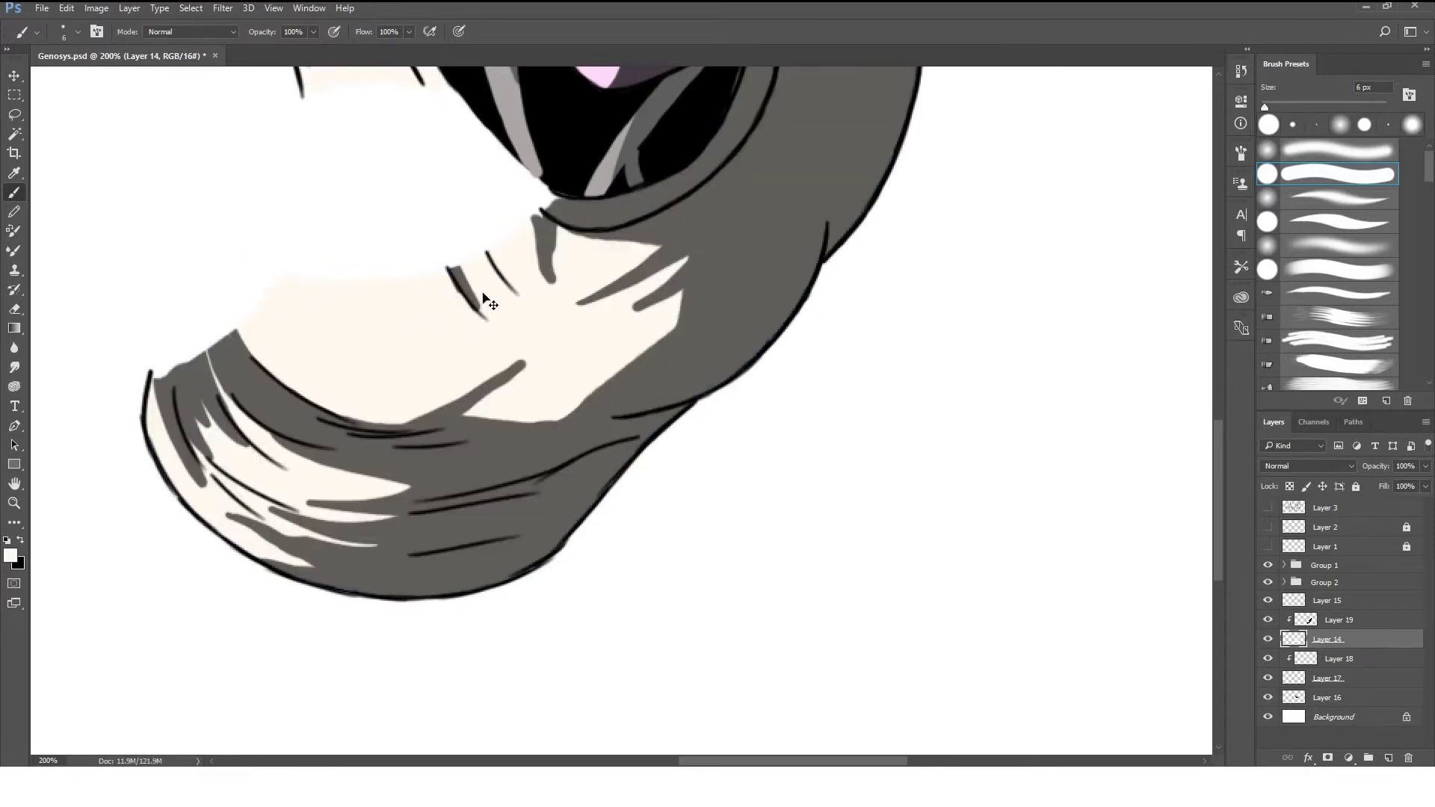
key("ctrl+u")
left_click(852, 211)
key("b")
Zoom out, show the mechanical hand sketch layers, and group Layers 15–19.
key("ctrl+minus")
key("ctrl+minus")
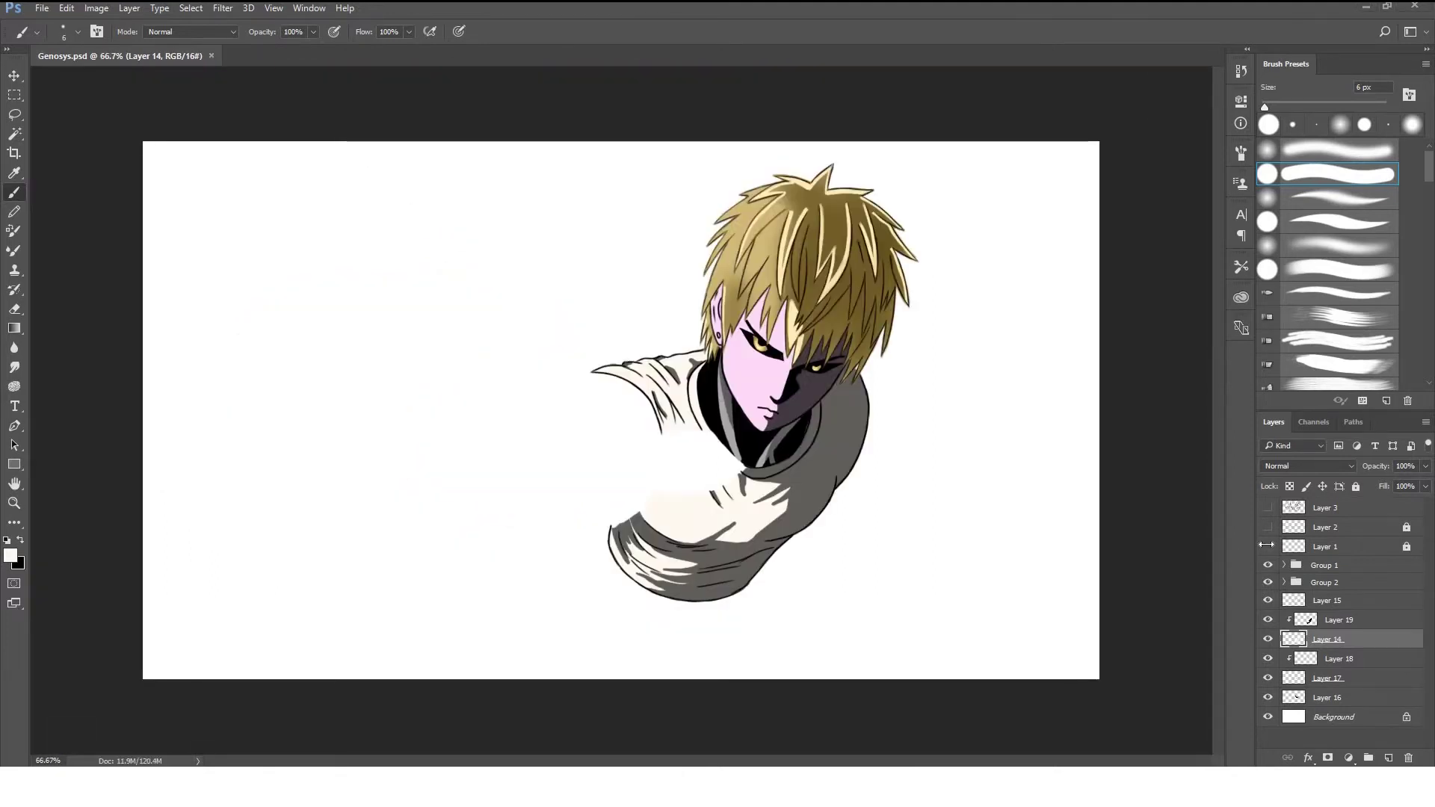
left_click_drag(1267, 545, 1296, 516)
key("ctrl+g")
On new Layer 20 at 200% zoom, ink a 25 px black line down the middle finger.
left_click(1388, 758)
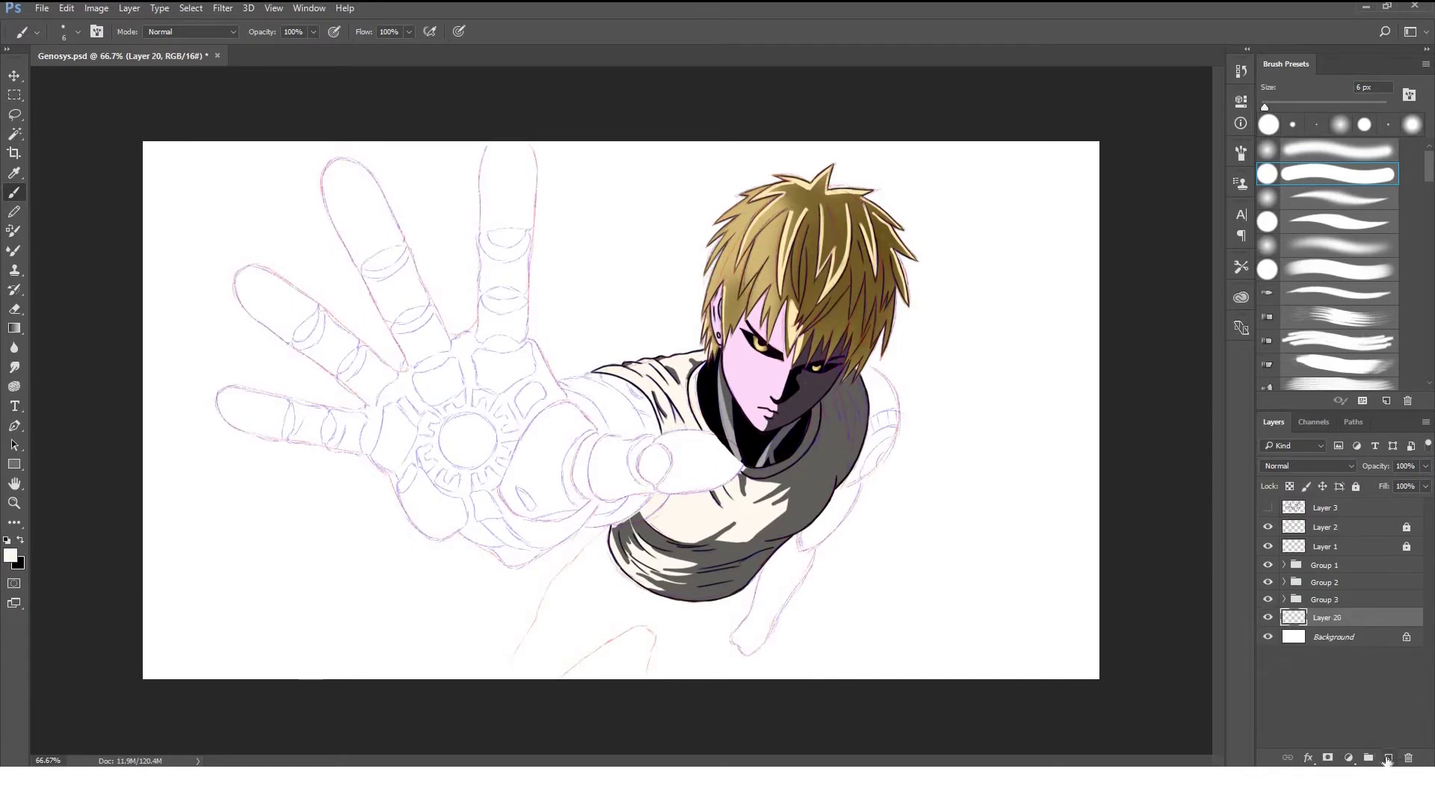
key("ctrl+plus")
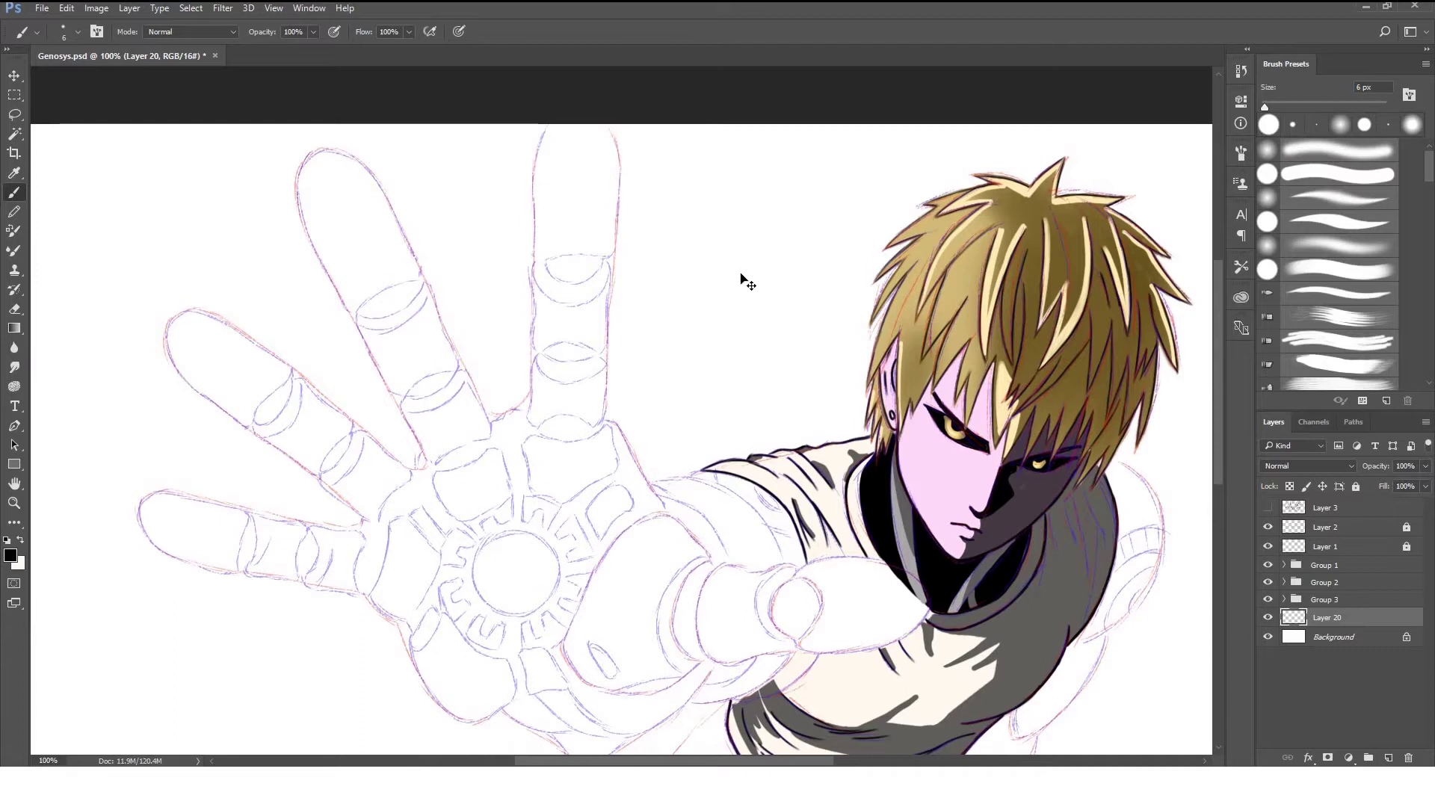
key("ctrl+plus")
key("period")
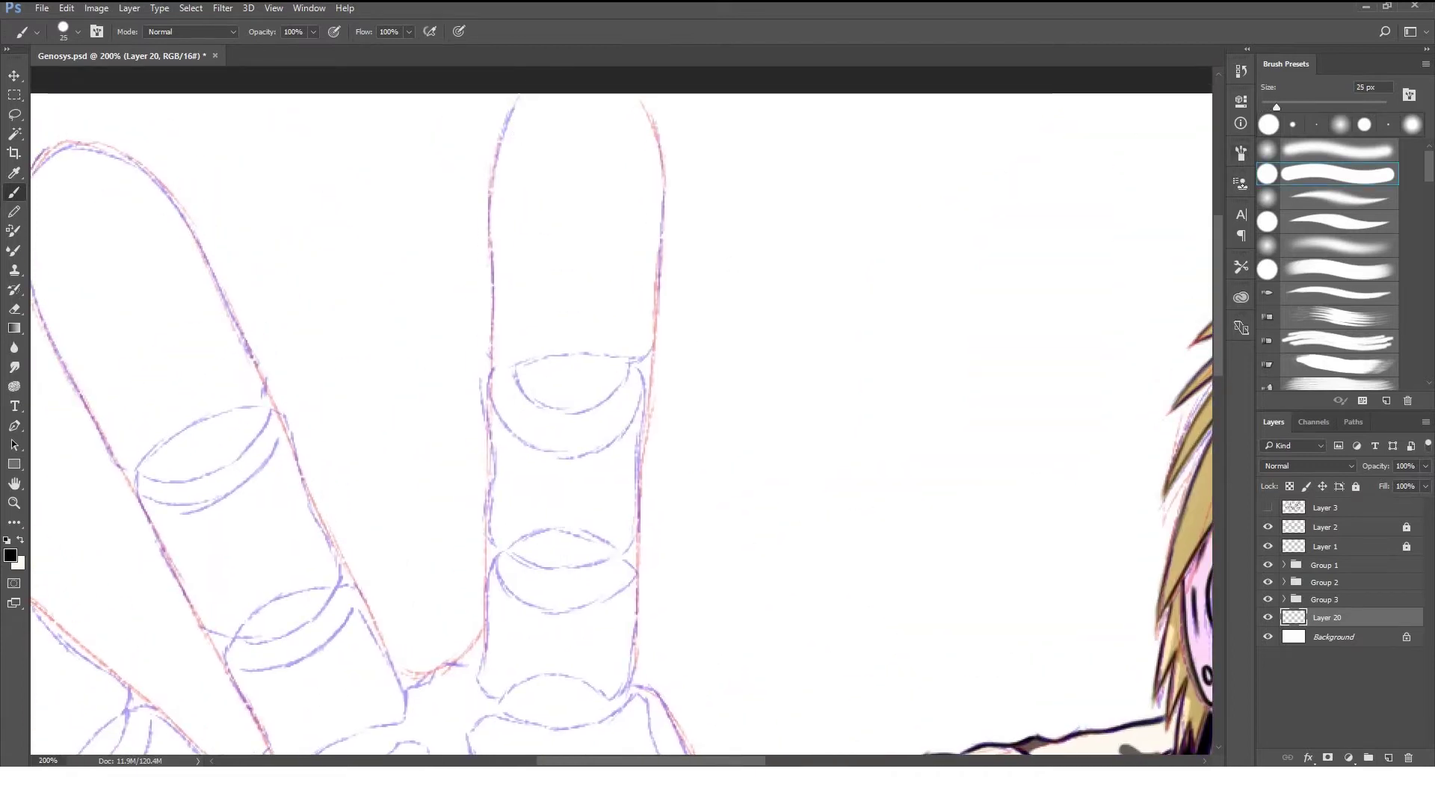
mouse_move(553, 95)
left_mouse_down()
mouse_move(505, 410)
mouse_move(513, 551)
left_mouse_up()
left_click(1268, 546)
scroll(513, 551, "down", 3)
left_click_drag(552, 340, 539, 499)
Ink hooked black outlines along the adjacent and left fingers.
scroll(540, 499, "left", 3)
scroll(542, 472, "left", 3)
mouse_move(643, 415)
left_mouse_down()
mouse_move(542, 472)
mouse_move(609, 509)
mouse_move(647, 583)
left_mouse_up()
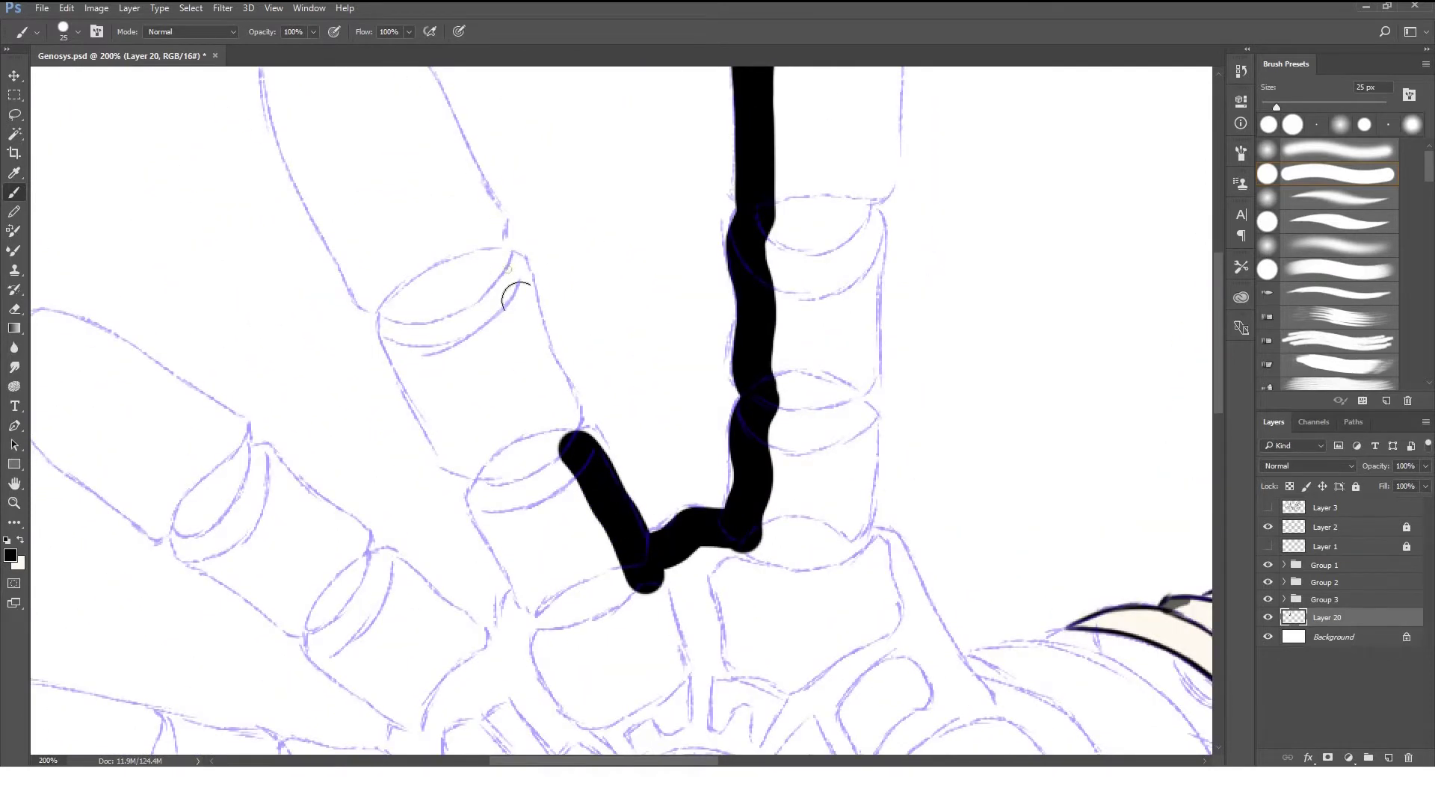
left_click_drag(512, 261, 572, 445)
scroll(523, 299, "up", 3)
scroll(523, 299, "left", 2)
mouse_move(418, 112)
left_mouse_down()
mouse_move(549, 351)
mouse_move(348, 135)
mouse_move(395, 308)
left_mouse_up()
mouse_move(352, 204)
left_mouse_down()
mouse_move(464, 411)
mouse_move(429, 234)
left_mouse_up()
mouse_move(429, 235)
left_mouse_down()
mouse_move(439, 311)
mouse_move(519, 400)
left_mouse_up()
mouse_move(518, 400)
left_mouse_down()
mouse_move(480, 288)
mouse_move(493, 469)
left_mouse_up()
left_click_drag(439, 413, 544, 314)
With a 35 px brush, trace the finger outlines down to the lower finger.
key("bracketright")
left_click_drag(451, 282, 591, 385)
mouse_move(328, 169)
left_mouse_down()
mouse_move(362, 249)
mouse_move(485, 362)
left_mouse_up()
mouse_move(157, 121)
left_mouse_down()
mouse_move(257, 153)
mouse_move(370, 243)
mouse_move(240, 295)
mouse_move(305, 321)
mouse_move(545, 519)
mouse_move(624, 391)
mouse_move(483, 428)
left_mouse_up()
left_click_drag(322, 383, 483, 422)
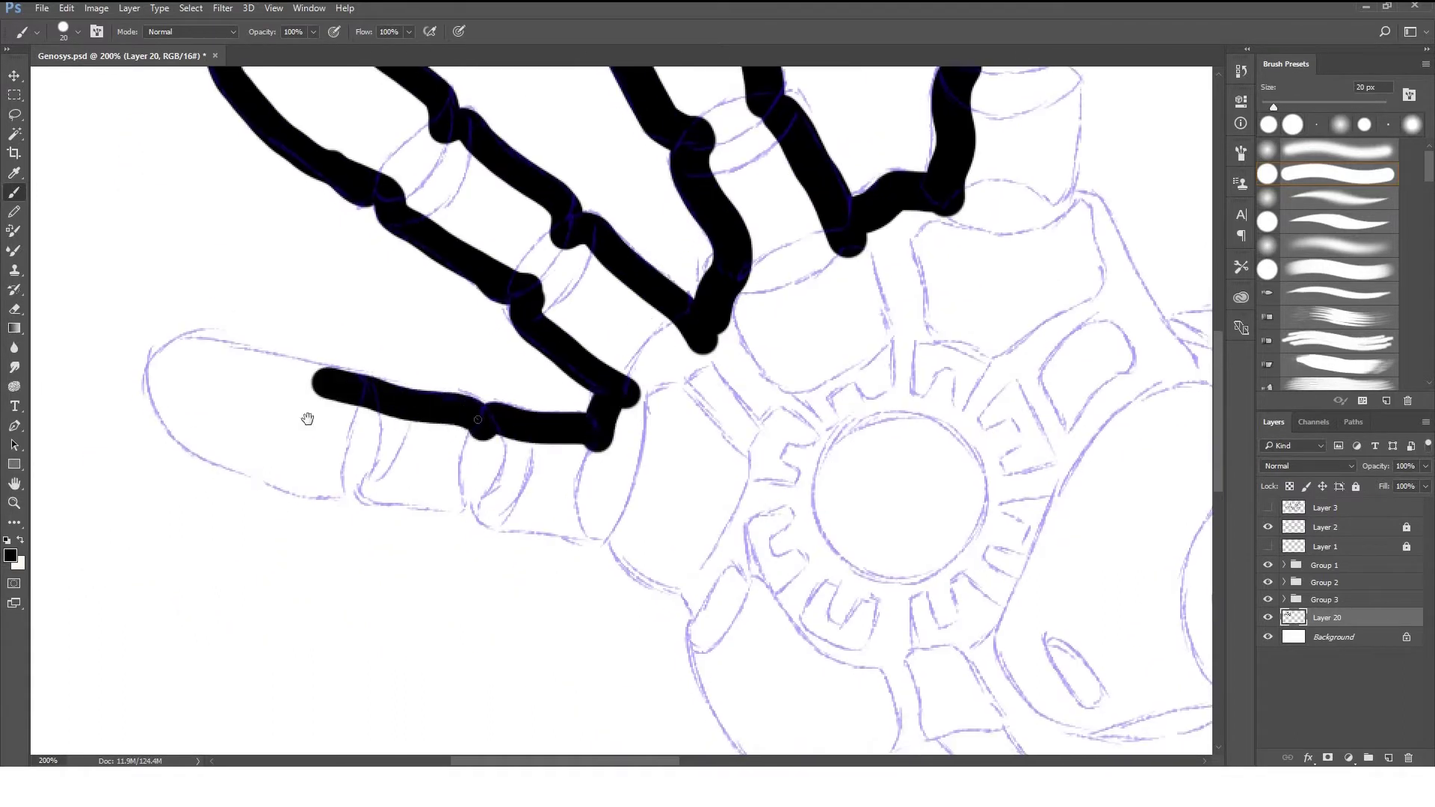
left_click_drag(307, 419, 442, 421)
left_click_drag(321, 361, 483, 389)
left_click_drag(321, 361, 337, 441)
mouse_move(610, 500)
left_mouse_down()
mouse_move(725, 531)
mouse_move(401, 468)
mouse_move(316, 421)
left_mouse_up()
Ink the hand's lower edge out to the forearm and loop the outline around the fingertip.
mouse_move(628, 362)
left_mouse_down()
mouse_move(450, 174)
mouse_move(420, 164)
left_mouse_up()
mouse_move(507, 364)
left_mouse_down()
mouse_move(641, 486)
mouse_move(688, 474)
mouse_move(805, 524)
left_mouse_up()
left_click_drag(1019, 432, 872, 411)
mouse_move(658, 503)
left_mouse_down()
mouse_move(736, 545)
mouse_move(934, 389)
left_mouse_up()
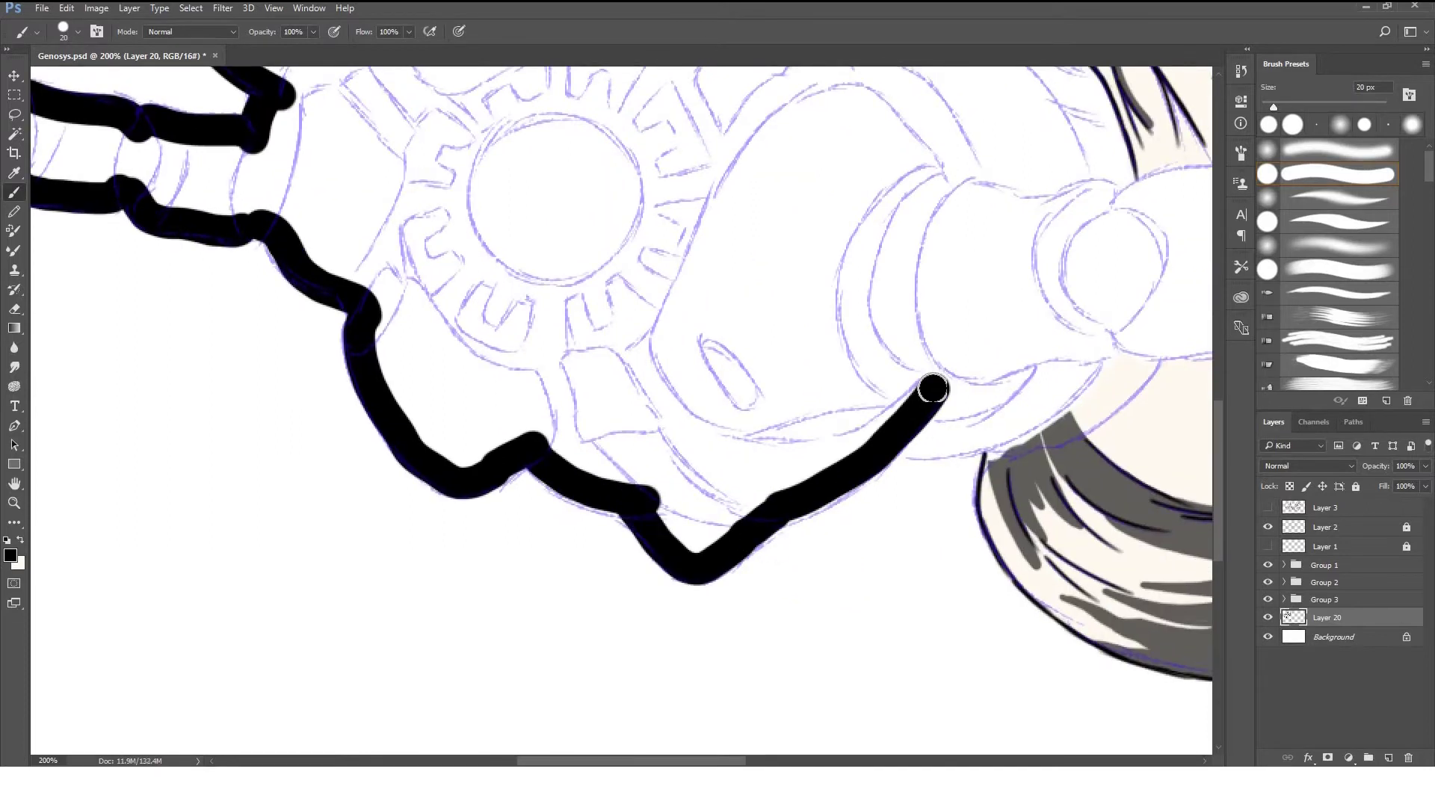
left_click_drag(768, 385, 505, 394)
mouse_move(673, 390)
left_mouse_down()
mouse_move(859, 346)
mouse_move(1018, 343)
left_mouse_up()
left_click_drag(853, 217, 972, 188)
key("ctrl+z")
mouse_move(852, 220)
left_mouse_down()
mouse_move(1002, 192)
mouse_move(1067, 279)
mouse_move(880, 353)
mouse_move(746, 464)
left_mouse_up()
Ink the gauntlet finger outlines near the fingertips, undoing stray strokes.
left_click_drag(583, 106, 680, 149)
left_click_drag(673, 123, 785, 303)
key("ctrl+alt+z")
key("ctrl+alt+z")
left_click_drag(610, 314, 792, 326)
mouse_move(486, 194)
left_mouse_down()
mouse_move(591, 236)
mouse_move(718, 336)
left_mouse_up()
left_click_drag(673, 299, 716, 373)
Continue inking black strokes along the remaining top finger outlines.
left_click_drag(531, 177, 584, 235)
left_click_drag(583, 236, 643, 325)
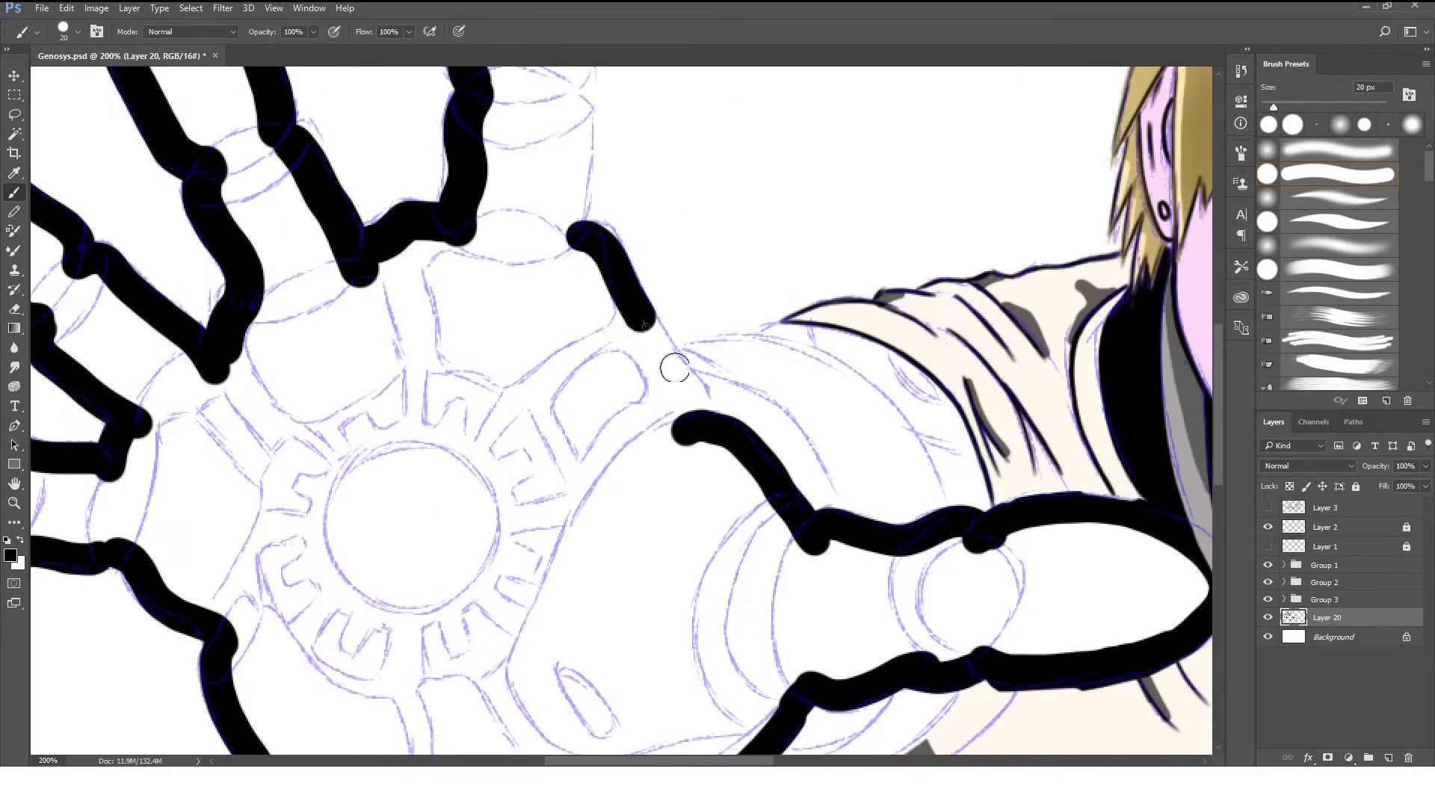
scroll(616, 304, "up", 3)
left_click_drag(602, 262, 609, 396)
scroll(608, 240, "up", 3)
left_click_drag(602, 221, 598, 329)
scroll(599, 160, "up", 3)
mouse_move(577, 123)
left_mouse_down()
mouse_move(617, 243)
mouse_move(591, 385)
mouse_move(551, 250)
mouse_move(569, 187)
left_mouse_up()
scroll(683, 154, "down", 5)
Magic Wand the hand interior, expand the selection past the outline, and fill it with black.
key("ctrl+minus")
key("w")
left_click(523, 515)
left_click(190, 7)
left_click(419, 284)
key("Return")
key("alt+BackSpace")
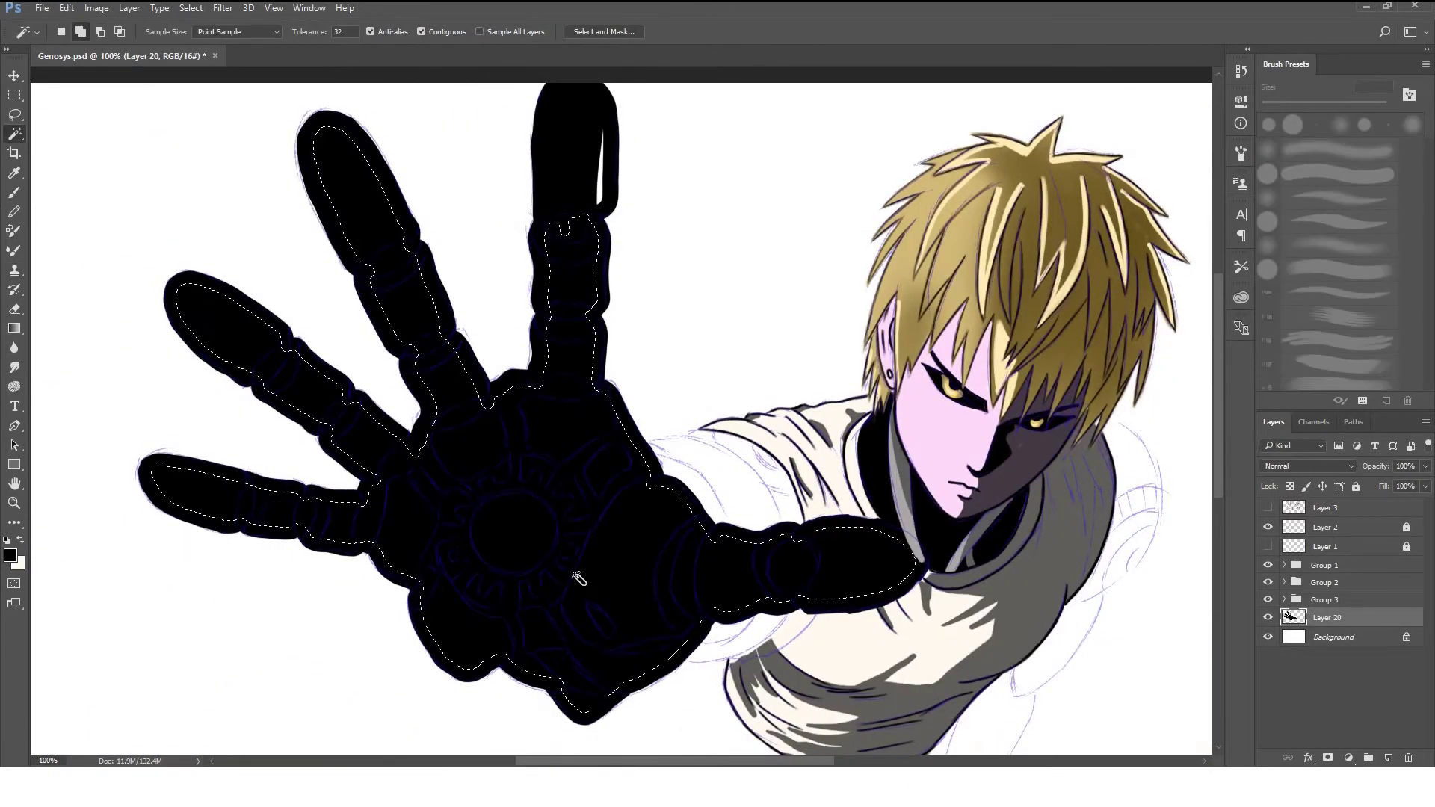
key("ctrl+d")
Hide the black hand and open the coat group at Layer 16, viewing the shoulder at 200%.
key("b")
left_click(1268, 618)
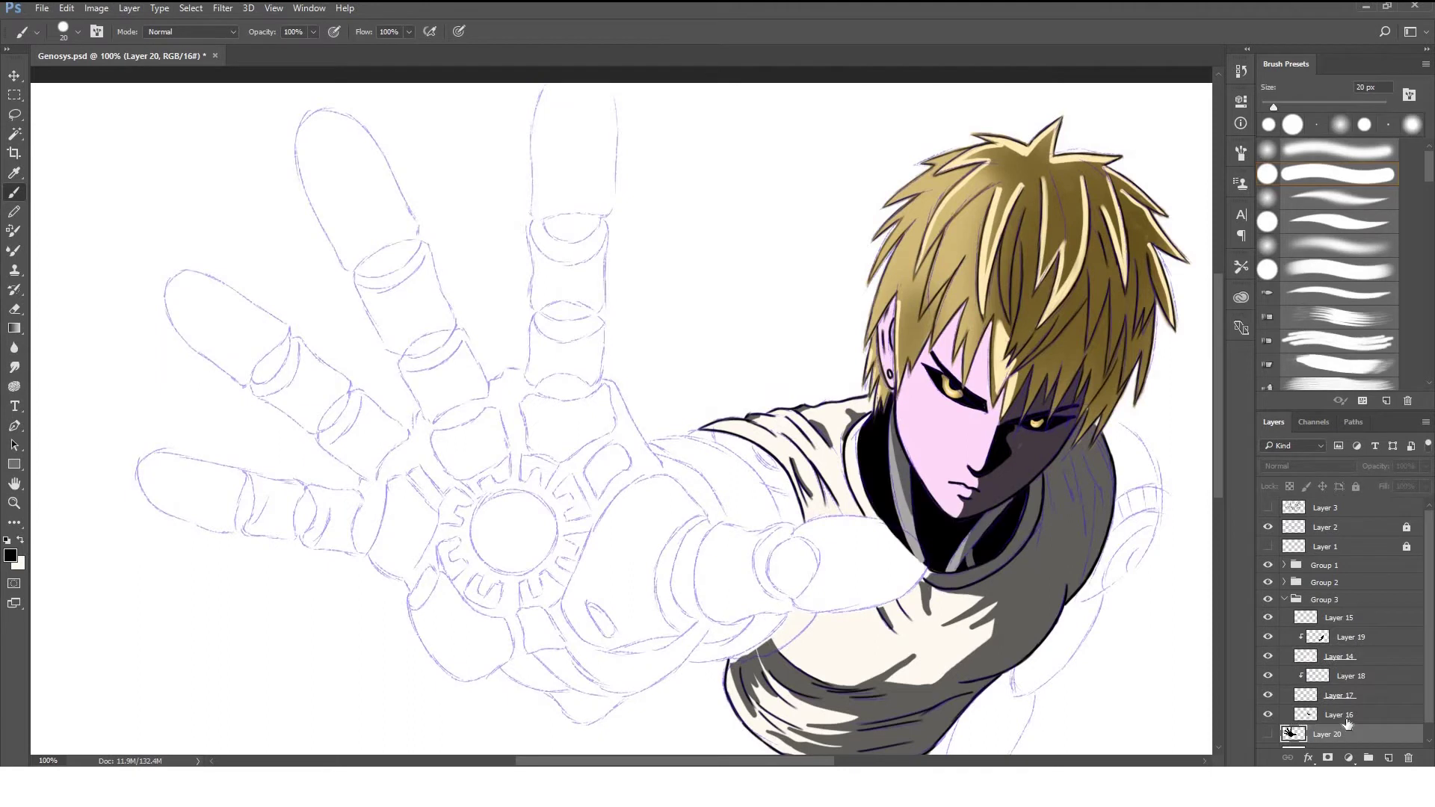
left_click(1338, 714)
key("e")
key("ctrl+plus")
left_click_drag(1074, 577, 813, 370)
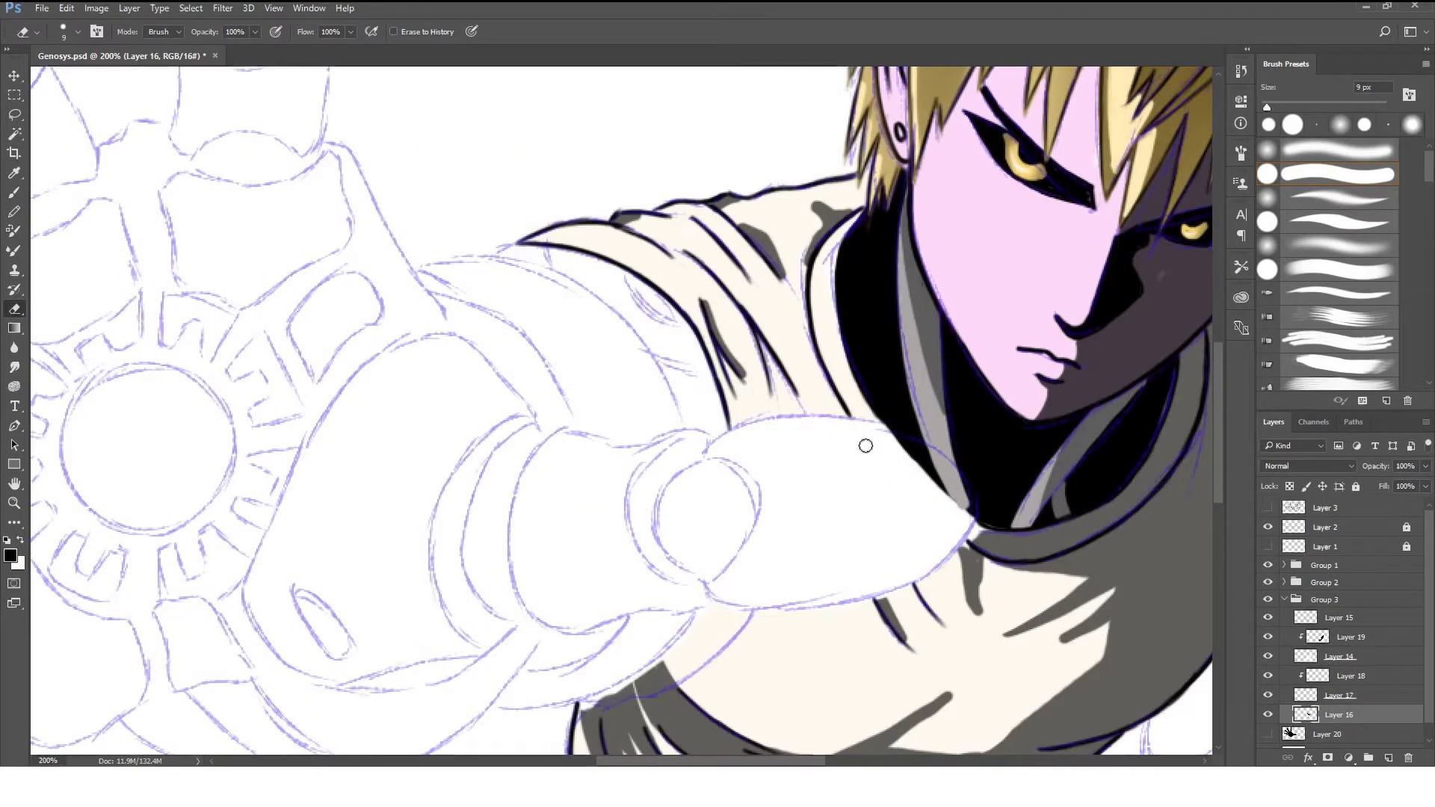
Switch among coat Layers 17, 16 and hand Layer 20, ending on coat Layer 14.
key("alt+bracketright")
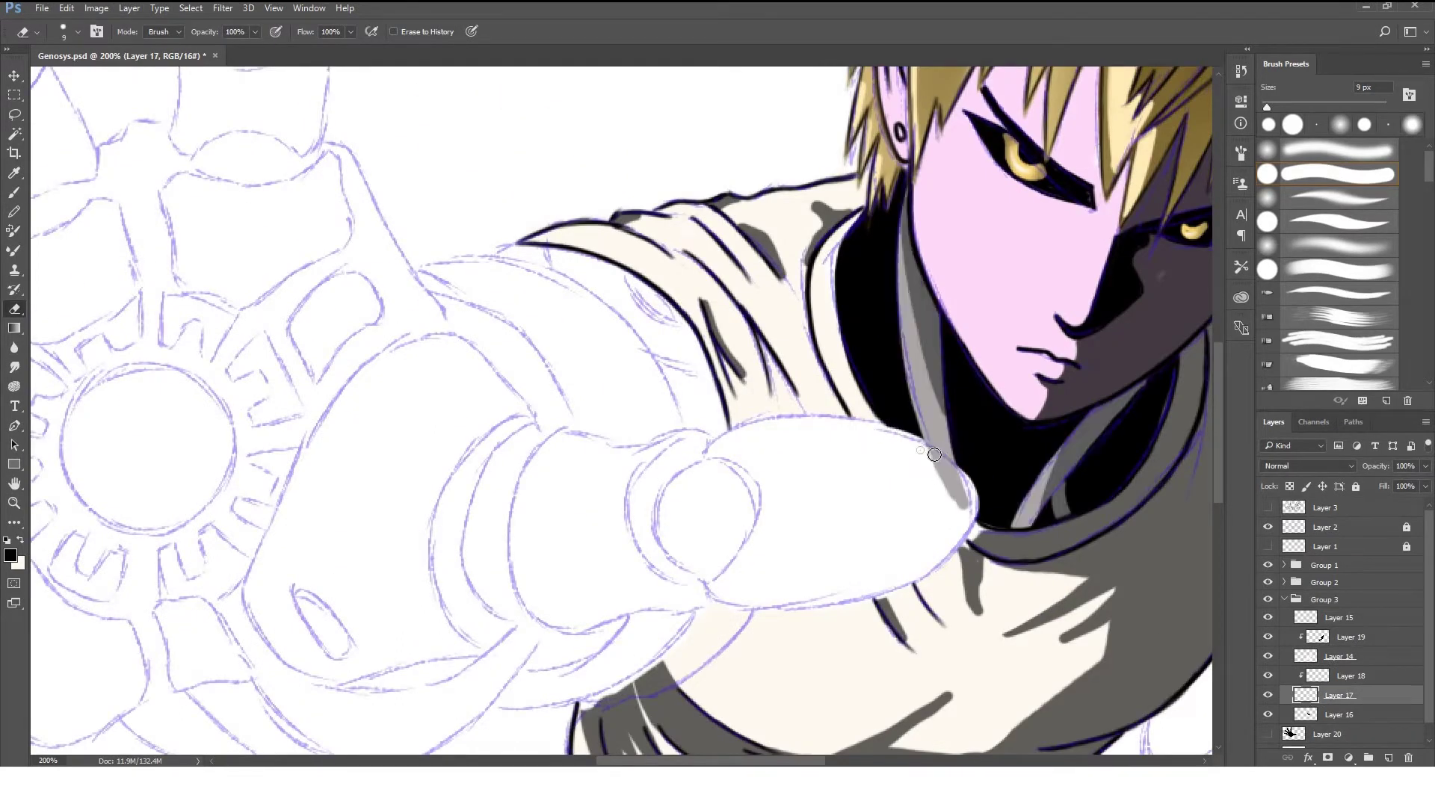
key("alt+bracketleft")
left_click(1284, 599)
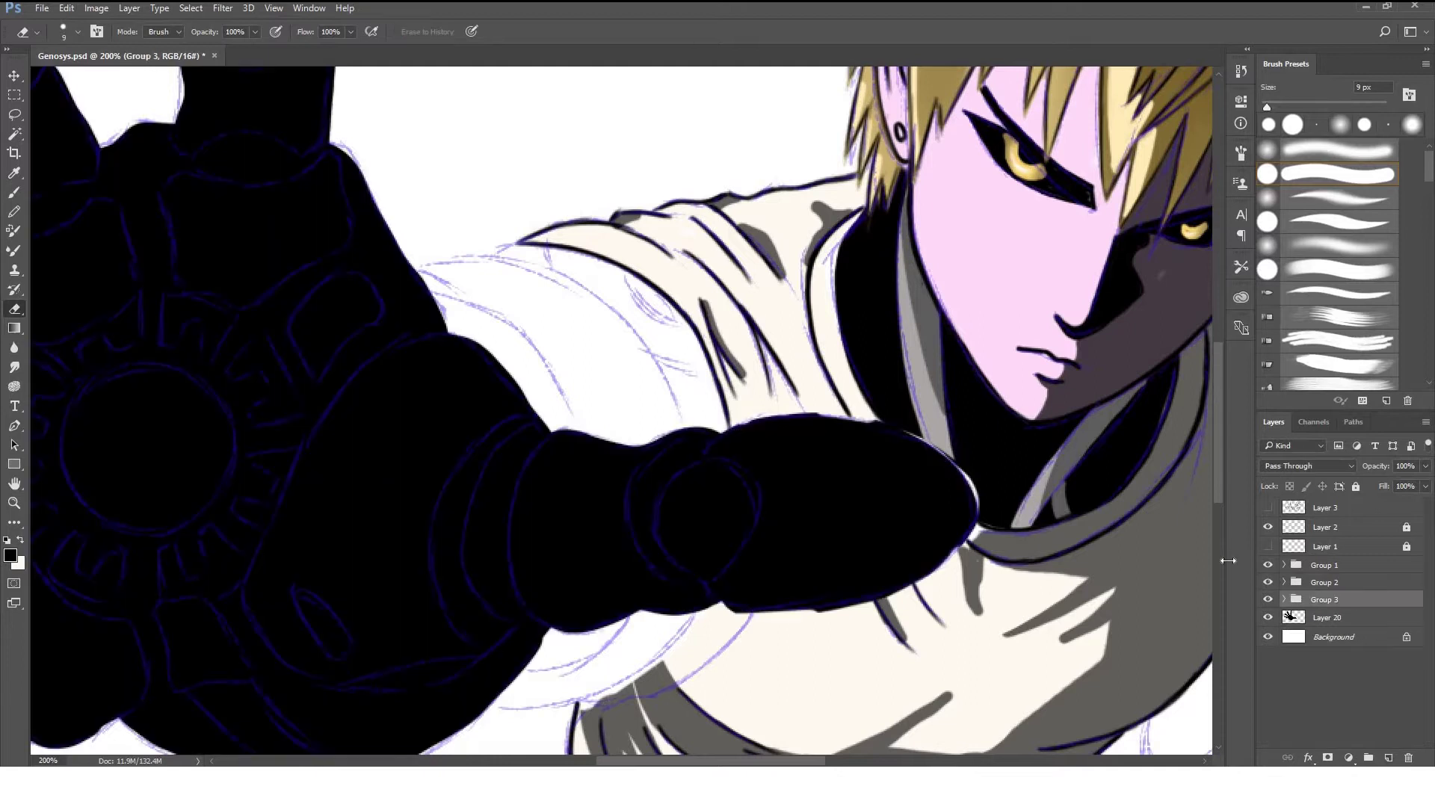
left_click(1338, 618)
key("b")
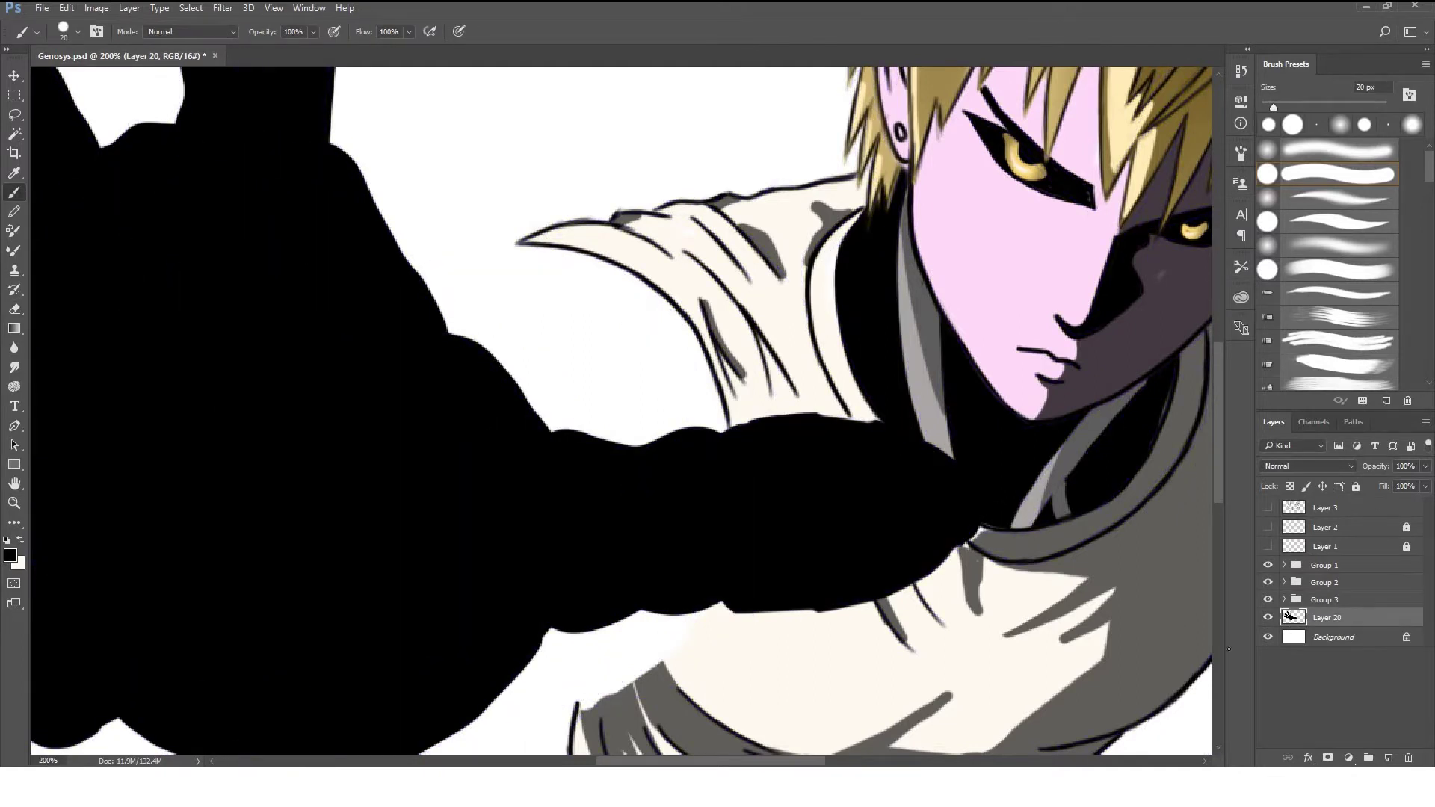
left_click(1284, 600)
left_click(1338, 656)
Undo the stray black dab and set a 4 px white brush at the coat edge under the forearm.
scroll(755, 501, "up", 1)
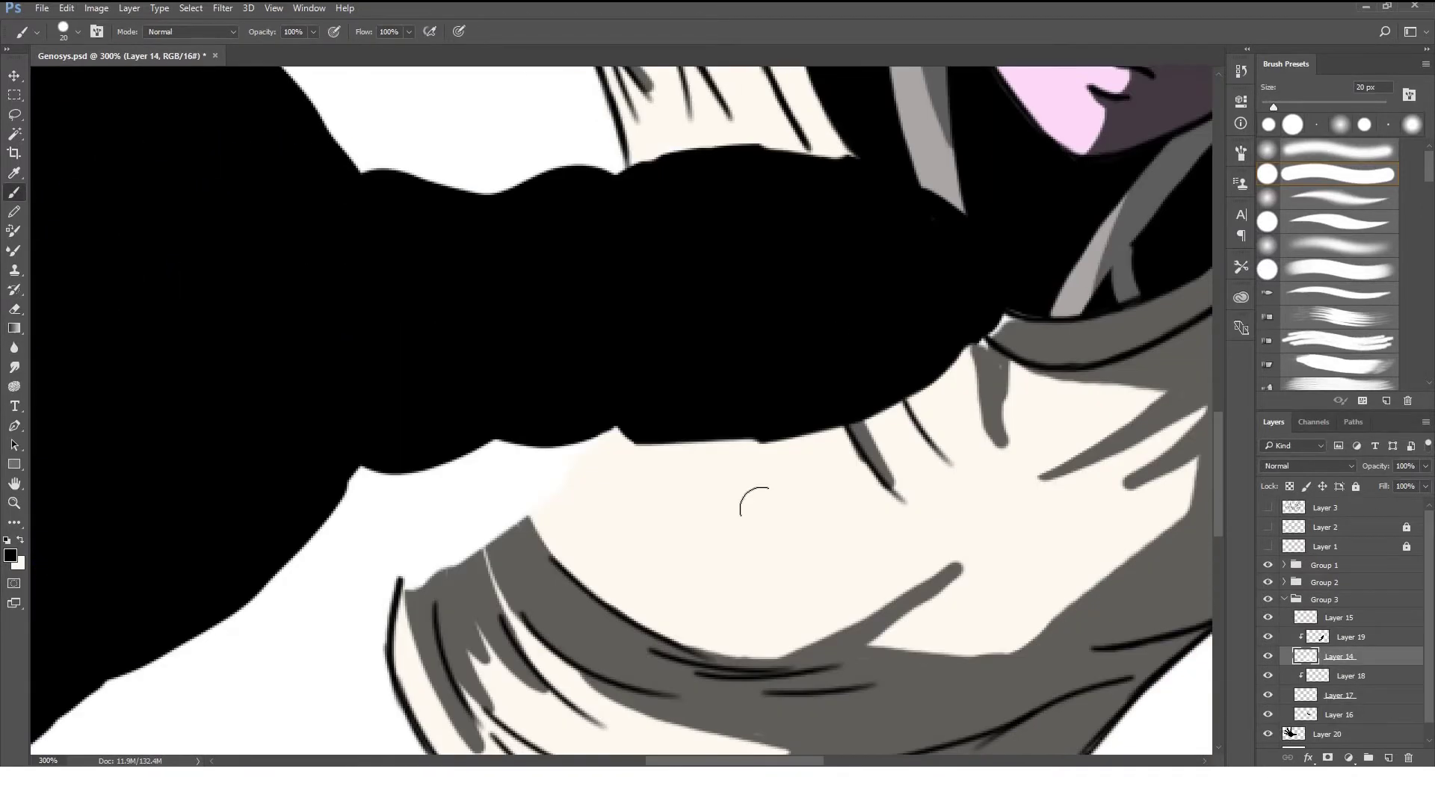
key("ctrl+z")
key("x")
key("bracketleft")
key("bracketleft")
key("bracketleft")
scroll(785, 466, "up", 1)
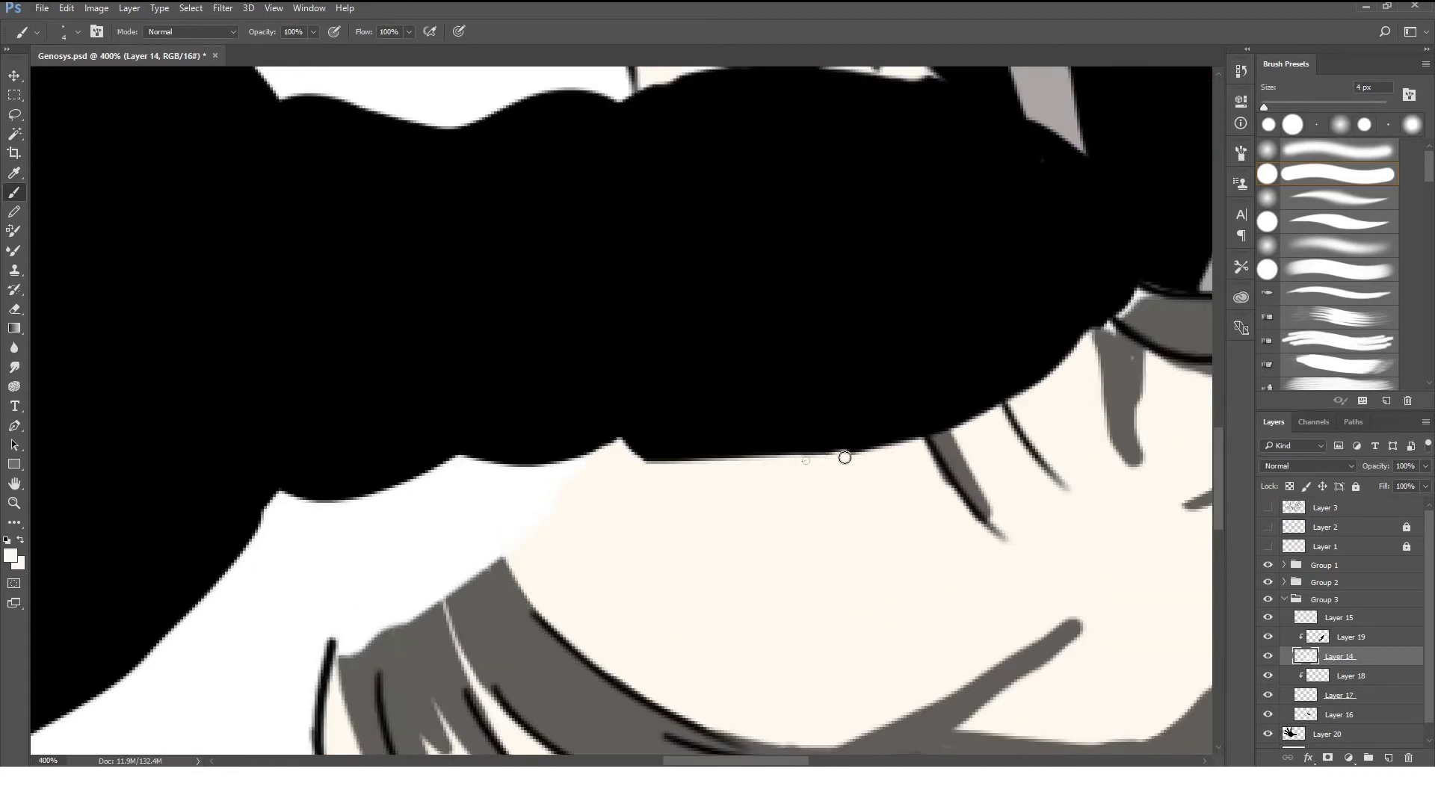
key("F5")
key("F5")
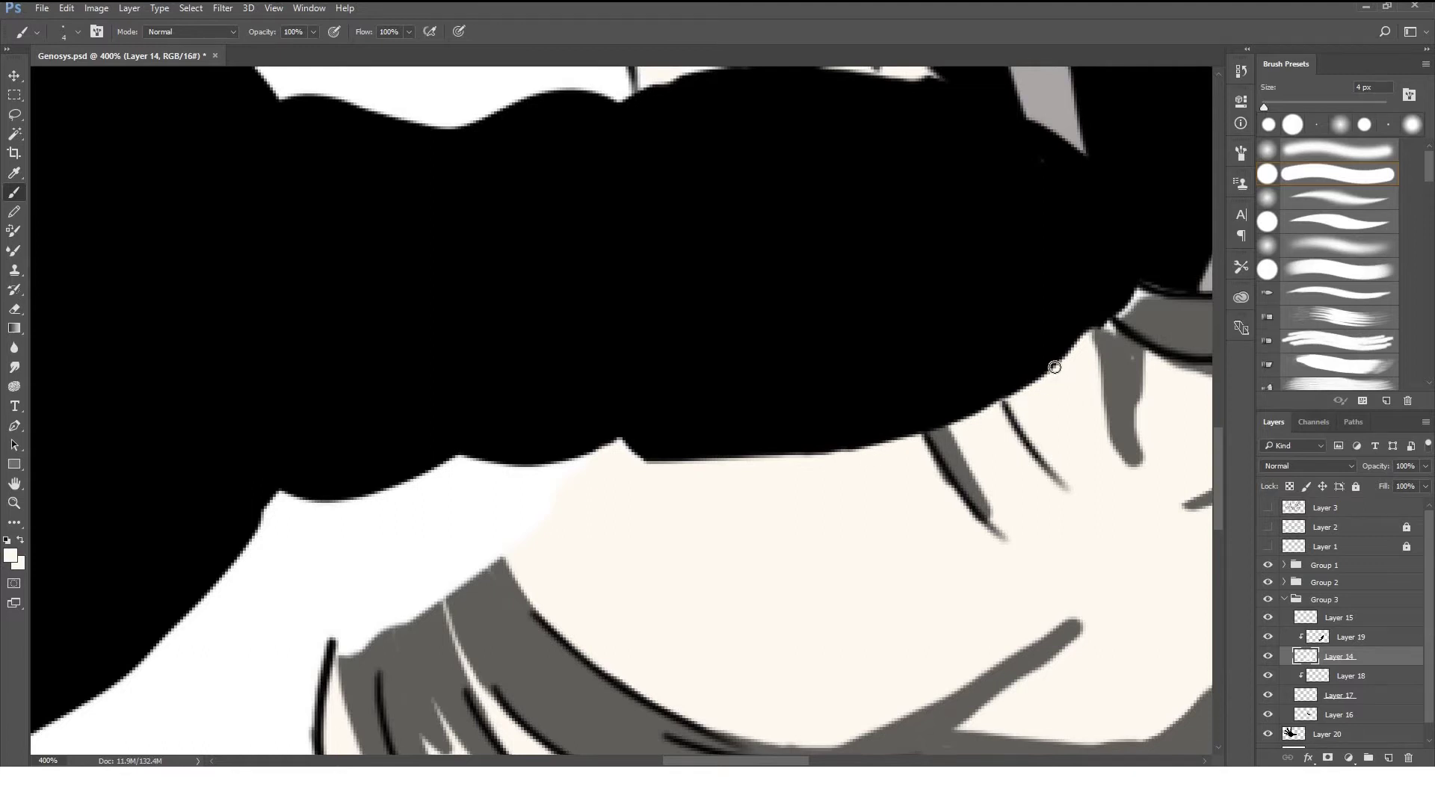
left_click_drag(1054, 367, 1017, 387)
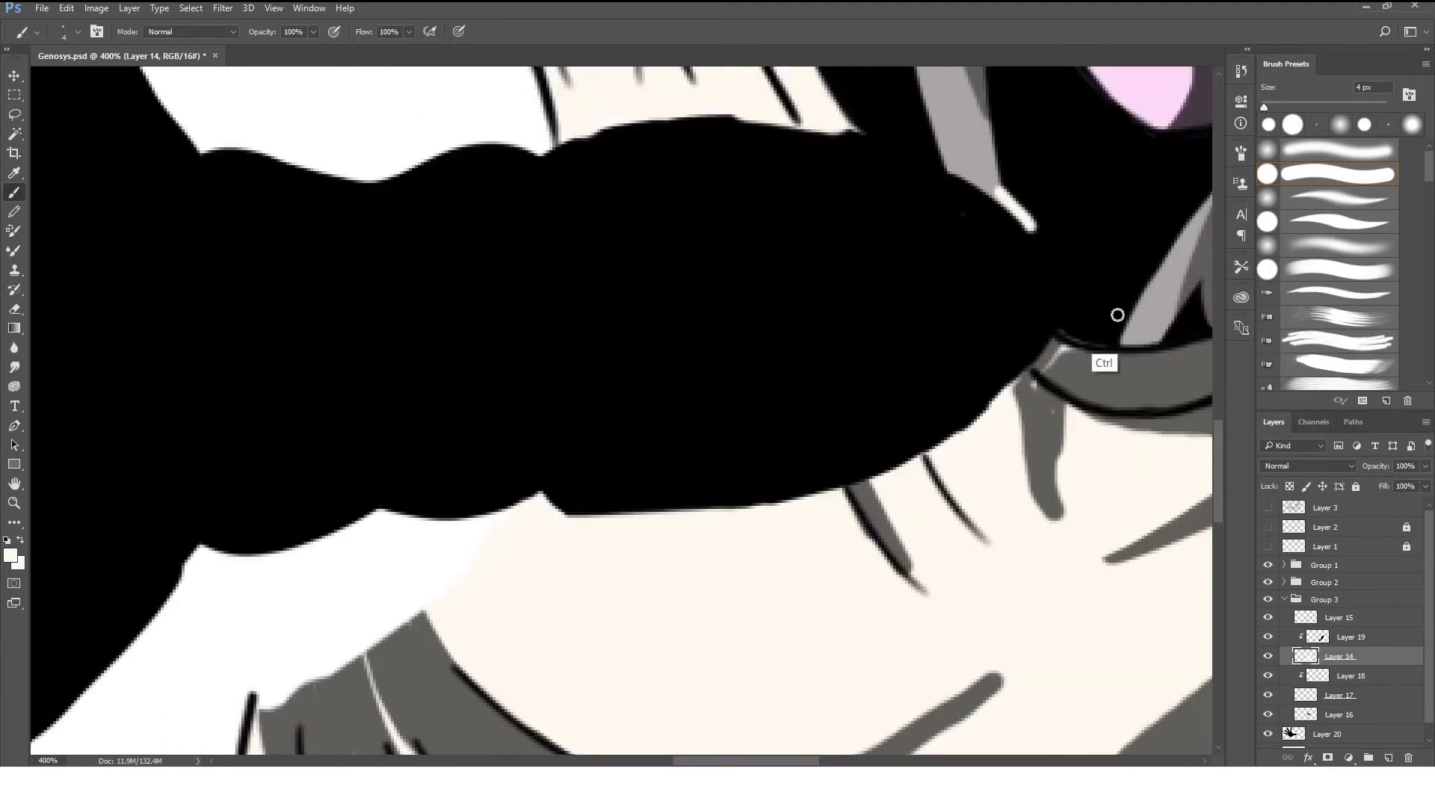
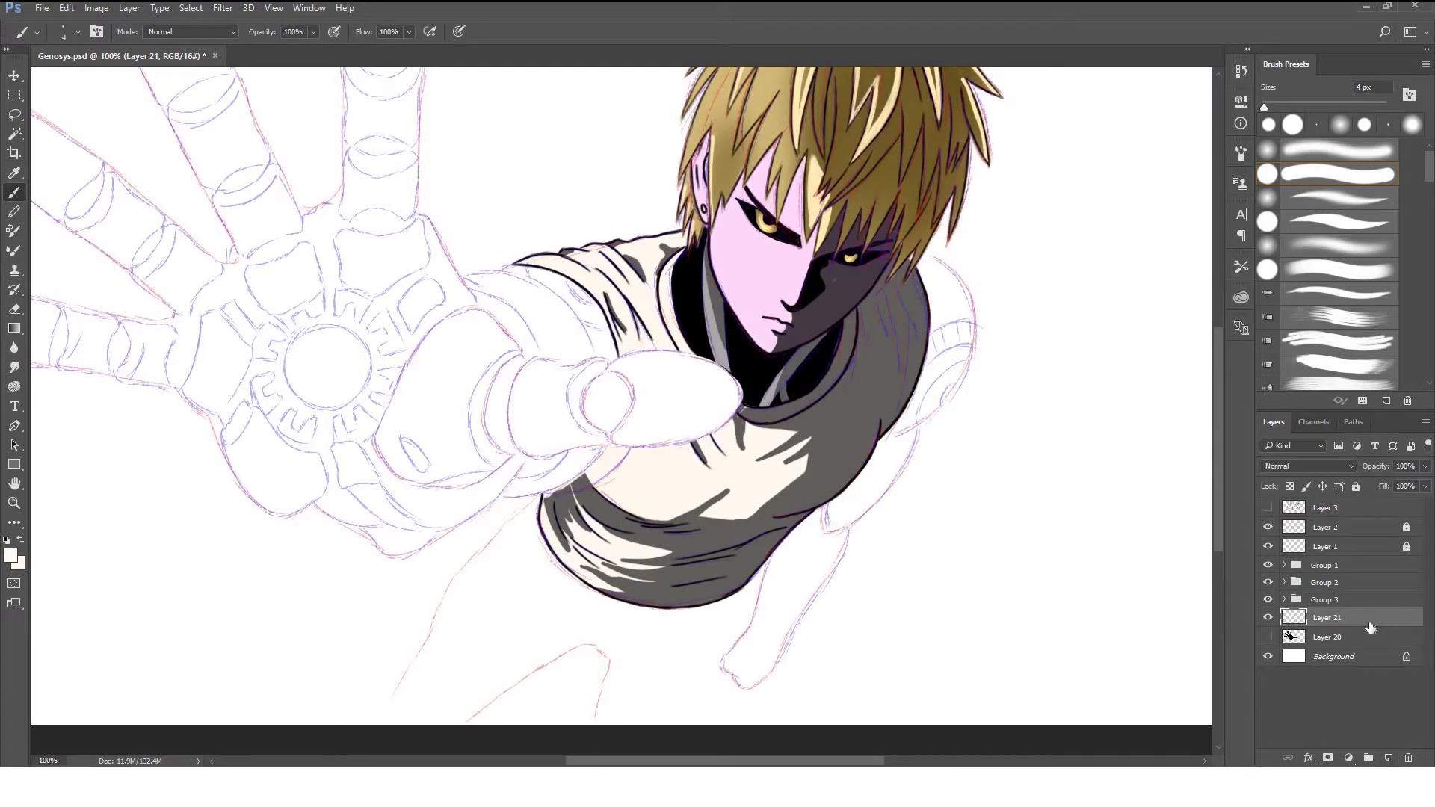
Set the foreground colour to brown and show the black hand fill layer (Layer 20).
left_click(11, 556)
left_click(430, 237)
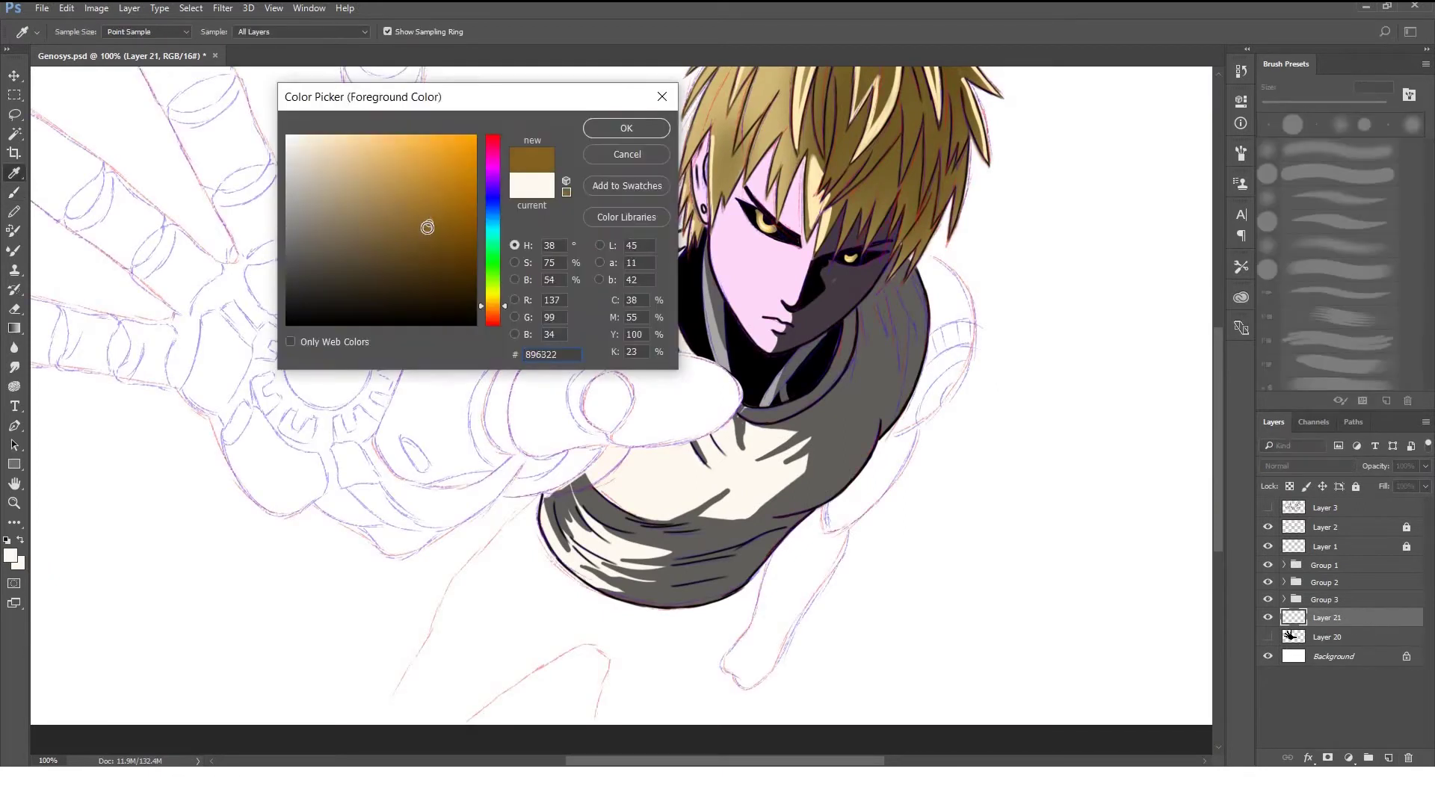
left_click(1268, 637)
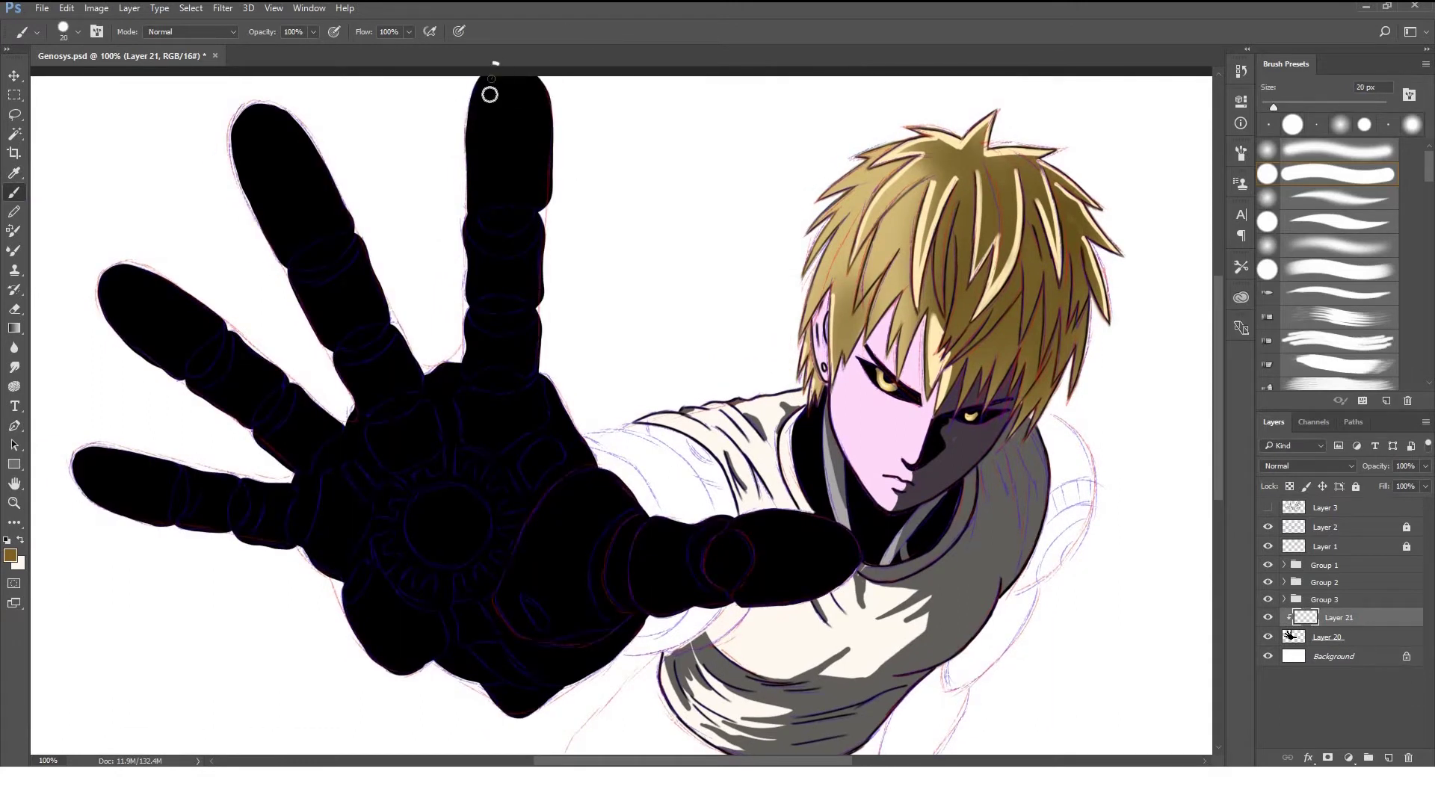
scroll(534, 198, "up", 1)
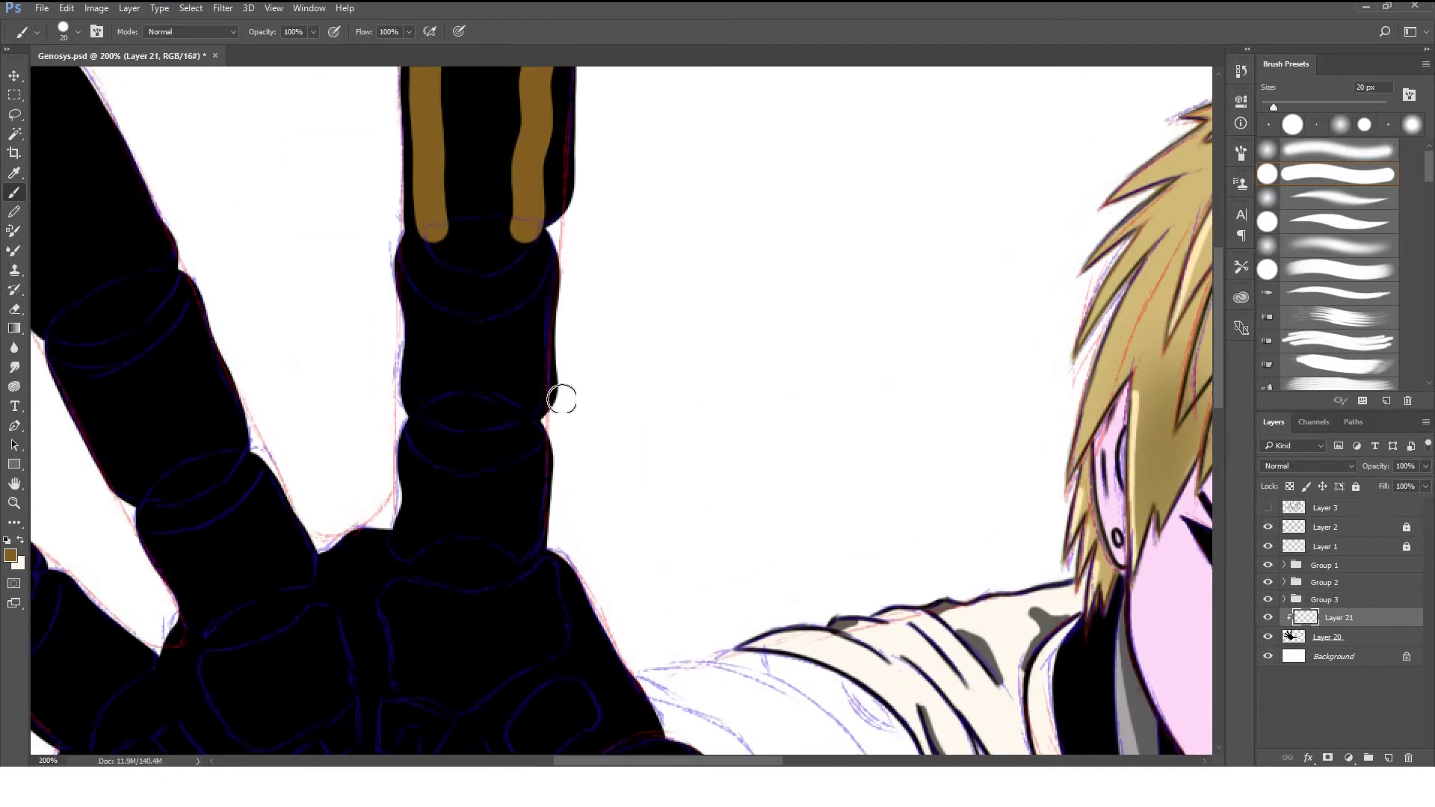
Paint brown stripes, a joint curve and rectangular loops on the middle finger.
left_click_drag(427, 213, 515, 206)
left_click_drag(430, 284, 539, 256)
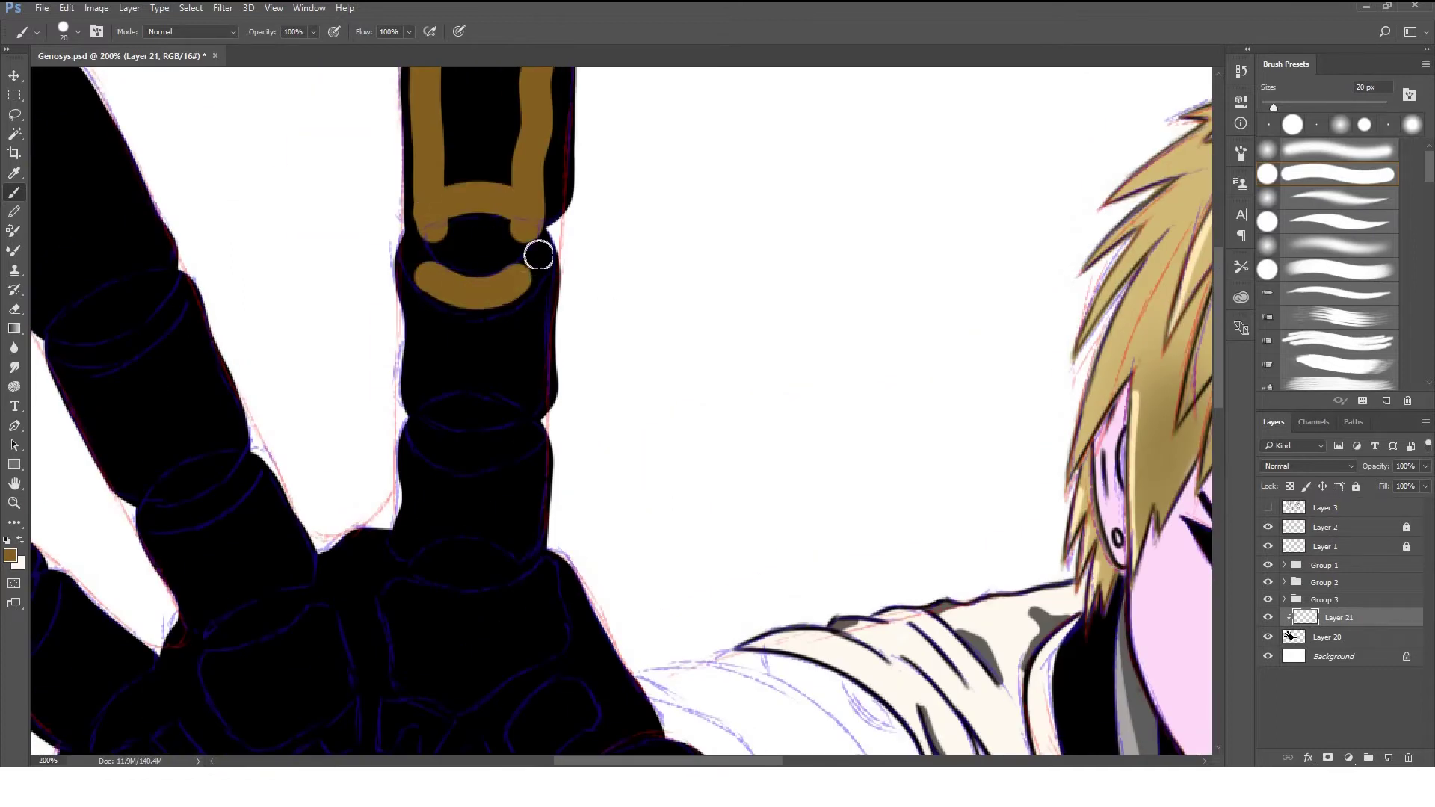
left_click_drag(509, 302, 528, 393)
mouse_move(429, 272)
left_mouse_down()
mouse_move(433, 378)
mouse_move(519, 394)
left_mouse_up()
mouse_move(420, 449)
left_mouse_down()
mouse_move(547, 446)
mouse_move(496, 497)
left_mouse_up()
left_click_drag(412, 521, 494, 537)
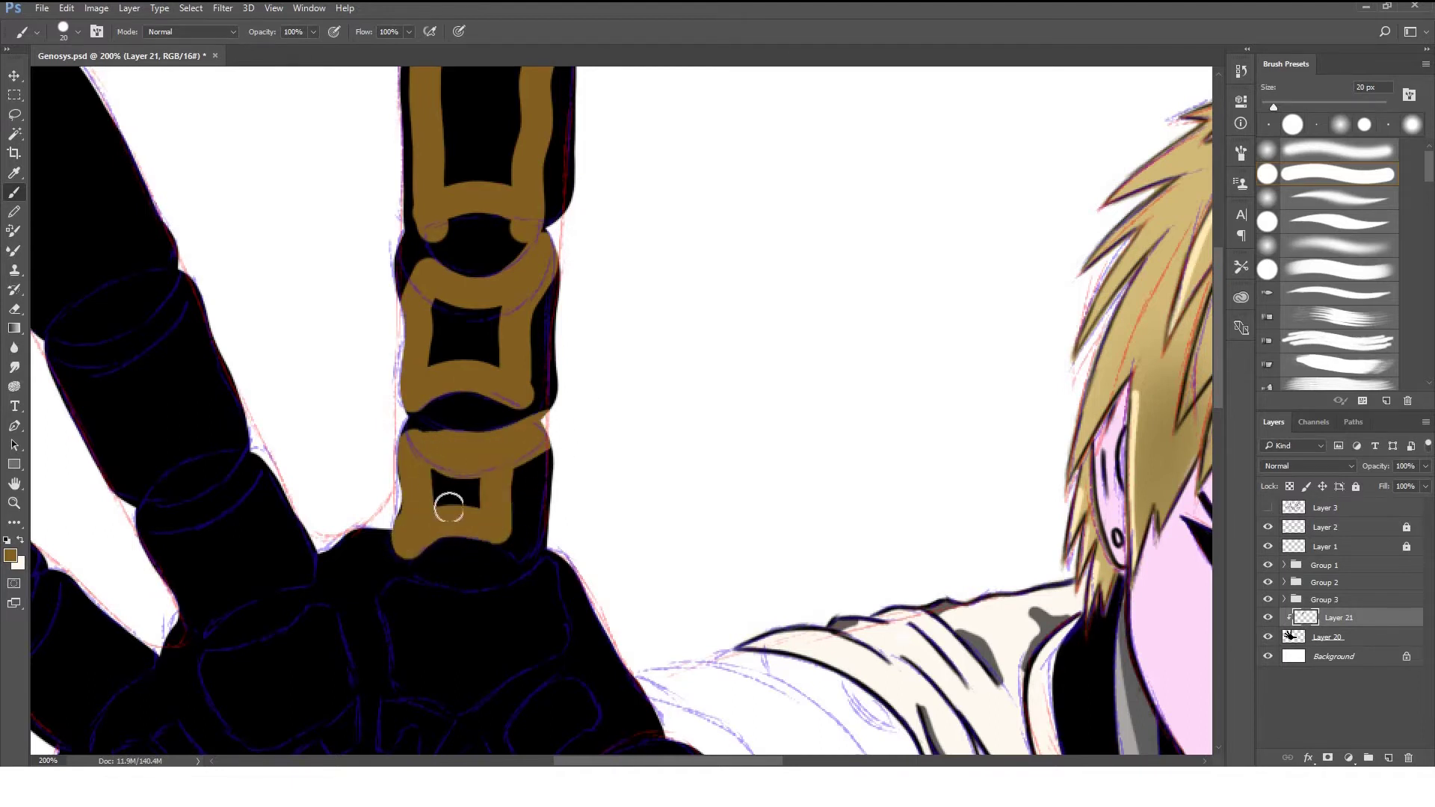
Fill the middle fingertip solid brown and start a brown stroke down the next finger.
left_click_drag(228, 240, 518, 382)
mouse_move(769, 112)
left_mouse_down()
mouse_move(785, 321)
mouse_move(778, 248)
left_mouse_up()
mouse_move(267, 184)
left_mouse_down()
mouse_move(314, 410)
mouse_move(341, 457)
left_mouse_up()
Load Layer 20 as a selection and contract it by 3 pixels.
left_click(1293, 637, "ctrl")
key("alt+s")
key("m")
key("c")
key("Return")
key("alt+s")
key("m")
key("c")
key("Return")
key("alt+s")
key("m")
key("c")
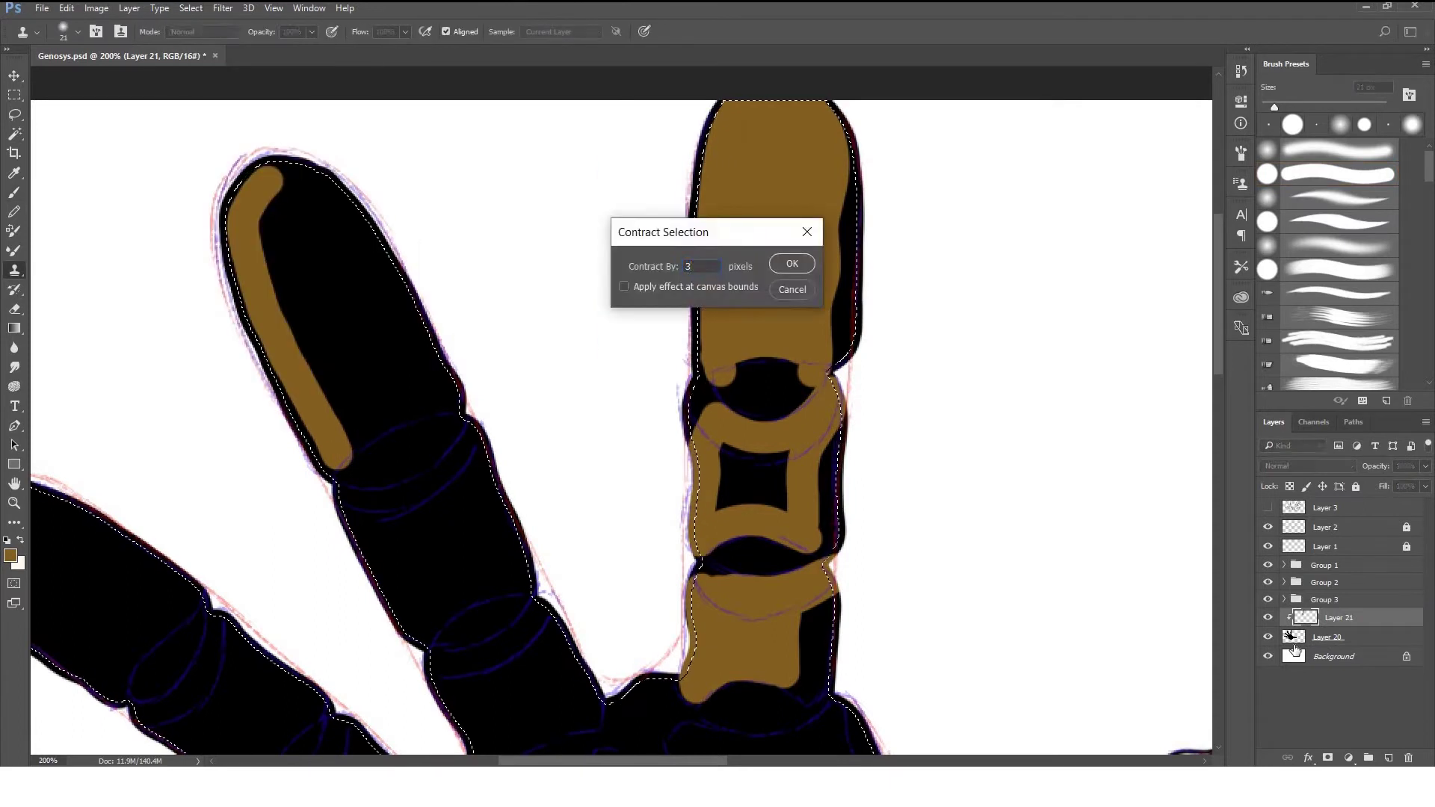
key("Return")
Fill the neighbouring fingertip's interior with brown inside the contracted selection.
key("b")
mouse_move(277, 183)
left_mouse_down()
mouse_move(344, 262)
mouse_move(407, 394)
mouse_move(401, 407)
mouse_move(339, 345)
mouse_move(370, 397)
left_mouse_up()
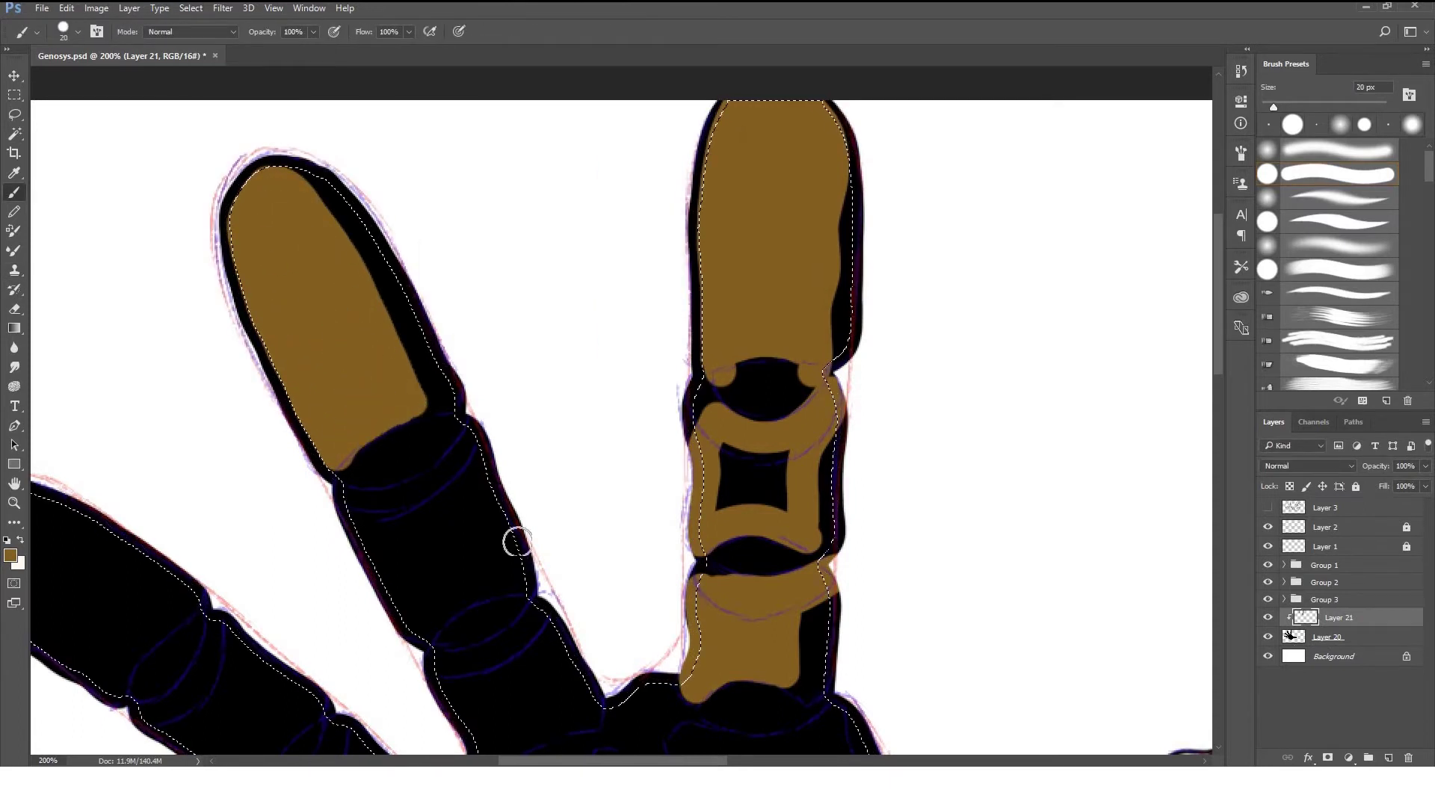
scroll(382, 448, "down", 3)
mouse_move(381, 449)
left_mouse_down()
mouse_move(330, 333)
mouse_move(380, 421)
left_mouse_up()
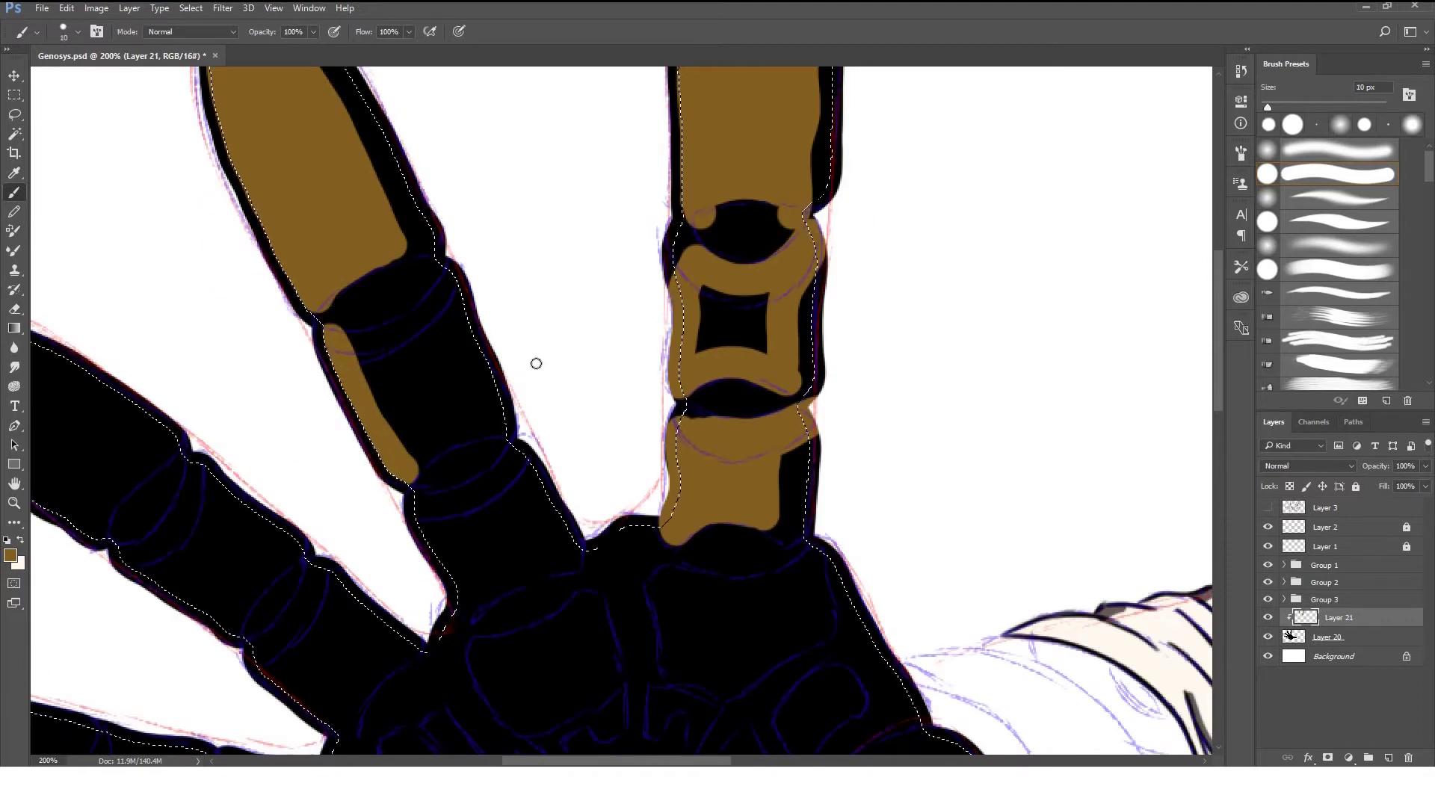
With a smaller brush at higher zoom, paint brown bands and panels across the finger joint.
key("bracketleft")
key("bracketleft")
key("bracketleft")
key("ctrl+plus")
mouse_move(323, 200)
left_mouse_down()
mouse_move(378, 223)
mouse_move(517, 358)
left_mouse_up()
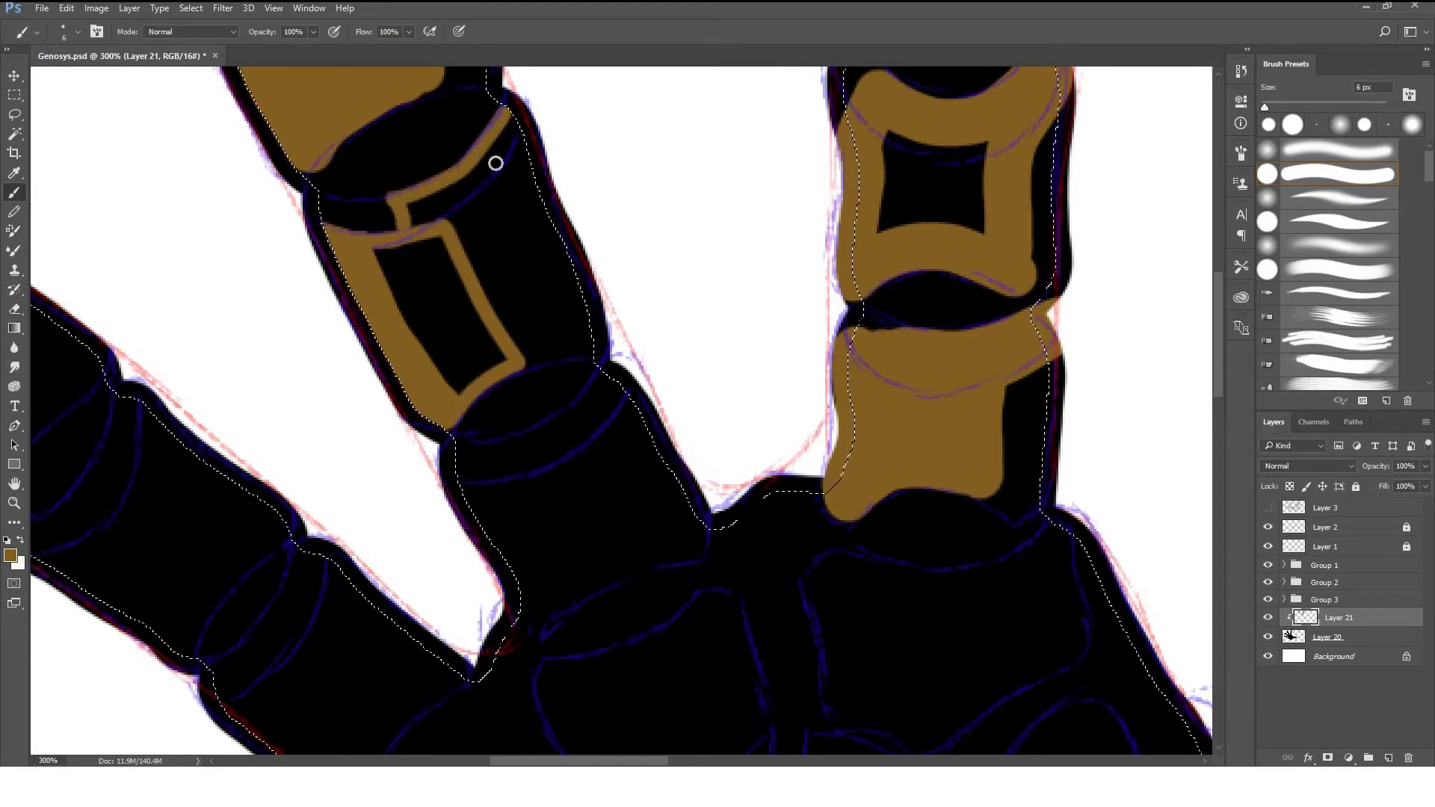
left_click_drag(496, 163, 465, 180)
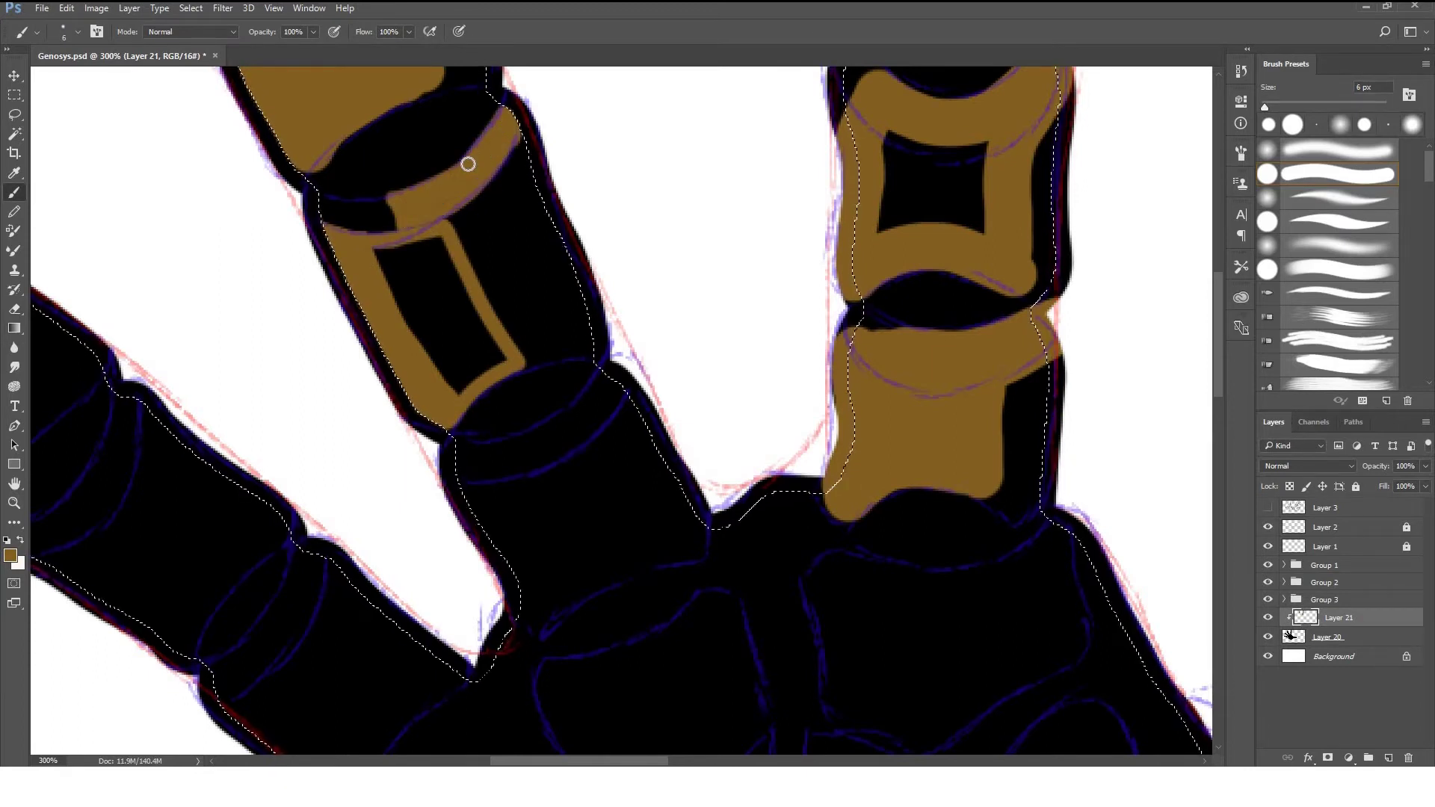
mouse_move(380, 255)
left_mouse_down()
mouse_move(426, 261)
mouse_move(470, 354)
left_mouse_up()
left_click_drag(495, 487, 588, 451)
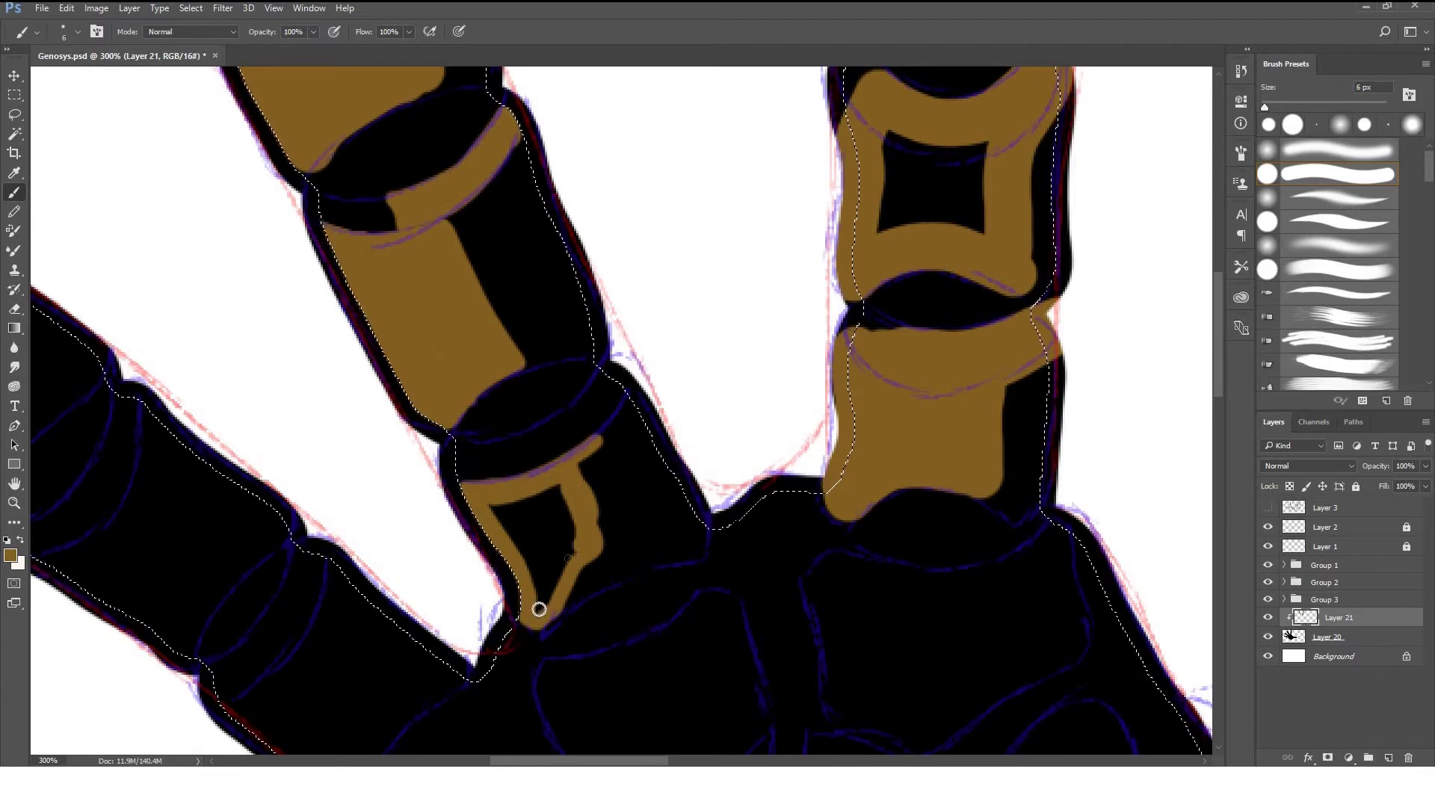
Cover the remaining black marks in the finger's brown band with thin brown strokes.
key("e")
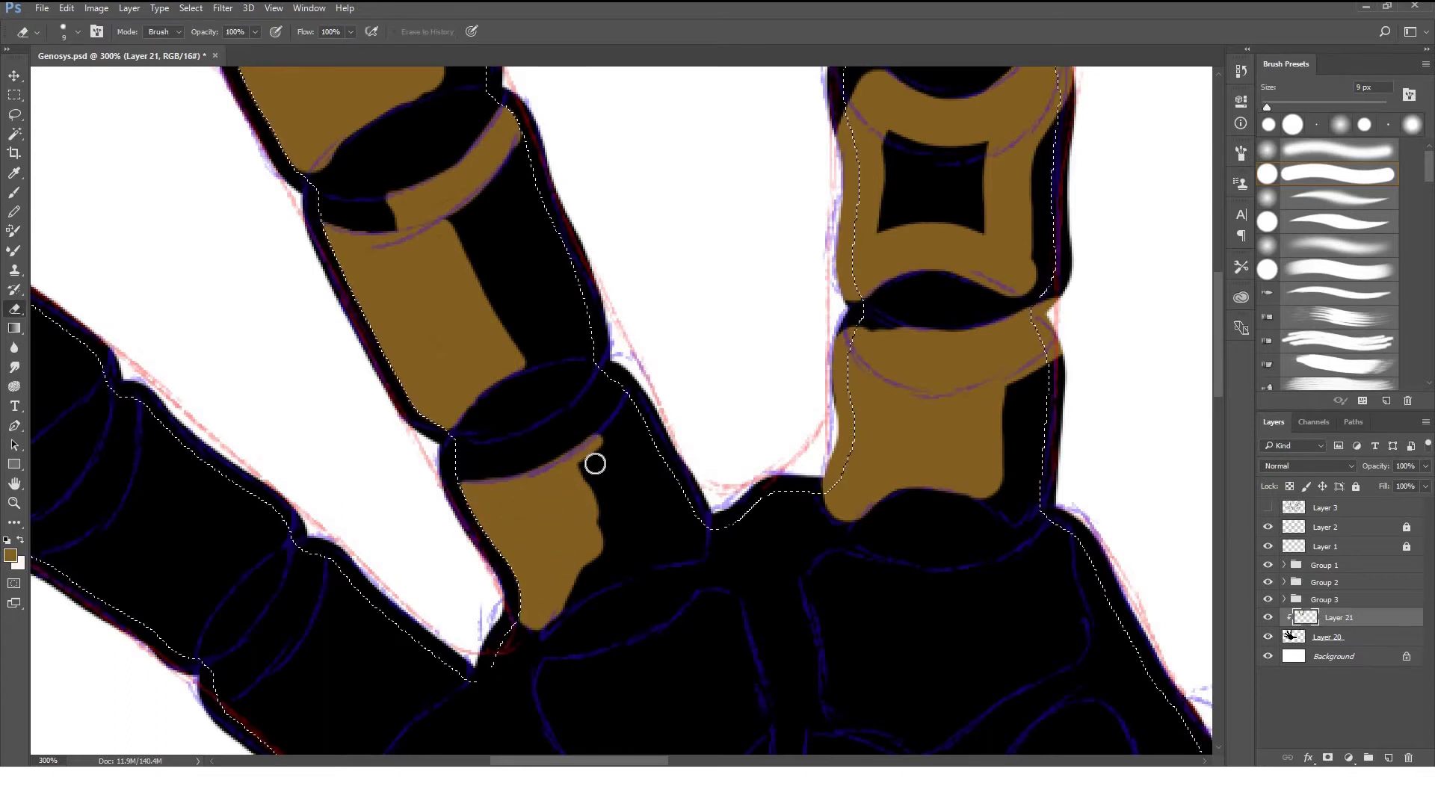
key("b")
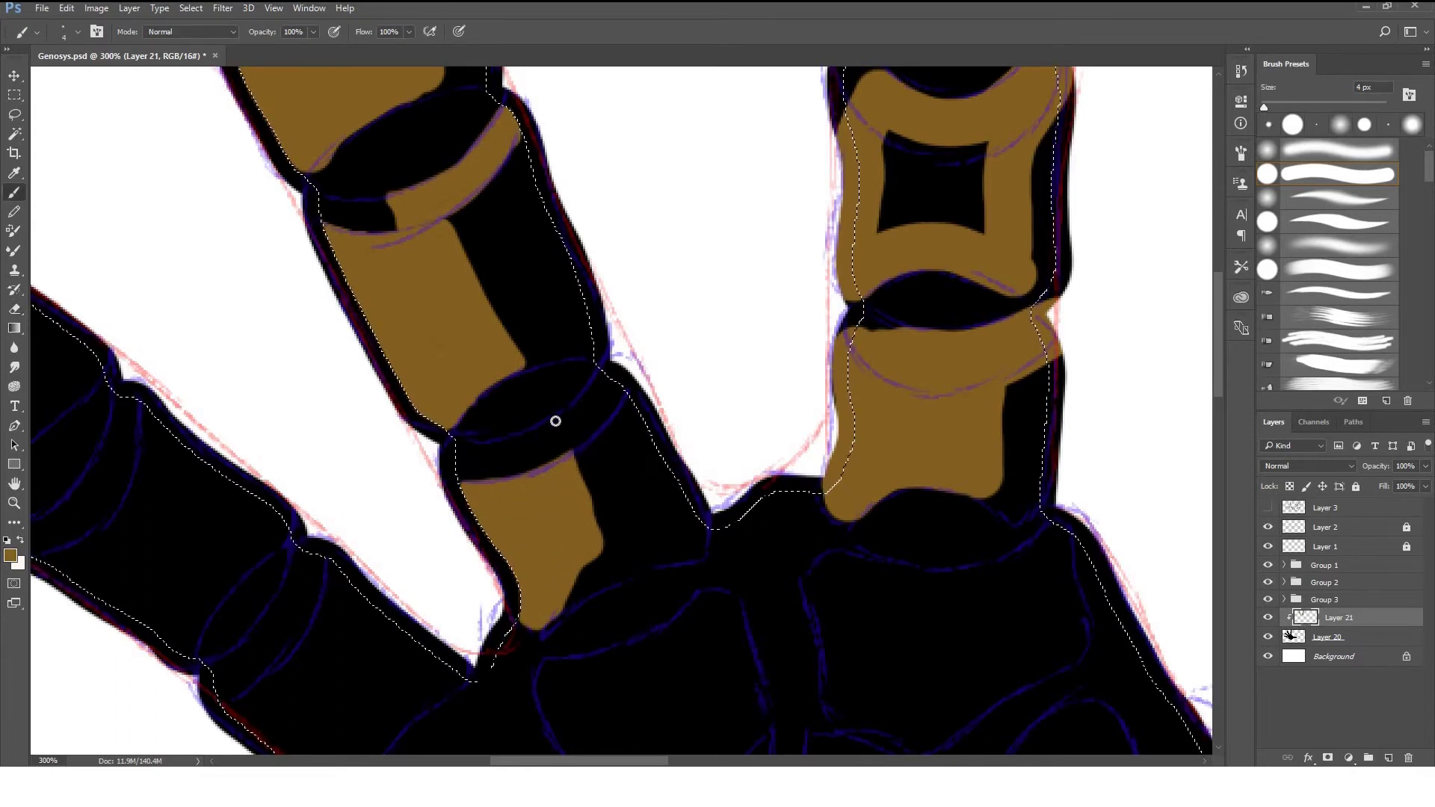
left_click_drag(572, 446, 602, 371)
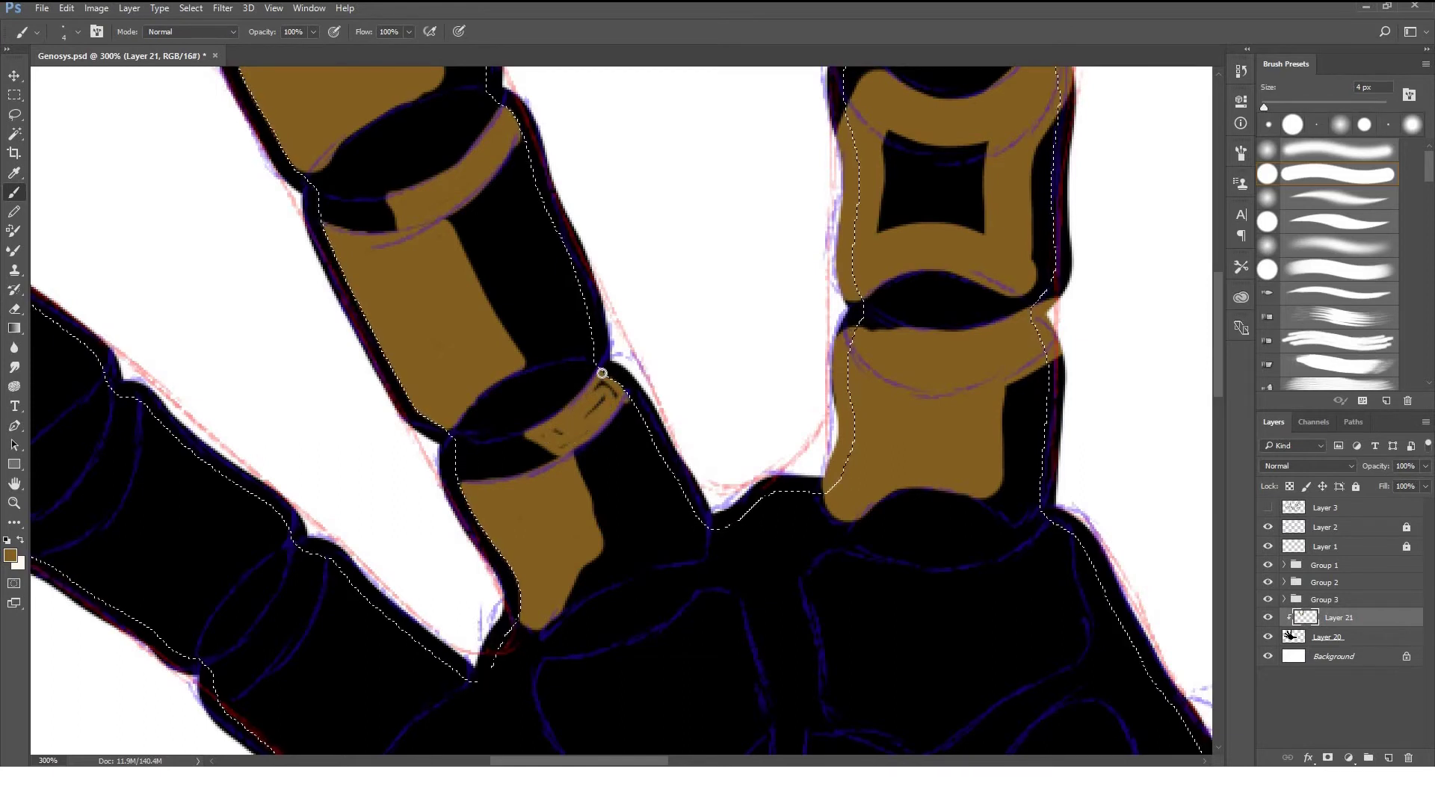
scroll(685, 441, "left", 5)
left_click_drag(936, 376, 881, 415)
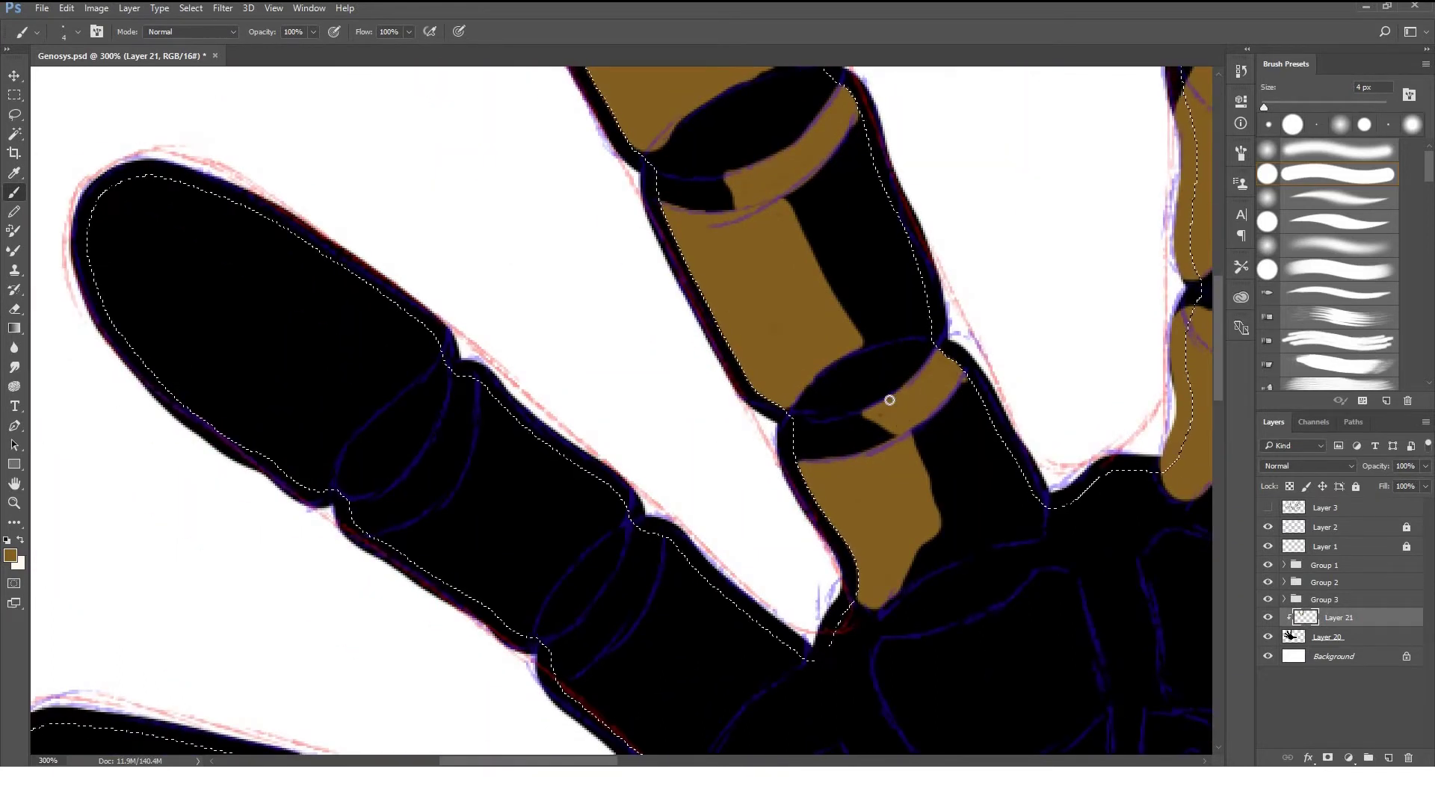
With a slightly larger brush, paint brown along the finger edge and outline diamond panels.
scroll(748, 411, "left", 1)
key("bracketright")
key("bracketright")
key("bracketright")
mouse_move(134, 196)
left_mouse_down()
mouse_move(173, 369)
mouse_move(287, 452)
mouse_move(452, 364)
mouse_move(292, 228)
mouse_move(452, 356)
mouse_move(473, 513)
mouse_move(546, 616)
left_mouse_up()
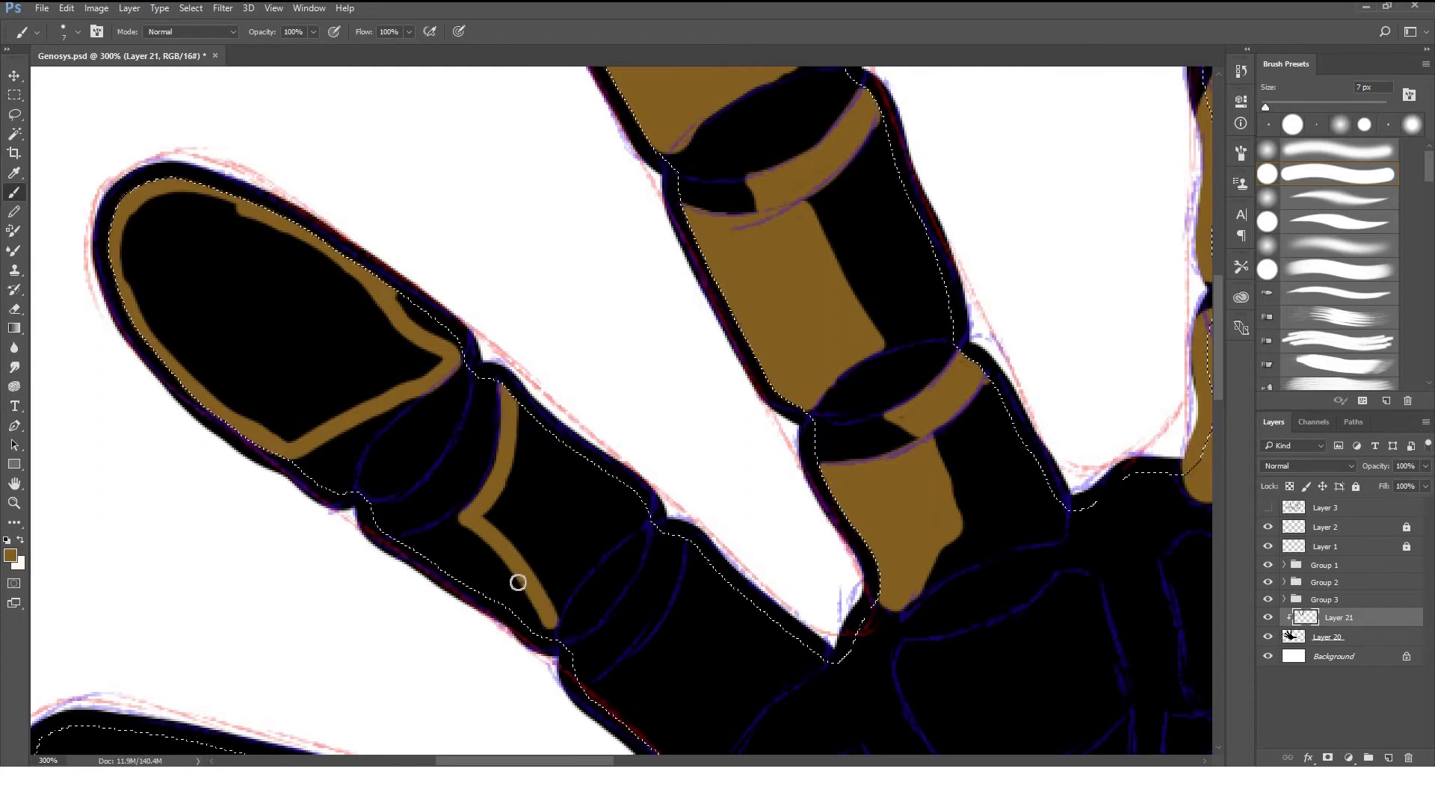
left_click_drag(516, 423, 641, 514)
left_click_drag(550, 622, 644, 507)
mouse_move(622, 644)
left_mouse_down()
mouse_move(684, 544)
mouse_move(675, 609)
left_mouse_up()
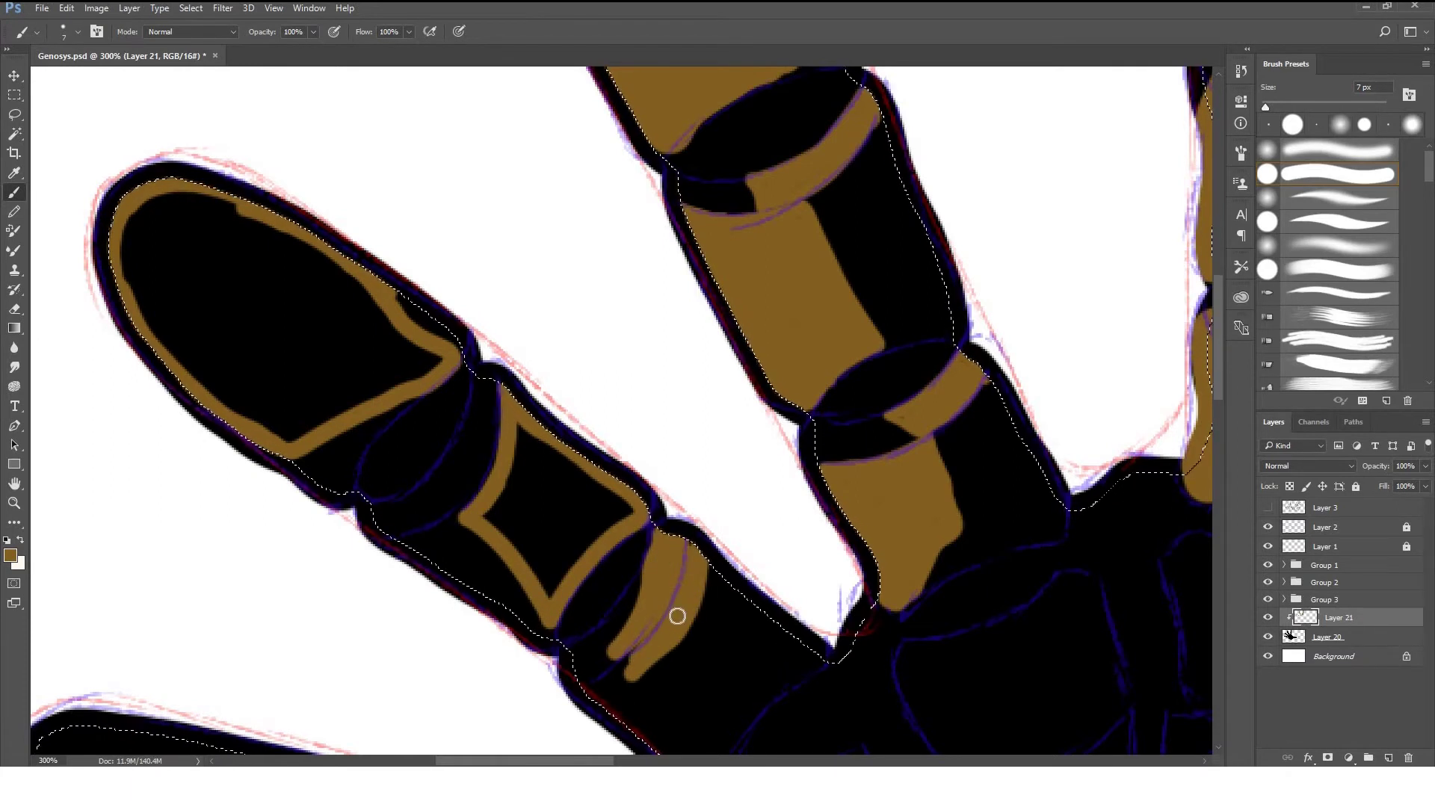
Complete the brown diamond outline on the next finger segment.
scroll(681, 524, "down", 4)
mouse_move(592, 531)
left_mouse_down()
mouse_move(658, 570)
mouse_move(772, 519)
left_mouse_up()
left_click_drag(665, 434, 782, 513)
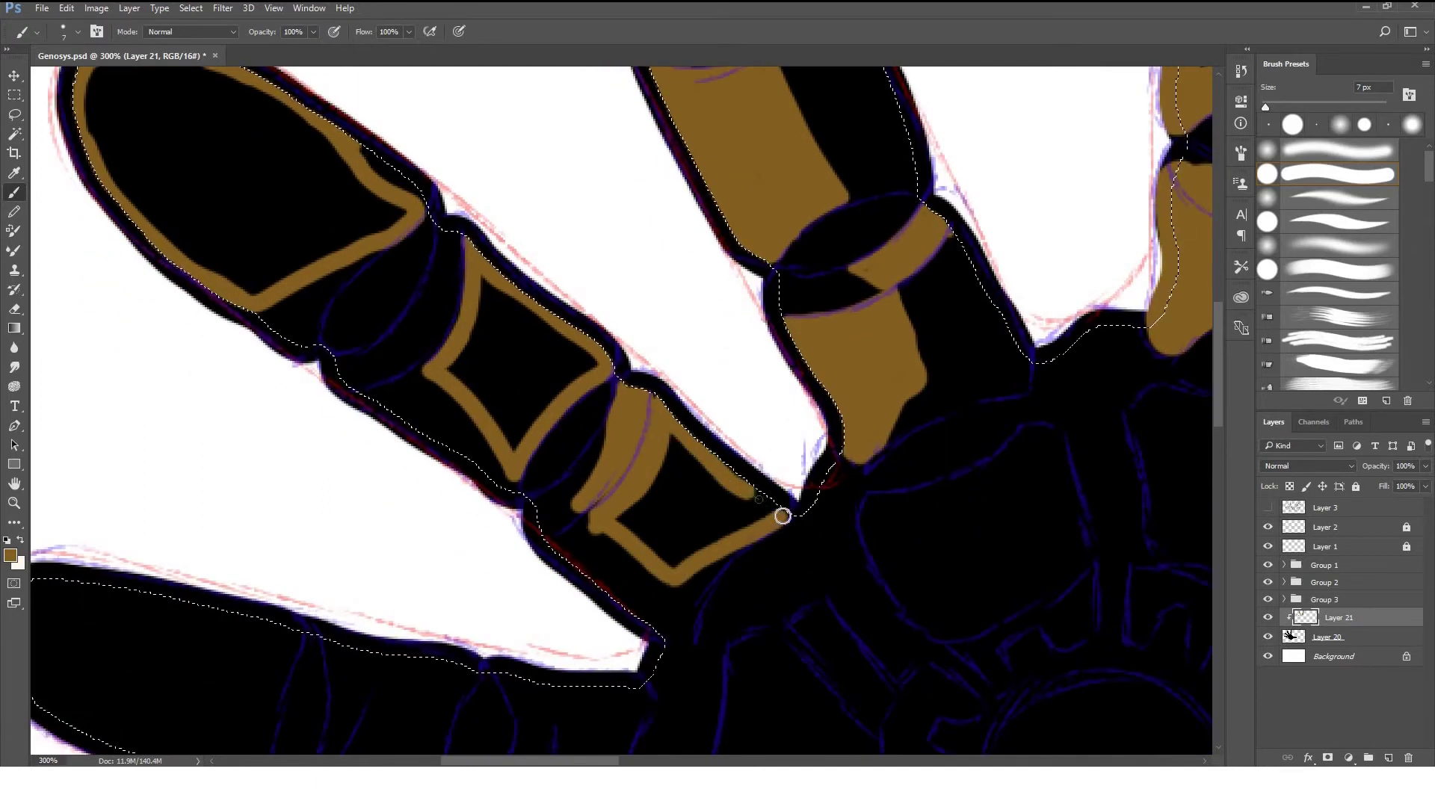
scroll(444, 332, "down", 3)
scroll(443, 331, "left", 2)
Outline and fill brown bands and joint panels on the lowest finger.
mouse_move(142, 433)
left_mouse_down()
mouse_move(307, 413)
mouse_move(441, 447)
mouse_move(256, 516)
mouse_move(407, 493)
mouse_move(441, 449)
mouse_move(452, 591)
left_mouse_up()
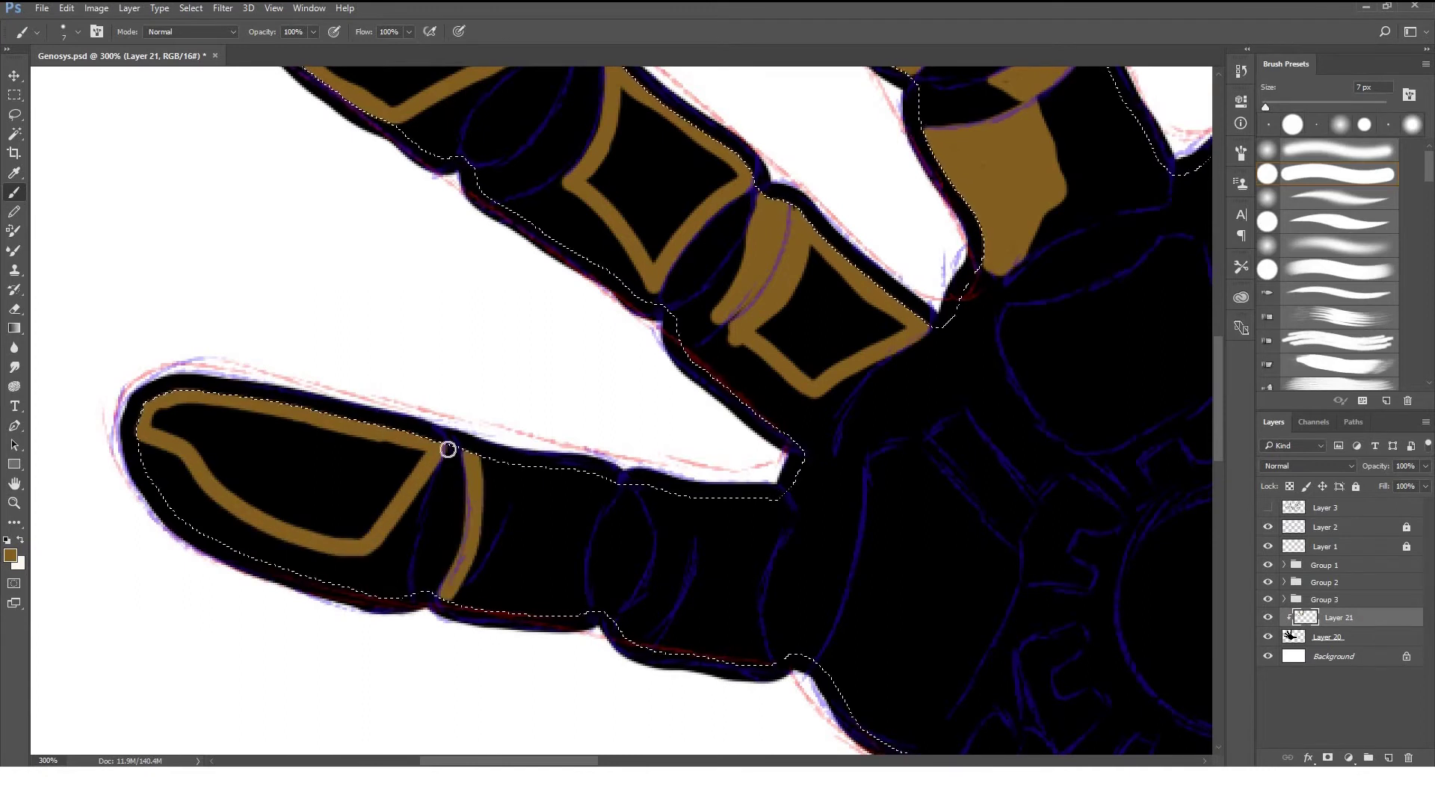
left_click_drag(449, 448, 440, 594)
mouse_move(566, 471)
left_mouse_down()
mouse_move(625, 487)
mouse_move(538, 561)
left_mouse_up()
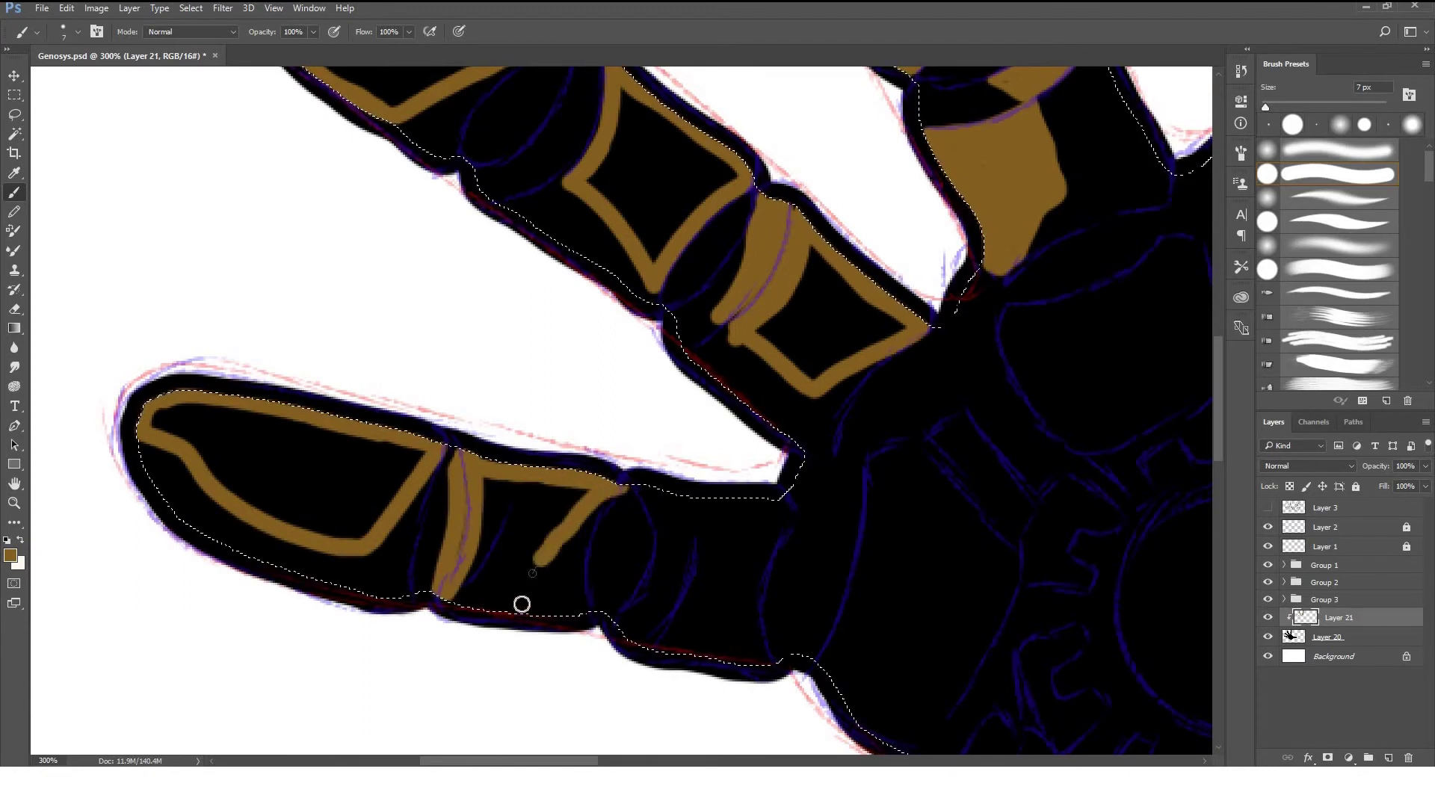
mouse_move(487, 484)
left_mouse_down()
mouse_move(491, 586)
mouse_move(525, 475)
left_mouse_up()
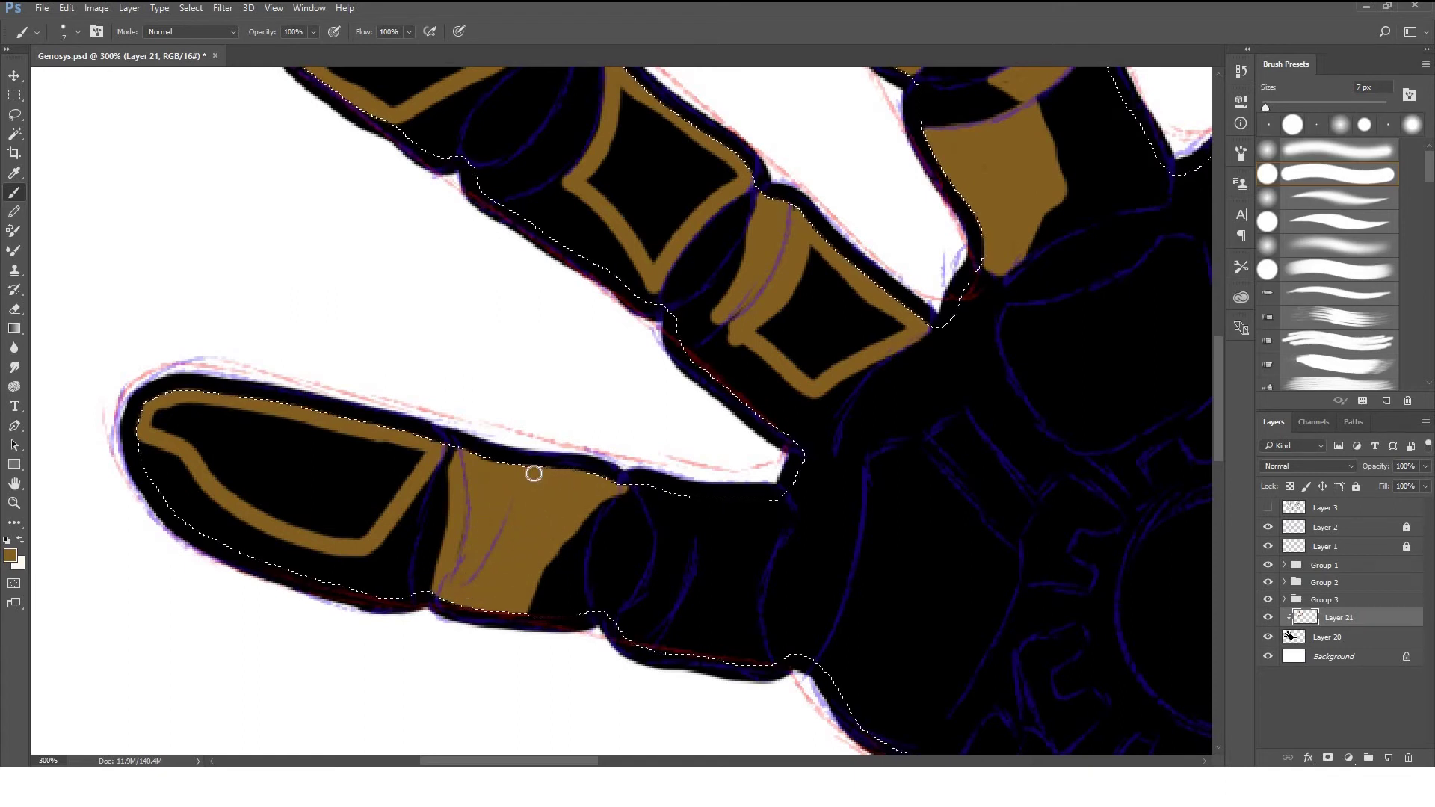
mouse_move(636, 487)
left_mouse_down()
mouse_move(655, 584)
mouse_move(718, 583)
mouse_move(656, 490)
left_mouse_up()
left_click_drag(771, 514, 726, 536)
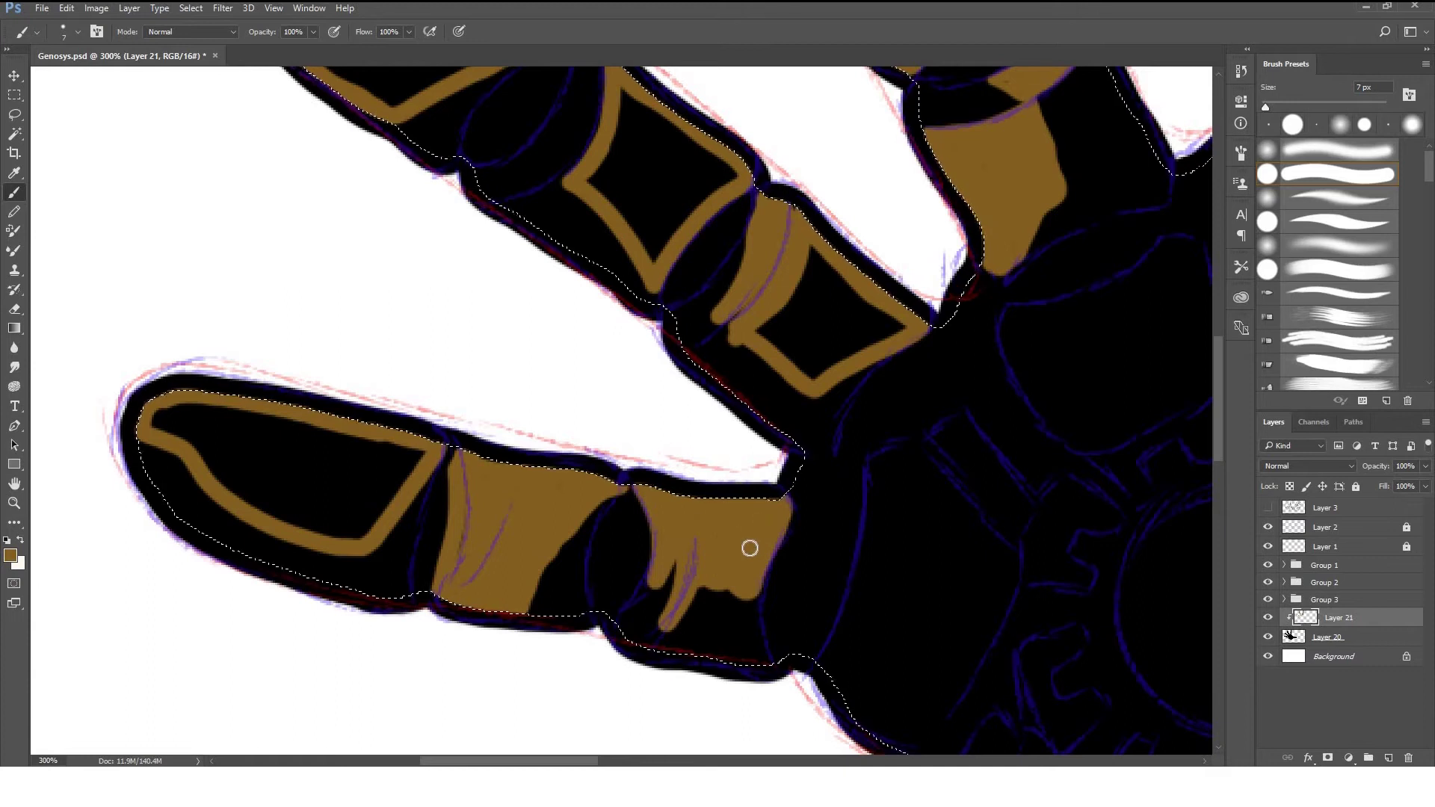
With a larger brush, fill the fingertip panels solid brown.
key("bracketright")
key("bracketright")
key("bracketright")
mouse_move(210, 426)
left_mouse_down()
mouse_move(298, 486)
mouse_move(358, 479)
mouse_move(418, 432)
left_mouse_up()
scroll(409, 430, "up", 3)
mouse_move(240, 112)
left_mouse_down()
mouse_move(224, 106)
mouse_move(481, 251)
mouse_move(355, 254)
mouse_move(426, 261)
left_mouse_up()
With a smaller brush, fill the segment's black diamond and another joint square brown.
key("bracketleft")
key("bracketleft")
mouse_move(554, 416)
left_mouse_down()
mouse_move(603, 343)
mouse_move(626, 407)
mouse_move(763, 516)
mouse_move(737, 567)
mouse_move(800, 577)
mouse_move(776, 582)
left_mouse_up()
scroll(776, 582, "down", 1)
scroll(822, 449, "up", 3)
left_click_drag(865, 305, 890, 341)
Draw closed brown plate outlines across the palm.
scroll(860, 335, "down", 3)
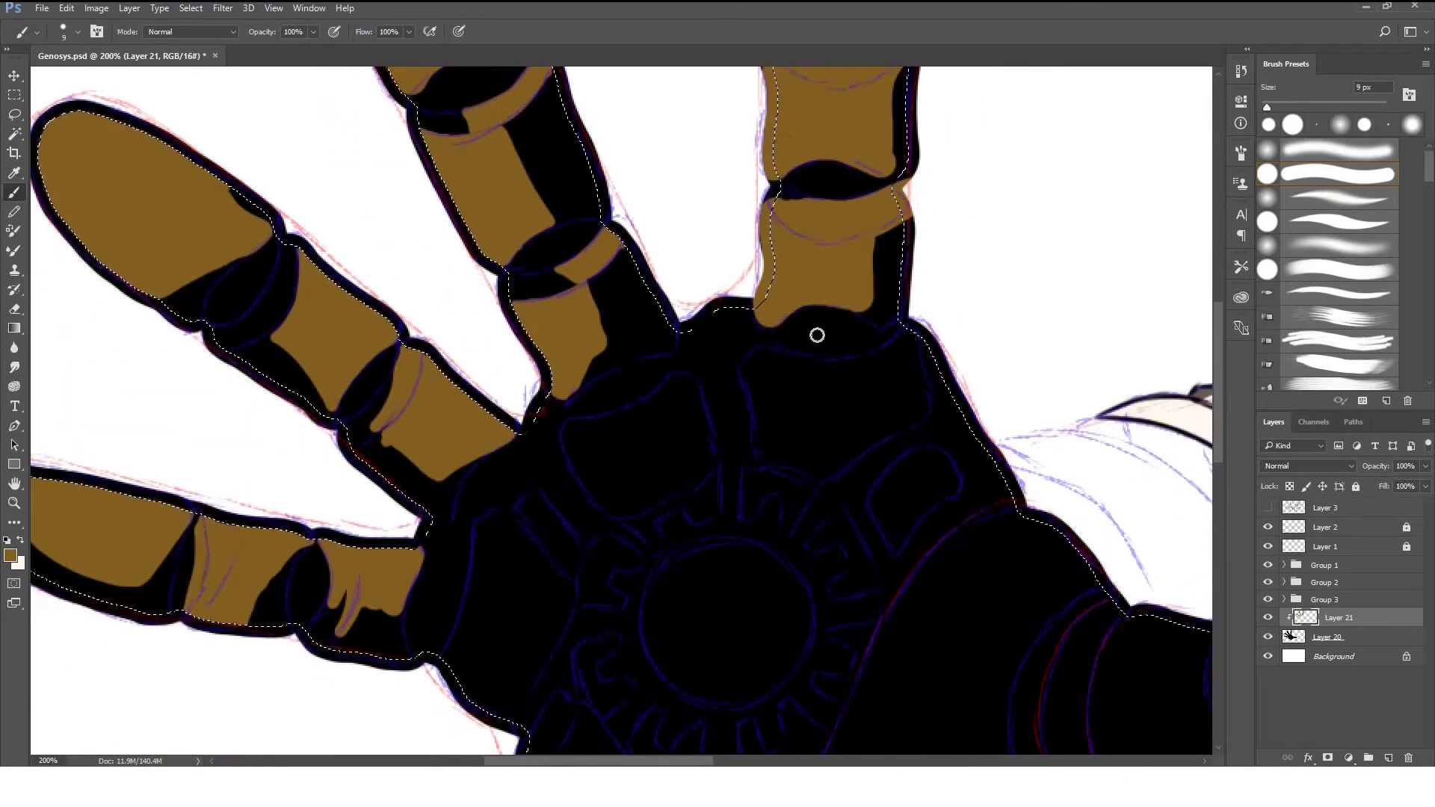
mouse_move(744, 376)
left_mouse_down()
mouse_move(890, 351)
mouse_move(823, 471)
left_mouse_up()
mouse_move(572, 455)
left_mouse_down()
mouse_move(613, 424)
mouse_move(710, 463)
left_mouse_up()
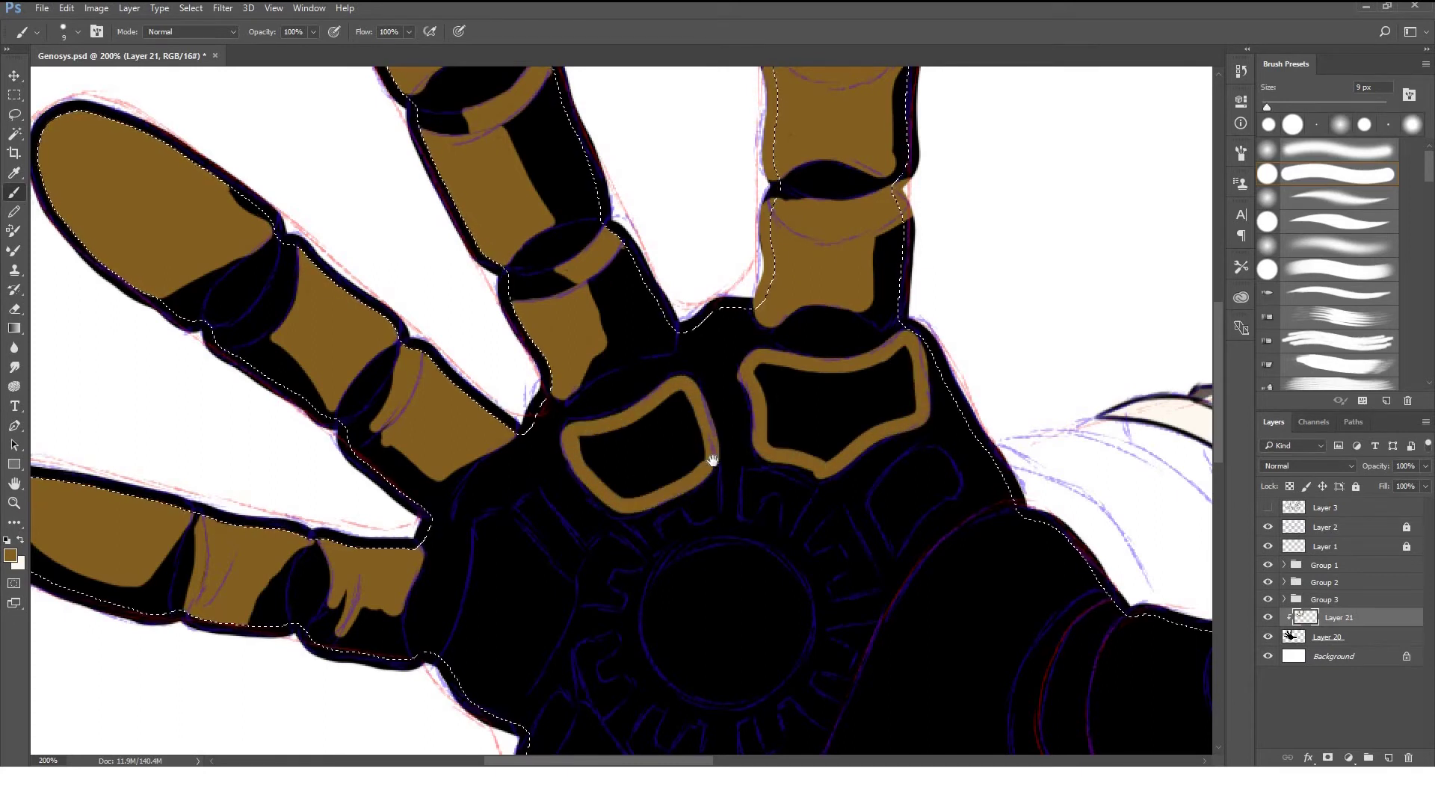
scroll(705, 465, "down", 3)
scroll(705, 464, "left", 1)
left_click_drag(537, 376, 575, 549)
left_click_drag(532, 378, 576, 557)
Outline the lower armour plates, a small palm triangle and the forearm edge hook in brown.
left_click_drag(657, 522, 569, 332)
mouse_move(557, 351)
left_mouse_down()
mouse_move(640, 443)
mouse_move(672, 519)
left_mouse_up()
mouse_move(505, 433)
left_mouse_down()
mouse_move(557, 493)
mouse_move(677, 516)
left_mouse_up()
scroll(660, 426, "right", 5)
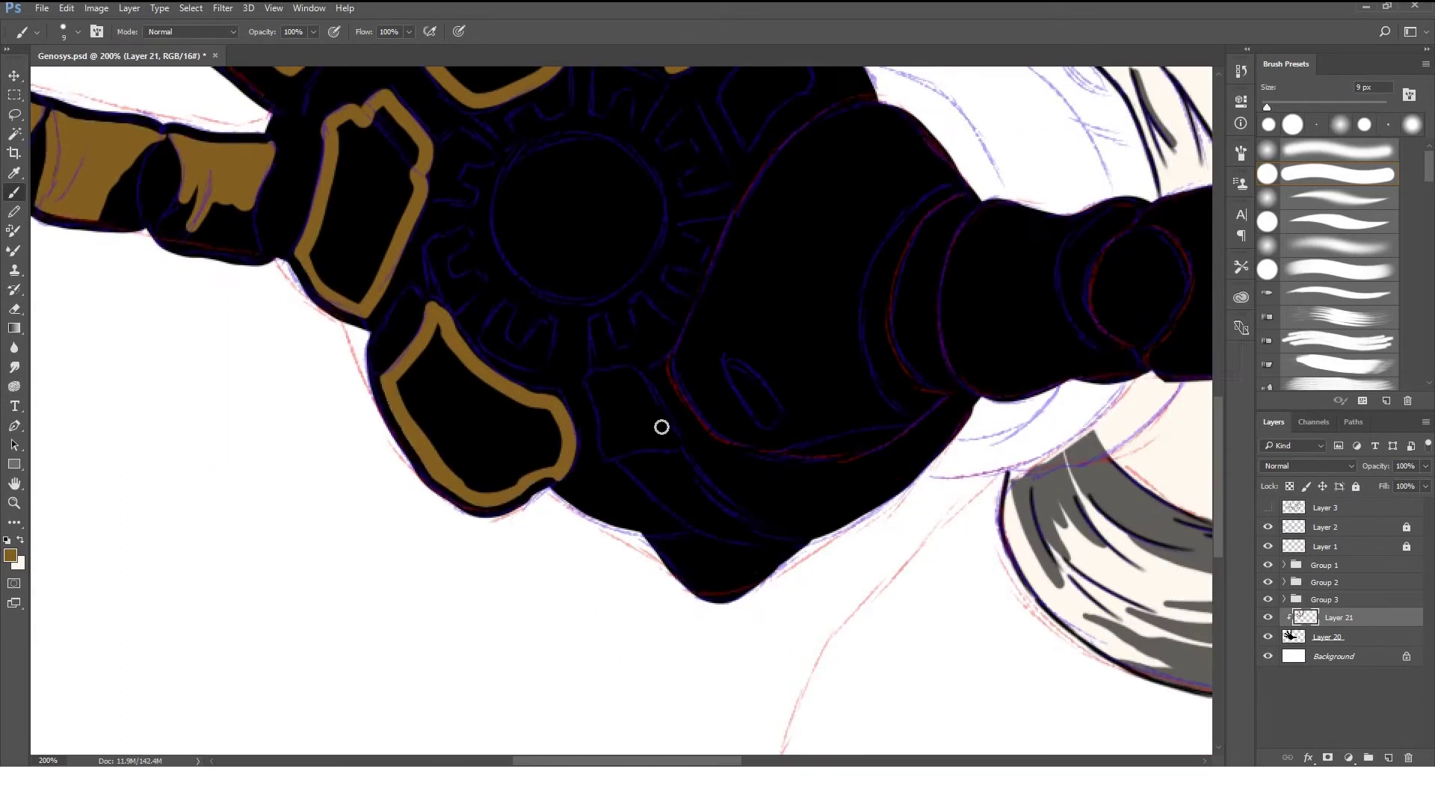
mouse_move(613, 379)
left_mouse_down()
mouse_move(606, 448)
mouse_move(733, 192)
mouse_move(793, 172)
left_mouse_up()
scroll(603, 424, "up", 2)
mouse_move(596, 428)
left_mouse_down()
mouse_move(685, 432)
mouse_move(709, 468)
mouse_move(815, 478)
left_mouse_up()
mouse_move(805, 183)
left_mouse_down()
mouse_move(863, 243)
mouse_move(812, 478)
left_mouse_up()
Select the areas inside the brown outlines with the Magic Wand, expand, fill brown, and deselect.
key("w")
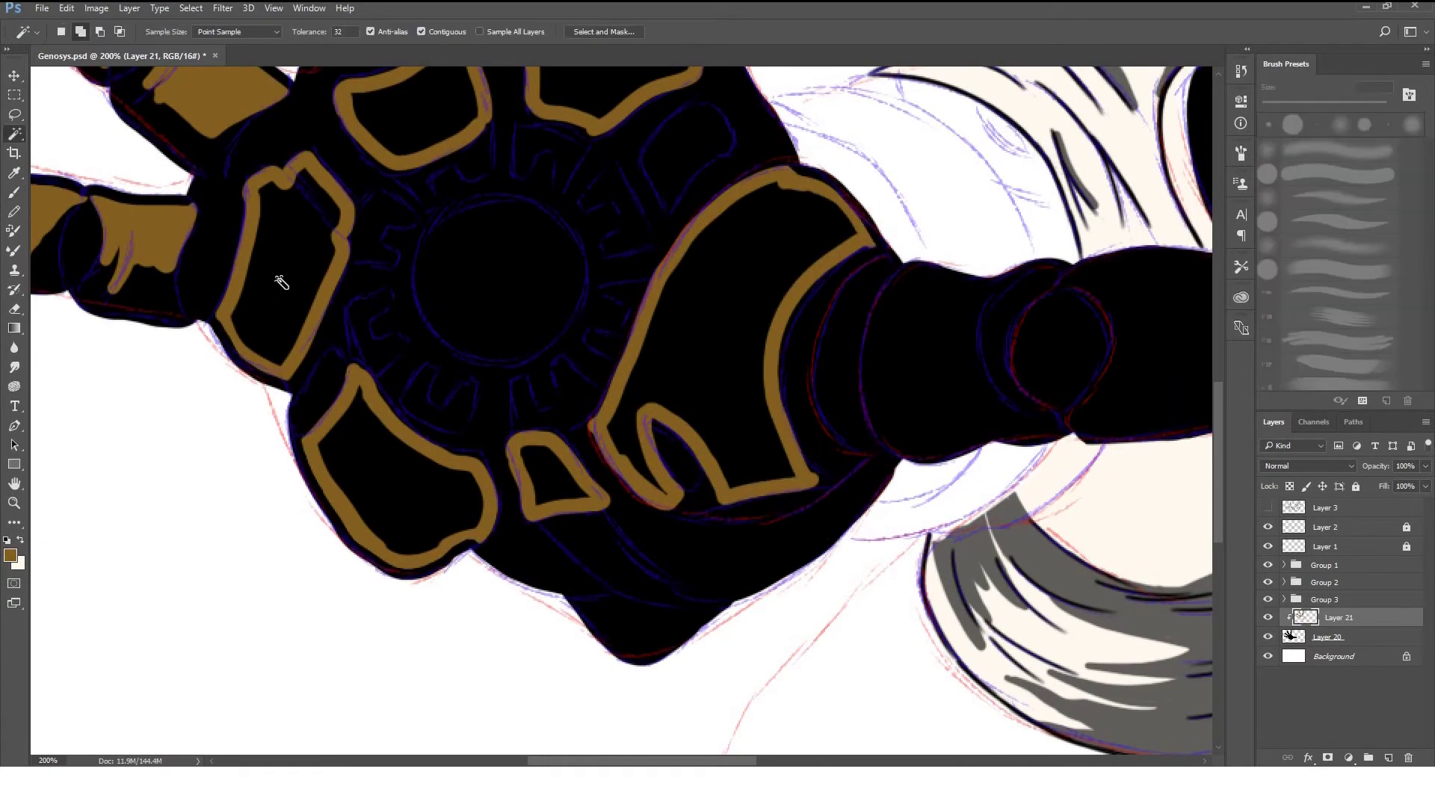
scroll(507, 276, "up", 3)
left_click(299, 610, "shift")
left_click(443, 580, "shift")
key("s")
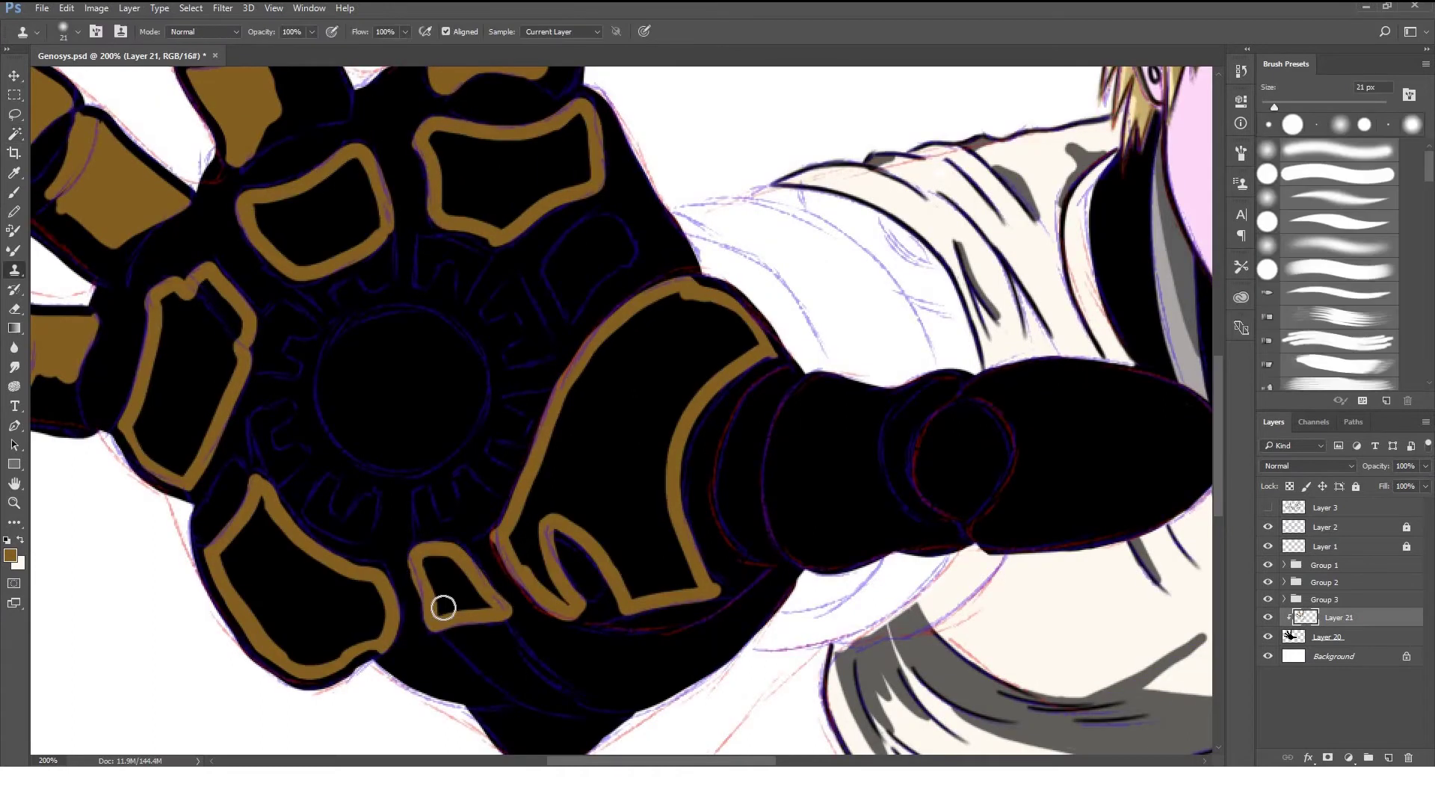
key("alt+s")
key("m")
key("e")
key("Return")
key("alt+BackSpace")
key("ctrl+d")
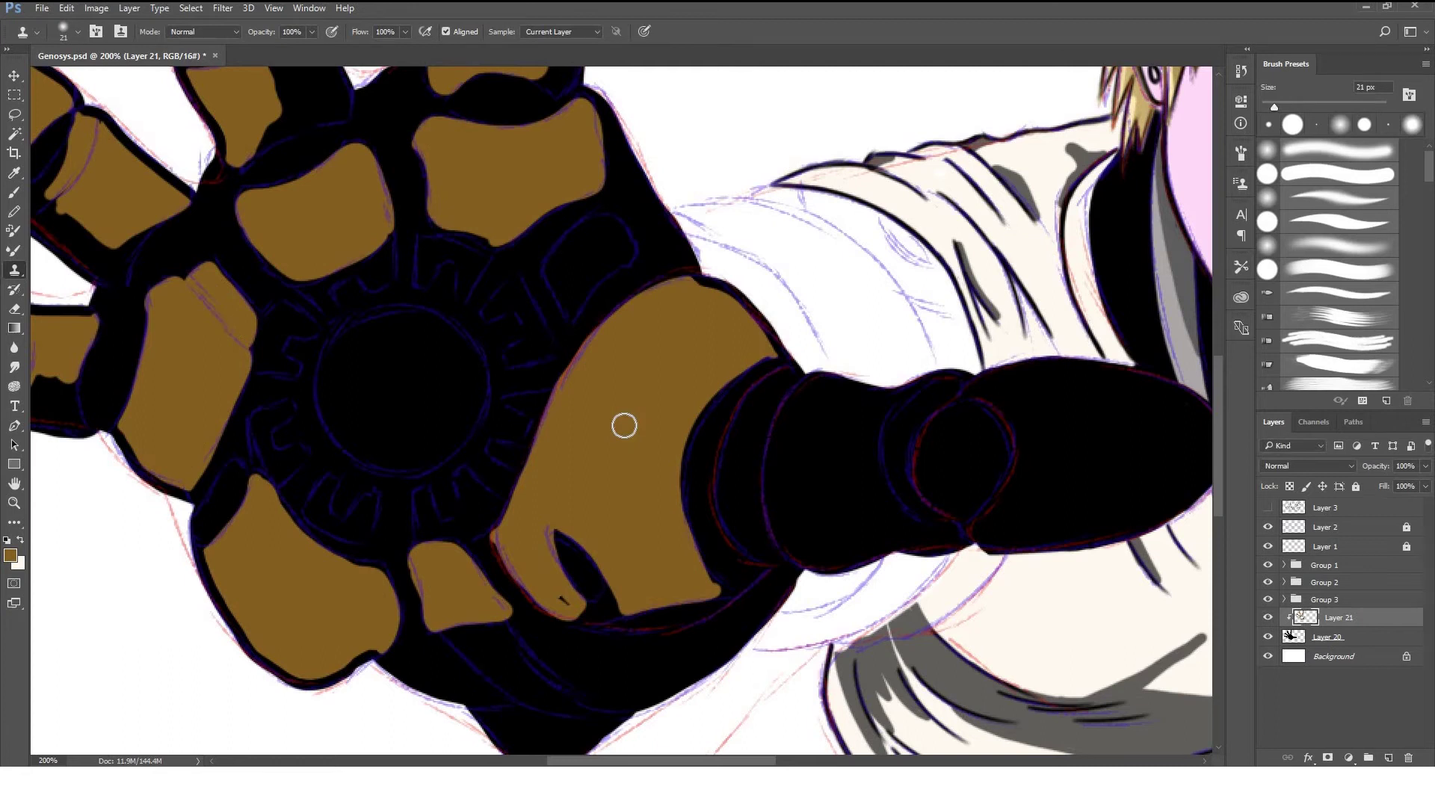
Dismiss the error message and paint a brown arc on the palm with a smaller brush.
key("bracketleft")
key("bracketleft")
key("bracketleft")
left_click(546, 274)
key("Return")
key("b")
mouse_move(551, 274)
left_mouse_down()
mouse_move(613, 223)
mouse_move(606, 257)
left_mouse_up()
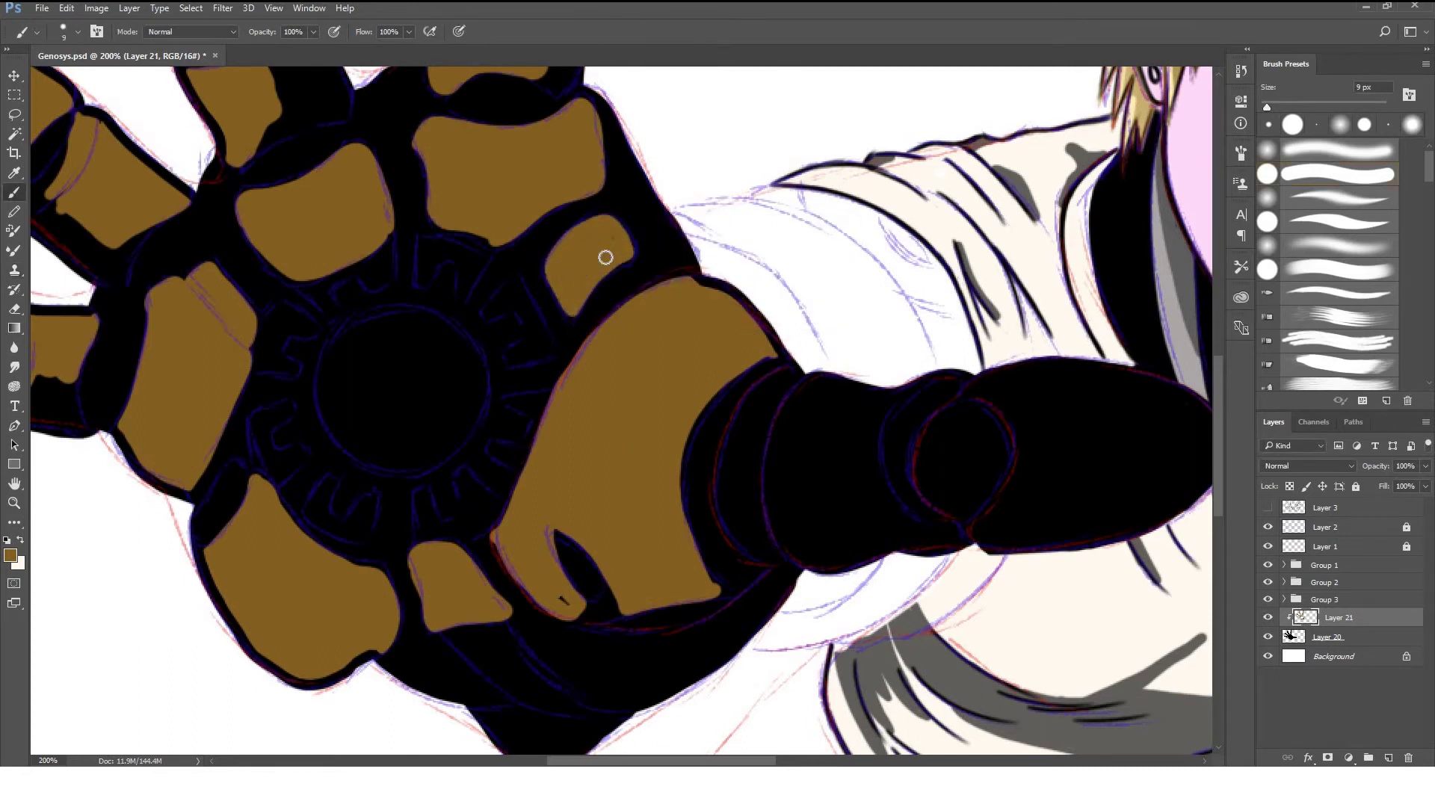
Hide sketch Layers 1 and 2, then erase brown fill spilling past the joint's outline.
left_click_drag(1268, 527, 1268, 546)
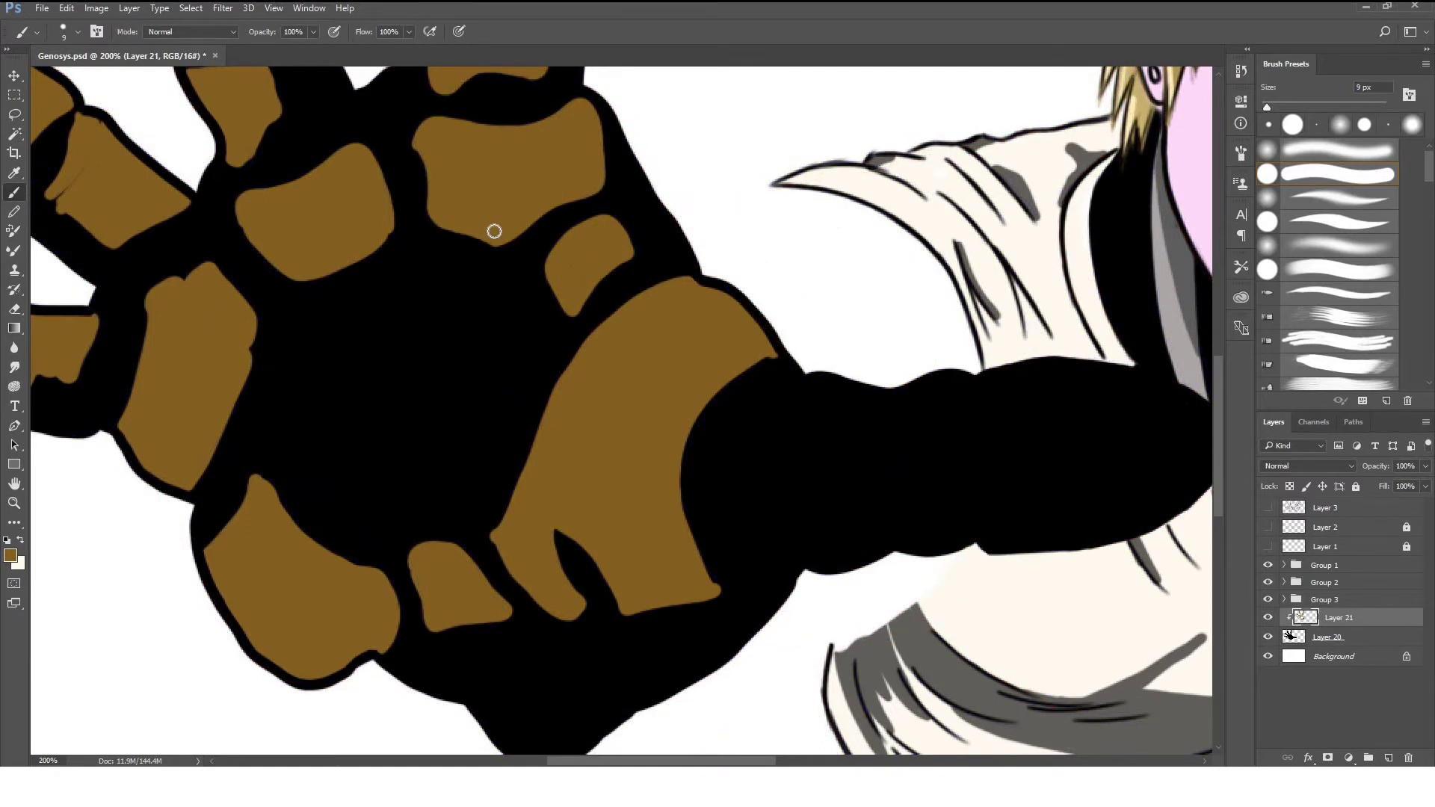
key("ctrl+minus")
key("ctrl+minus")
key("ctrl+plus")
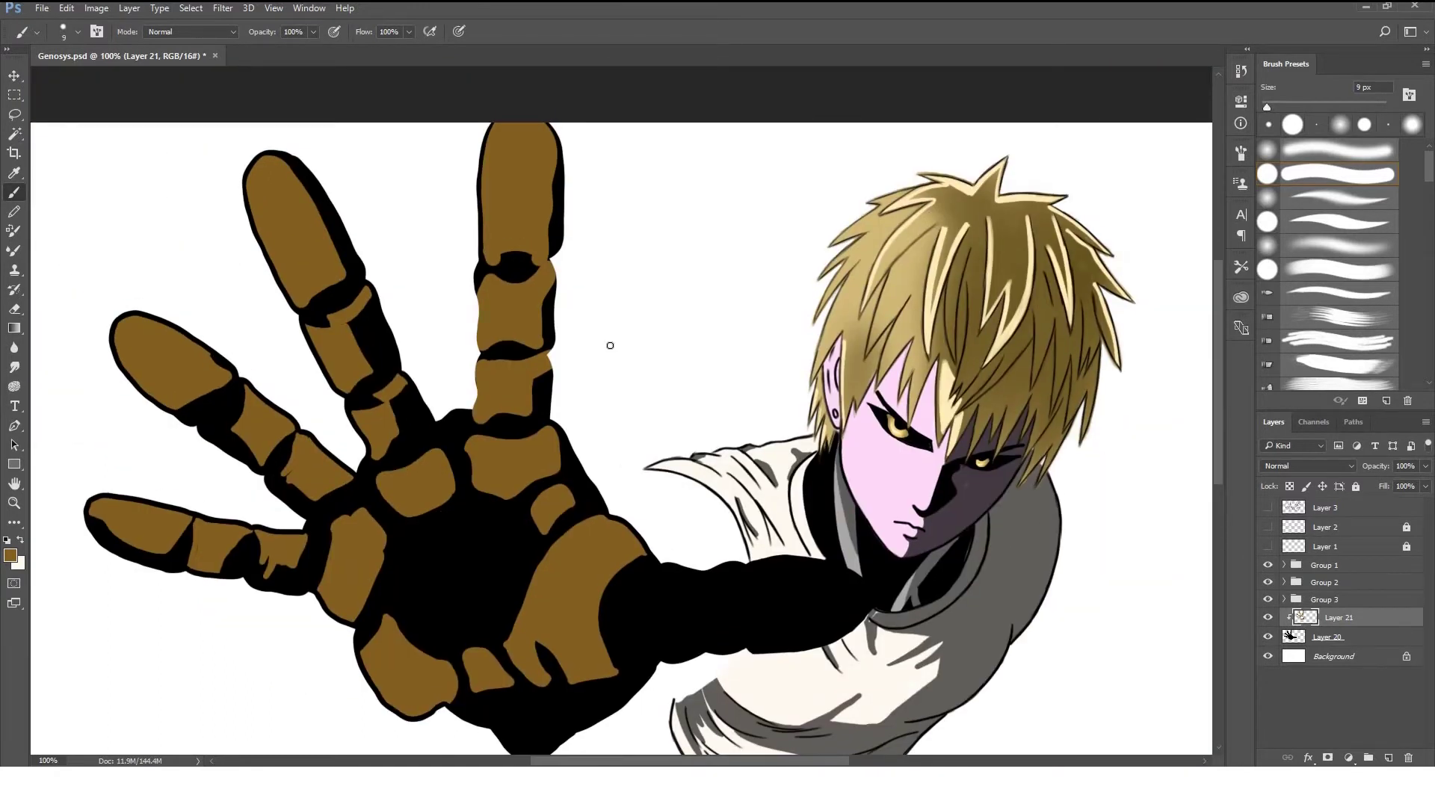
key("ctrl+plus")
key("e")
left_click(1268, 527)
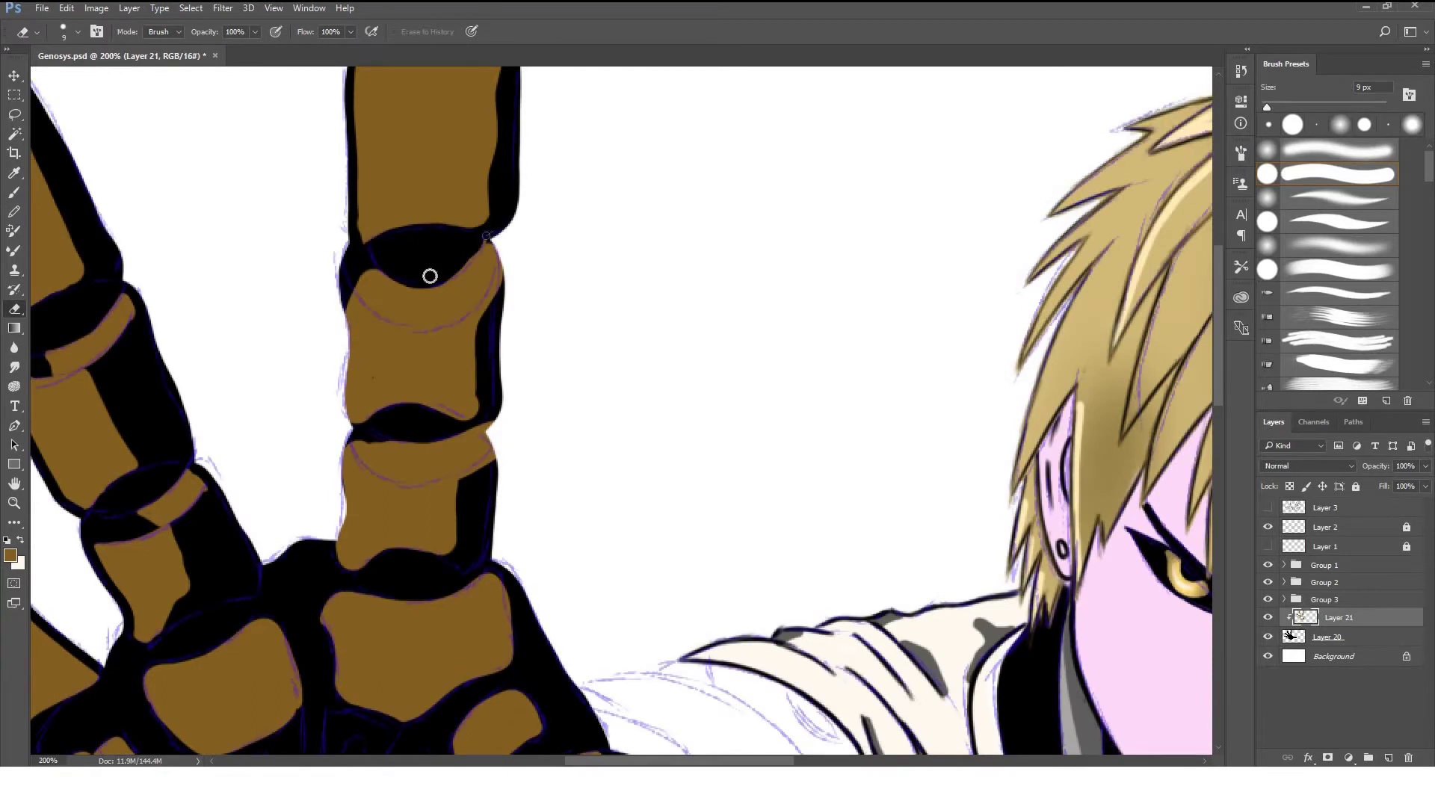
mouse_move(382, 266)
left_mouse_down()
mouse_move(364, 293)
mouse_move(577, 359)
left_mouse_up()
left_click(1268, 527)
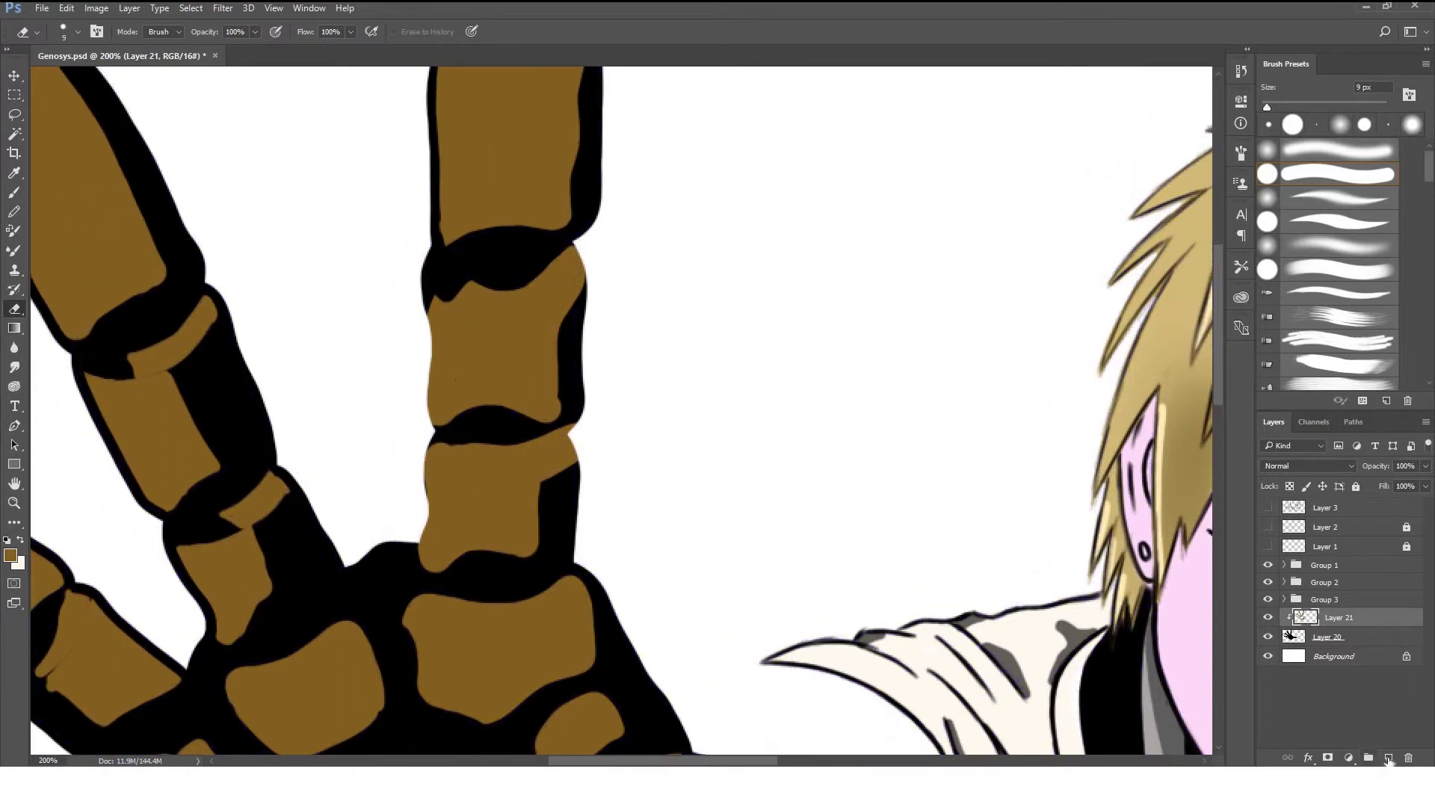
Add Layer 22 clipped to Layer 21 and pick a new foreground colour.
left_click(1389, 758)
left_click(1399, 624, "alt")
key("b")
left_click(10, 555)
Confirm the dark shading colour, set a 45 px brush at 10%, and shade the top finger segment.
left_click(628, 125)
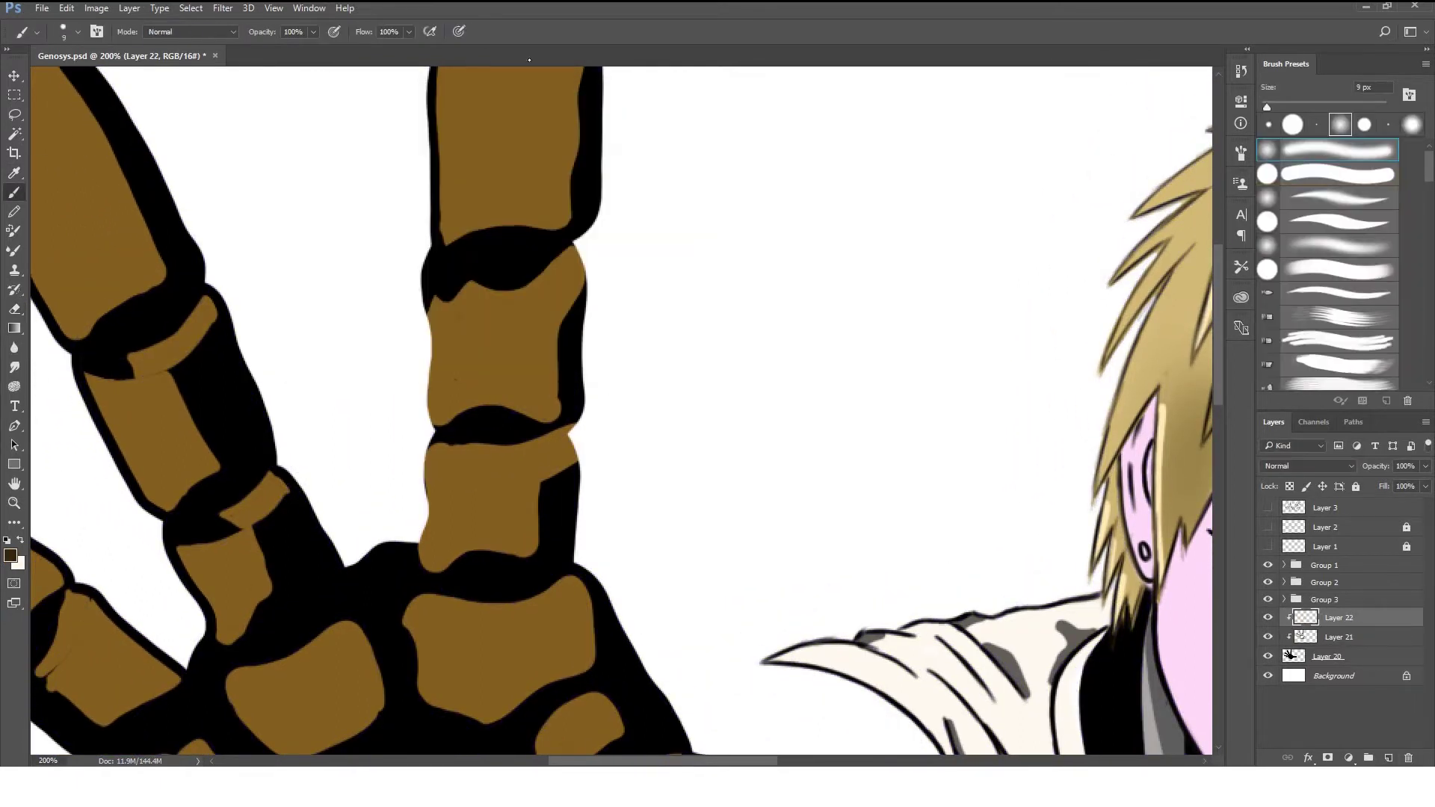
scroll(182, 184, "up", 2)
scroll(416, 140, "up", 1)
key("bracketright")
key("bracketright")
key("bracketright")
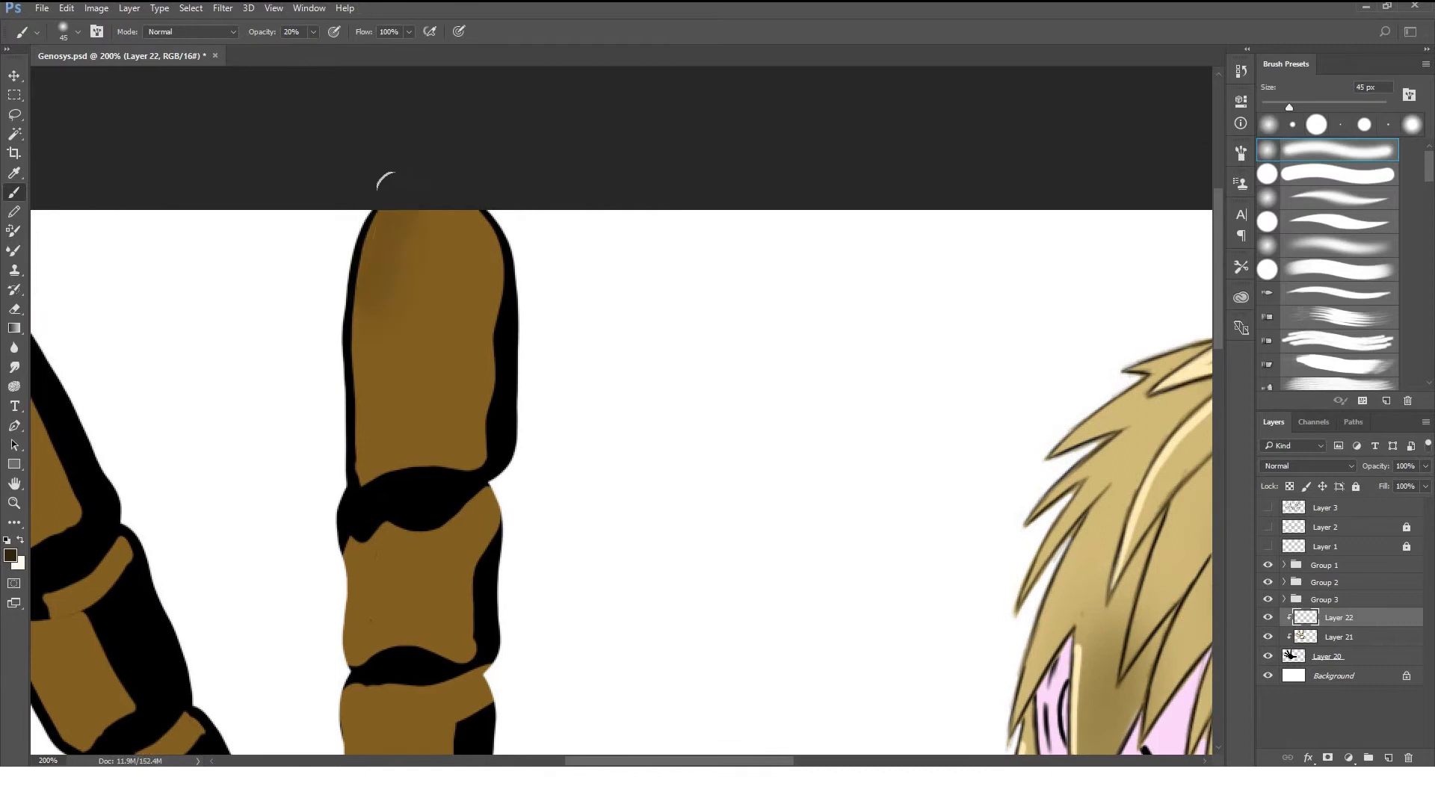
key("1")
left_click_drag(379, 191, 402, 192)
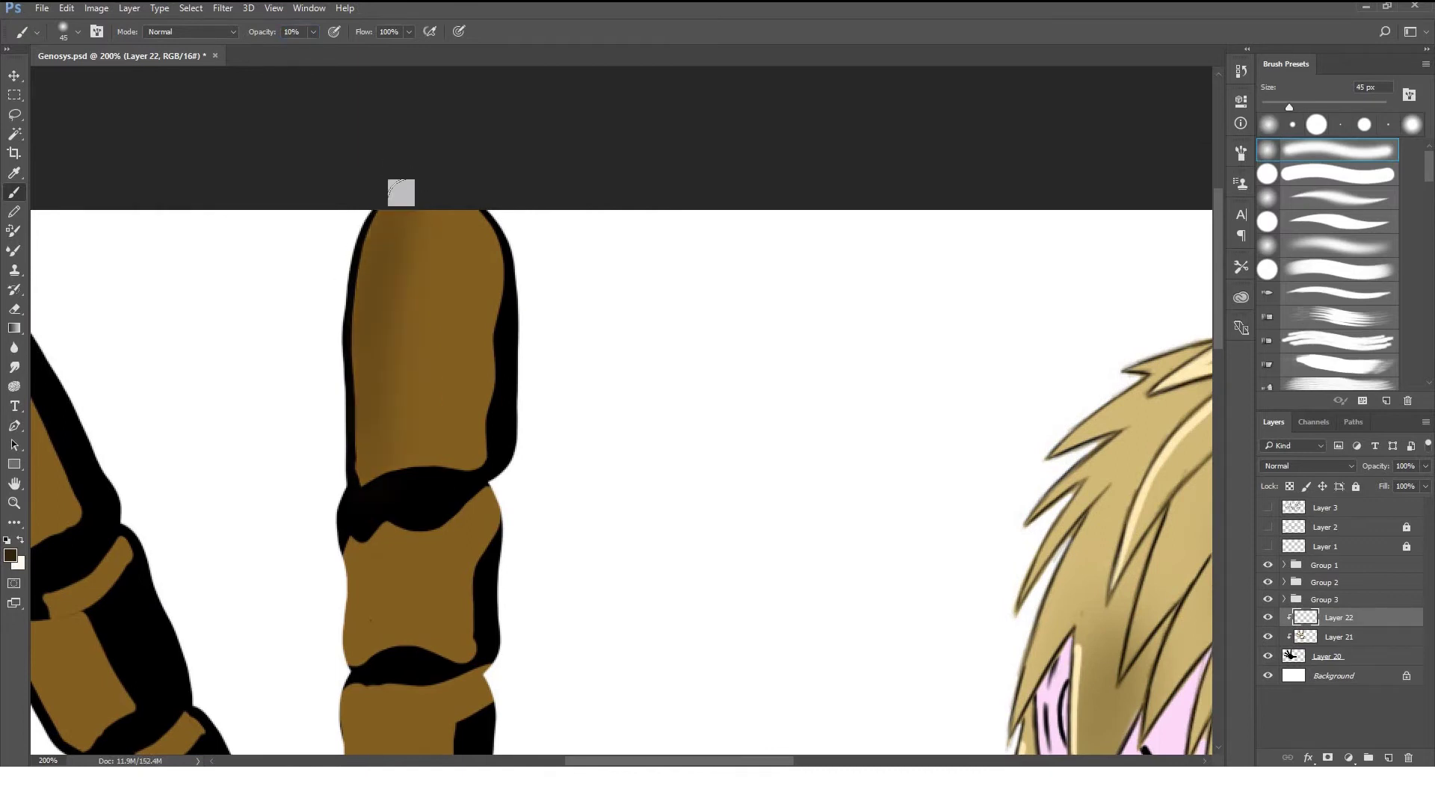
mouse_move(352, 247)
left_mouse_down()
mouse_move(355, 413)
mouse_move(366, 179)
mouse_move(342, 439)
left_mouse_up()
left_click_drag(460, 182, 493, 240)
Shade the finger's lower edges and the knuckle with soft dark strokes.
scroll(445, 481, "down", 2)
scroll(446, 481, "left", 1)
left_click_drag(532, 407, 528, 561)
scroll(526, 311, "down", 3)
scroll(525, 311, "left", 1)
left_click_drag(448, 381, 442, 486)
left_click_drag(541, 523, 563, 388)
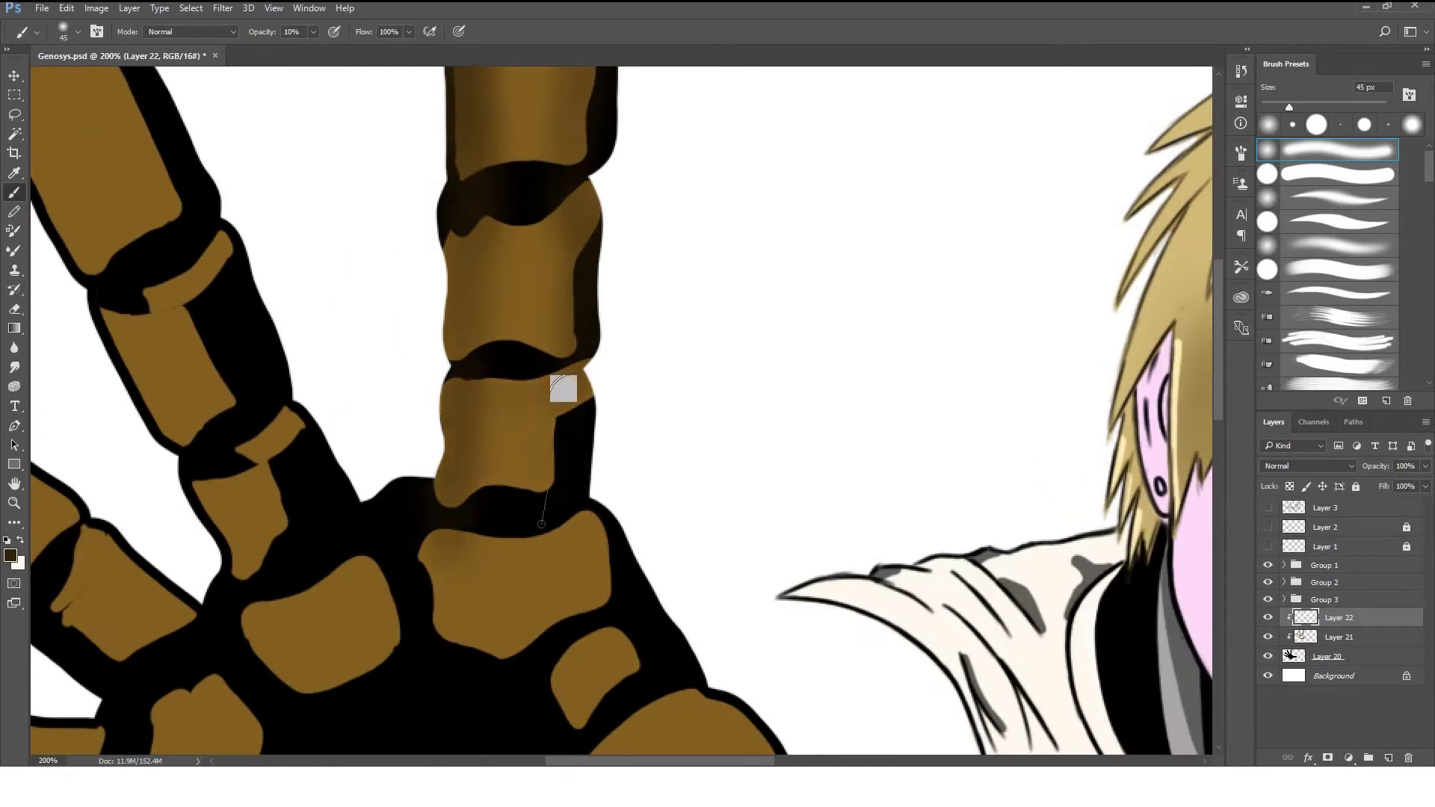
left_click(563, 388, "shift")
Darken the edges of the fingertip, middle finger segment and knuckle segment.
scroll(531, 558, "left", 3)
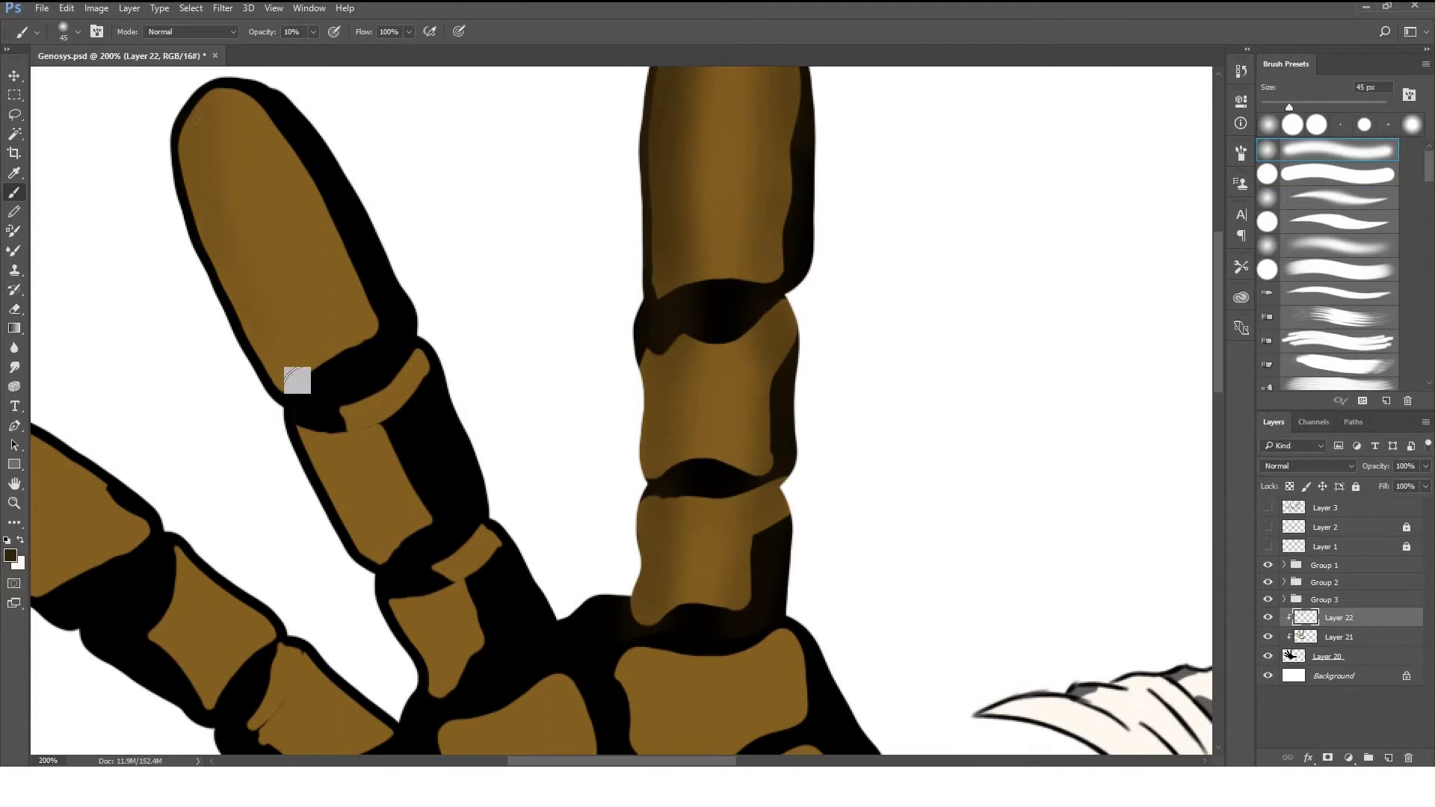
left_click_drag(298, 380, 196, 119)
left_click_drag(278, 139, 374, 329)
left_click_drag(307, 434, 377, 557)
left_click_drag(418, 340, 394, 447)
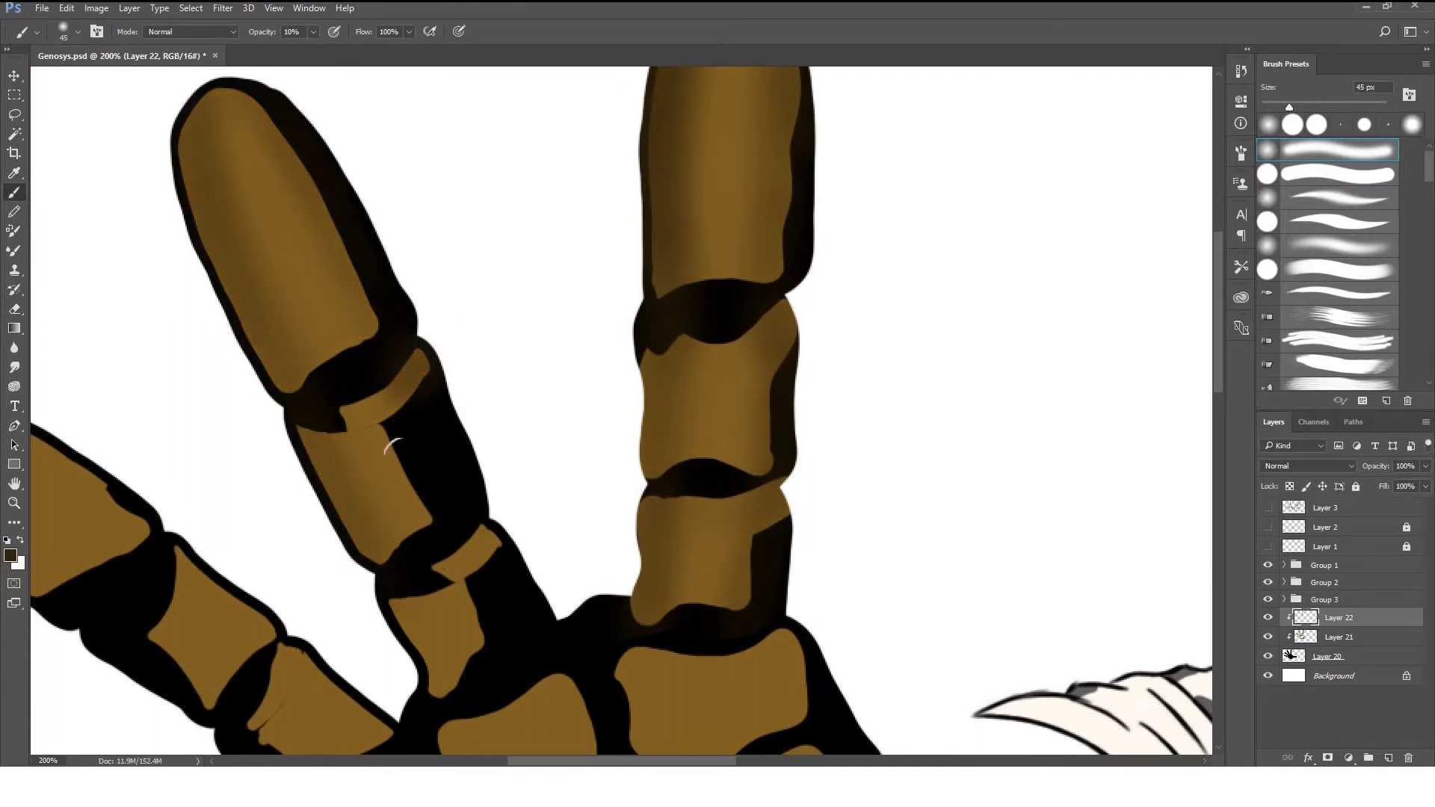
scroll(388, 447, "down", 3)
scroll(471, 385, "left", 1)
scroll(302, 408, "left", 4)
left_click_drag(303, 407, 135, 224)
mouse_move(388, 324)
left_mouse_down()
mouse_move(187, 217)
mouse_move(516, 448)
left_mouse_up()
left_click_drag(599, 509, 486, 426)
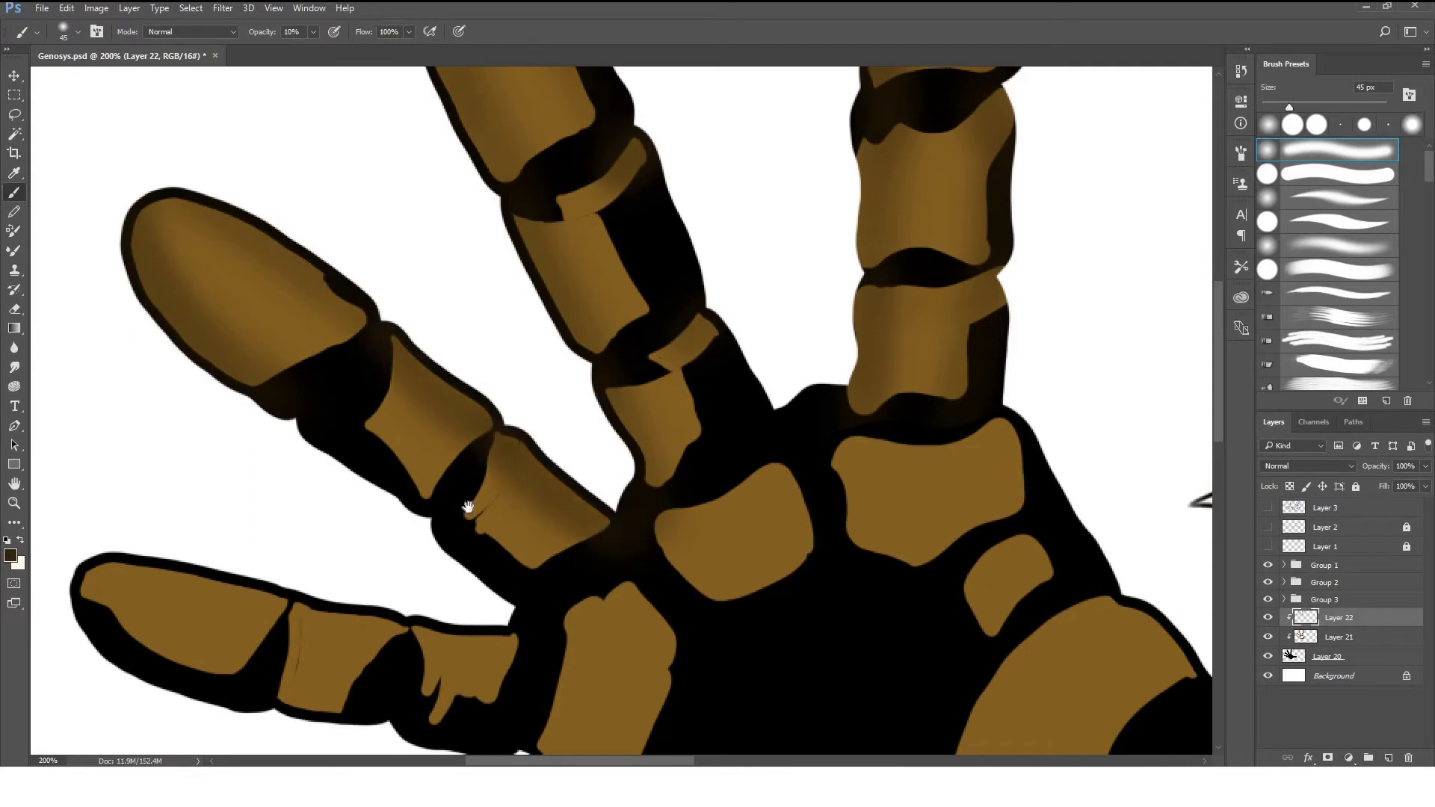
With a 20 px brush, shade the top and bottom edges of the other finger segments.
left_click_drag(468, 509, 490, 359)
key("bracketleft")
key("bracketleft")
key("bracketleft")
left_click_drag(195, 430, 487, 481)
left_click_drag(319, 563, 452, 571)
left_click_drag(579, 493, 449, 497)
Return to a 45 px brush and shade the bottom edges of the palm's brown segments.
key("bracketright")
key("bracketright")
key("bracketright")
left_click_drag(1043, 277, 994, 311)
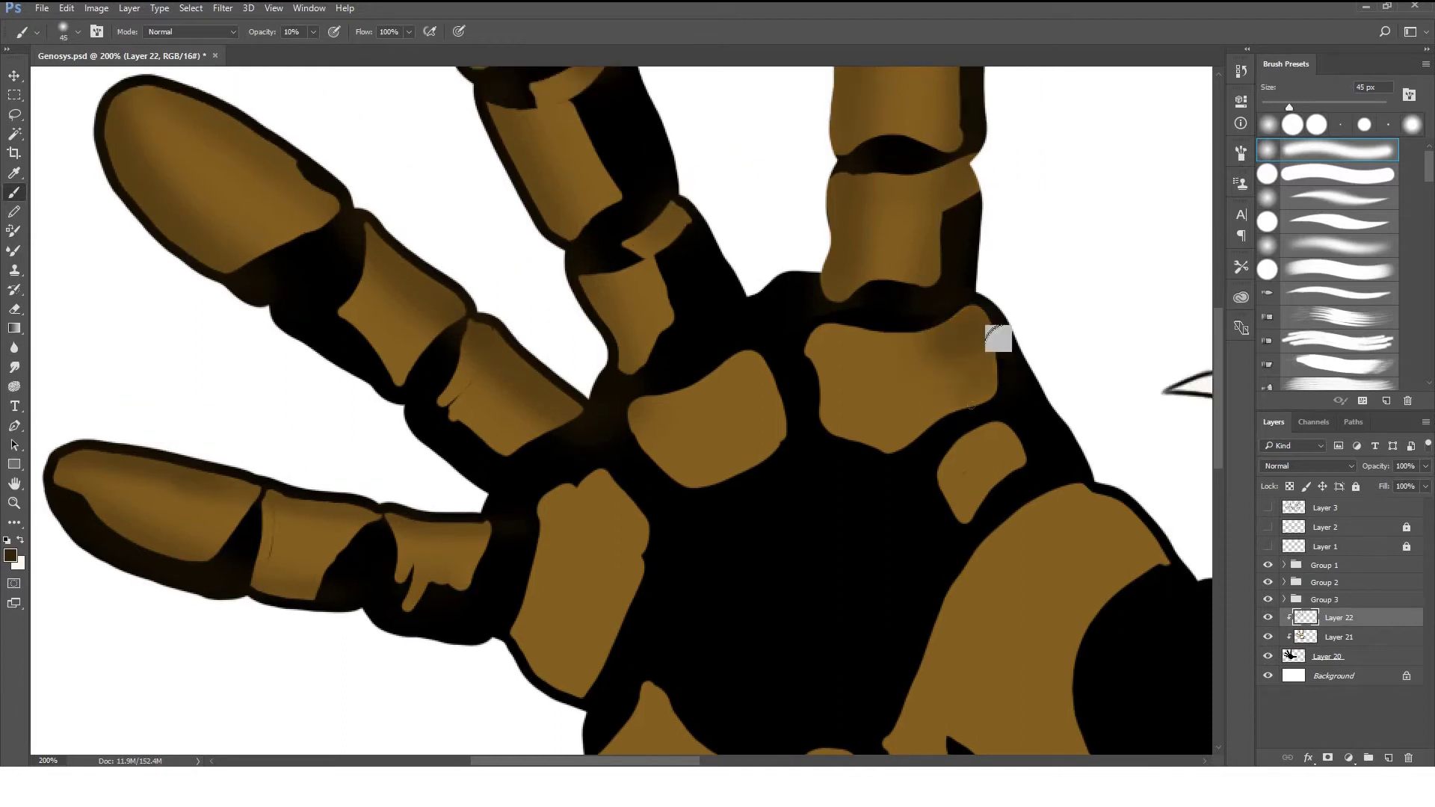
left_click_drag(693, 513, 584, 432)
left_click_drag(888, 484, 840, 305)
mouse_move(928, 628)
left_mouse_down()
mouse_move(737, 576)
mouse_move(490, 586)
mouse_move(548, 632)
left_mouse_up()
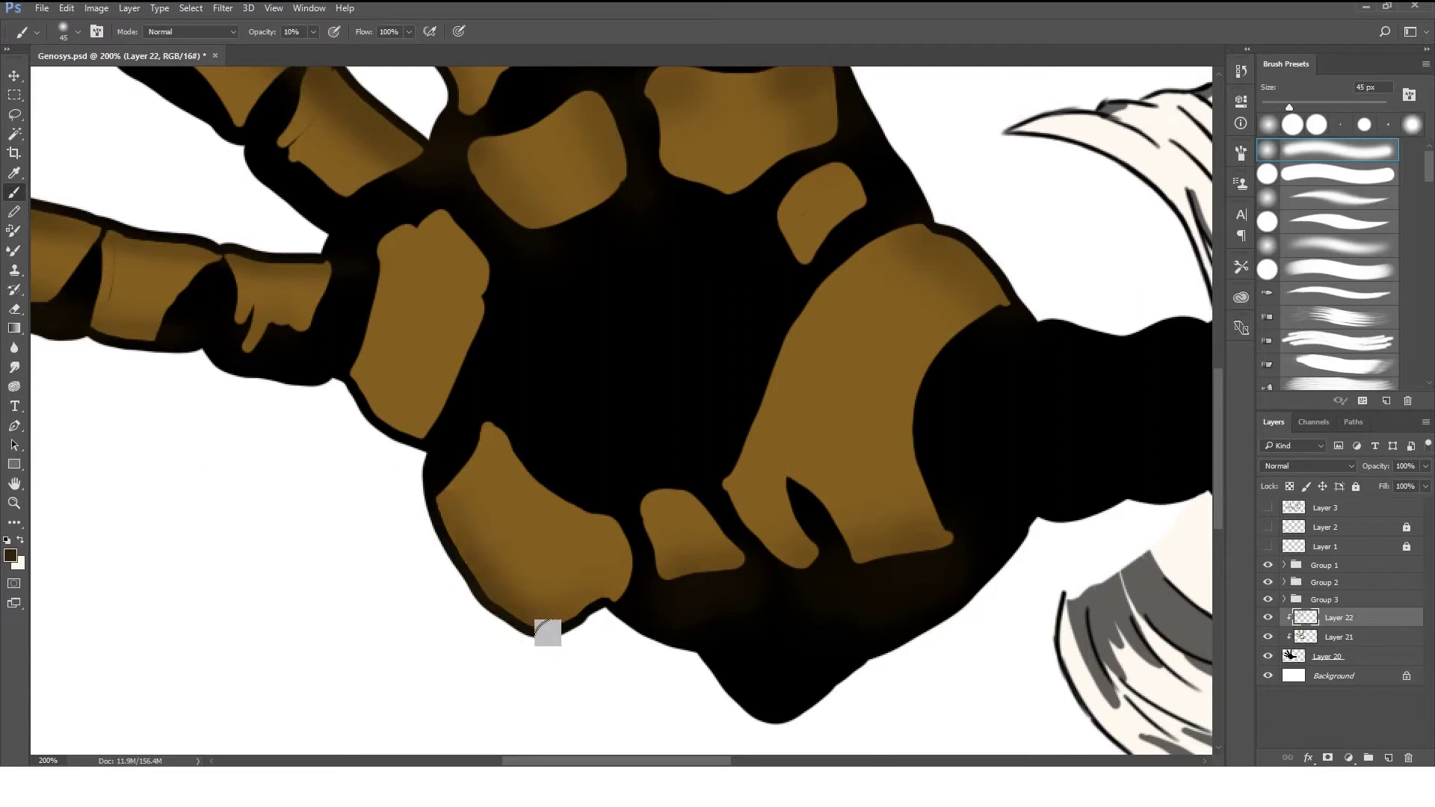
left_click_drag(747, 420, 634, 532)
Add Layer 23 clipped above Layer 22 and begin choosing a new foreground colour.
key("ctrl+shift+alt+n")
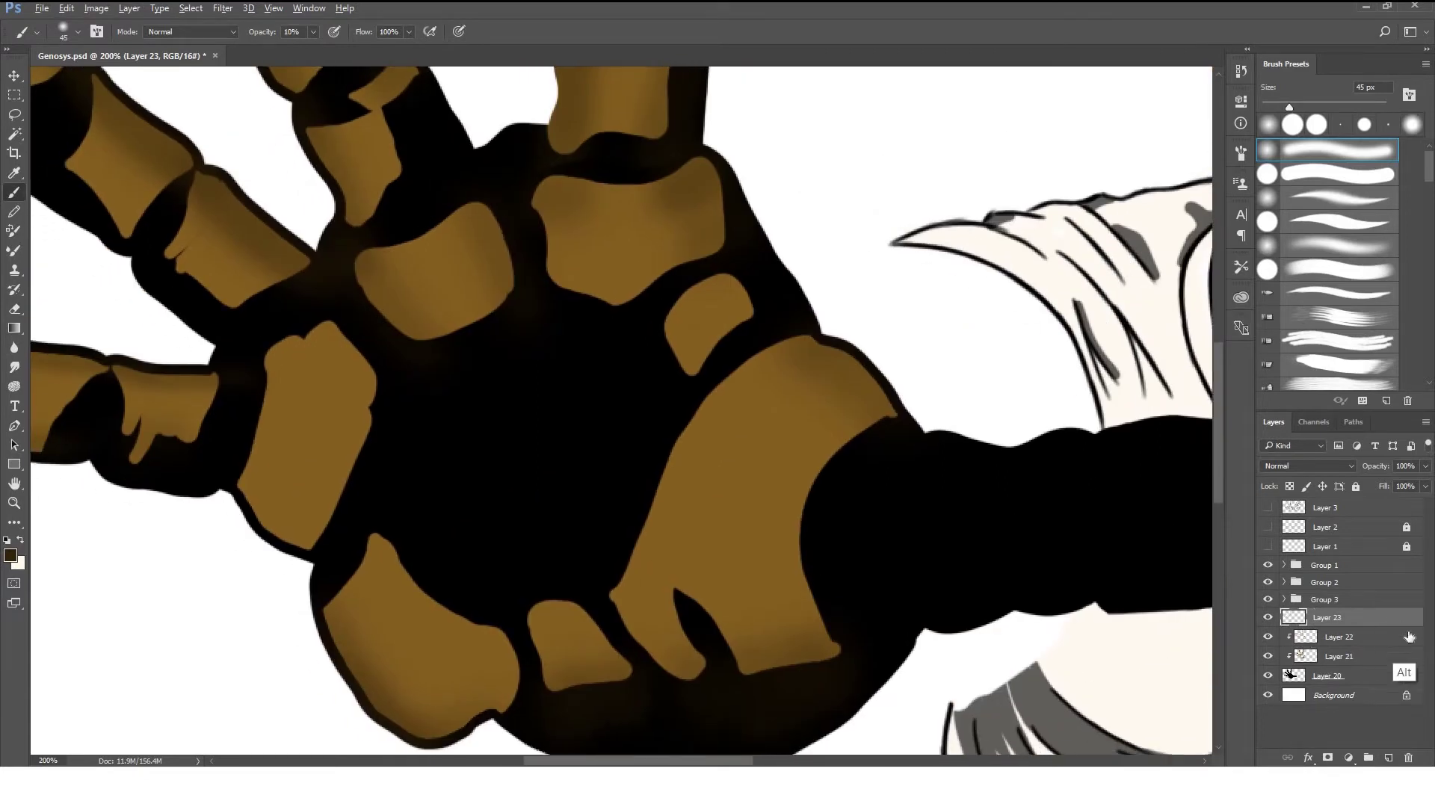
left_click(1406, 625, "alt")
left_click(11, 555)
Set reddish-brown 602200 as the colour and move around the fingertips, trying a 15 px brush.
left_click_drag(491, 306, 491, 325)
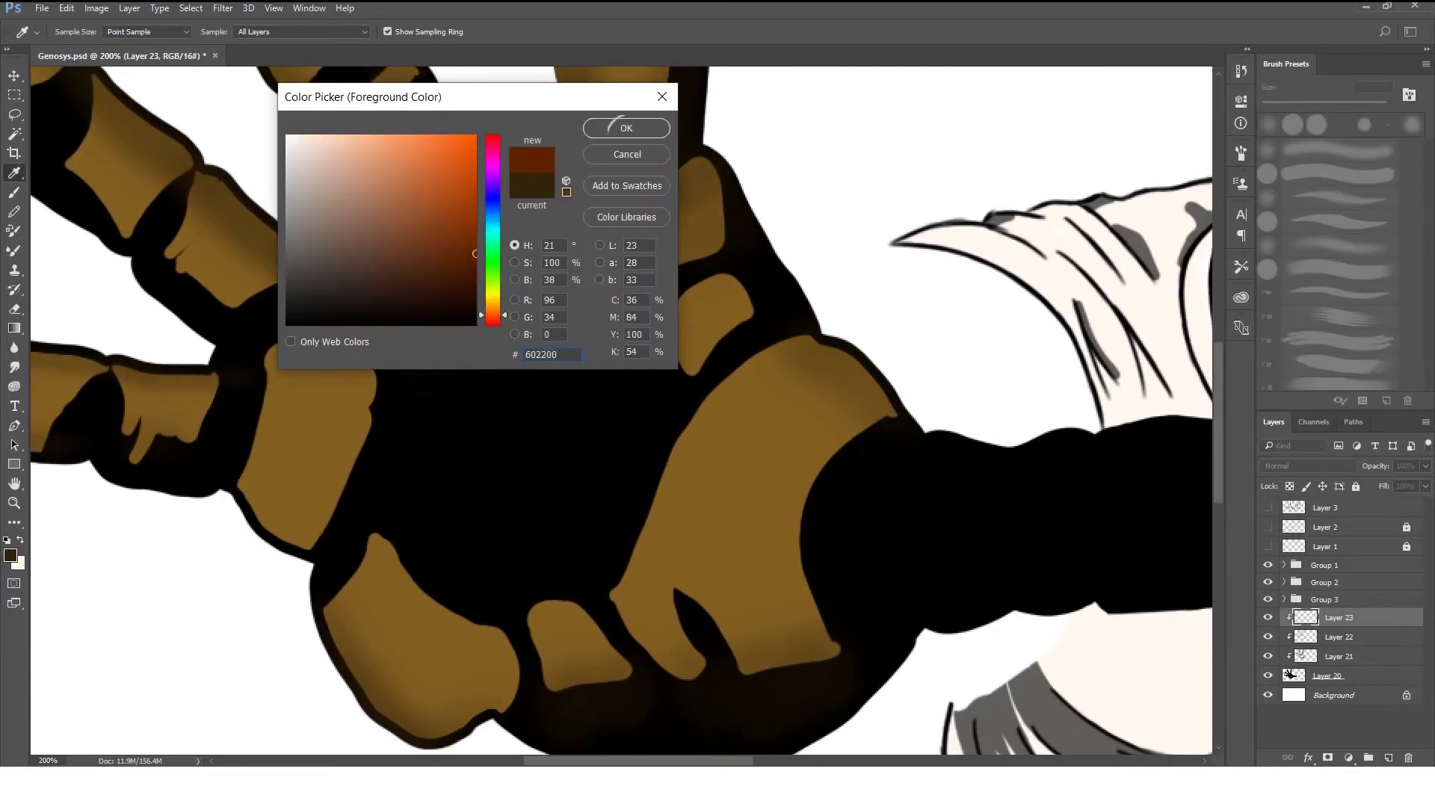
left_click(618, 129)
scroll(446, 486, "up", 5)
left_click_drag(557, 233, 562, 475)
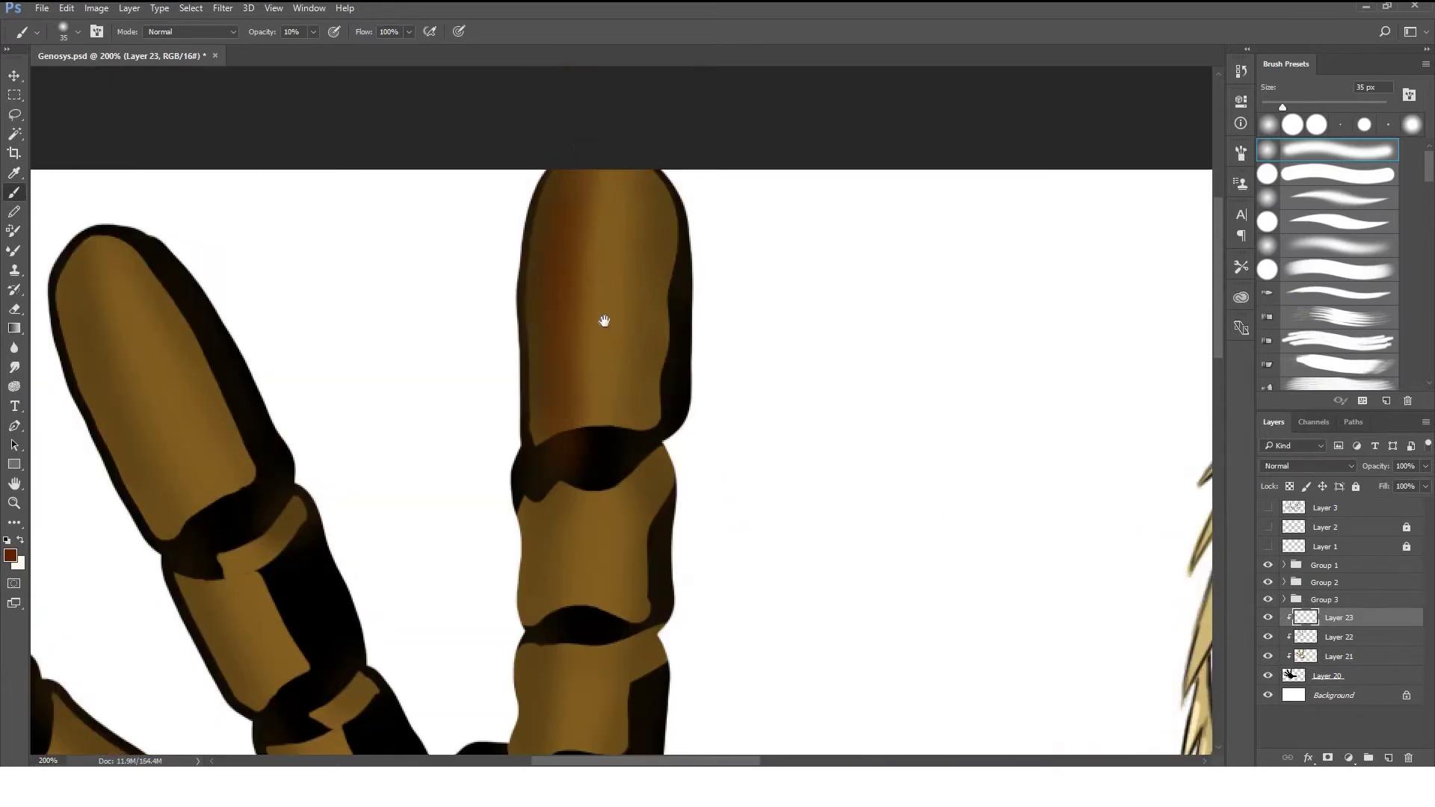
scroll(602, 321, "down", 2)
scroll(551, 465, "up", 2)
scroll(234, 331, "down", 2)
scroll(234, 331, "left", 2)
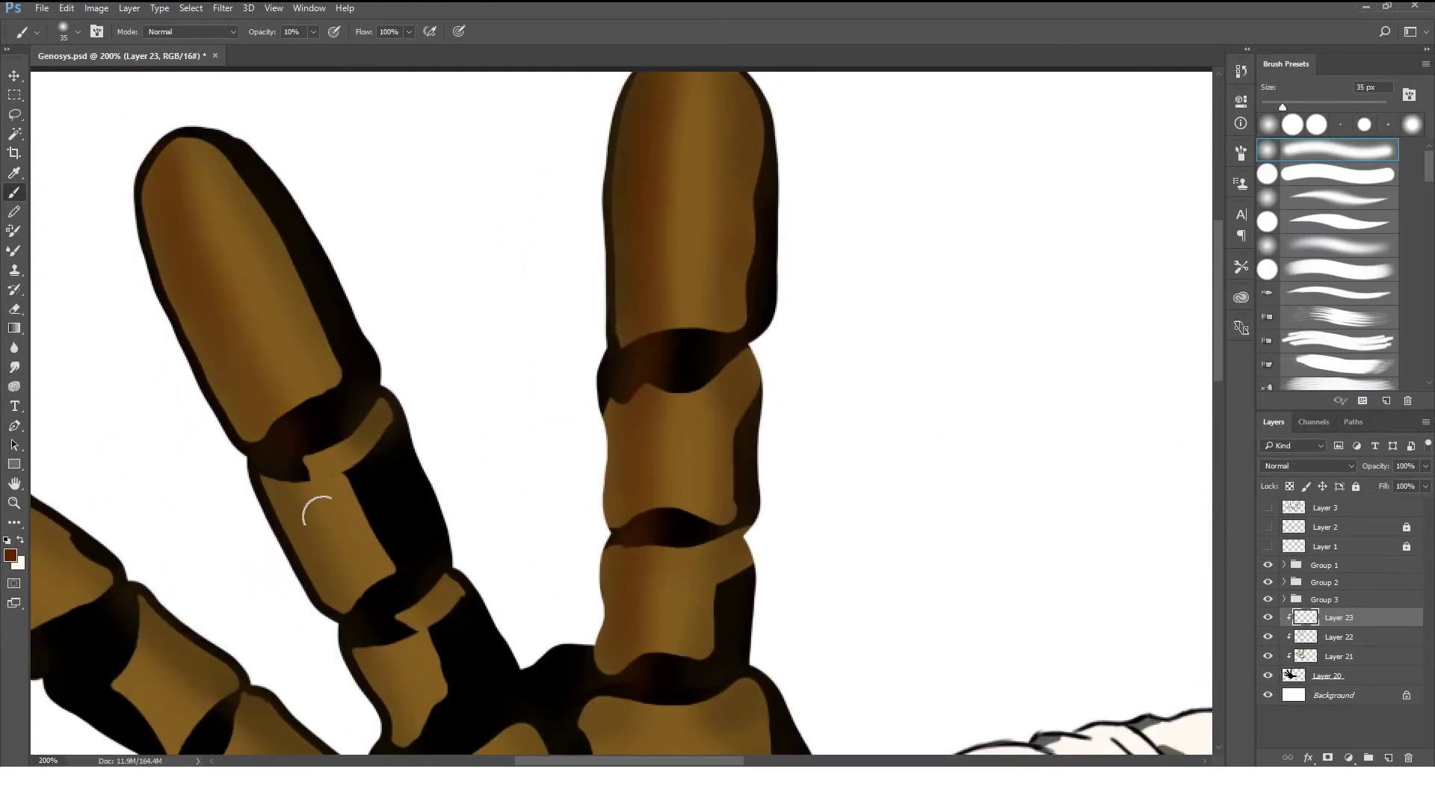
scroll(346, 487, "down", 3)
scroll(323, 432, "right", 1)
key("bracketleft")
key("bracketleft")
scroll(324, 430, "left", 2)
scroll(209, 216, "up", 2)
scroll(394, 449, "down", 1)
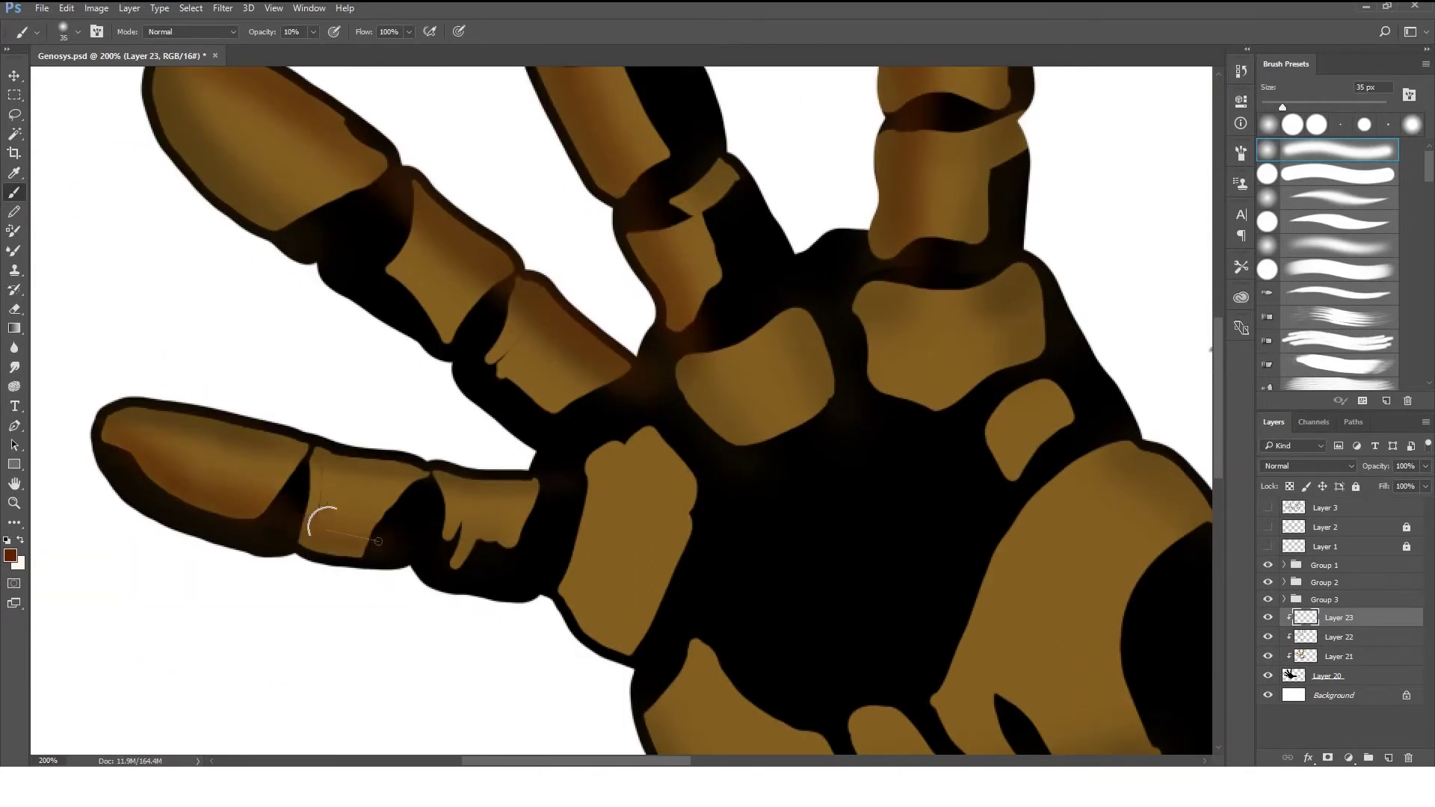
With a 35 px brush, shade the palm joint and lower edge reddish-brown, zoom out, and add Layer 24.
key("bracketright")
key("bracketright")
scroll(845, 413, "up", 2)
scroll(845, 413, "right", 3)
left_click_drag(681, 352, 762, 363)
left_click_drag(612, 351, 643, 448)
scroll(565, 479, "right", 3)
scroll(568, 516, "down", 4)
left_click_drag(682, 499, 651, 515)
key("ctrl+minus")
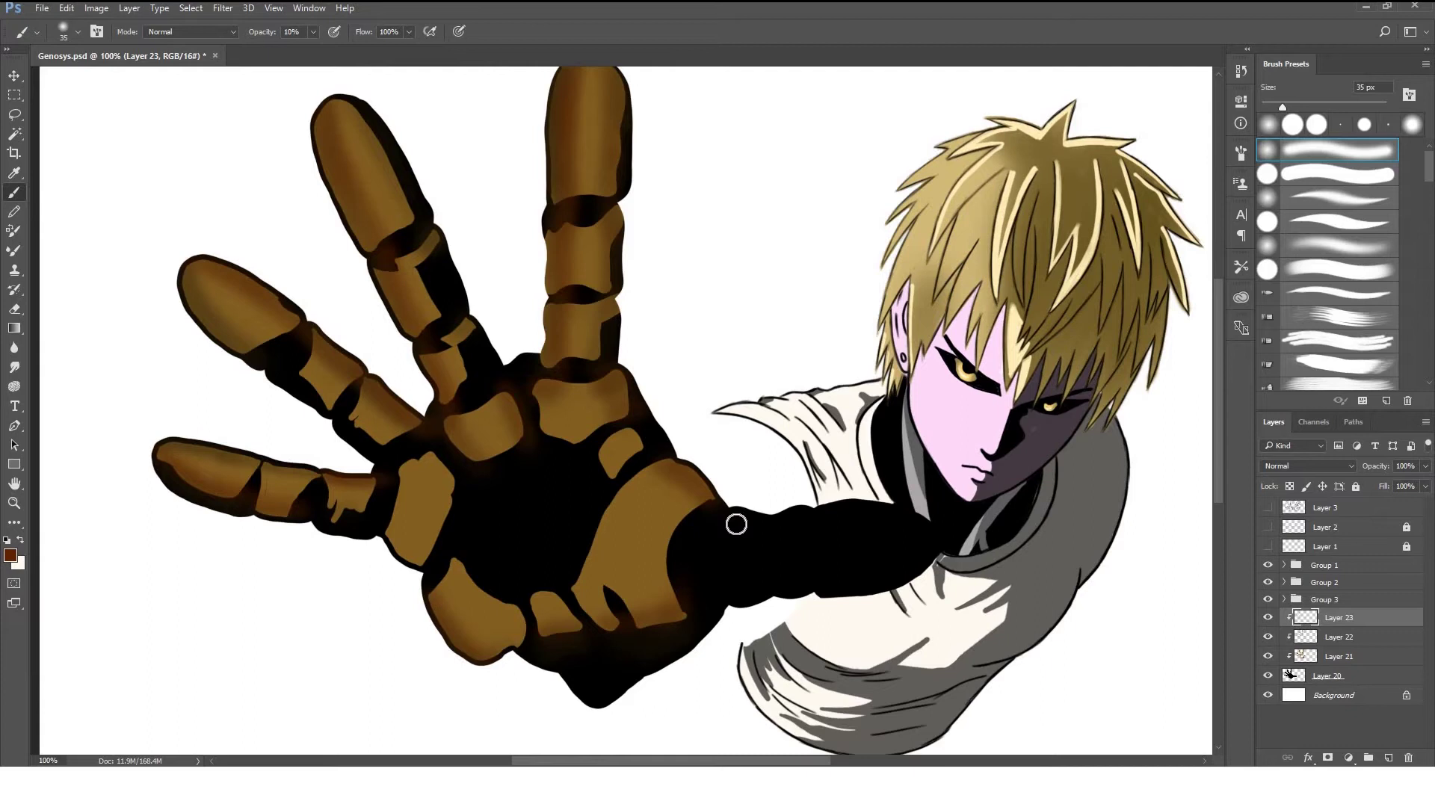
left_click(1389, 758)
Switch to a hard 8 px round brush in black and move Layer 23 below Layer 22.
key("x")
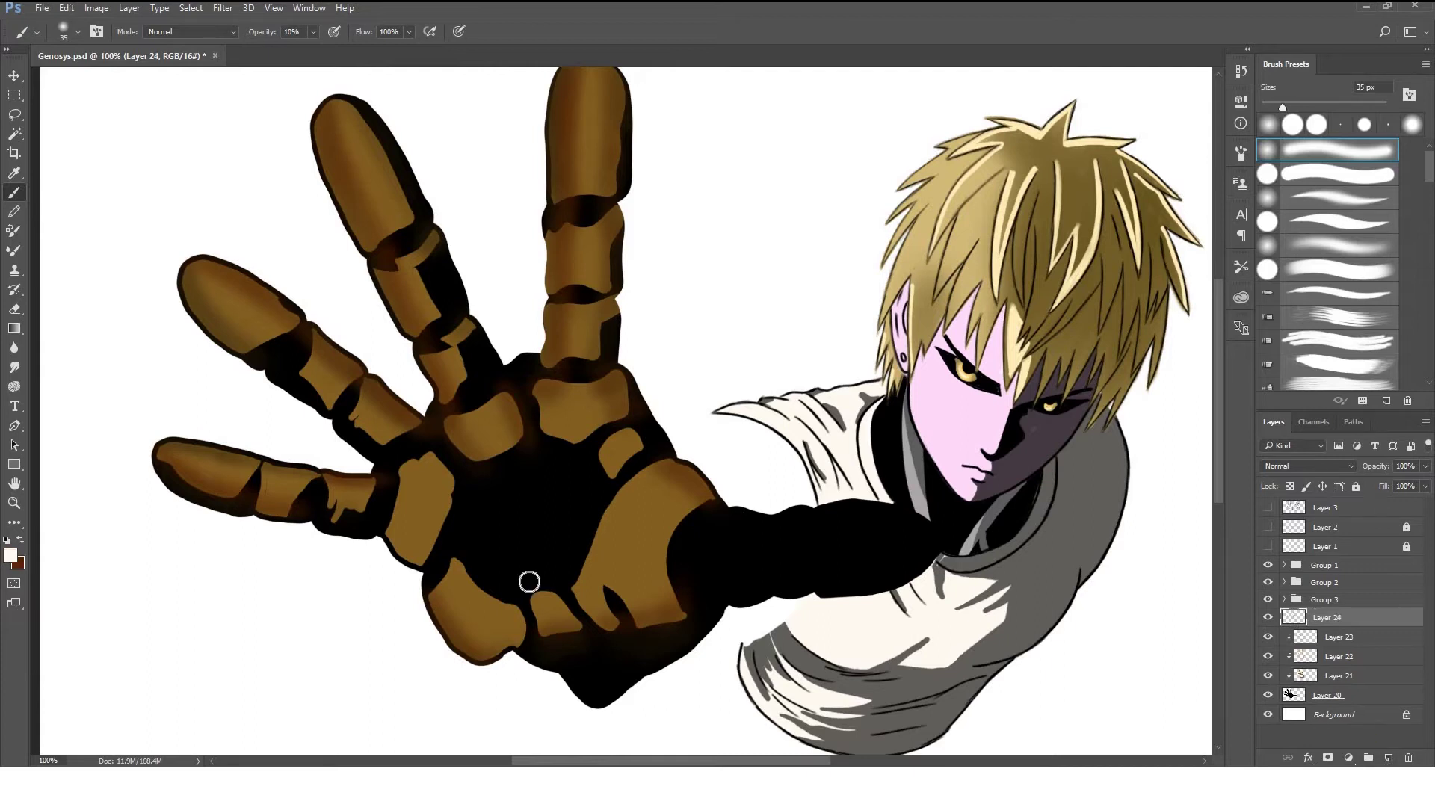
left_click(1338, 174)
key("ctrl+plus")
key("ctrl+plus")
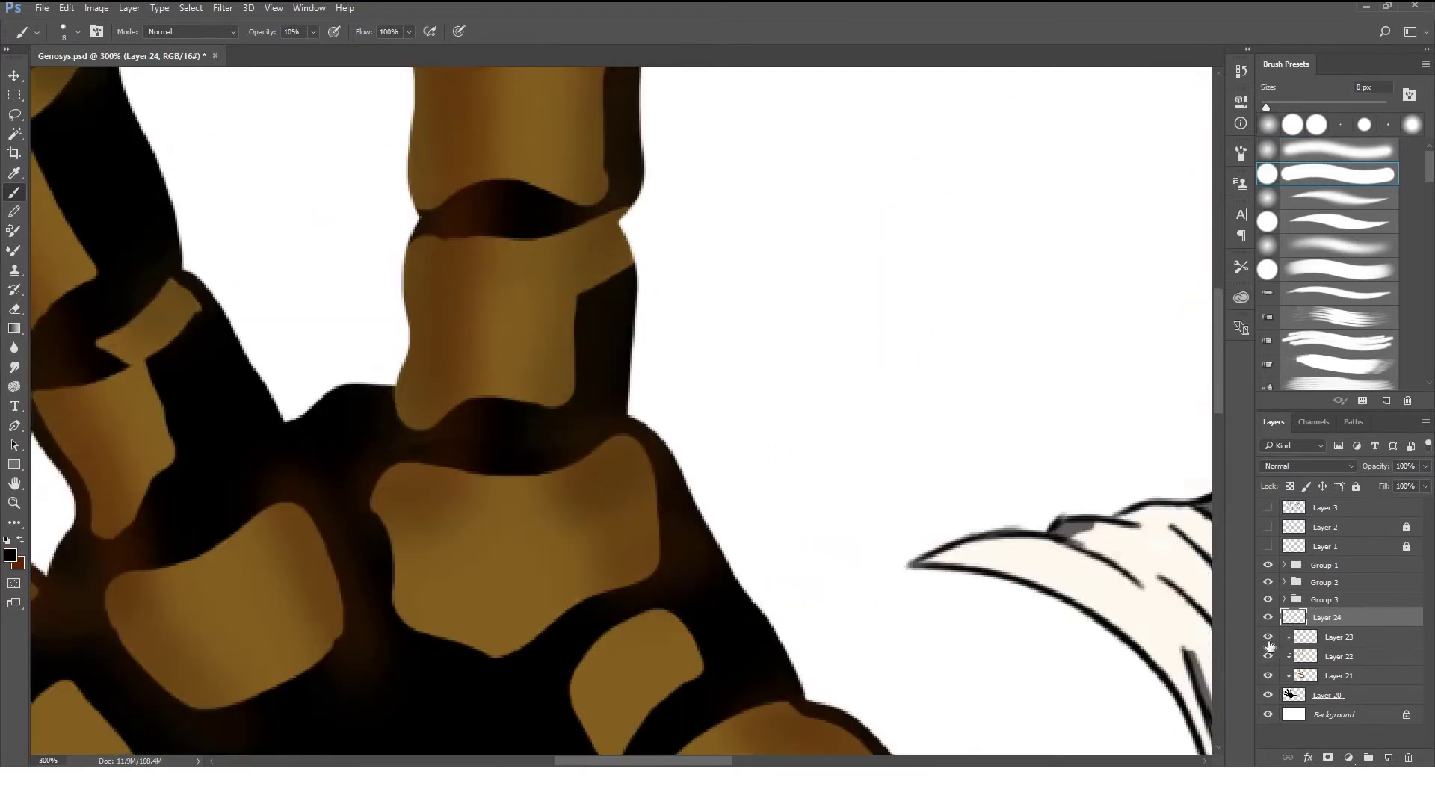
left_click_drag(1314, 683, 1367, 667)
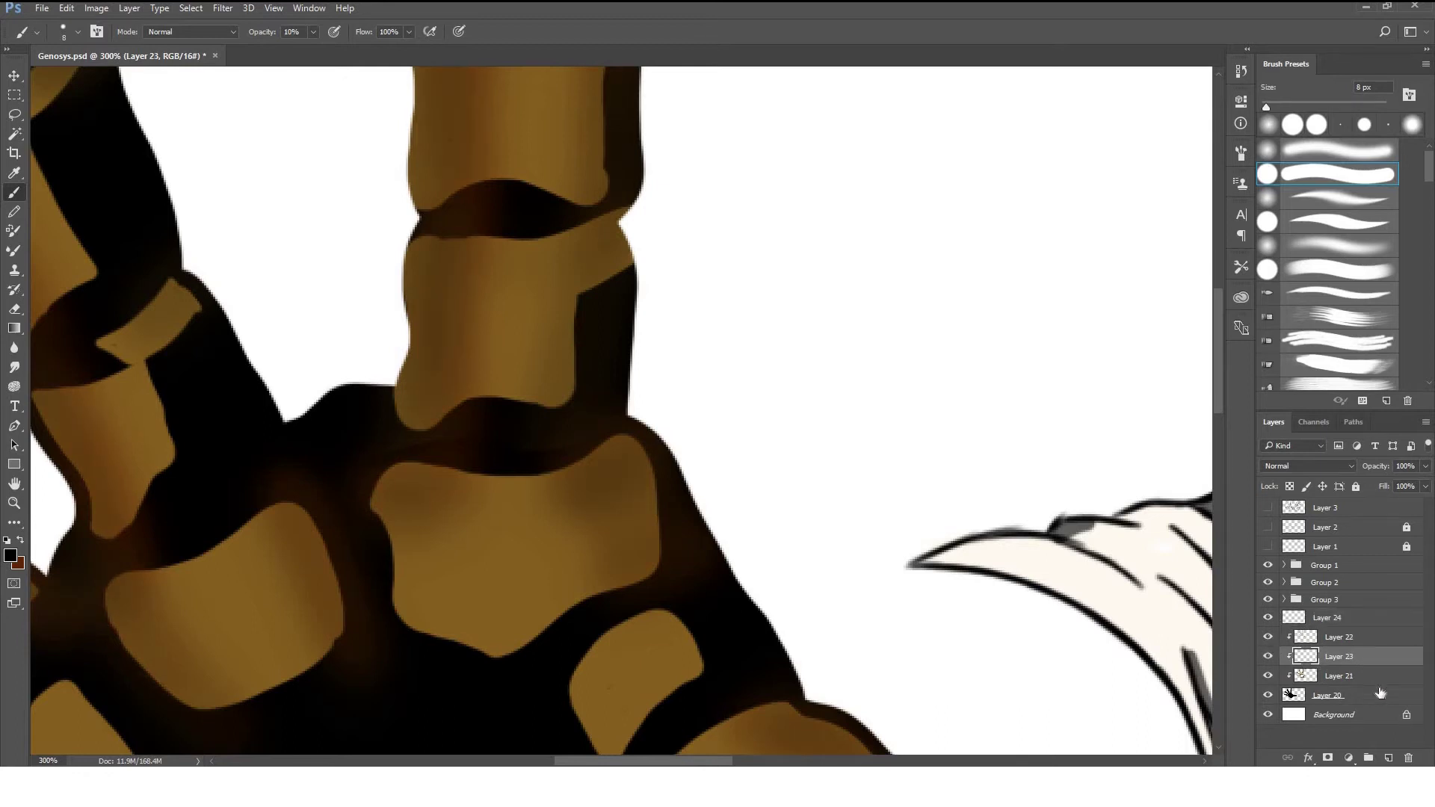
left_click(1376, 637)
On Layer 24 at 100% opacity, thicken the finger's right outline with a 4 px brush.
left_click_drag(573, 150, 737, 463)
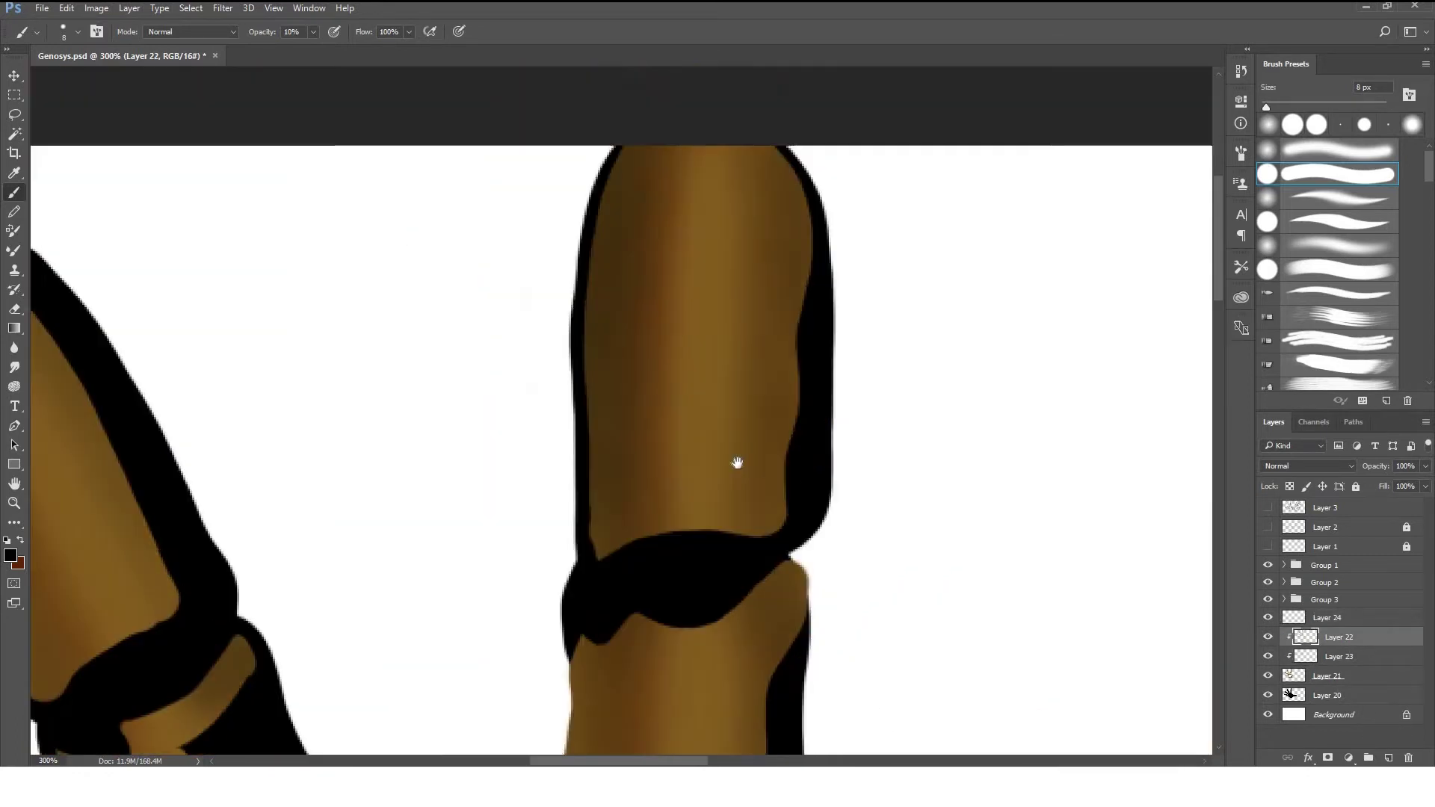
scroll(737, 462, "down", 5)
scroll(657, 416, "up", 5)
scroll(657, 416, "up", 1)
key("bracketleft")
key("bracketleft")
key("bracketleft")
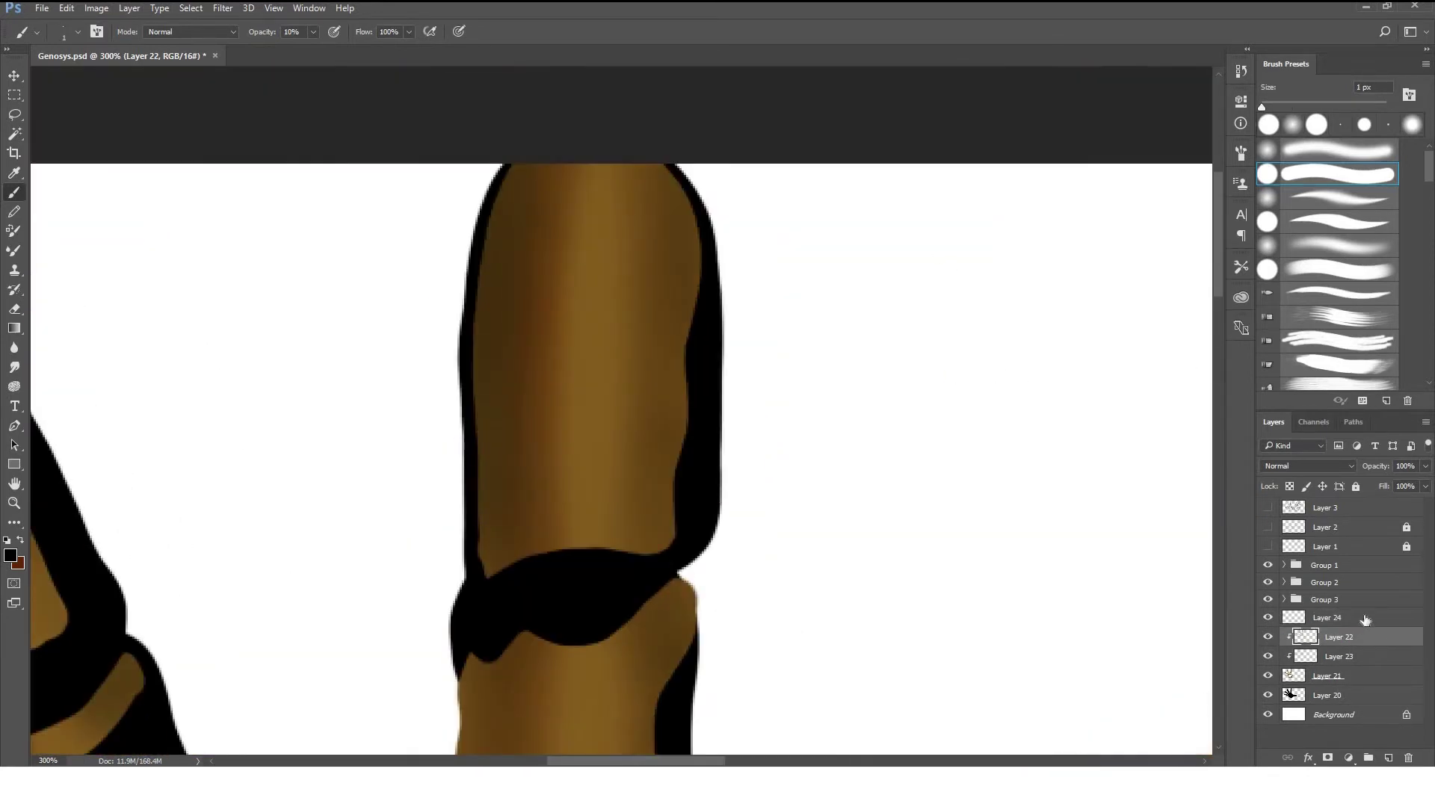
left_click(1365, 620)
key("0")
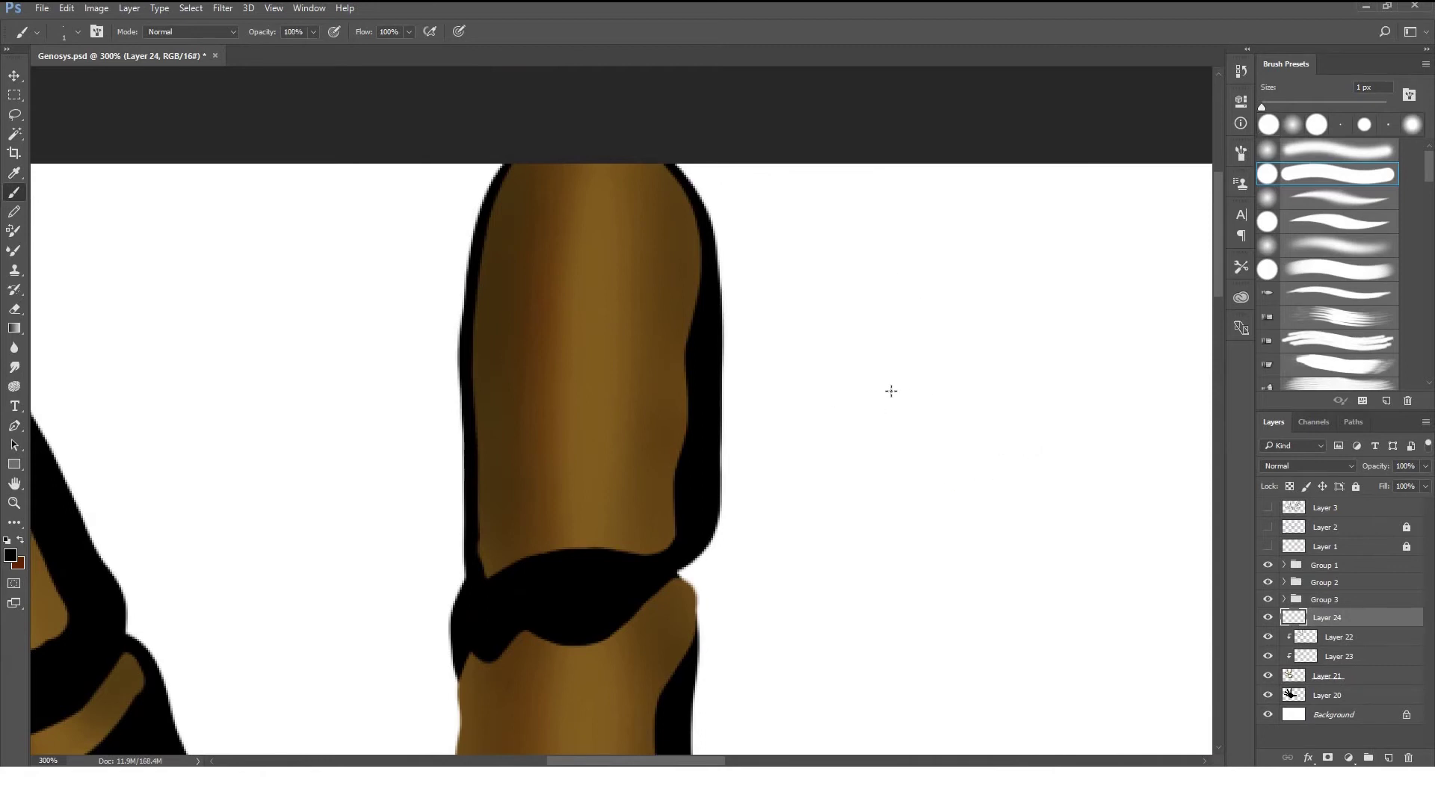
key("bracketright")
key("bracketright")
key("bracketright")
mouse_move(692, 317)
left_mouse_down()
mouse_move(654, 391)
mouse_move(670, 464)
mouse_move(680, 391)
left_mouse_up()
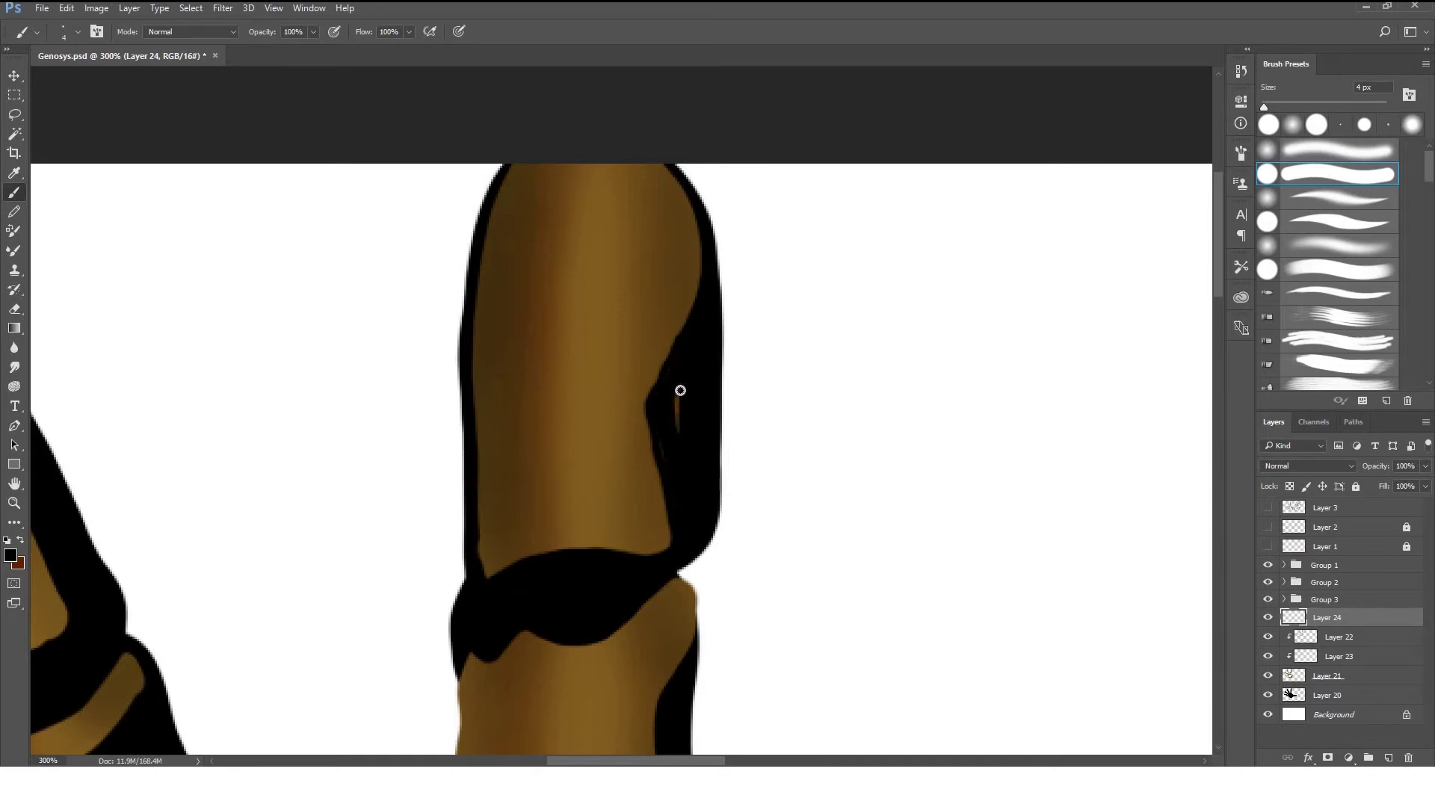
Trace the knuckle creases at 2 px using the Layer 2 sketch, and clip Layer 24.
scroll(735, 389, "down", 3)
left_click(1268, 527)
key("bracketright")
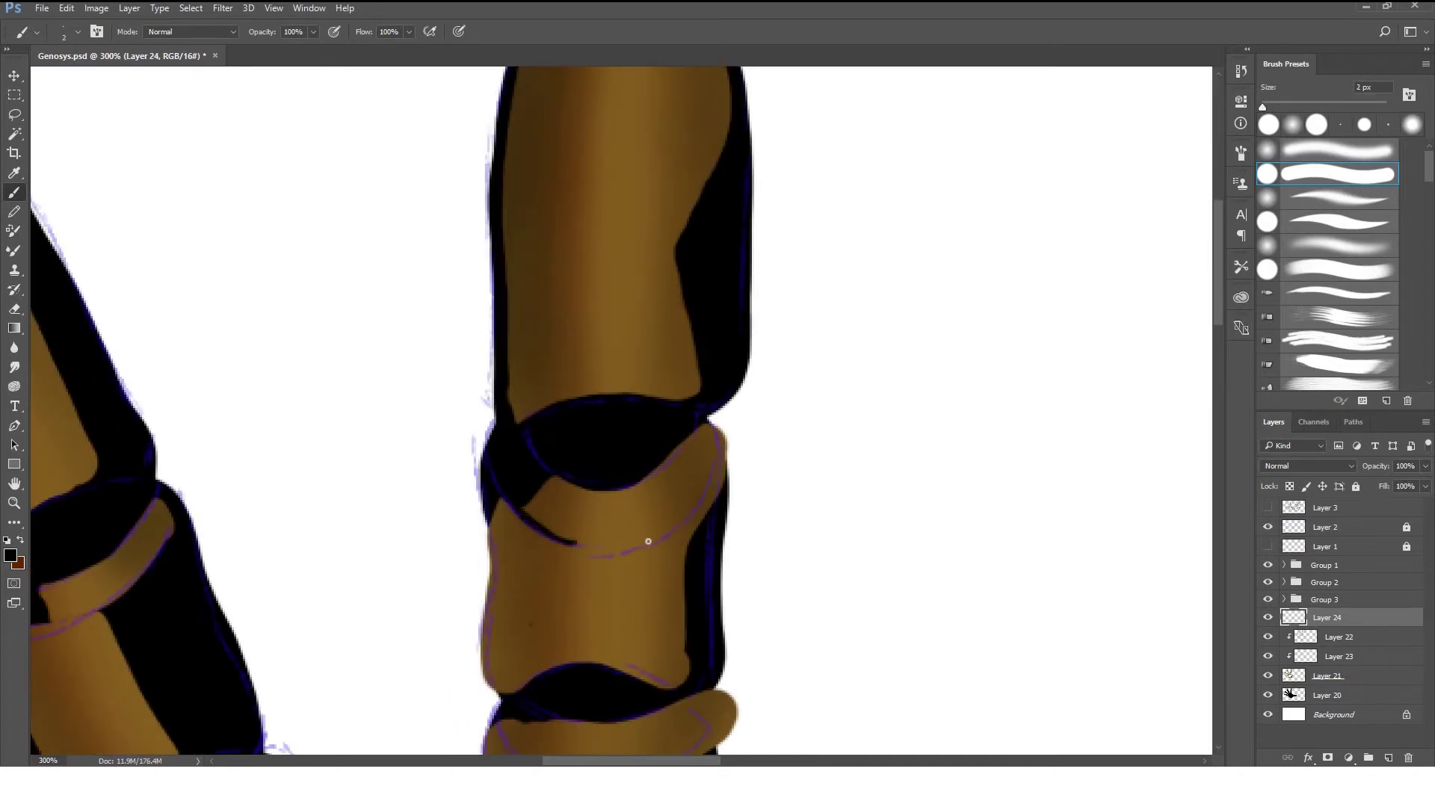
left_click_drag(681, 522, 725, 432)
key("ctrl+alt+g")
scroll(796, 386, "down", 3)
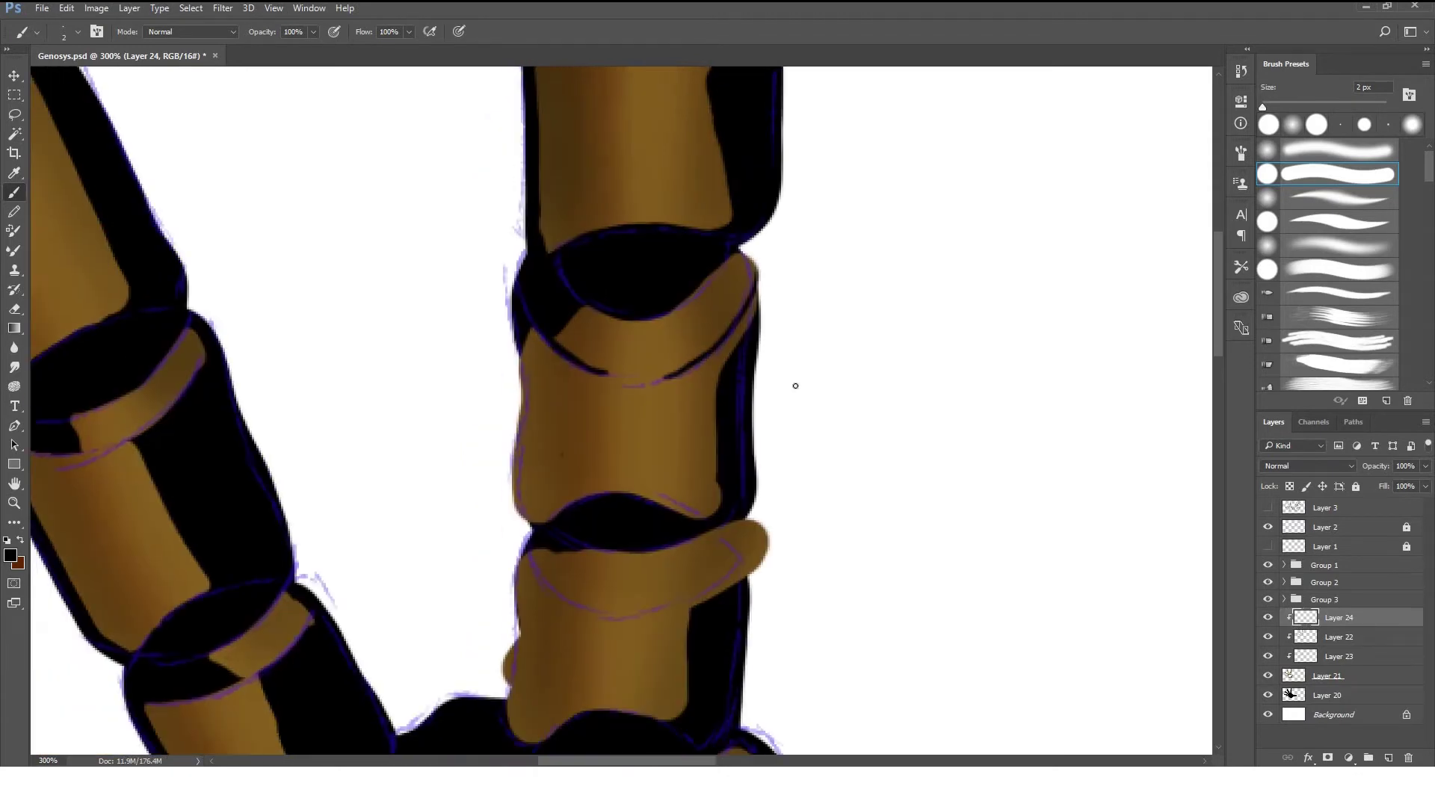
left_click_drag(533, 558, 605, 607)
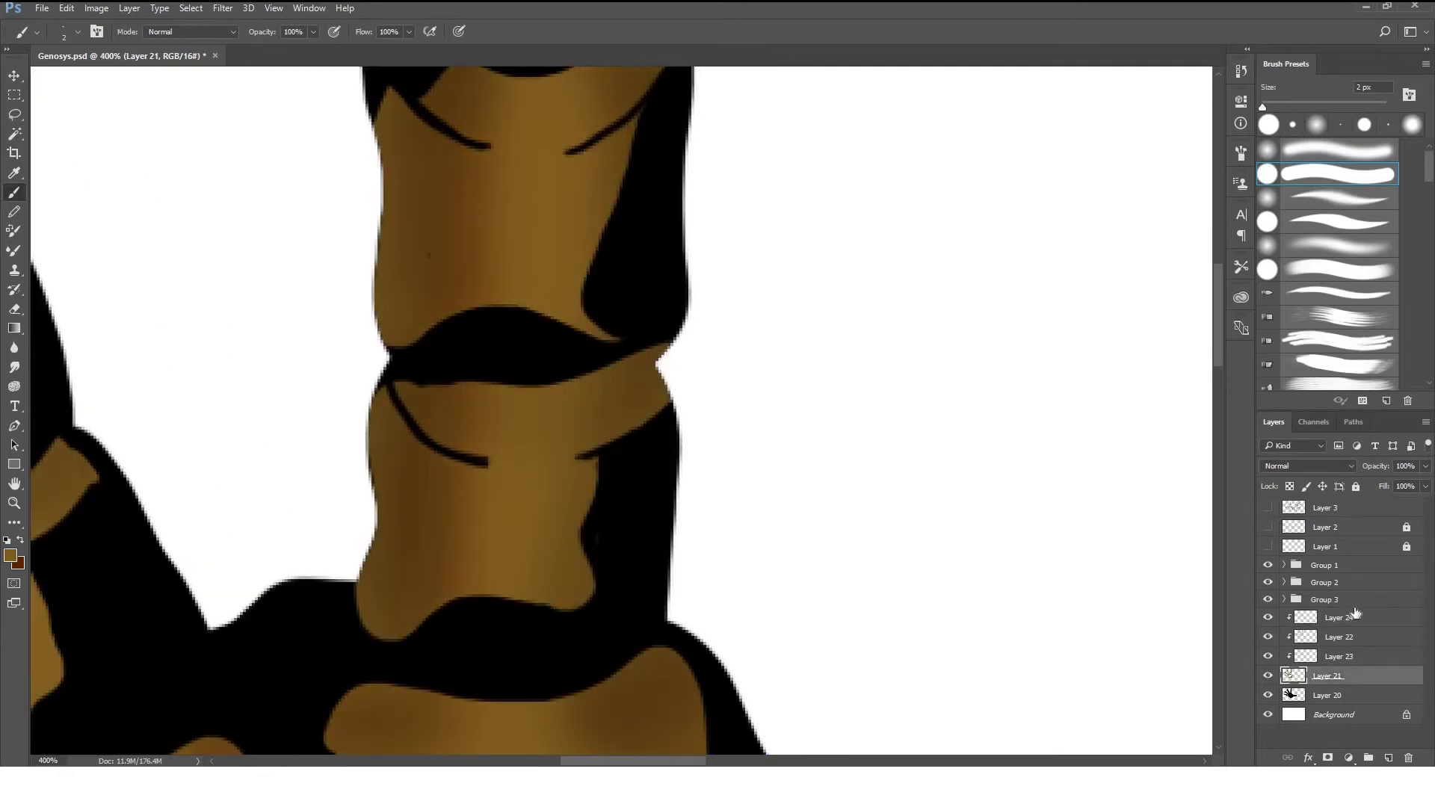
left_click(1355, 616)
key("e")
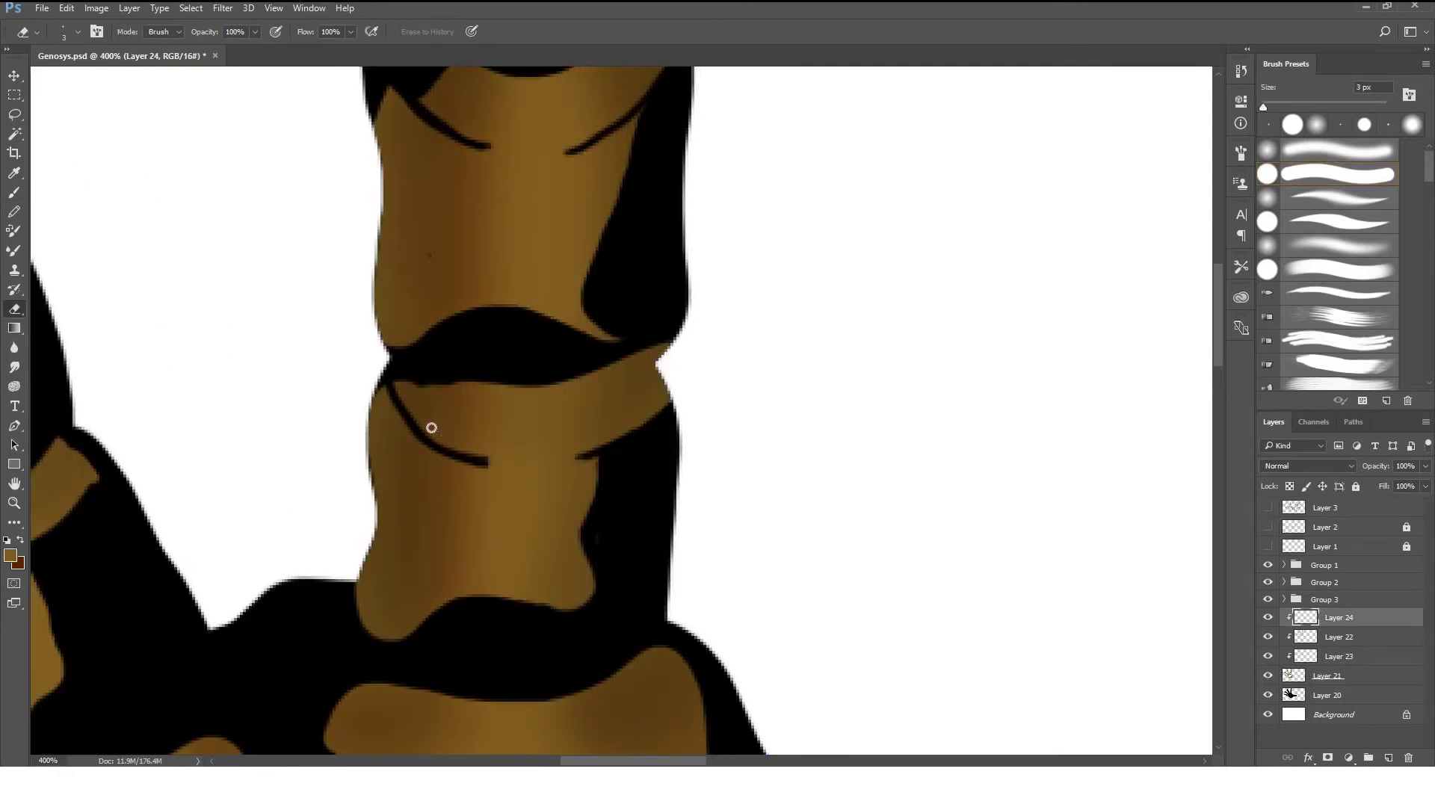
Paint a brown hook along the finger joint outline on Layer 21.
scroll(611, 368, "up", 4)
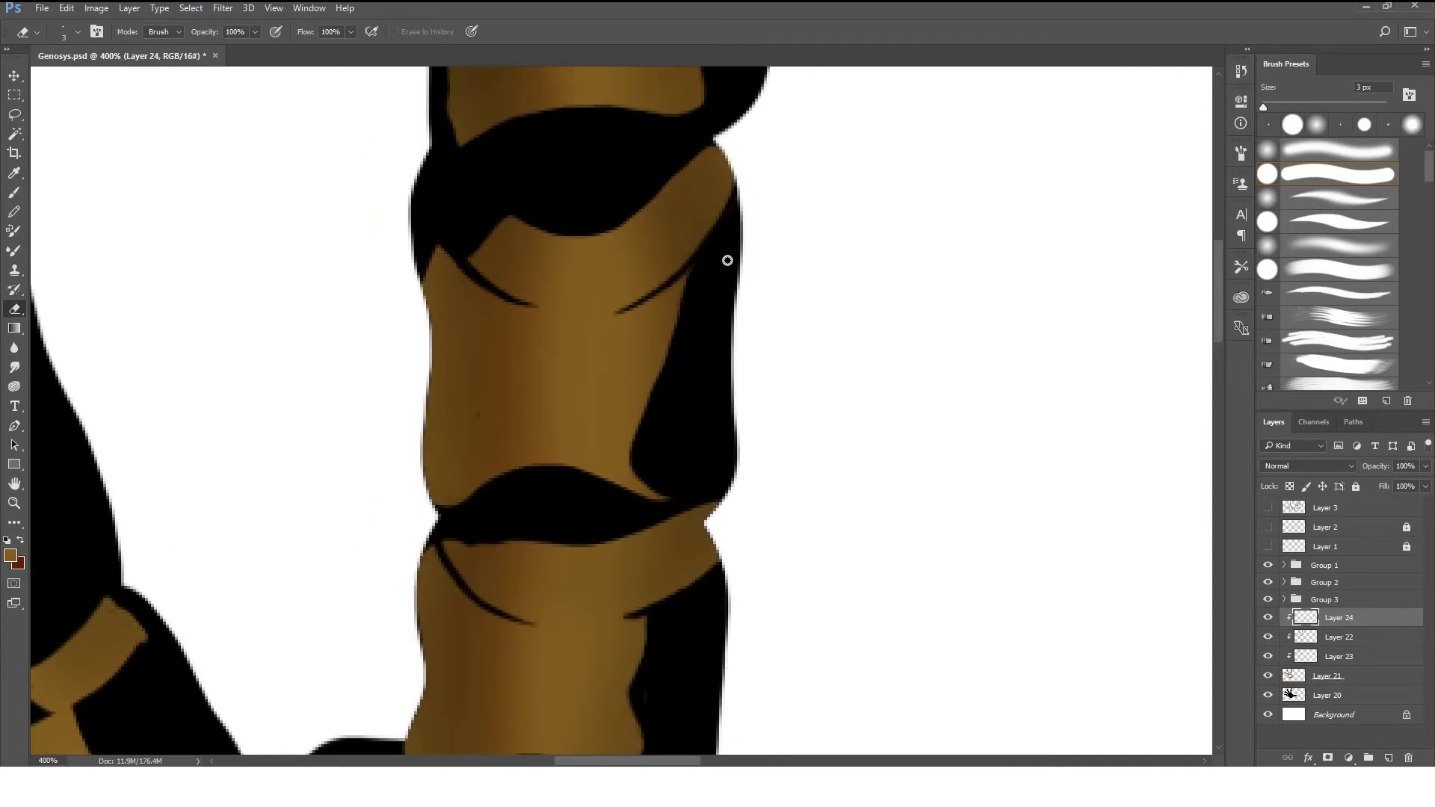
scroll(737, 474, "down", 2)
scroll(843, 382, "down", 1)
scroll(657, 475, "up", 2)
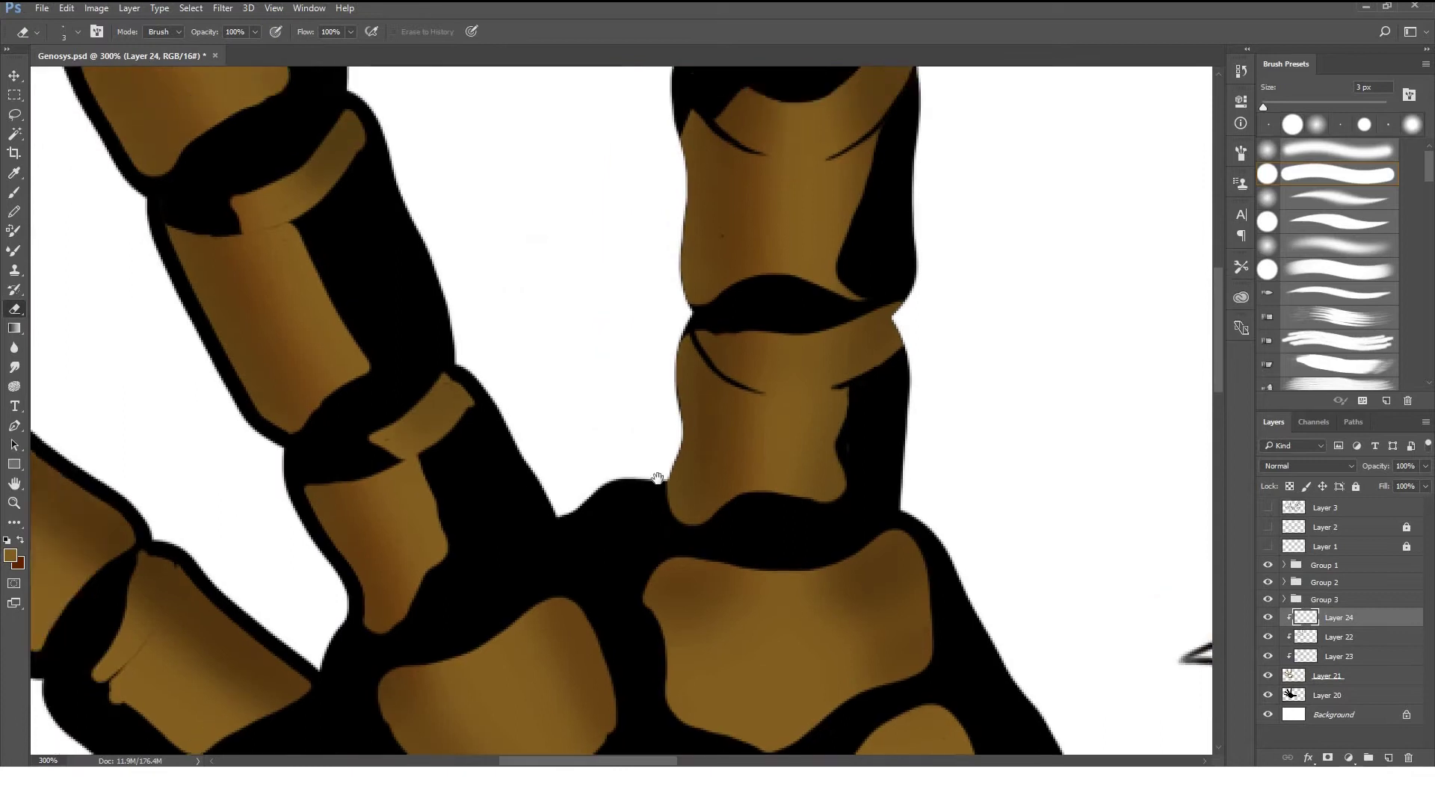
scroll(663, 641, "left", 5)
key("b")
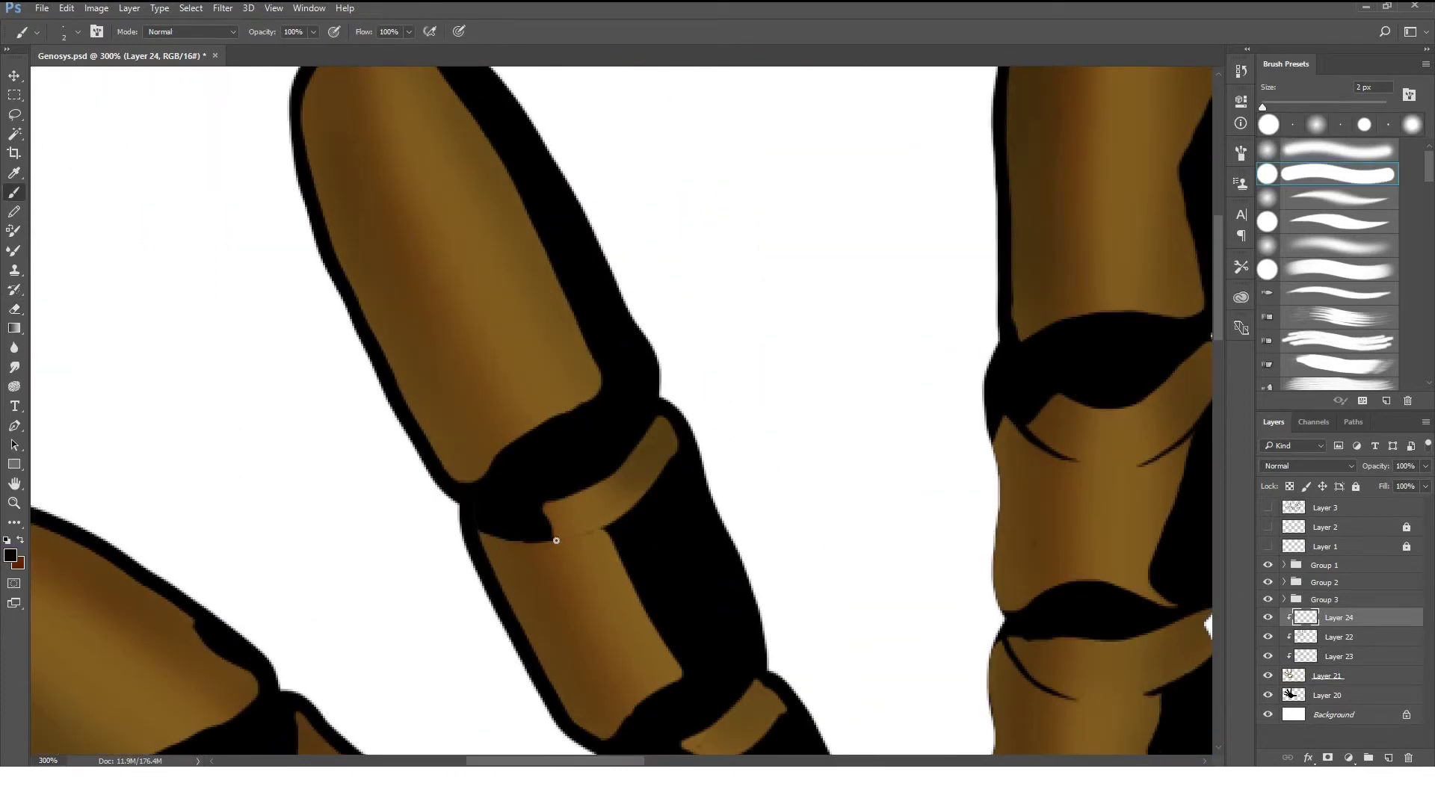
scroll(683, 538, "down", 3)
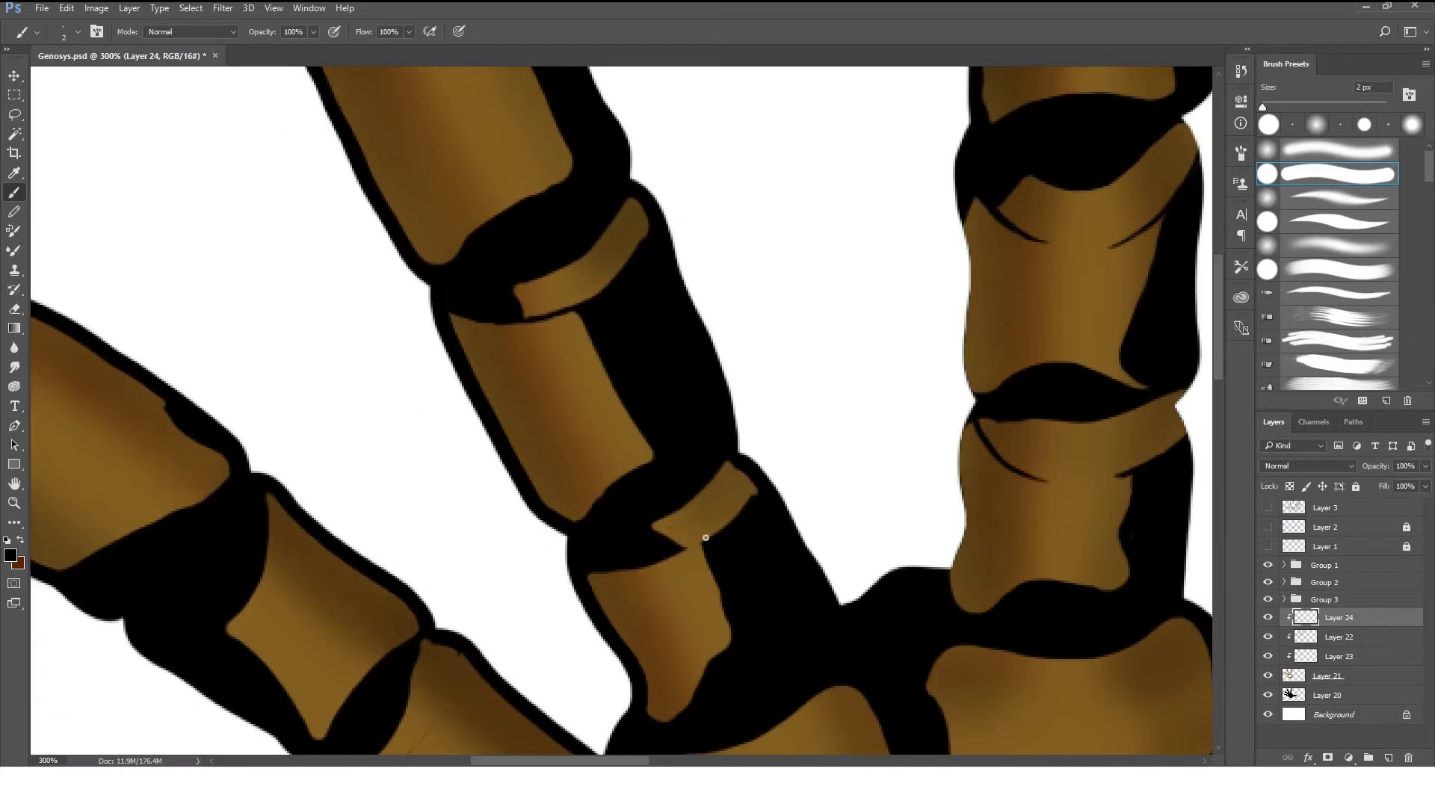
left_click(1371, 676)
key("x")
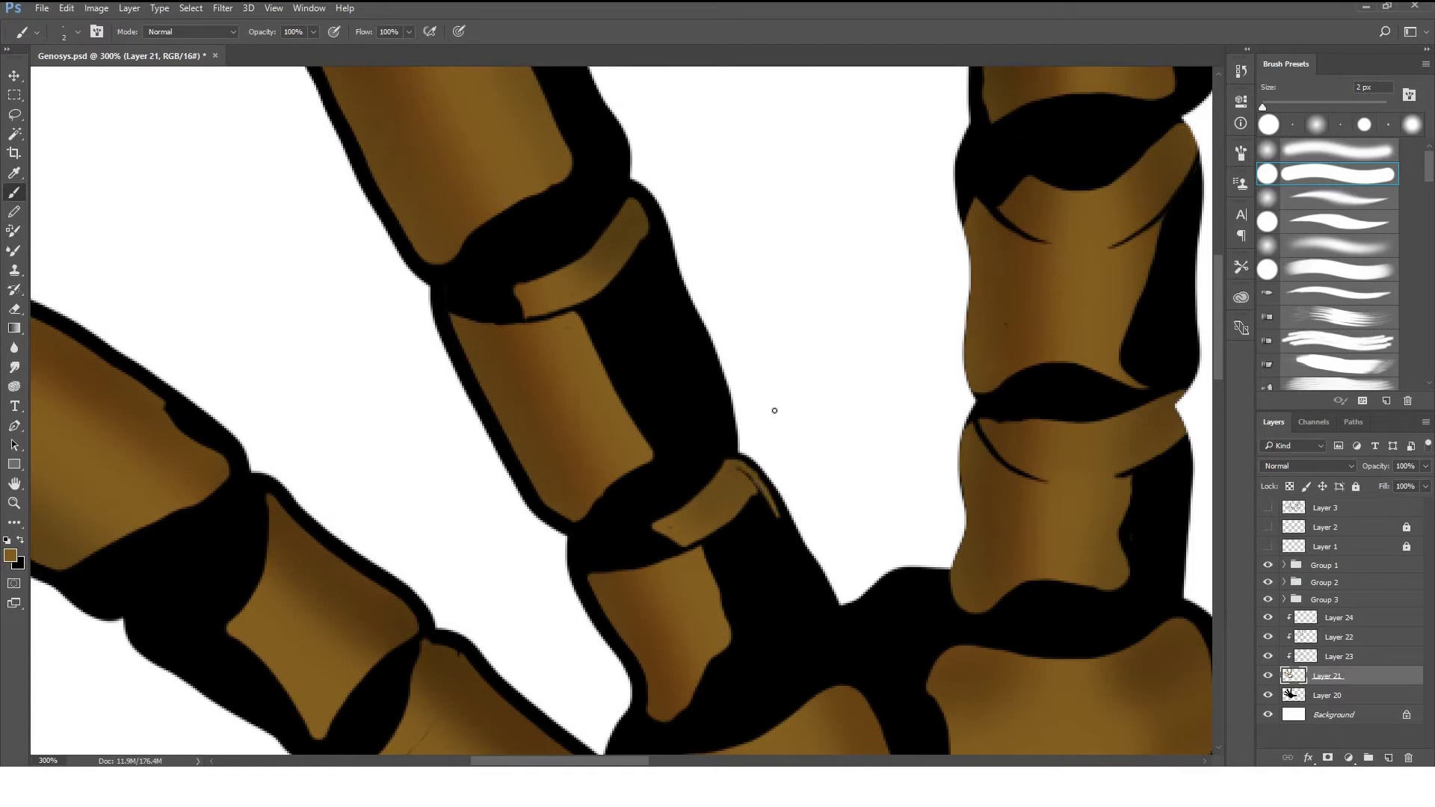
left_click_drag(806, 569, 830, 613)
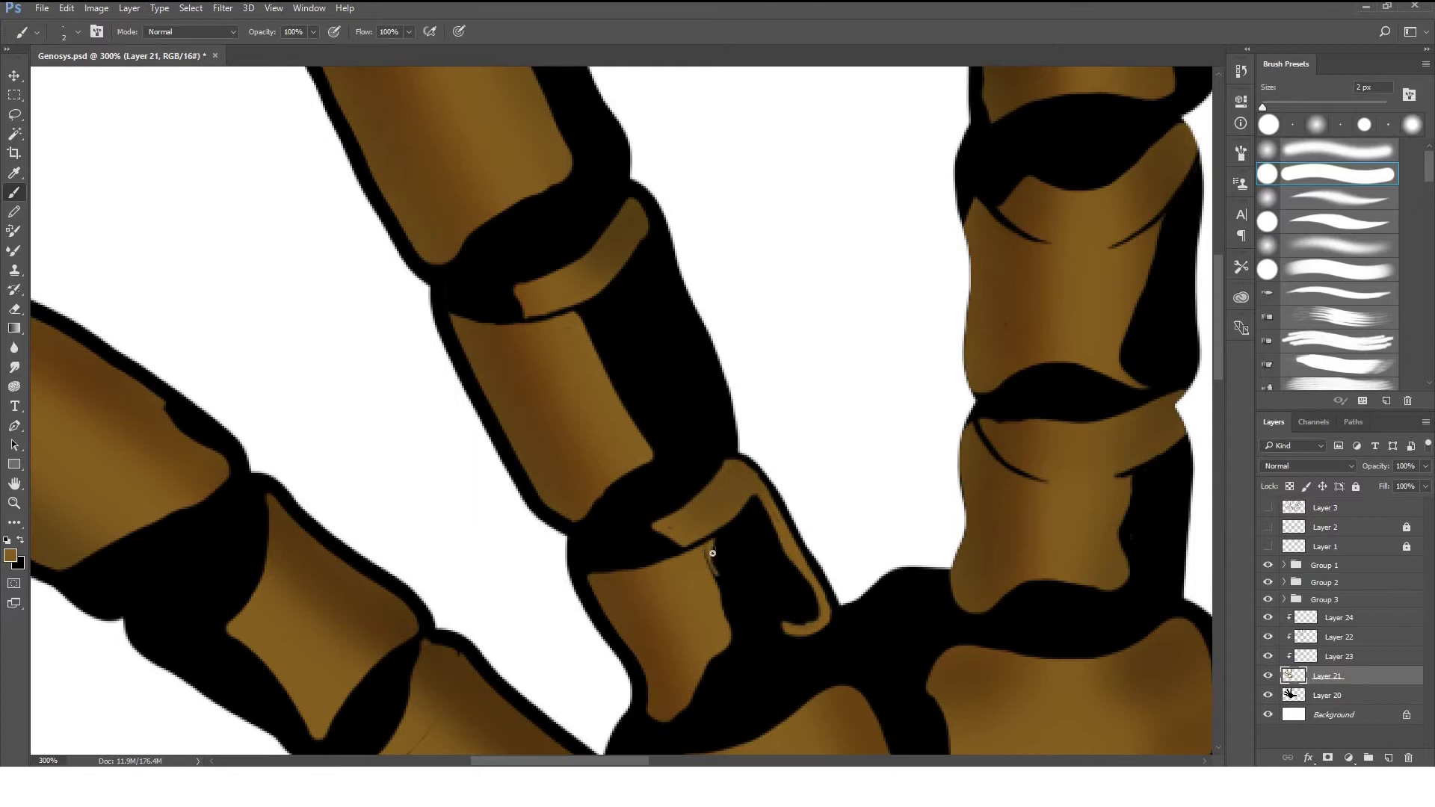
Erase part of the brown hook's lower curve to thin it.
key("e")
scroll(729, 493, "down", 1)
scroll(695, 482, "up", 2)
mouse_move(699, 487)
left_mouse_down()
mouse_move(688, 516)
mouse_move(767, 489)
left_mouse_up()
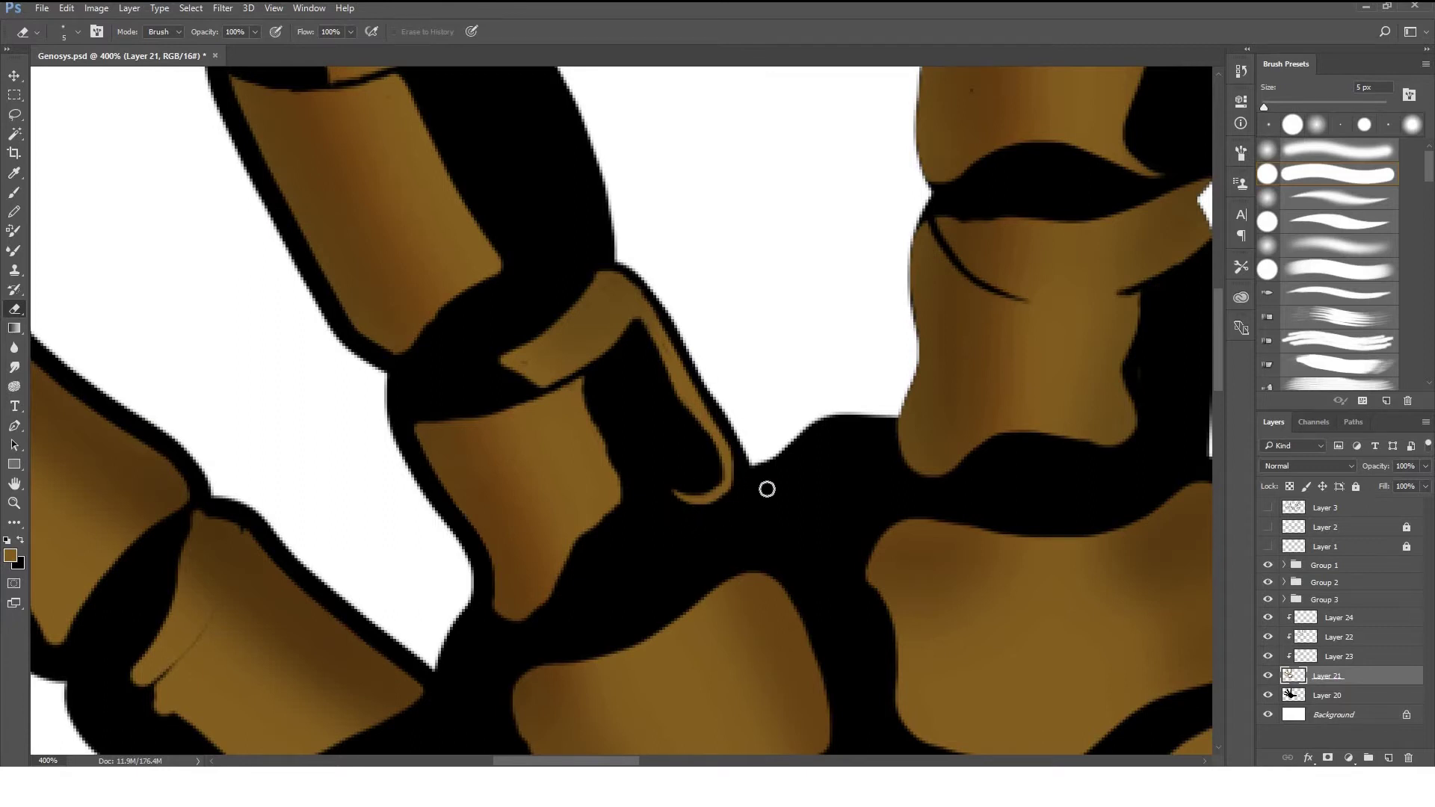
scroll(767, 489, "down", 3)
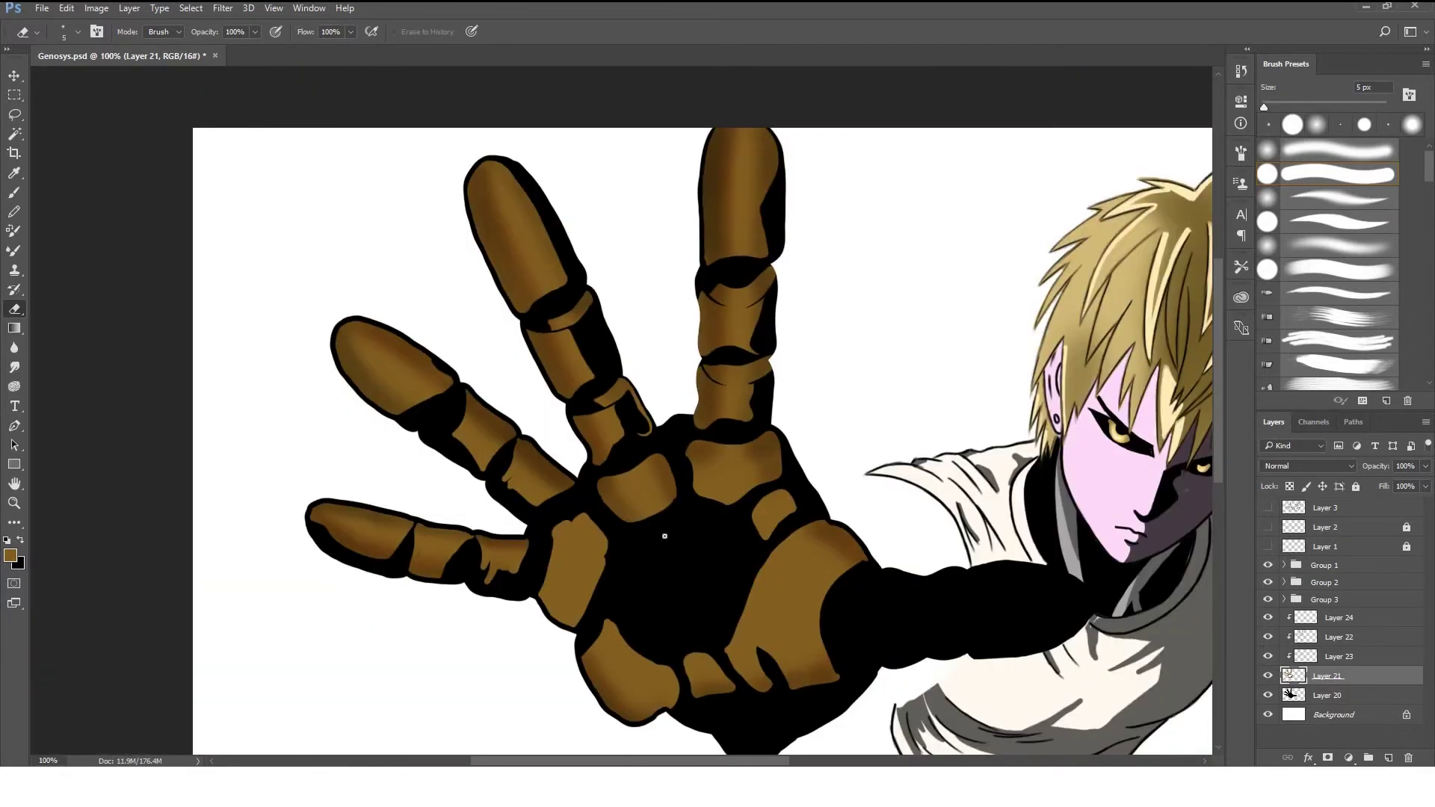
scroll(664, 536, "up", 1)
Paint a thin 2 px black crease line across the neighbouring finger segment on Layer 24.
key("x")
key("bracketleft")
key("bracketleft")
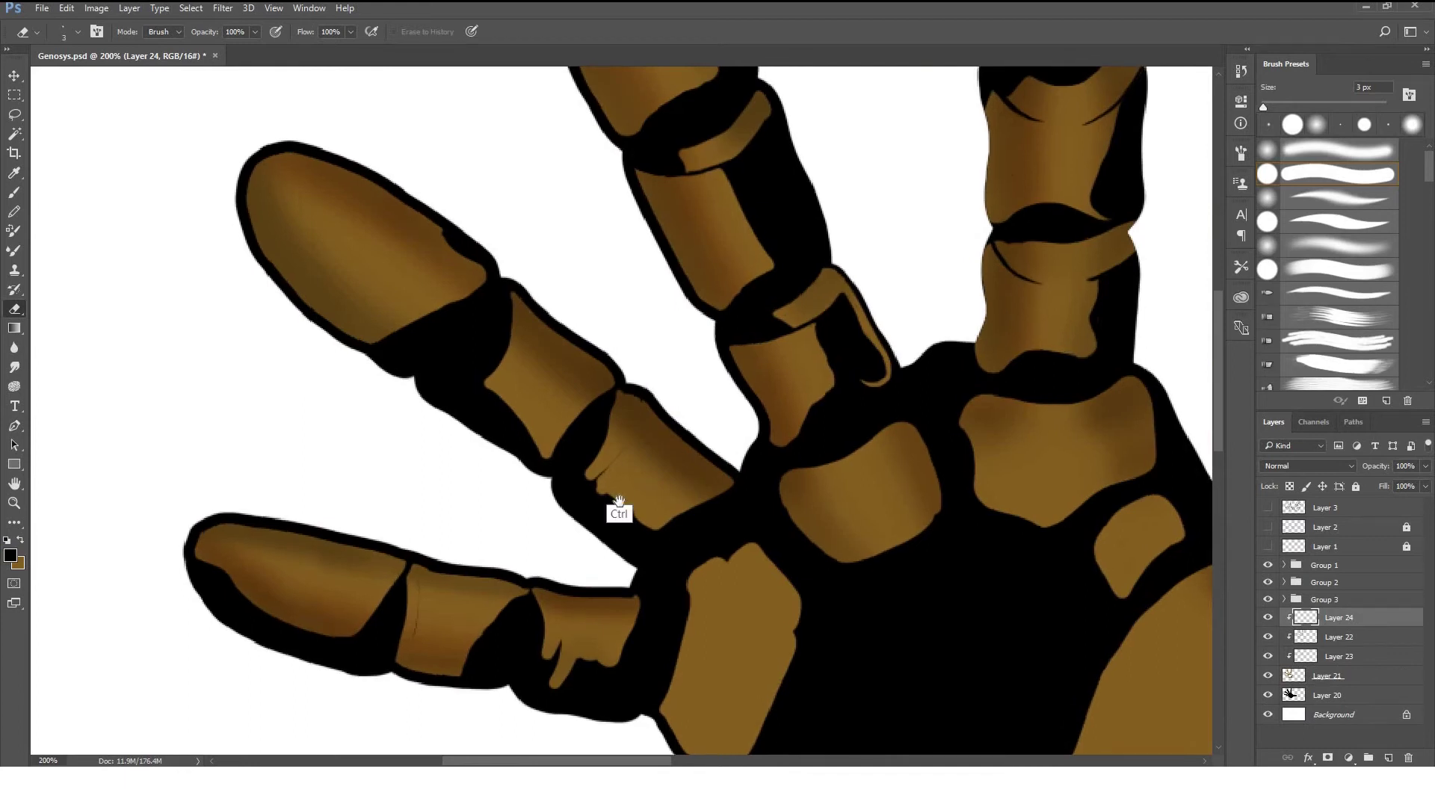
scroll(613, 505, "up", 1)
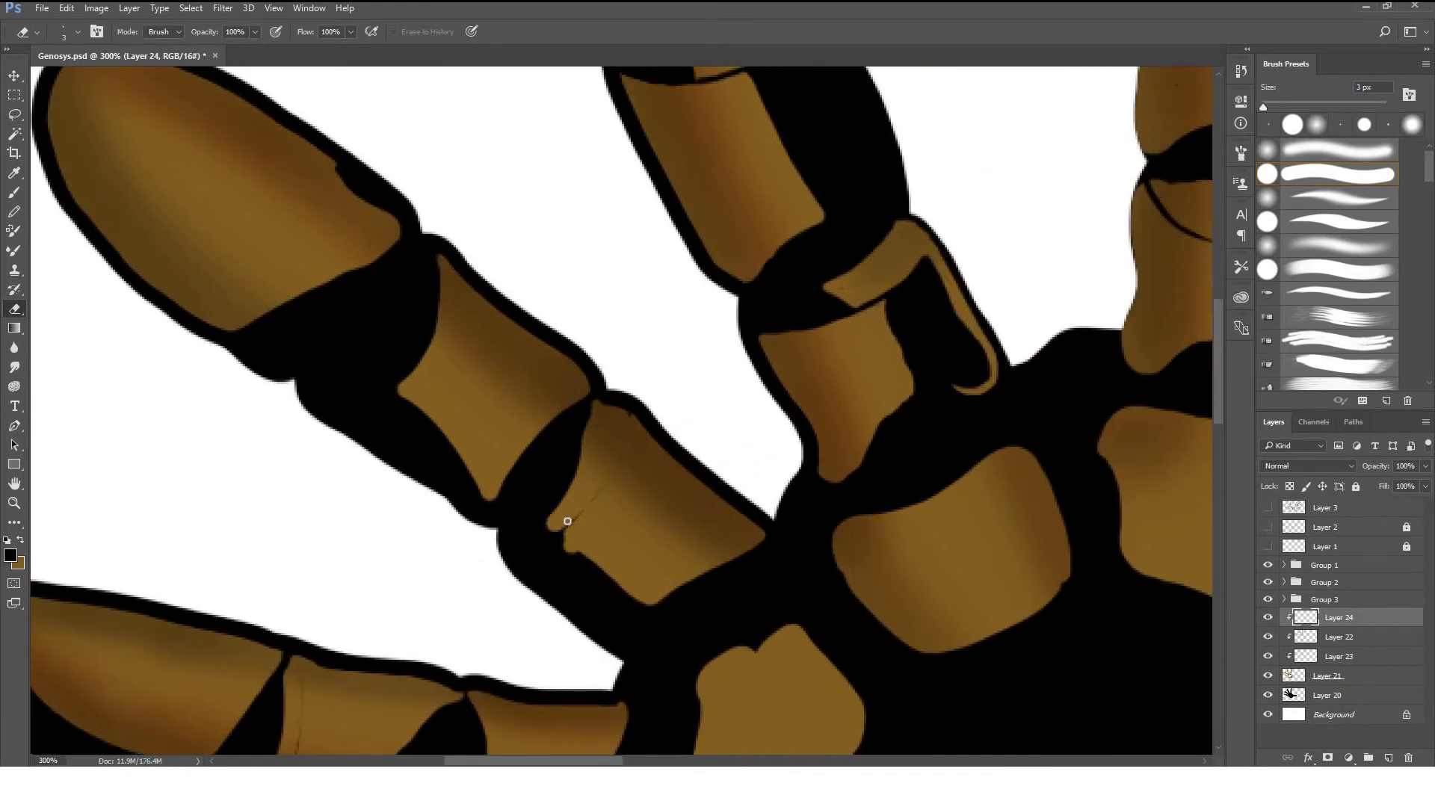
key("b")
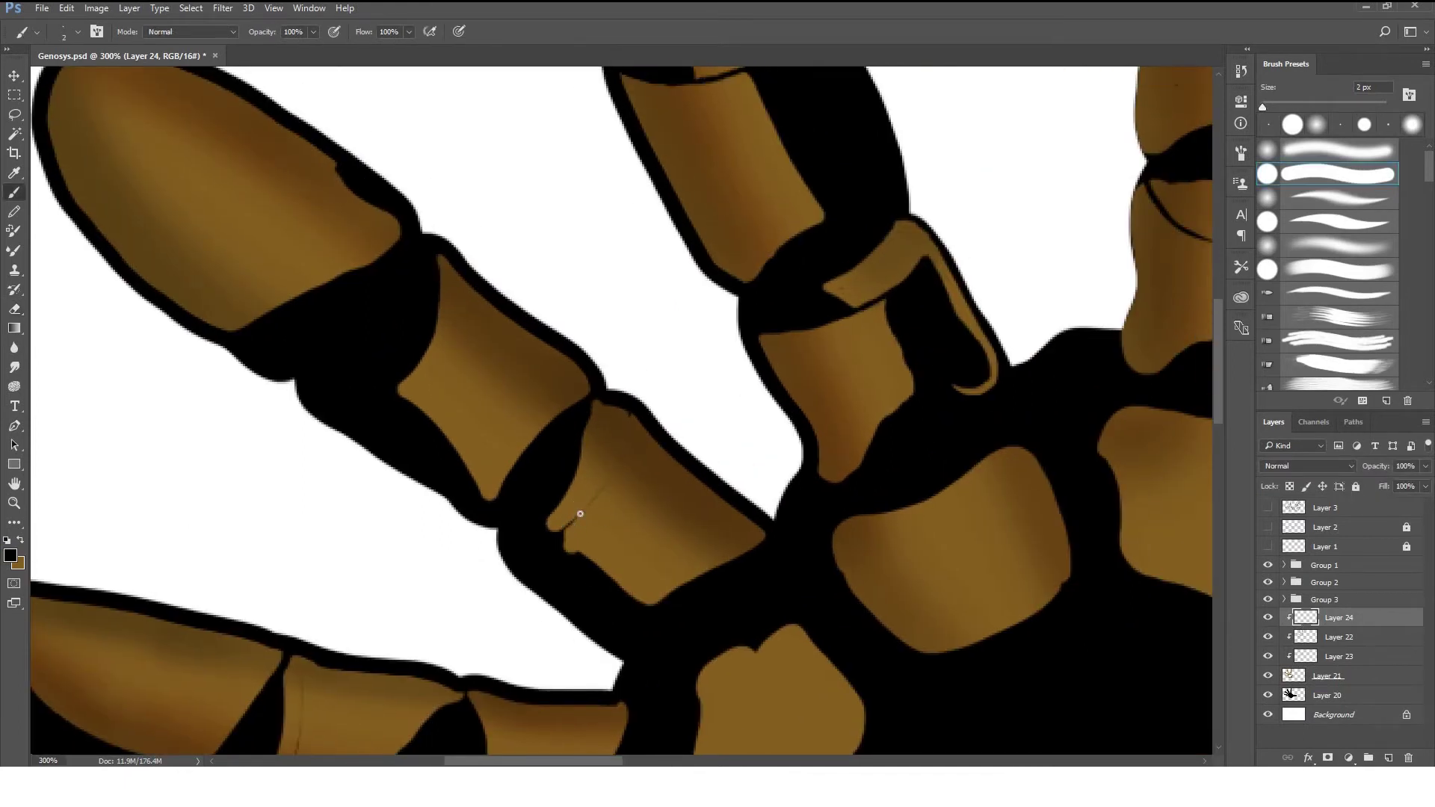
left_click_drag(598, 488, 552, 534)
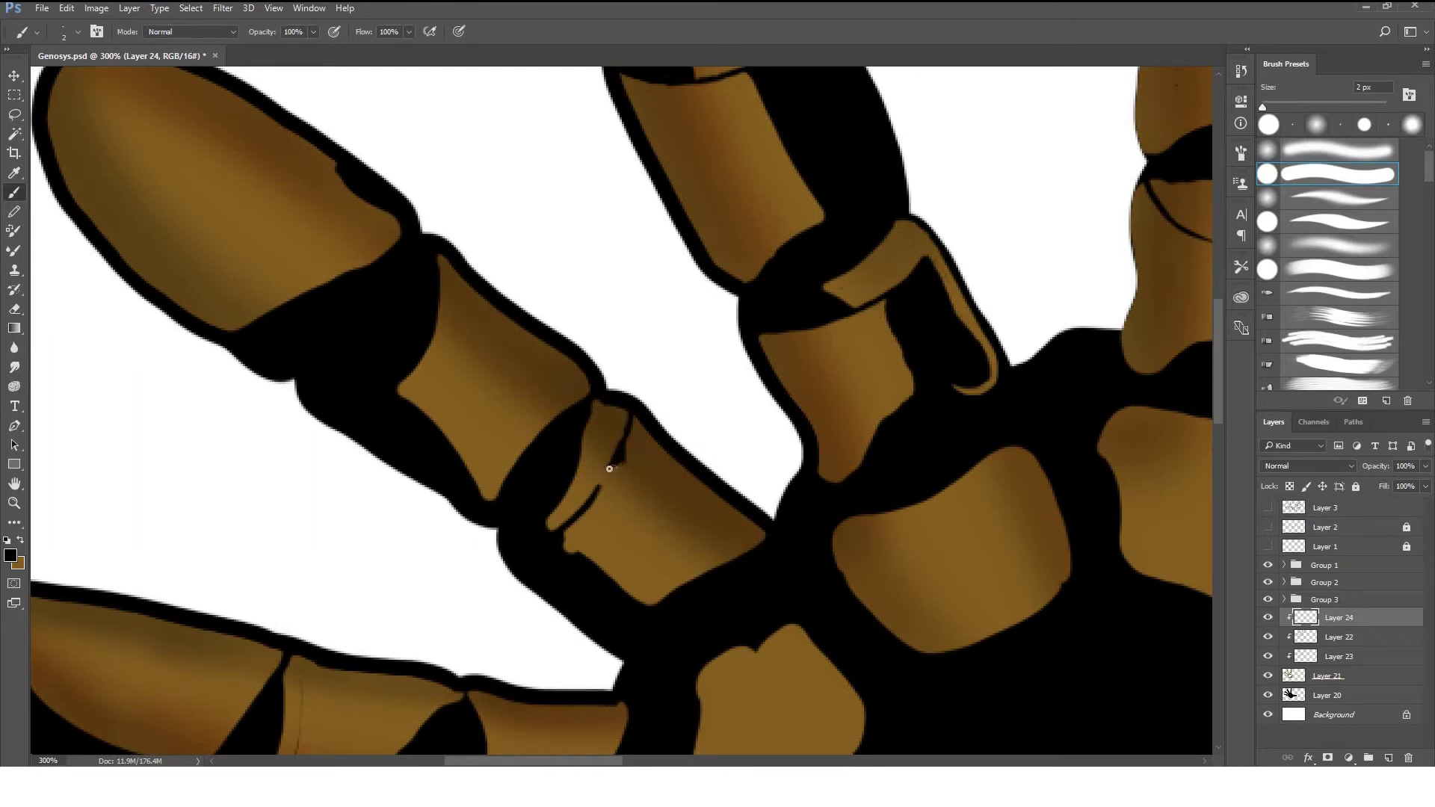
key("x")
key("alt+bracketleft")
key("alt+bracketleft")
key("alt+bracketleft")
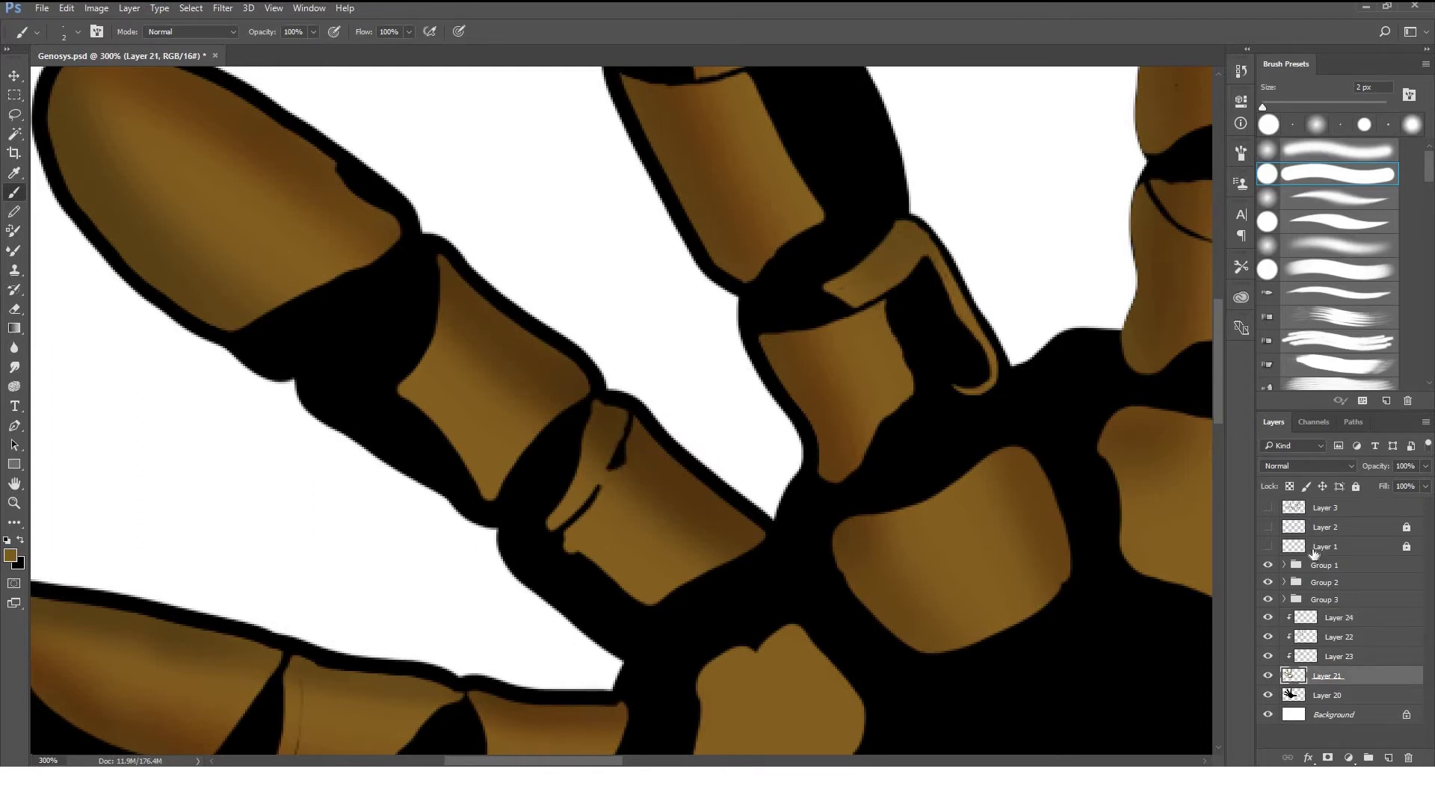
Using the blue sketch as a guide, fill the finger joint with a curved brown band on Layer 21.
left_click(1267, 527)
left_click_drag(409, 243, 374, 346)
key("bracketright")
left_click_drag(418, 245, 403, 353)
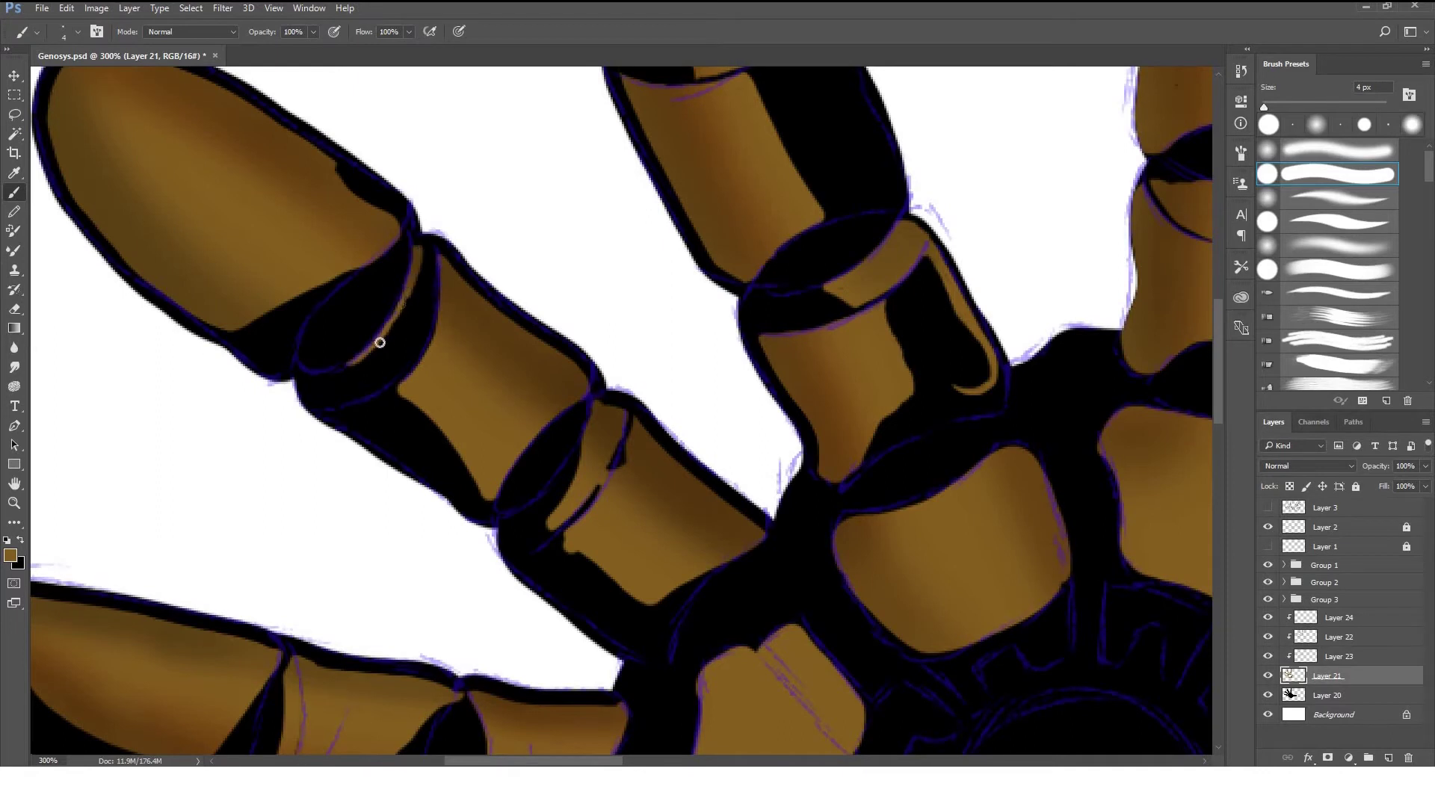
left_click_drag(428, 265, 362, 375)
left_click(1268, 527)
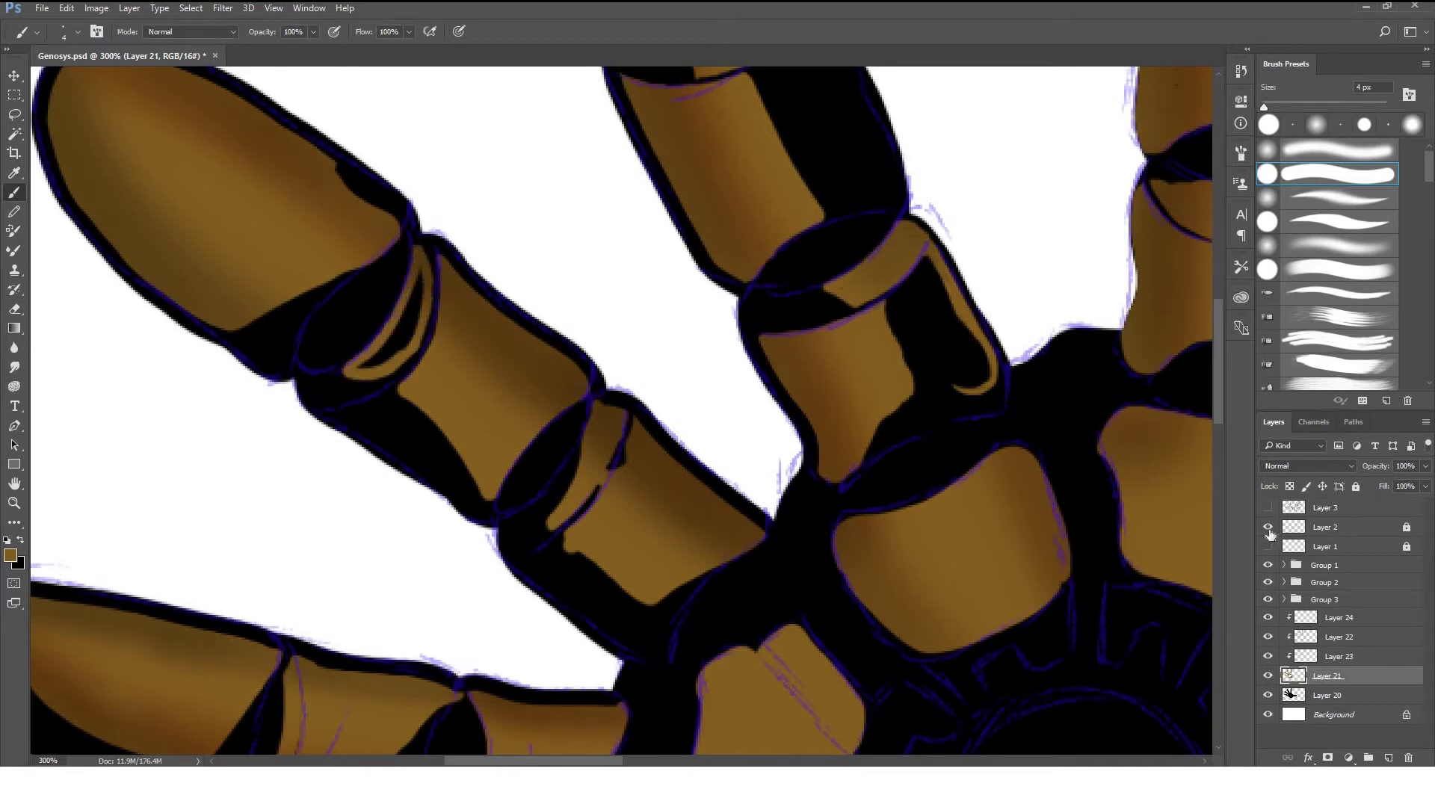
left_click_drag(409, 289, 413, 305)
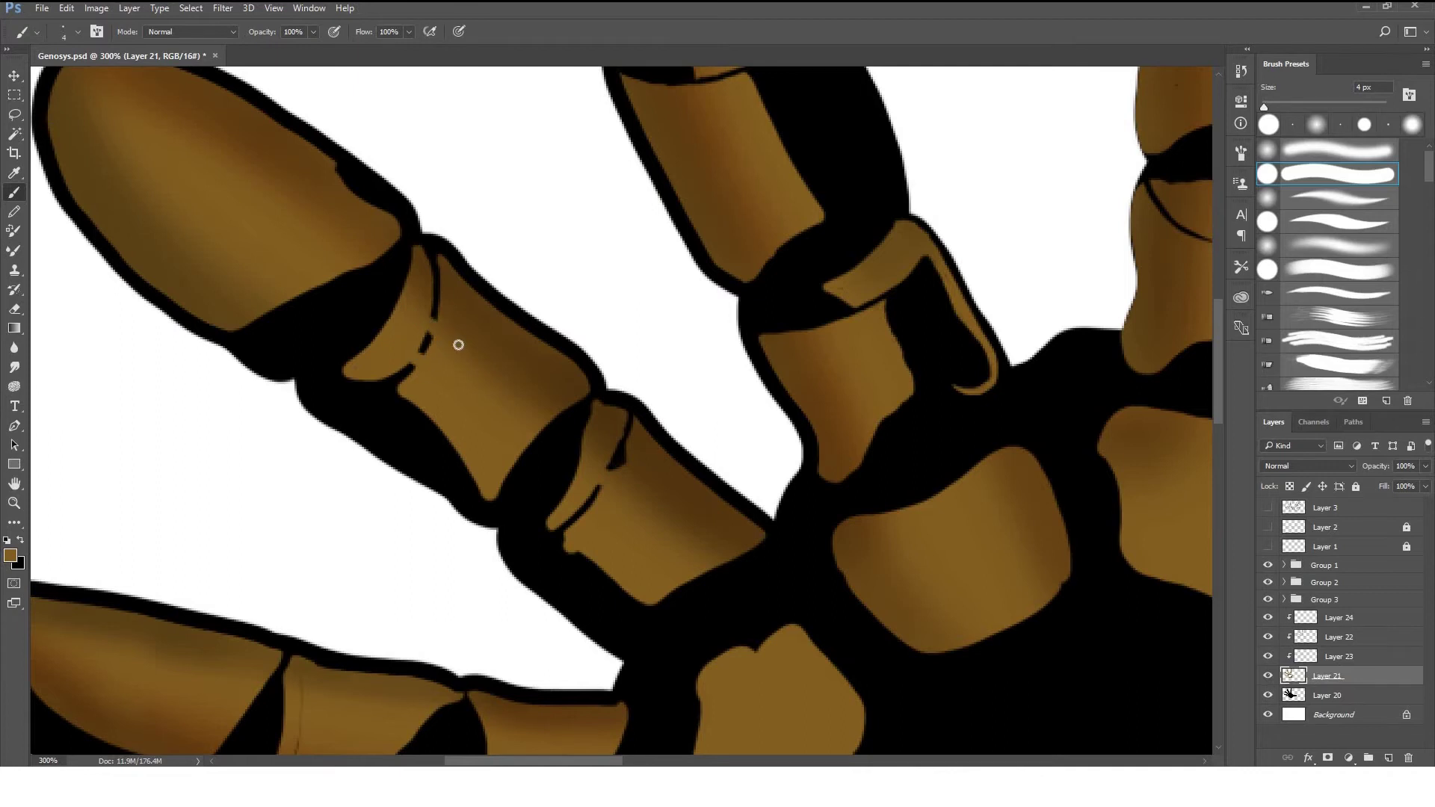
Move to the lowest finger's joints with a thin black brush on Layer 24, then zoom out.
left_click_drag(471, 533, 632, 345)
key("alt+bracketright")
key("alt+bracketright")
key("alt+bracketright")
key("bracketleft")
key("bracketleft")
key("bracketleft")
key("x")
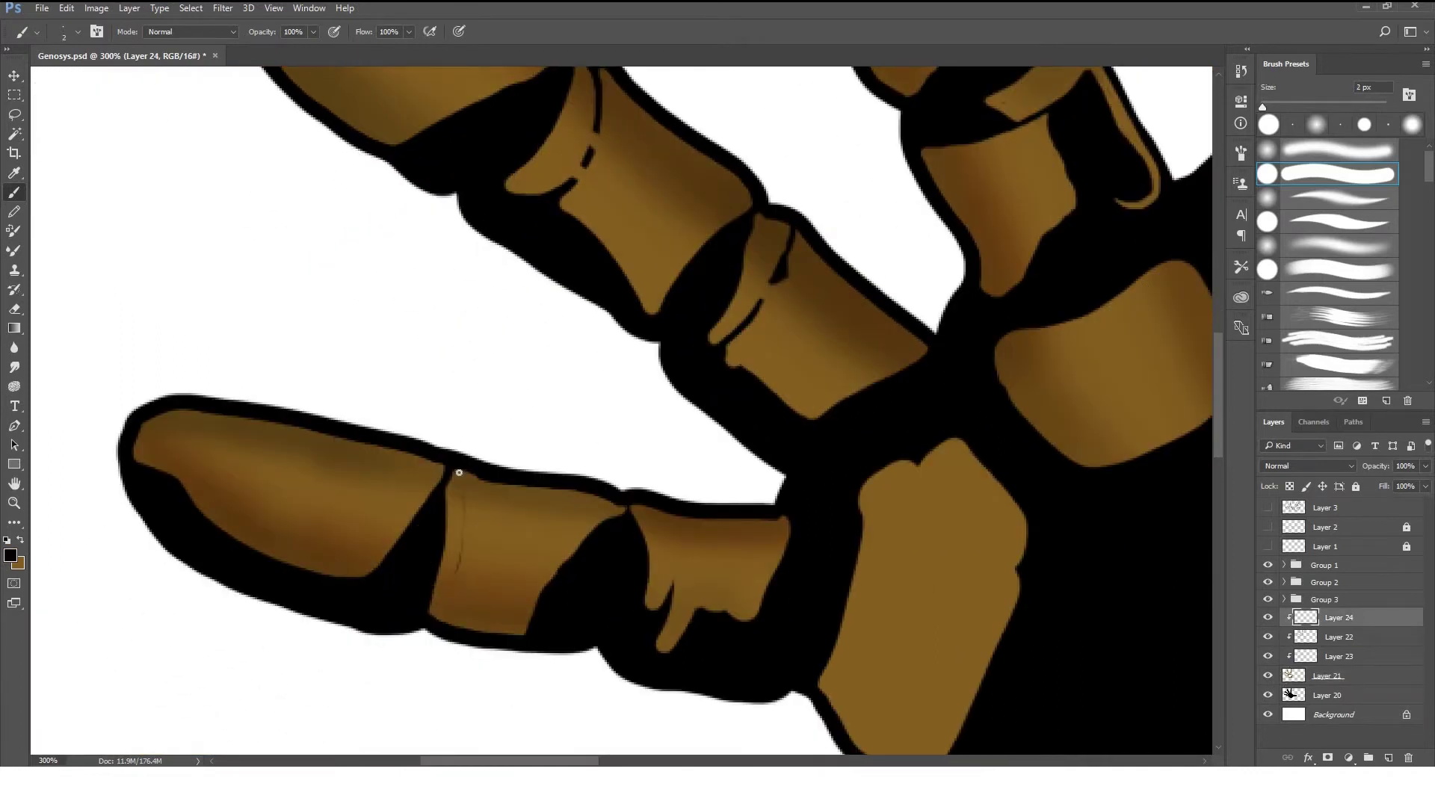
mouse_move(663, 591)
left_mouse_down()
mouse_move(620, 577)
mouse_move(605, 640)
left_mouse_up()
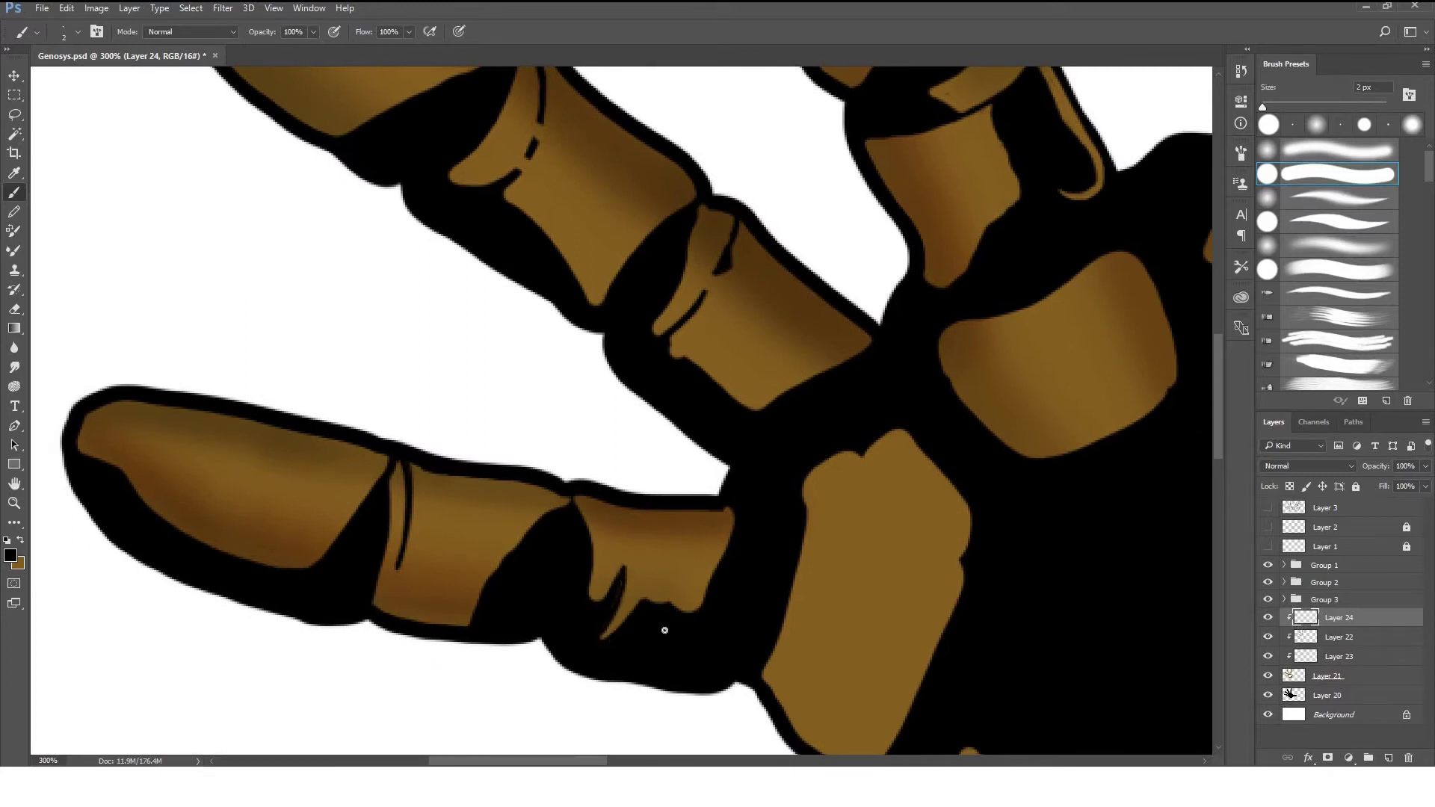
key("ctrl+minus")
key("ctrl+minus")
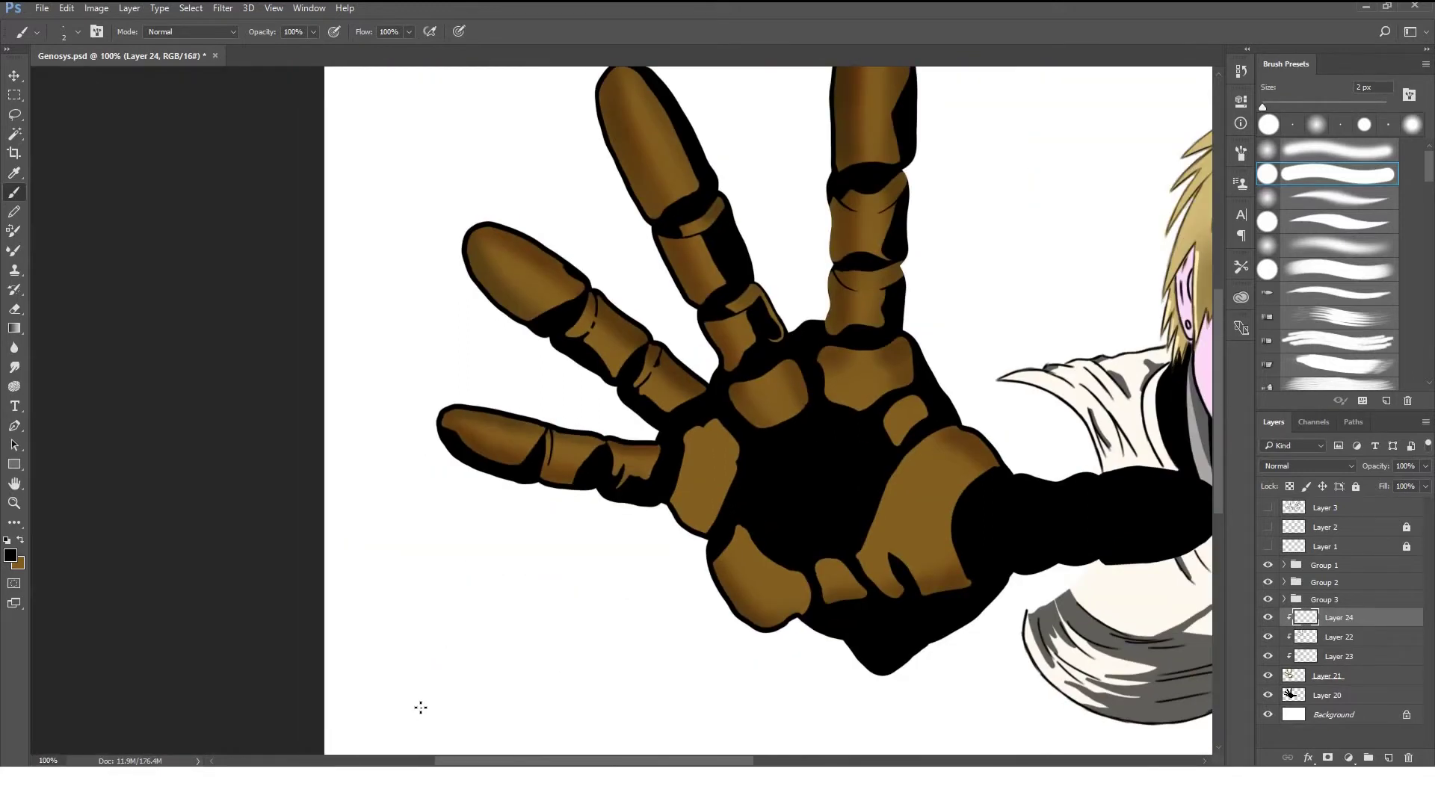
key("alt+bracketleft")
key("alt+bracketleft")
key("alt+bracketleft")
Sample the hand's brown and select the black forearm, contracted slightly inward.
left_click(1013, 576, "ctrl")
left_click_drag(1019, 545, 799, 491)
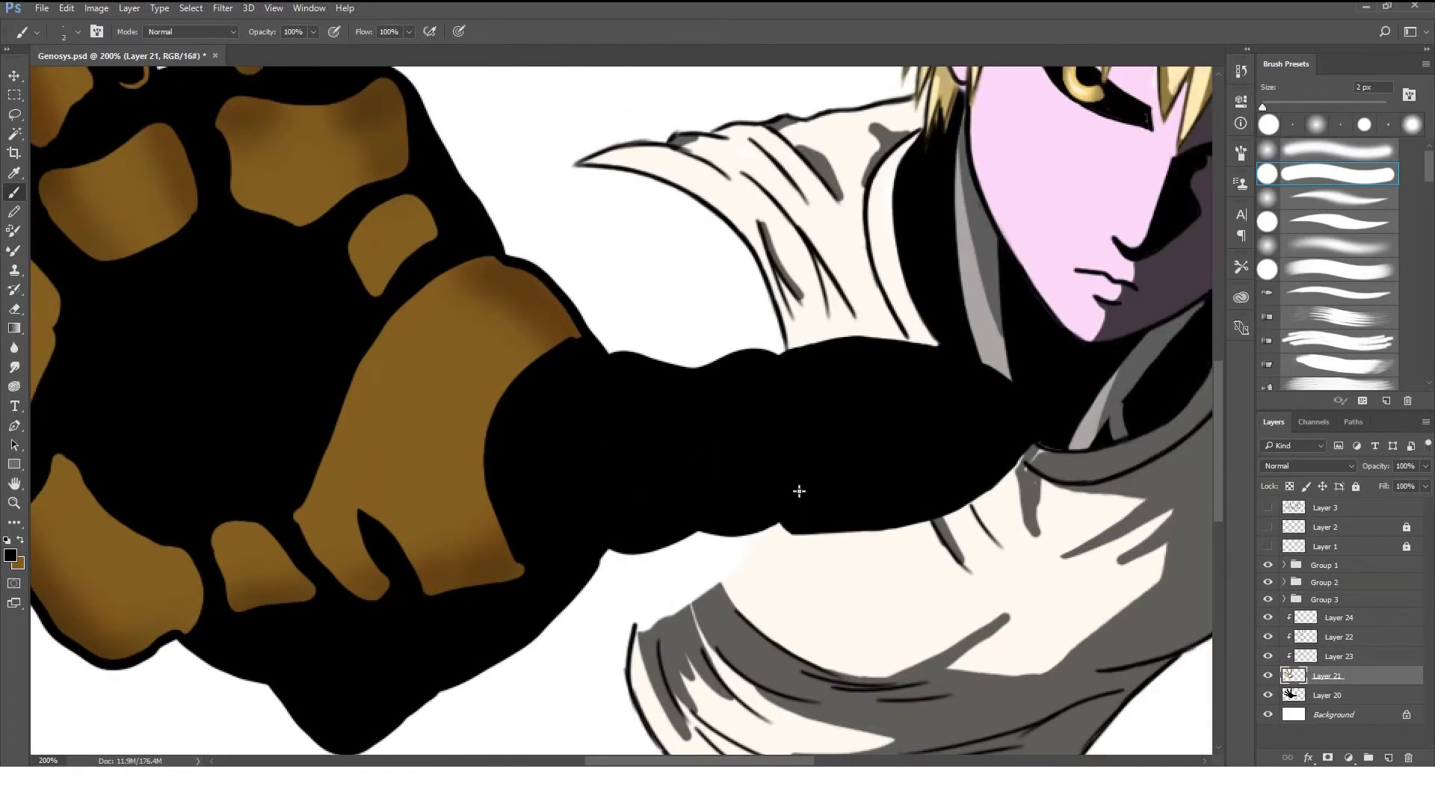
left_click(424, 431, "alt")
left_click(1291, 695, "ctrl")
key("alt+s")
key("m")
key("c")
key("Return")
Paint brown plate outlines along the forearm's top edge and cuff side, then deselect.
left_click_drag(610, 365, 714, 377)
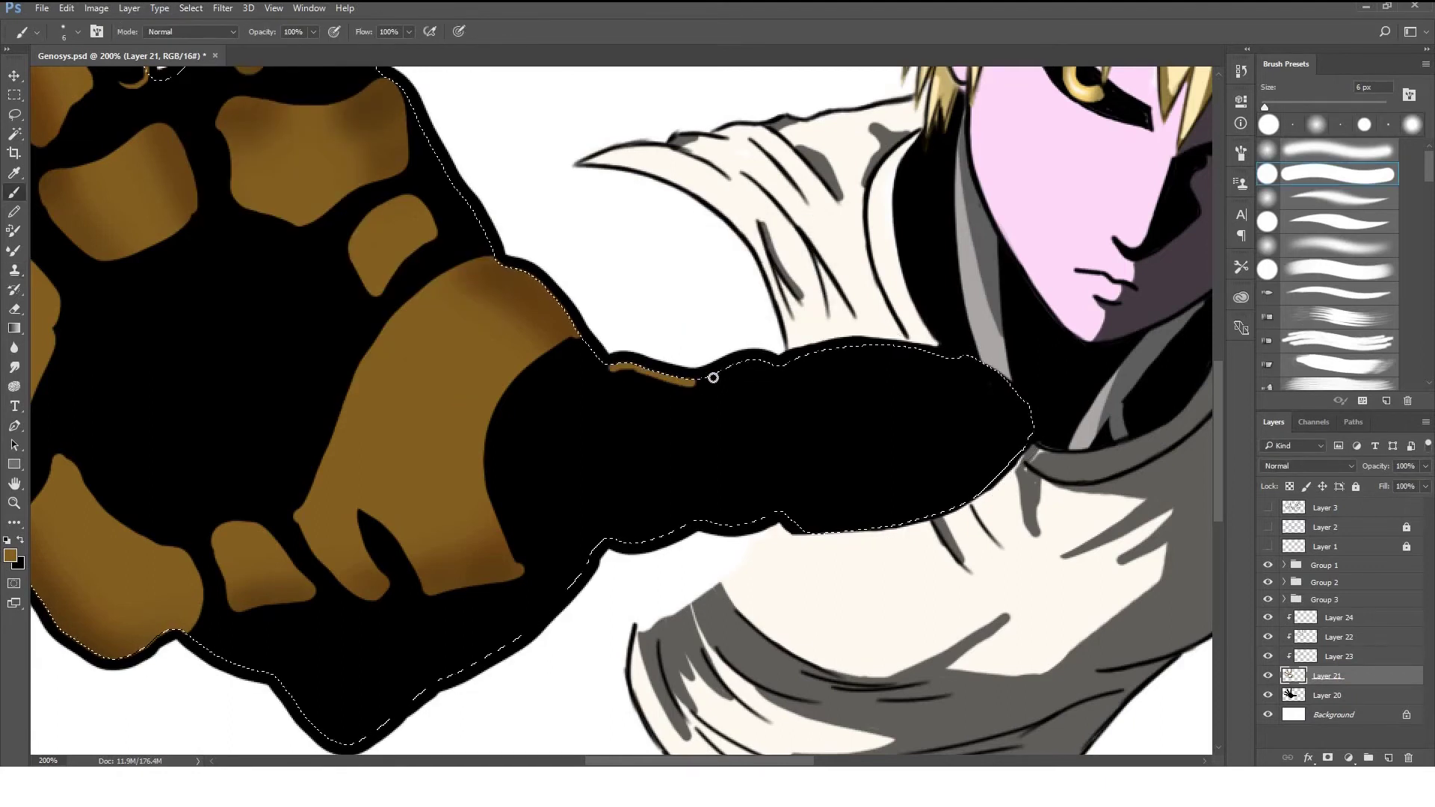
mouse_move(615, 367)
left_mouse_down()
mouse_move(635, 462)
mouse_move(708, 401)
mouse_move(838, 353)
mouse_move(811, 460)
mouse_move(957, 469)
mouse_move(939, 358)
mouse_move(1018, 410)
left_mouse_up()
right_click(811, 445)
key("ctrl+d")
Magic Wand the plate interiors, expand the selection and fill them brown.
key("ctrl+plus")
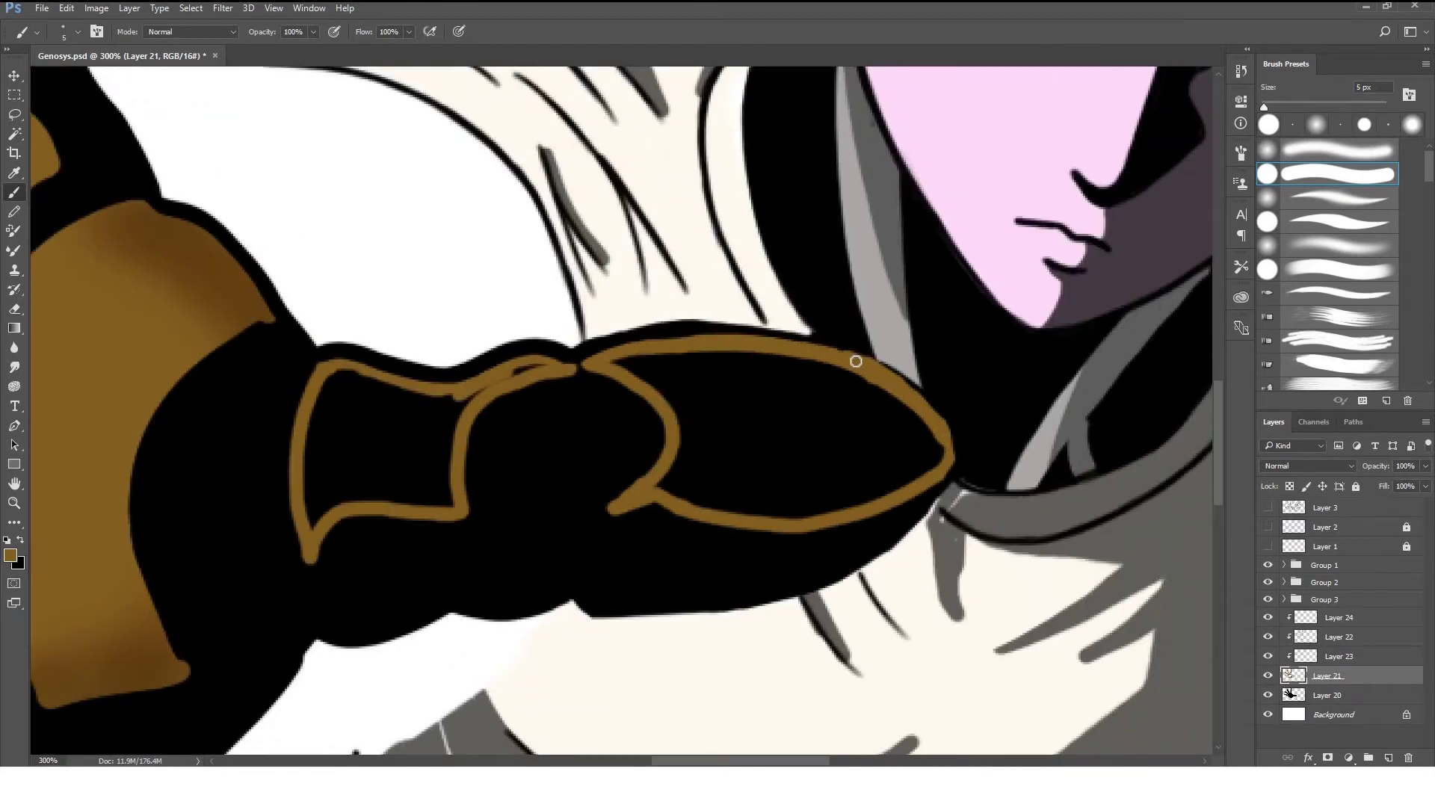
key("w")
left_click(340, 449)
left_click(787, 440)
left_click(191, 7)
left_click(225, 246)
key("Return")
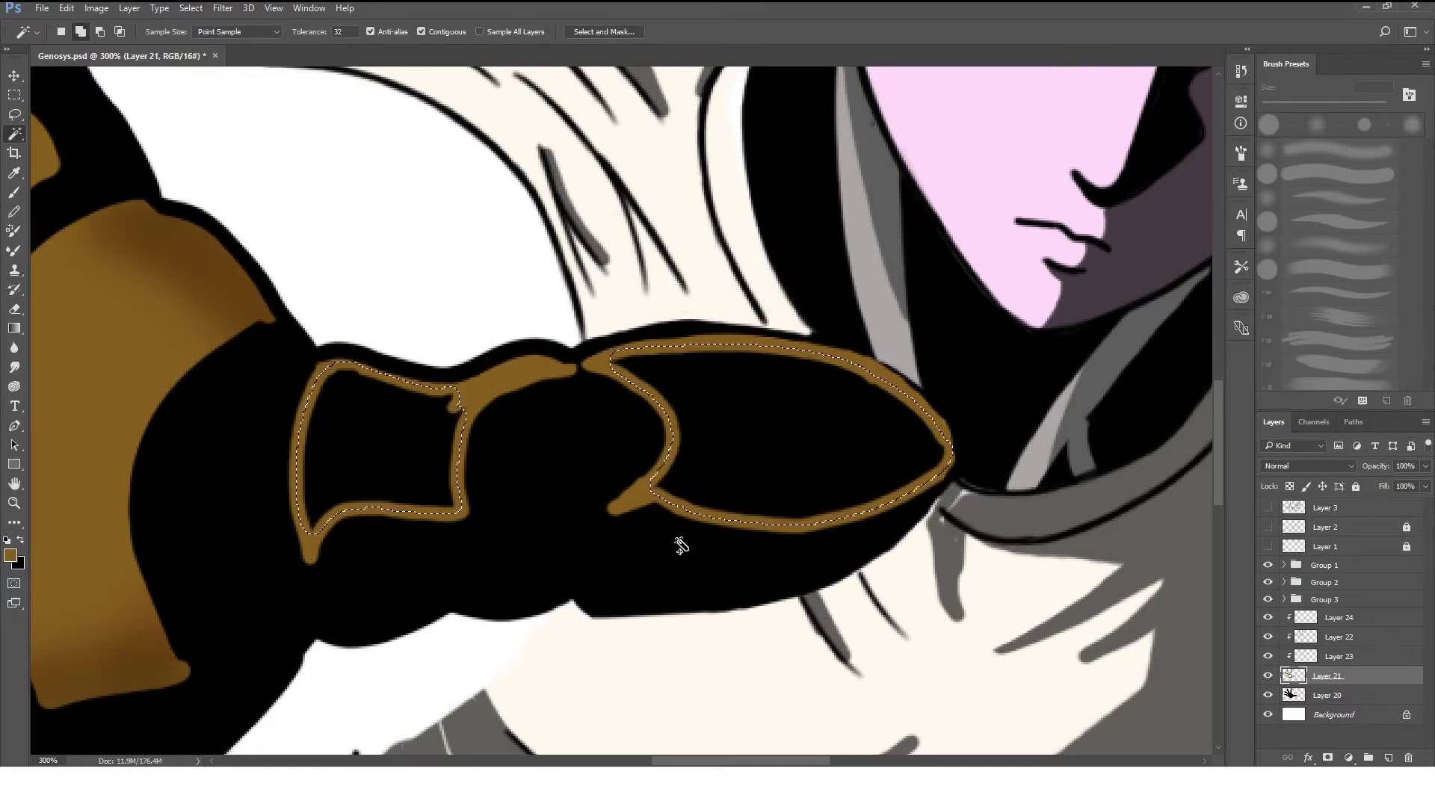
key("alt+BackSpace")
Paint a black edge along the brown plate on Layer 24.
key("b")
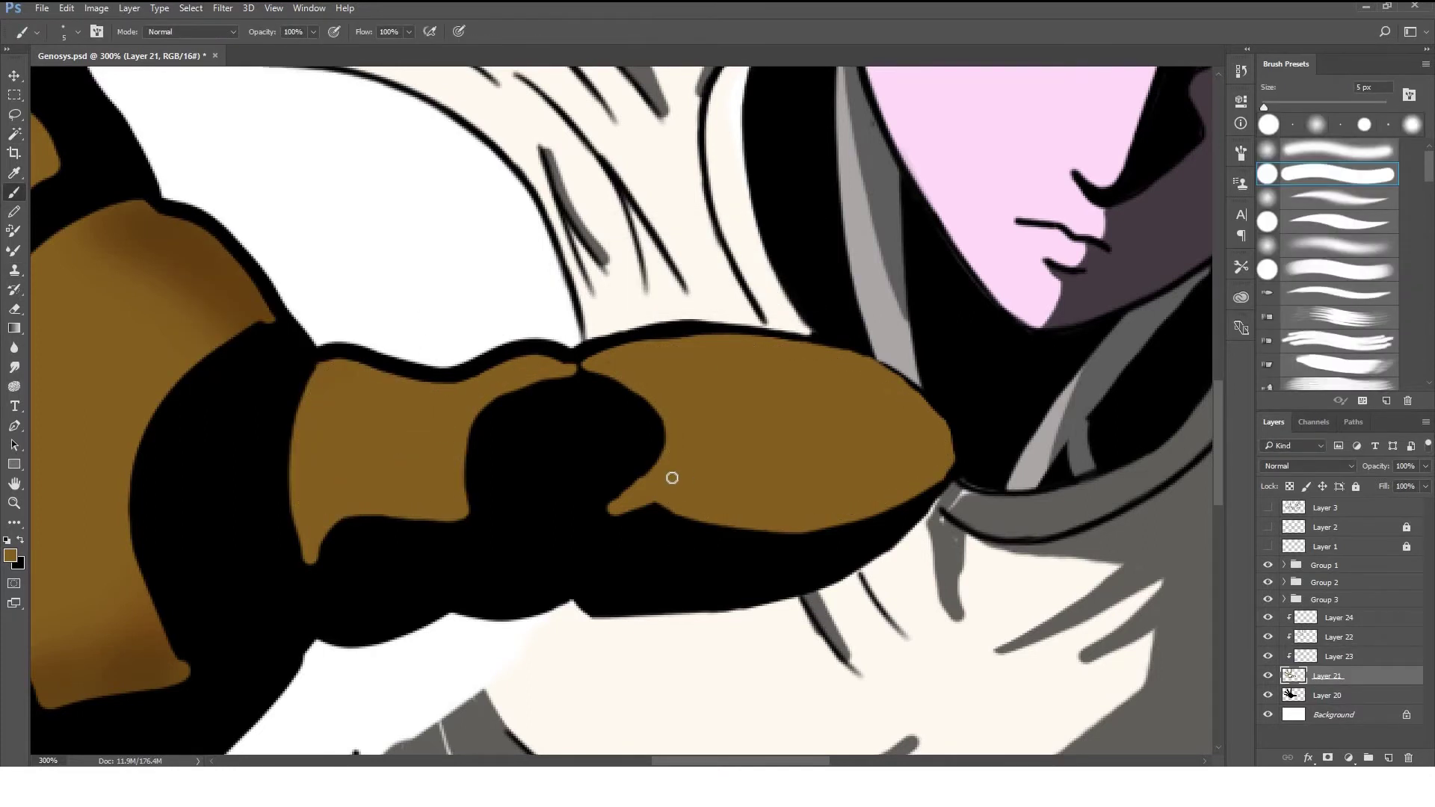
left_click(1101, 619, "ctrl")
left_click_drag(463, 471, 475, 521)
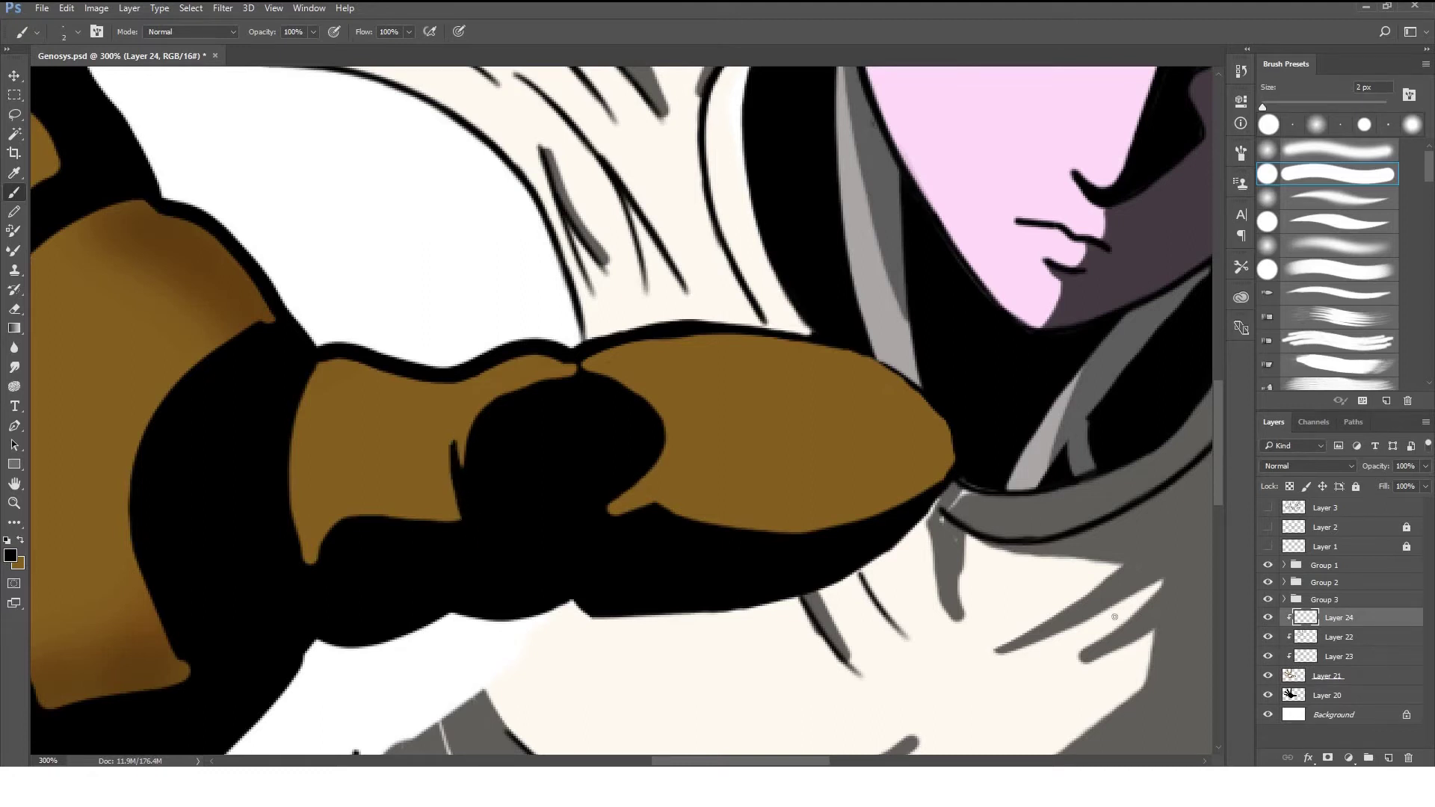
scroll(1115, 617, "up", 2)
scroll(1115, 616, "left", 5)
Shade the brown forearm plates on Layer 23 with a 30 px soft dark brush.
key("alt+bracketleft")
key("alt+bracketleft")
key("bracketright")
key("bracketright")
key("bracketright")
left_click_drag(687, 478, 590, 470)
left_click(1351, 154)
left_click_drag(1003, 452, 813, 474)
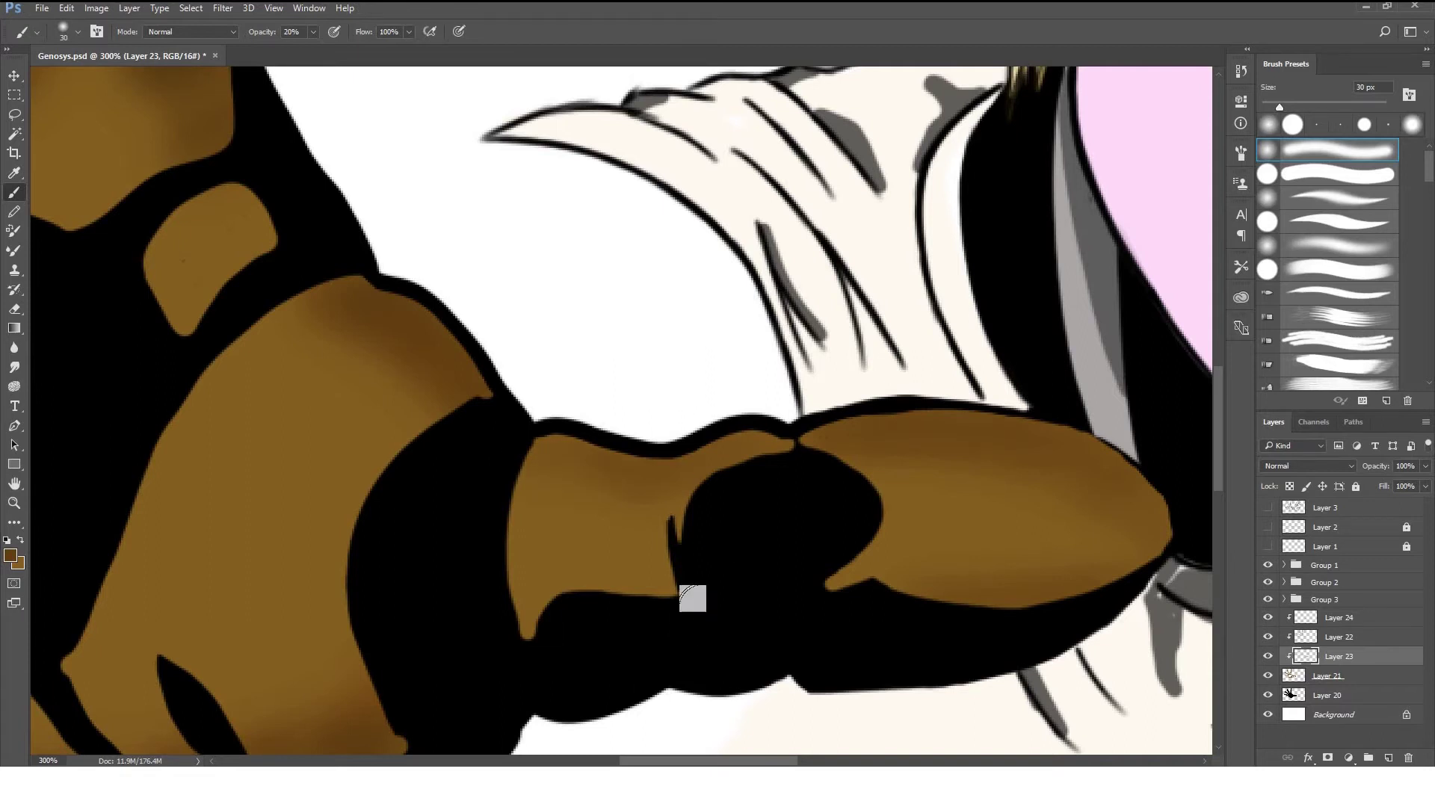
key("ctrl+minus")
key("ctrl+minus")
key("ctrl+minus")
key("ctrl+minus")
Add clipped Layer 25 with white as the colour and undo the stray stroke.
key("ctrl+shift+alt+n")
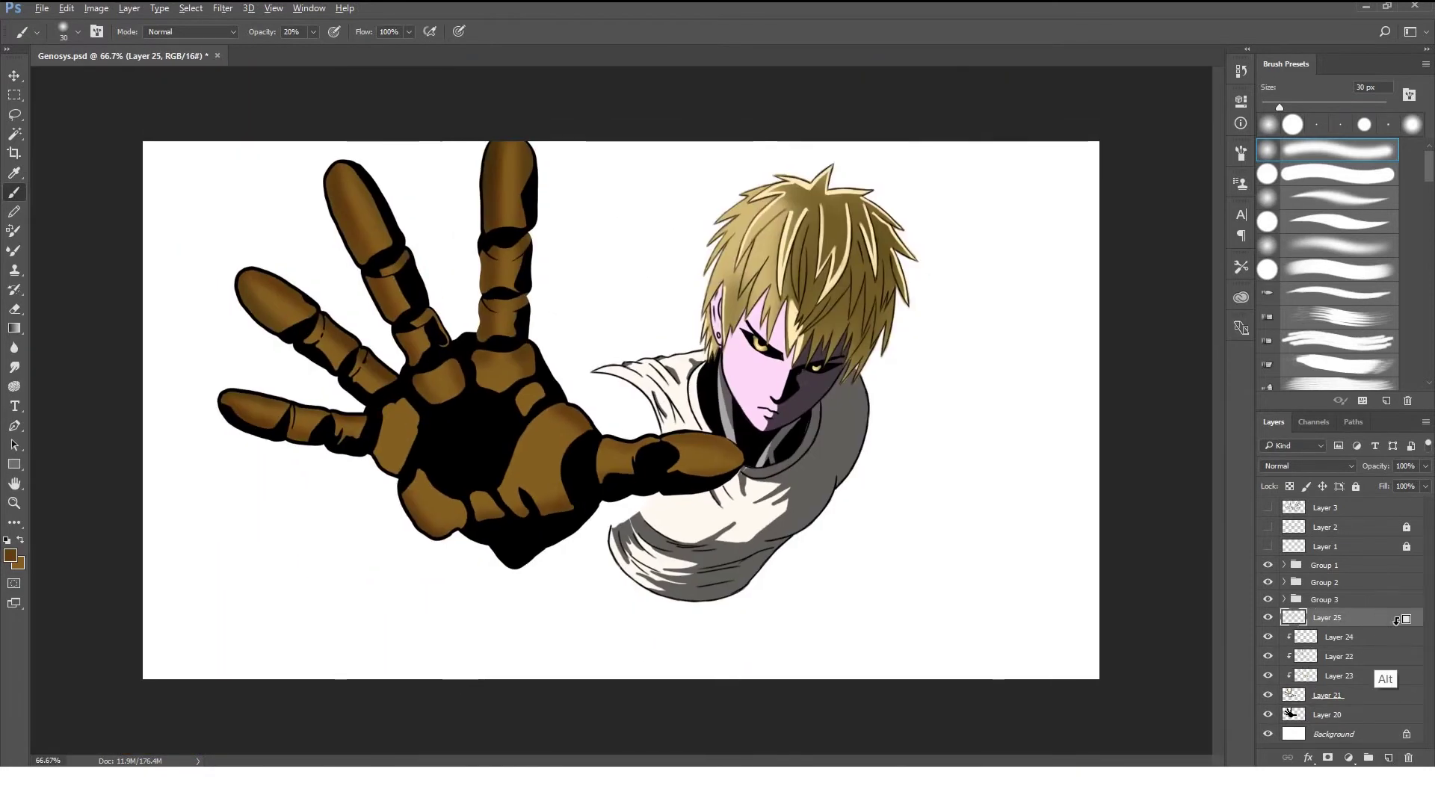
left_click(1070, 475, "alt")
scroll(538, 142, "up", 2)
key("bracketleft")
key("bracketleft")
key("bracketleft")
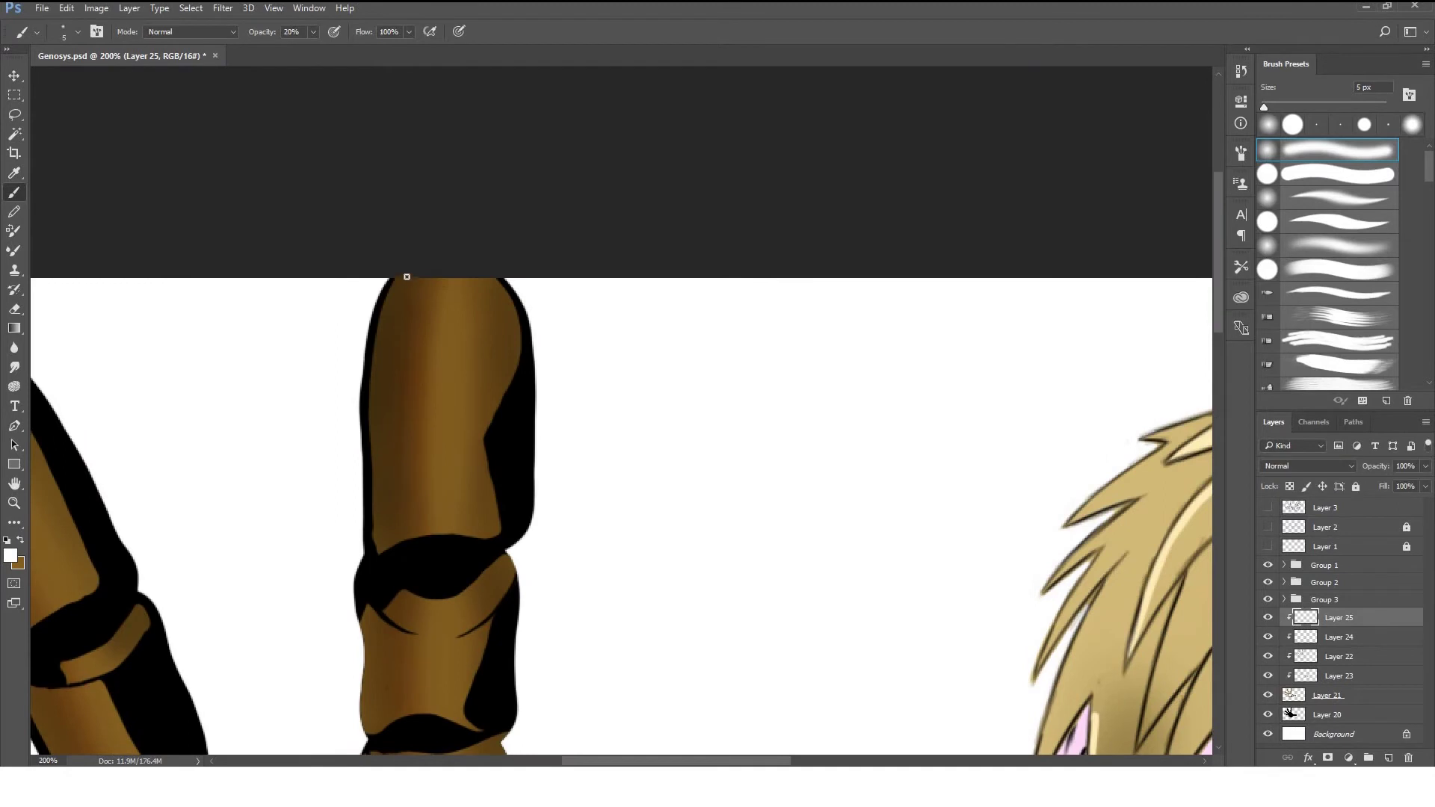
key("ctrl+z")
key("period")
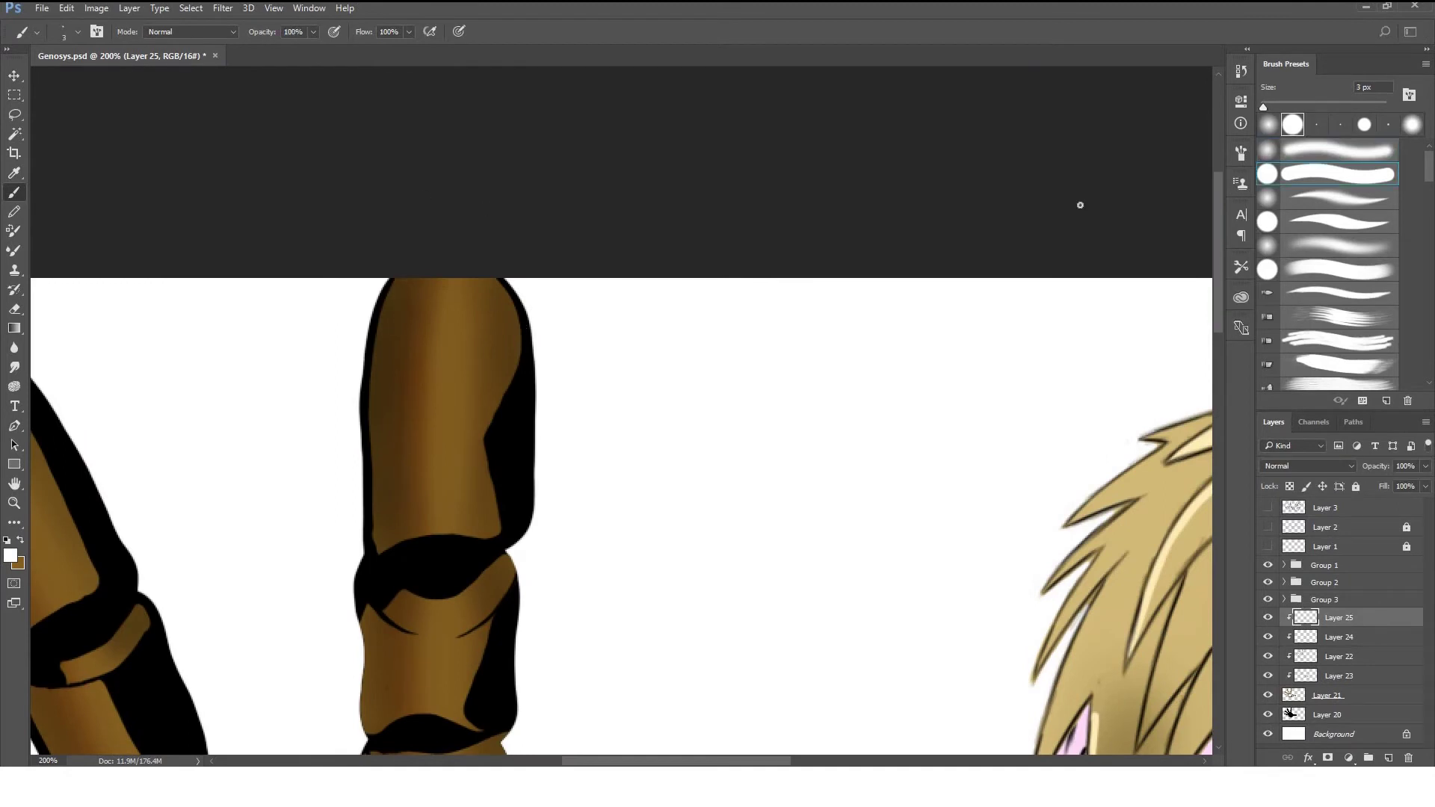
Paint white highlights down the finger's left and right edges and lower segment.
left_click_drag(409, 280, 388, 454)
mouse_move(410, 278)
left_mouse_down()
mouse_move(390, 448)
mouse_move(399, 339)
left_mouse_up()
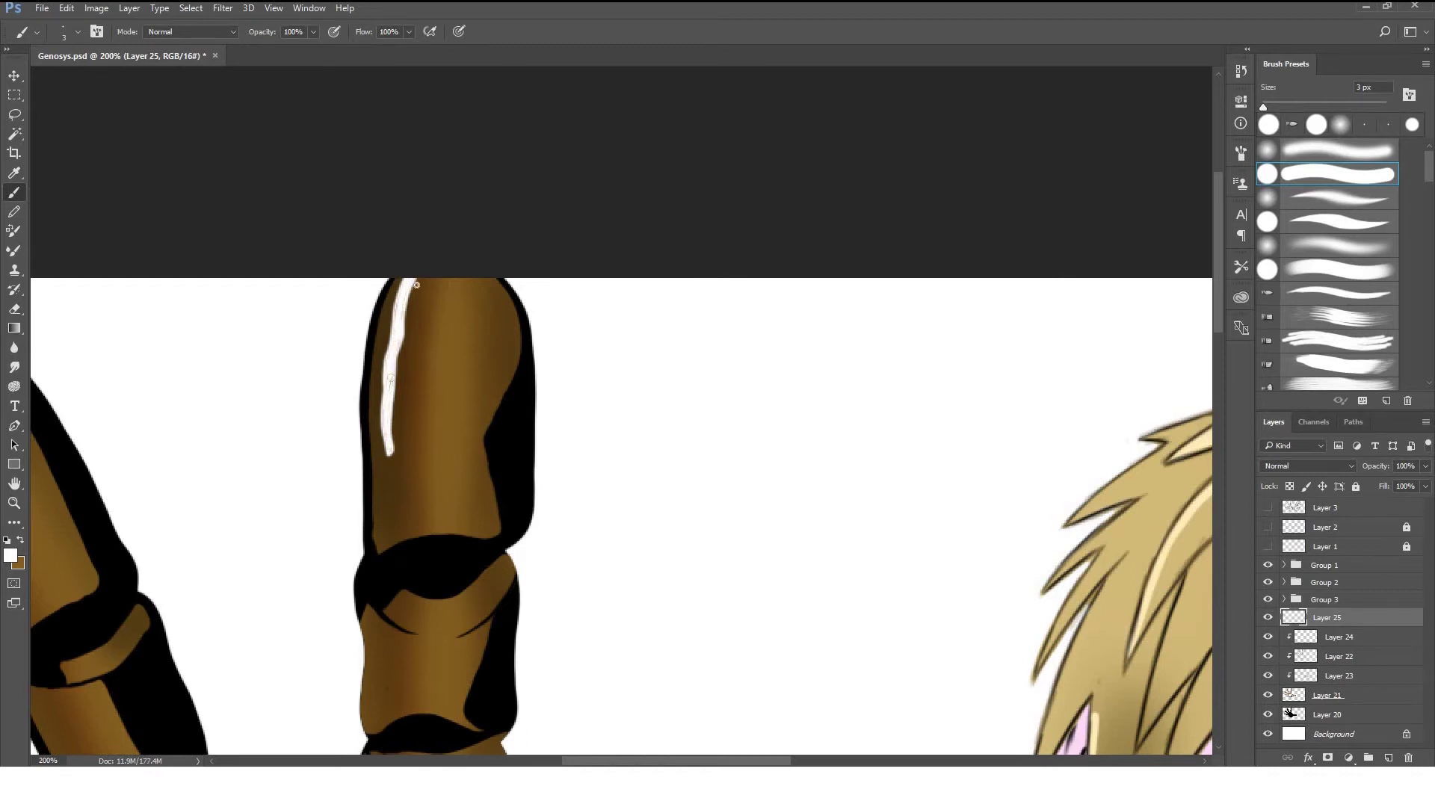
key("ctrl+plus")
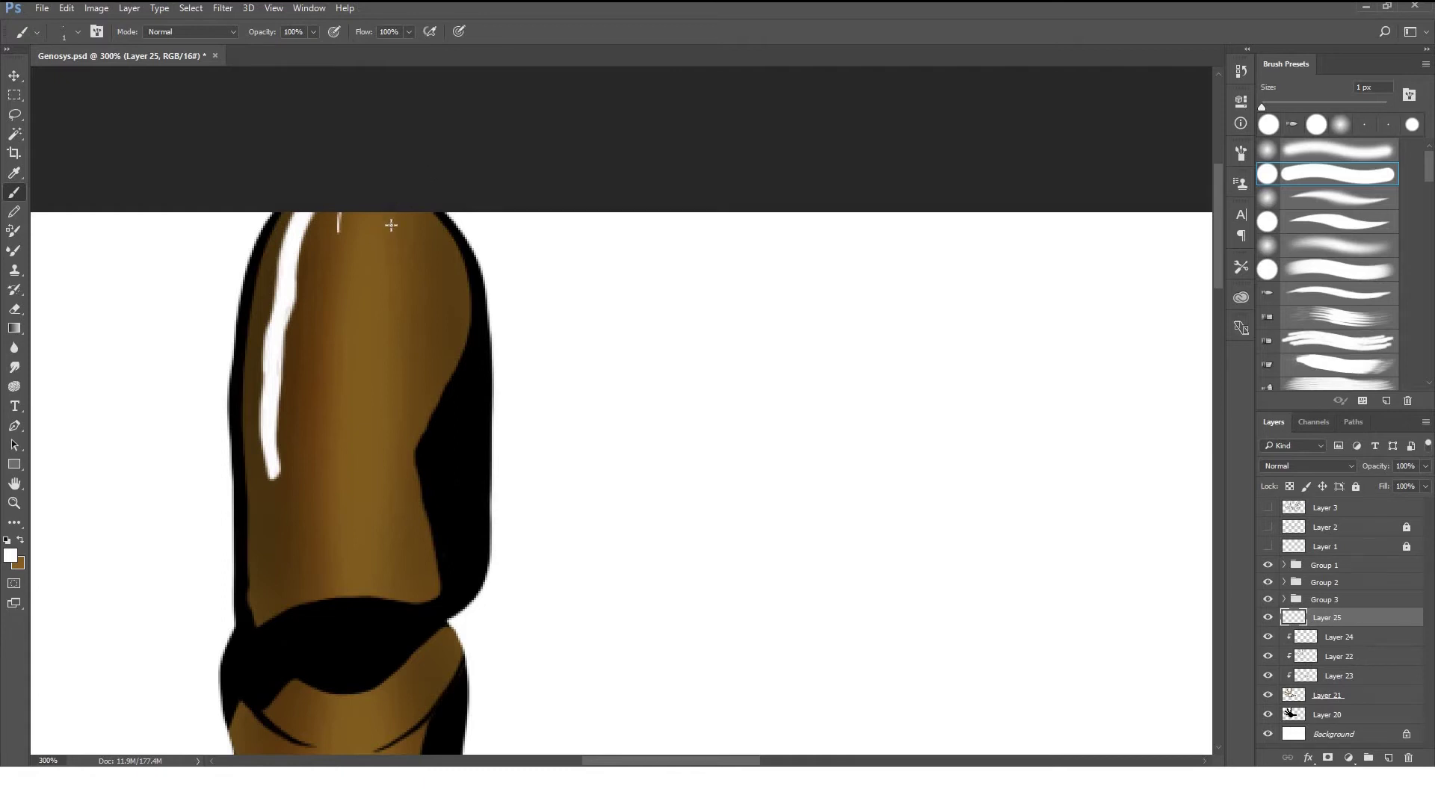
left_click_drag(437, 238, 420, 269)
left_click_drag(430, 224, 418, 249)
left_click_drag(425, 418, 423, 424)
left_click_drag(379, 577, 441, 367)
mouse_move(314, 498)
left_mouse_down()
mouse_move(361, 534)
mouse_move(338, 642)
left_mouse_up()
mouse_move(356, 532)
left_mouse_down()
mouse_move(340, 636)
mouse_move(344, 529)
left_mouse_up()
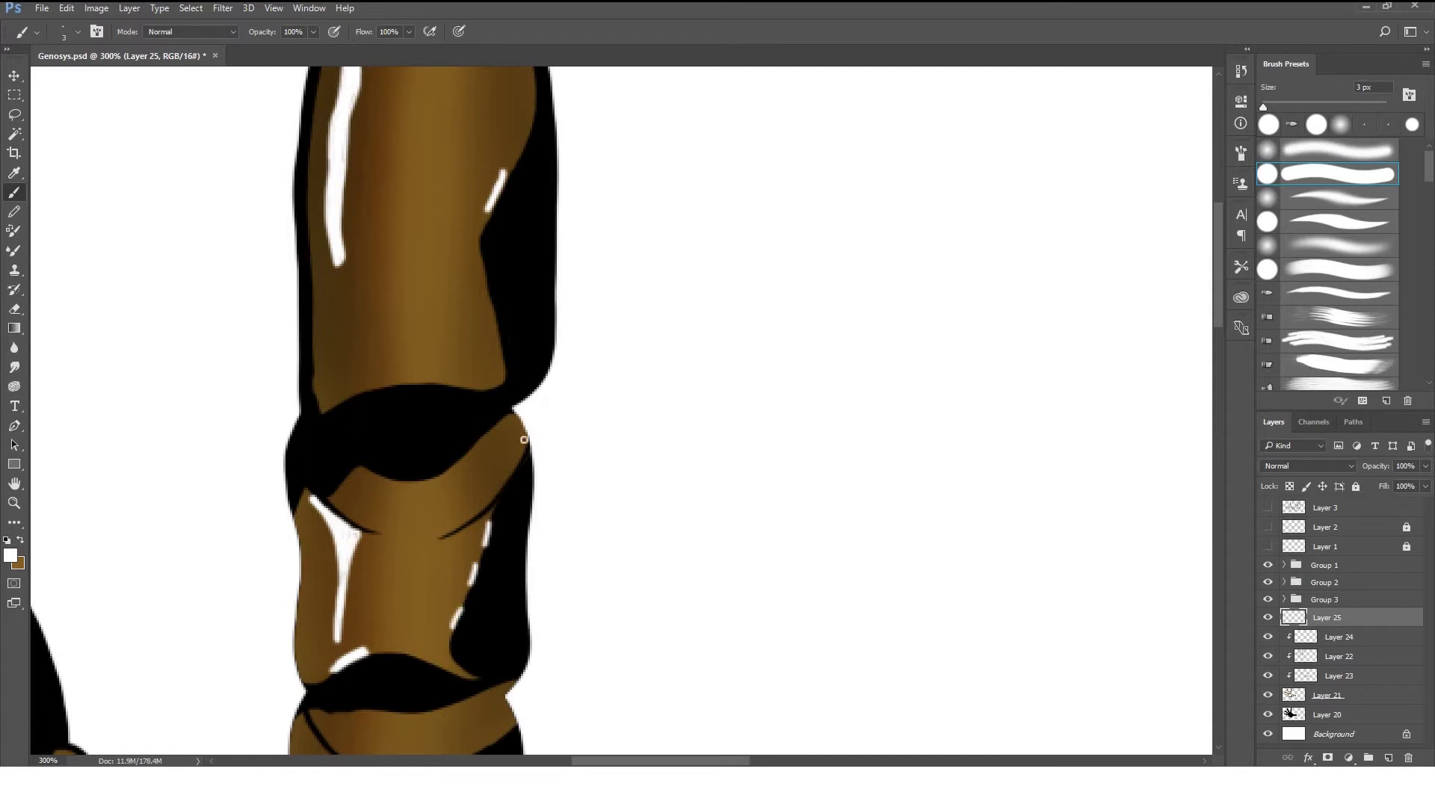
Clip the highlight layer to the brown segments and highlight the segment edges.
key("ctrl+shift+d")
left_click_drag(523, 431, 505, 475)
key("ctrl+bracketleft")
key("ctrl+d")
left_click_drag(547, 431, 629, 50)
mouse_move(397, 364)
left_mouse_down()
mouse_move(384, 470)
mouse_move(390, 452)
left_mouse_up()
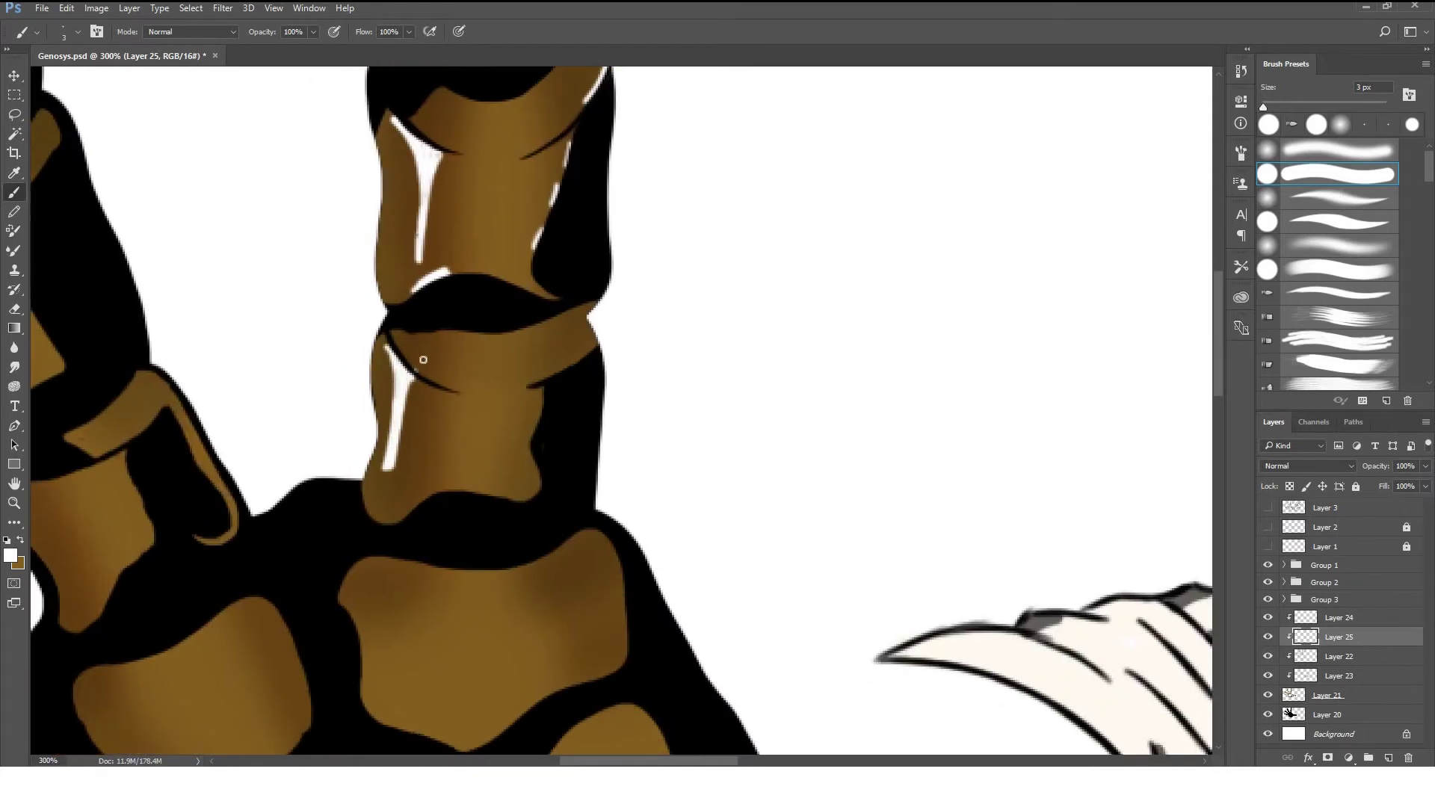
left_click_drag(385, 342, 397, 359)
left_click_drag(524, 488, 523, 457)
scroll(439, 404, "left", 5)
mouse_move(312, 476)
left_mouse_down()
mouse_move(366, 567)
mouse_move(381, 467)
left_mouse_up()
Rework the long white highlight along the finger's left edge up to the fingertip.
left_click_drag(303, 224, 309, 268)
mouse_move(256, 351)
left_mouse_down()
mouse_move(184, 221)
mouse_move(262, 352)
mouse_move(251, 224)
left_mouse_up()
key("ctrl+z")
left_click_drag(238, 321, 197, 240)
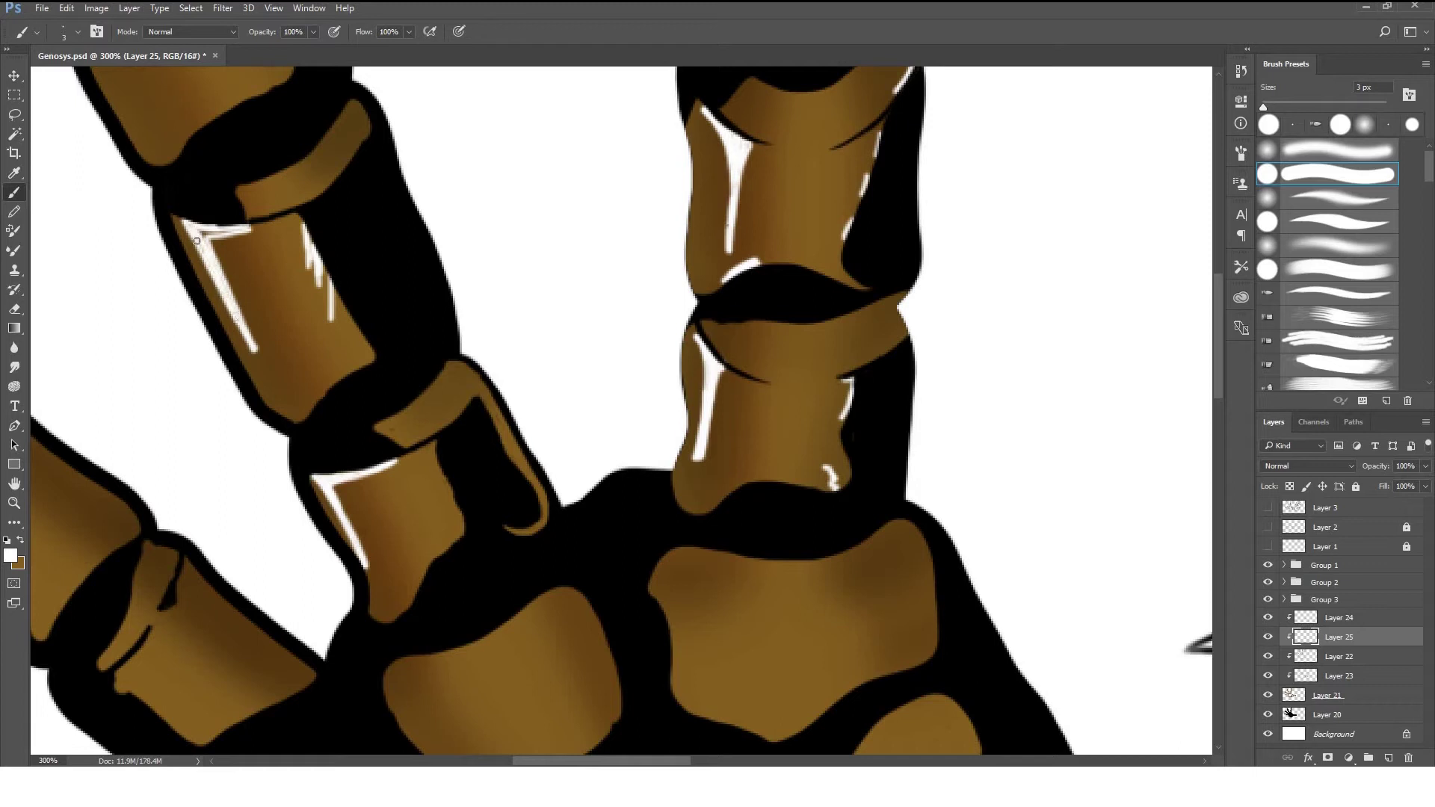
left_click_drag(247, 323, 481, 560)
mouse_move(234, 201)
left_mouse_down()
mouse_move(366, 569)
mouse_move(403, 540)
mouse_move(374, 579)
left_mouse_up()
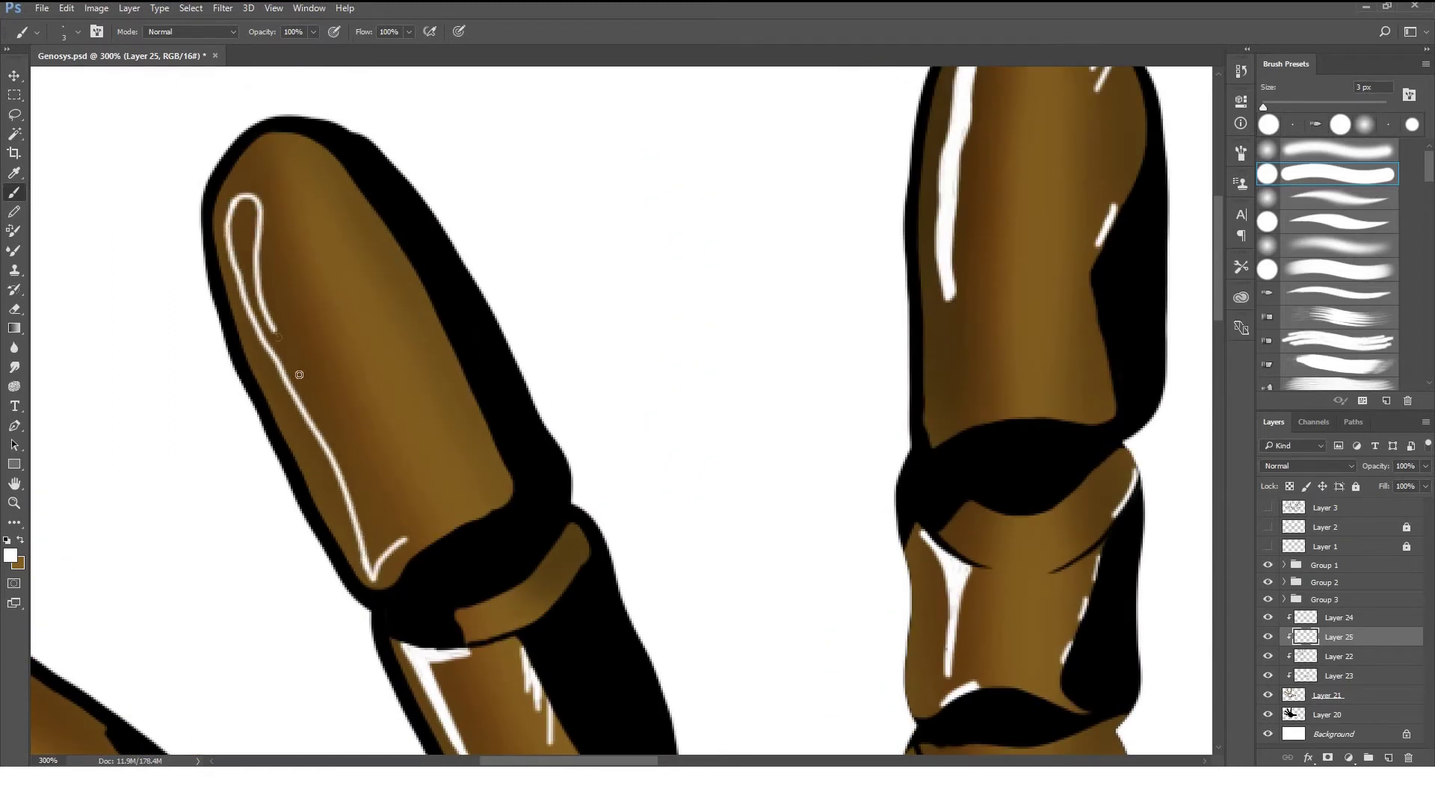
key("bracketright")
key("bracketright")
mouse_move(248, 209)
left_mouse_down()
mouse_move(249, 295)
mouse_move(378, 558)
left_mouse_up()
key("bracketright")
key("bracketright")
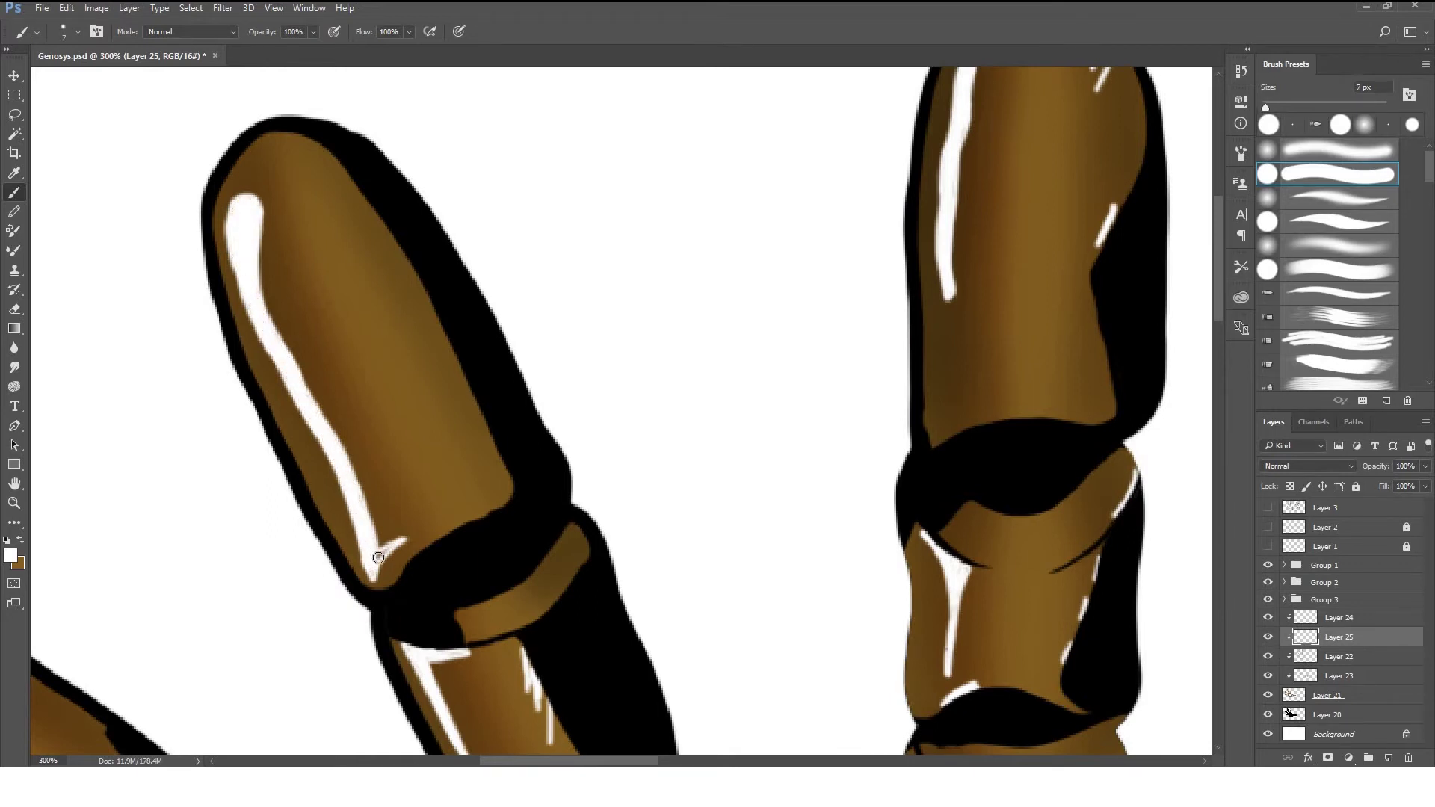
Fan thin white strokes across the fingertip and erase their lower ends.
key("e")
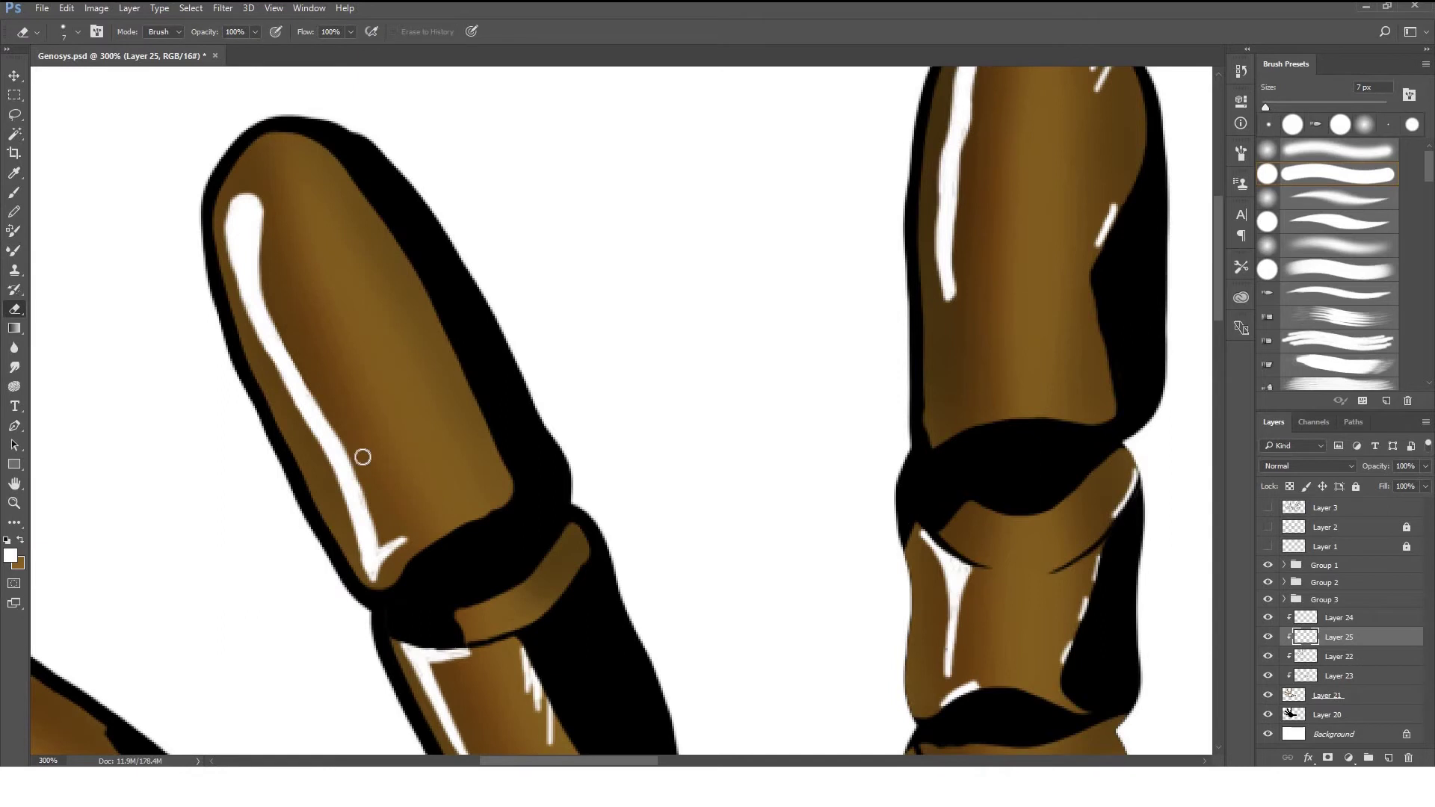
key("b")
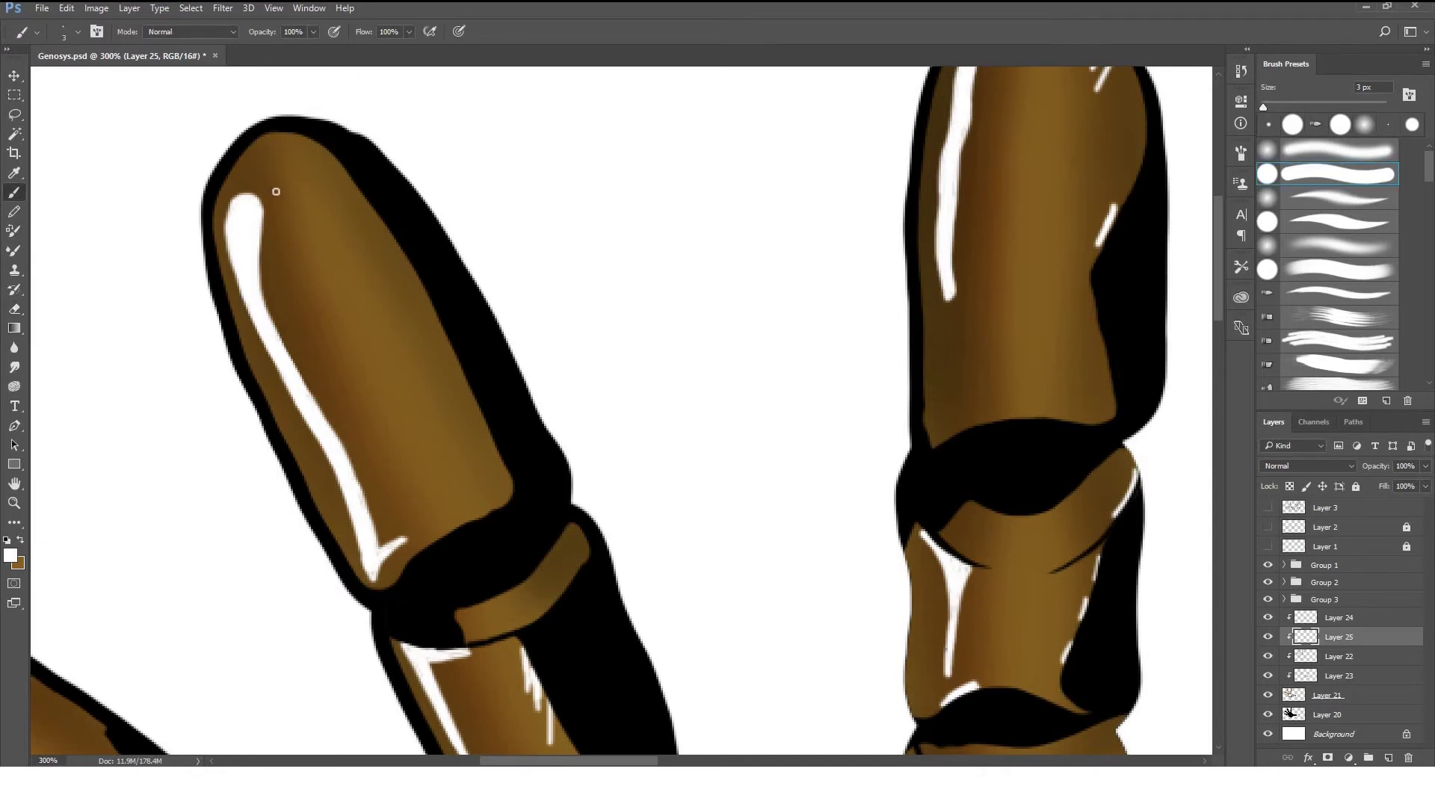
left_click_drag(249, 177, 294, 202)
left_click_drag(253, 157, 283, 187)
left_click_drag(264, 150, 302, 176)
left_click_drag(296, 138, 339, 198)
mouse_move(343, 172)
left_mouse_down()
mouse_move(356, 220)
mouse_move(333, 179)
left_mouse_up()
key("e")
left_click_drag(239, 184, 340, 156)
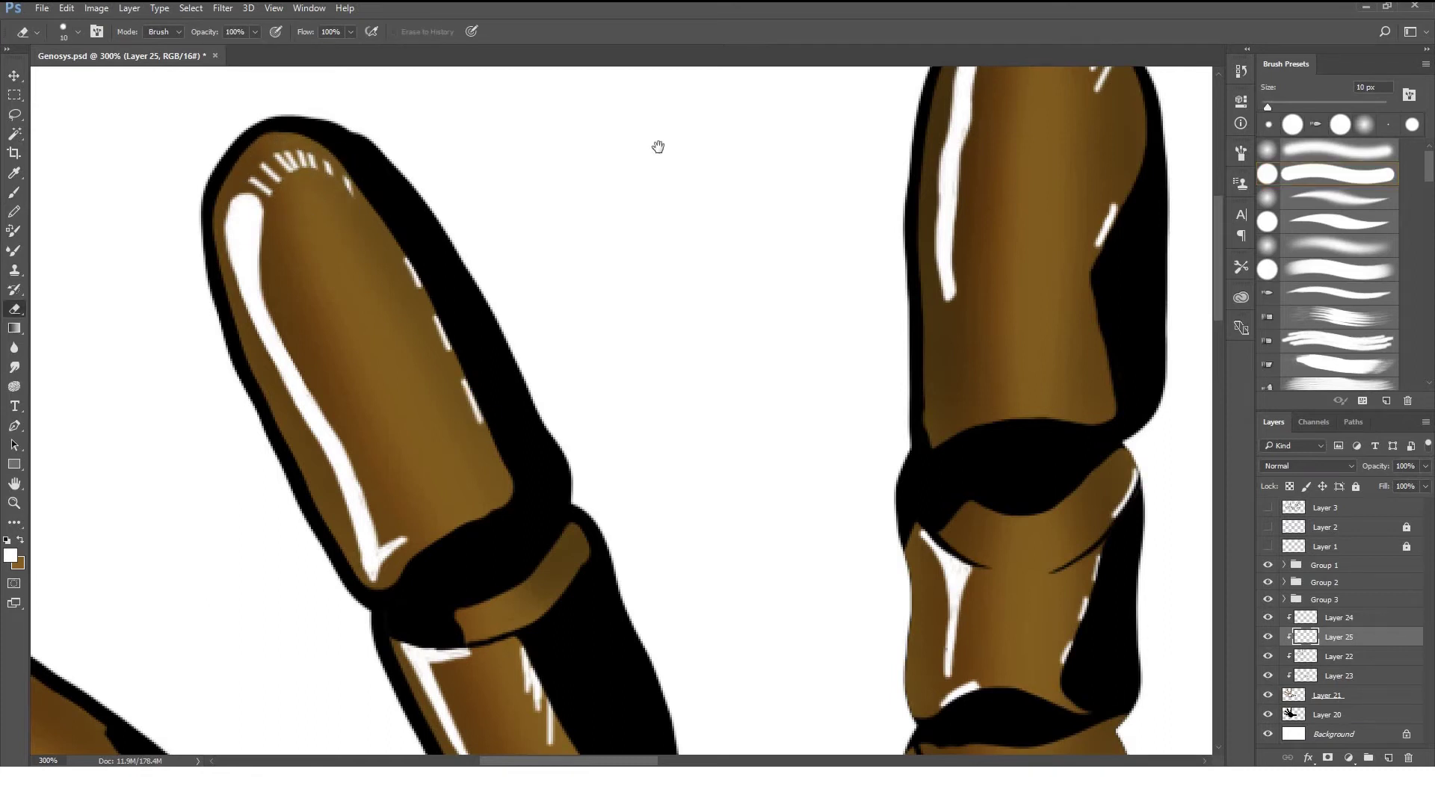
left_click_drag(658, 147, 491, 474)
Highlight the left fingertip's upper edge and paint a solid V-shaped highlight on the next segment.
key("b")
mouse_move(147, 217)
left_mouse_down()
mouse_move(310, 302)
mouse_move(138, 221)
mouse_move(239, 275)
mouse_move(168, 210)
left_mouse_up()
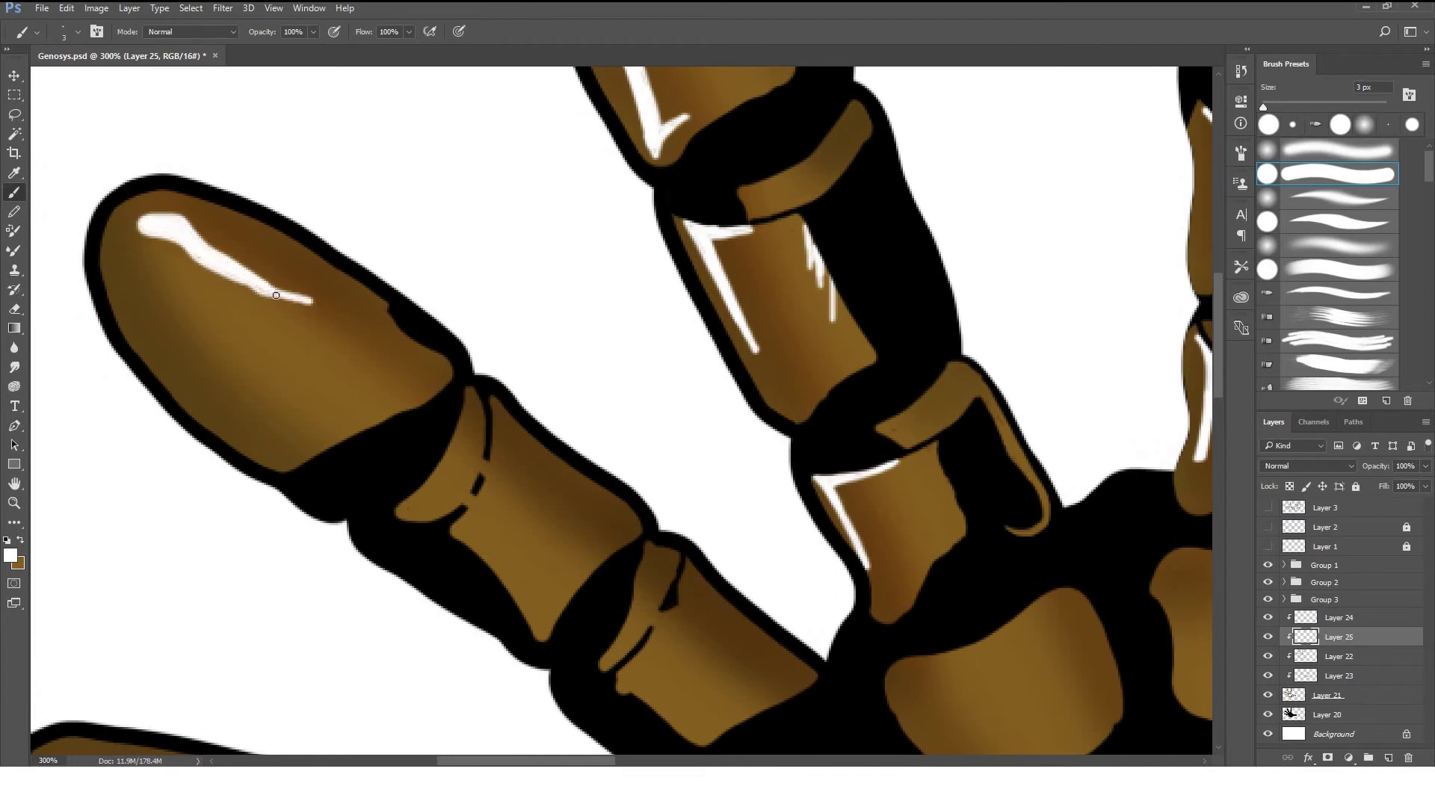
mouse_move(404, 332)
left_mouse_down()
mouse_move(452, 374)
mouse_move(491, 453)
mouse_move(601, 516)
left_mouse_up()
left_click_drag(546, 465, 591, 504)
mouse_move(513, 439)
left_mouse_down()
mouse_move(493, 452)
mouse_move(568, 497)
left_mouse_up()
left_click_drag(568, 497, 497, 450)
mouse_move(726, 596)
left_mouse_down()
mouse_move(671, 469)
mouse_move(633, 433)
mouse_move(620, 479)
mouse_move(681, 508)
mouse_move(740, 564)
mouse_move(753, 551)
left_mouse_up()
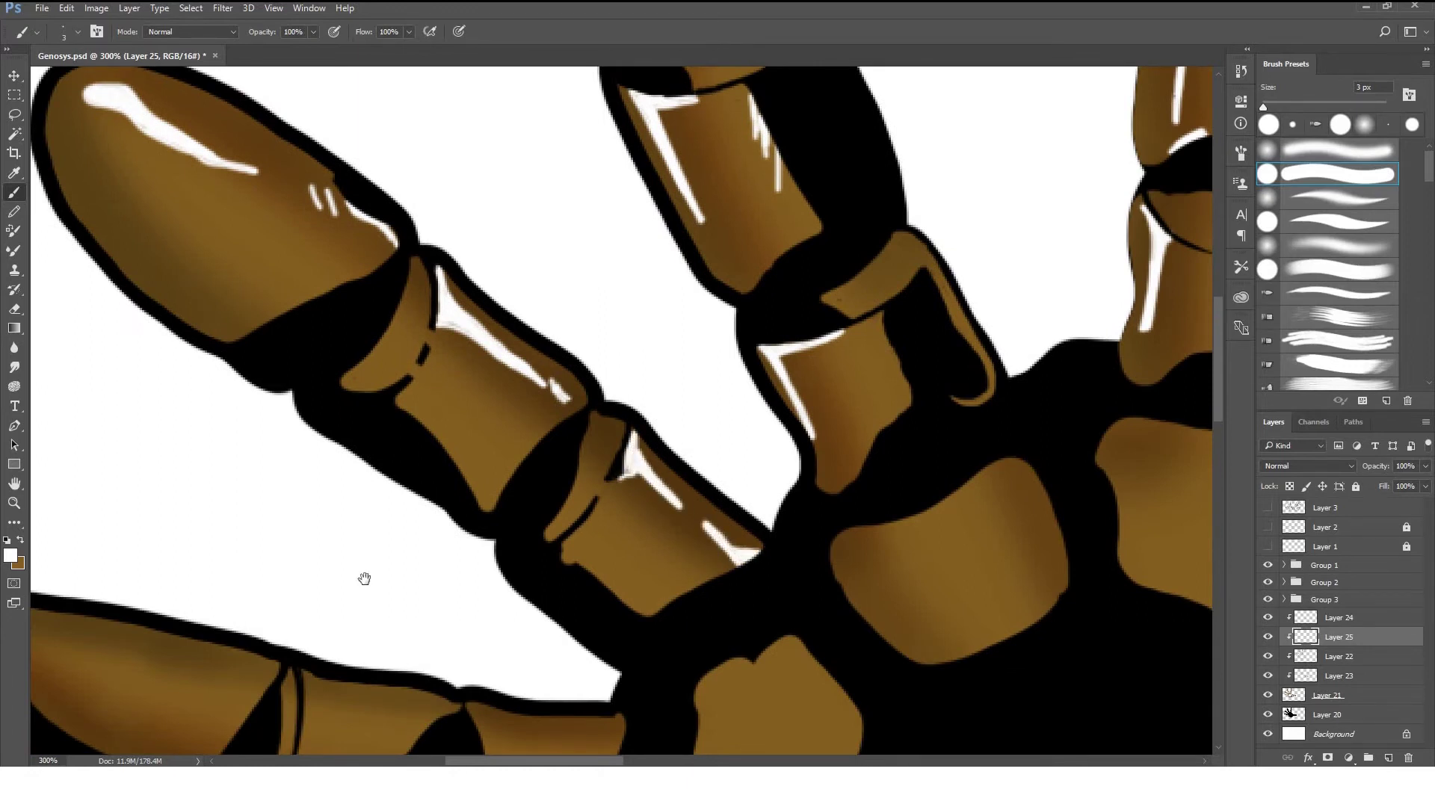
left_click_drag(364, 578, 543, 403)
Add gloss highlights along the lower finger's top edge and middle and small segments.
mouse_move(187, 458)
left_mouse_down()
mouse_move(355, 483)
mouse_move(189, 460)
mouse_move(277, 469)
mouse_move(204, 463)
left_mouse_up()
left_click_drag(381, 486, 454, 511)
mouse_move(497, 555)
left_mouse_down()
mouse_move(501, 515)
mouse_move(607, 552)
mouse_move(509, 535)
left_mouse_up()
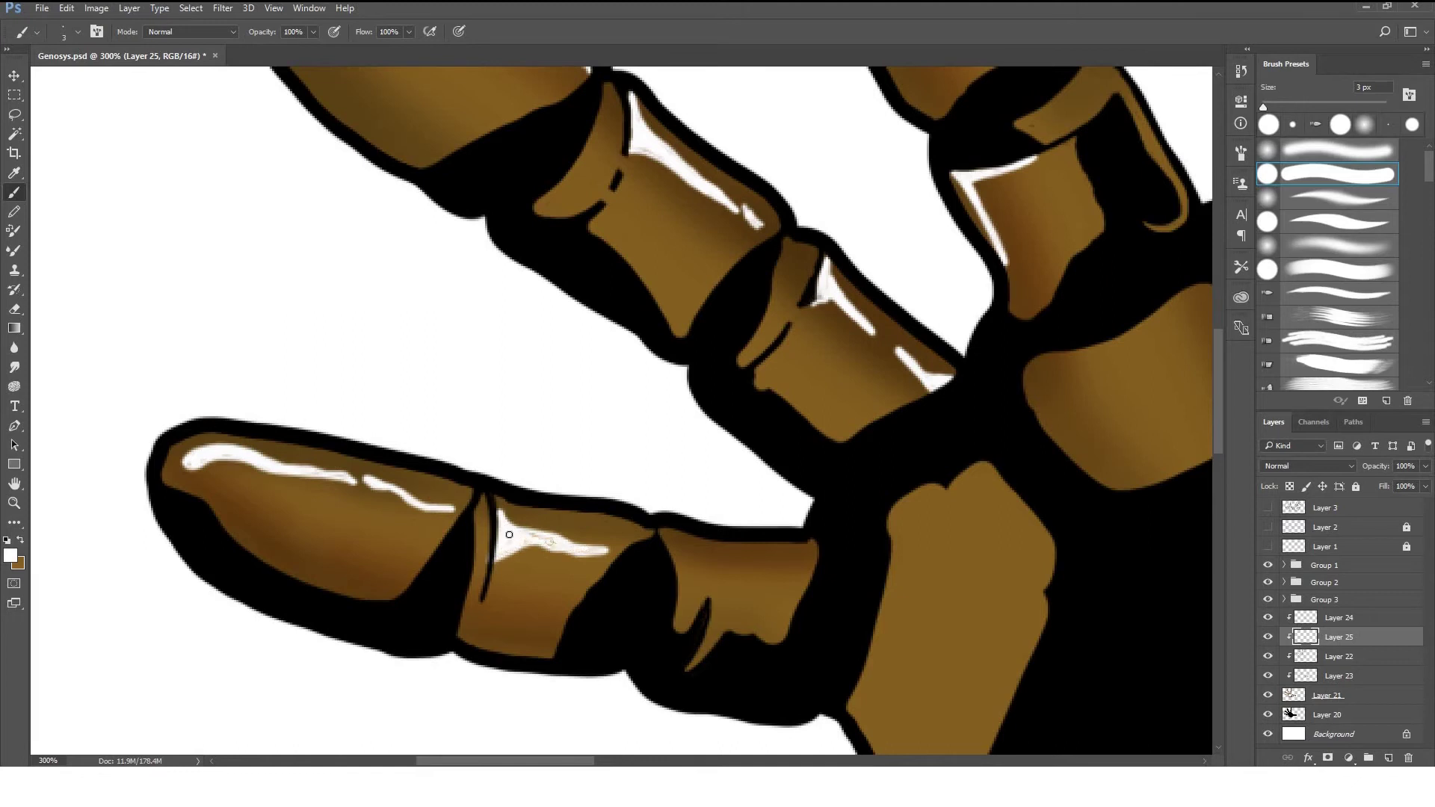
mouse_move(659, 556)
left_mouse_down()
mouse_move(687, 565)
mouse_move(668, 583)
left_mouse_up()
left_click_drag(763, 554, 766, 570)
left_click_drag(776, 554, 801, 574)
key("e")
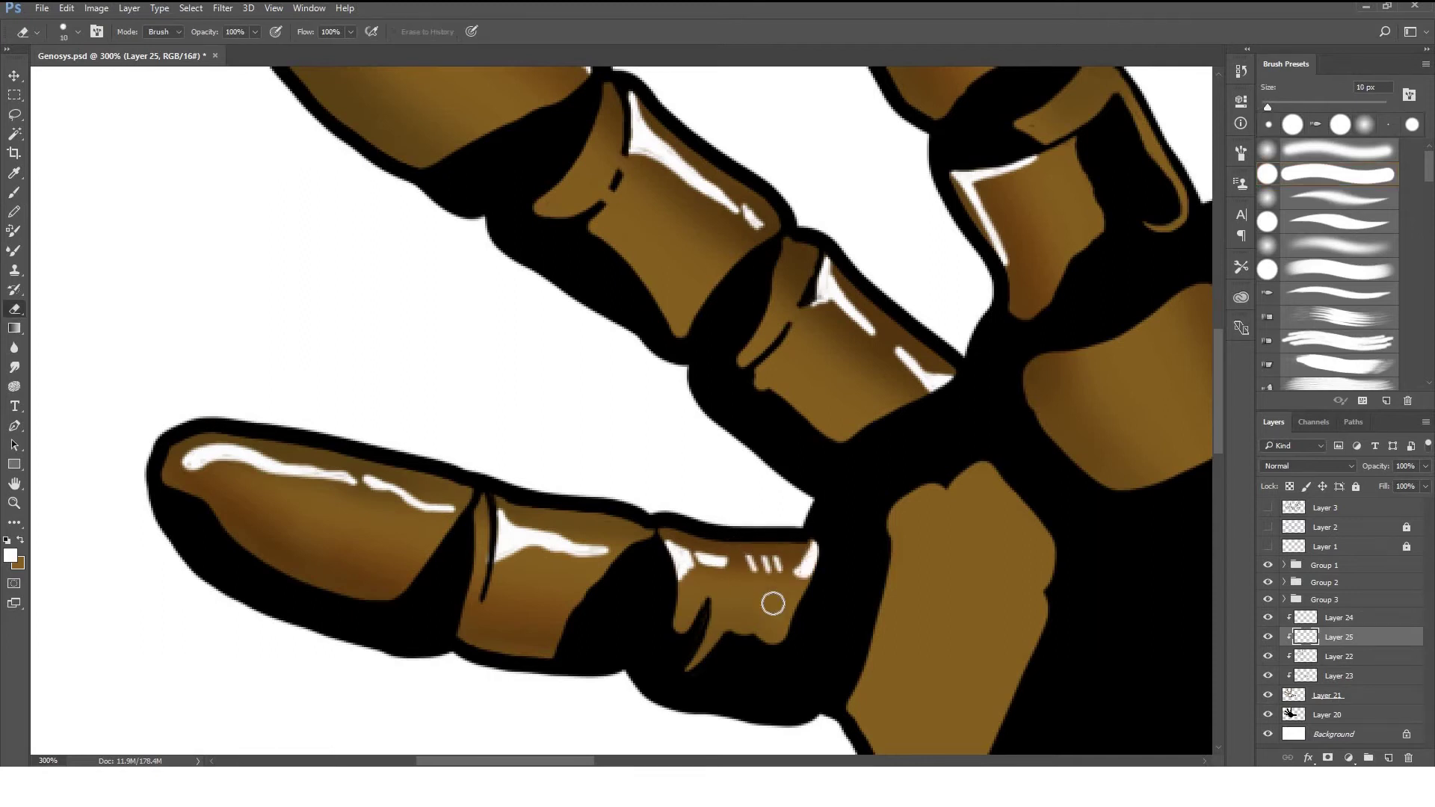
key("ctrl+minus")
key("ctrl+minus")
key("ctrl+minus")
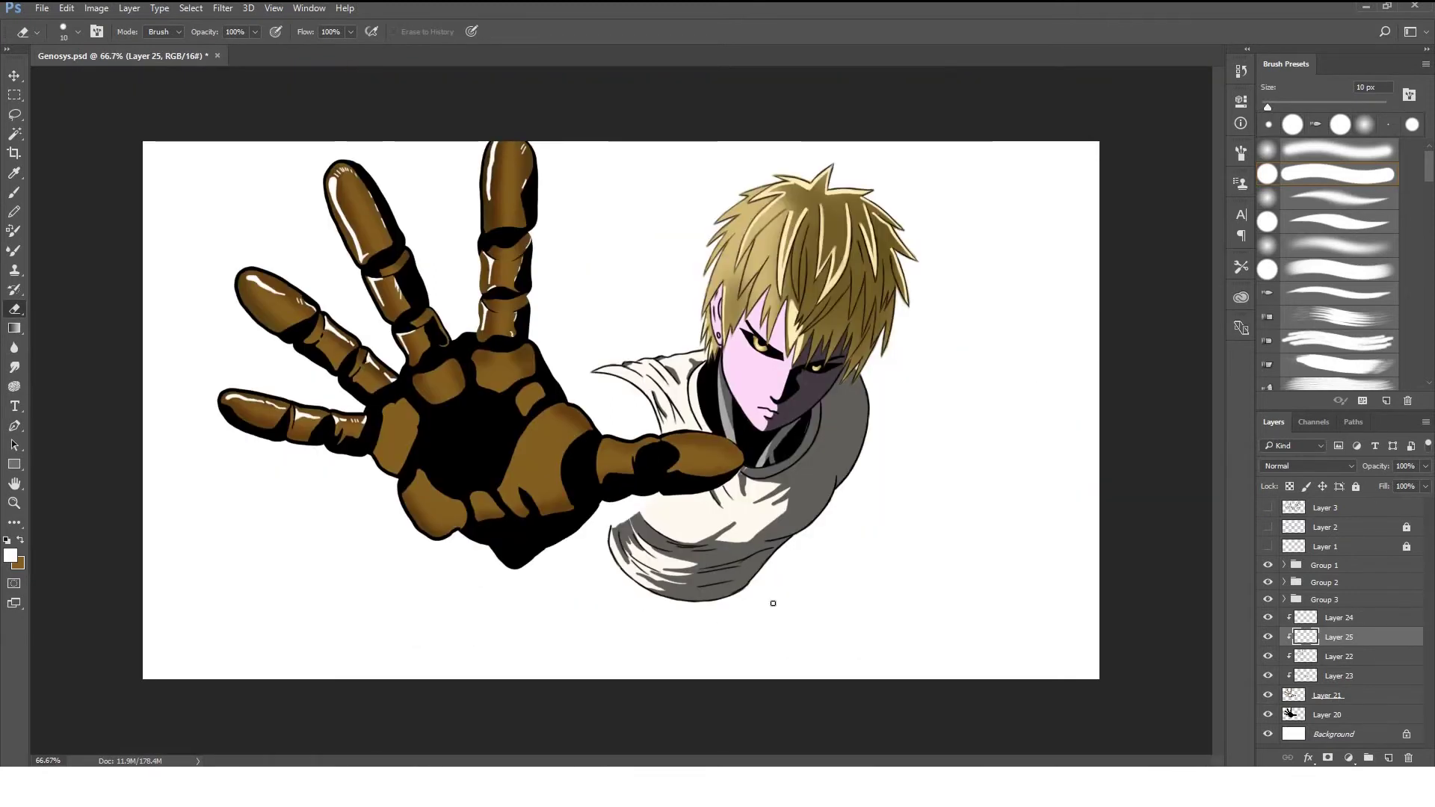
key("ctrl+plus")
key("ctrl+plus")
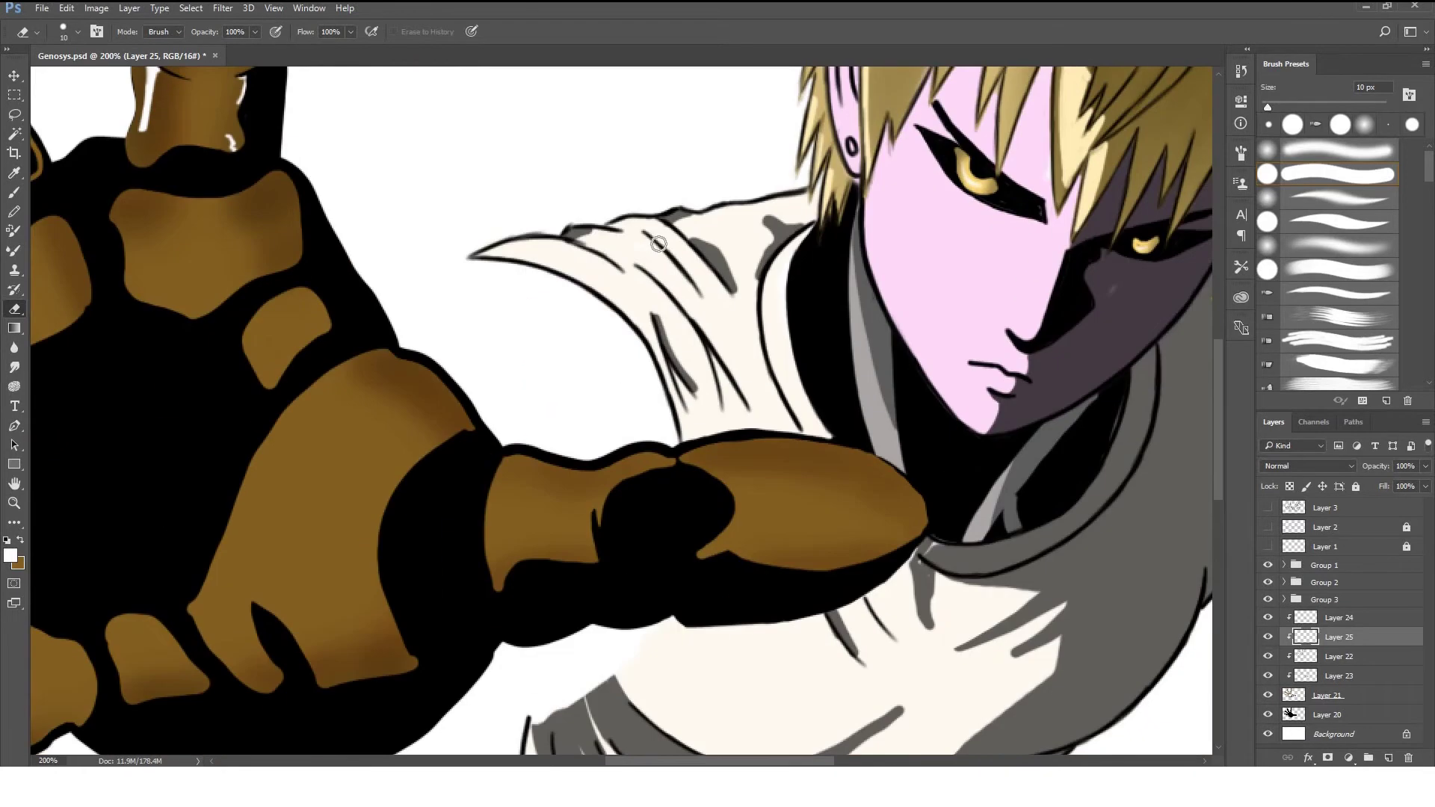
key("ctrl+plus")
Paint diagonal highlights and outline a top highlight on the segment near the face.
key("b")
mouse_move(458, 503)
left_mouse_down()
mouse_move(433, 579)
mouse_move(530, 533)
mouse_move(452, 523)
mouse_move(490, 515)
left_mouse_up()
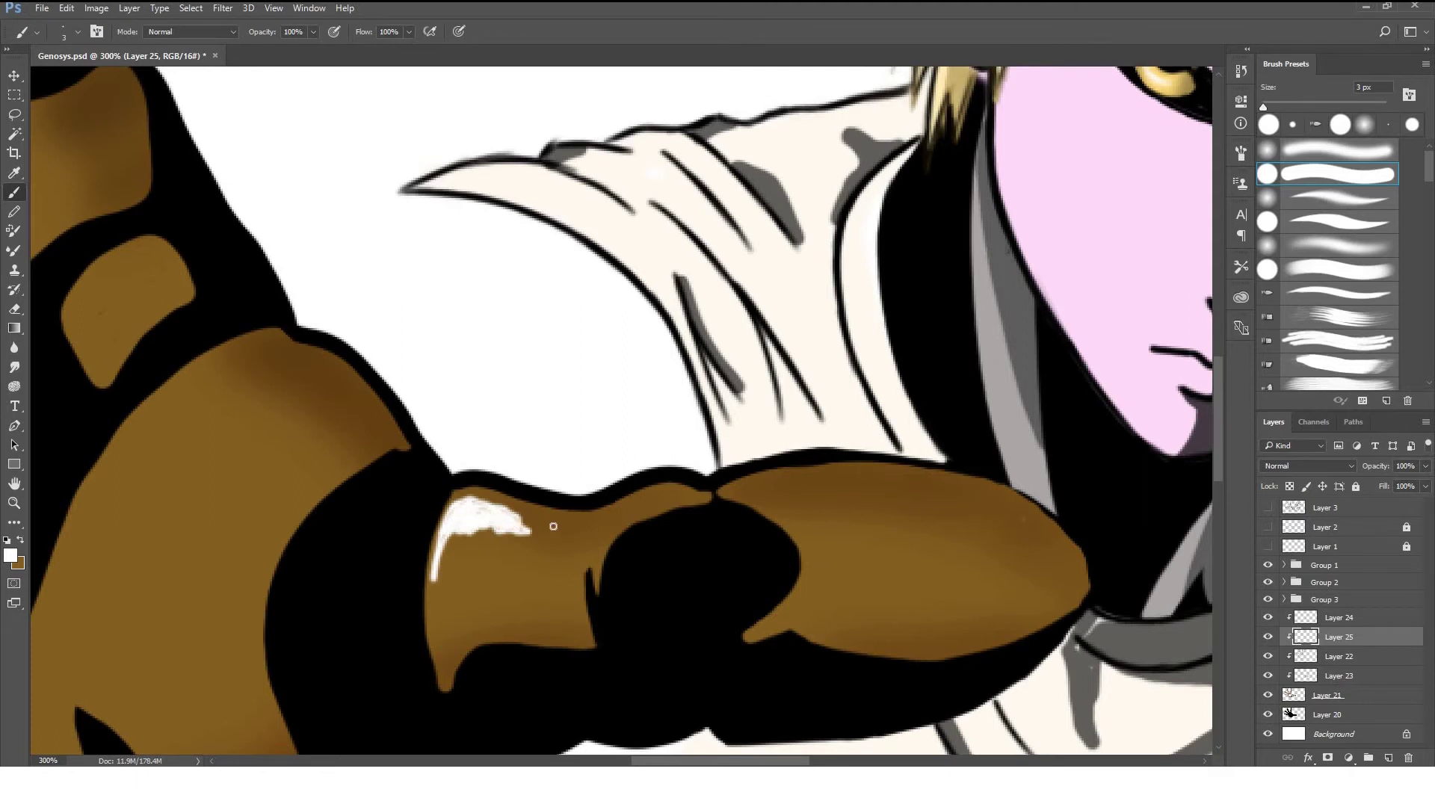
left_click_drag(639, 506, 582, 536)
left_click_drag(700, 449, 724, 468)
left_click_drag(708, 521, 689, 513)
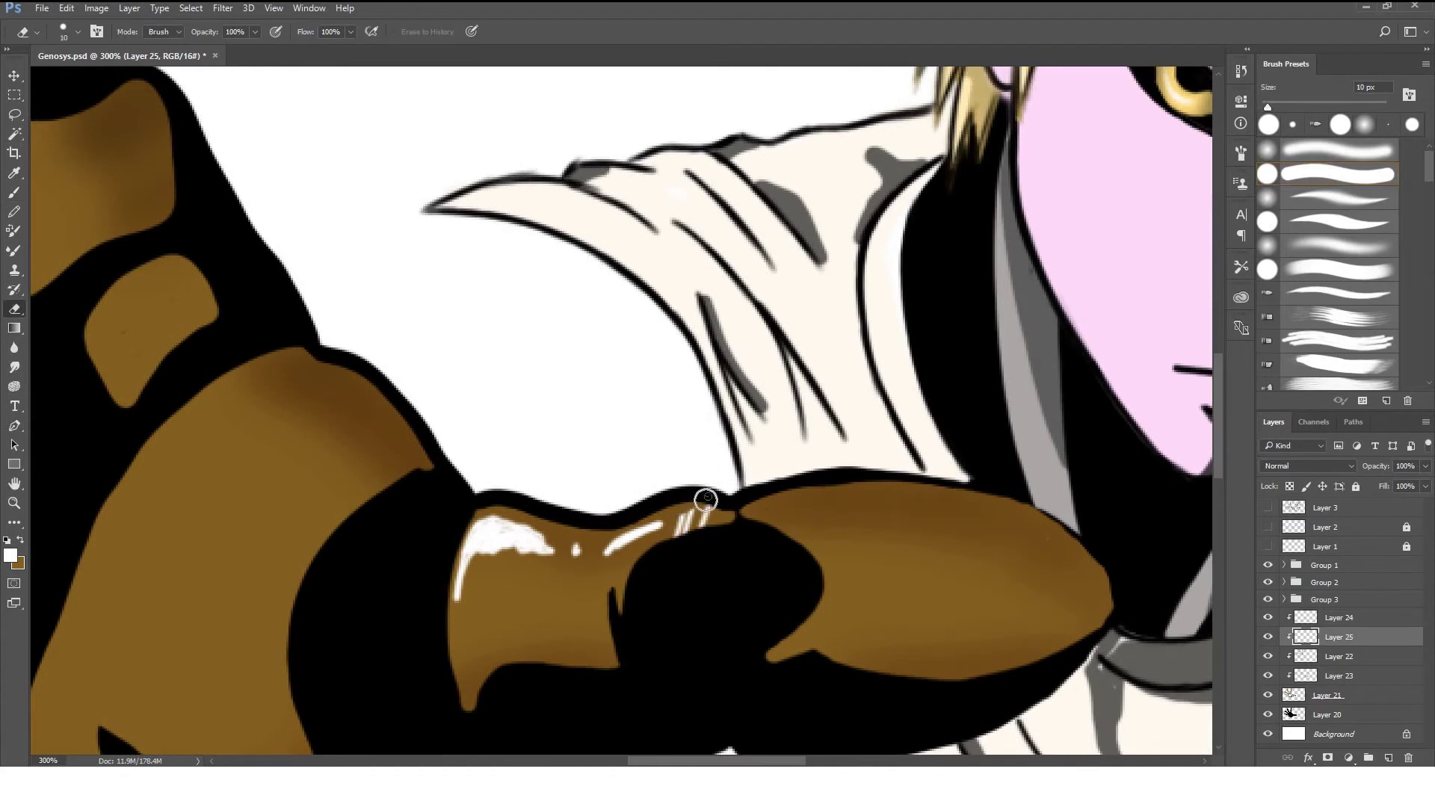
left_click_drag(783, 506, 1064, 540)
mouse_move(781, 508)
left_mouse_down()
mouse_move(1066, 543)
mouse_move(749, 499)
mouse_move(658, 508)
mouse_move(785, 506)
mouse_move(737, 532)
left_mouse_up()
Fill the top highlight solid white, zoom out and save Genosys.psd.
key("ctrl+plus")
key("bracketright")
left_click_drag(942, 516, 895, 513)
key("ctrl+minus")
key("ctrl+minus")
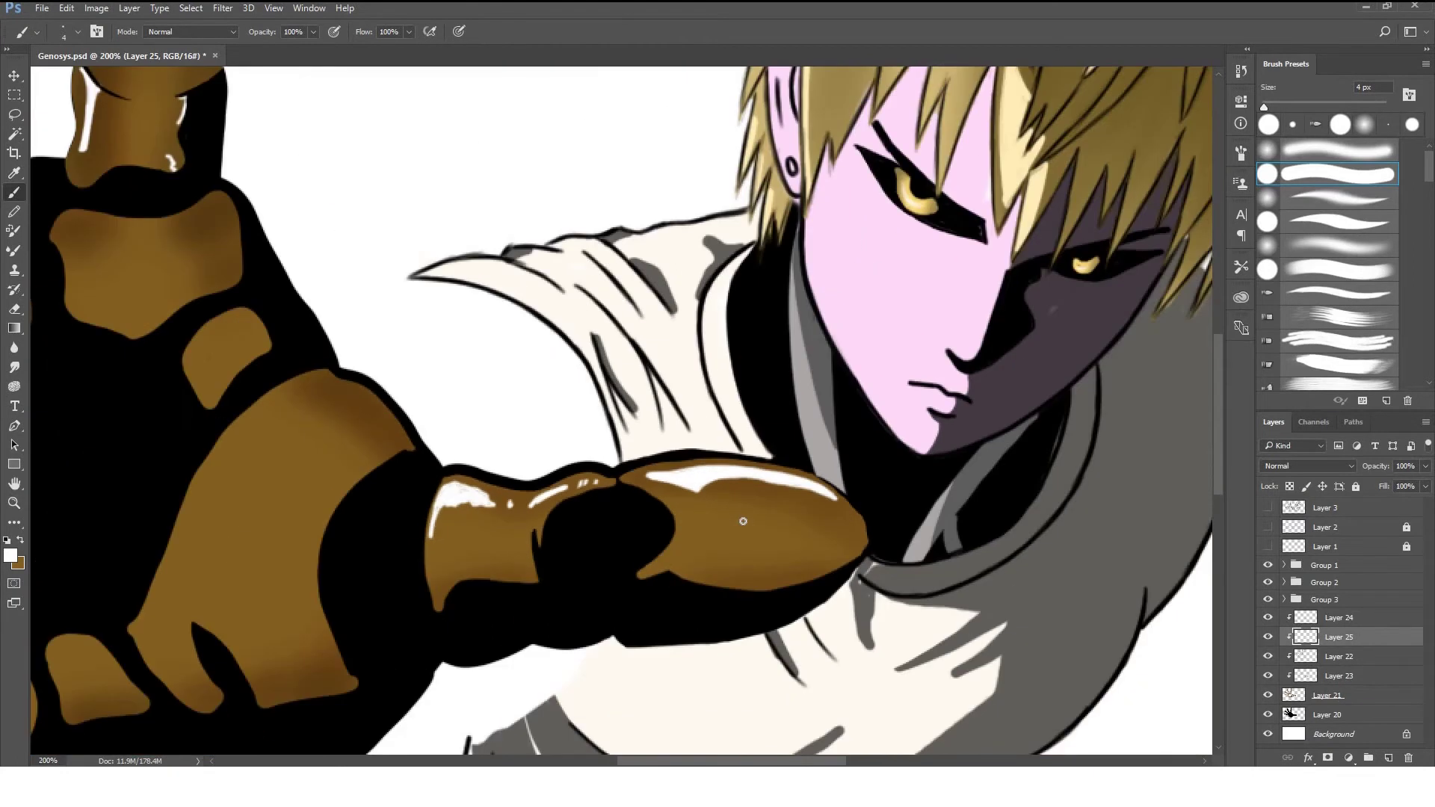
key("ctrl+minus")
key("ctrl+minus")
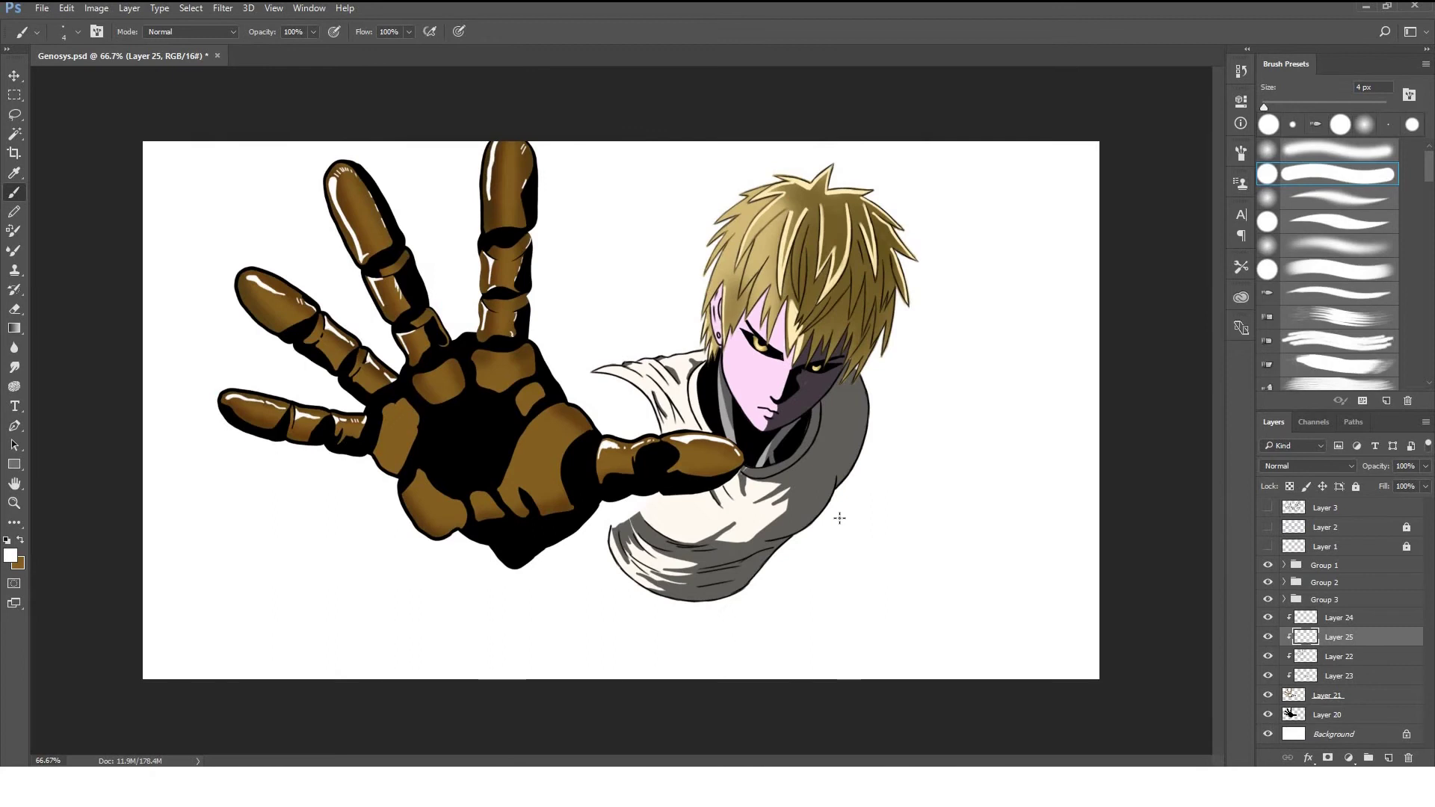
key("ctrl+s")
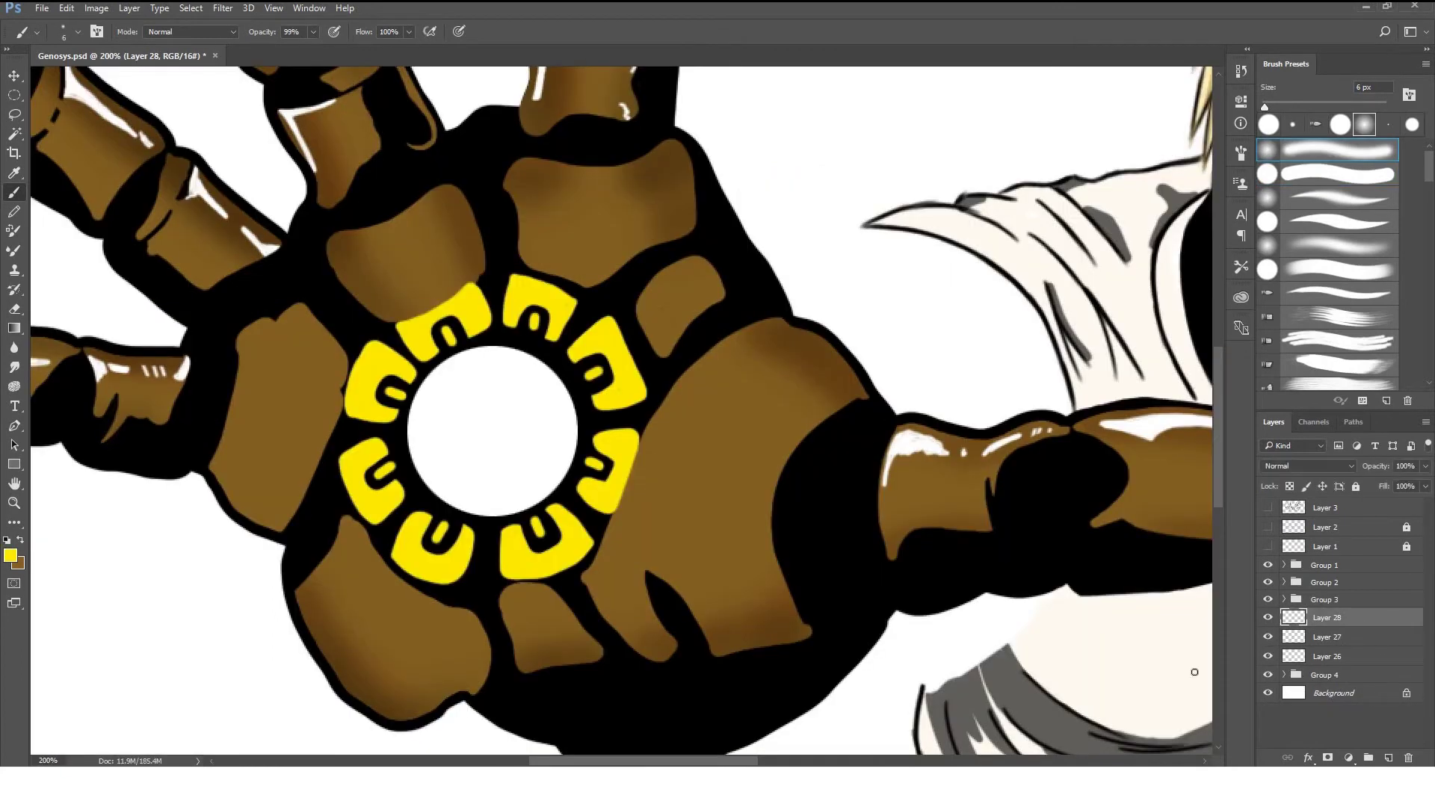
Brush a soft yellow glow at 20% opacity over the palm plates around the ring.
key("bracketright")
key("bracketright")
key("bracketright")
key("9")
key("8")
left_click_drag(389, 252, 449, 243)
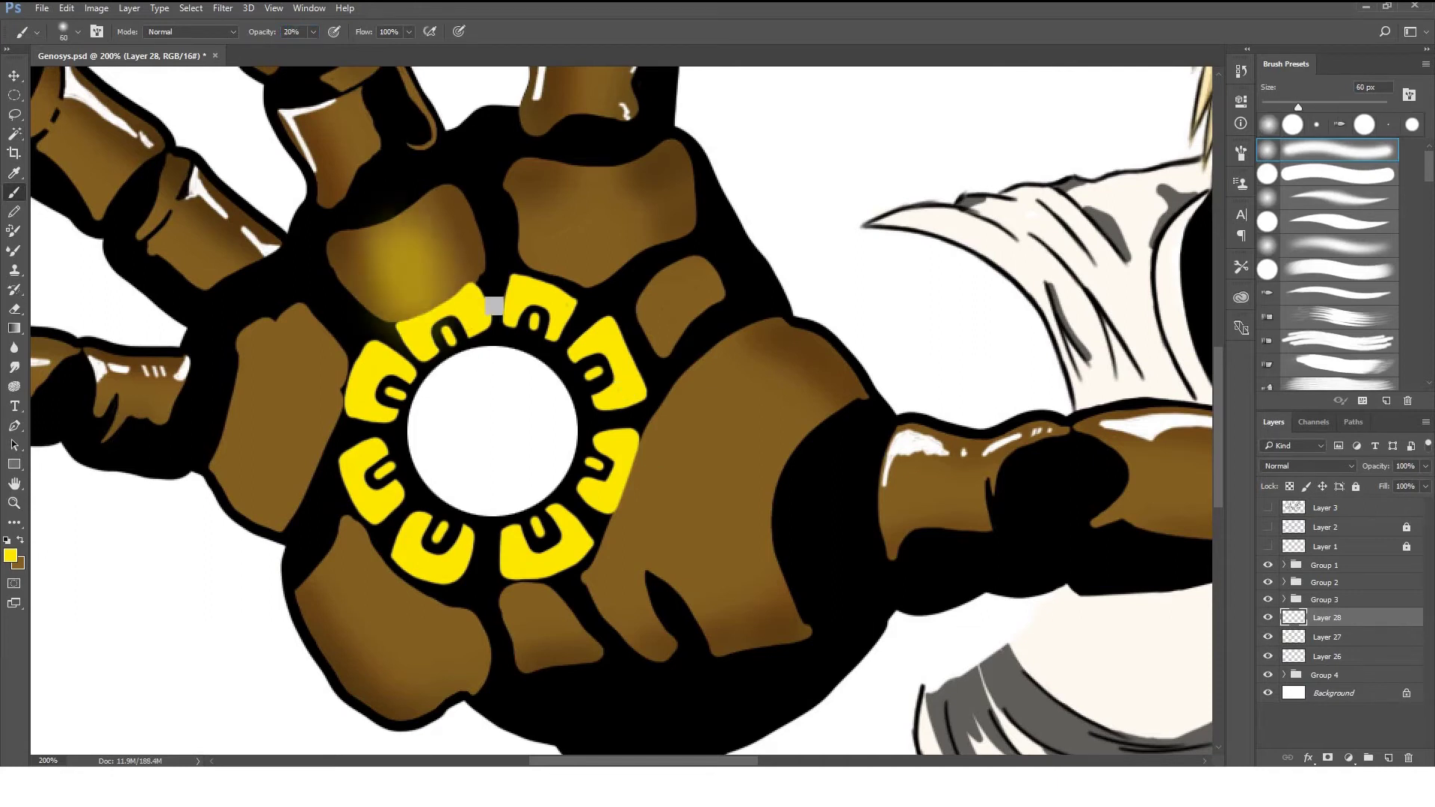
left_click_drag(537, 237, 737, 464)
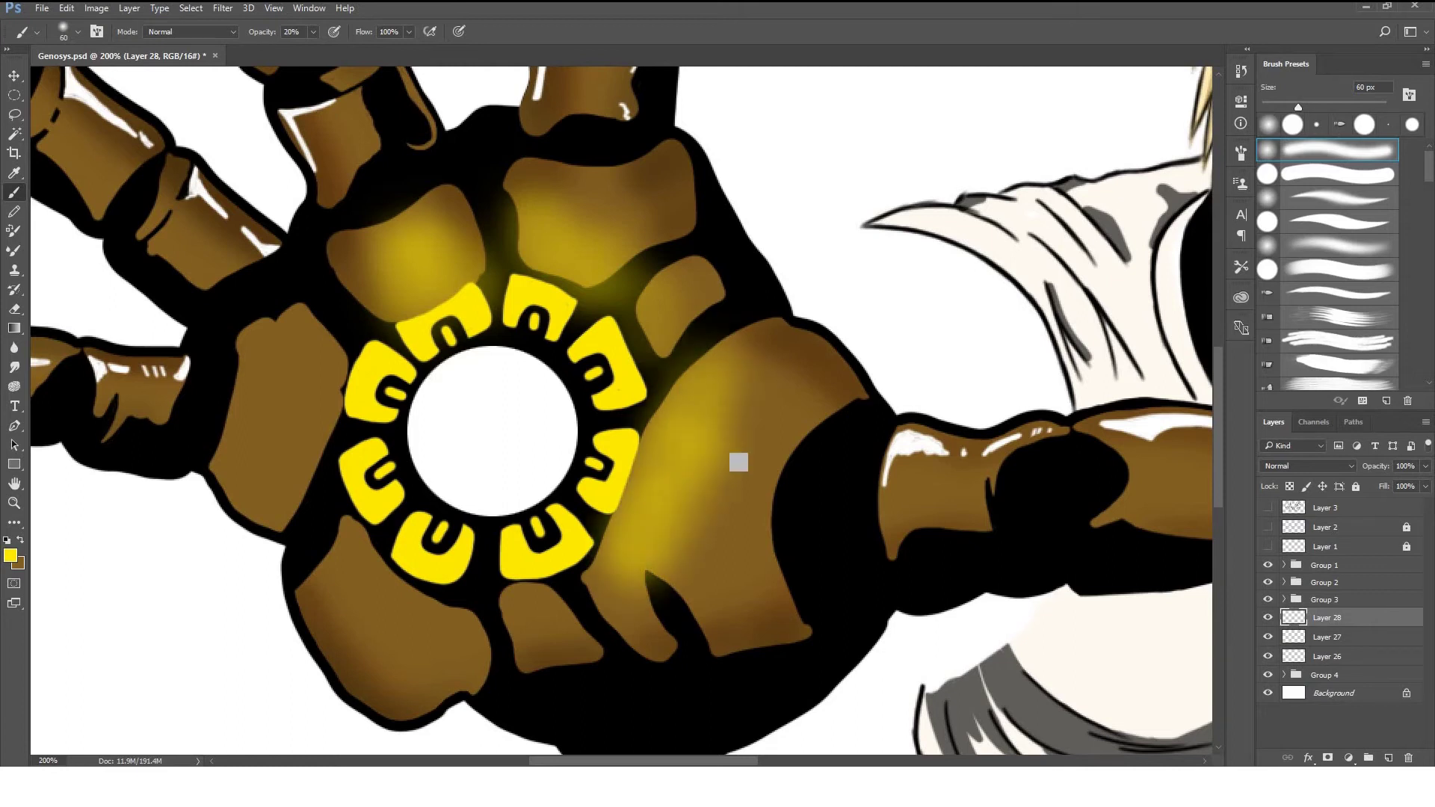
mouse_move(305, 330)
left_mouse_down()
mouse_move(326, 478)
mouse_move(481, 673)
mouse_move(487, 583)
mouse_move(658, 534)
left_mouse_up()
Load the brown plate shapes and erase glow spill over black gaps with a 90 px eraser.
left_click(1285, 675)
key("e")
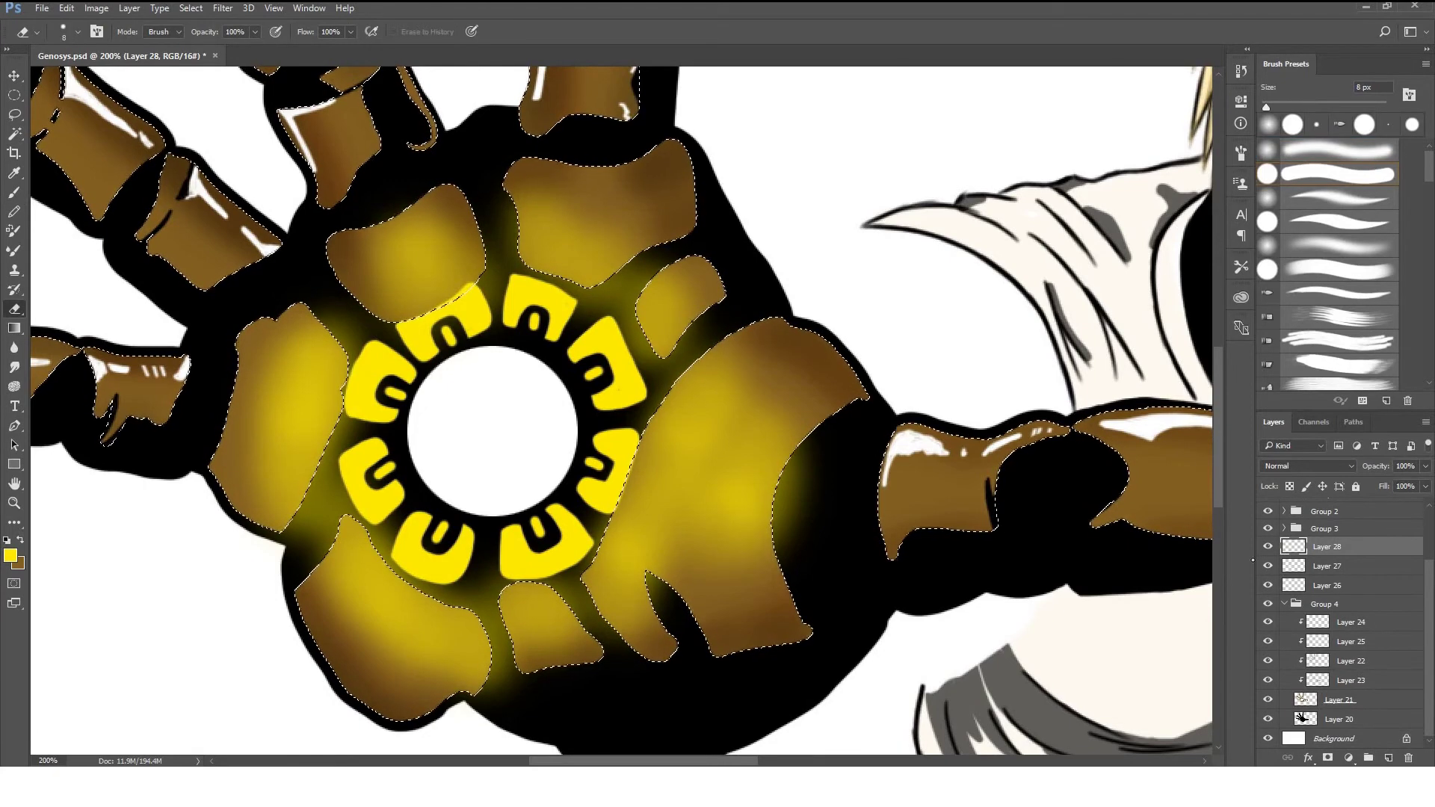
key("bracketright")
key("bracketright")
key("bracketright")
left_click_drag(314, 352, 643, 650)
left_click_drag(478, 329, 673, 194)
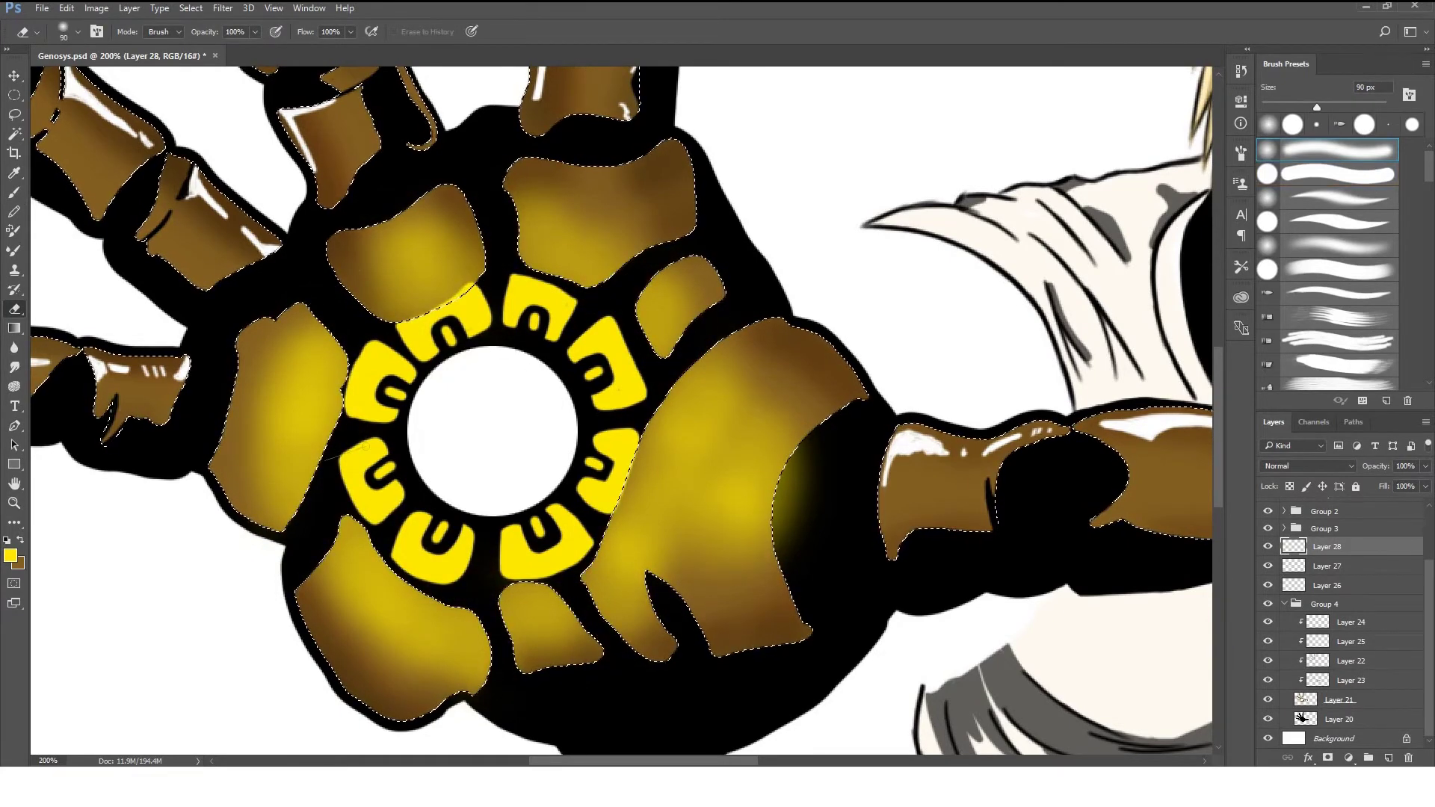
left_click_drag(793, 538, 800, 460)
left_click_drag(523, 269, 636, 142)
left_click(1388, 758, "ctrl")
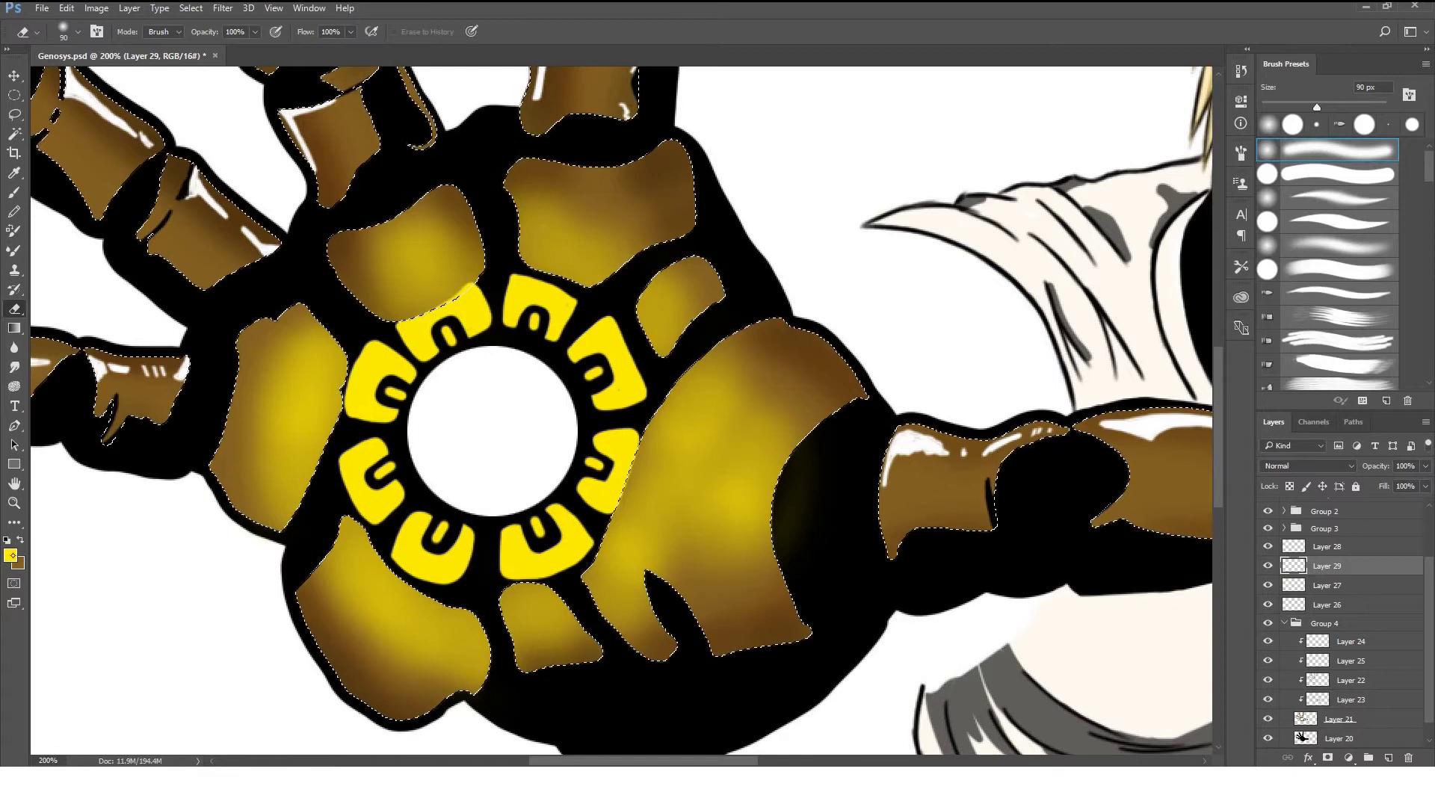
Set the foreground colour to a bright red.
left_click(9, 555)
left_click_drag(449, 194, 474, 233)
left_click_drag(492, 314, 493, 318)
left_click(474, 146)
left_click(616, 128)
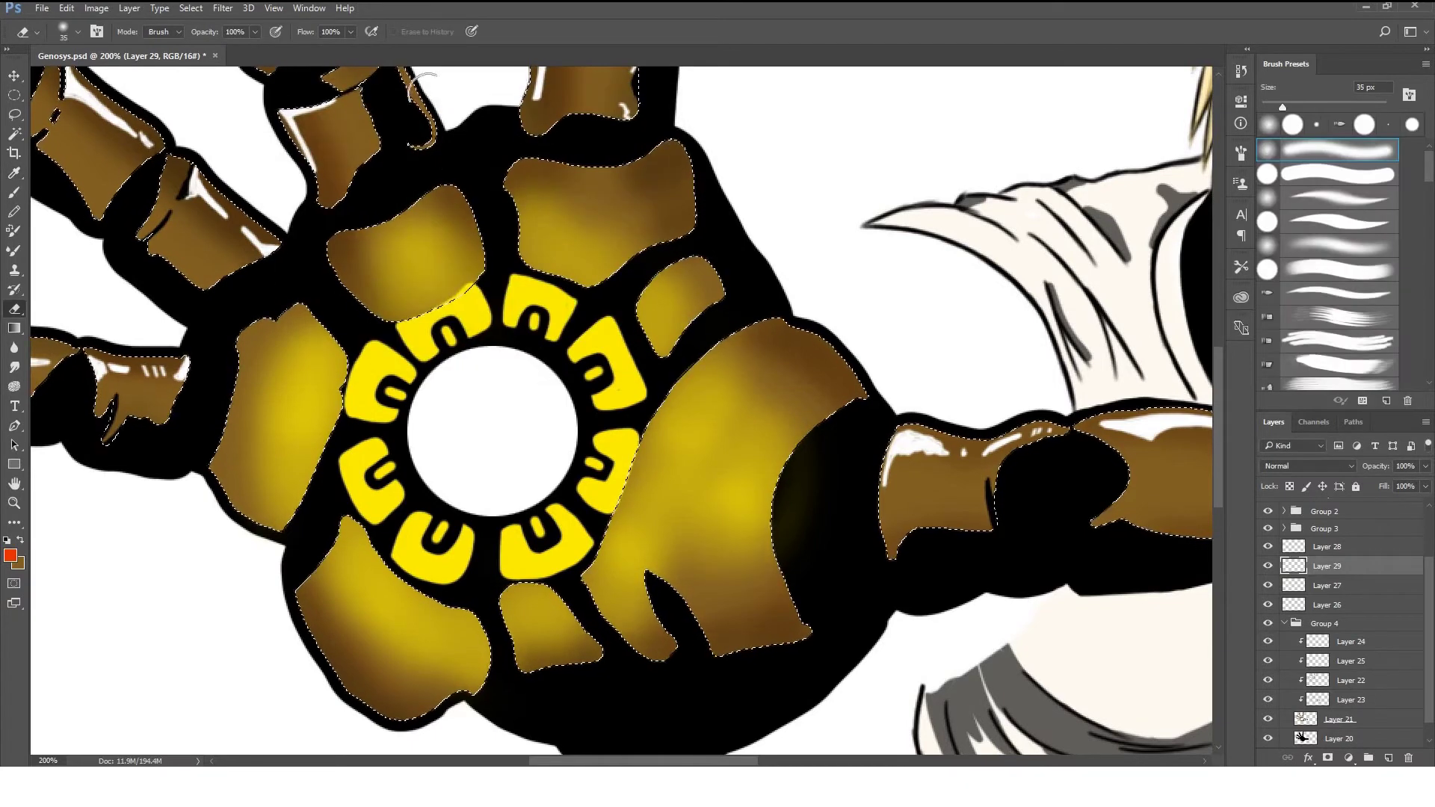
key("space")
Paint a 50 px red glow around the yellow ring on a layer below the plates.
key("b")
key("bracketleft")
left_click_drag(496, 214, 490, 287)
mouse_move(485, 202)
left_mouse_down()
mouse_move(486, 292)
mouse_move(583, 358)
mouse_move(635, 273)
mouse_move(636, 478)
left_mouse_up()
key("ctrl+bracketleft")
key("ctrl+bracketleft")
mouse_move(441, 329)
left_mouse_down()
mouse_move(416, 404)
mouse_move(344, 513)
mouse_move(578, 592)
left_mouse_up()
mouse_move(486, 179)
left_mouse_down()
mouse_move(493, 277)
mouse_move(523, 172)
left_mouse_up()
key("bracketleft")
key("bracketleft")
key("1")
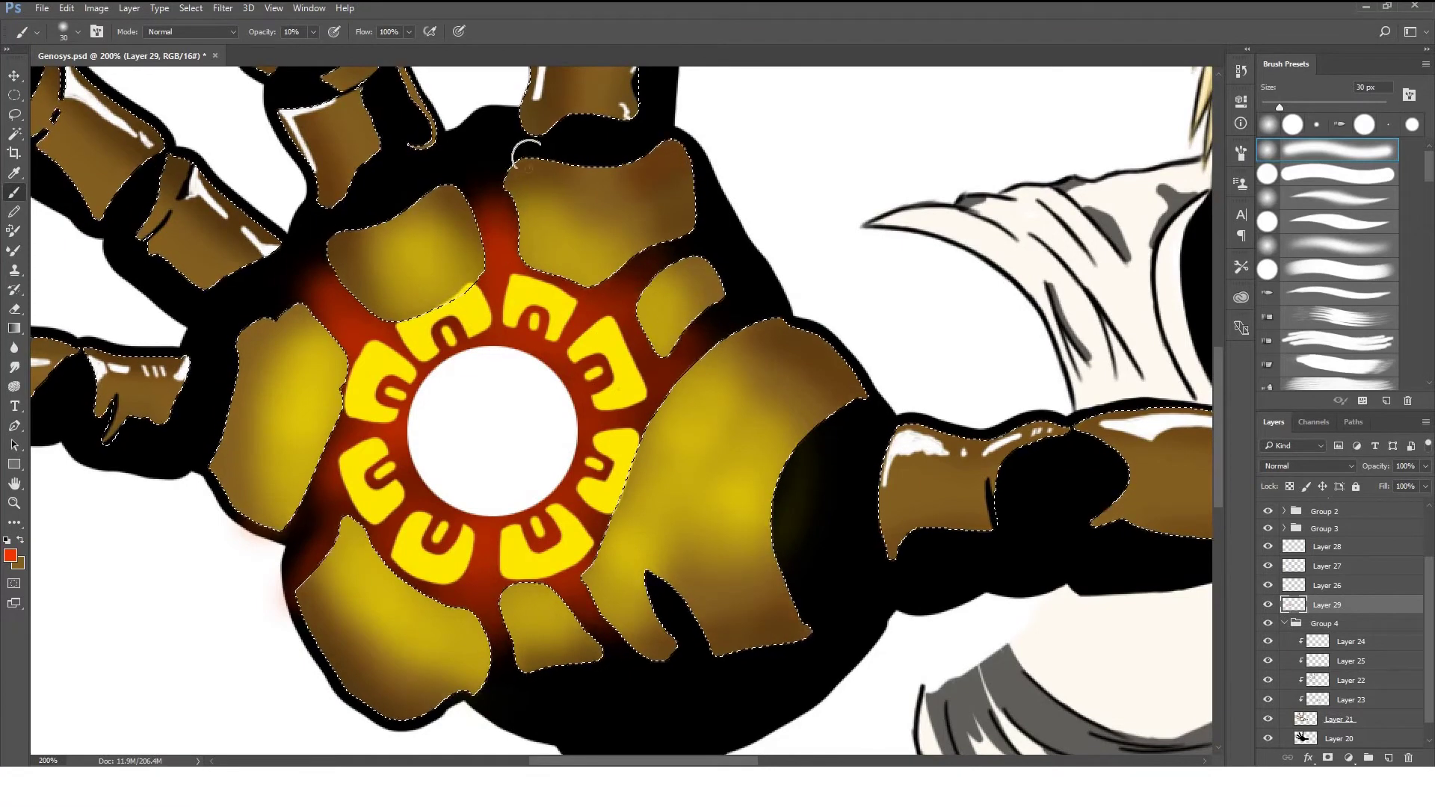
On new Layer 30, shade the left and right palm plates soft orange.
key("ctrl+shift+alt+n")
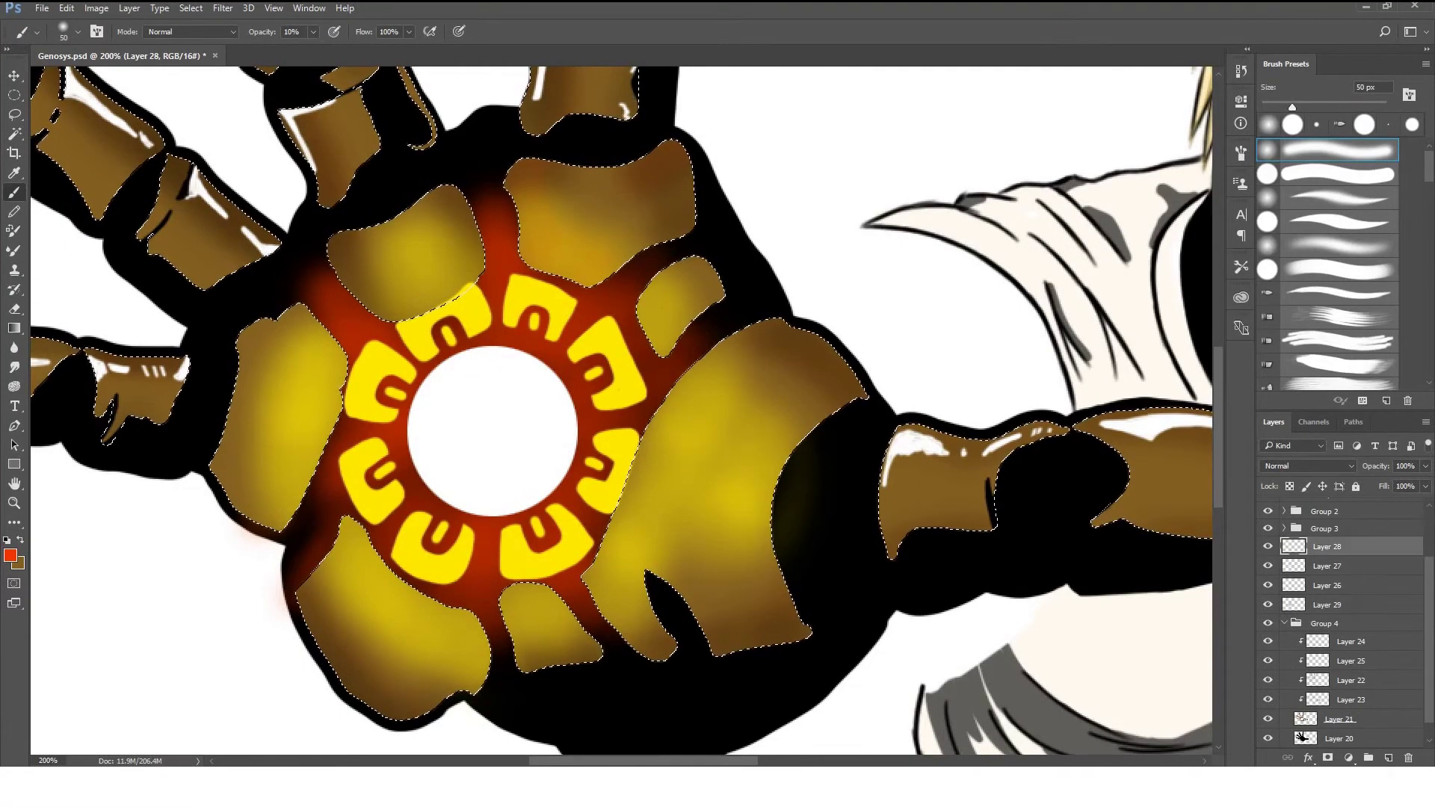
key("bracketright")
key("bracketright")
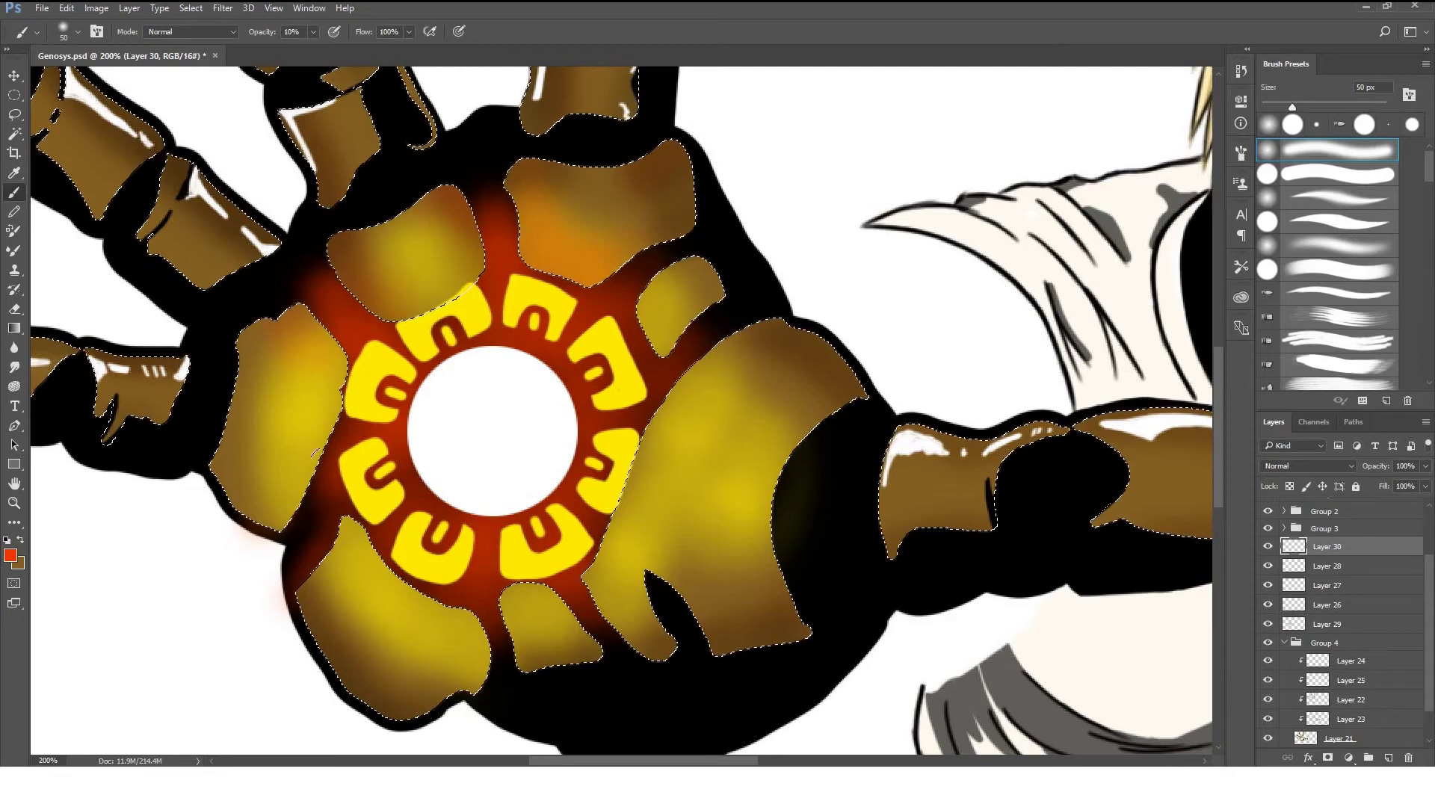
left_click_drag(355, 326, 311, 419)
left_click_drag(692, 695, 833, 288)
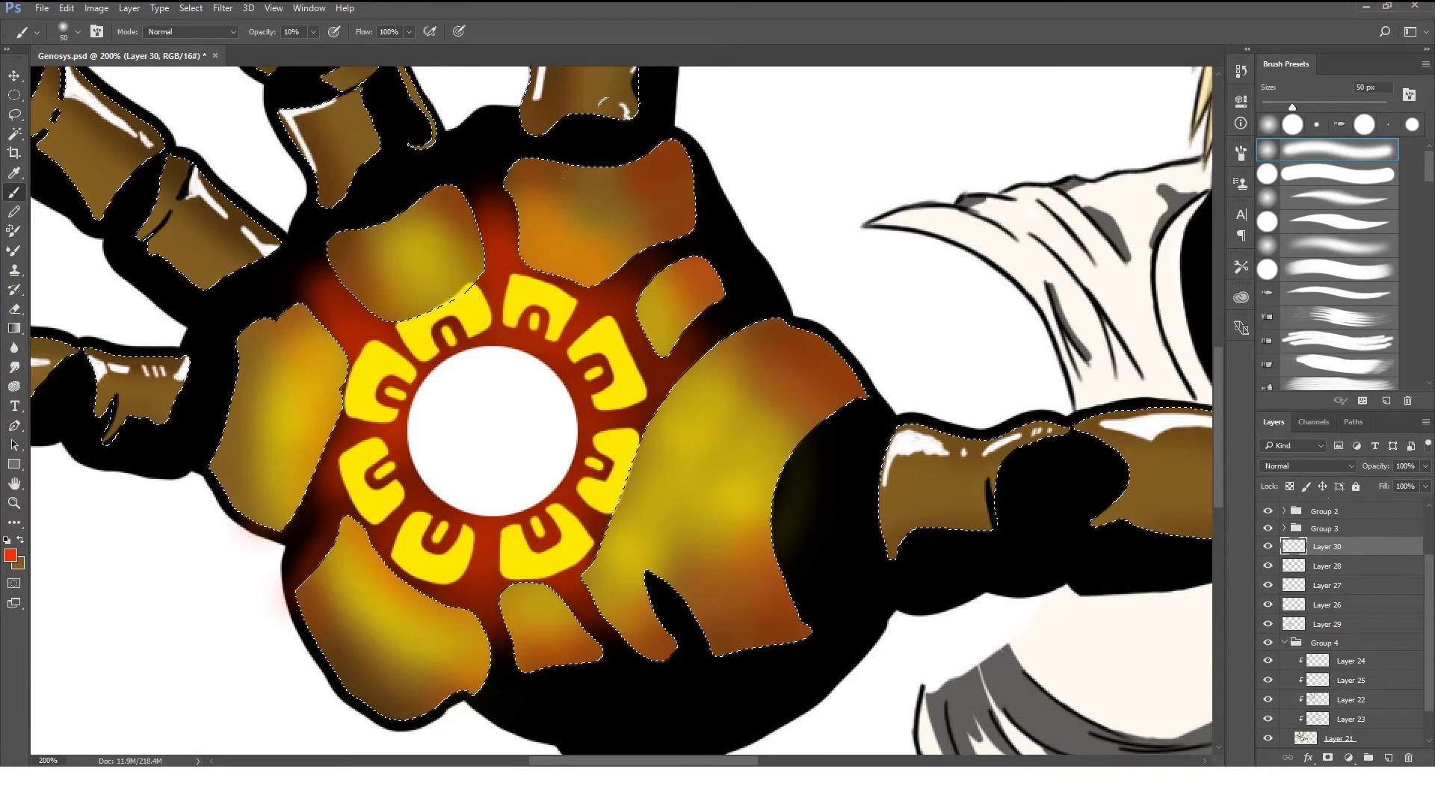
left_click_drag(341, 366, 212, 416)
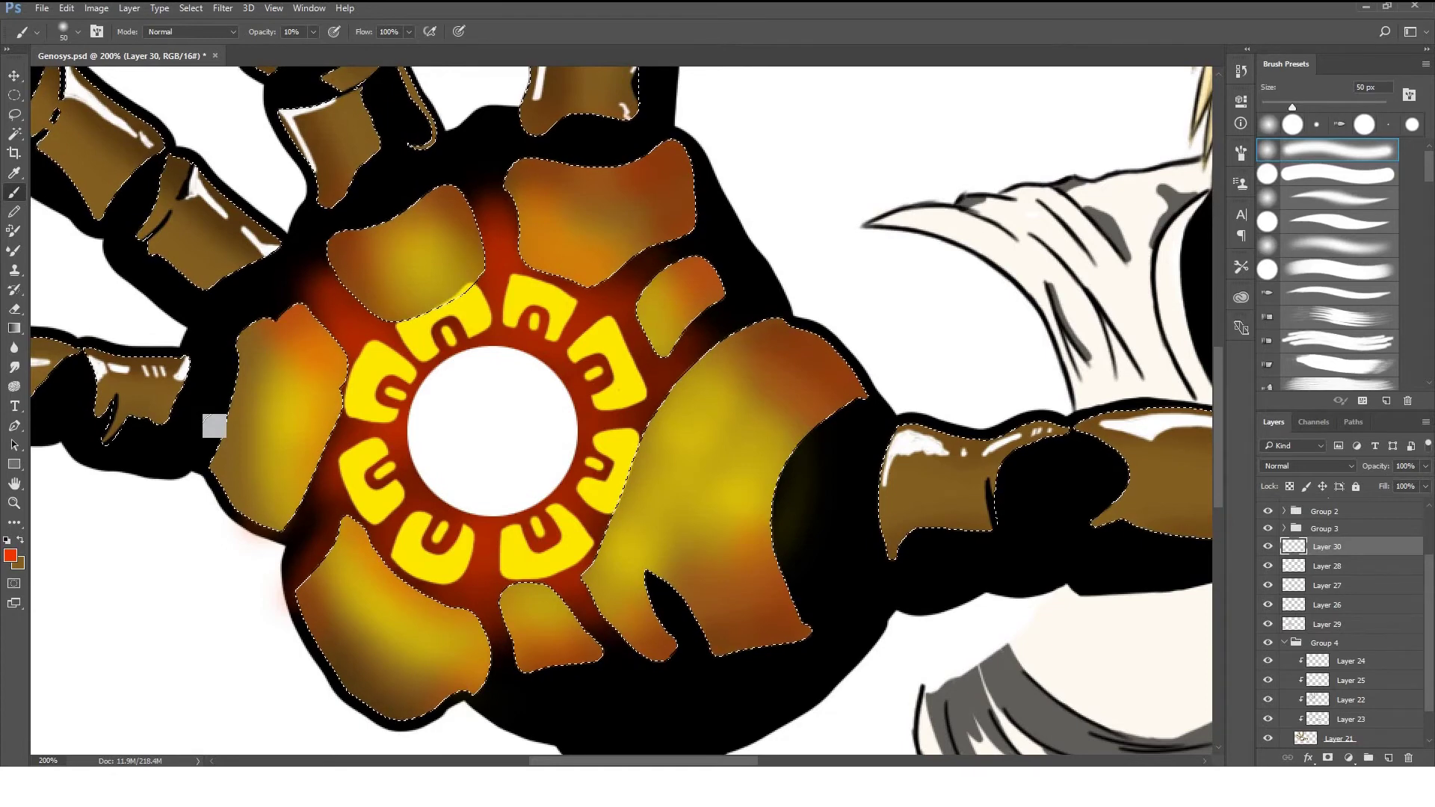
Shade the edges of the ring's yellow plates orange inside the Layer 27 selection.
key("e")
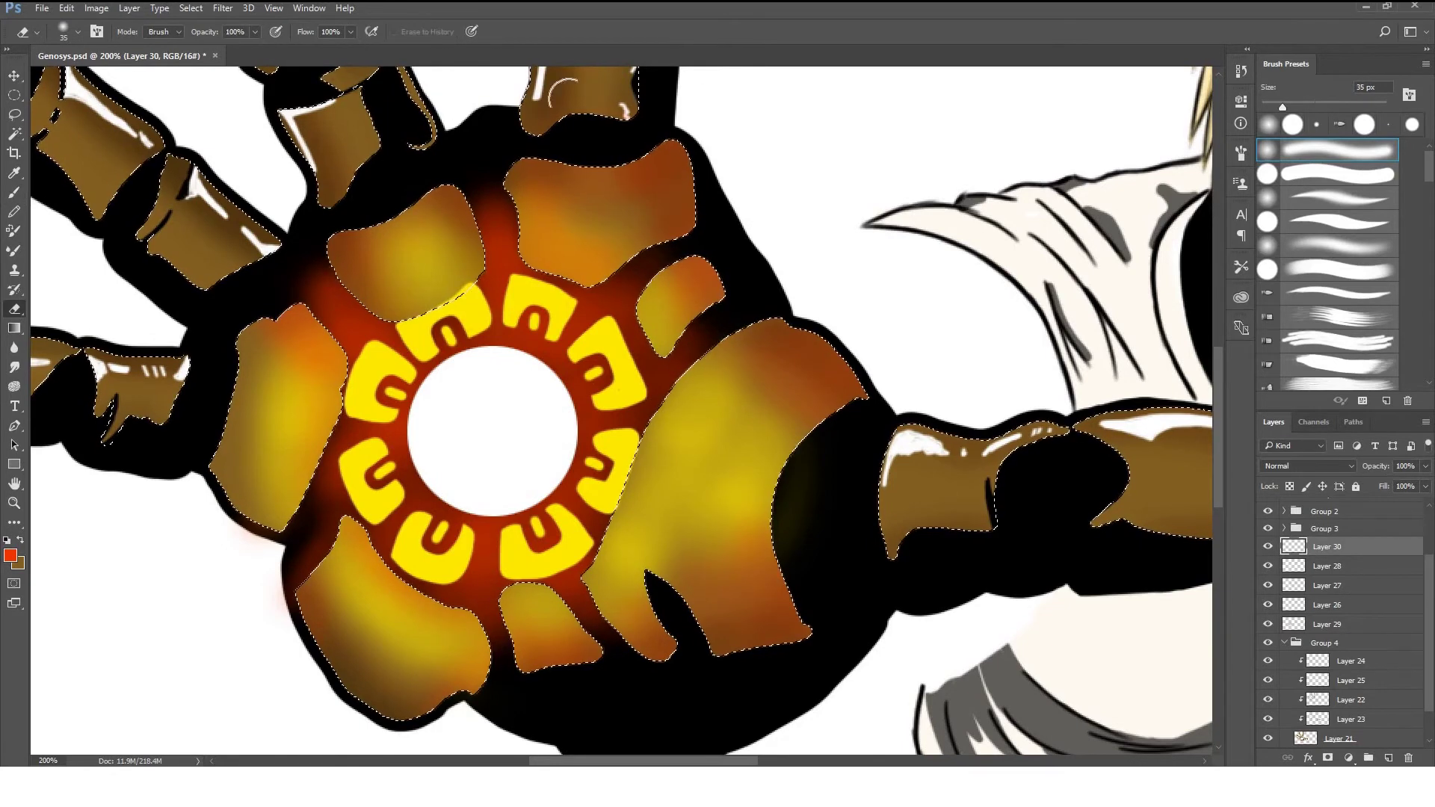
key("ctrl+d")
left_click(1298, 593)
left_click(1298, 593, "ctrl")
key("b")
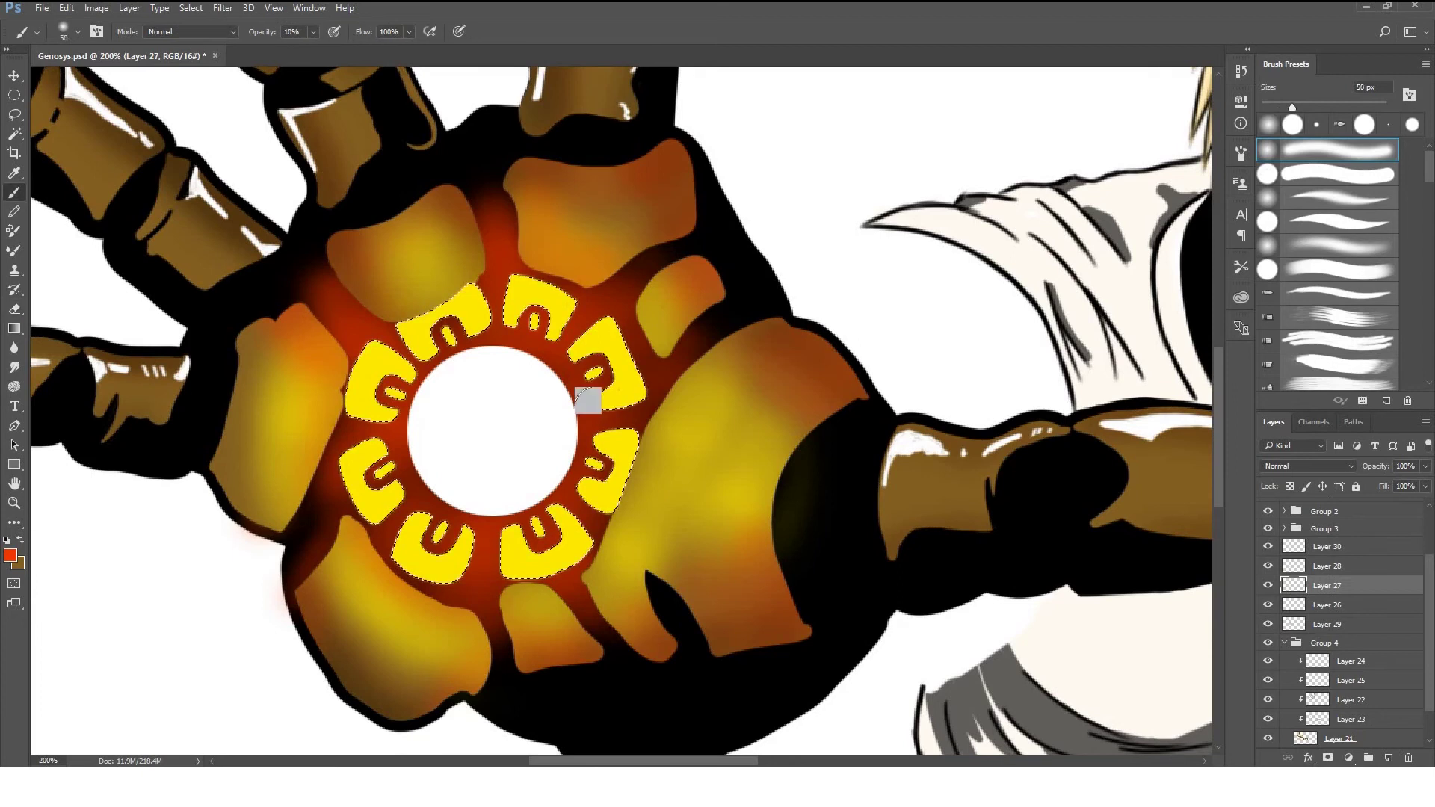
key("ctrl+plus")
left_click_drag(610, 280, 649, 392)
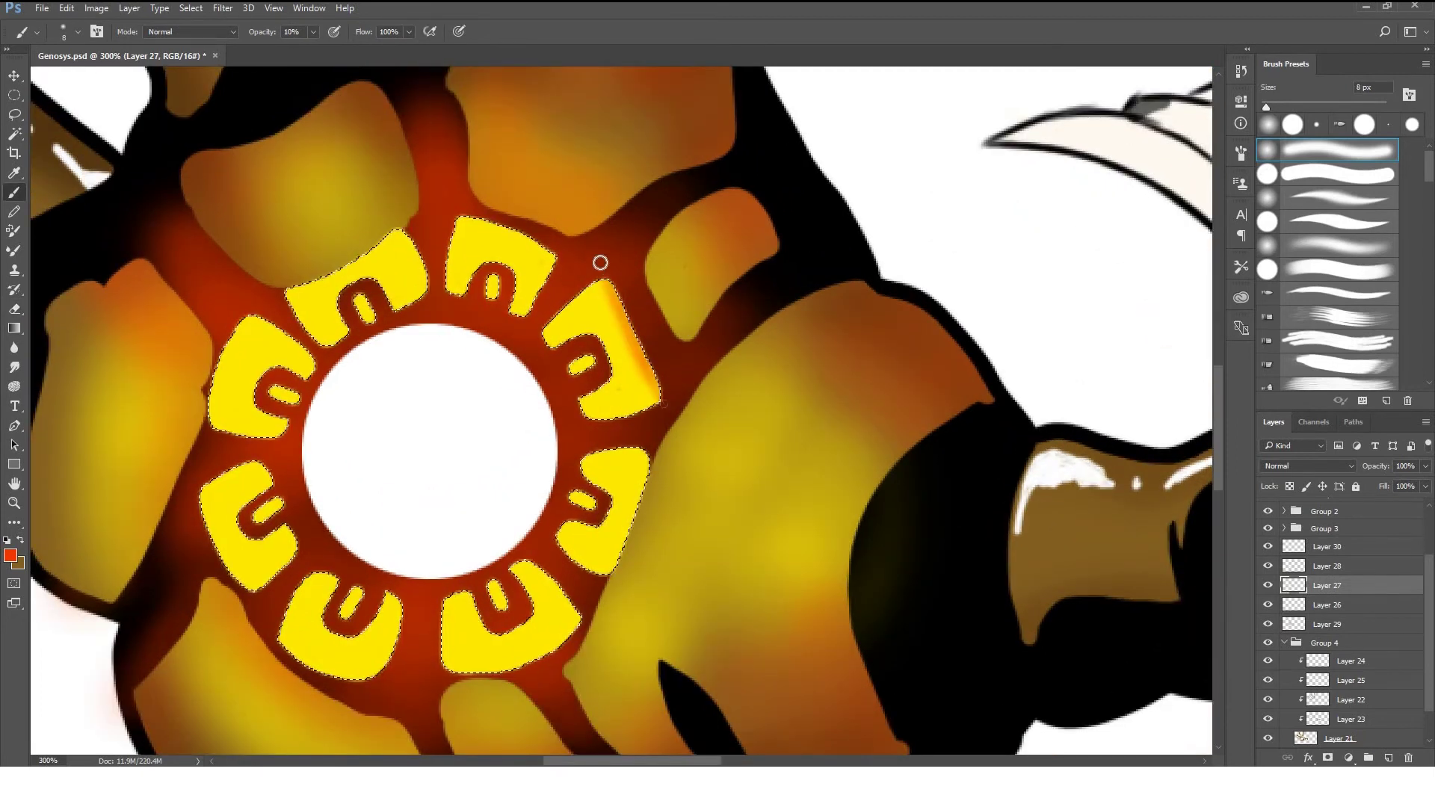
key("bracketright")
left_click_drag(643, 458, 613, 572)
left_click_drag(580, 620, 528, 661)
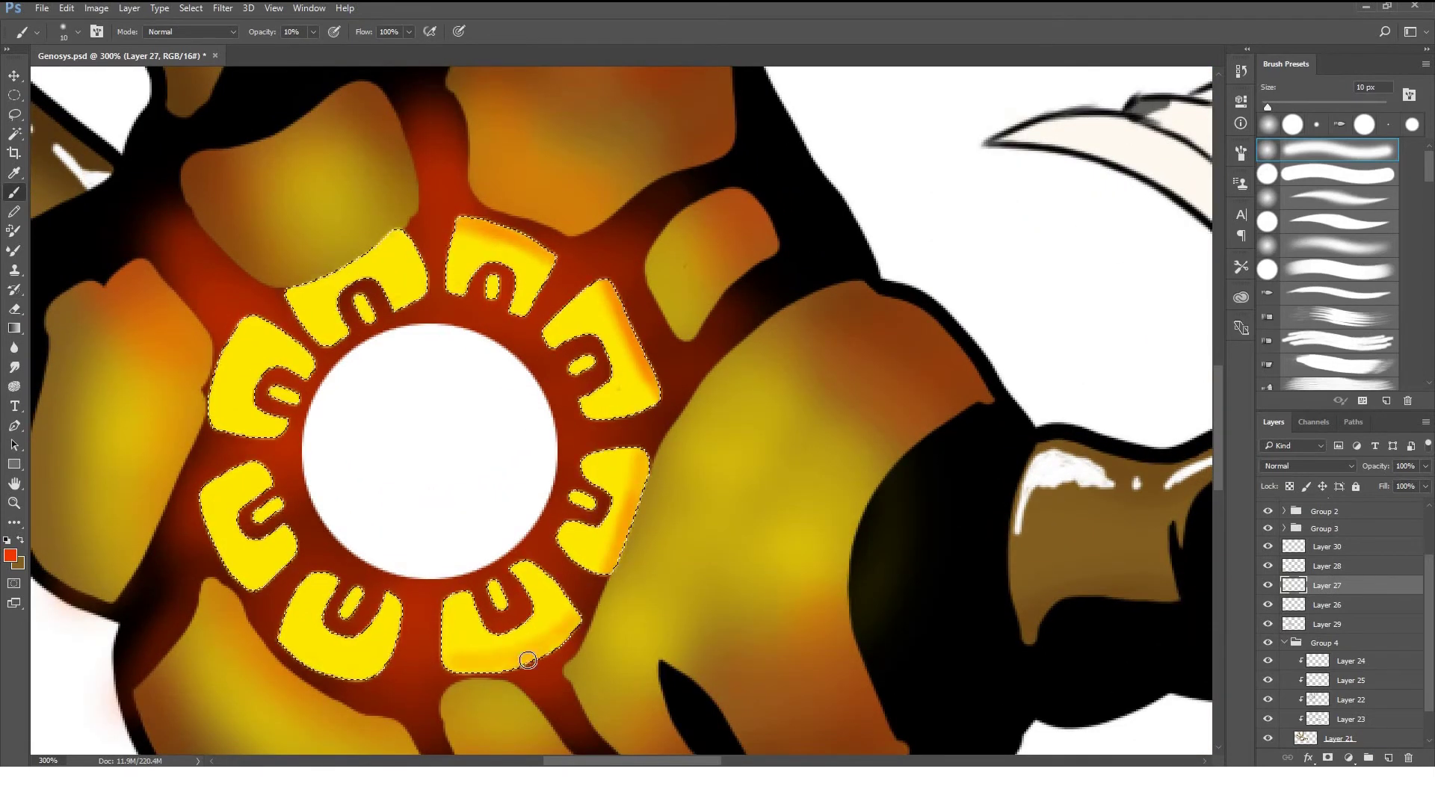
left_click_drag(203, 471, 408, 208)
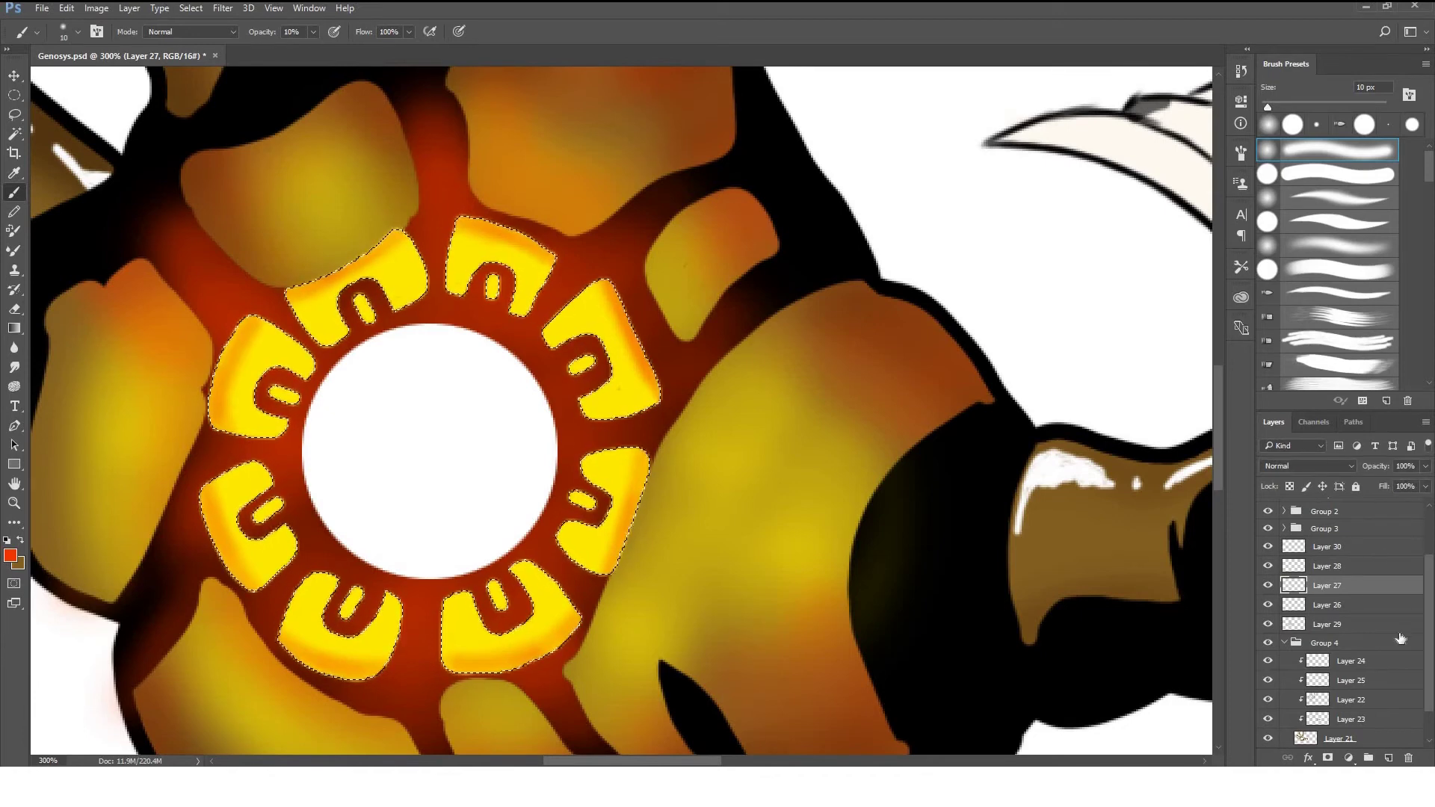
Dab full-opacity white highlights on the ring plates on a new layer above Layer 30.
left_click(1328, 546)
left_click(442, 442, "alt")
left_click(1384, 759)
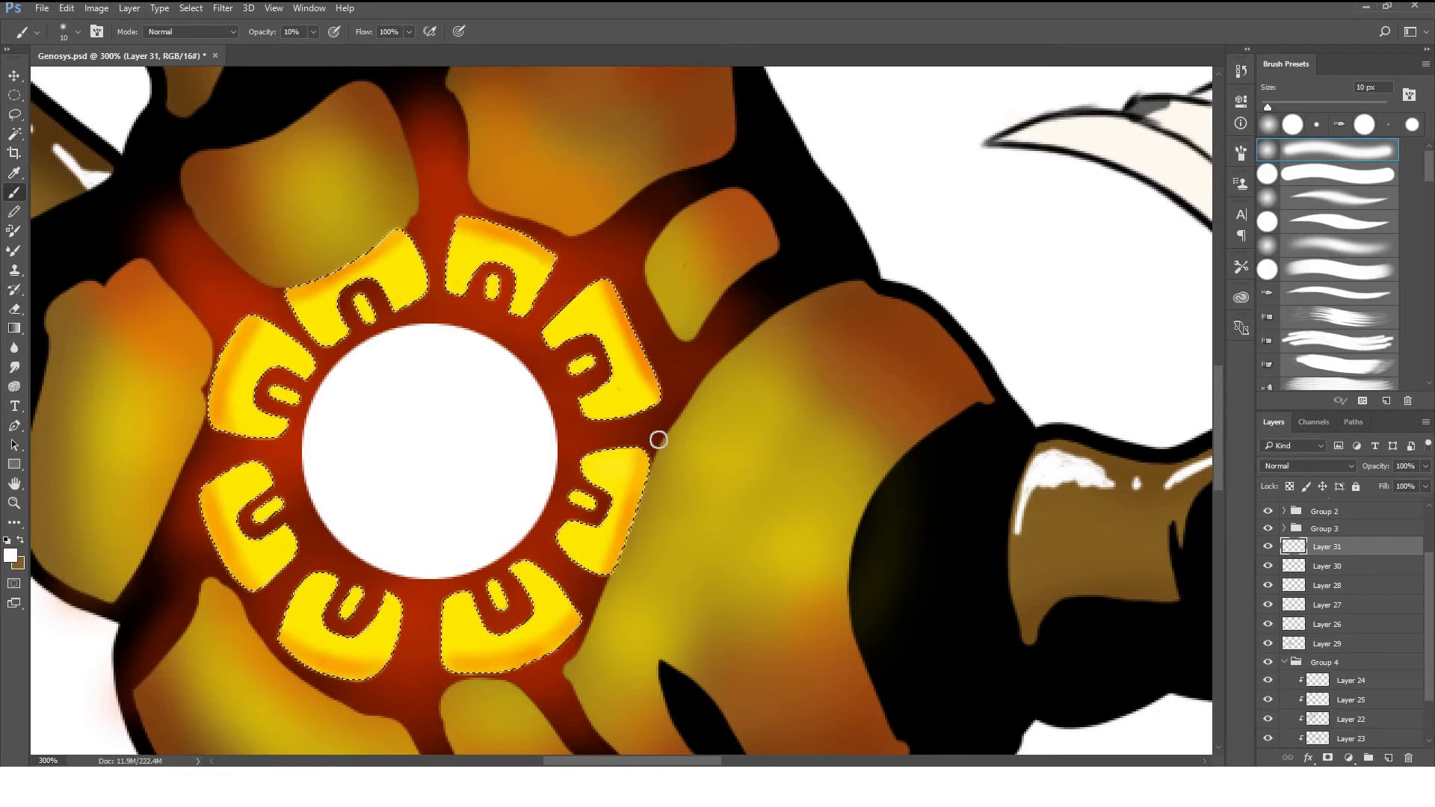
key("0")
left_click(613, 469)
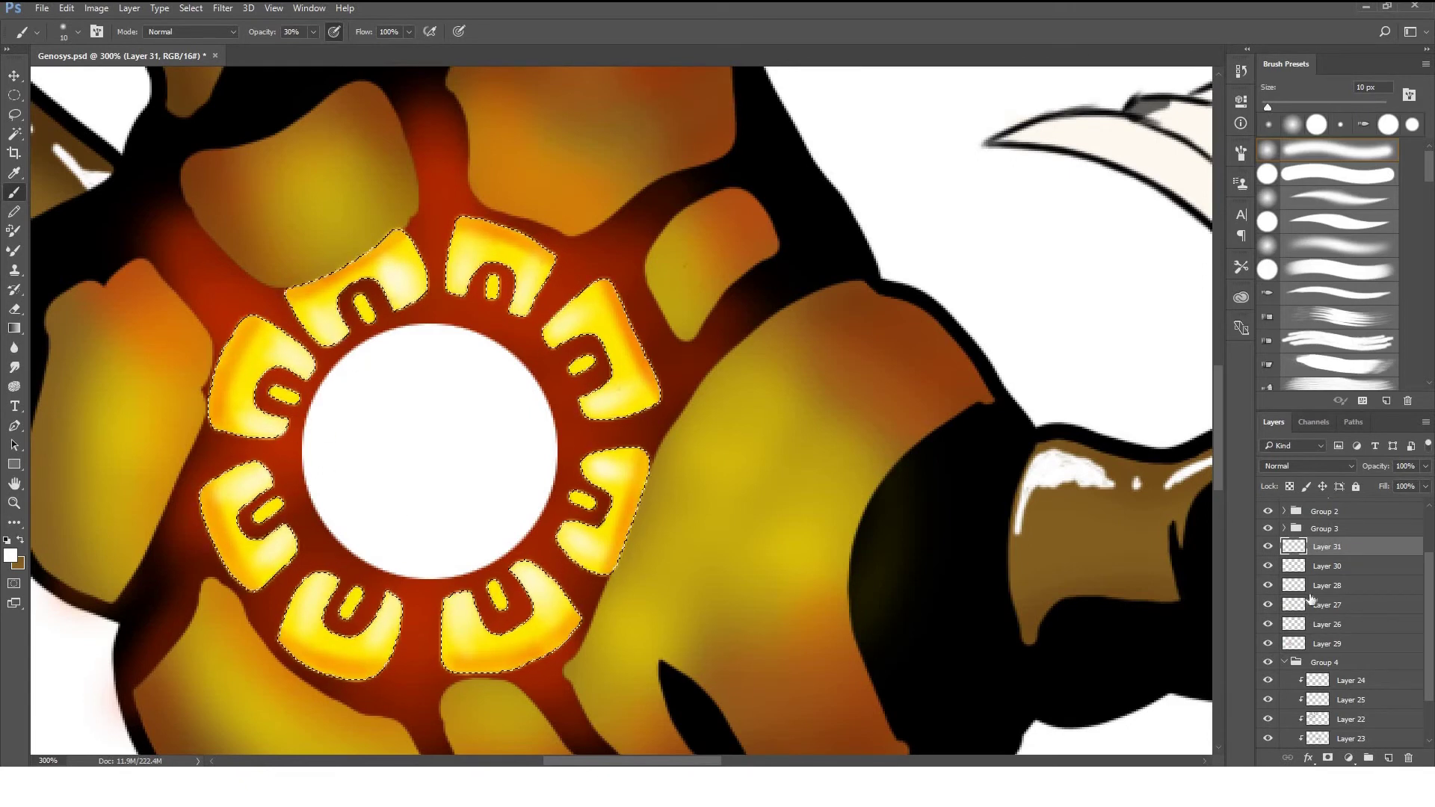
Paint a dark red shadow around the white circle and ring edges on a new 20% layer.
left_click(1279, 645)
key("bracketright")
key("bracketright")
key("7")
key("9")
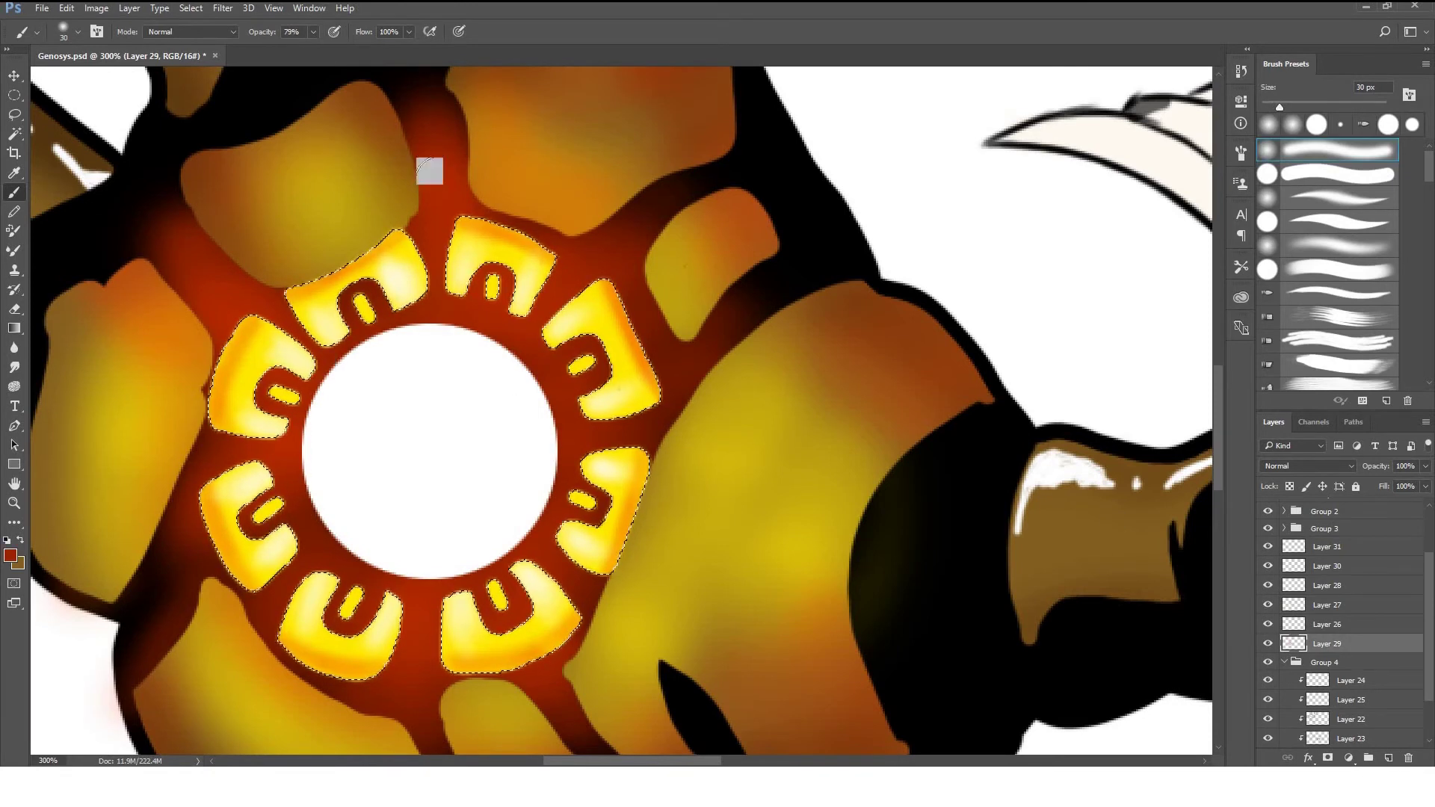
key("ctrl+d")
key("2")
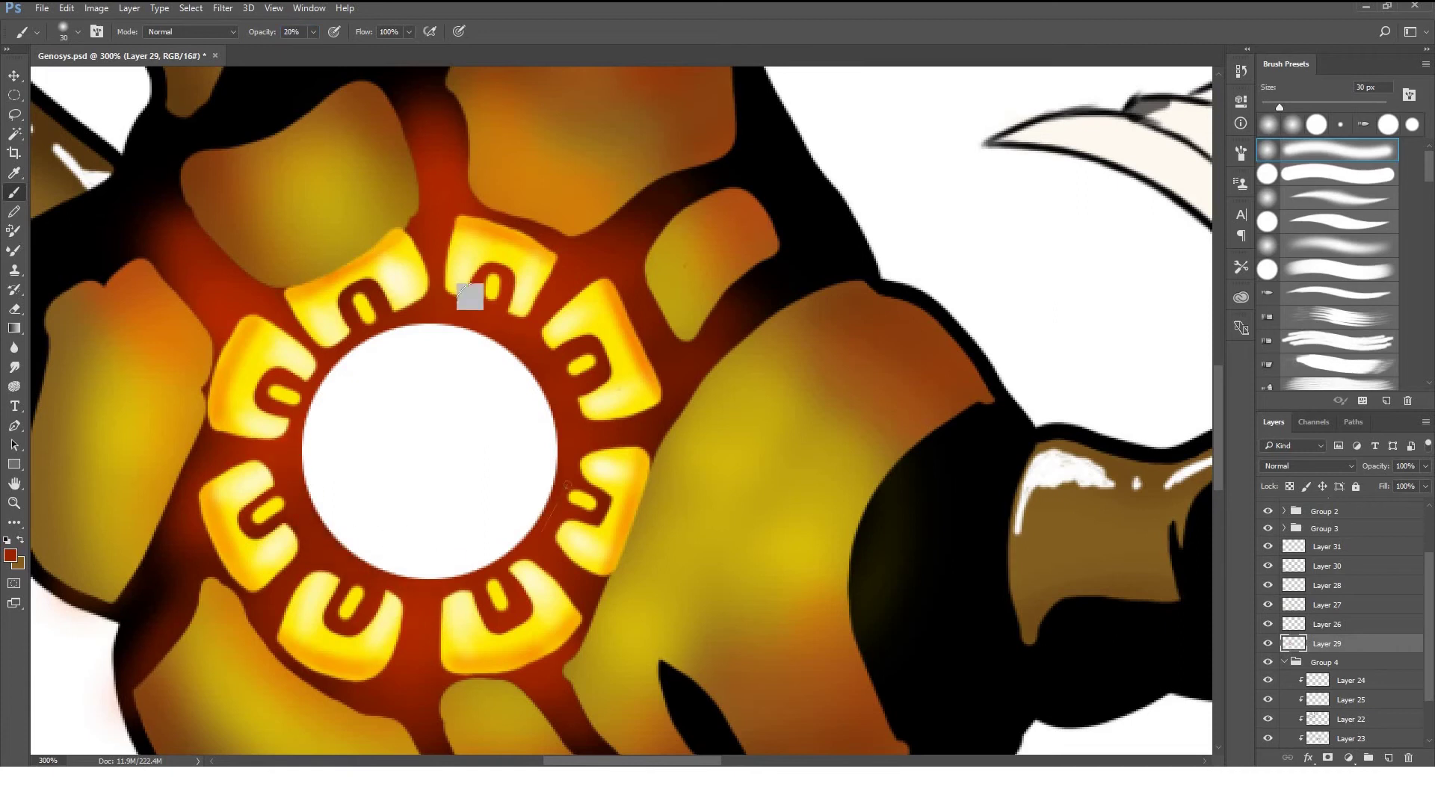
key("bracketleft")
key("bracketleft")
key("bracketleft")
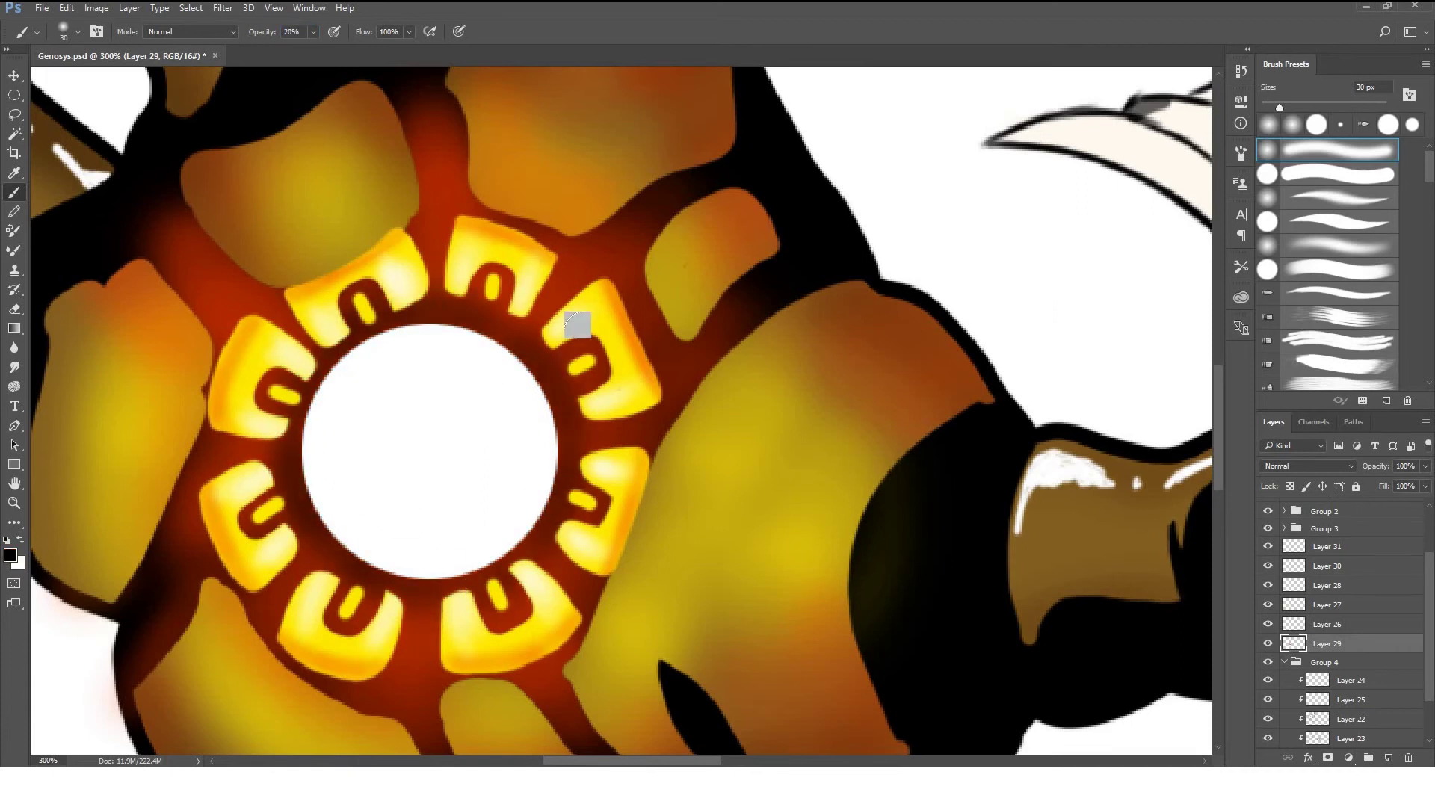
left_click(1389, 758)
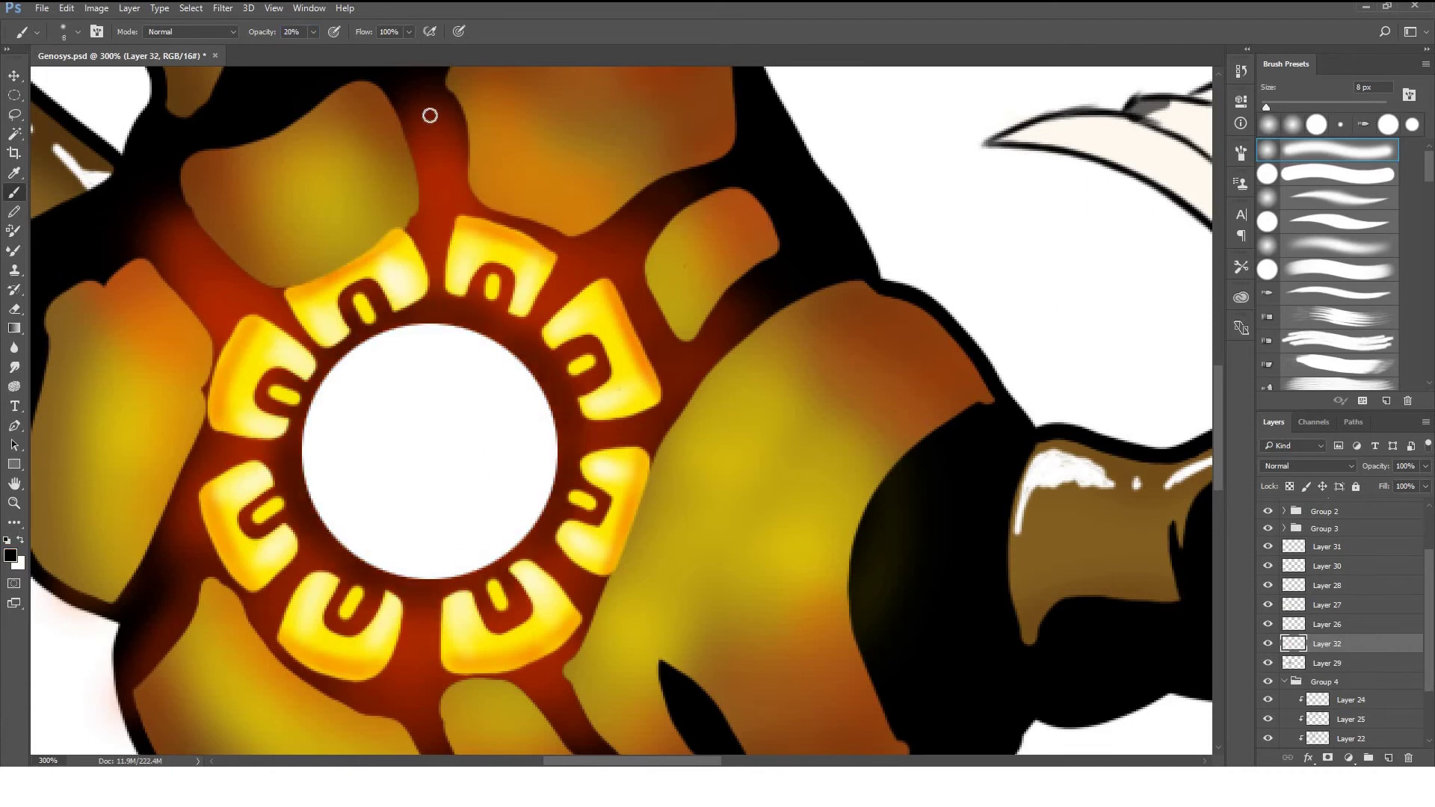
key("bracketright")
key("bracketright")
key("bracketright")
mouse_move(329, 289)
left_mouse_down()
mouse_move(545, 503)
mouse_move(249, 384)
mouse_move(426, 643)
left_mouse_up()
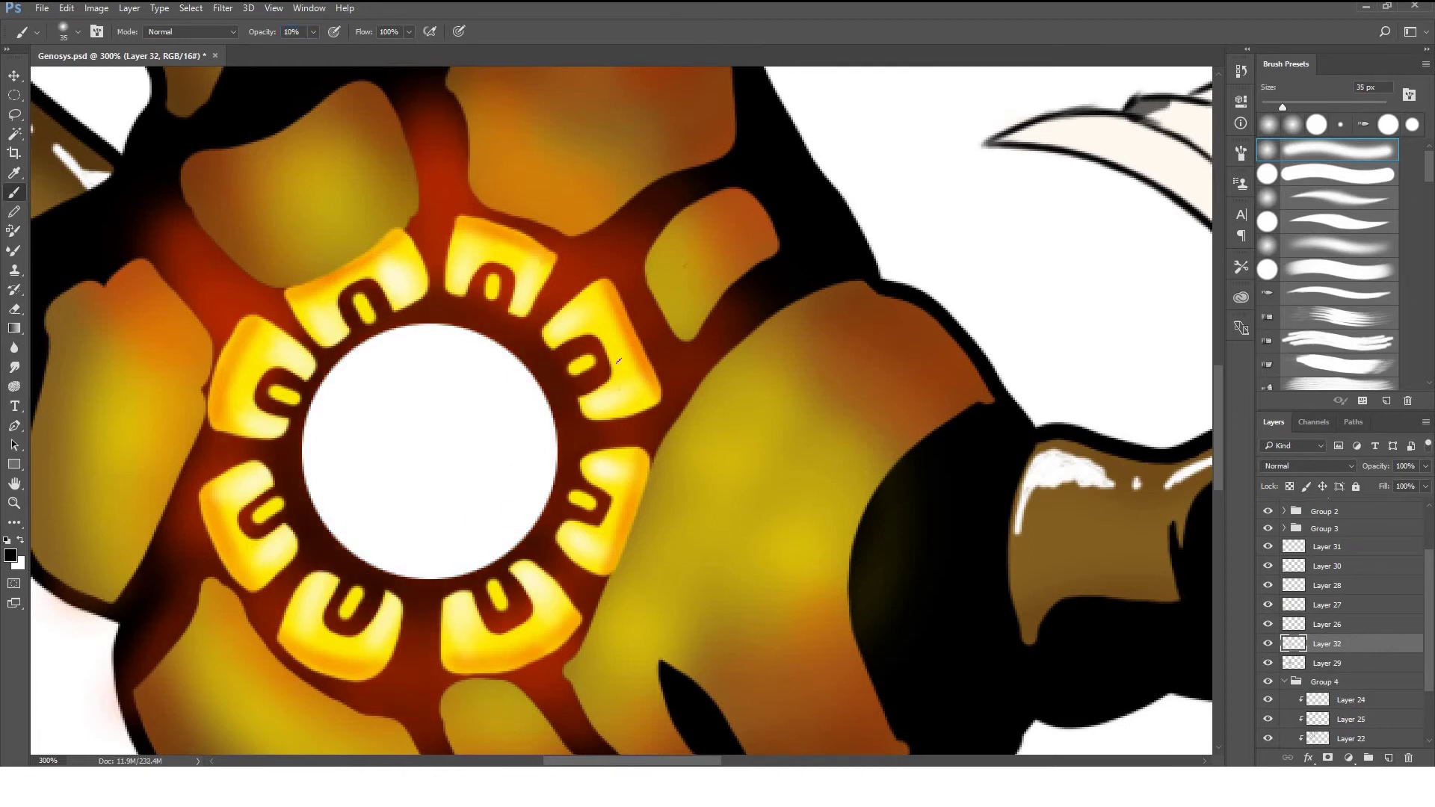
mouse_move(216, 255)
left_mouse_down()
mouse_move(271, 620)
mouse_move(423, 737)
left_mouse_up()
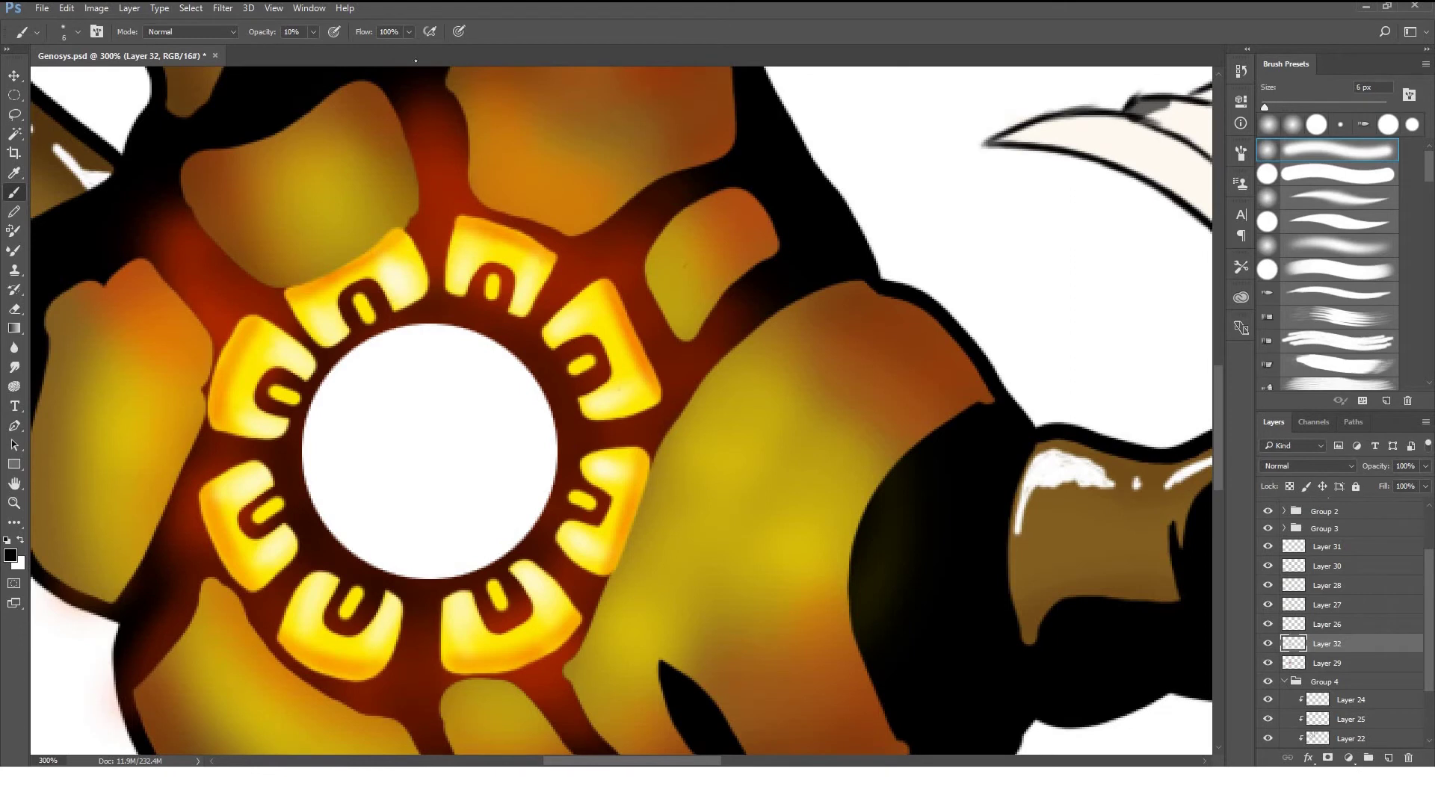
Move Layers 32 and 29 below Layer 21 in the layer stack.
left_click(1284, 682)
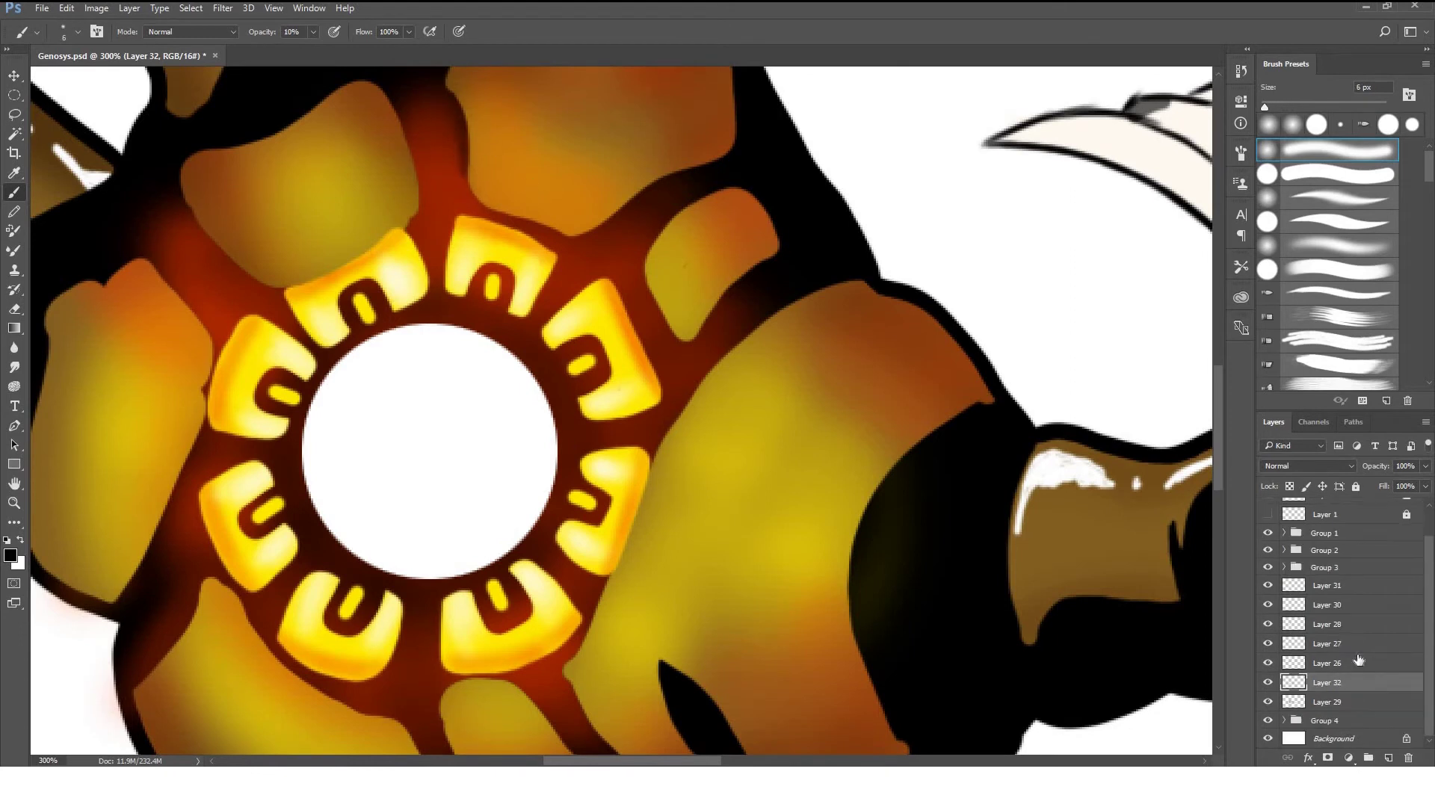
mouse_move(1327, 663)
left_mouse_down()
mouse_move(1354, 734)
mouse_move(1403, 673)
left_mouse_up()
left_click(1284, 721)
scroll(1345, 673, "down", 3)
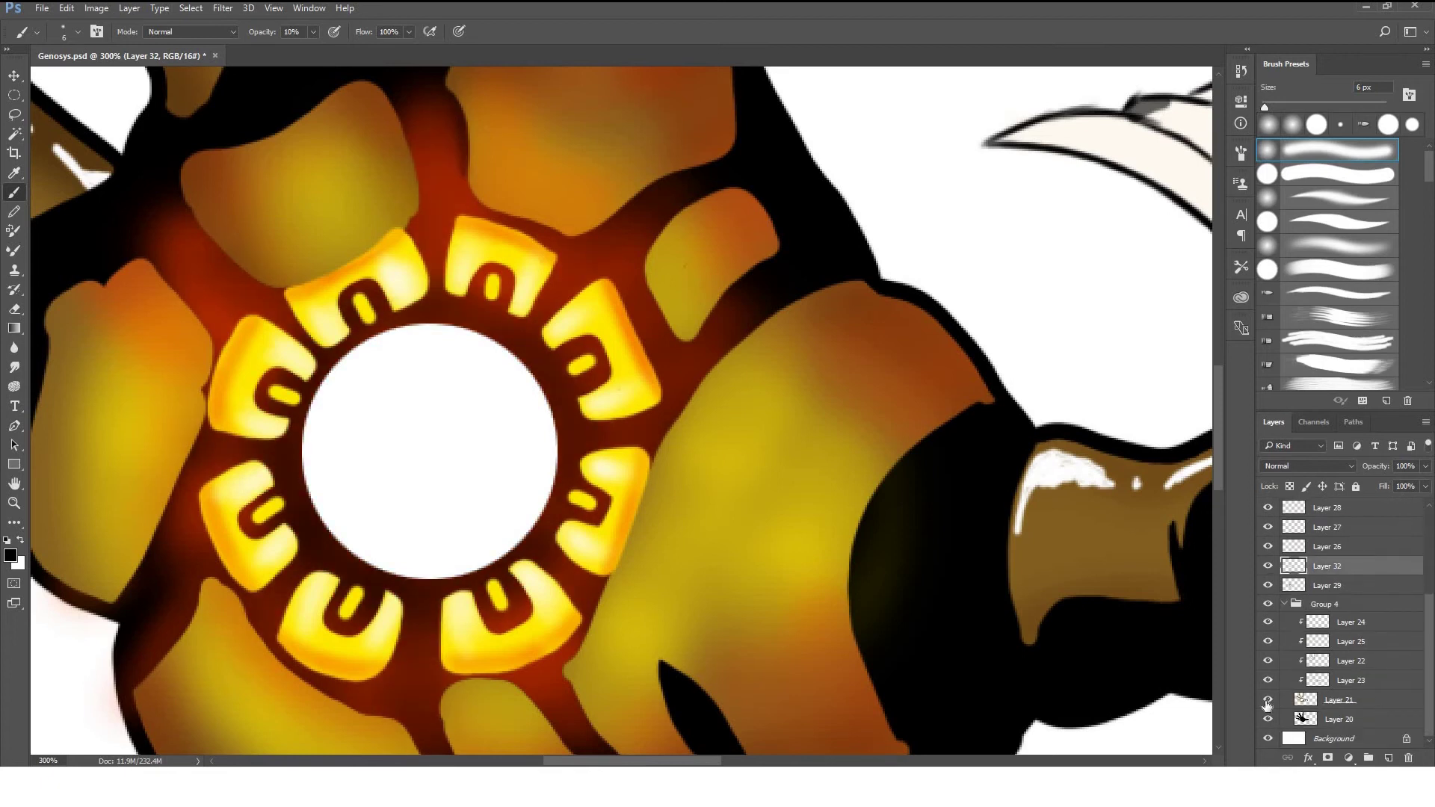
left_click(1376, 701)
left_click(1346, 719)
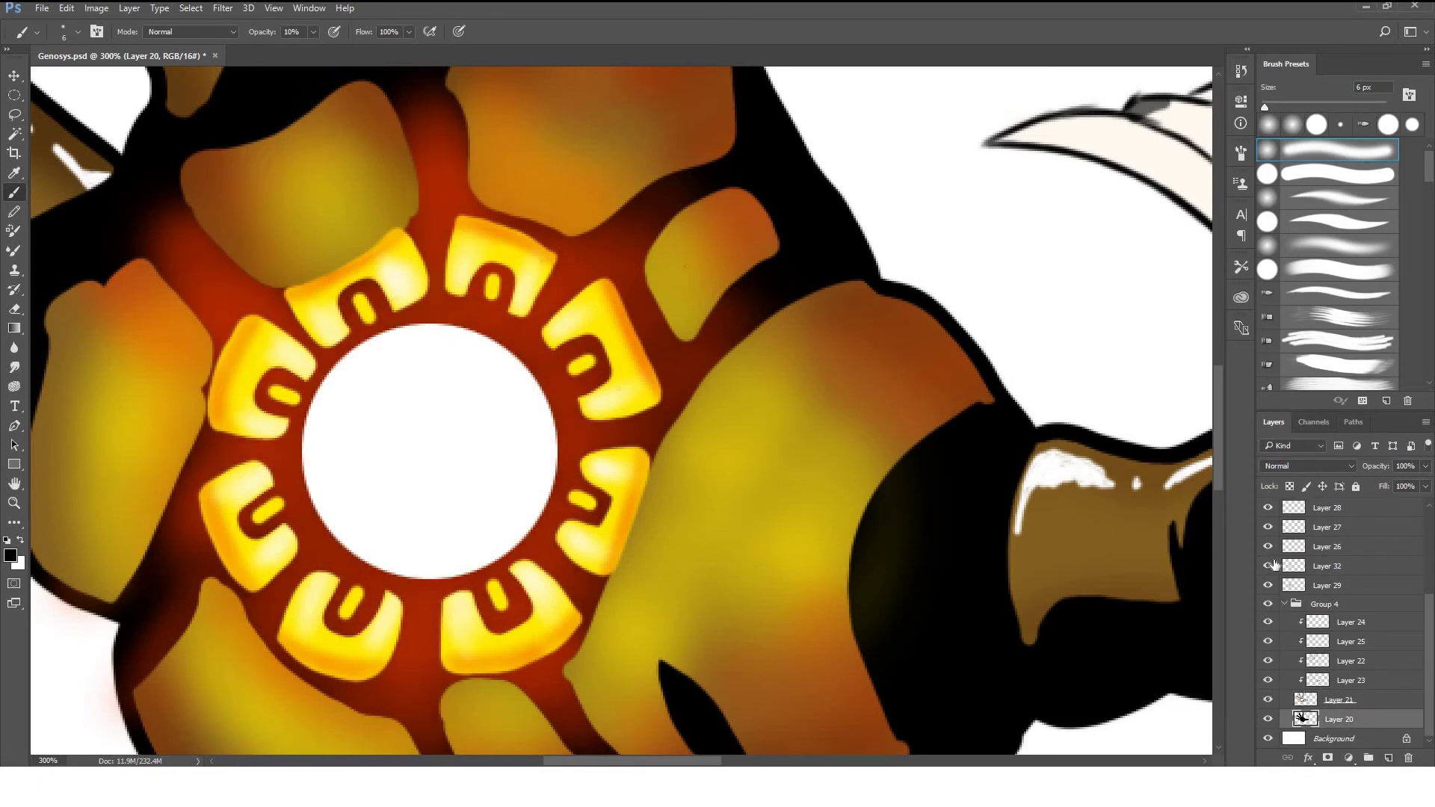
left_click(1327, 566)
left_click(1327, 585, "shift")
left_click_drag(1327, 586, 1316, 691)
left_click(1268, 681)
left_click(1338, 680)
Add dark red shading along the ring's left edge with a 25 px brush.
key("bracketright")
key("bracketright")
key("bracketright")
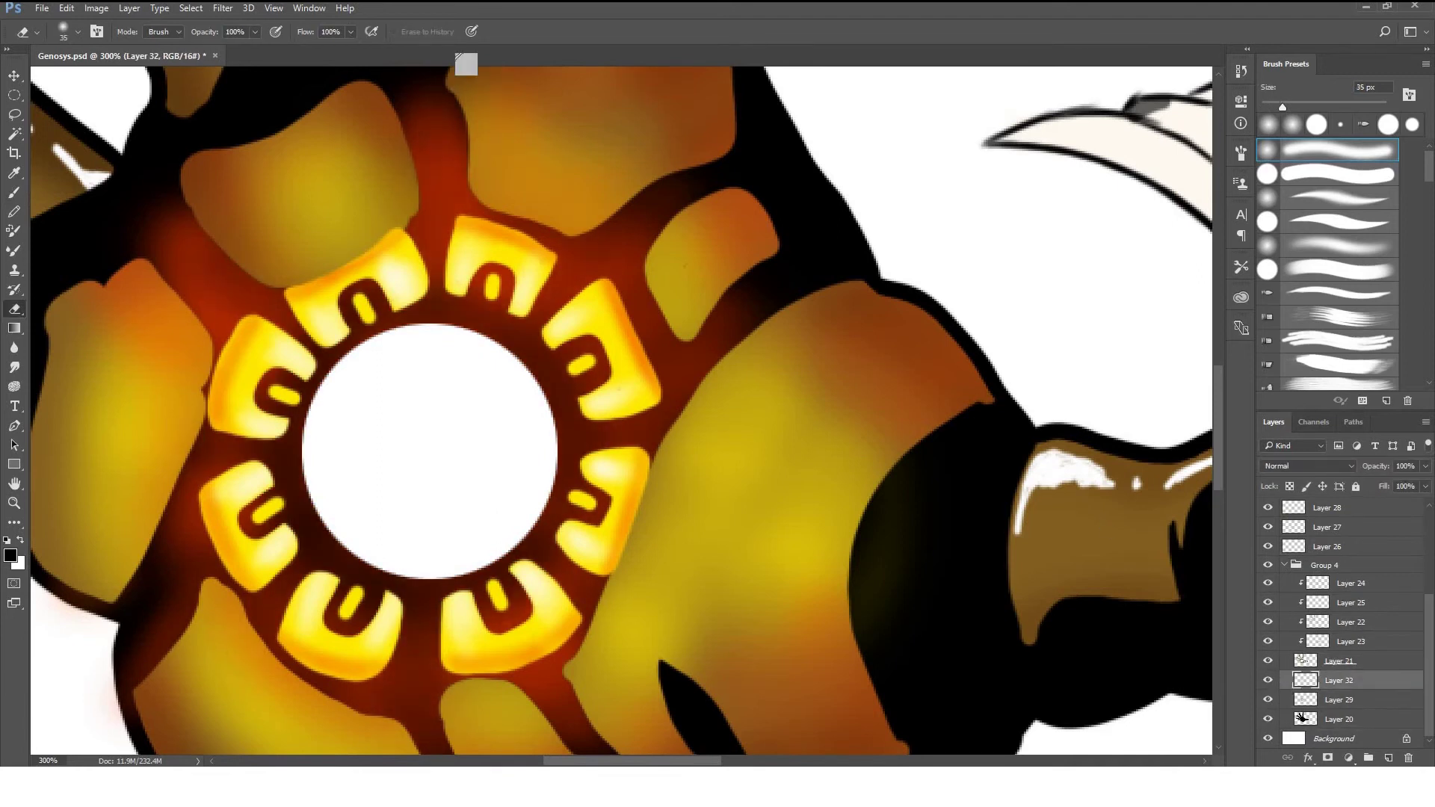
scroll(486, 246, "up", 3)
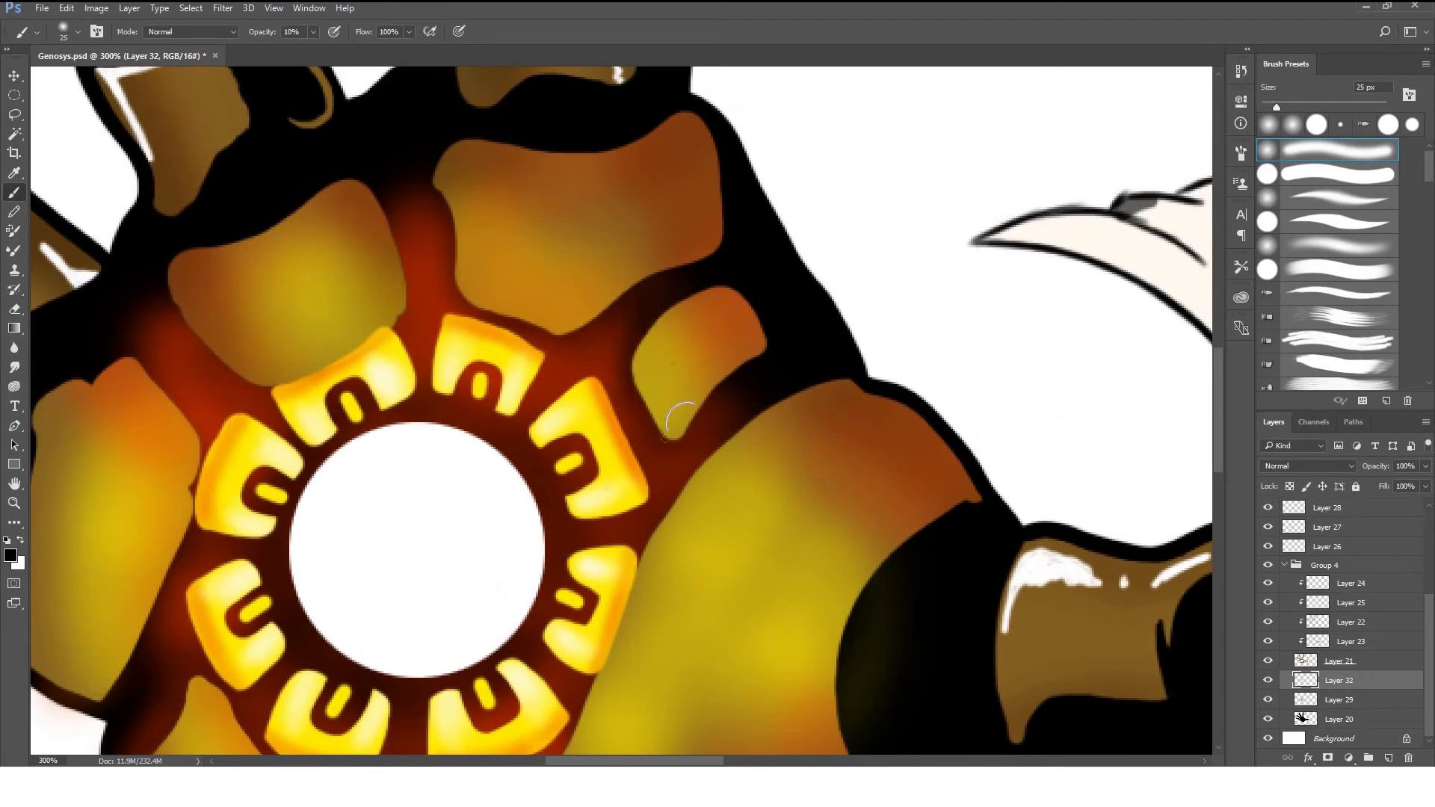
left_click_drag(217, 355, 187, 483)
scroll(220, 572, "down", 5)
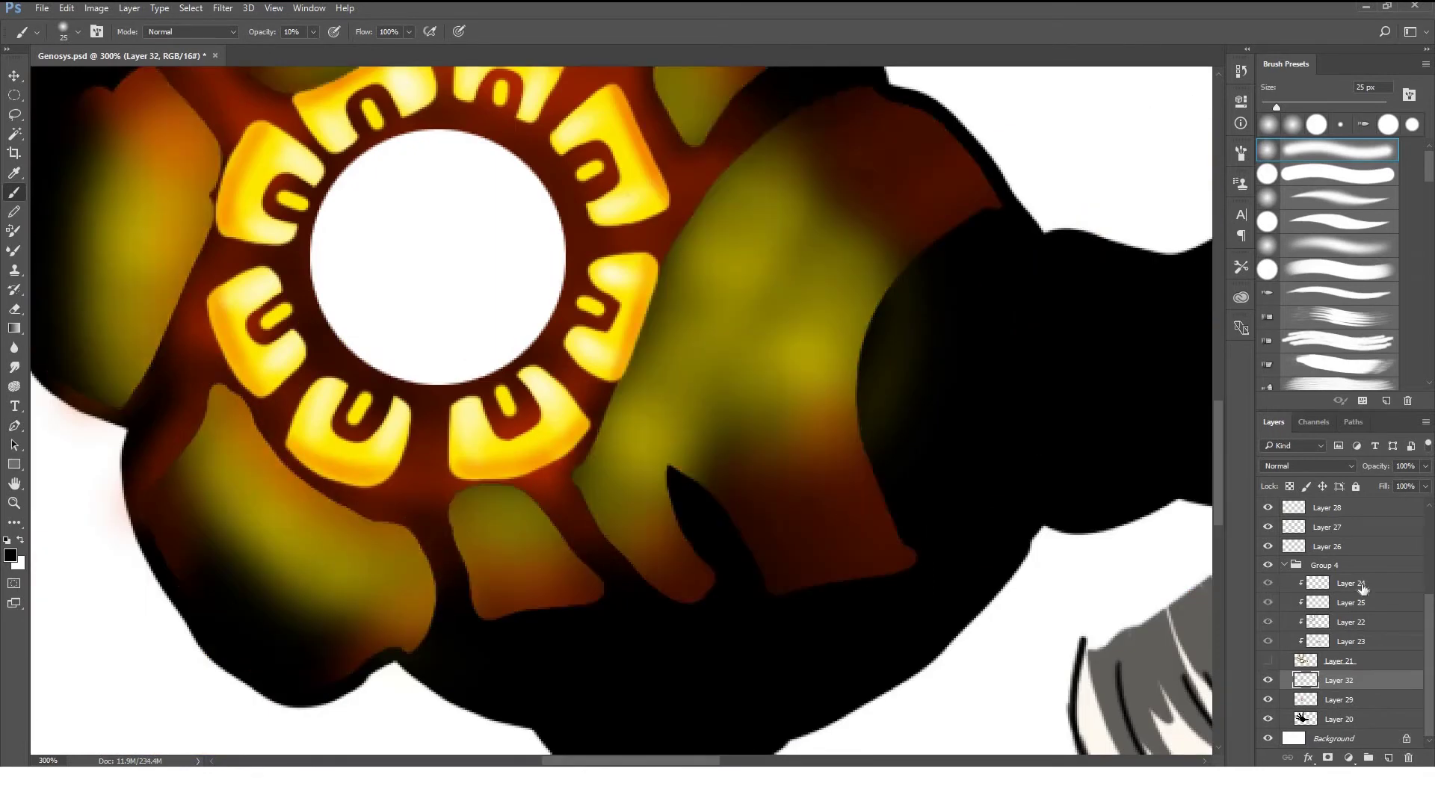
left_click(1297, 598)
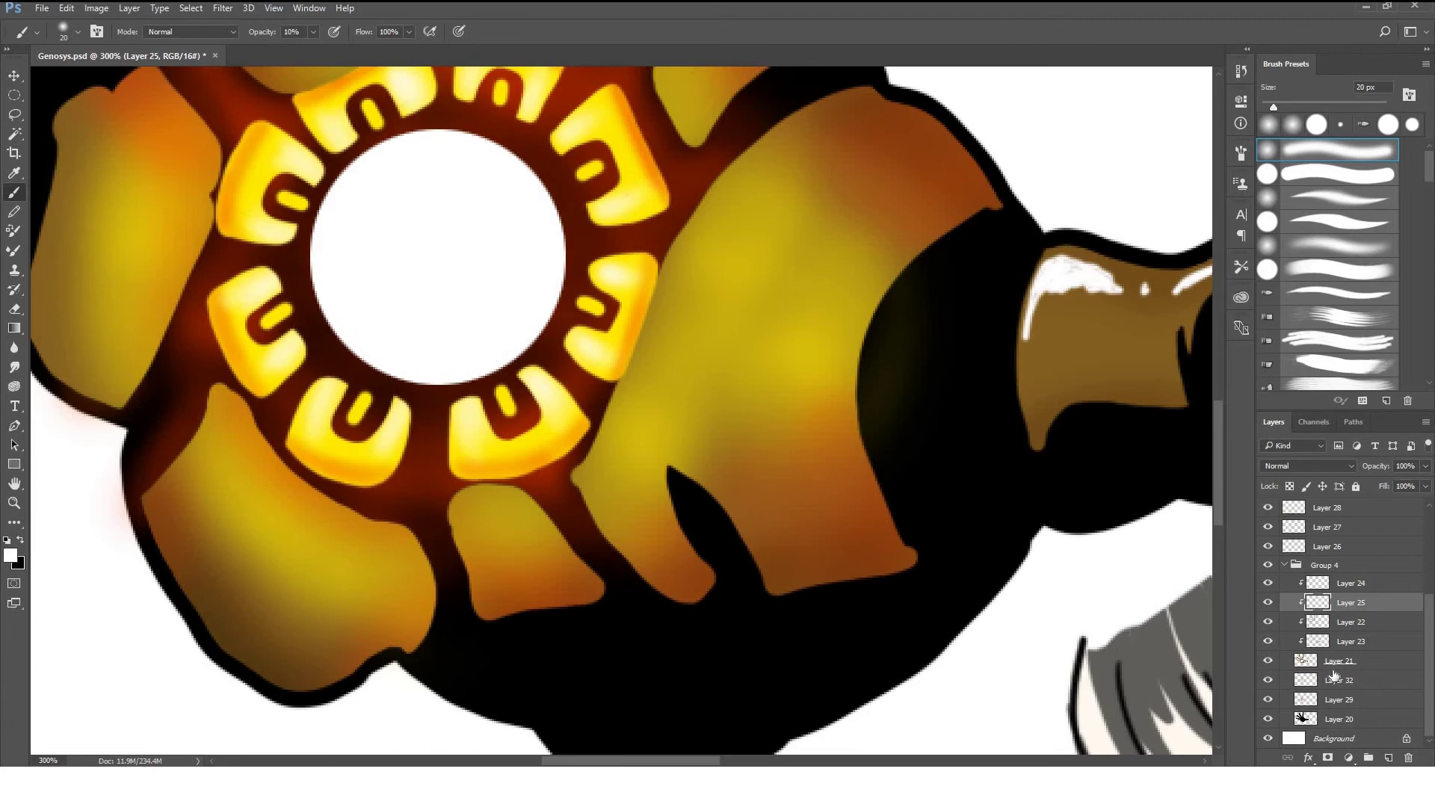
Brush soft yellow into the large palm plate within Layer 25's selection at 20% opacity.
left_click(1306, 680, "ctrl")
left_click_drag(770, 119, 676, 314)
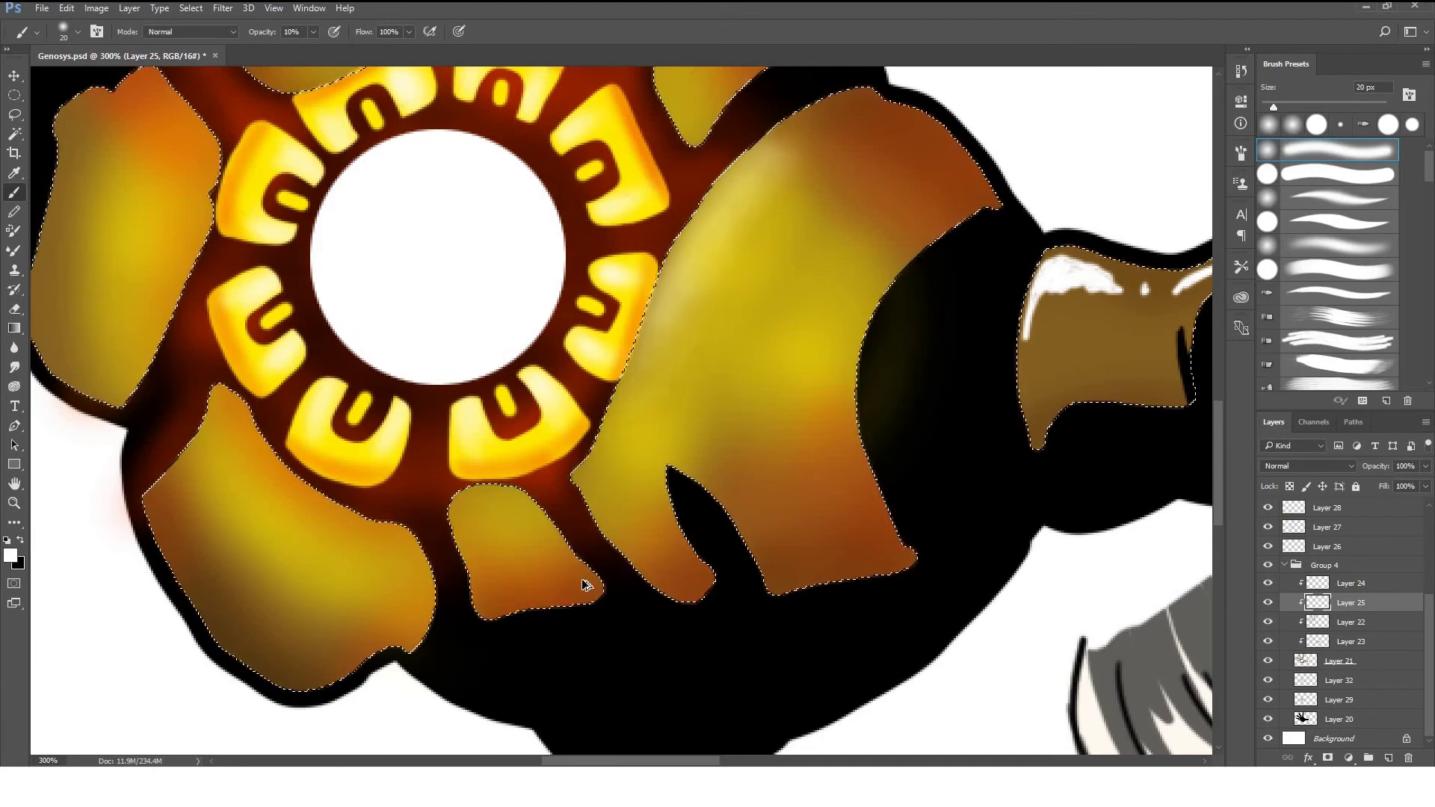
mouse_move(740, 262)
left_mouse_down()
mouse_move(747, 199)
mouse_move(695, 284)
left_mouse_up()
key("bracketright")
key("bracketright")
key("bracketright")
key("2")
left_click_drag(740, 187, 583, 523)
left_click_drag(756, 157, 591, 516)
key("bracketleft")
key("bracketleft")
key("bracketleft")
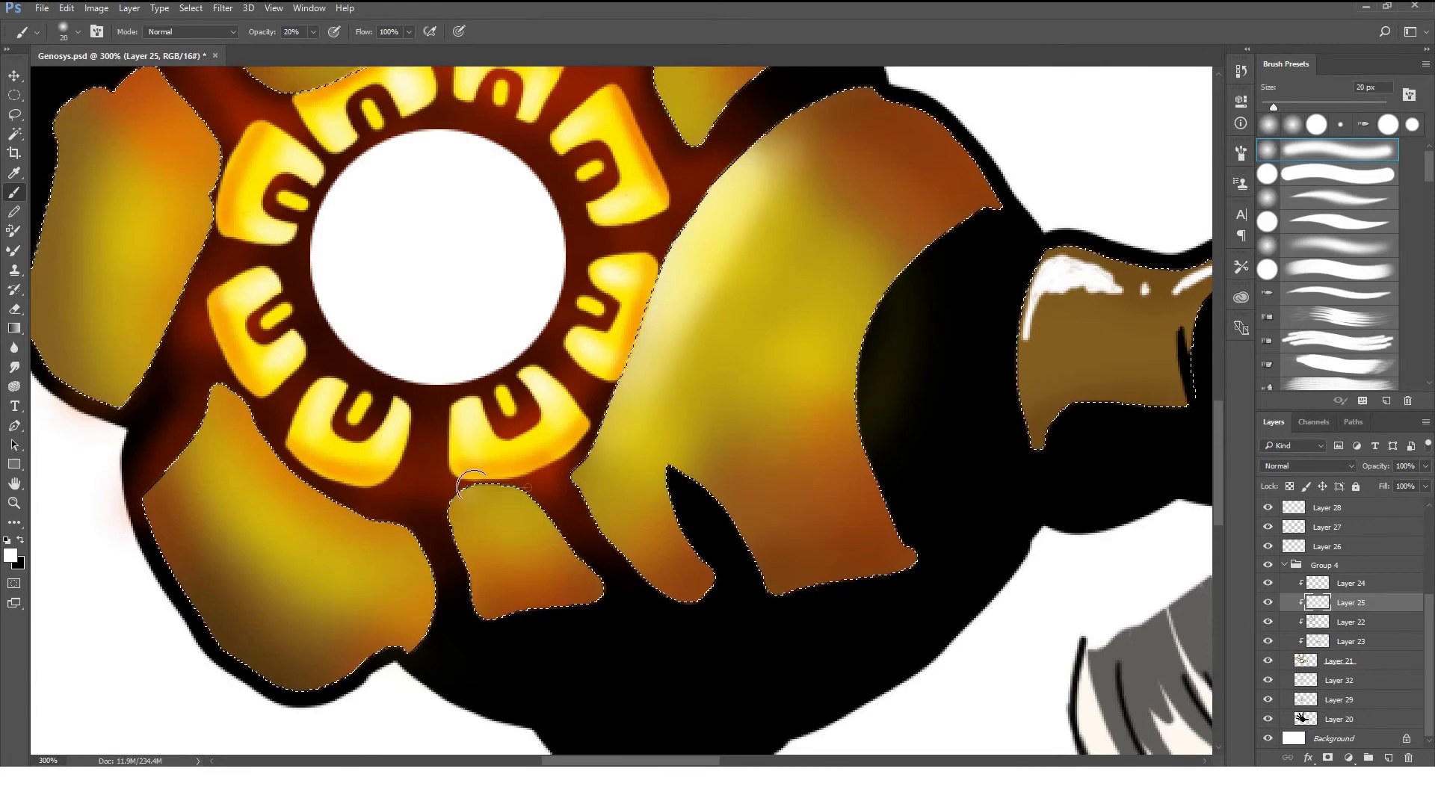
key("bracketleft")
key("bracketleft")
left_click_drag(224, 396, 389, 523)
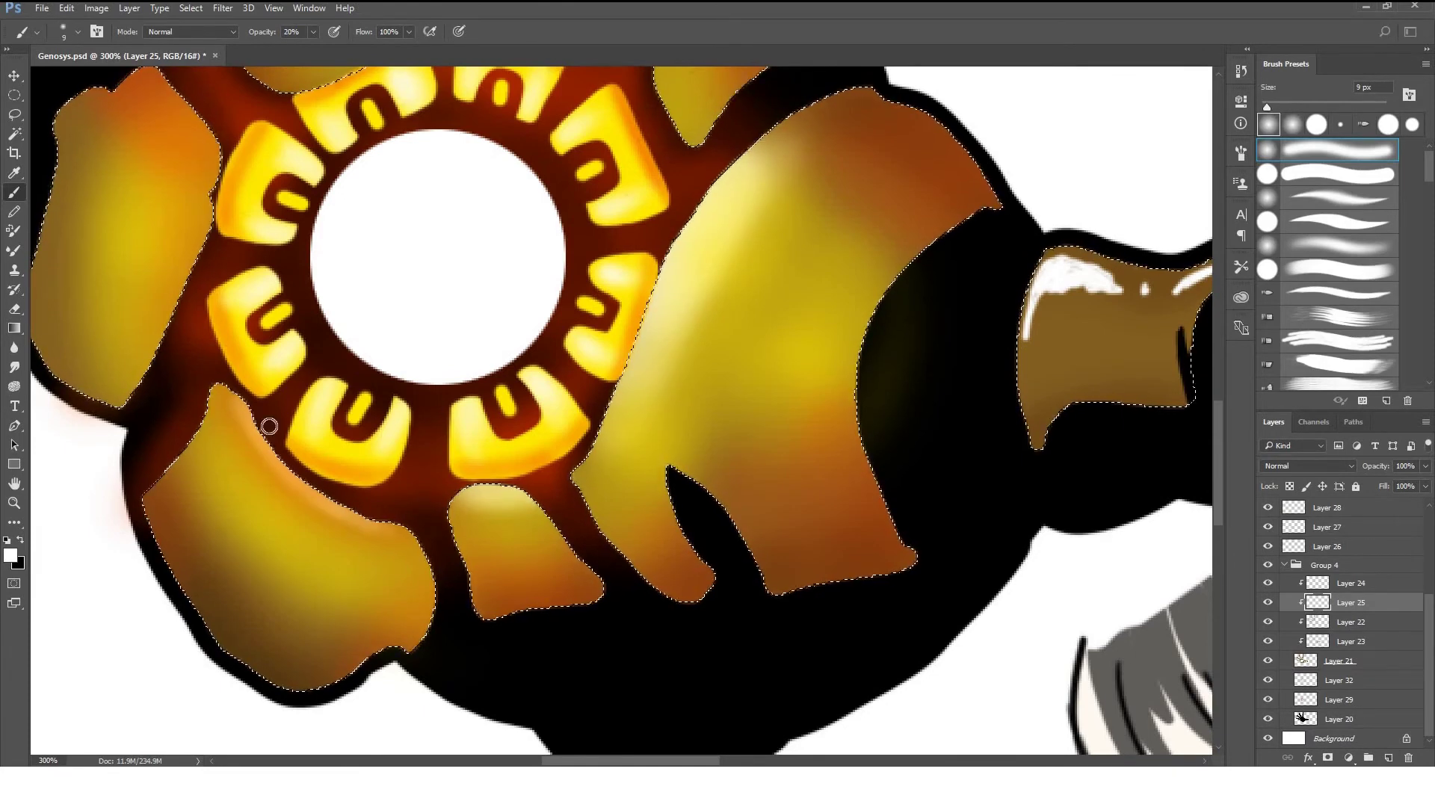
Repaint soft highlights on the upper, middle, lower-left, upper-left and middle-right palm plates.
key("ctrl+alt+z")
key("ctrl+alt+z")
key("ctrl+alt+z")
key("ctrl+alt+z")
key("ctrl+alt+z")
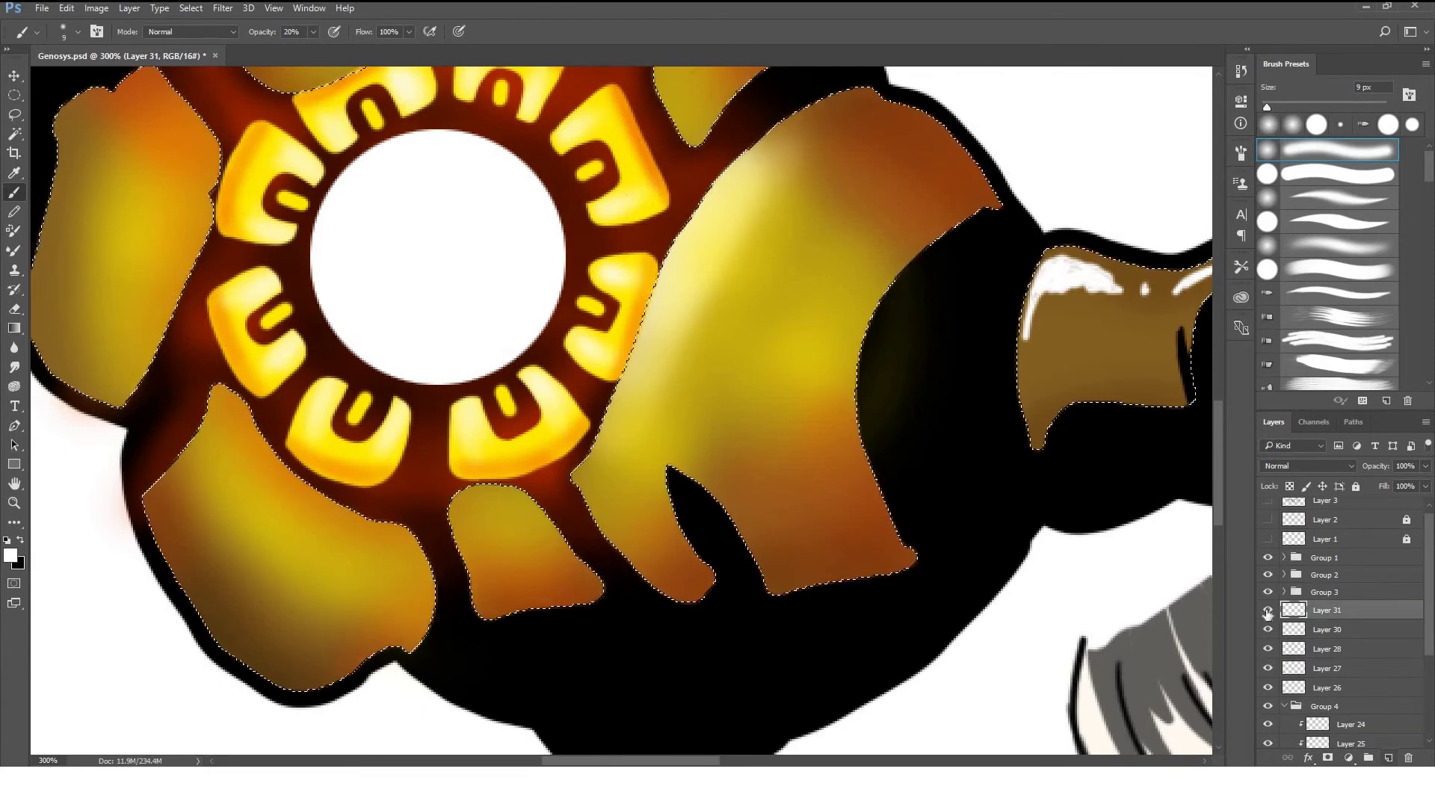
key("bracketright")
key("bracketright")
key("bracketright")
left_click_drag(815, 127, 718, 224)
left_click_drag(471, 501, 516, 524)
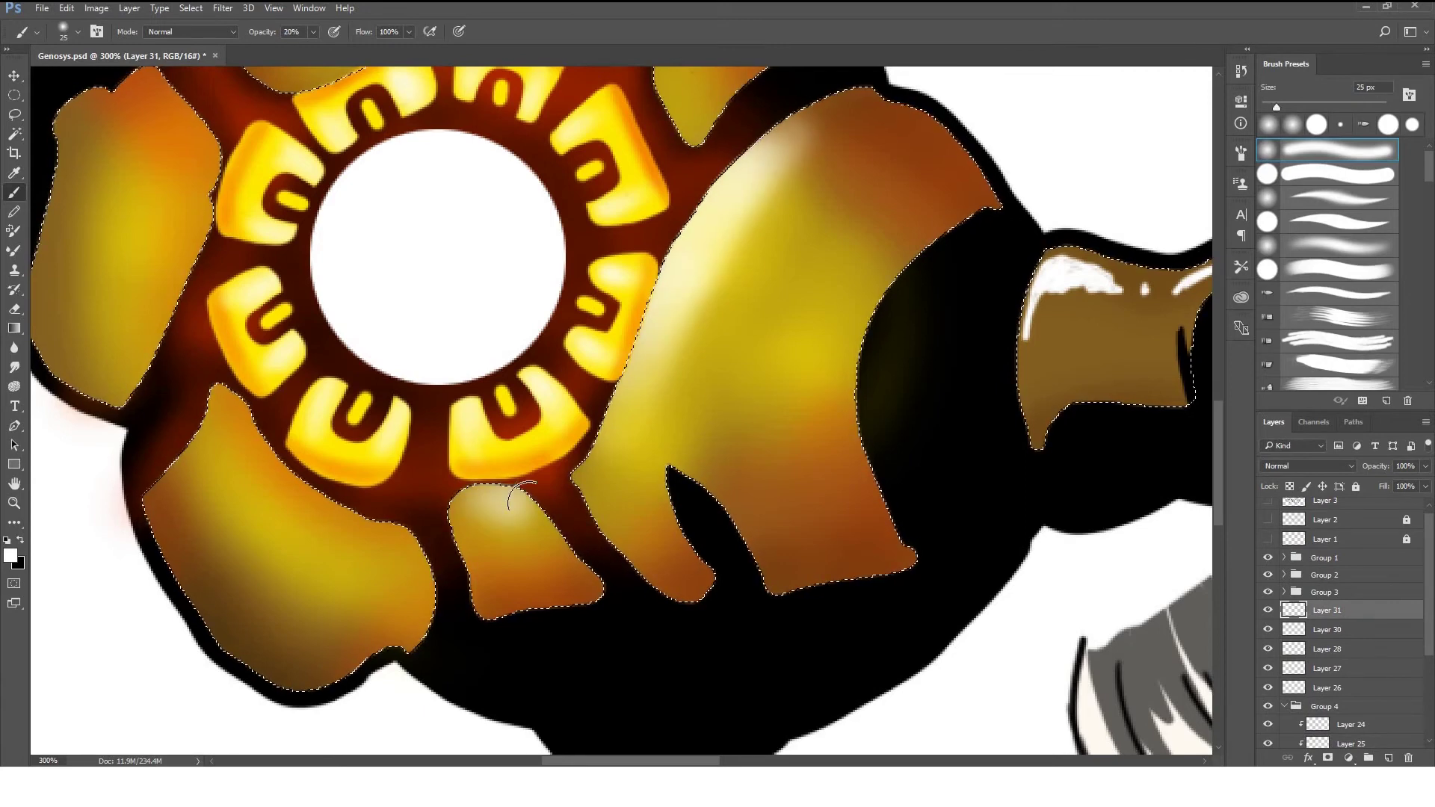
left_click_drag(225, 404, 389, 471)
left_click_drag(353, 391, 359, 523)
left_click_drag(284, 224, 337, 179)
left_click_drag(574, 202, 524, 150)
key("bracketleft")
key("bracketleft")
left_click_drag(696, 262, 677, 299)
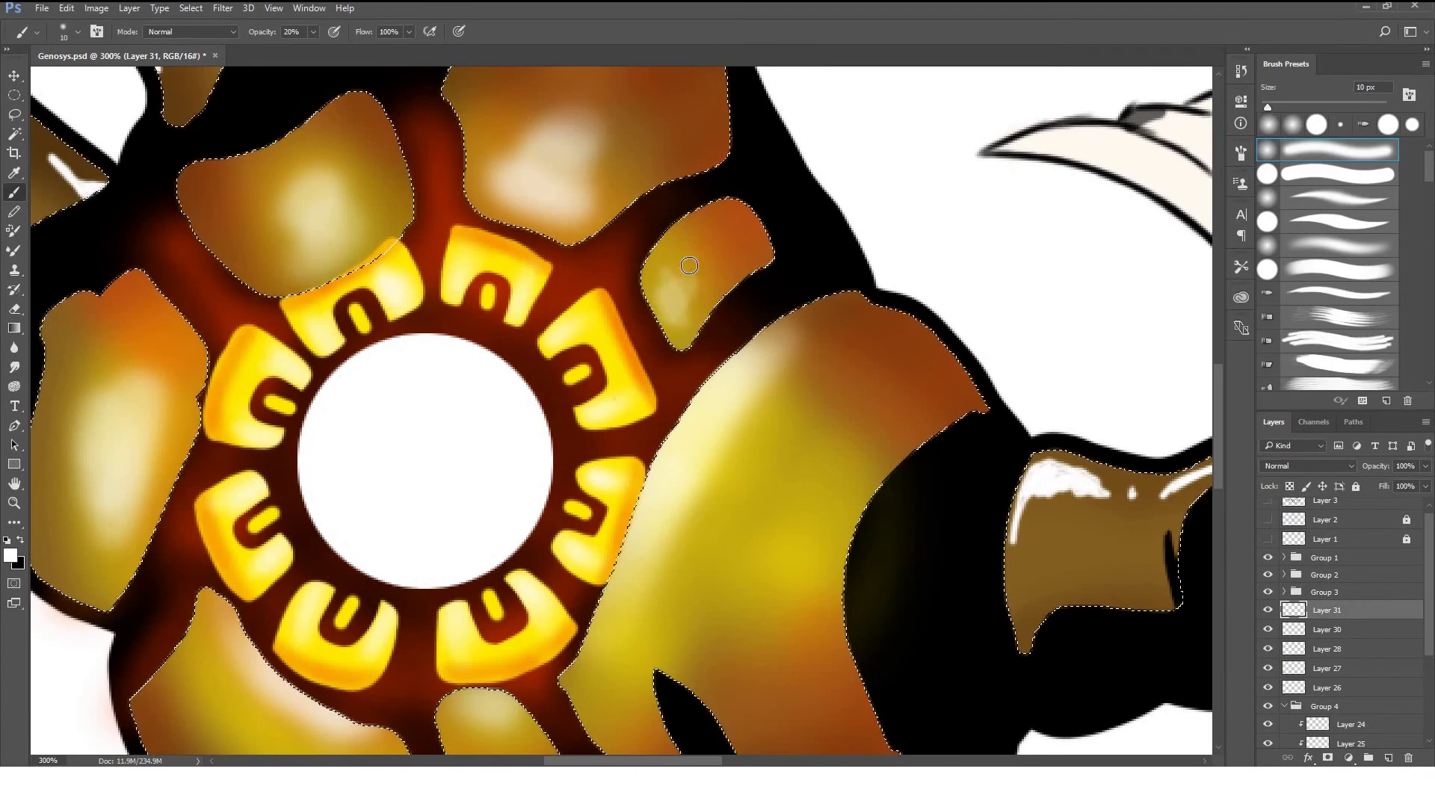
Try brightening the palm plates with light yellow at 86% on Layer 28, then undo it.
left_click(1316, 649)
left_click(289, 640, "alt")
key("bracketright")
key("bracketright")
key("bracketright")
mouse_move(524, 179)
left_mouse_down()
mouse_move(589, 158)
mouse_move(609, 212)
left_mouse_up()
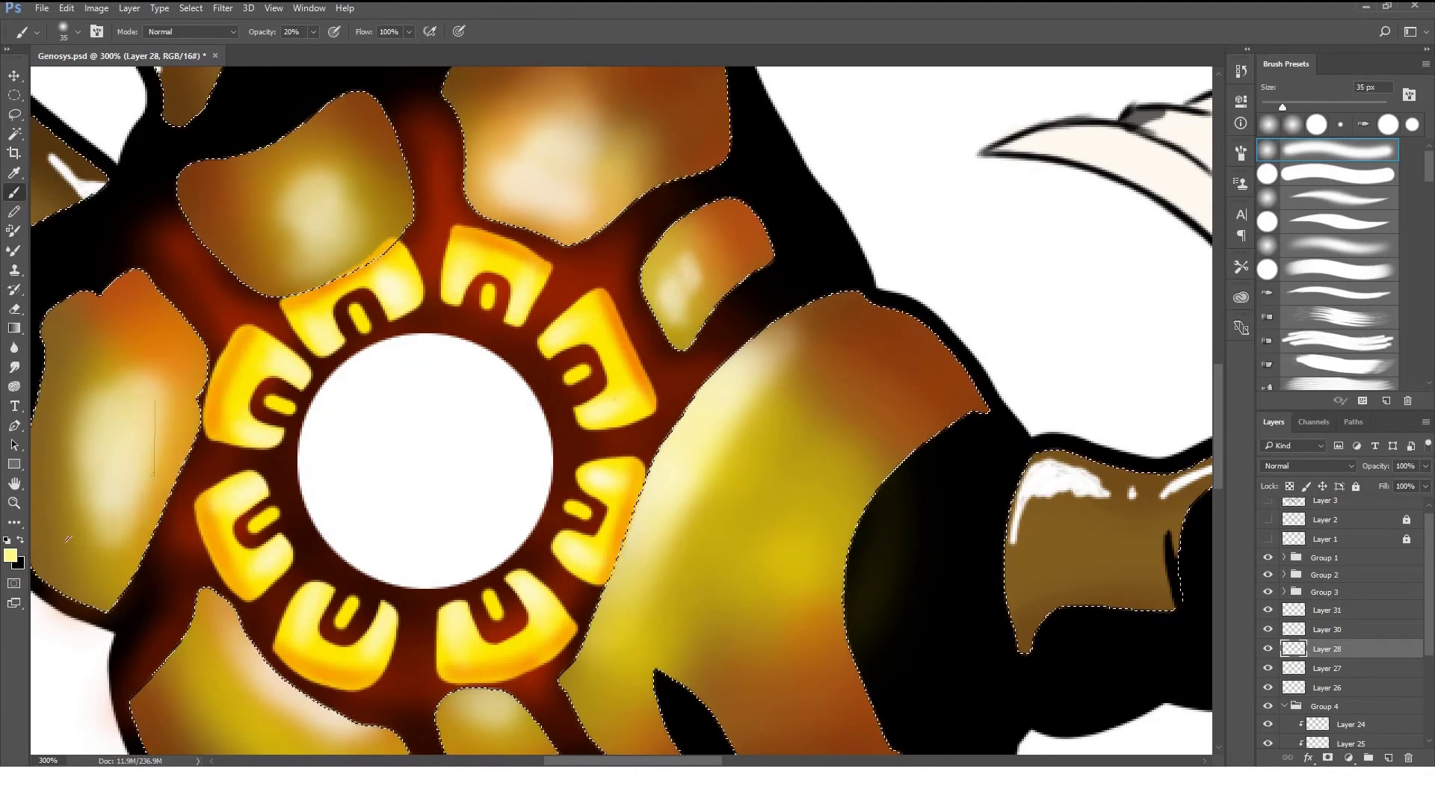
key("8")
key("6")
left_click_drag(98, 449, 165, 411)
left_click(10, 555)
left_click(621, 132)
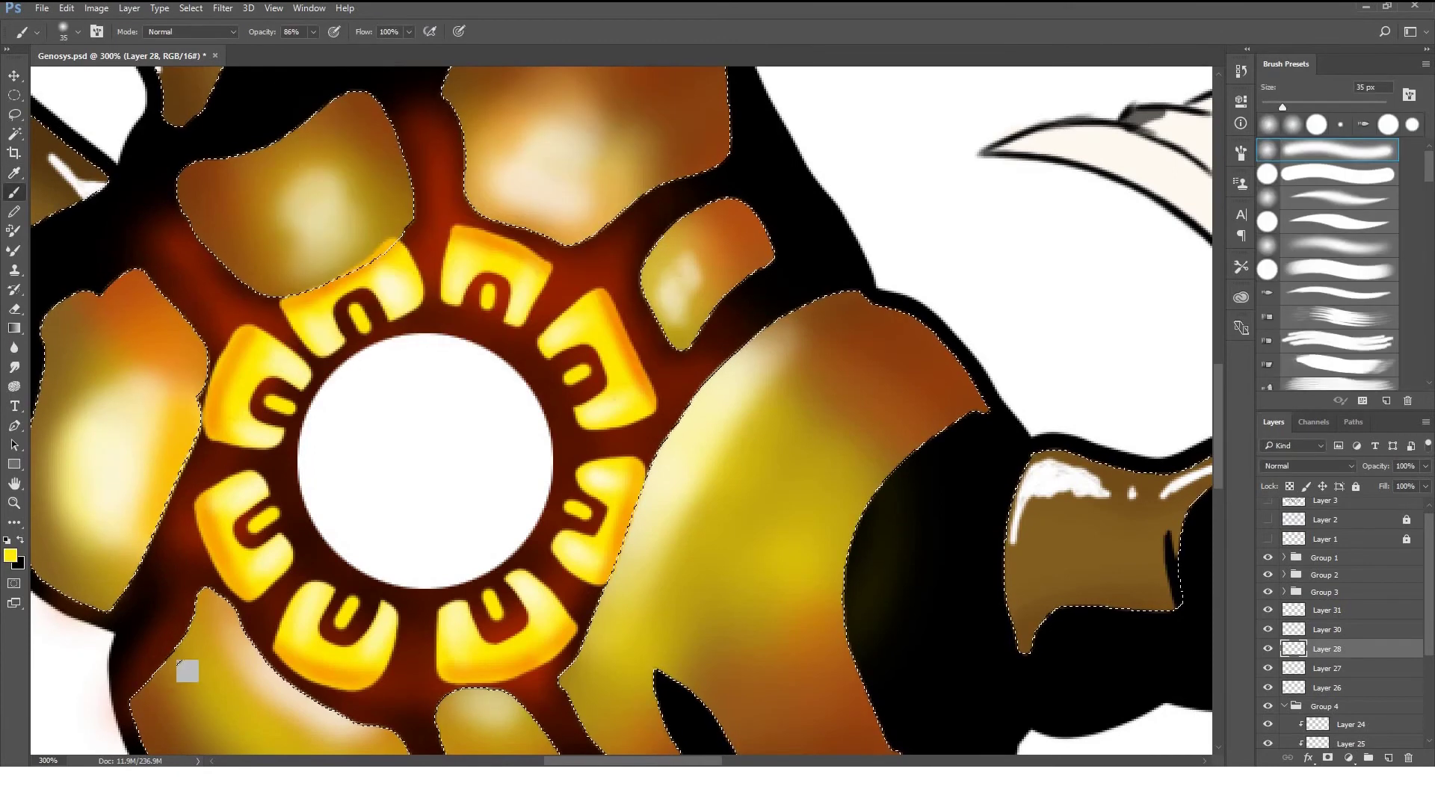
left_click(11, 555)
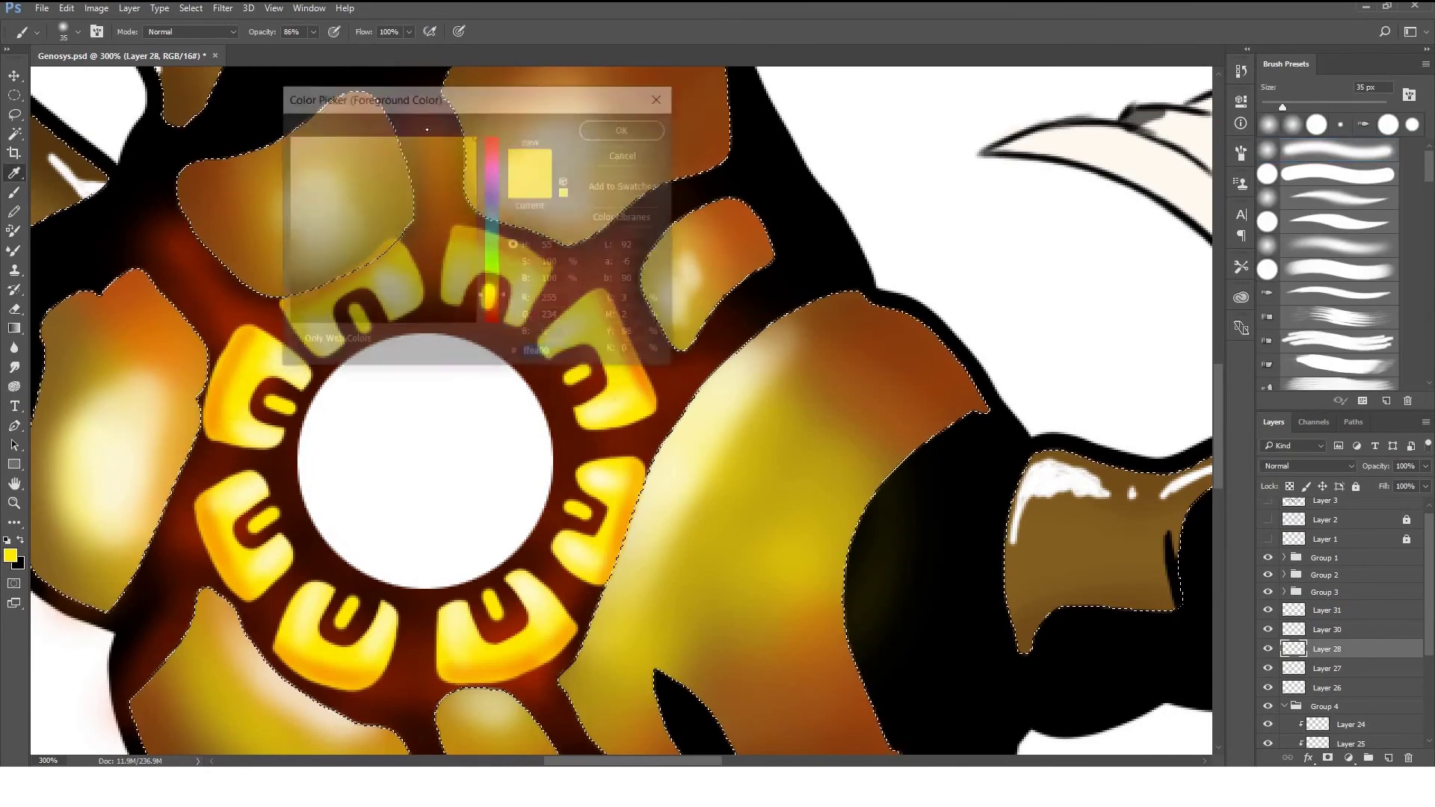
left_click(621, 131)
key("ctrl+alt+z")
key("ctrl+alt+z")
Add Layer 33 for soft palm shading, paint a stroke, and fit the artwork on screen.
key("2")
key("ctrl+shift+alt+n")
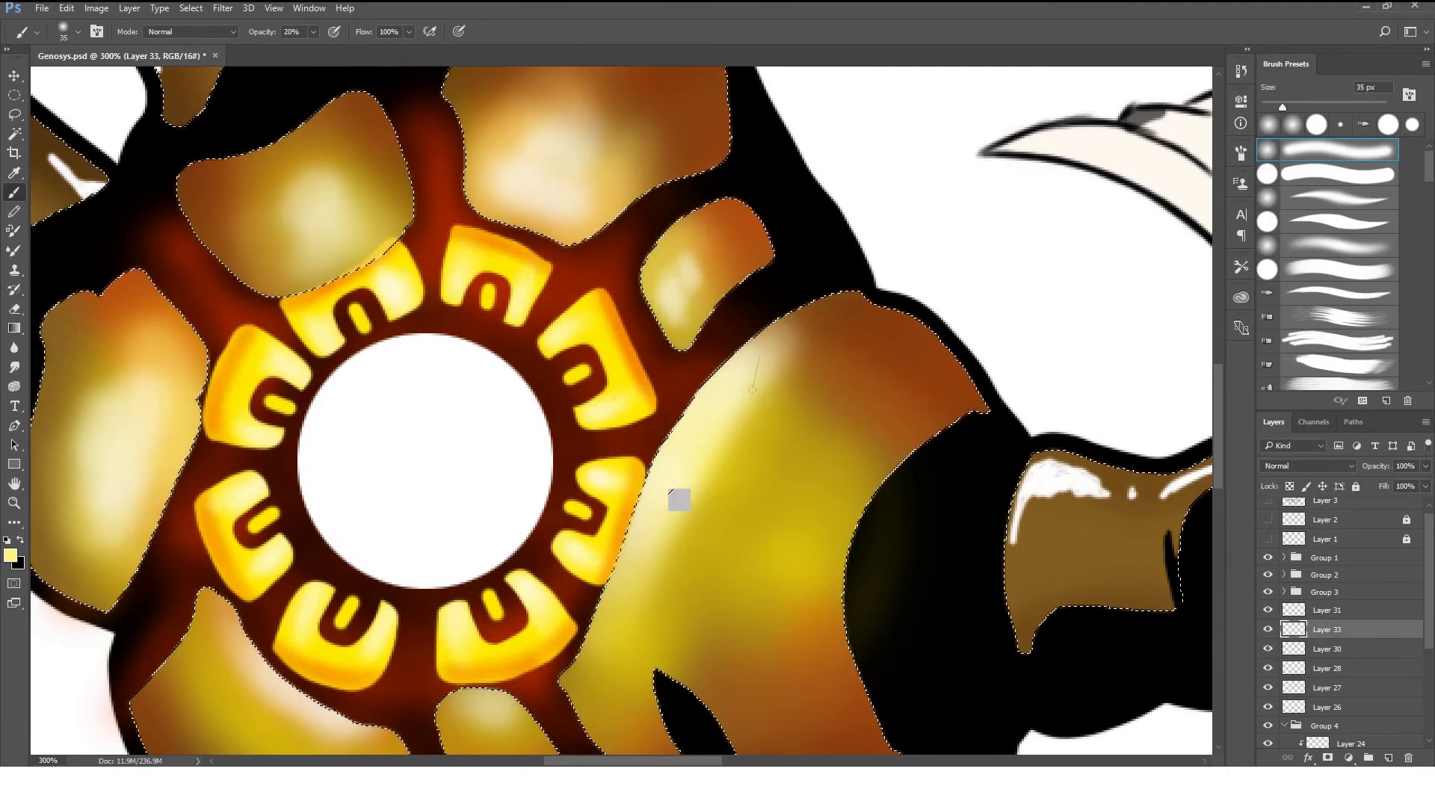
left_click_drag(183, 532, 235, 348)
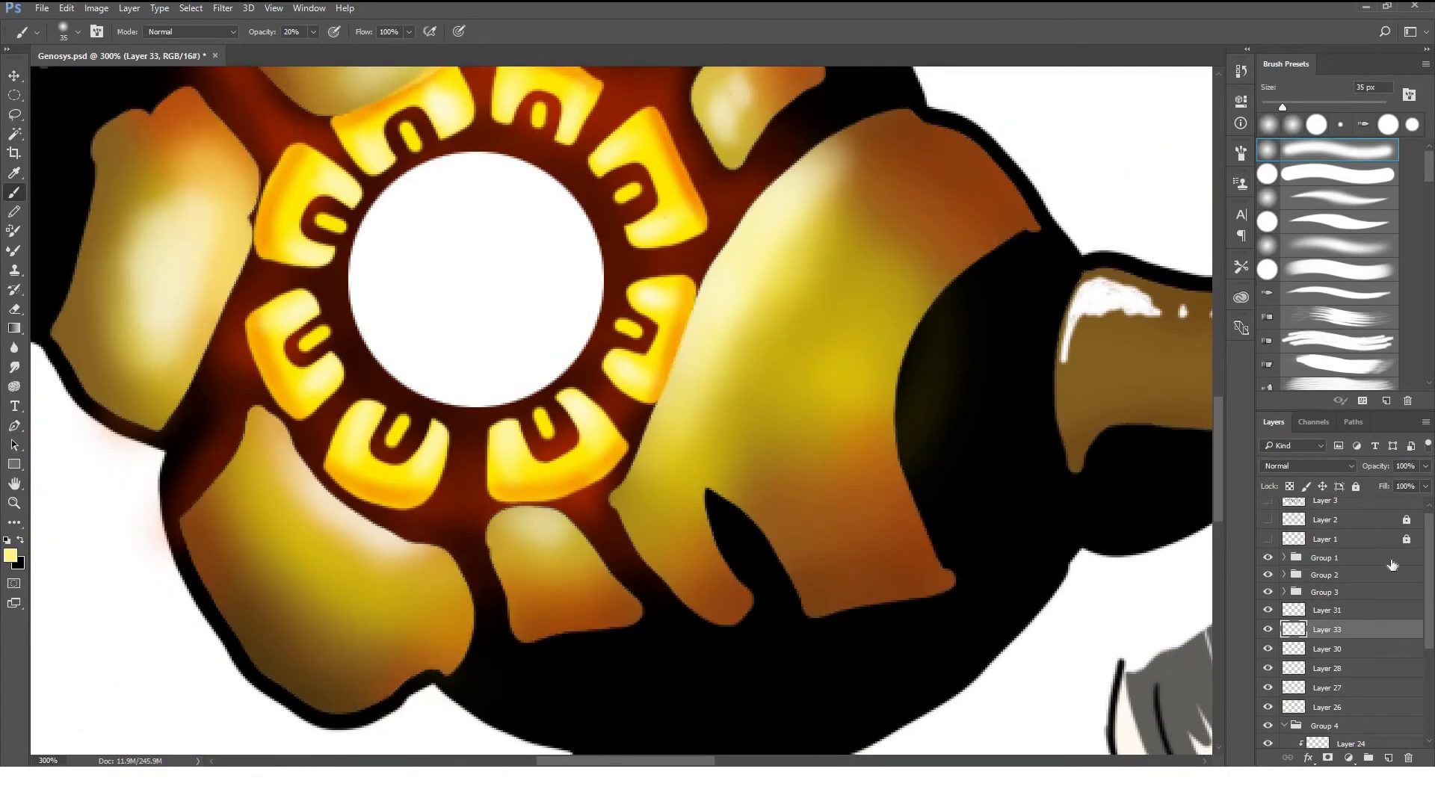
key("ctrl+0")
Give the core layer (Layer 26) an Outer Glow style with adjusted spread and size.
double_click(1375, 707)
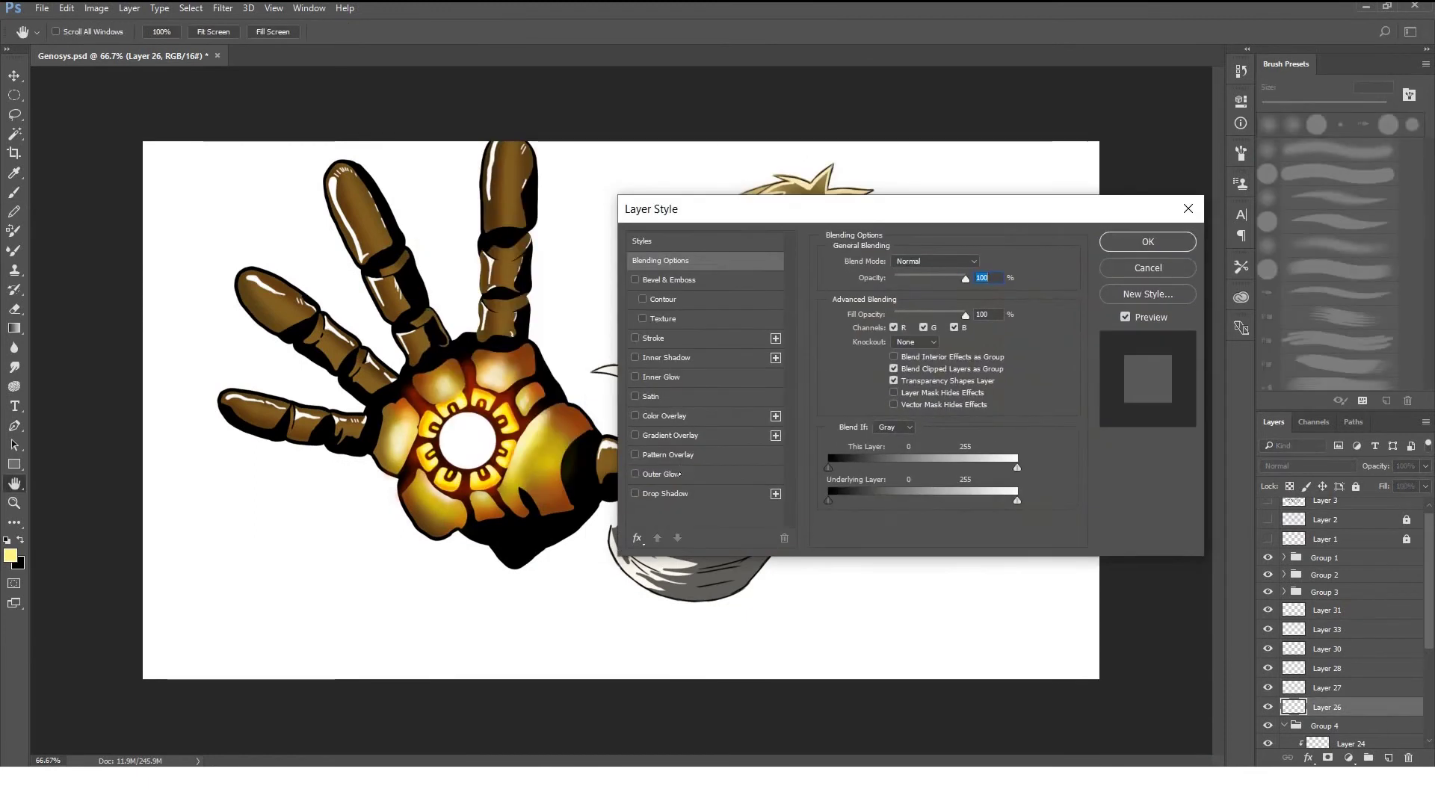
left_click(661, 474)
left_click(923, 261)
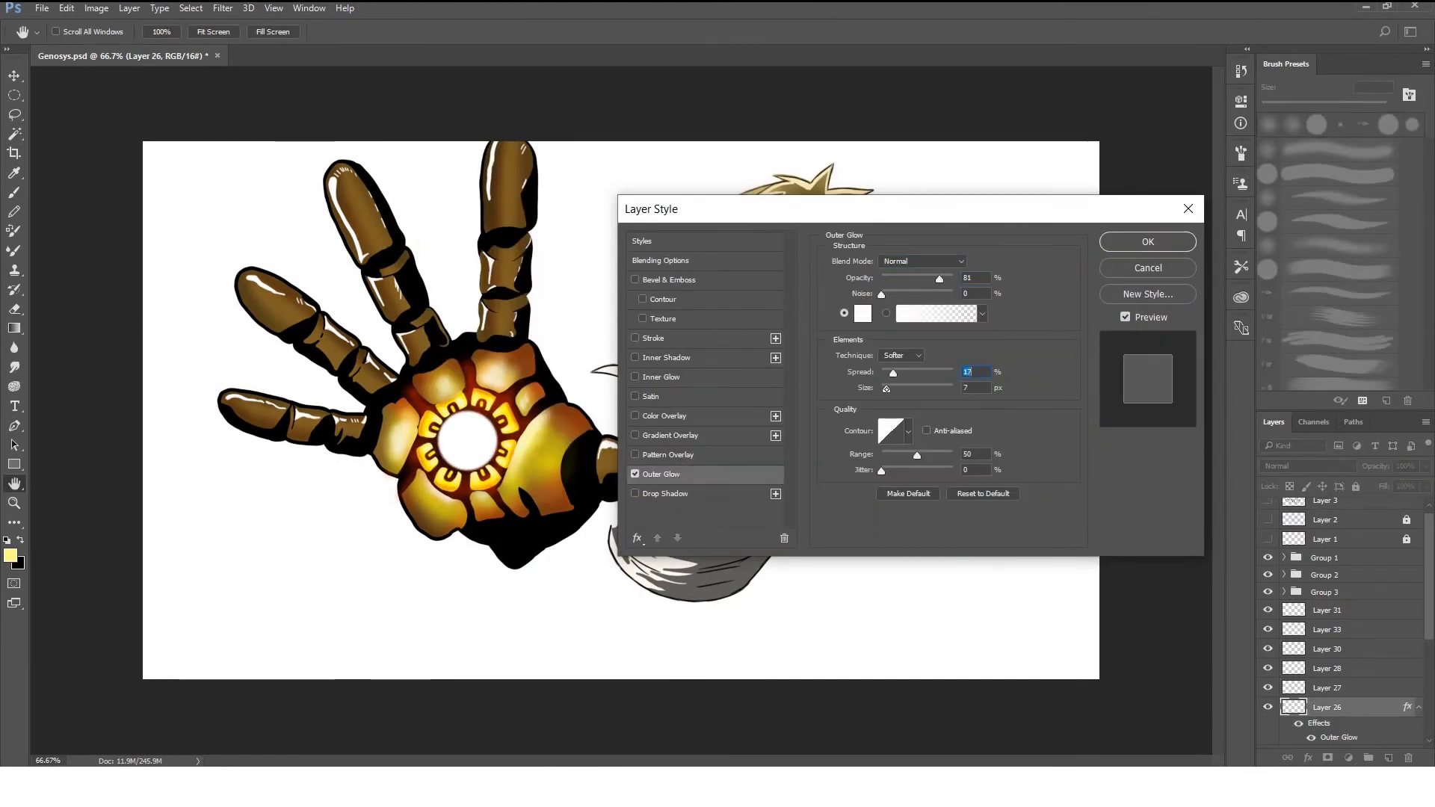
key("Return")
key("ctrl+plus")
key("ctrl+plus")
key("b")
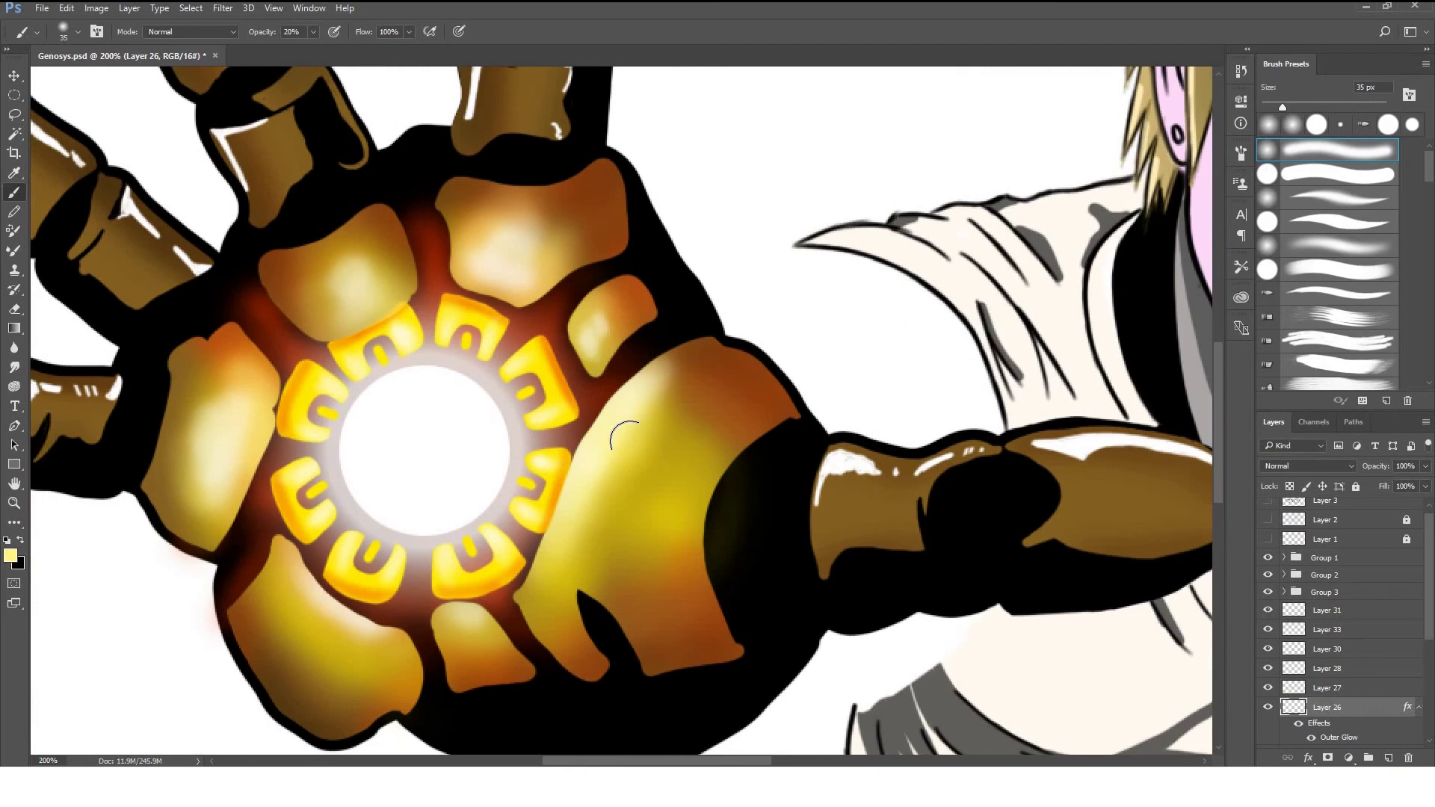
Paint a faint yellow arc along the core's edge on Layer 31.
left_click(1327, 610)
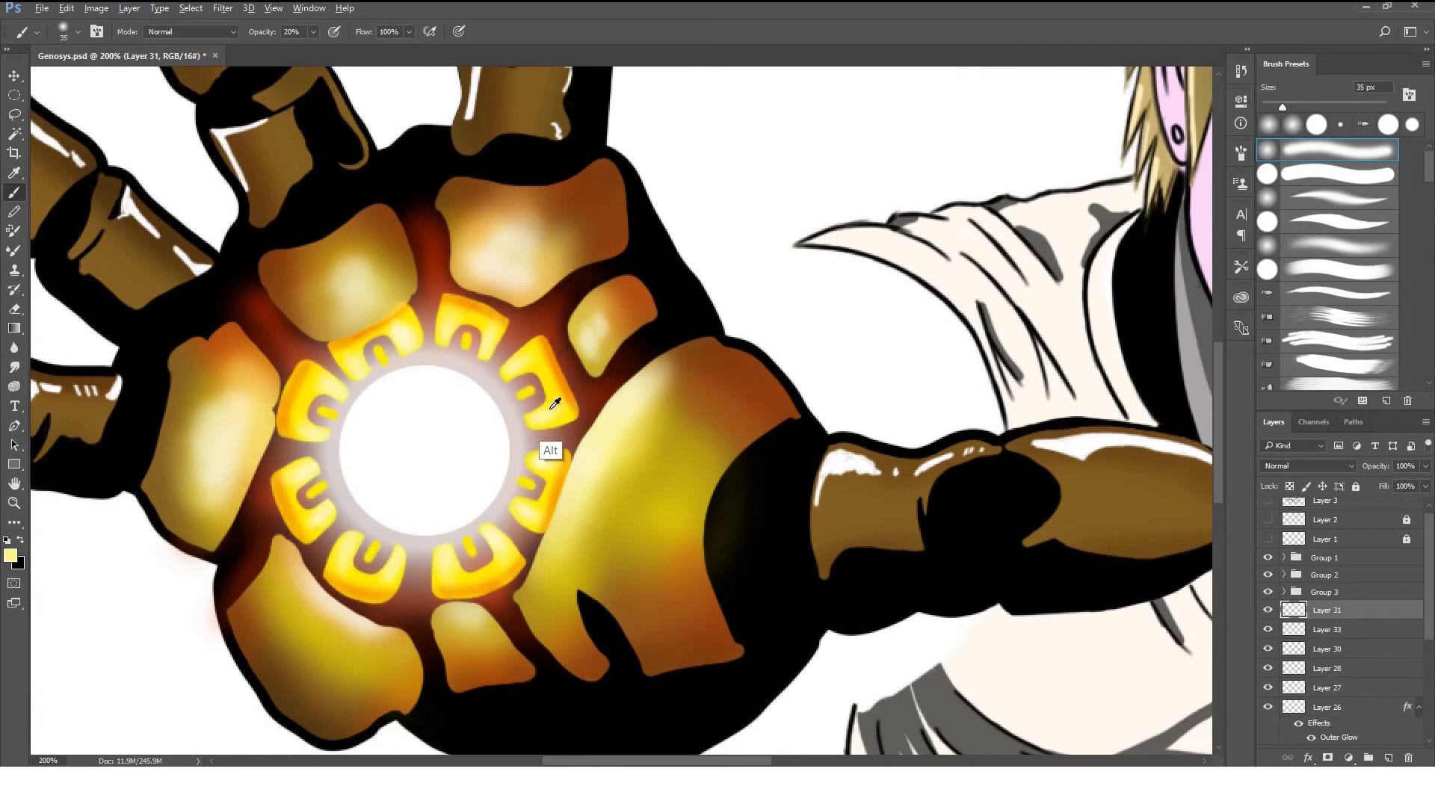
left_click(1351, 186)
mouse_move(377, 406)
left_mouse_down()
mouse_move(408, 388)
mouse_move(376, 405)
left_mouse_up()
key("ctrl+z")
key("comma")
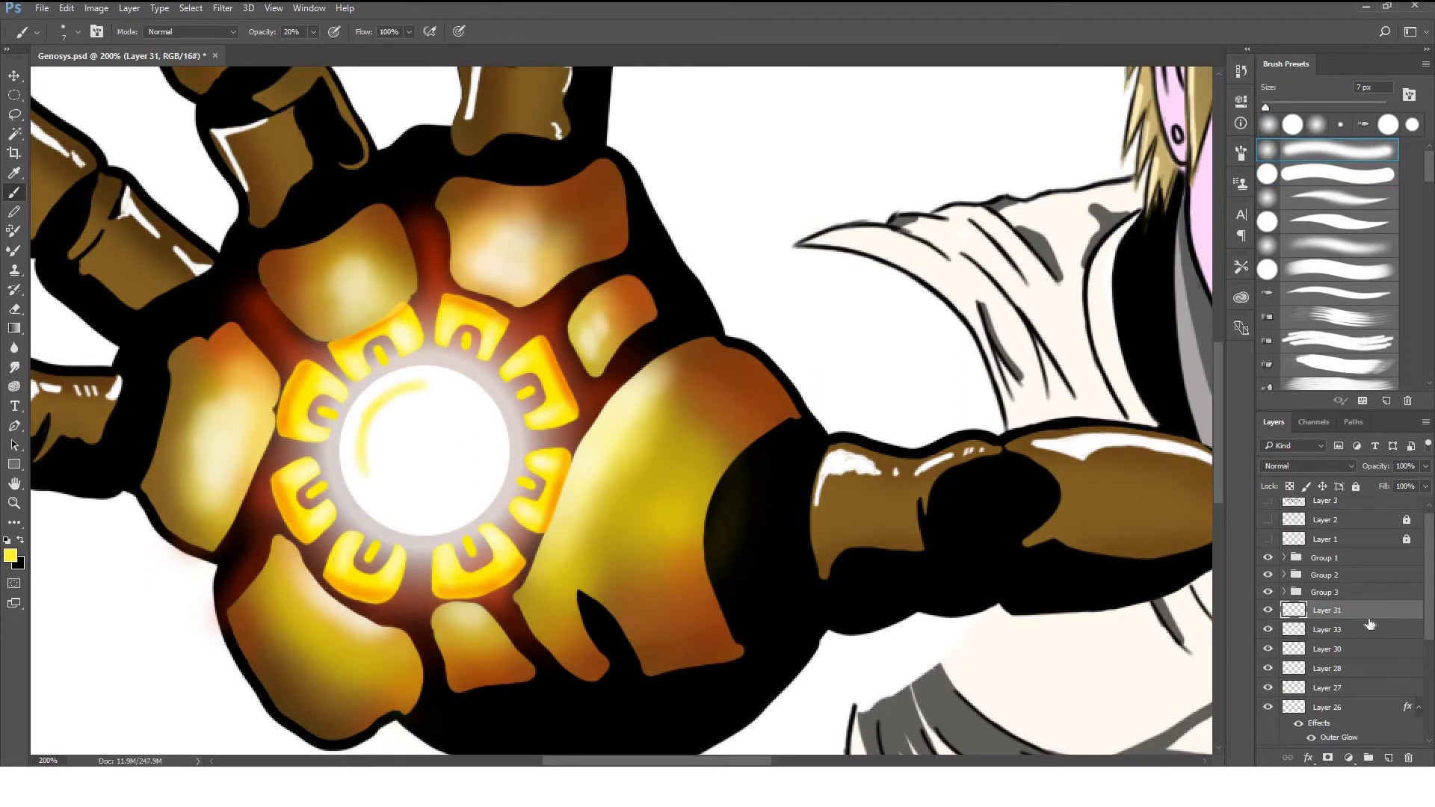
scroll(1430, 622, "down", 4)
Paint white highlight streaks on the upper palm edge on Layer 25 at 95% opacity.
left_click(1286, 638)
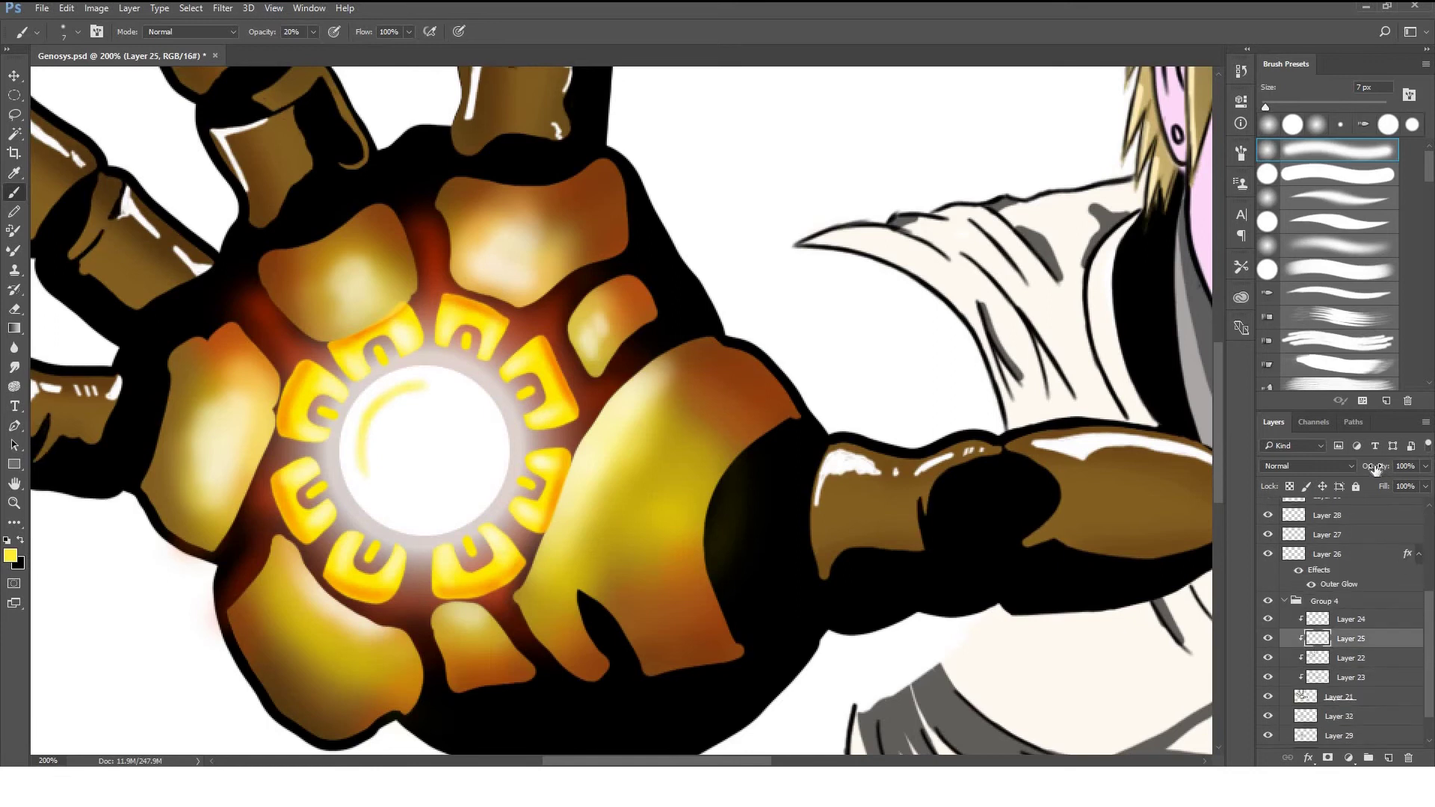
key("period")
key("9")
key("5")
left_click_drag(657, 367, 719, 366)
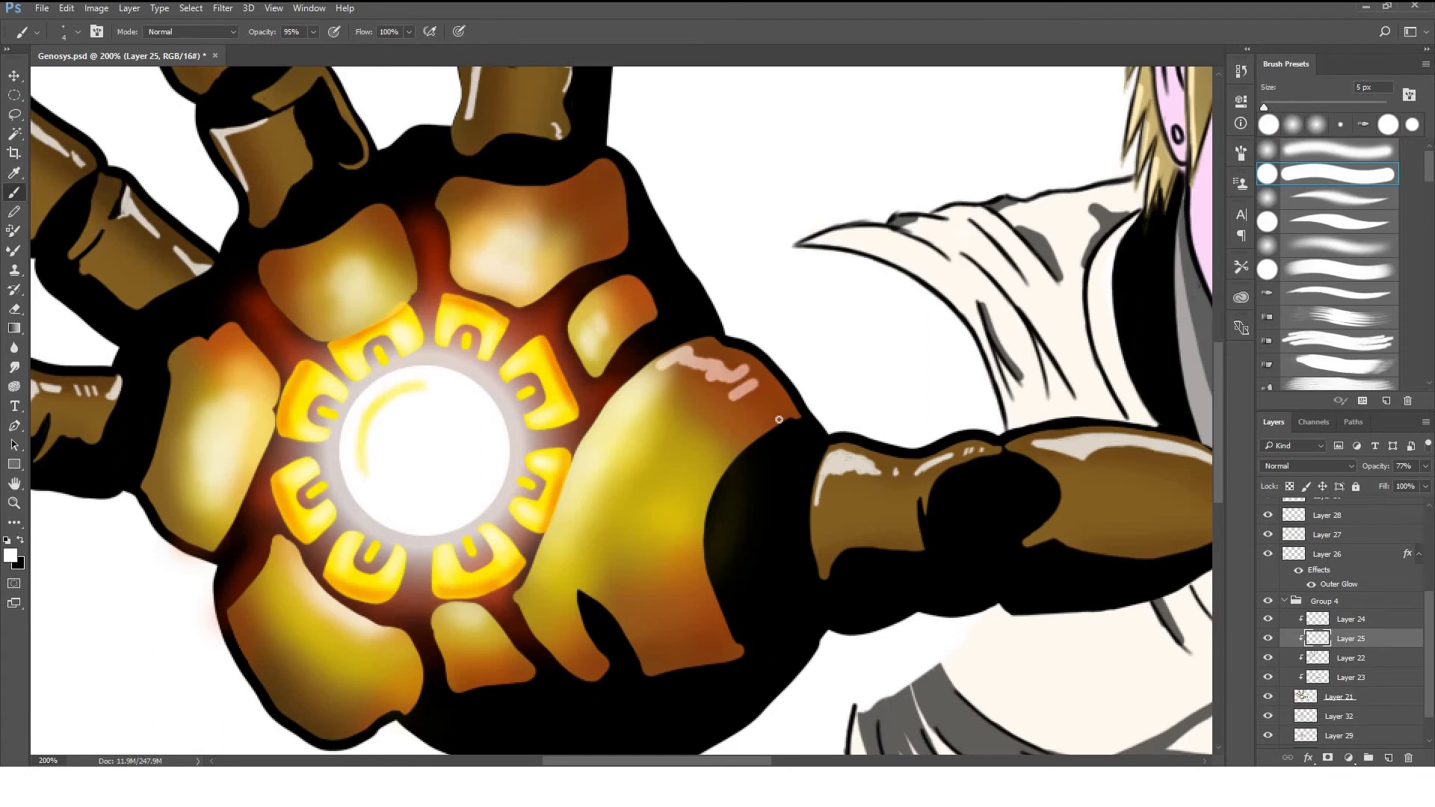
Set up a 2 px black brush on Layer 24 for palm crease lines and collapse Group 4.
left_click(1384, 621)
key("x")
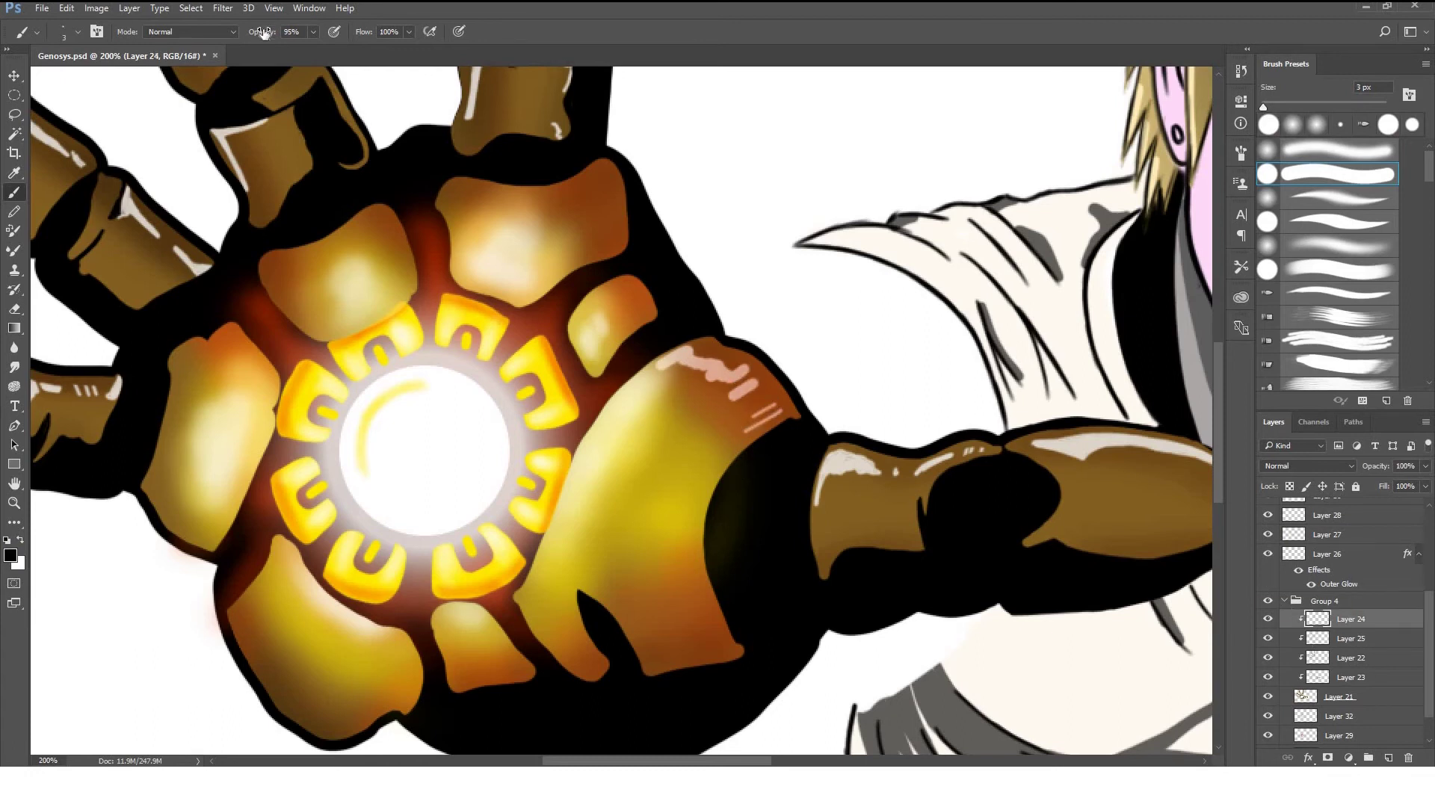
key("bracketleft")
key("ctrl+plus")
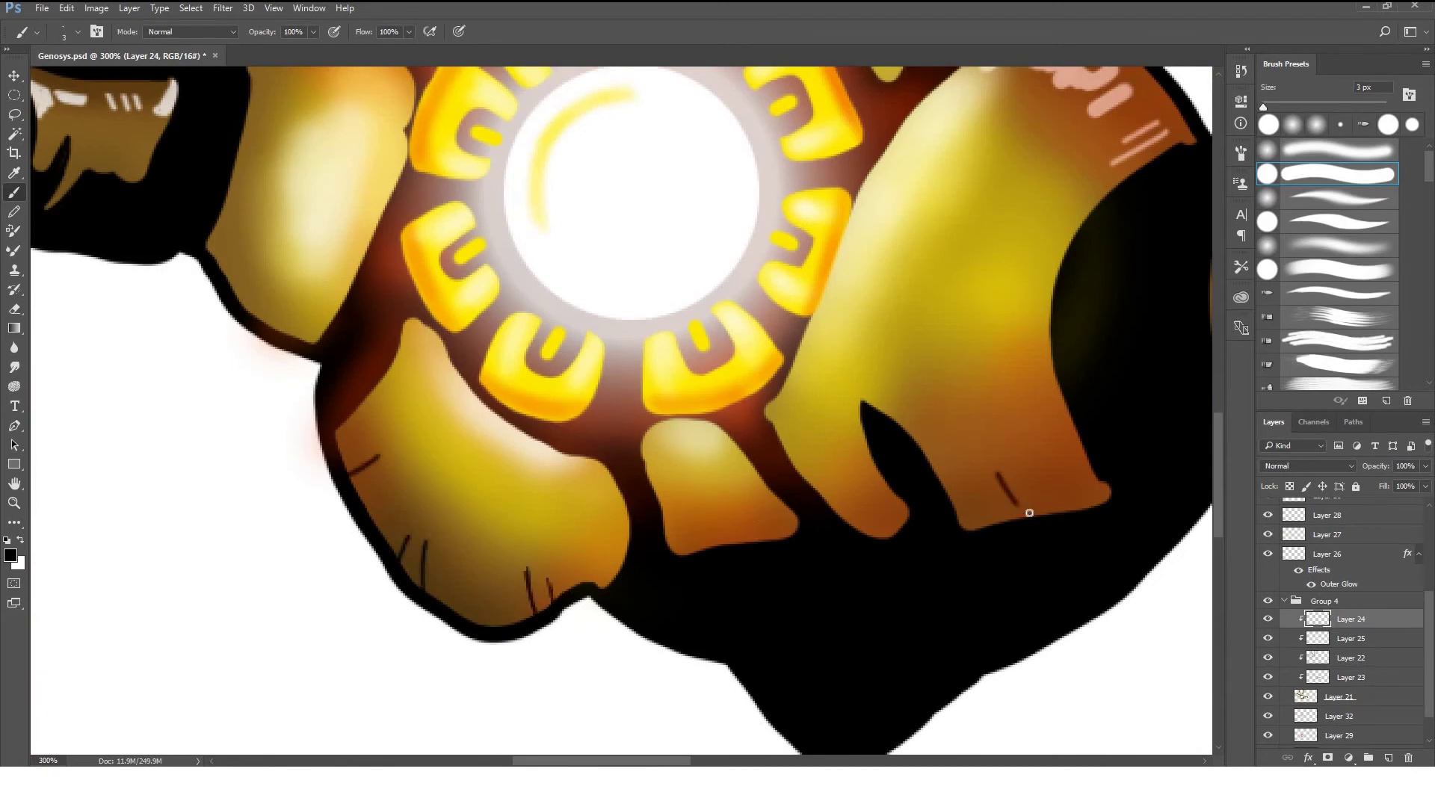
left_click(1284, 601)
Add a new Layer 34 above Group 5 and load the hand's shape as a selection.
key("ctrl+0")
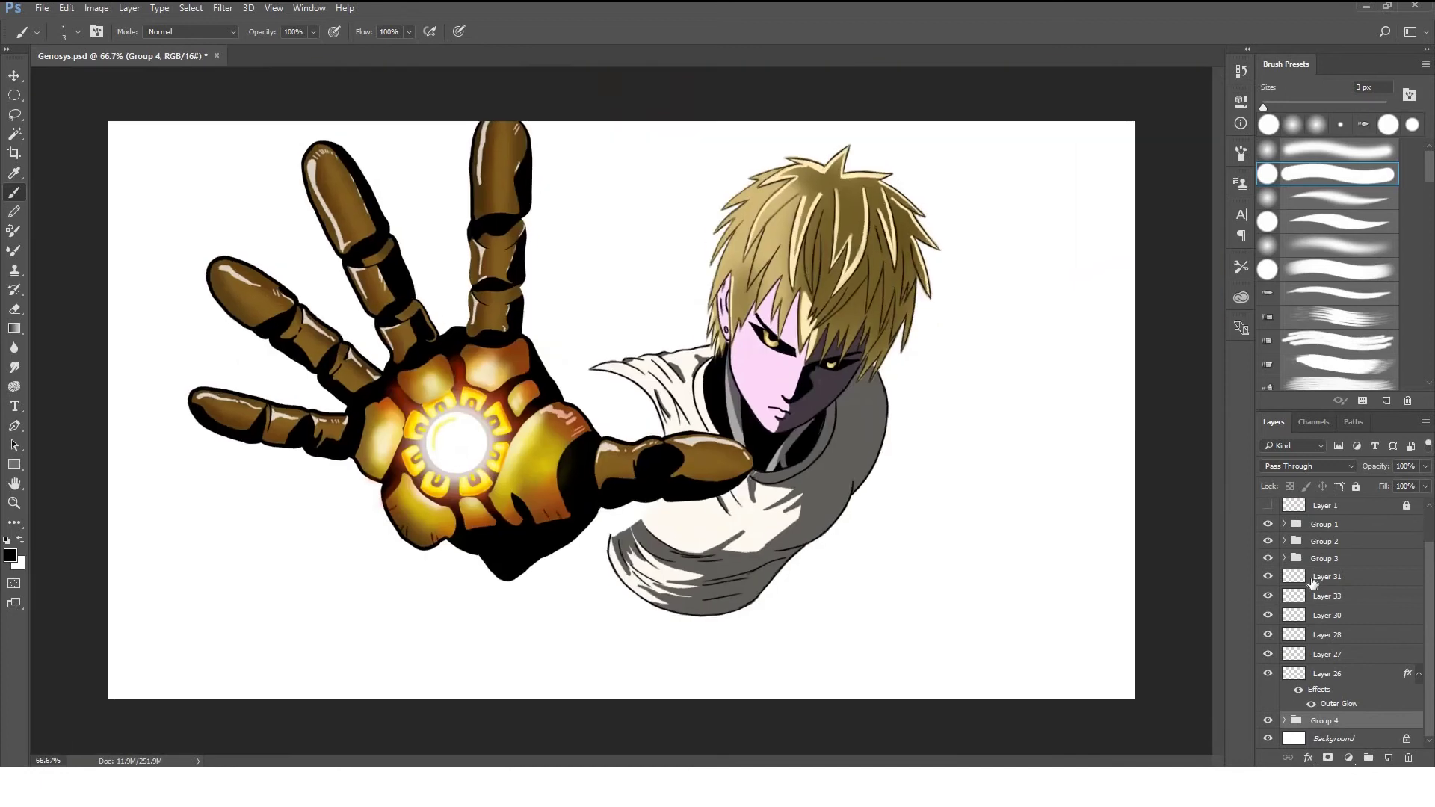
key("ctrl+1")
left_click(1338, 617)
left_click(1389, 758)
left_click(1284, 651)
scroll(1338, 658, "down", 3)
left_click(1305, 719, "ctrl")
Soft-brush shading along the palm's lower edge and wrist, then set Overlay at 67% opacity.
left_click(1338, 151)
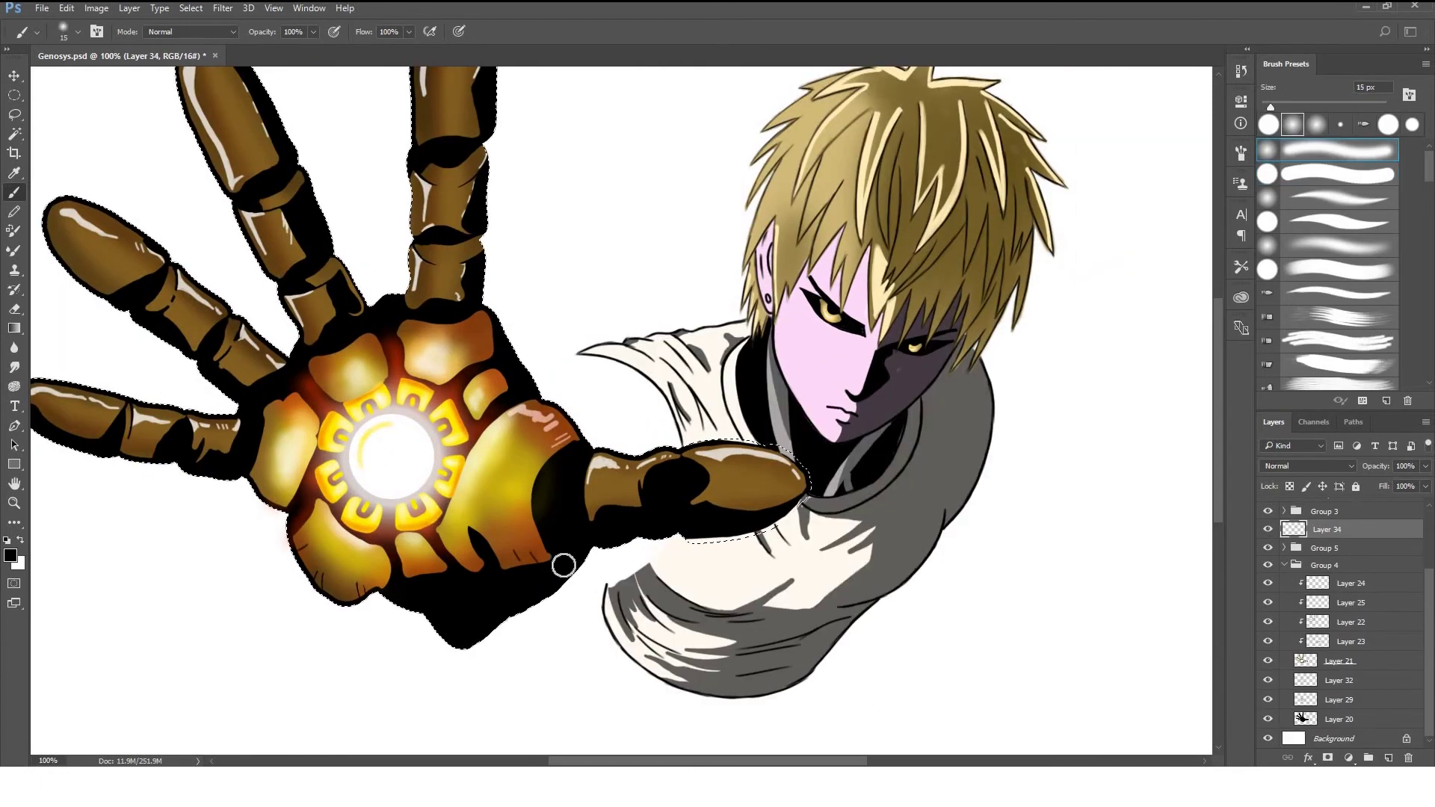
mouse_move(516, 538)
left_mouse_down()
mouse_move(336, 560)
mouse_move(277, 478)
left_mouse_up()
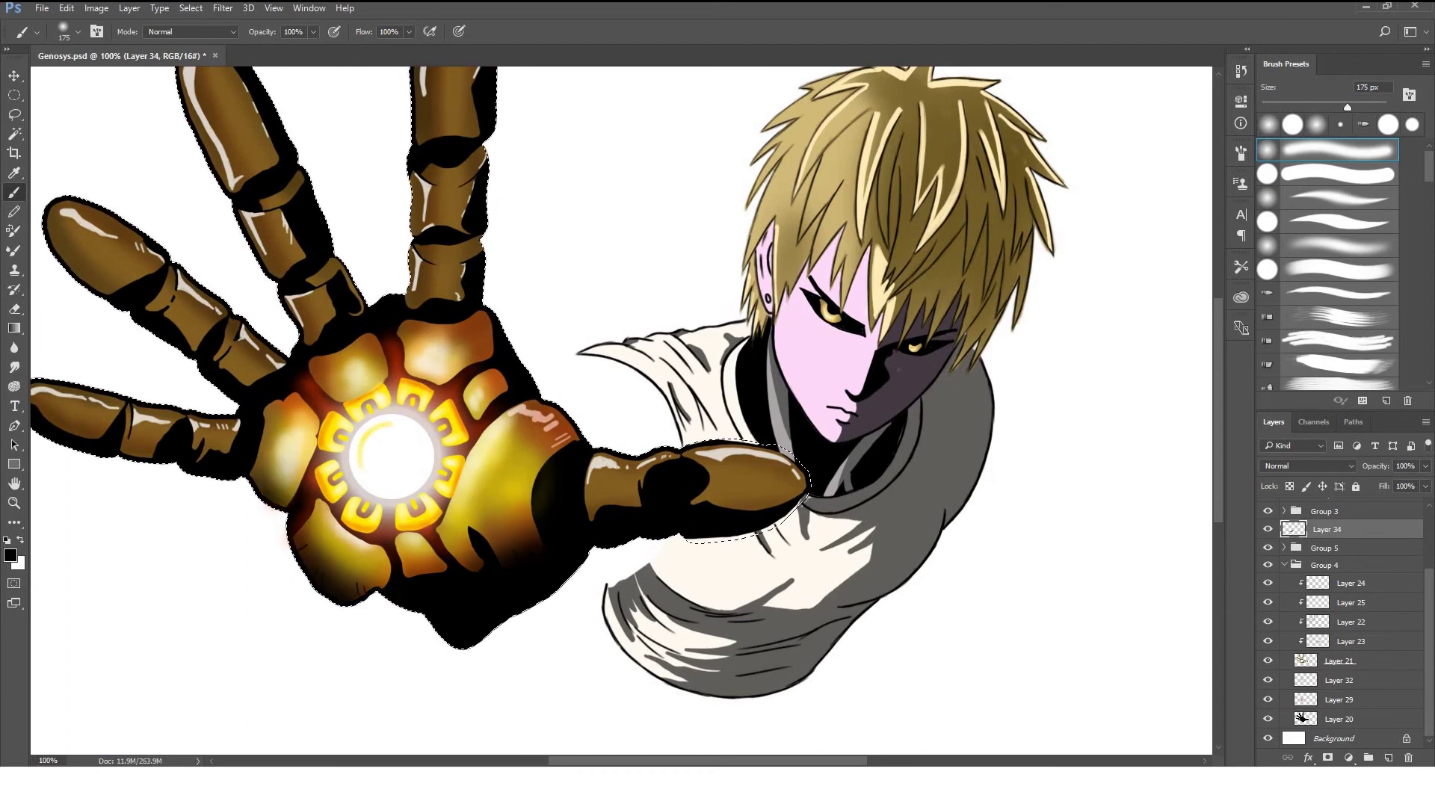
left_click_drag(493, 389, 568, 449)
key("bracketleft")
key("bracketleft")
key("bracketleft")
scroll(544, 279, "up", 2)
key("bracketright")
key("bracketright")
key("bracketright")
left_click_drag(262, 356, 322, 278)
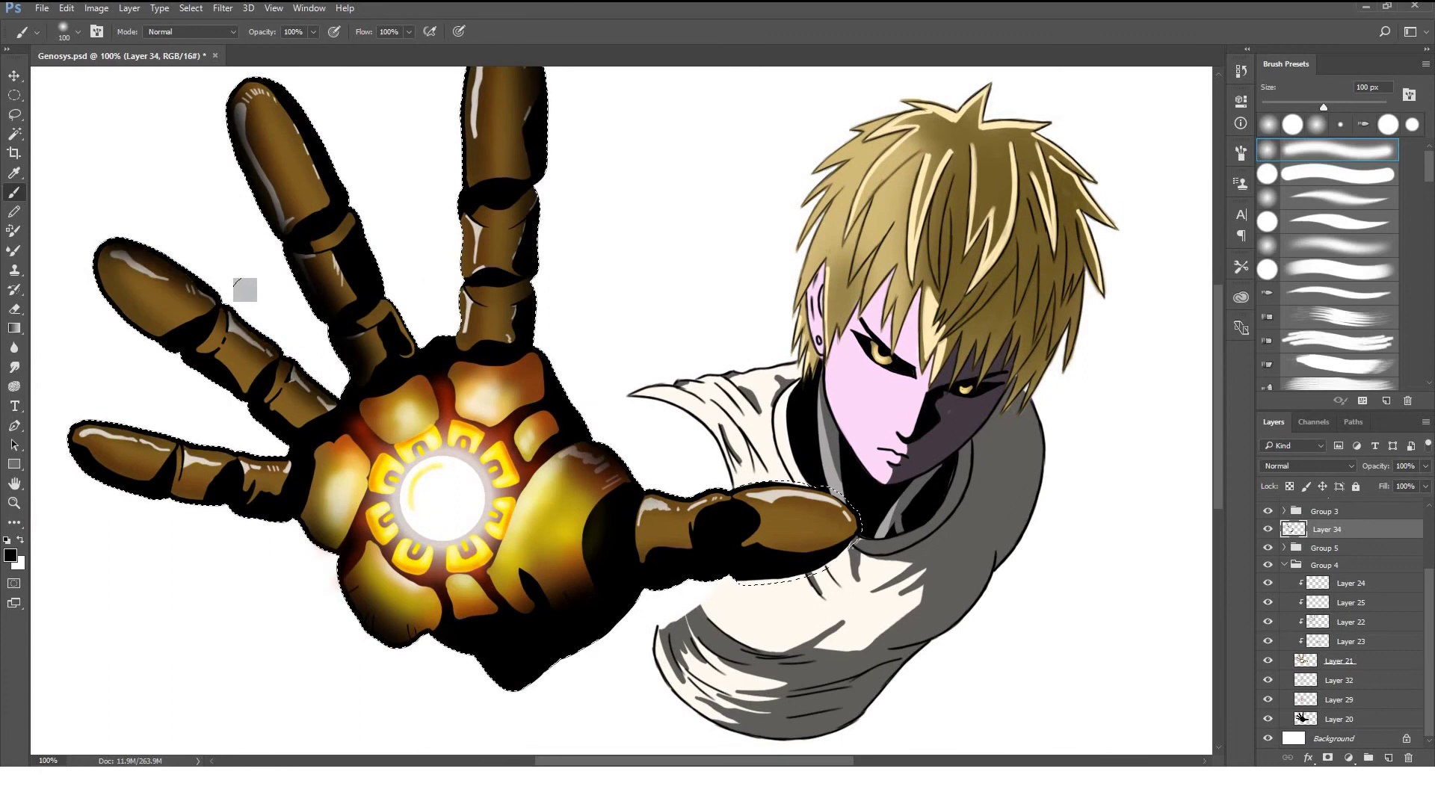
key("bracketleft")
key("bracketleft")
key("bracketleft")
scroll(1319, 467, "down", 6)
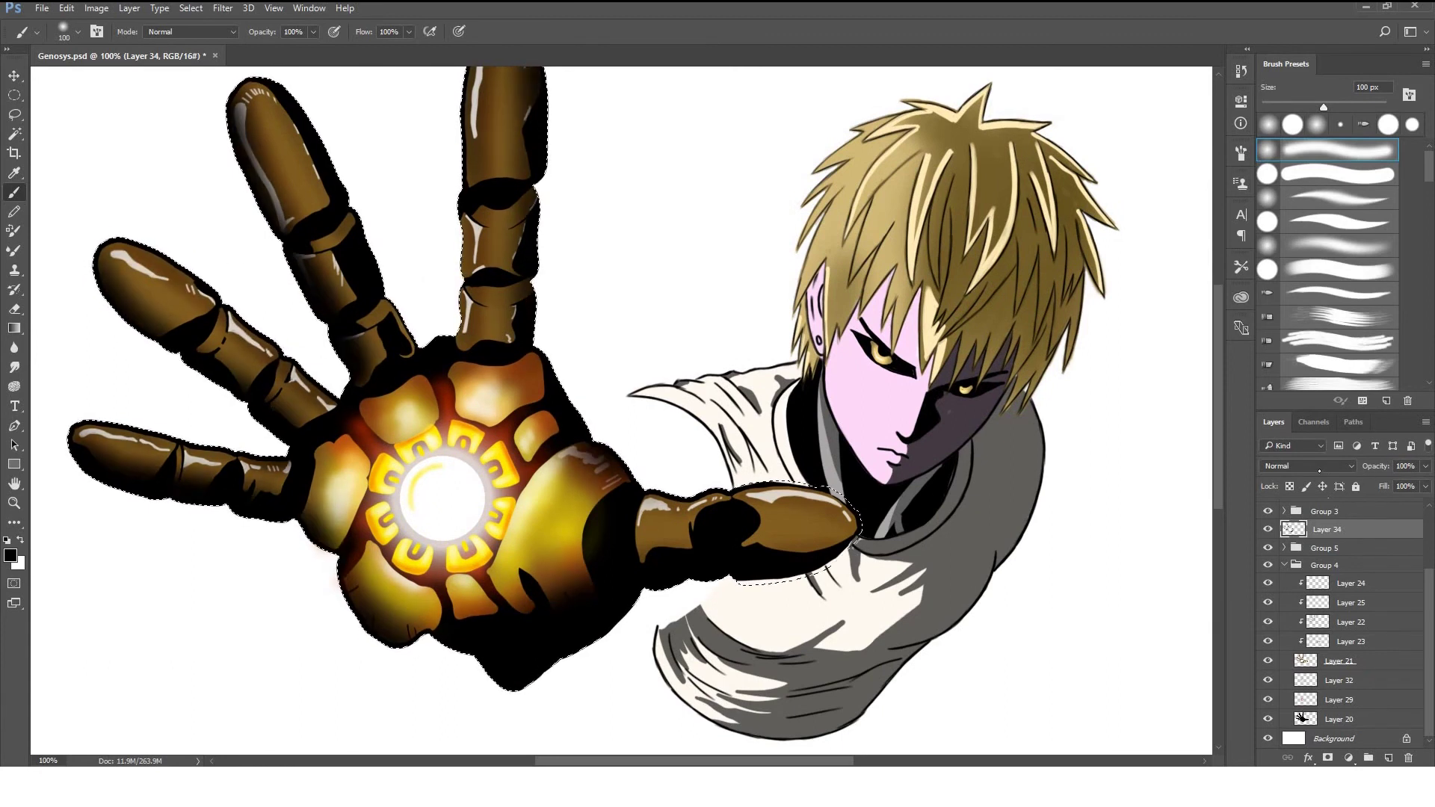
scroll(1320, 467, "up", 3)
scroll(1346, 468, "down", 9)
mouse_move(1362, 469)
left_mouse_down()
mouse_move(1381, 471)
mouse_move(1353, 471)
left_mouse_up()
key("ctrl+minus")
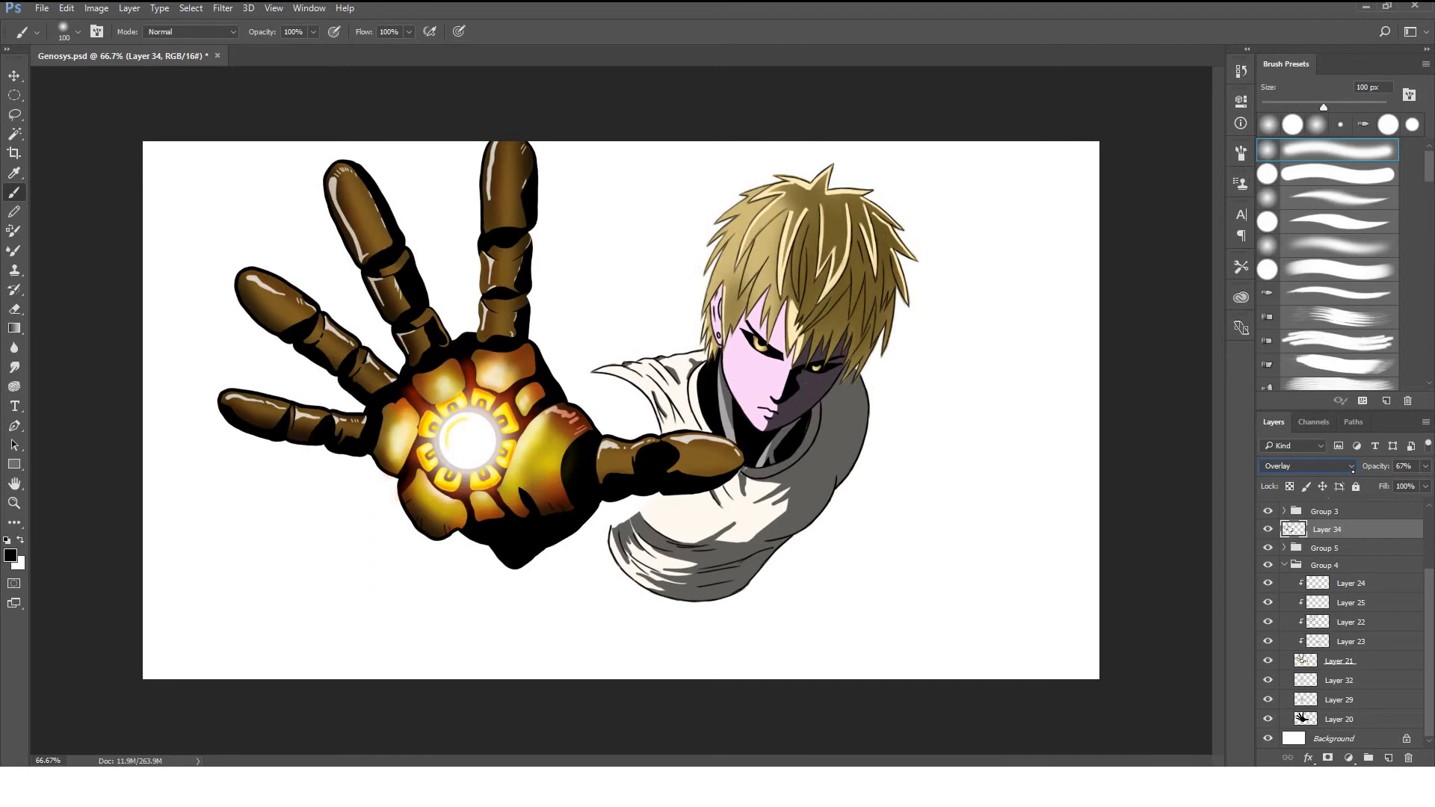
Zoom in on the sleeve and paint a wide grey band across it with a 40 px brush.
left_click(1268, 527)
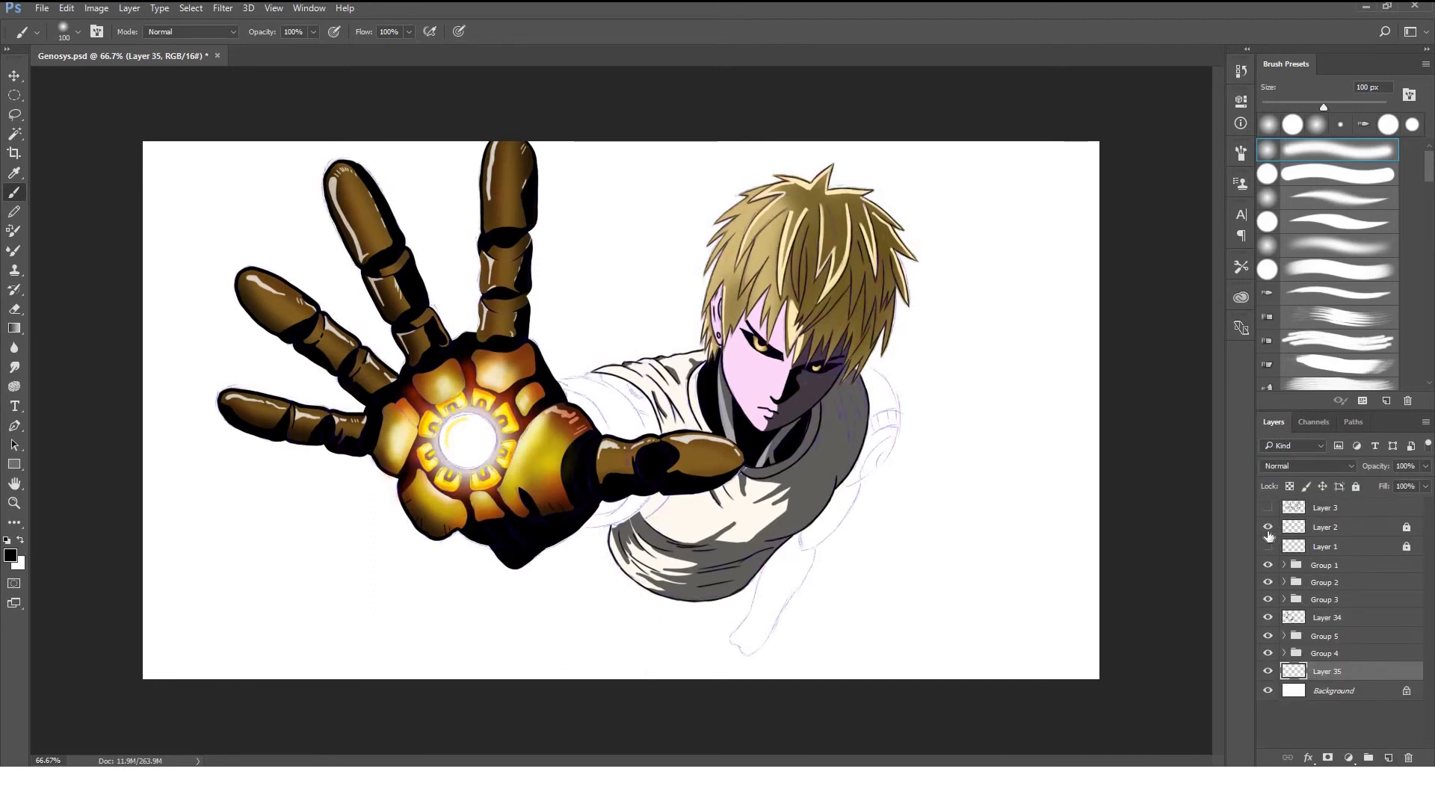
key("ctrl+plus")
key("Return")
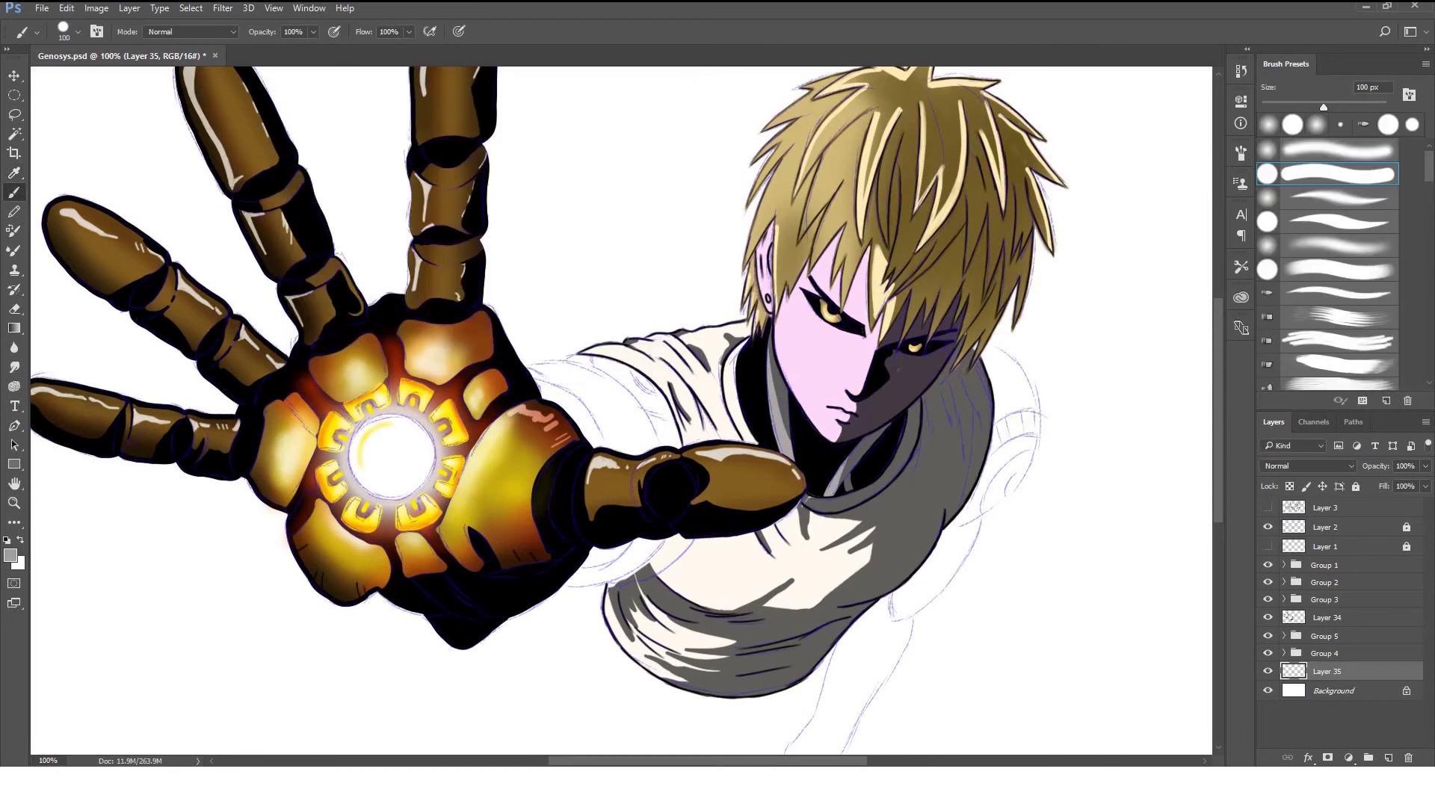
key("bracketleft")
key("bracketleft")
key("bracketleft")
key("ctrl+plus")
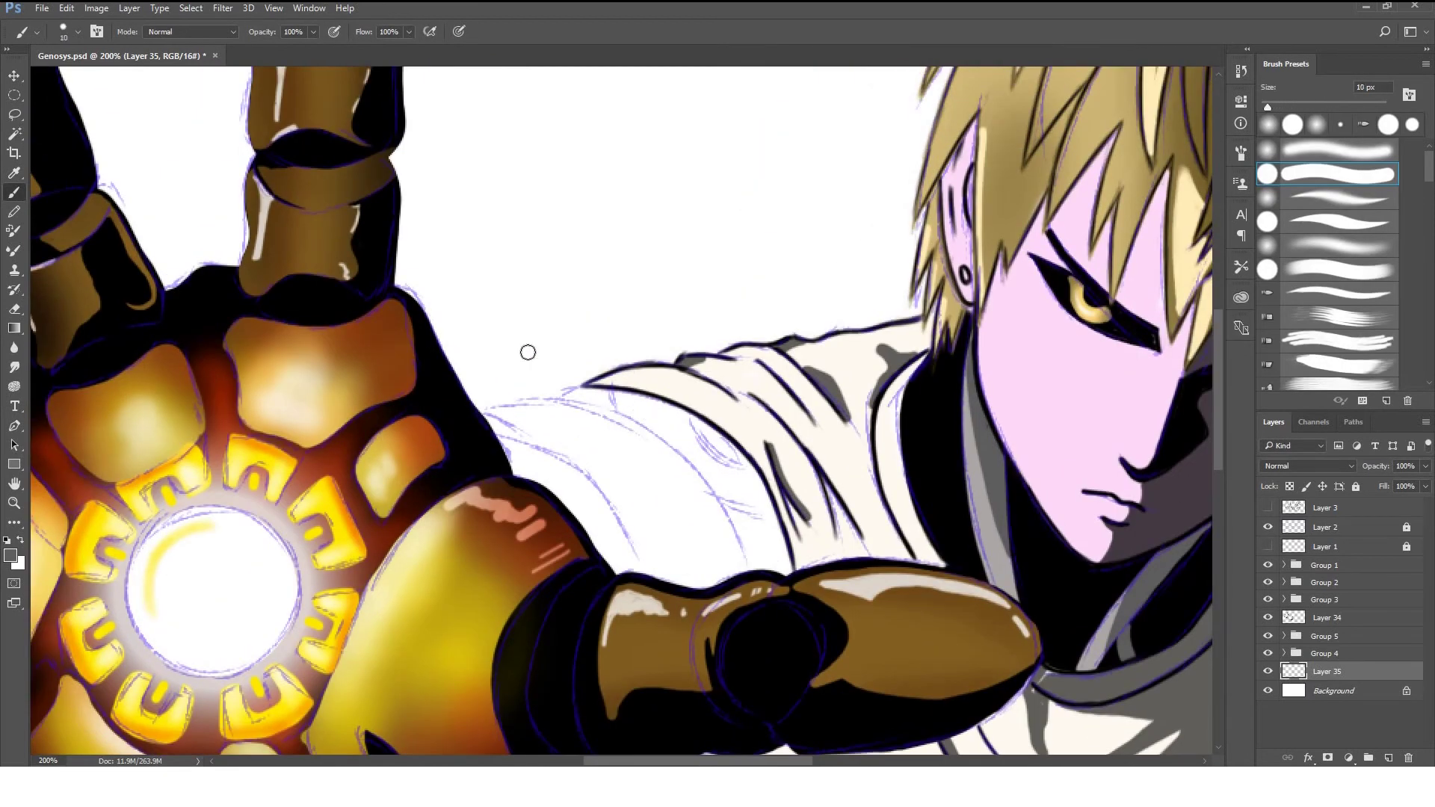
mouse_move(491, 420)
left_mouse_down()
mouse_move(548, 434)
mouse_move(656, 570)
left_mouse_up()
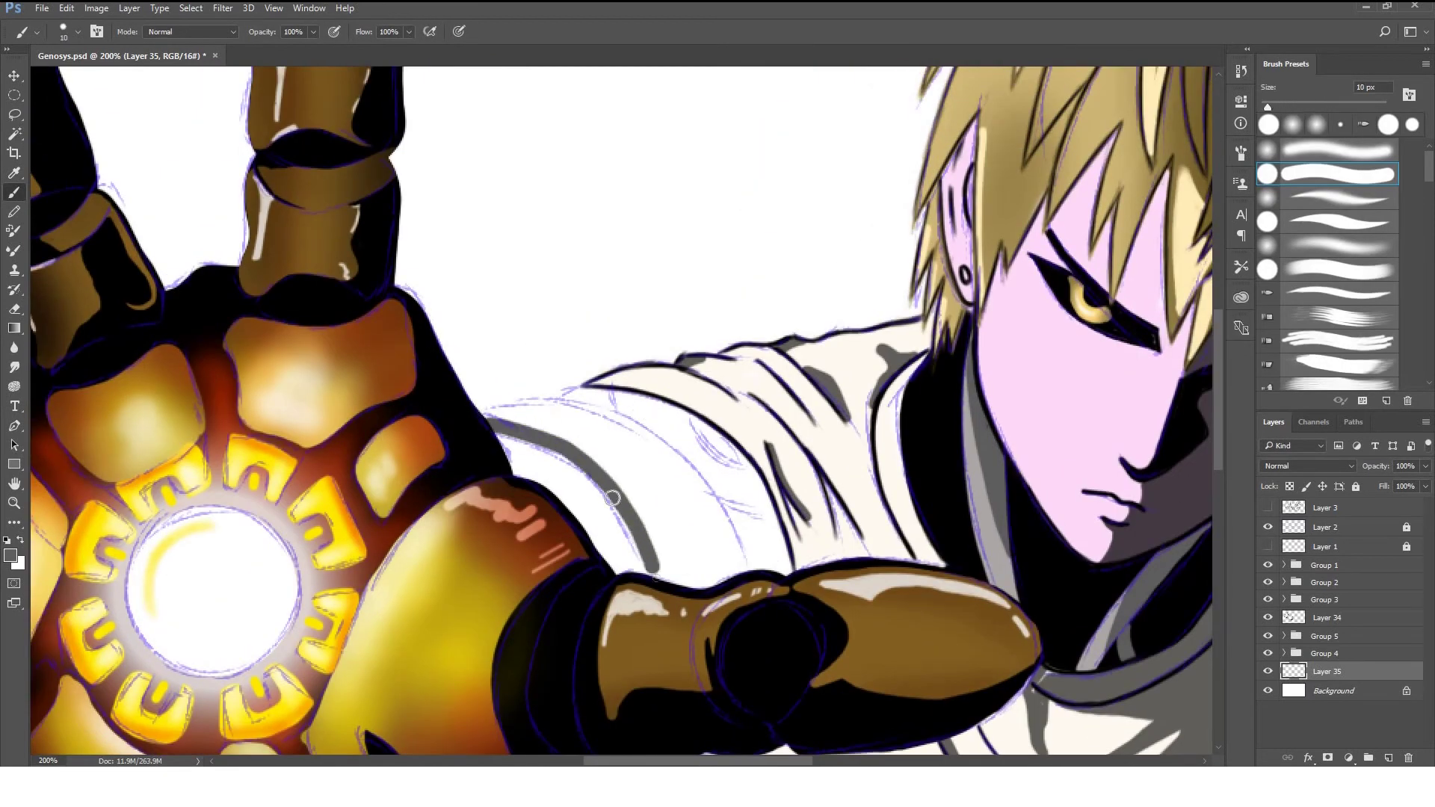
left_click_drag(493, 426, 731, 576)
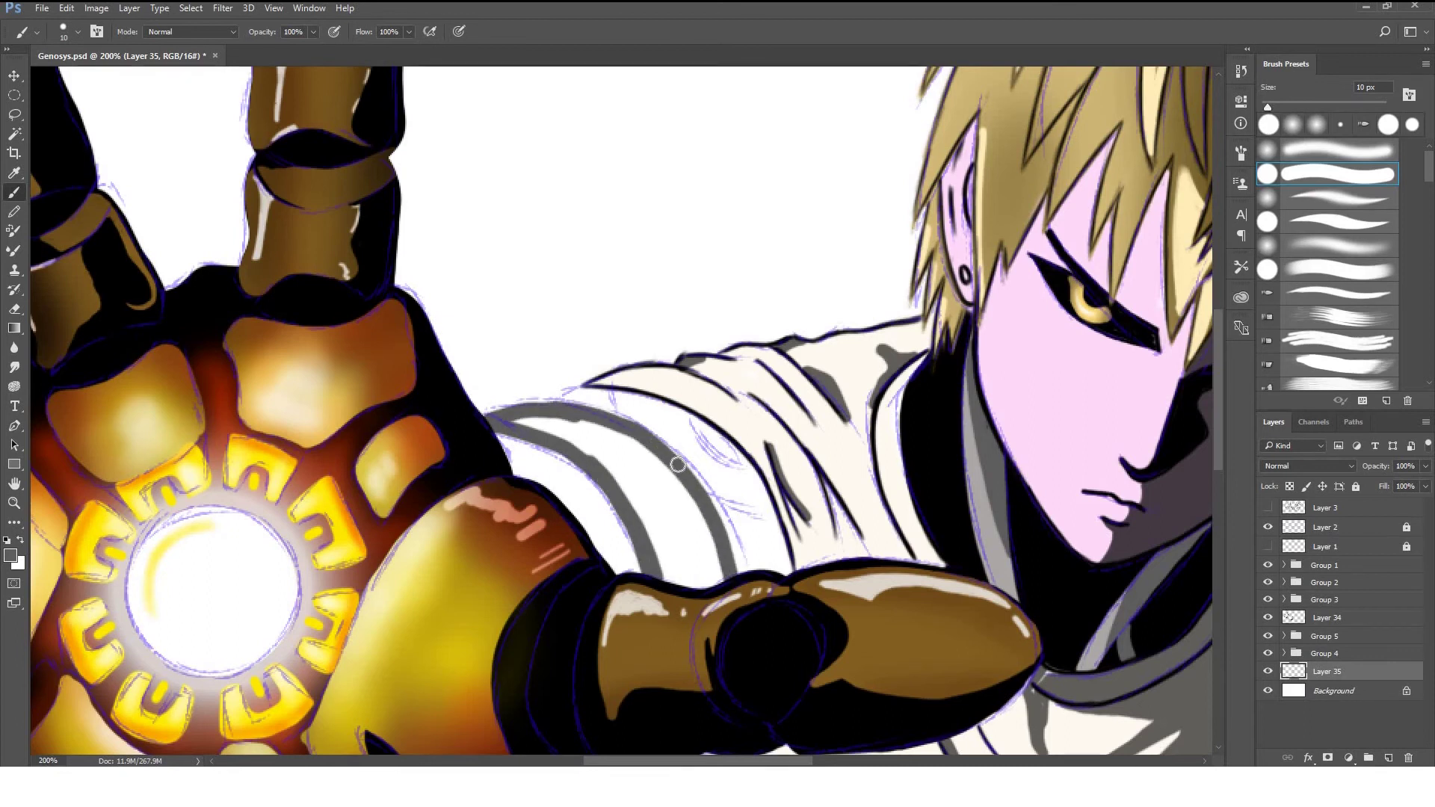
left_click_drag(549, 432, 718, 583)
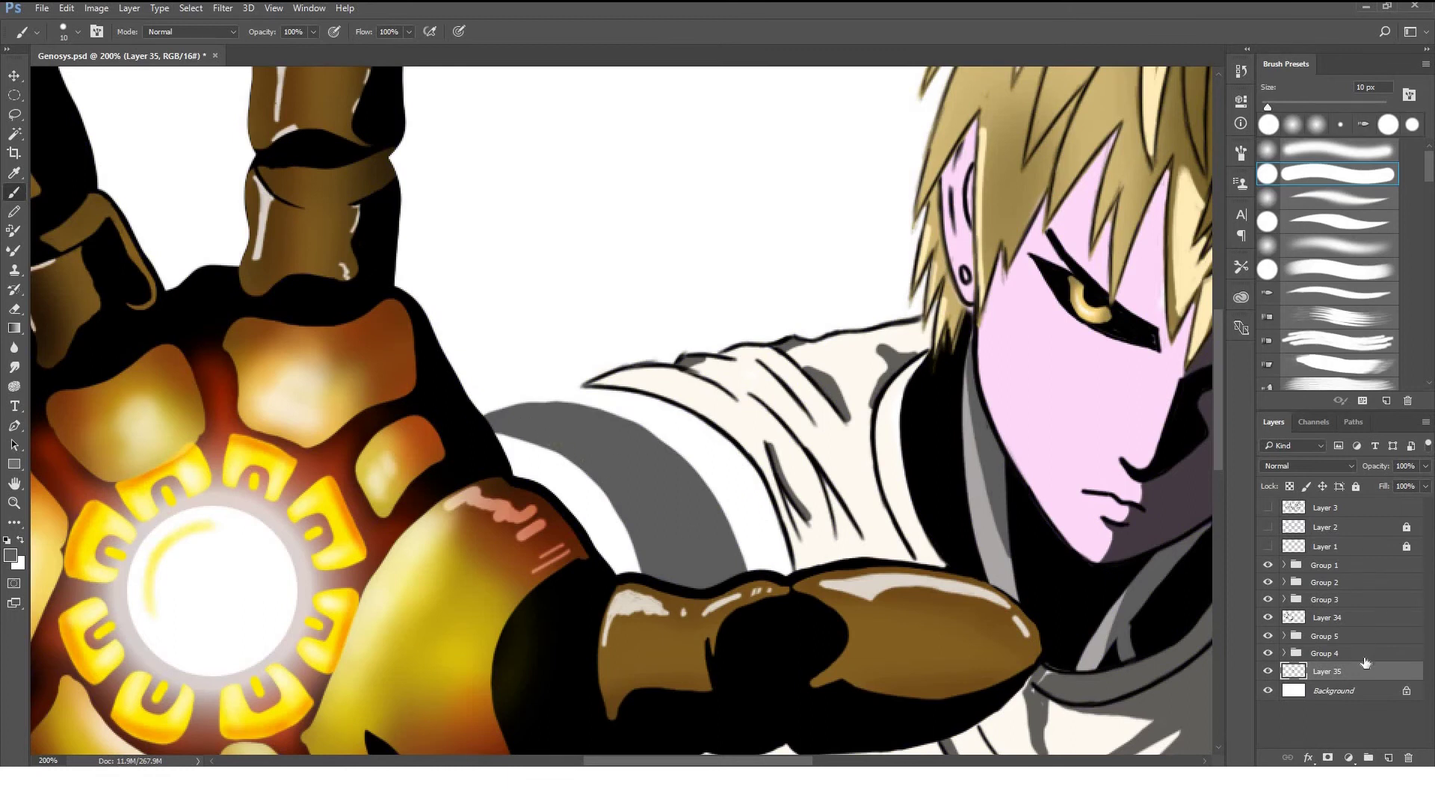
On a new layer below Layer 35, paint brown strokes across the sleeve folds.
key("ctrl+shift+alt+n")
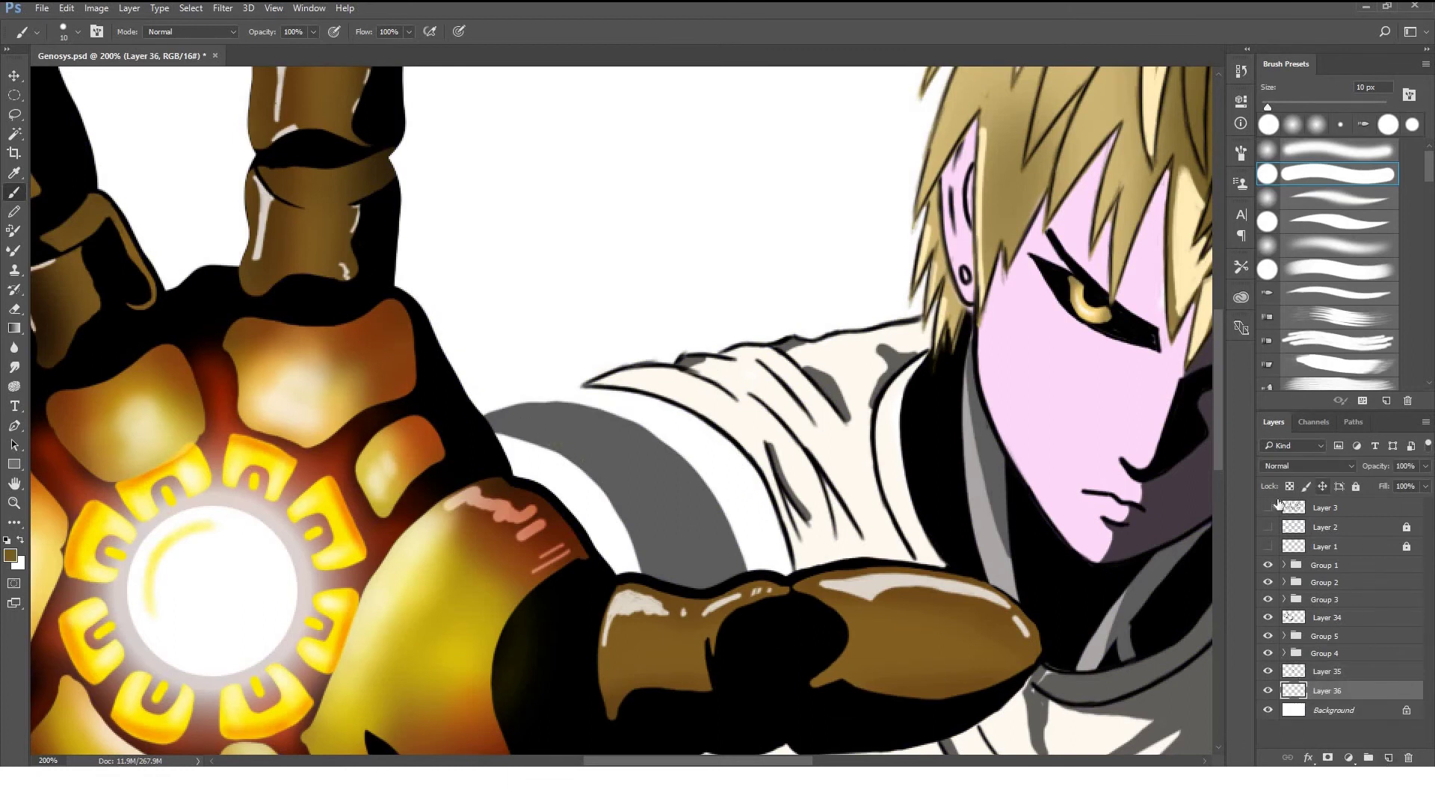
left_click_drag(1268, 527, 1268, 547)
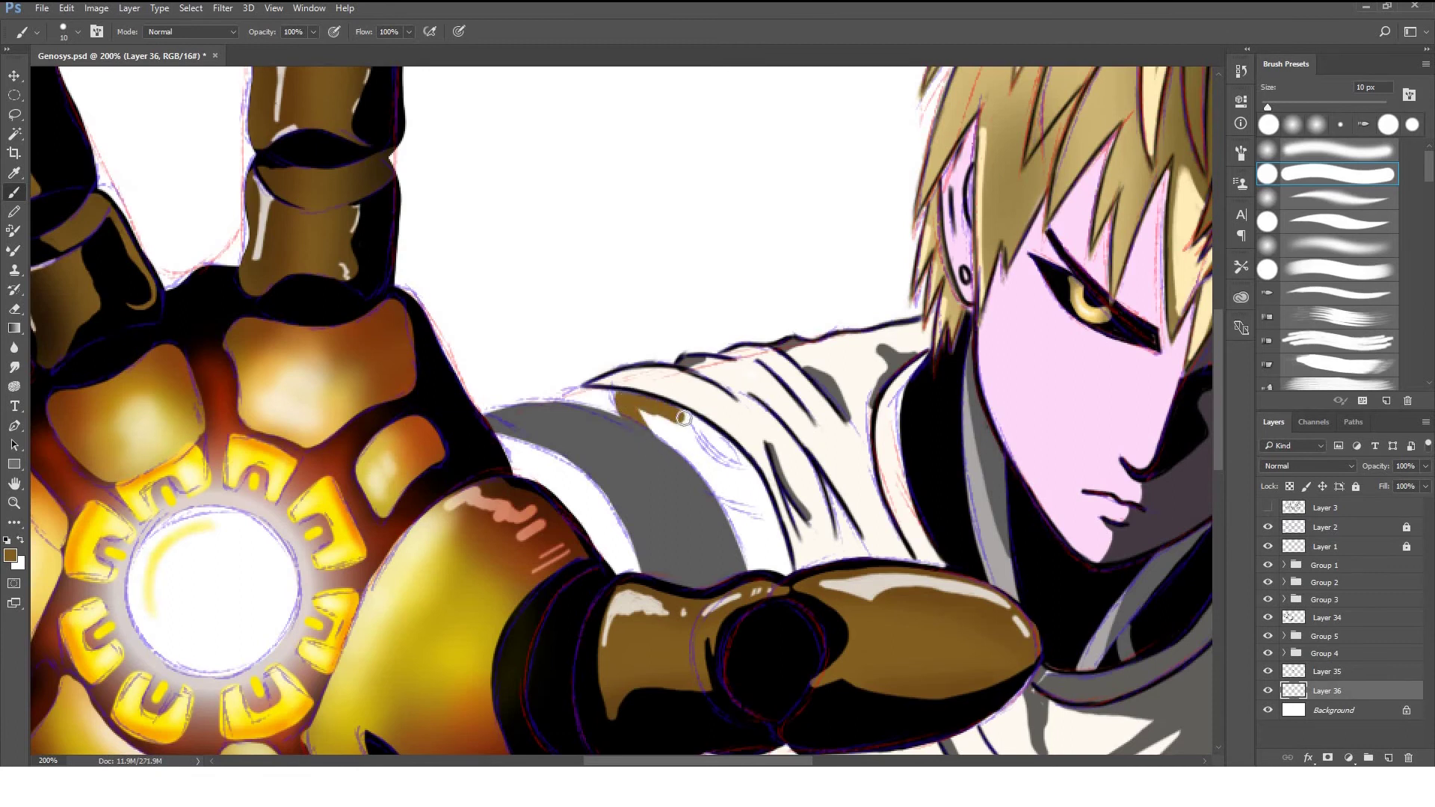
left_click_drag(684, 419, 749, 482)
left_click_drag(631, 403, 770, 515)
left_click_drag(696, 459, 653, 431)
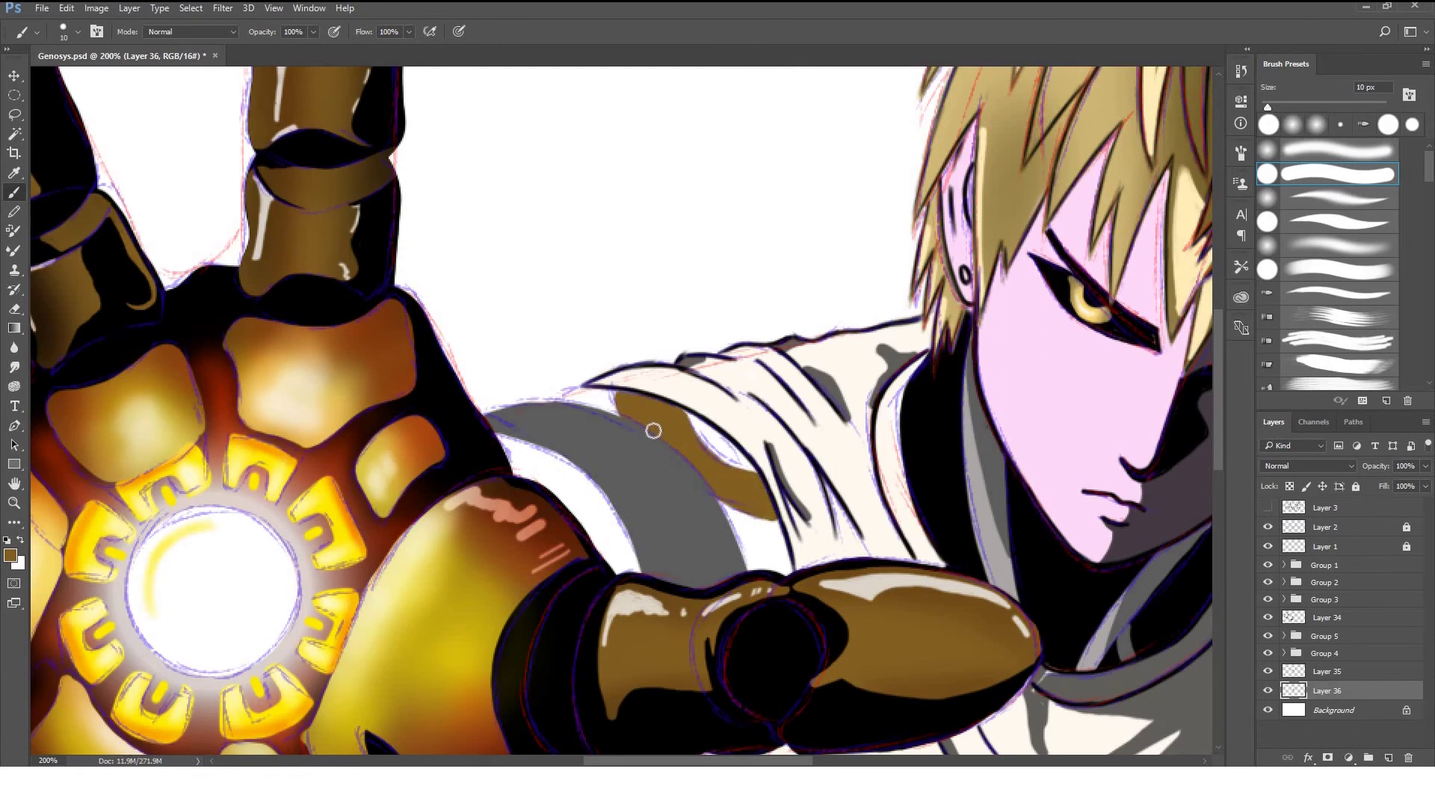
Add a layer above Layer 35 and outline the brown shape's lower edge with a 4 px black brush.
key("alt+bracketright")
key("ctrl+shift+alt+n")
key("x")
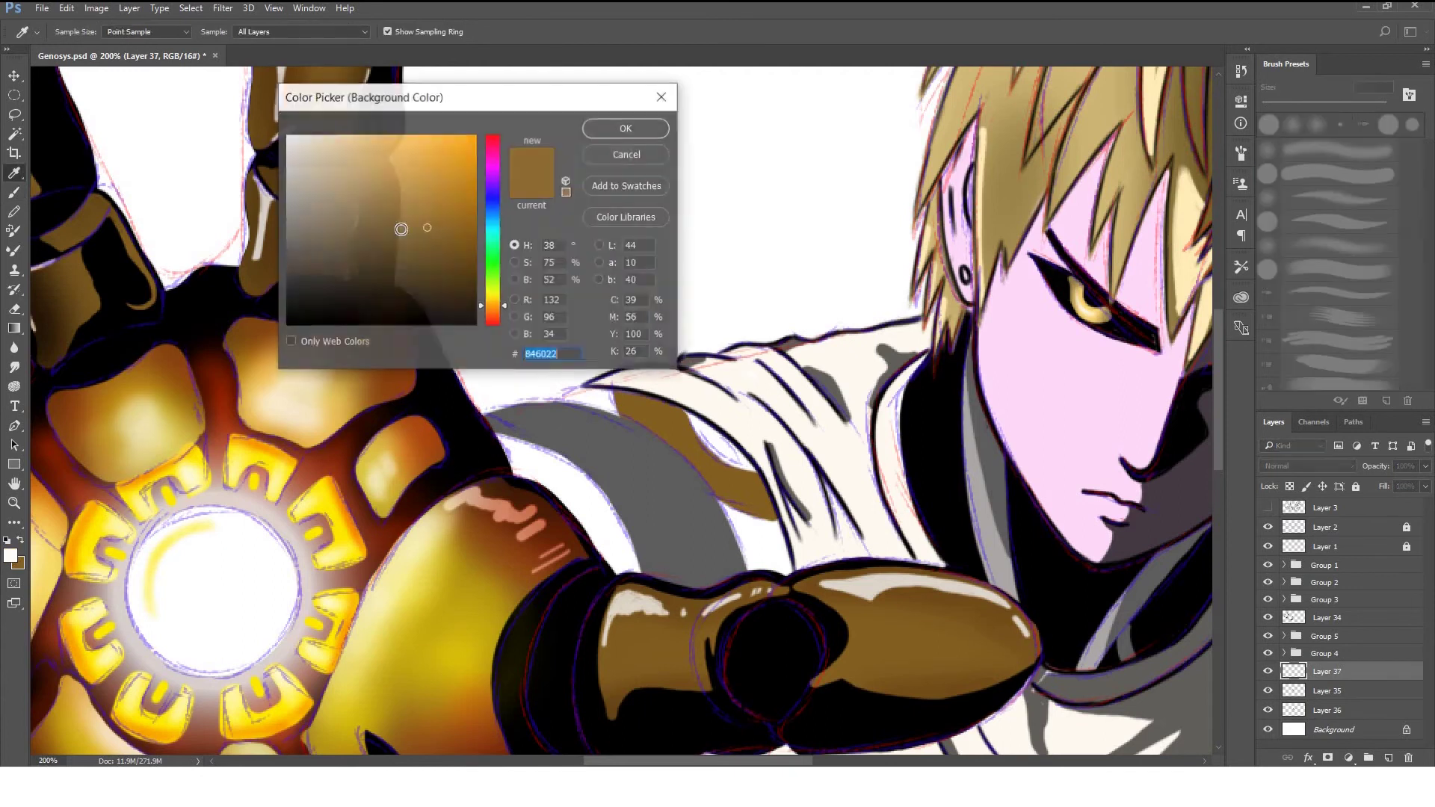
left_click(1335, 154)
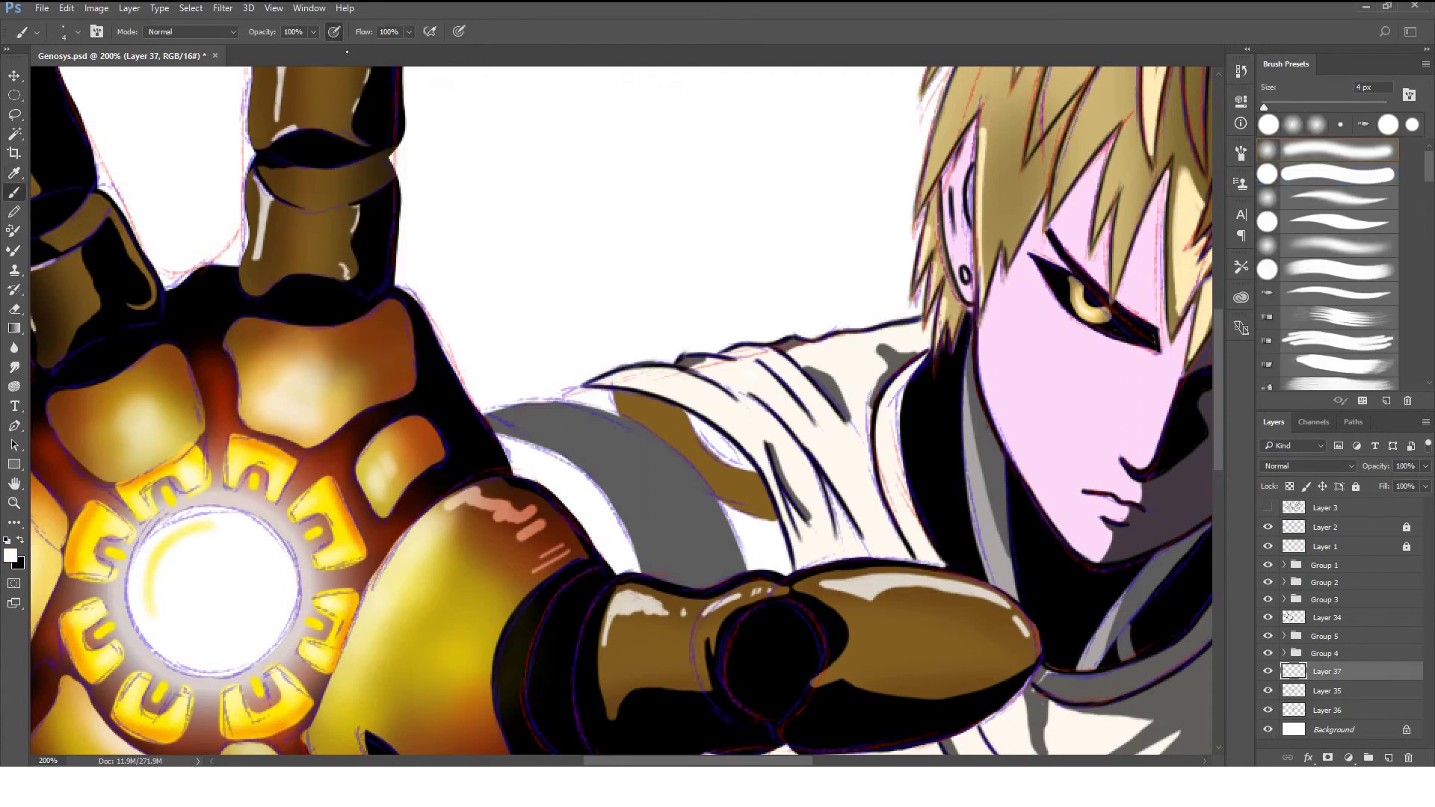
scroll(867, 374, "up", 1)
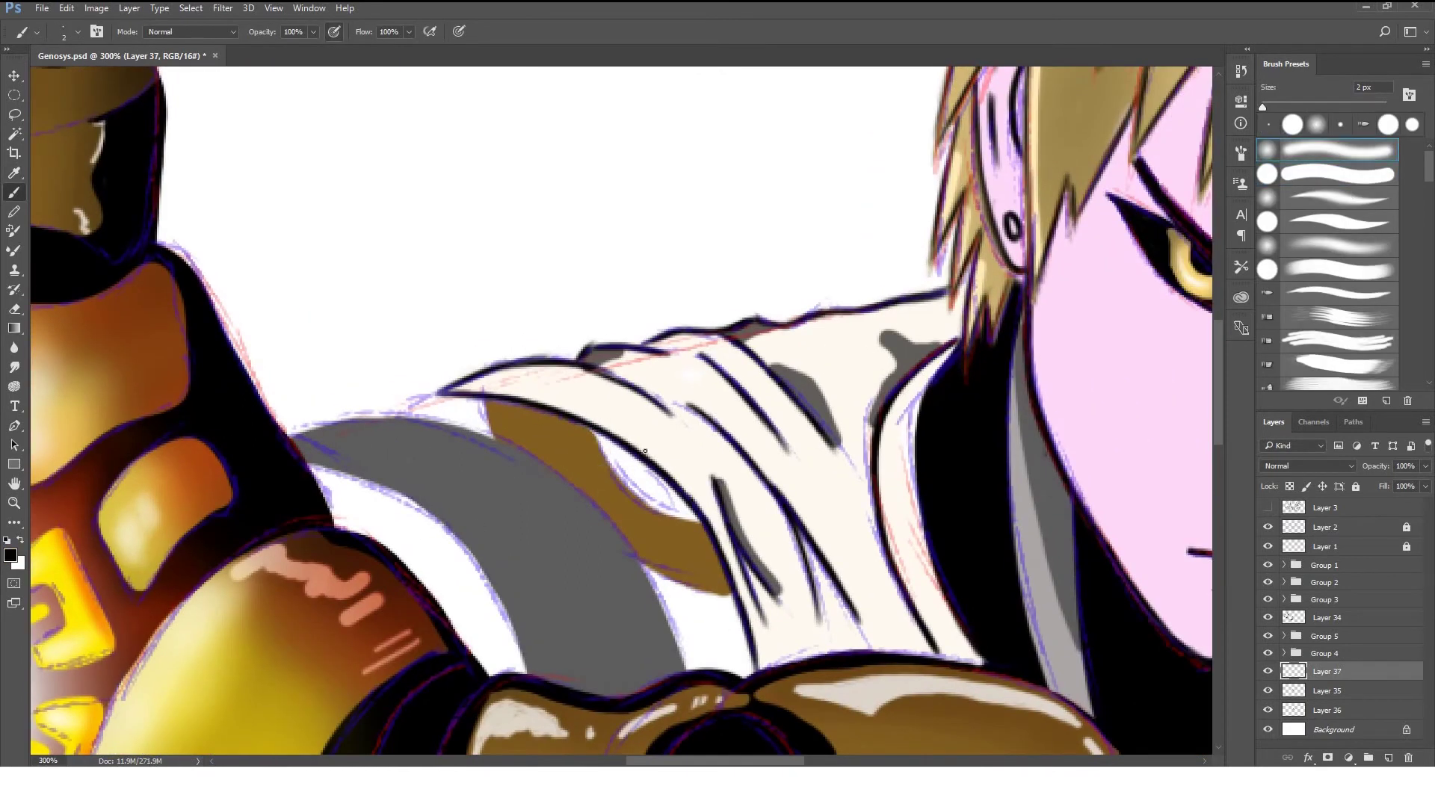
key("bracketright")
key("Delete")
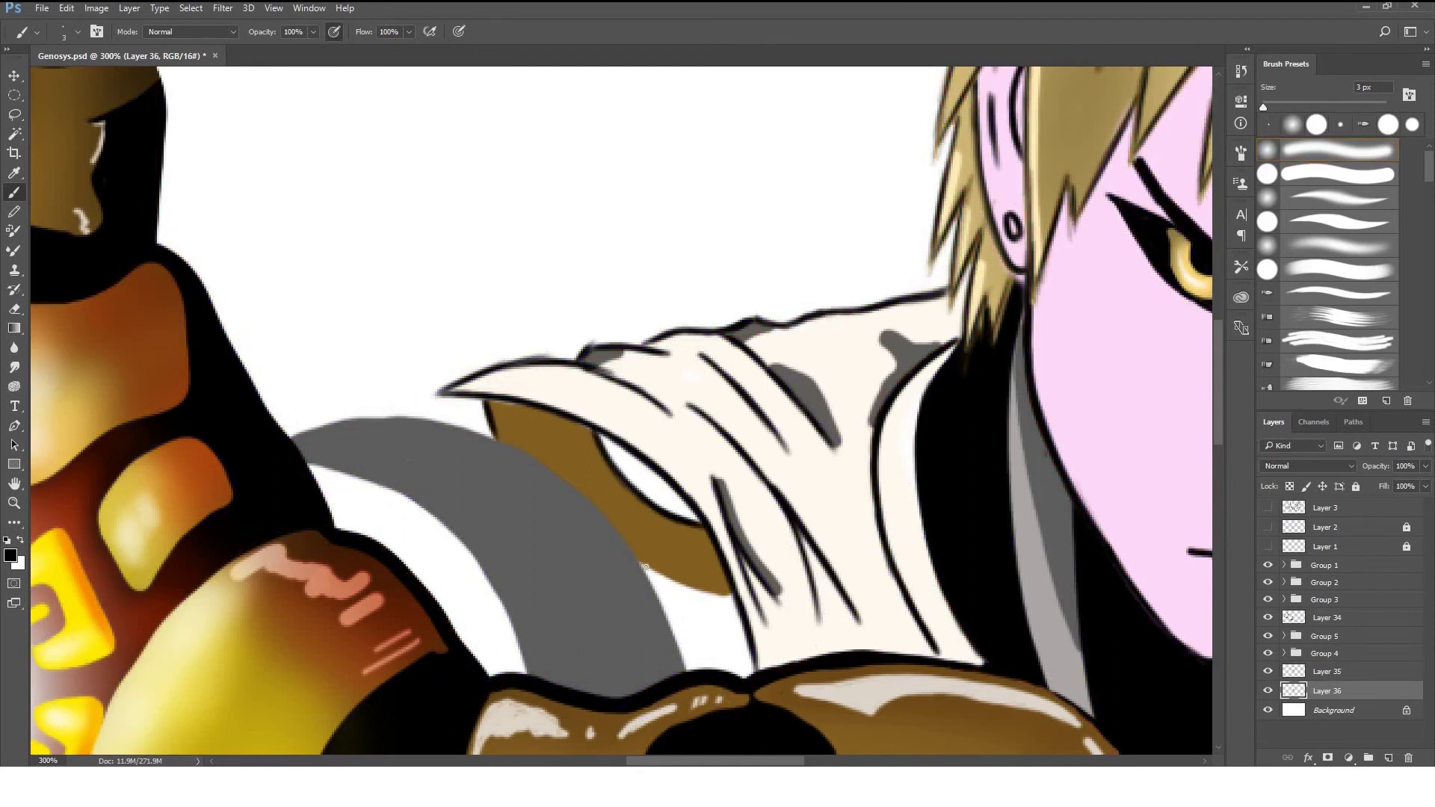
left_click_drag(652, 572, 736, 598)
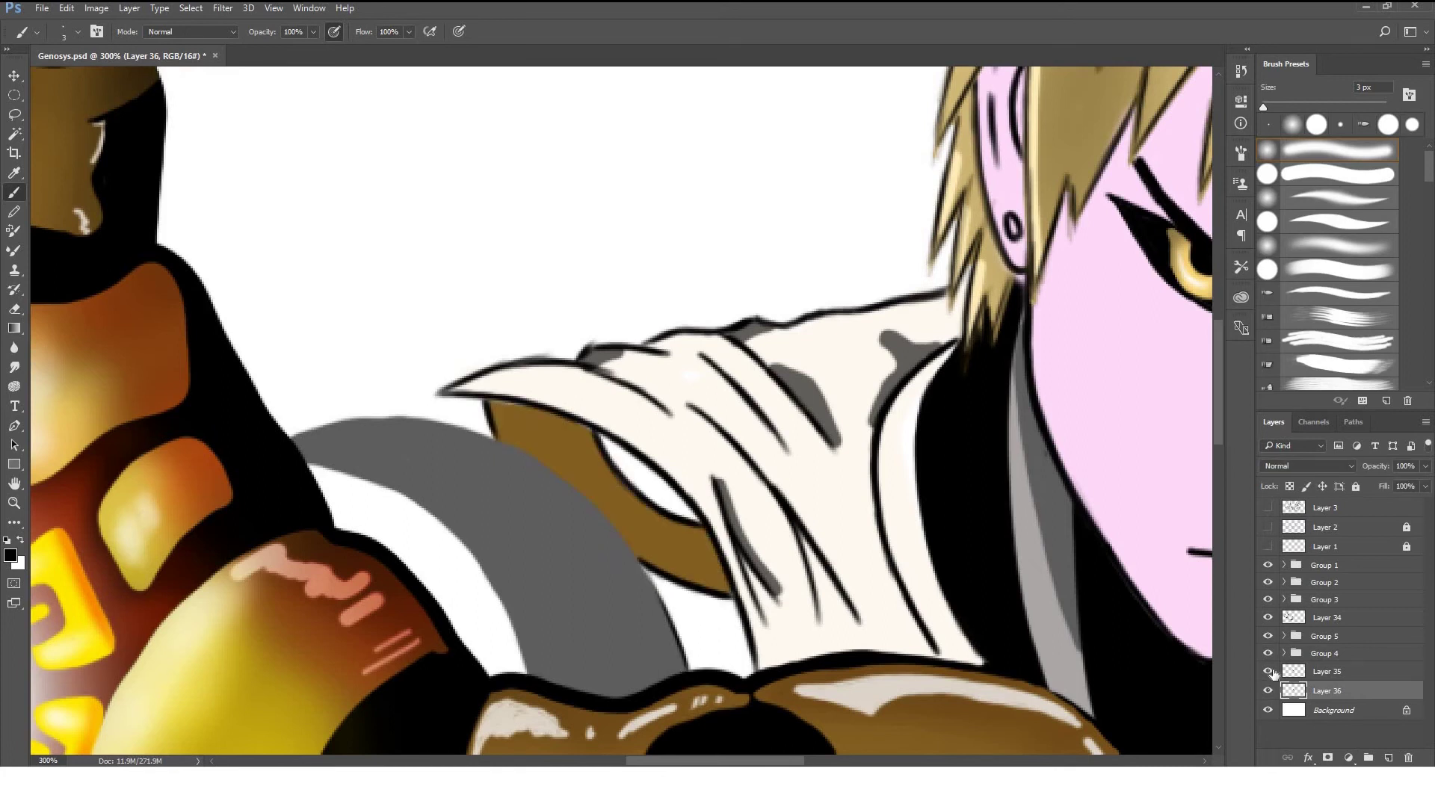
Undo the stray outline strokes and re-ink a thicker black outline along the grey shape.
key("ctrl+alt+z")
key("ctrl+alt+z")
key("ctrl+alt+z")
key("ctrl+alt+z")
key("ctrl+alt+z")
key("ctrl+alt+z")
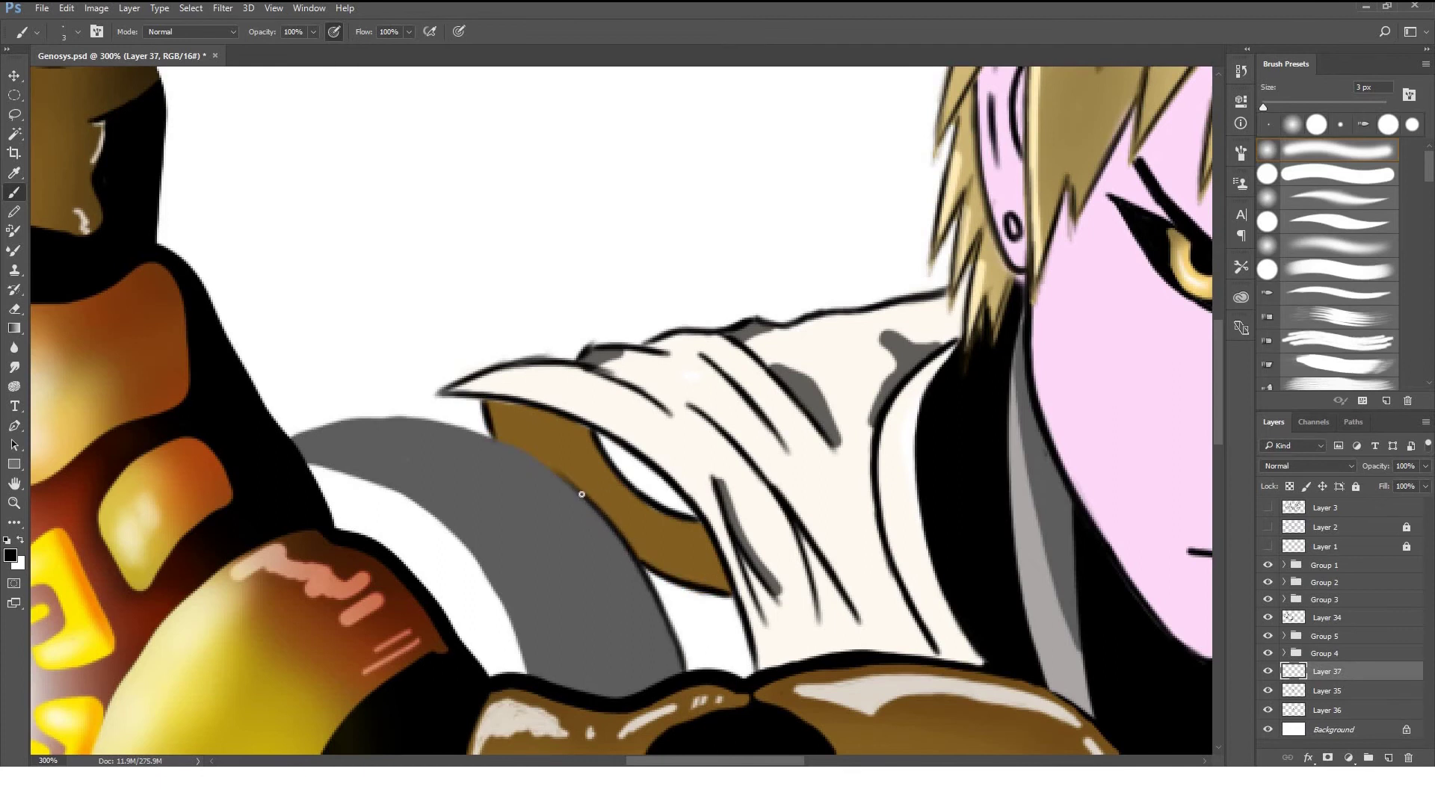
left_click_drag(416, 422, 563, 396)
left_click_drag(681, 645, 462, 440)
key("ctrl+z")
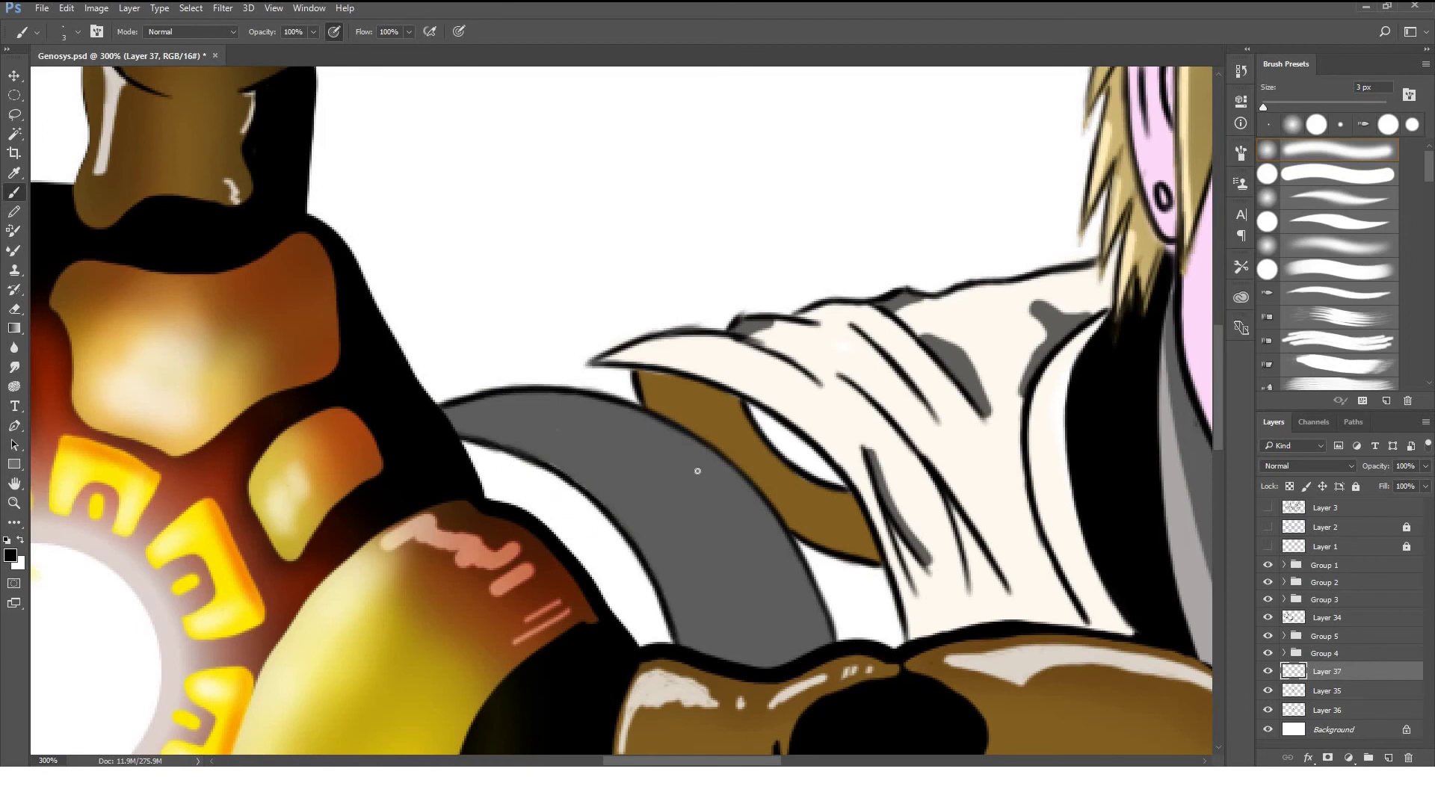
left_click_drag(594, 358, 547, 383)
On Layer 35, fill the white gaps beside the brown shape and between outlines with grey.
key("alt+bracketleft")
key("bracketright")
key("bracketright")
key("bracketright")
left_click_drag(587, 375, 623, 379)
left_click_drag(811, 557, 838, 621)
left_click_drag(853, 568, 871, 645)
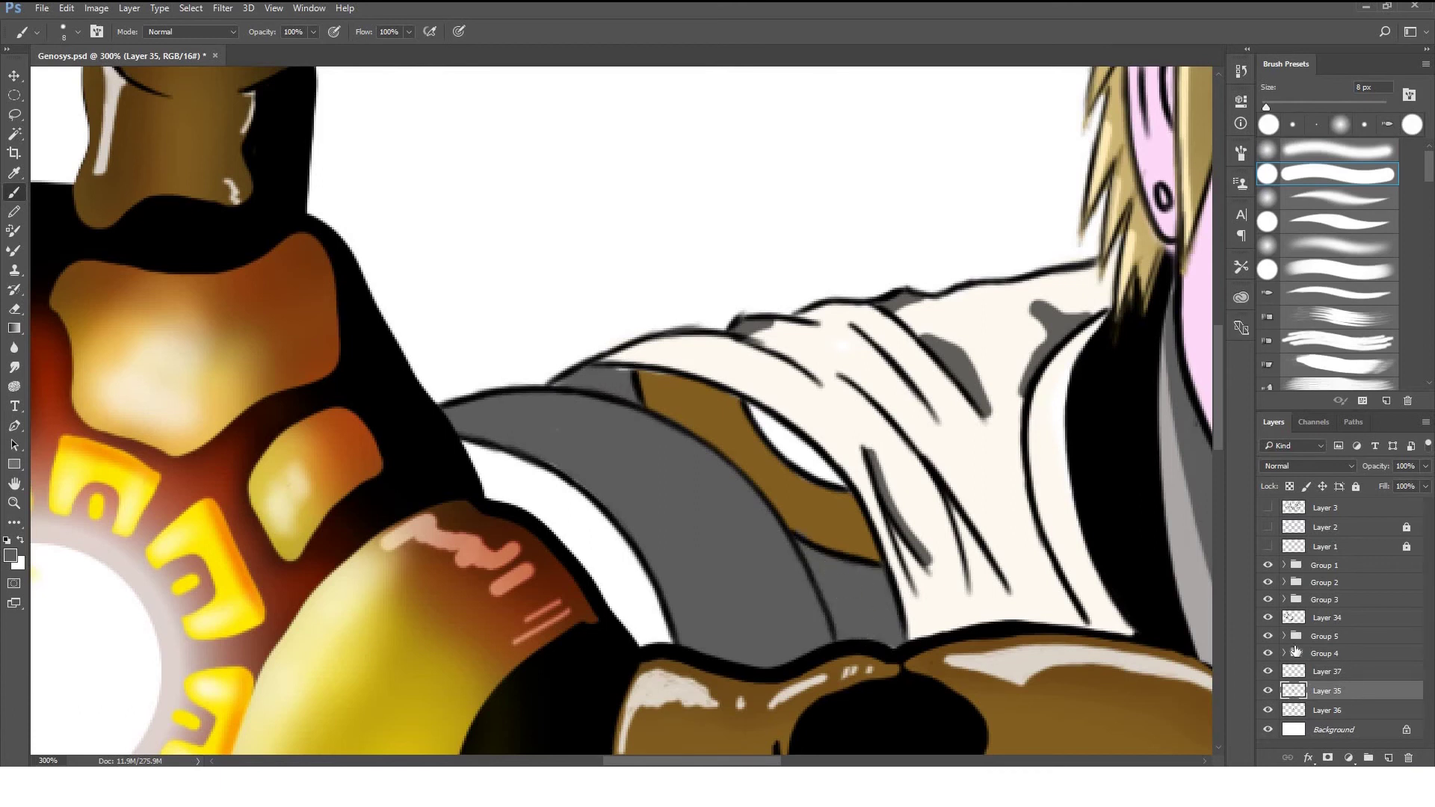
On a new layer, paint a light salmon band along the curved arm edge.
left_click(1386, 756)
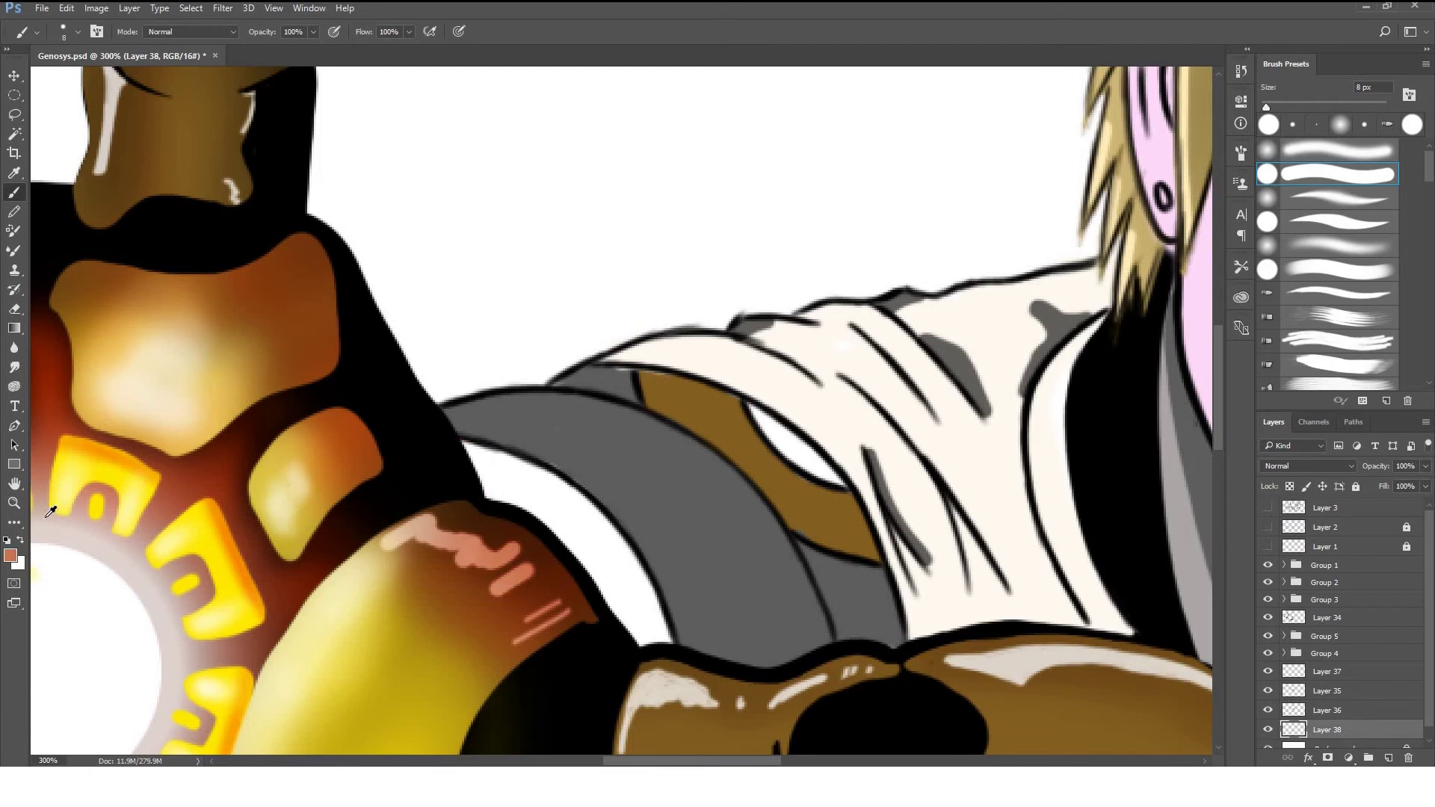
left_click(10, 555)
left_click_drag(416, 199, 398, 136)
left_click(620, 130)
mouse_move(475, 447)
left_mouse_down()
mouse_move(575, 523)
mouse_move(658, 639)
mouse_move(530, 493)
left_mouse_up()
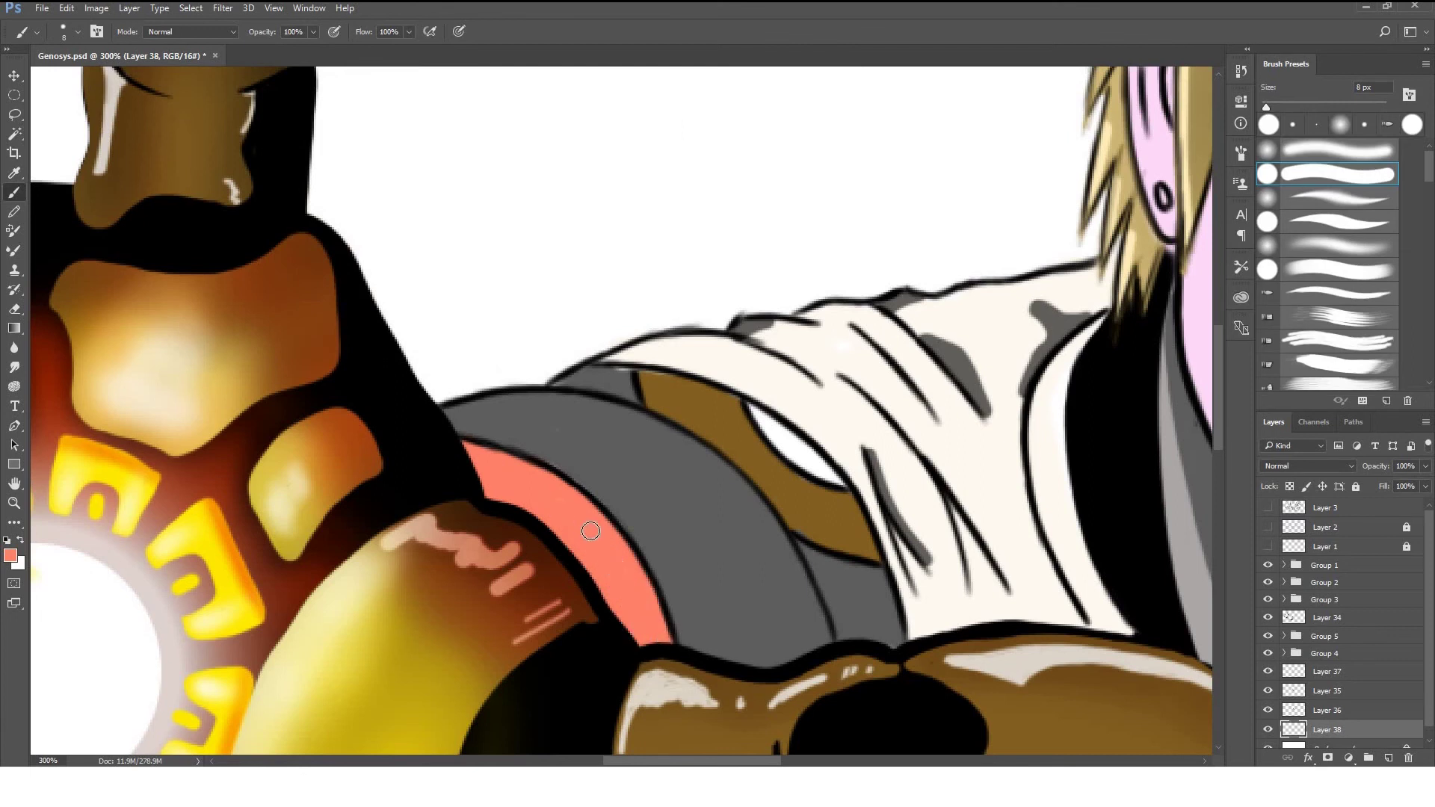
Shade the lower salmon band darker with a soft black brush inside its selection.
key("d")
left_click(1296, 732, "ctrl")
left_click(1326, 152)
type("0")
left_click_drag(665, 643, 523, 508)
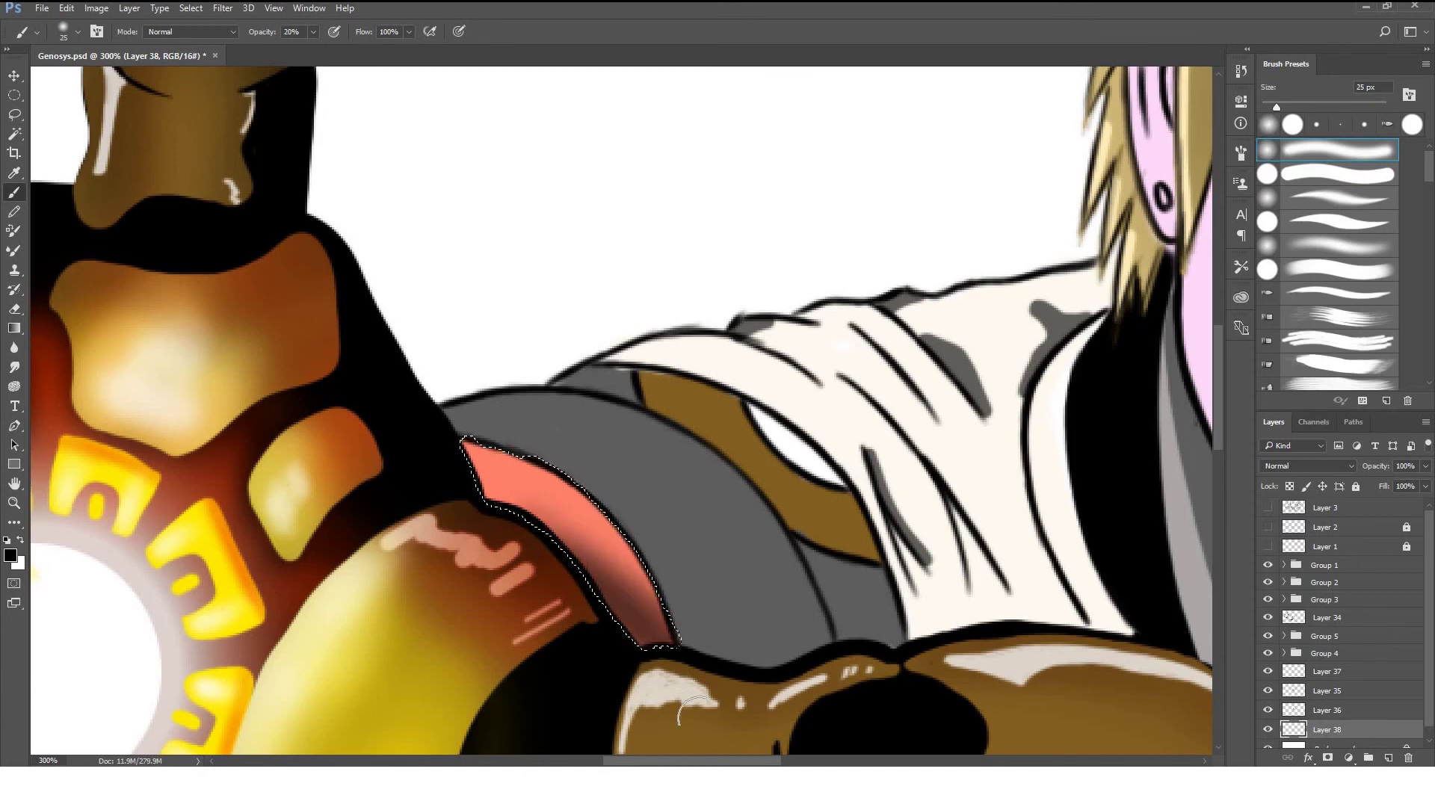
key("ctrl+d")
Fill the white gap in the brown area black with a hard brush, then check Layer 35.
key("bracketleft")
key("bracketleft")
key("period")
key("0")
left_click_drag(747, 412, 837, 478)
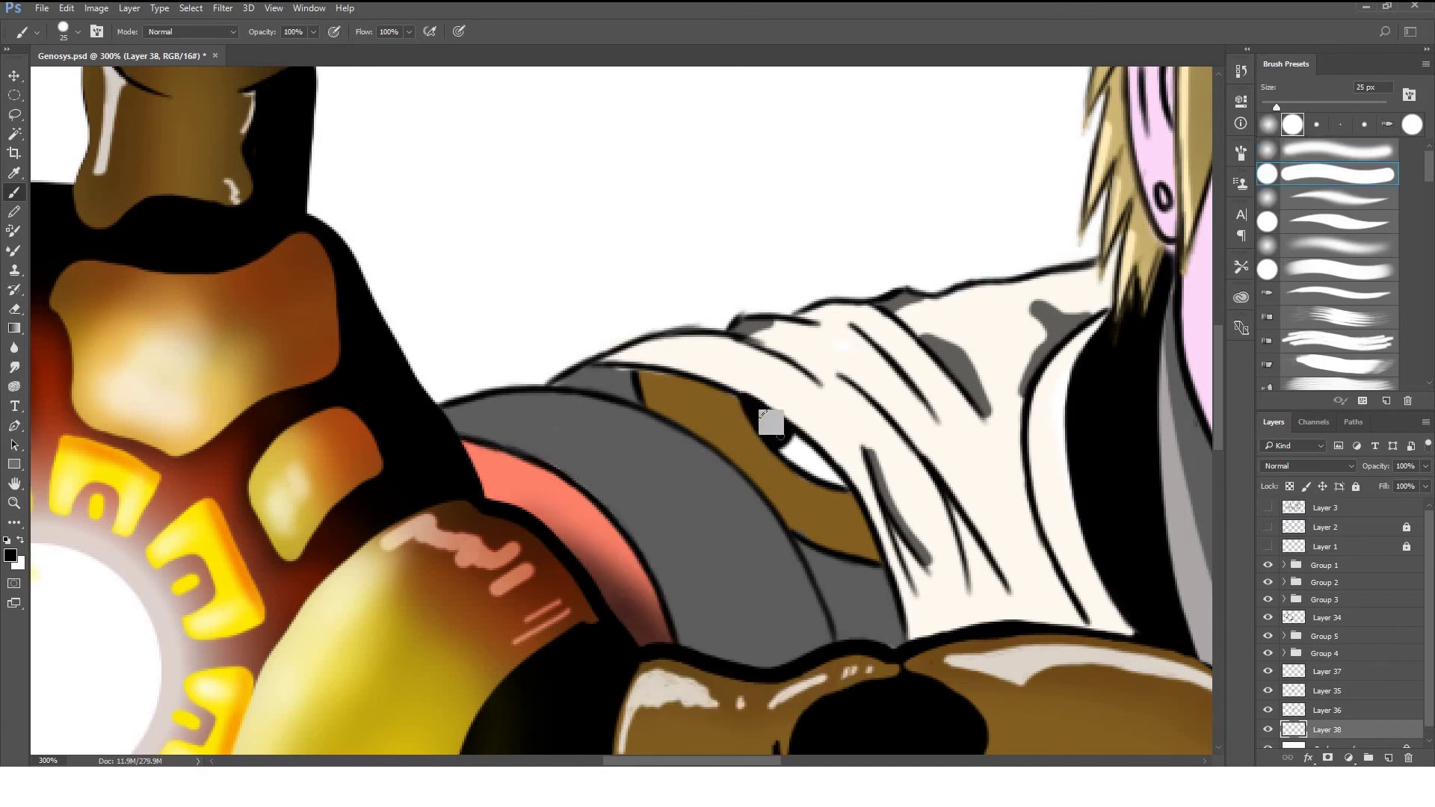
key("ctrl+minus")
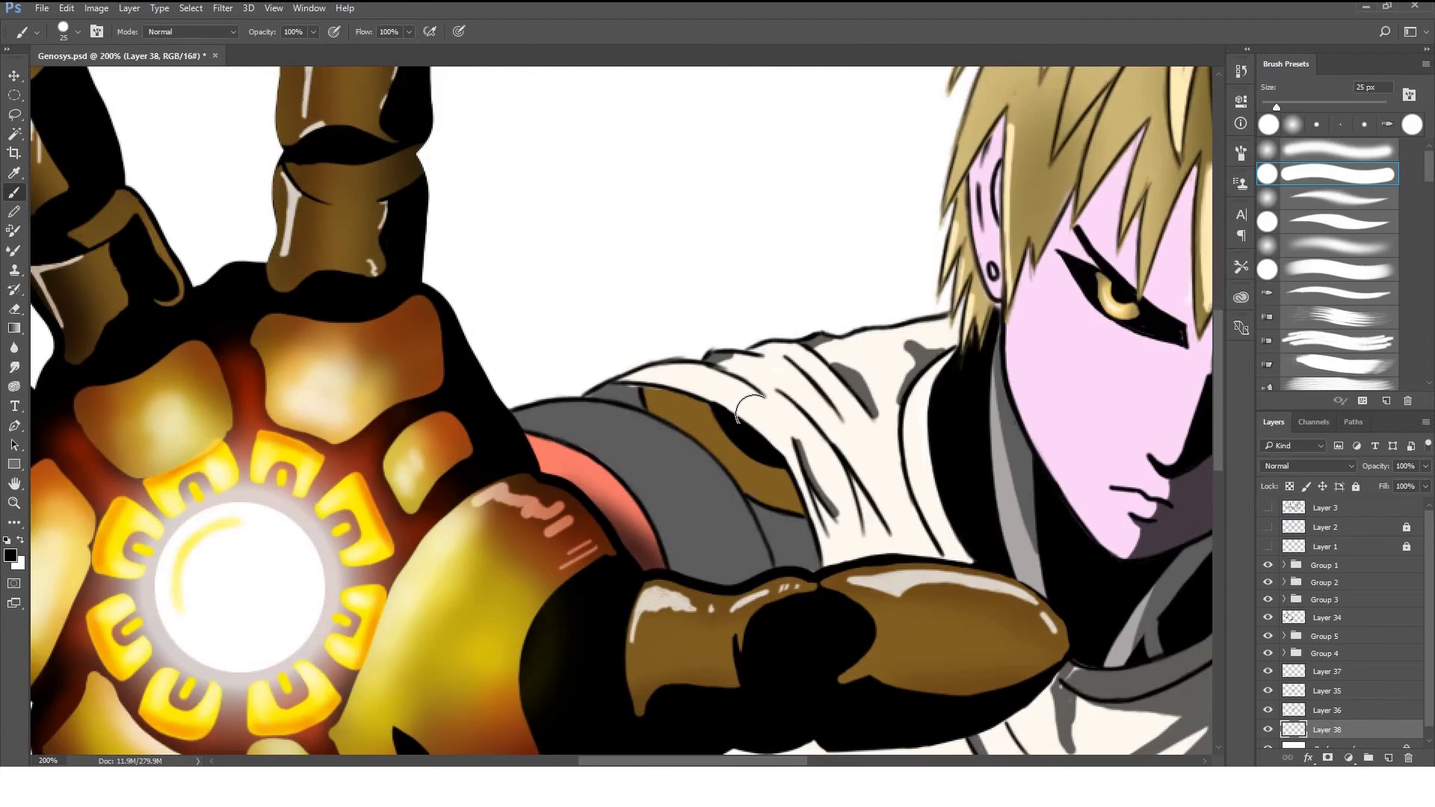
left_click(1268, 691)
left_click(1327, 671)
On a new layer, ink black lines and fills across the grey armour and brown band.
key("ctrl+shift+alt+n")
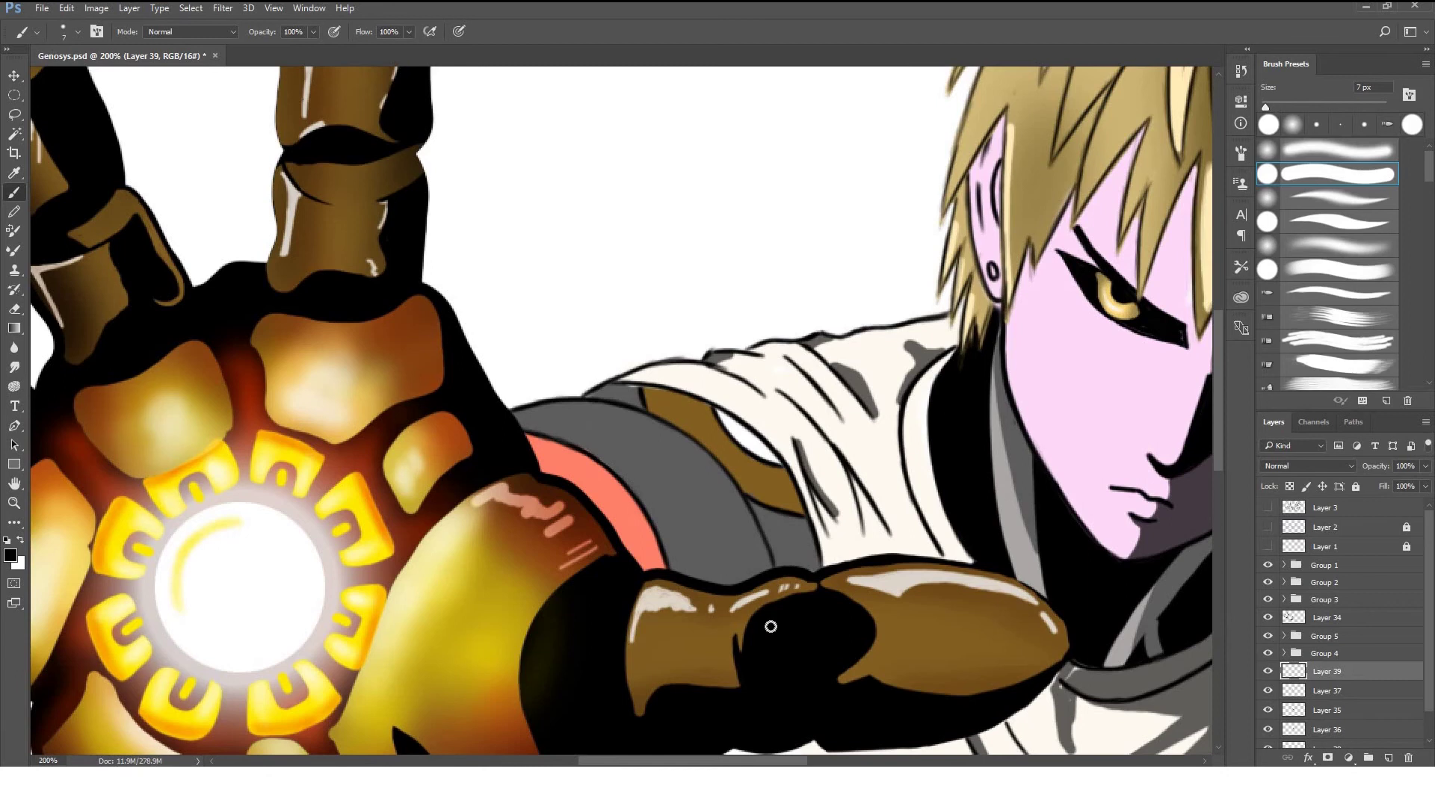
key("bracketleft")
key("bracketleft")
key("ctrl+plus")
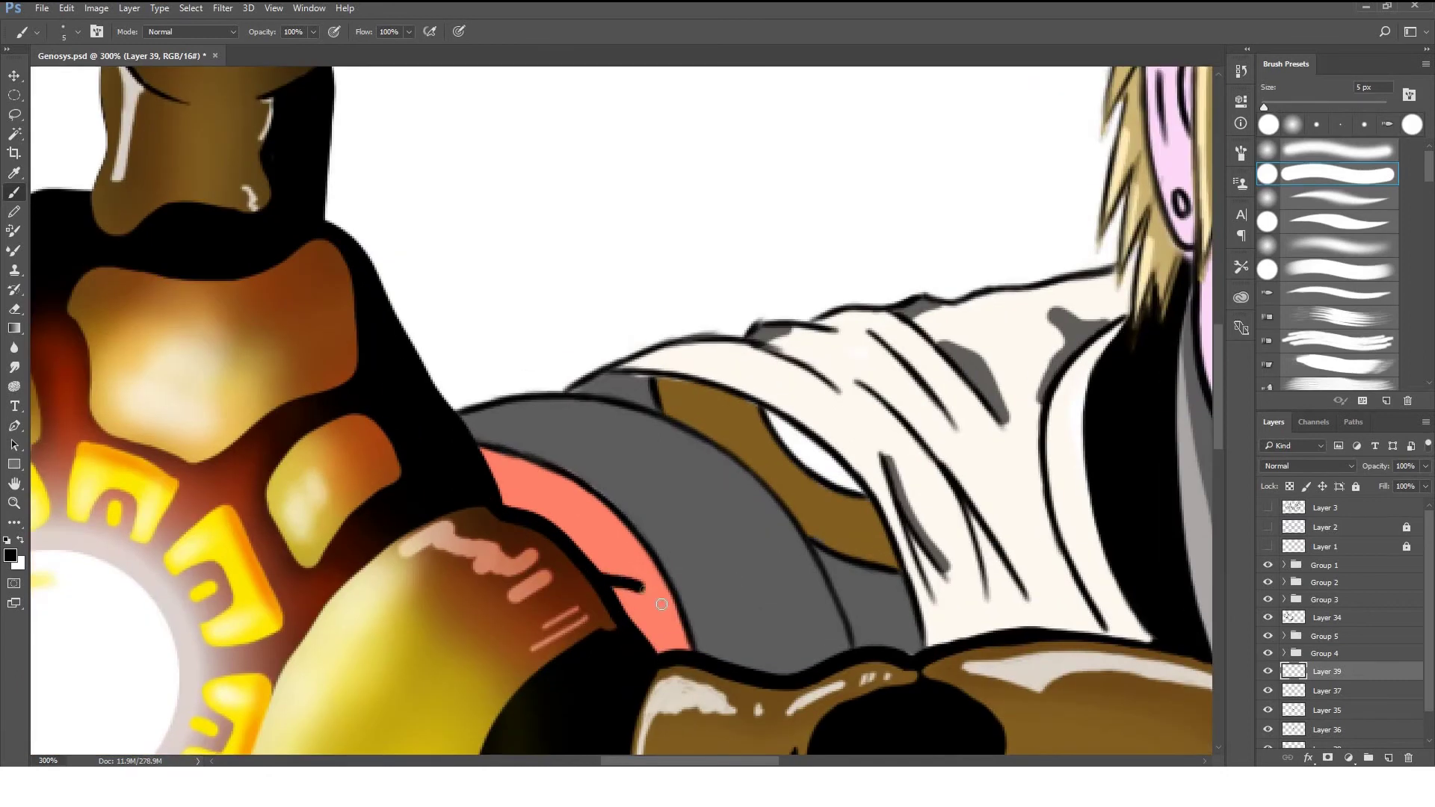
left_click_drag(644, 591, 684, 634)
mouse_move(646, 537)
left_mouse_down()
mouse_move(740, 506)
mouse_move(823, 576)
left_mouse_up()
key("bracketright")
key("bracketright")
mouse_move(648, 601)
left_mouse_down()
mouse_move(688, 643)
mouse_move(711, 625)
mouse_move(808, 655)
left_mouse_up()
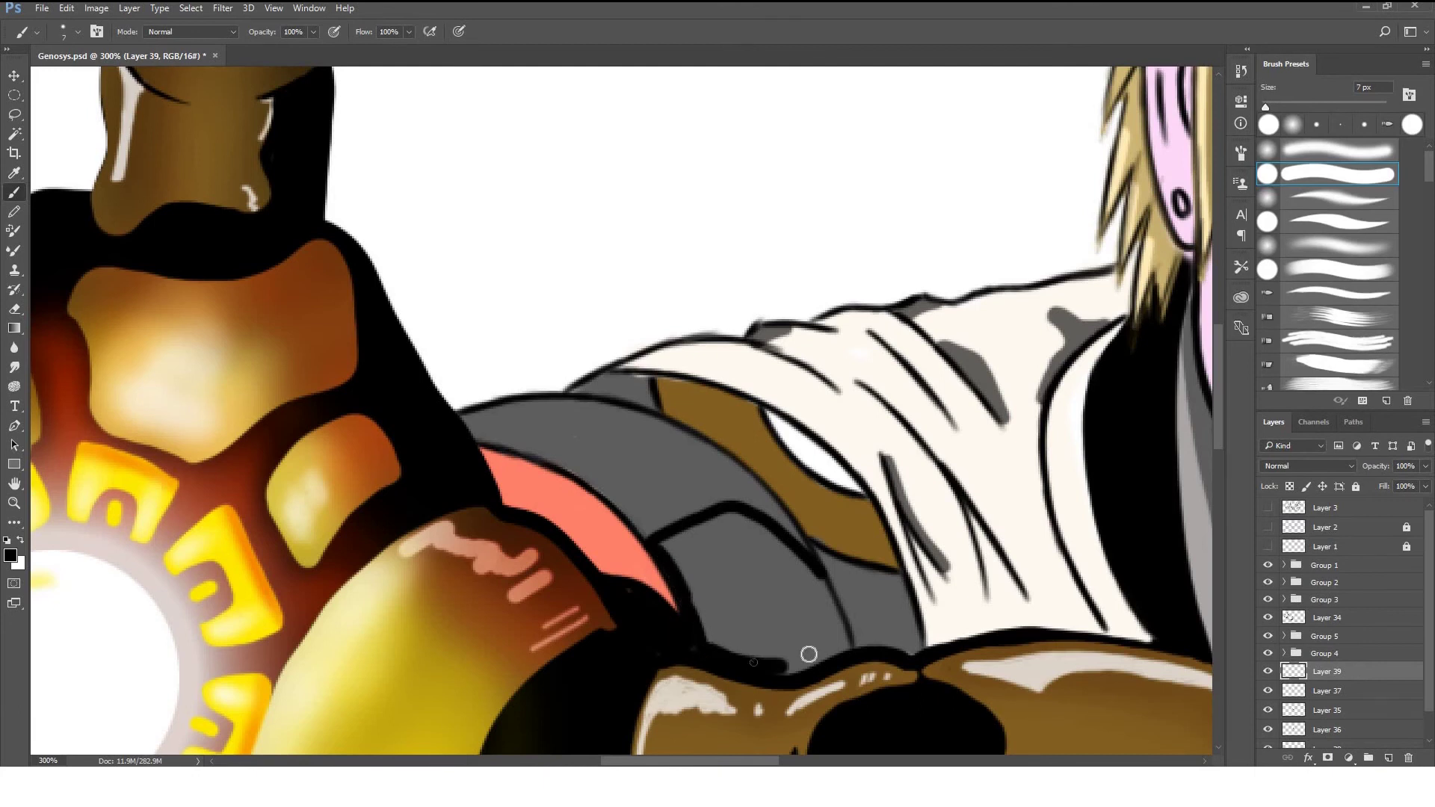
left_click_drag(674, 550, 784, 651)
mouse_move(775, 549)
left_mouse_down()
mouse_move(835, 628)
mouse_move(766, 628)
mouse_move(716, 581)
left_mouse_up()
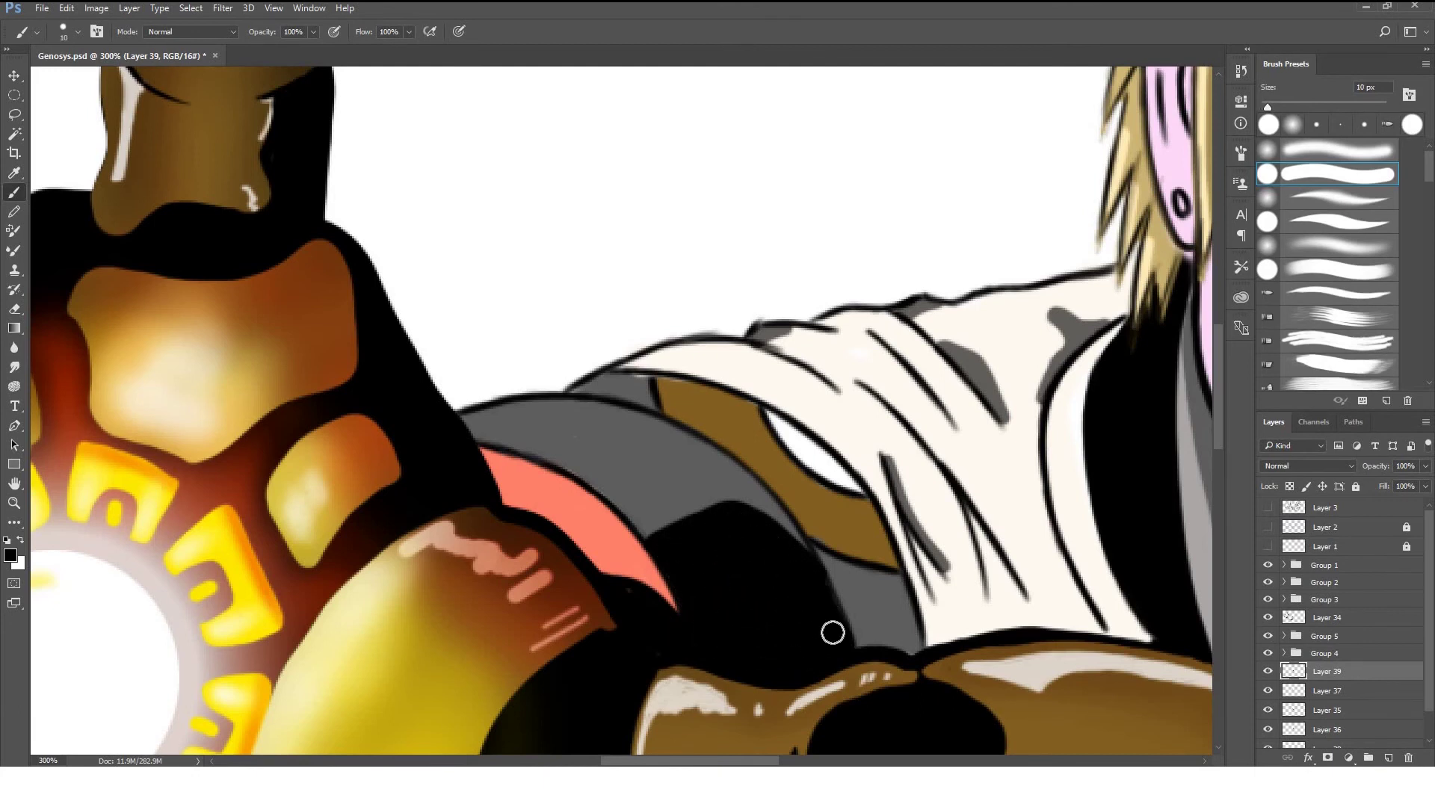
left_click_drag(811, 482, 828, 542)
Set the inking layer to 68% opacity, touch up Layer 38 in black, and save.
key("6")
key("8")
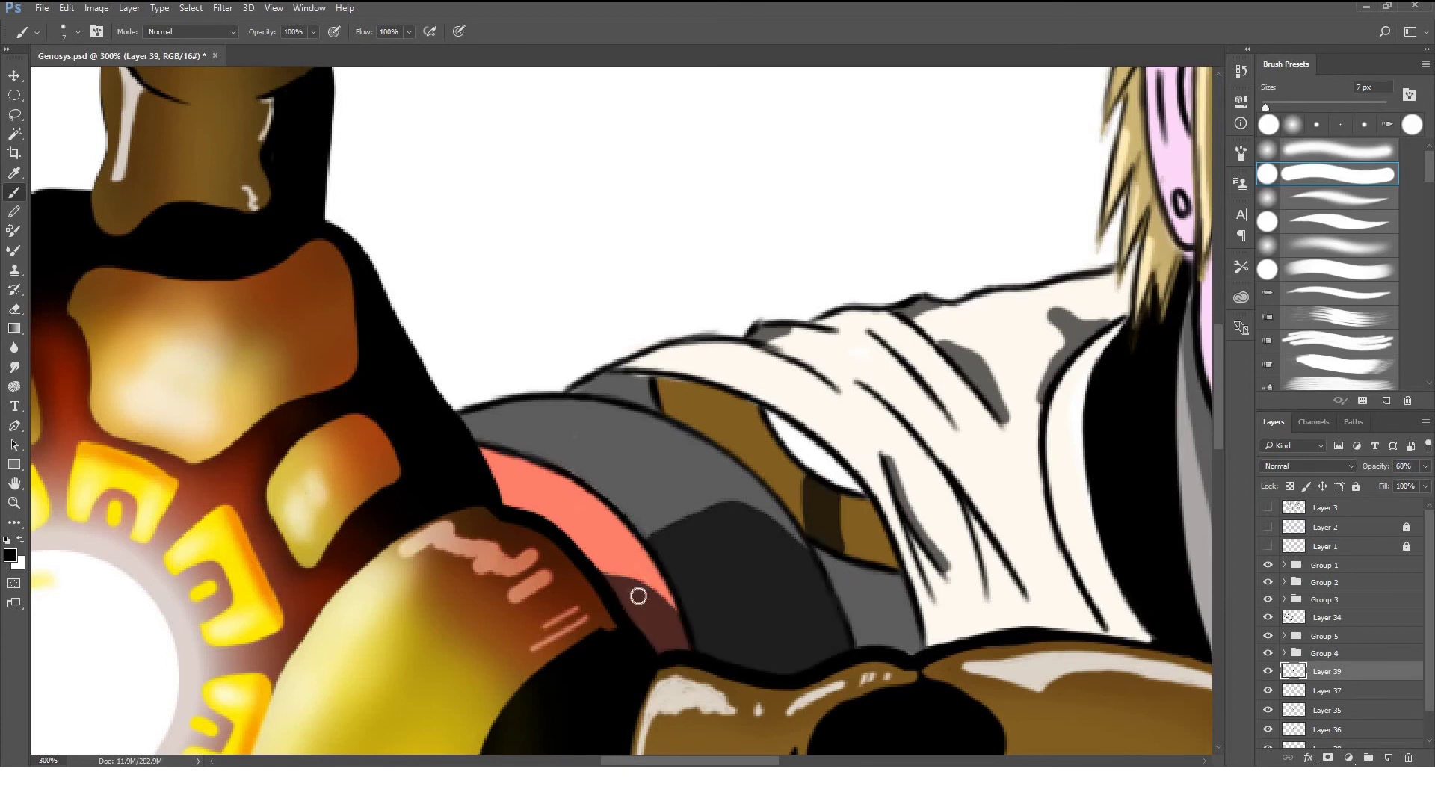
key("alt+bracketleft")
key("alt+bracketleft")
key("alt+bracketleft")
mouse_move(770, 407)
left_mouse_down()
mouse_move(867, 497)
mouse_move(803, 434)
left_mouse_up()
key("ctrl+s")
key("ctrl+minus")
key("ctrl+minus")
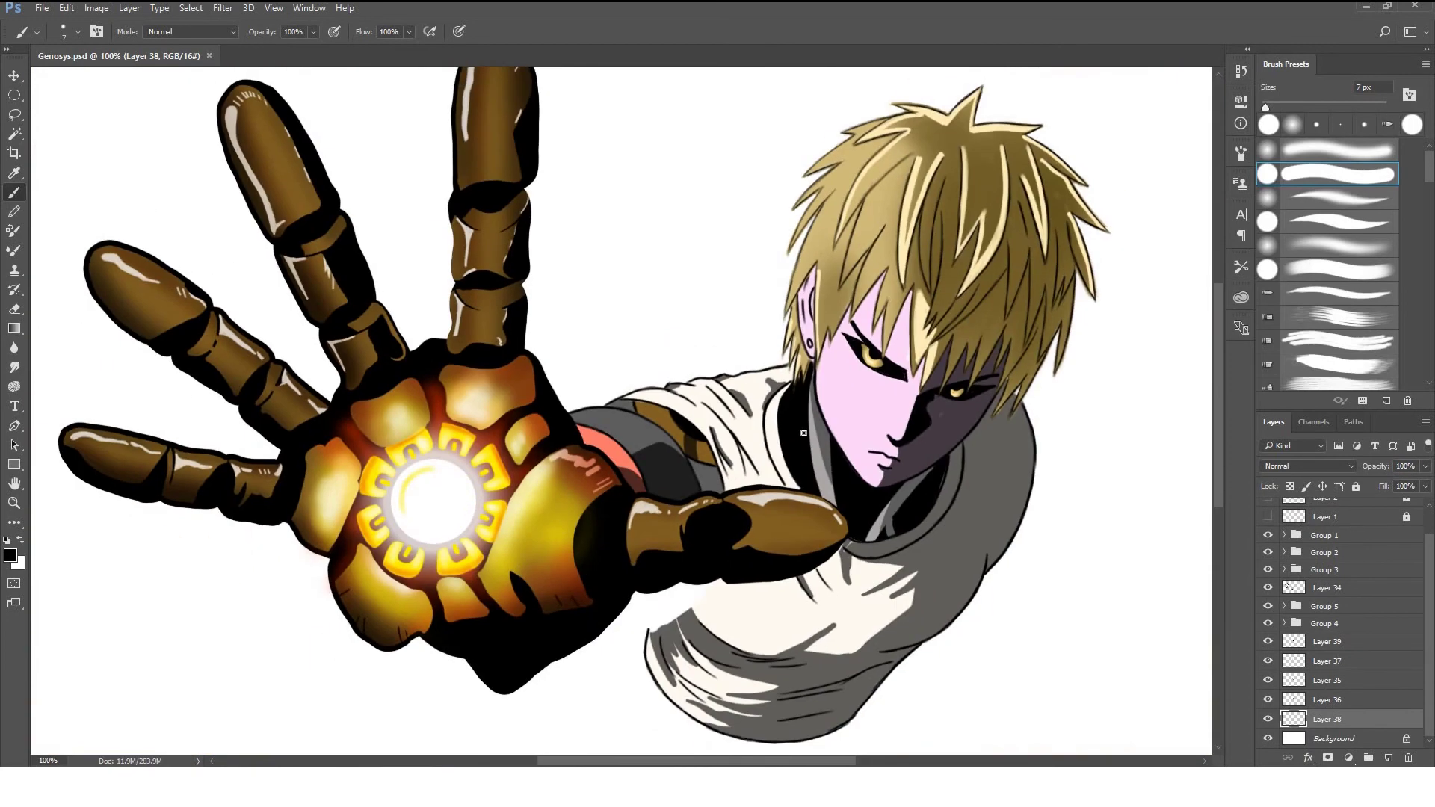
Group the arm armour layers and add new Layer 40 with the sketch visible.
left_click(1327, 642, "shift")
key("ctrl+g")
left_click(1389, 758)
scroll(751, 598, "up", 1)
left_click(1267, 527)
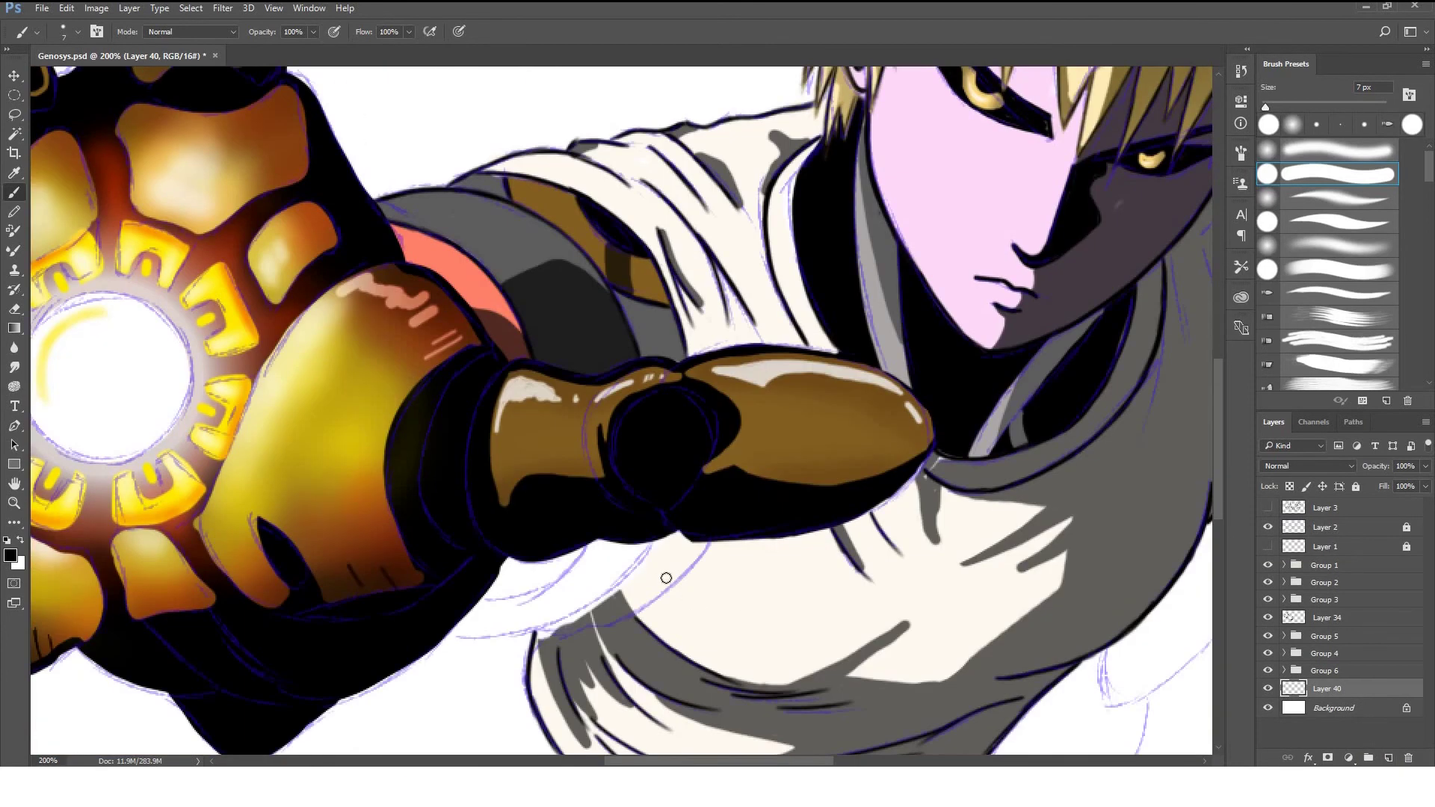
Paint a brown band below the fist and fill the area under it with sampled grey.
key("bracketright")
key("bracketright")
key("bracketright")
mouse_move(516, 598)
left_mouse_down()
mouse_move(479, 616)
mouse_move(561, 595)
mouse_move(609, 538)
mouse_move(591, 594)
left_mouse_up()
mouse_move(452, 635)
left_mouse_down()
mouse_move(506, 631)
mouse_move(600, 563)
left_mouse_up()
left_click_drag(516, 598, 591, 554)
left_click(661, 340, "alt")
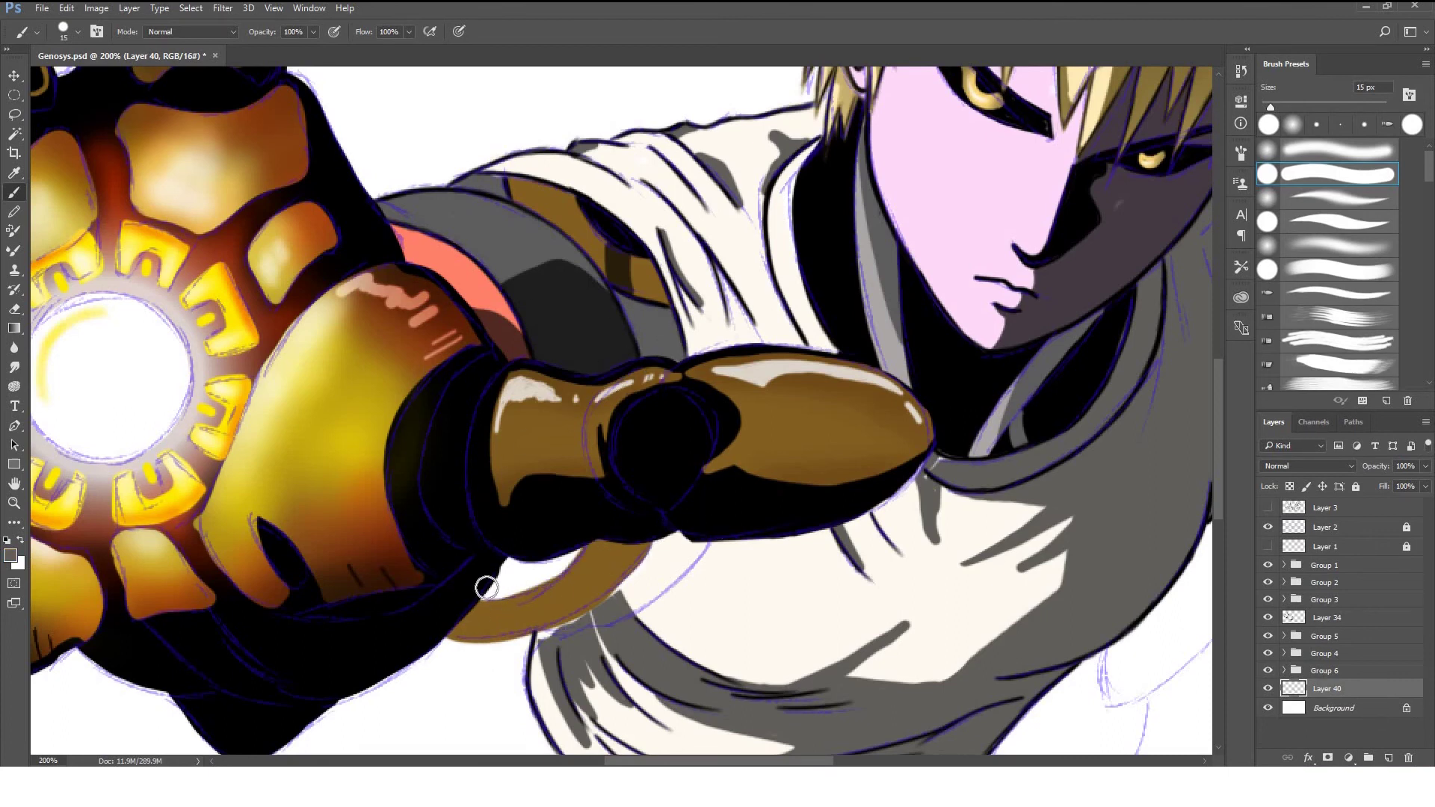
left_click_drag(486, 588, 571, 551)
Extend brown along the band's lower edge and ink a thin outline along it.
left_click_drag(462, 636, 635, 541)
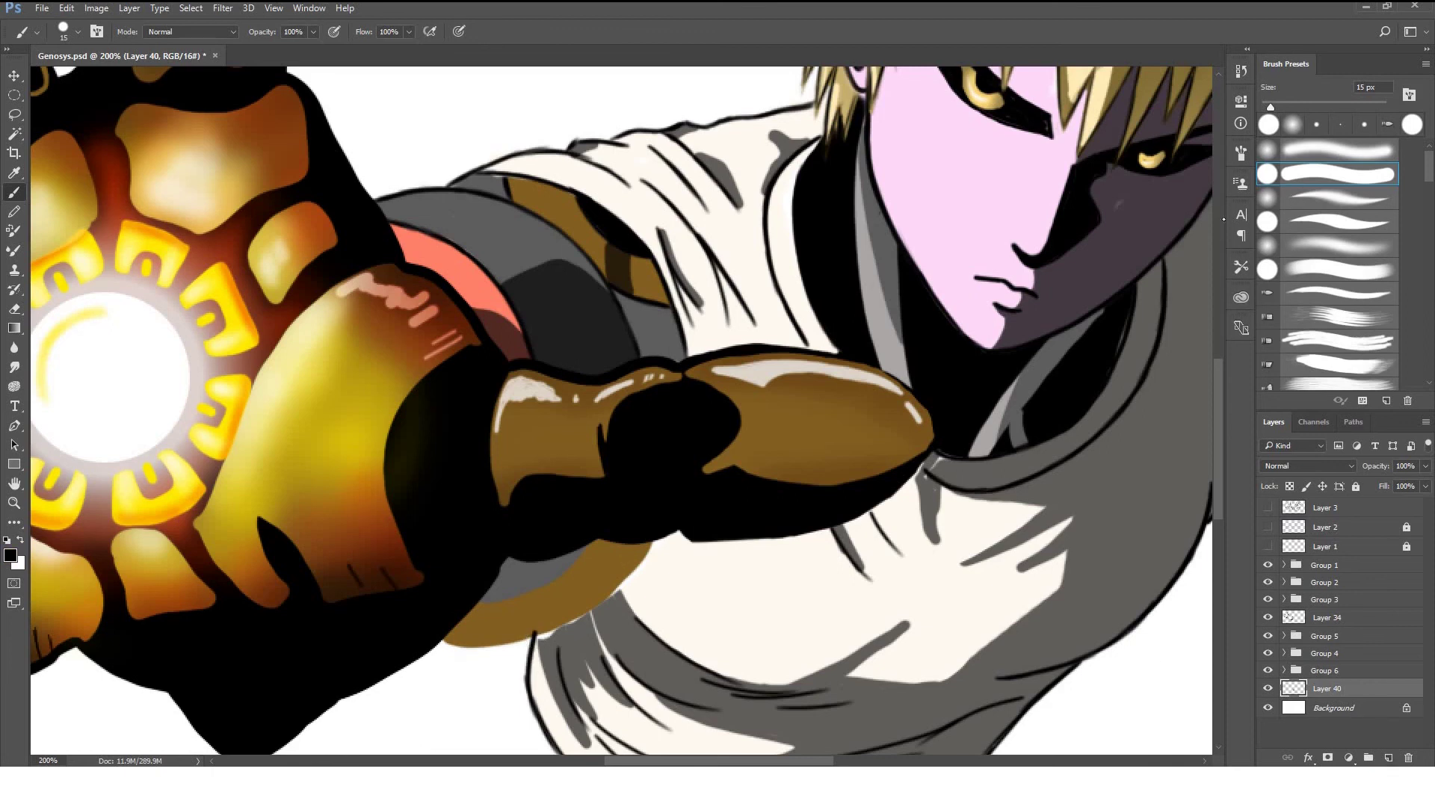
scroll(619, 632, "up", 1)
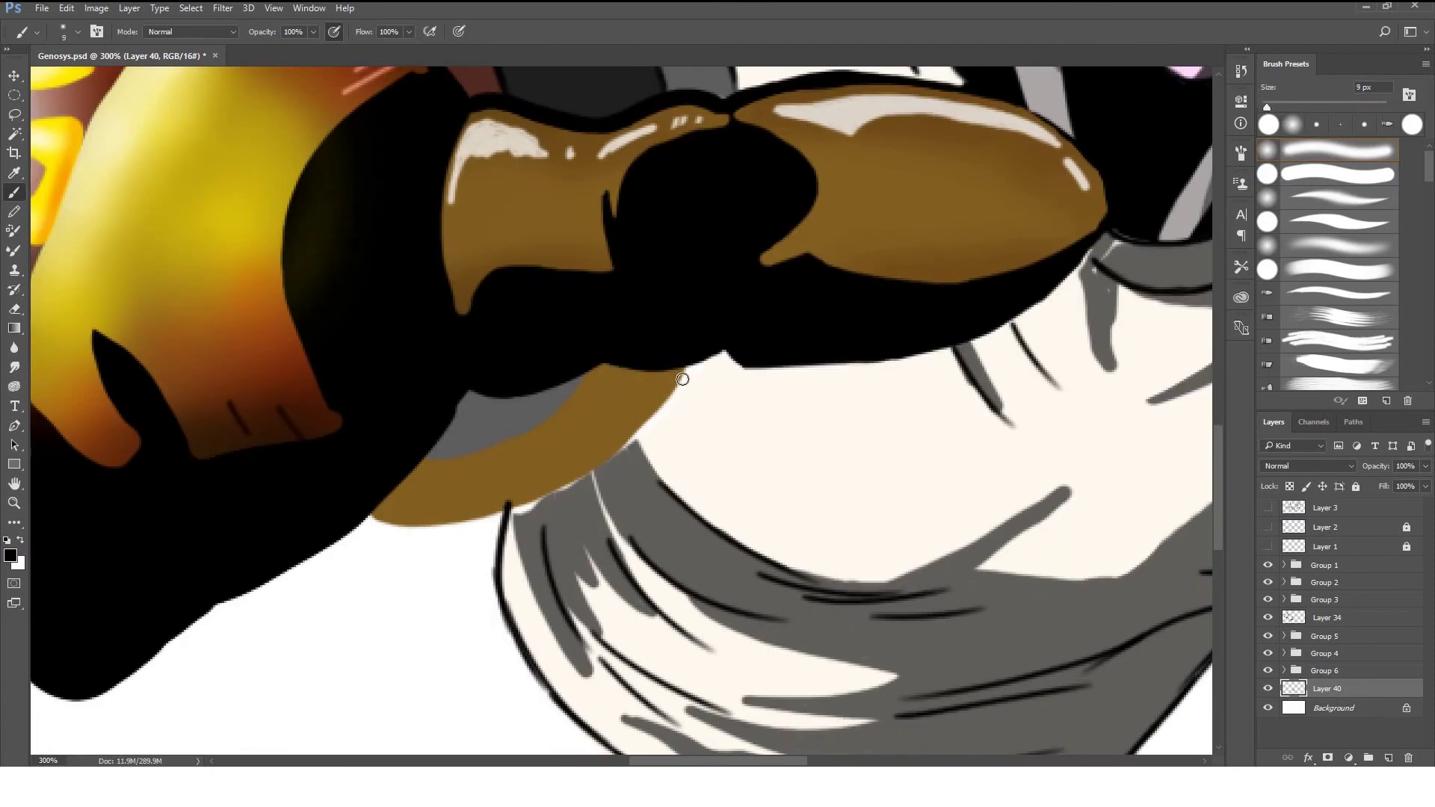
key("bracketleft")
key("bracketleft")
key("bracketleft")
left_click_drag(682, 379, 647, 428)
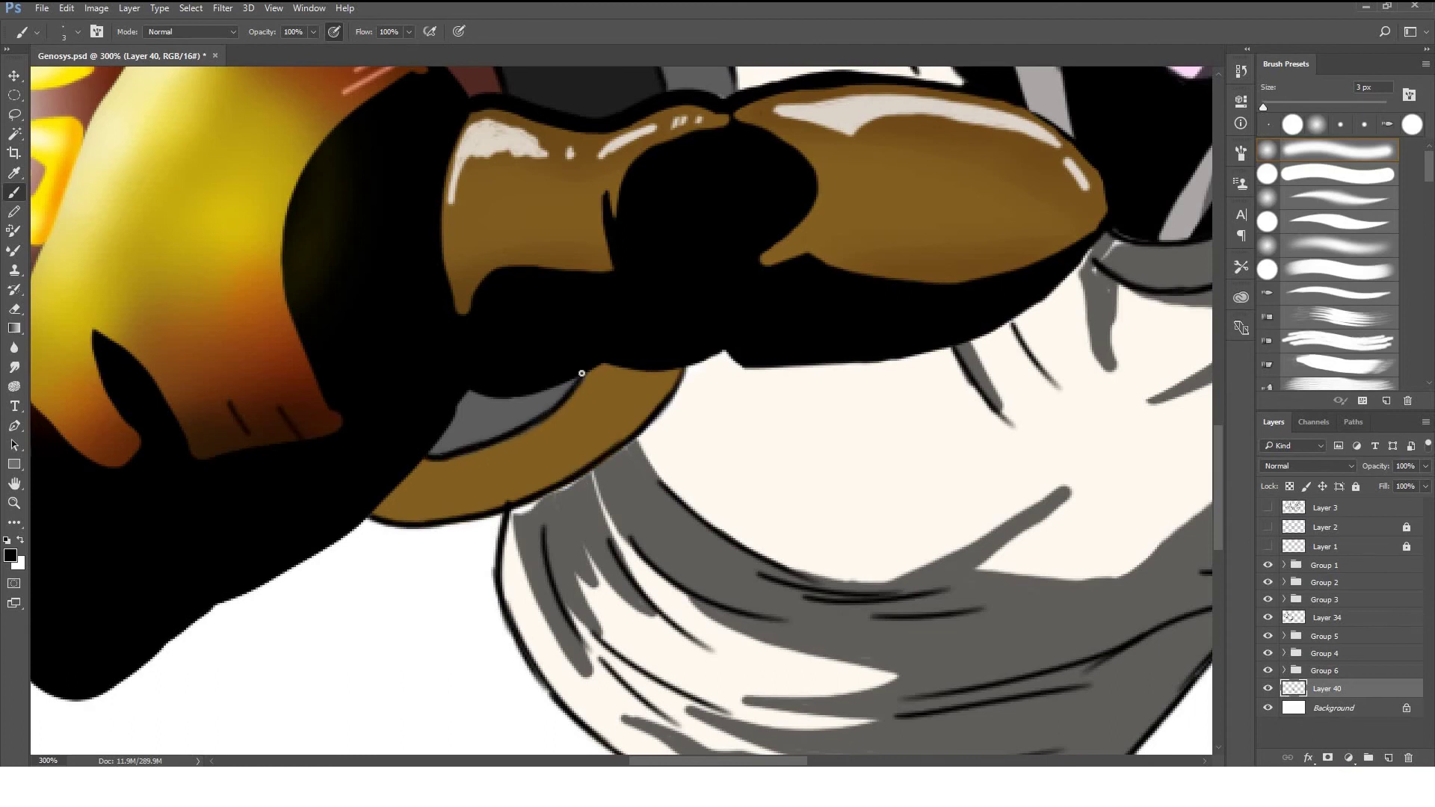
scroll(586, 599, "down", 1)
scroll(590, 603, "down", 1)
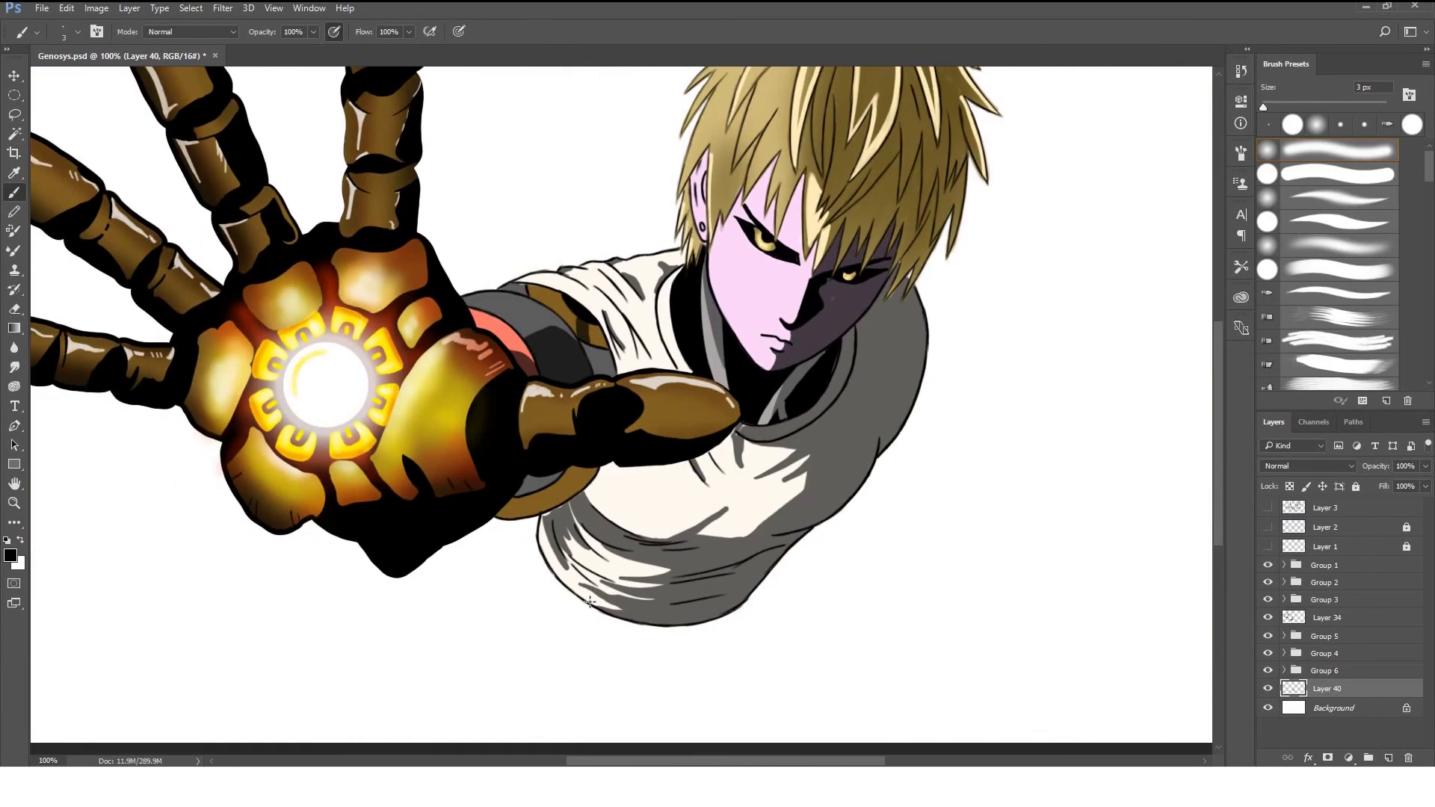
Shade the brown band darker on a new layer clipped to Layer 40.
left_click(1388, 758)
key("bracketright")
key("bracketright")
key("bracketright")
mouse_move(587, 472)
left_mouse_down()
mouse_move(576, 455)
mouse_move(523, 516)
left_mouse_up()
key("ctrl+alt+g")
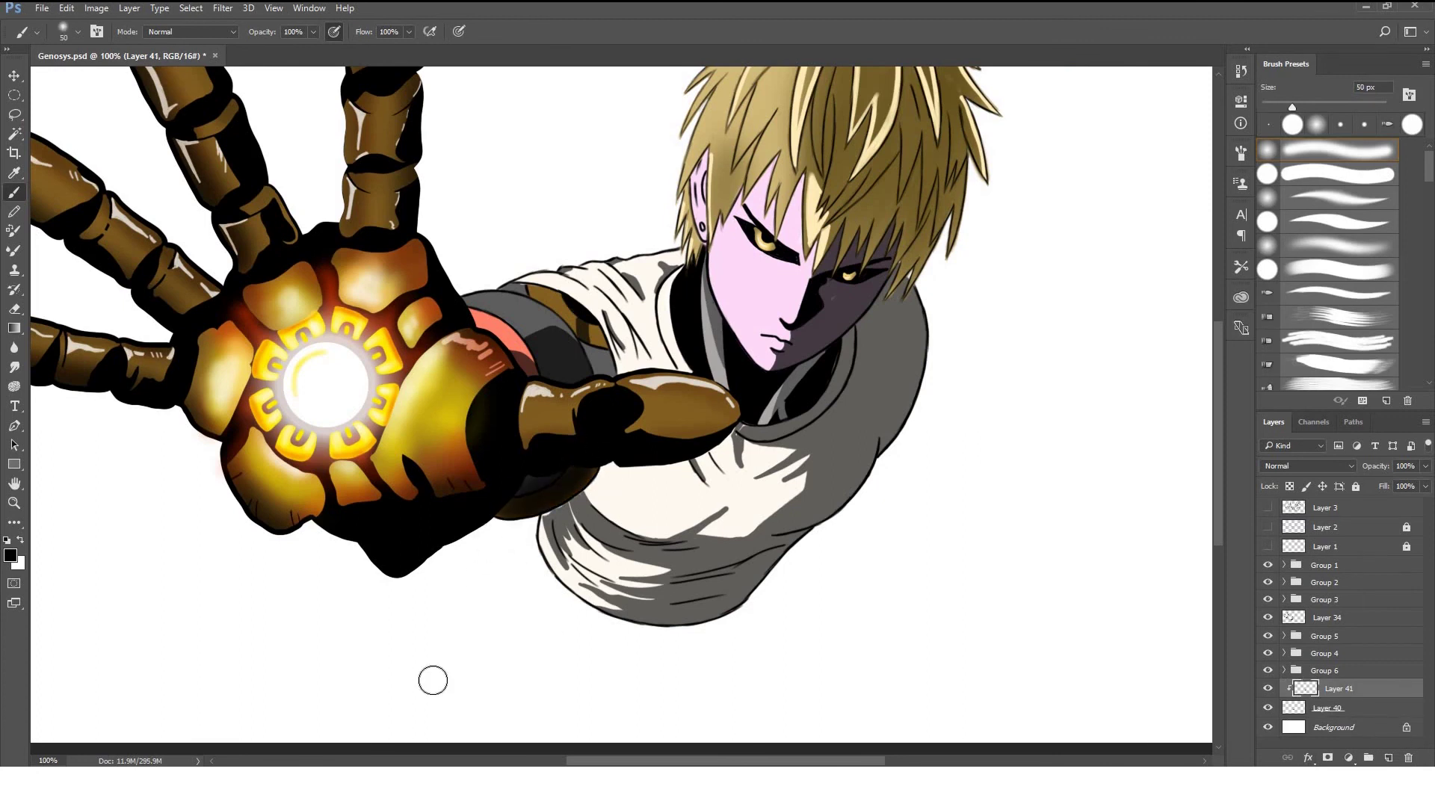
scroll(562, 489, "up", 2)
scroll(346, 670, "down", 2)
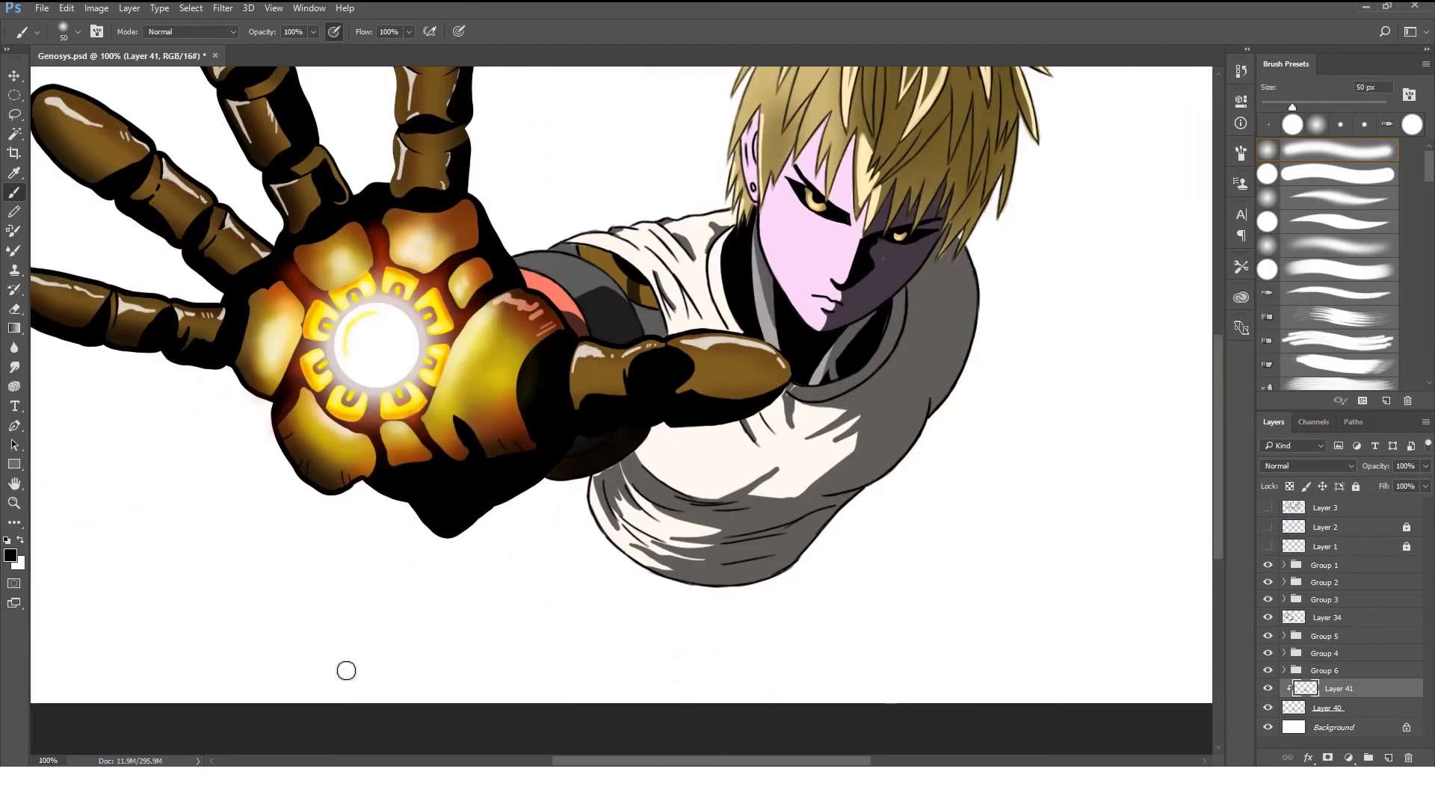
scroll(346, 670, "down", 1)
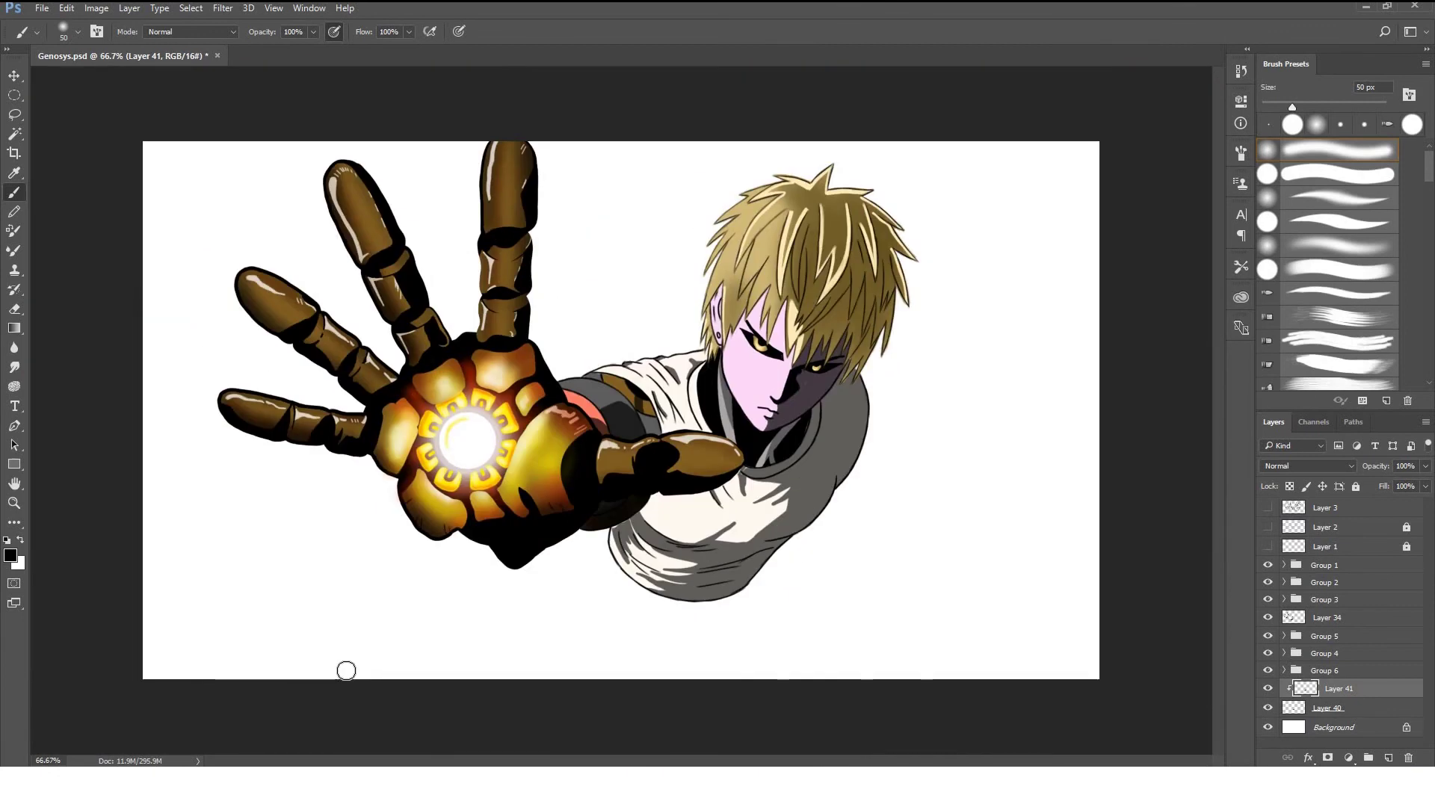
On Layer 40 with a 20 px hard brush, paint brown along the hair and neck edge.
left_click(1267, 527)
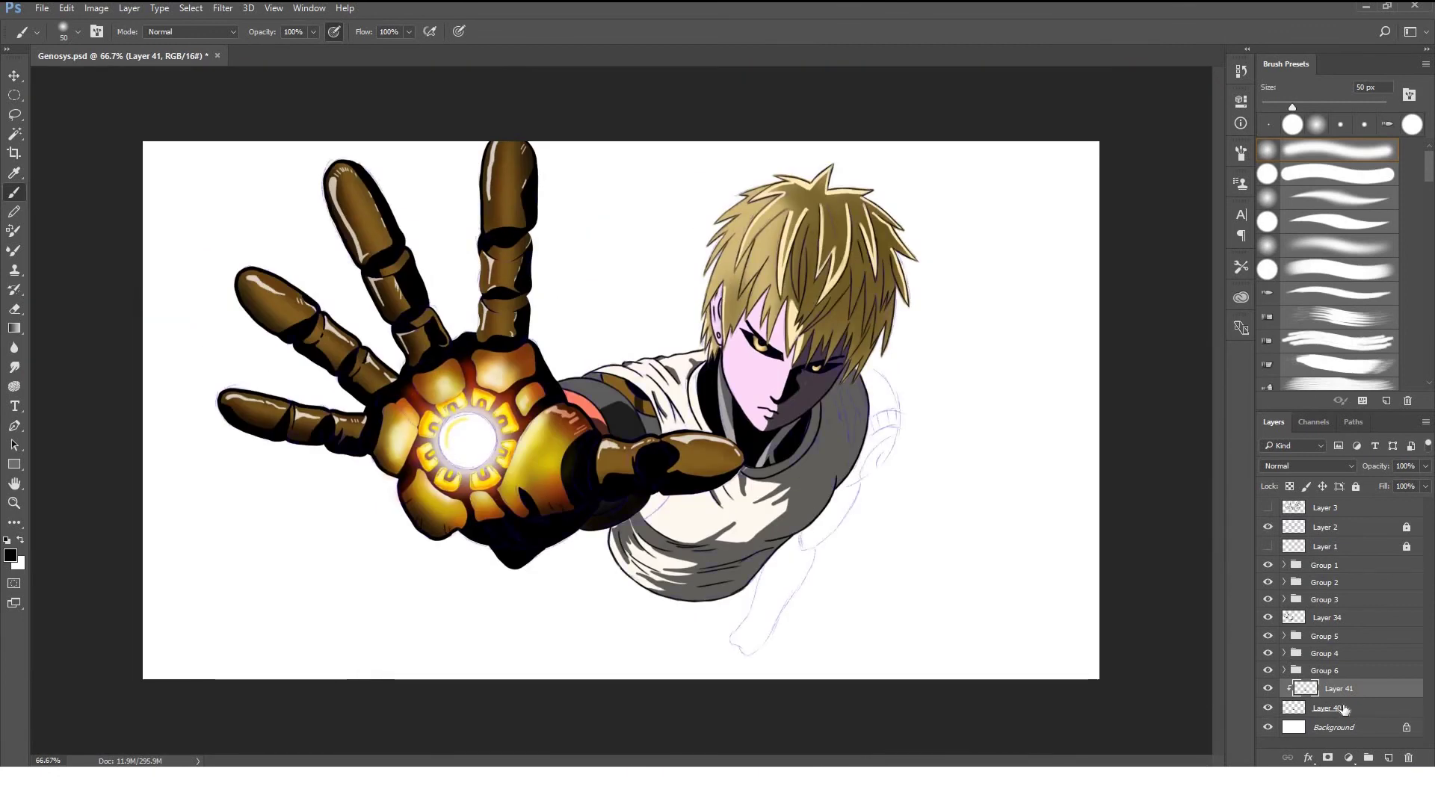
left_click(1327, 708)
key("ctrl+plus")
key("ctrl+plus")
key("bracketleft")
key("bracketleft")
key("bracketleft")
left_click(1339, 174)
left_click_drag(927, 269, 972, 397)
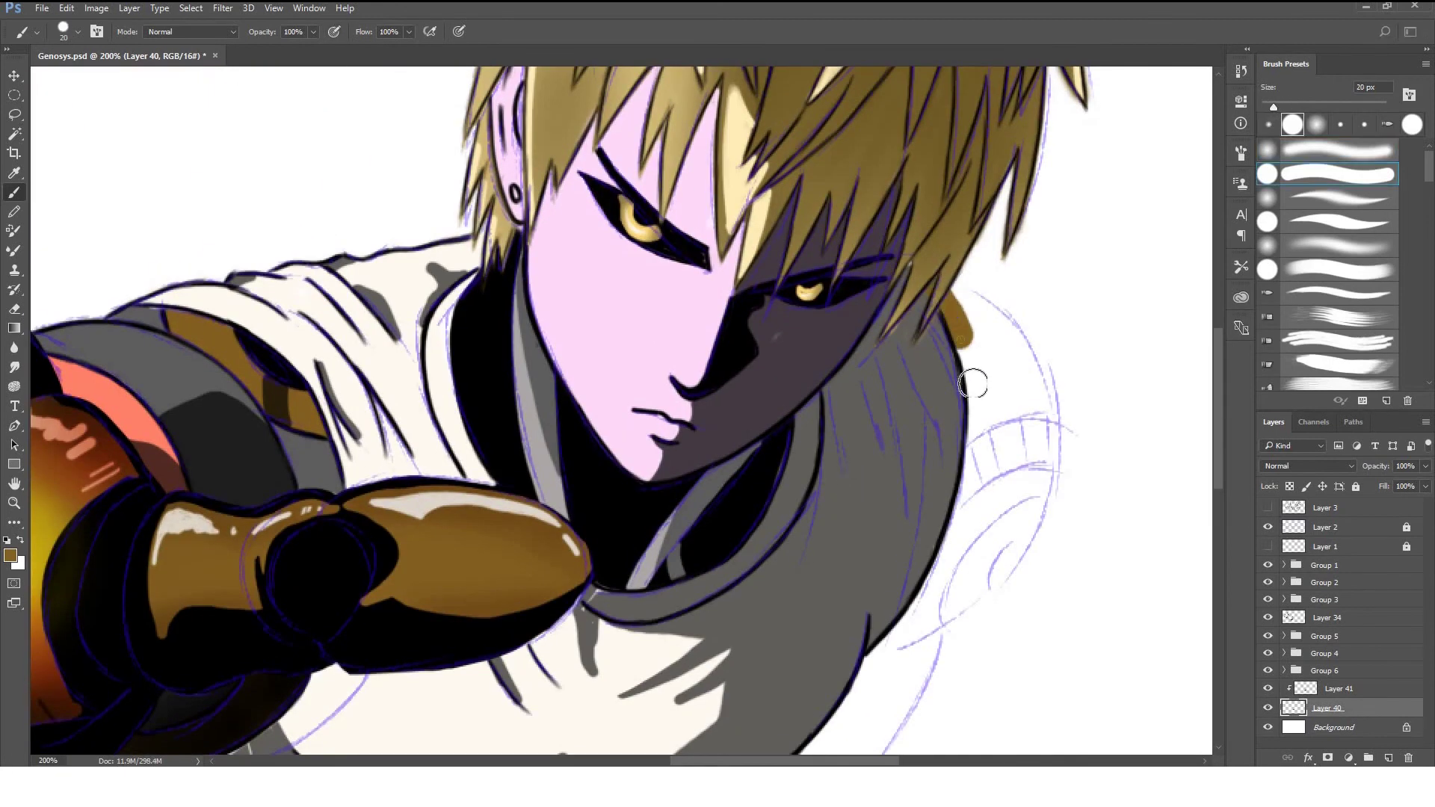
Fill in more brown down the neck and behind the hair.
scroll(972, 374, "down", 5)
mouse_move(938, 202)
left_mouse_down()
mouse_move(934, 311)
mouse_move(845, 469)
left_mouse_up()
left_click_drag(916, 105, 908, 445)
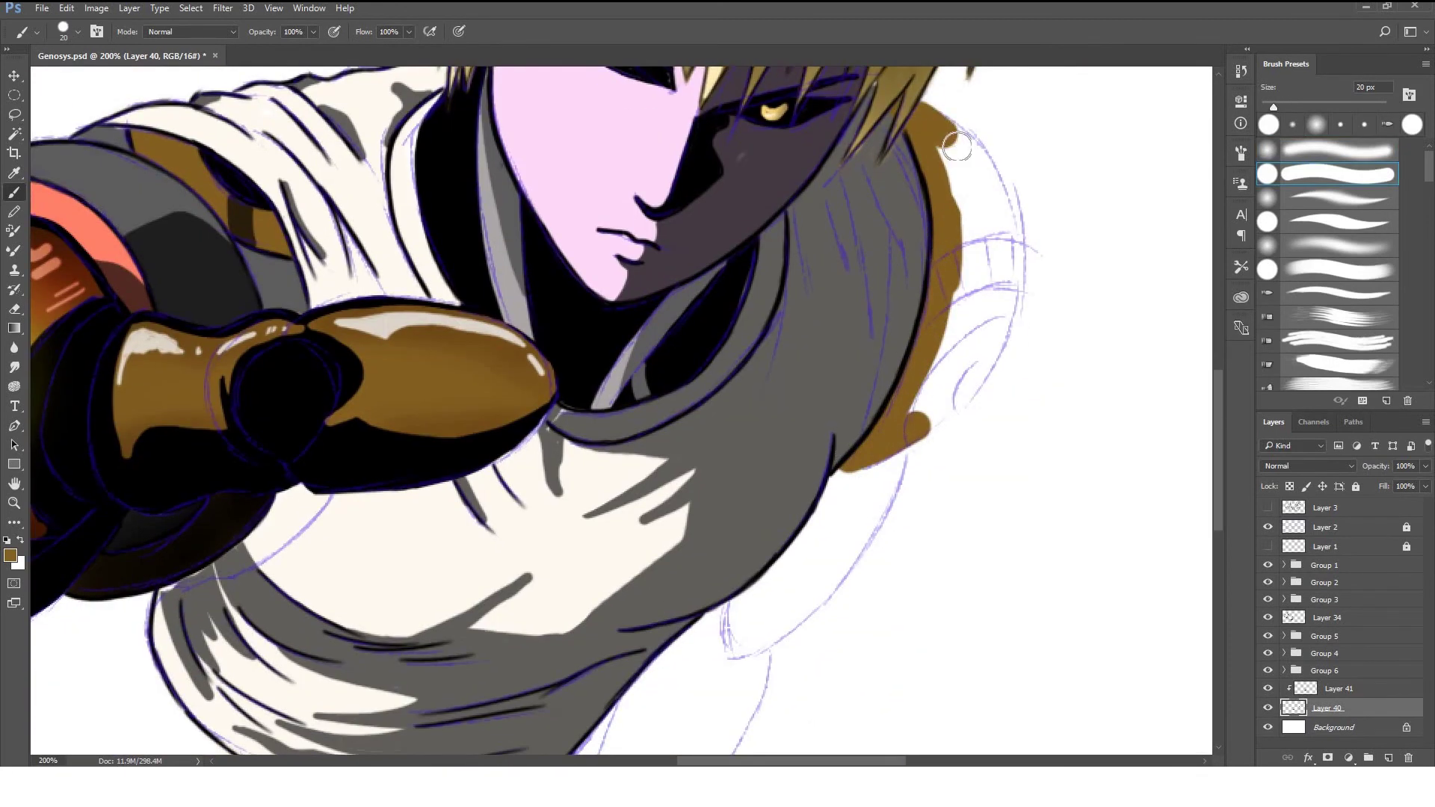
left_click_drag(986, 254, 930, 394)
scroll(957, 314, "down", 5)
left_click_drag(984, 228, 934, 352)
mouse_move(840, 362)
left_mouse_down()
mouse_move(962, 311)
mouse_move(945, 243)
left_mouse_up()
Repaint the brown shape behind the neck light grey using its pixel selection.
scroll(927, 195, "up", 5)
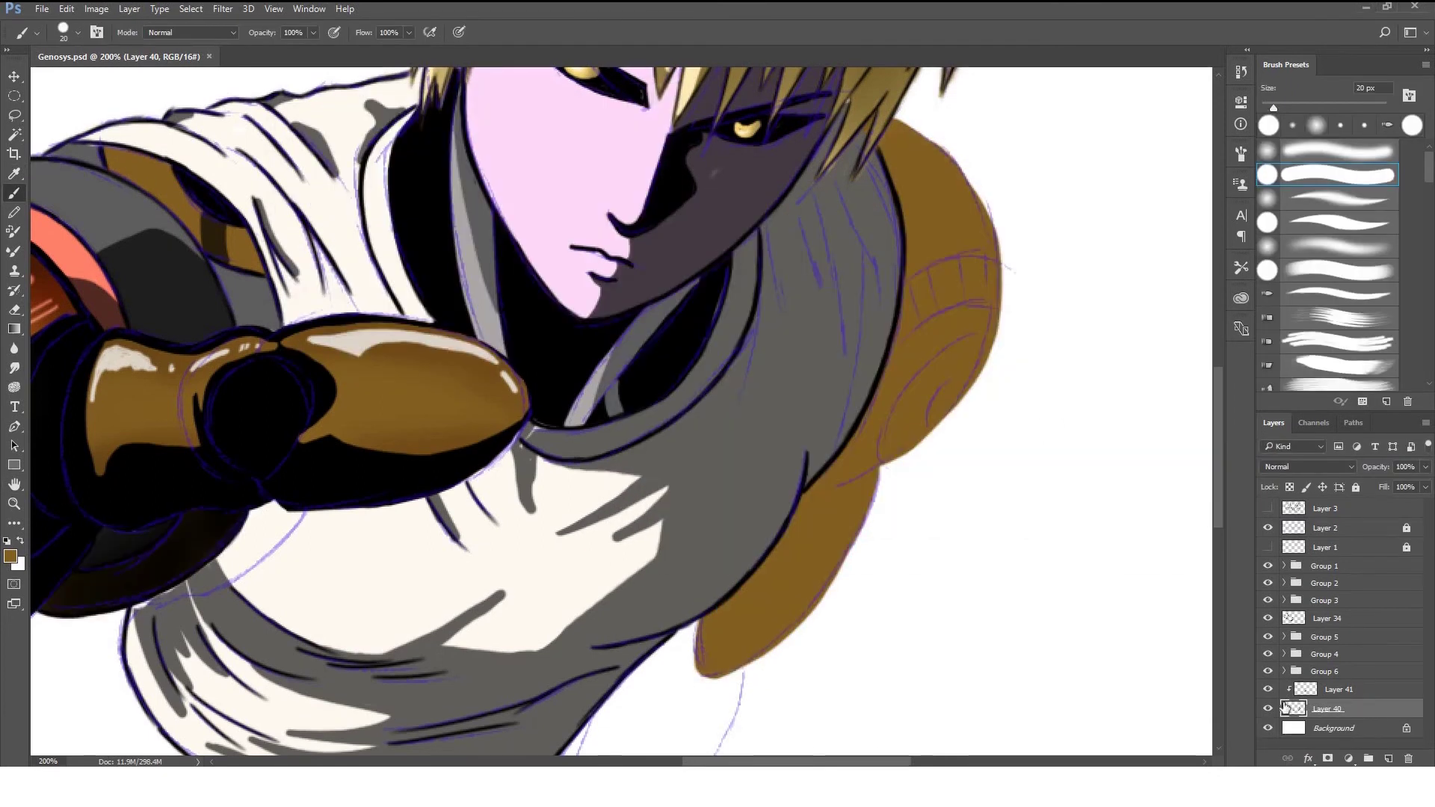
left_click(1293, 709, "ctrl")
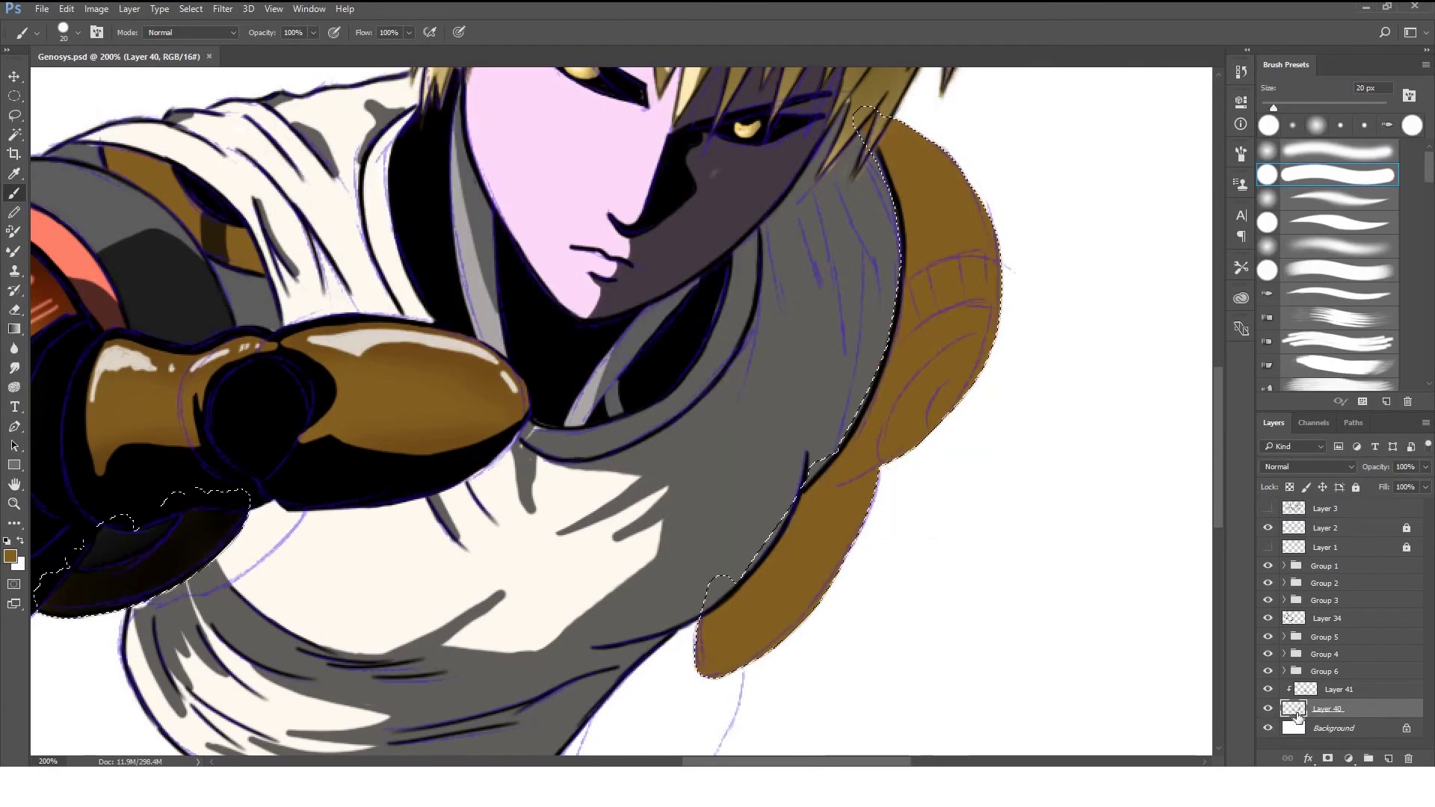
left_click(105, 217, "alt")
mouse_move(879, 154)
left_mouse_down()
mouse_move(907, 289)
mouse_move(856, 506)
mouse_move(721, 603)
mouse_move(763, 644)
left_mouse_up()
key("ctrl+d")
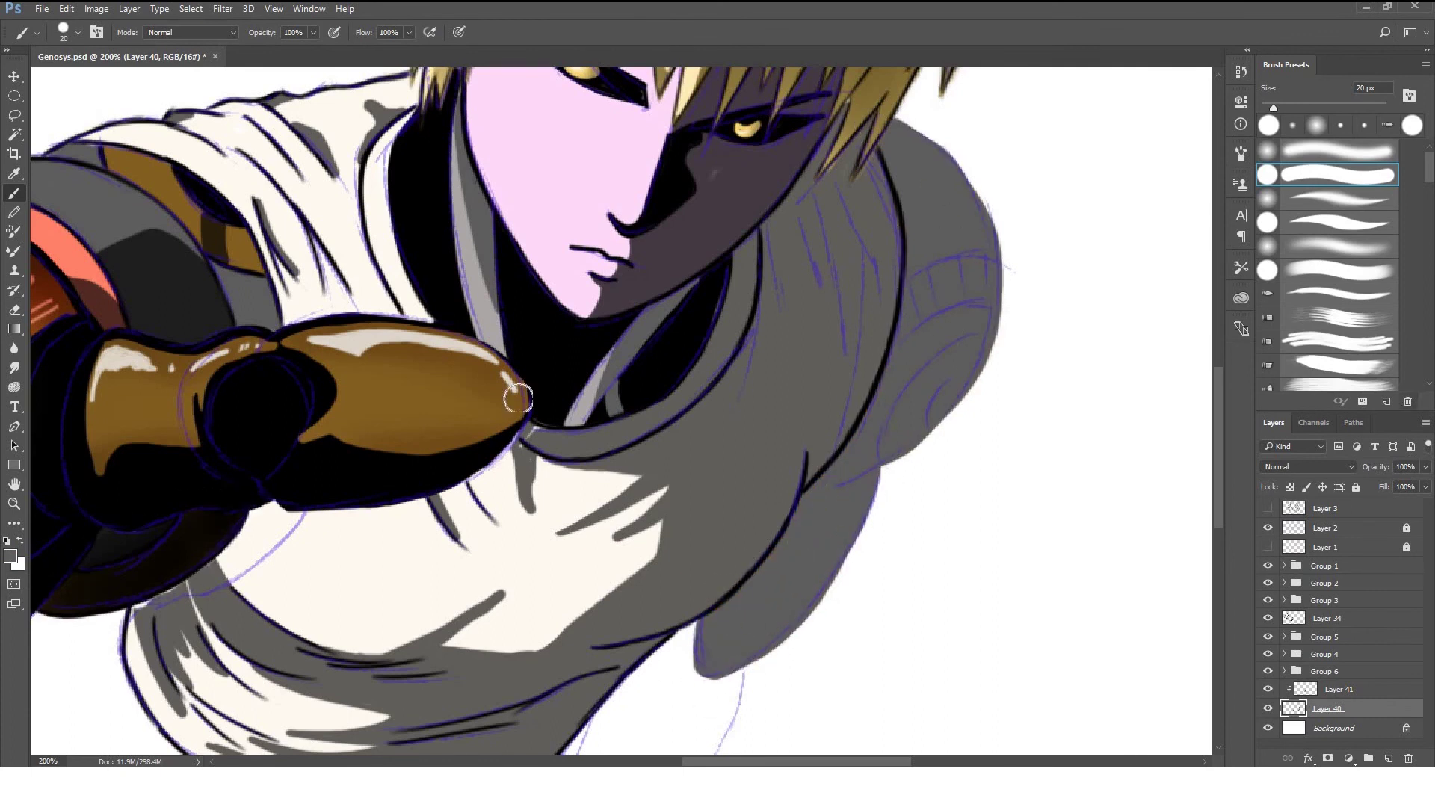
On a new clipped layer, paint a brown band along the shoulder's curve.
left_click(1388, 759)
key("bracketleft")
key("ctrl+plus")
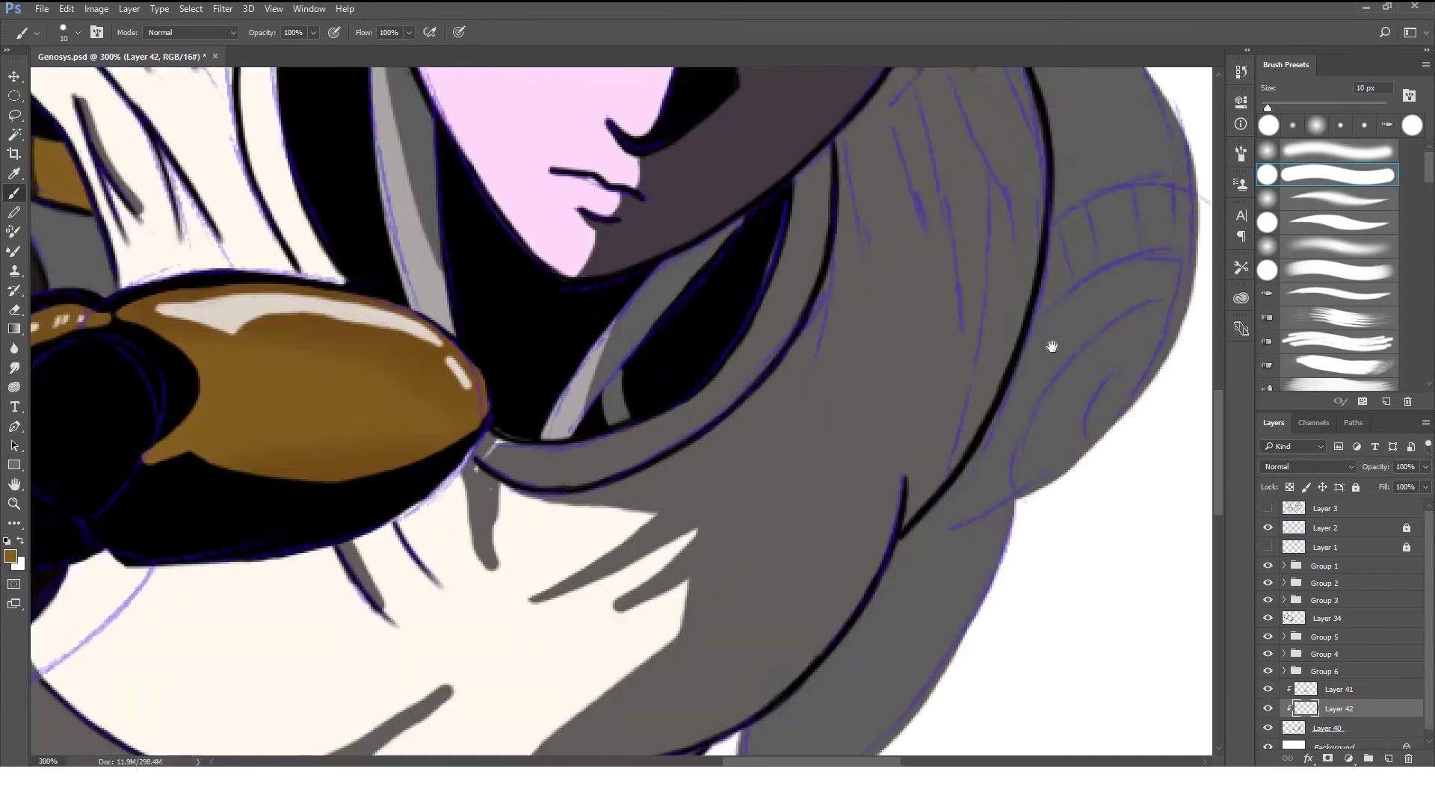
left_click(925, 334)
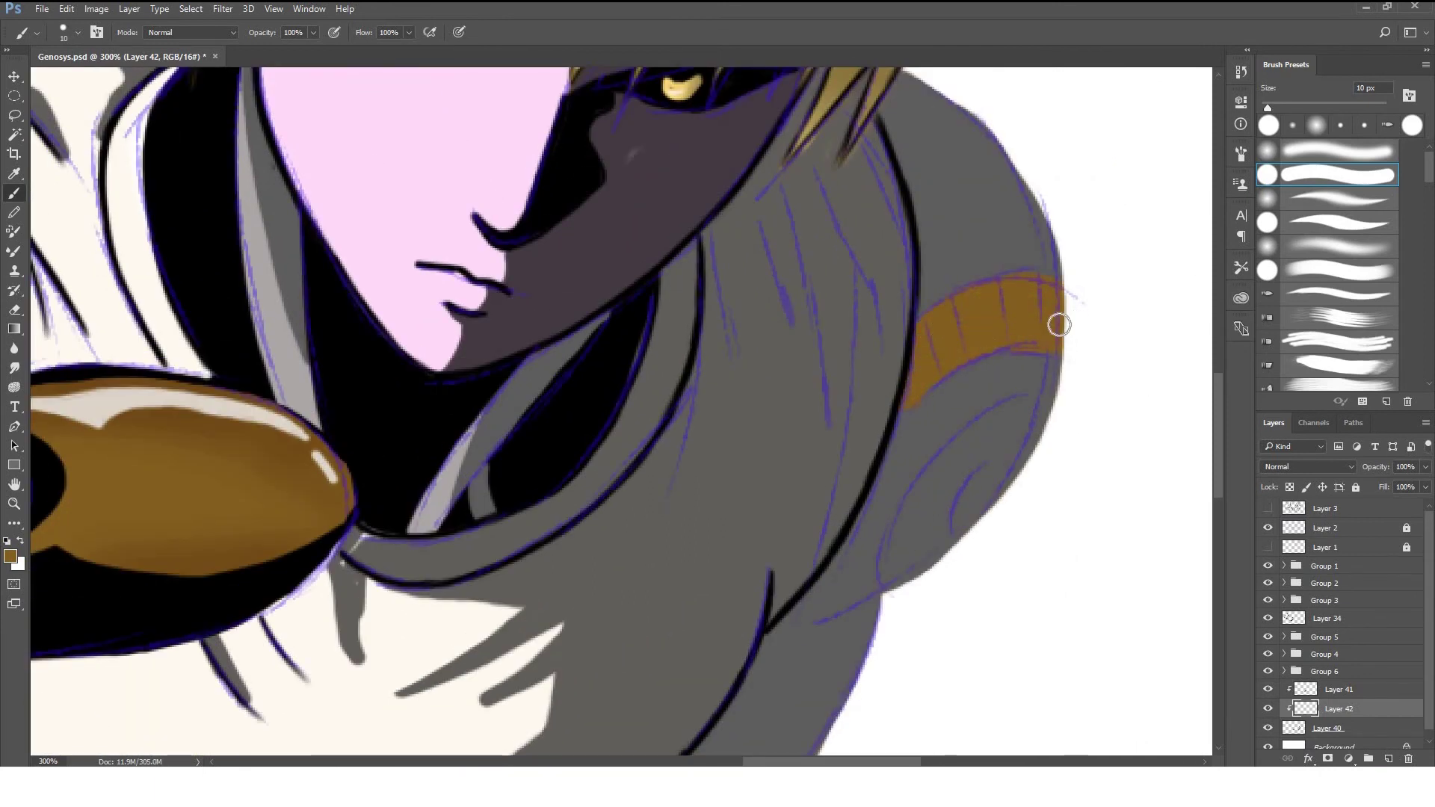
left_click_drag(1028, 408, 894, 580)
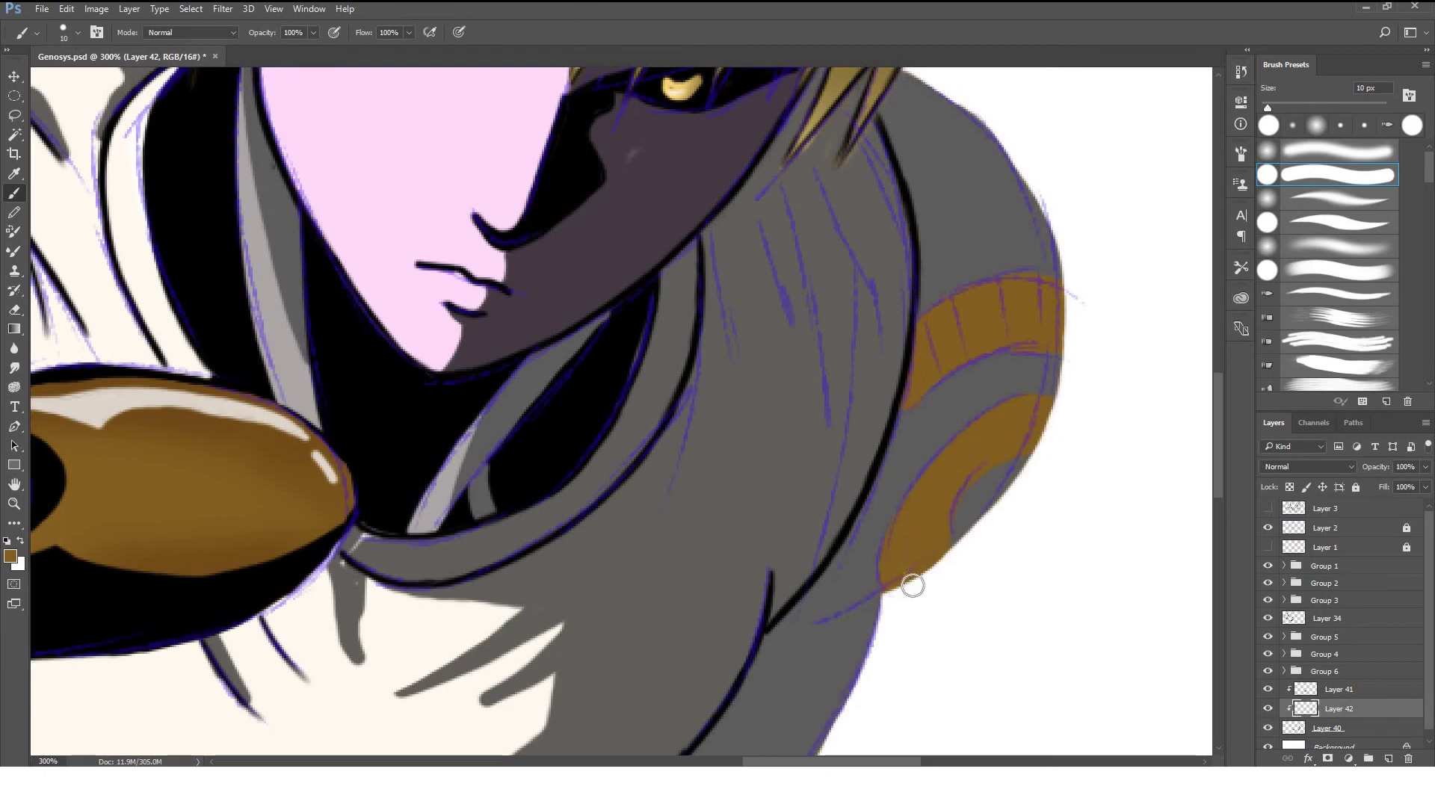
Hide the blue sketch lines and erase to tidy the shoulder stripe.
left_click(1270, 529)
key("e")
key("alt+bracketleft")
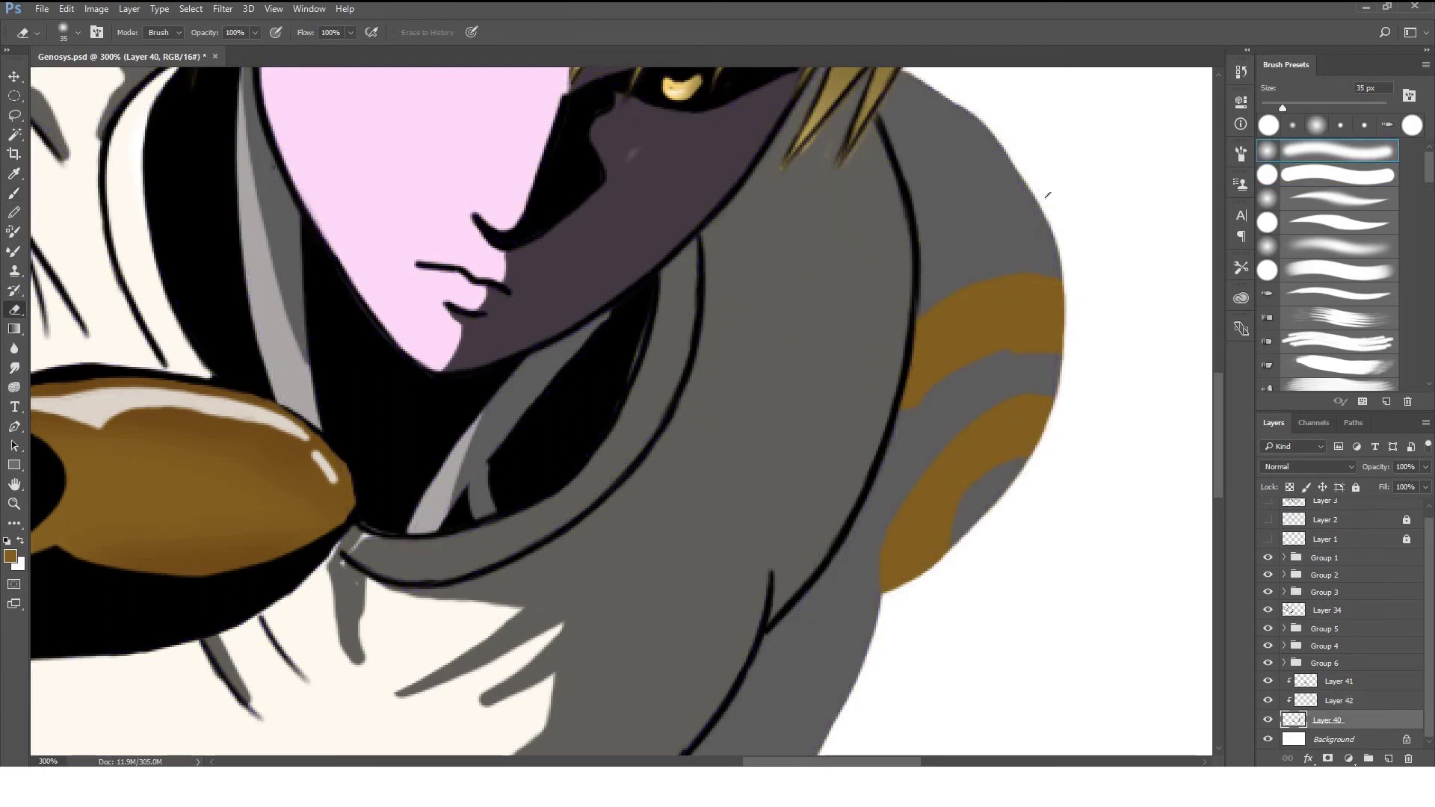
key("F5")
key("F5")
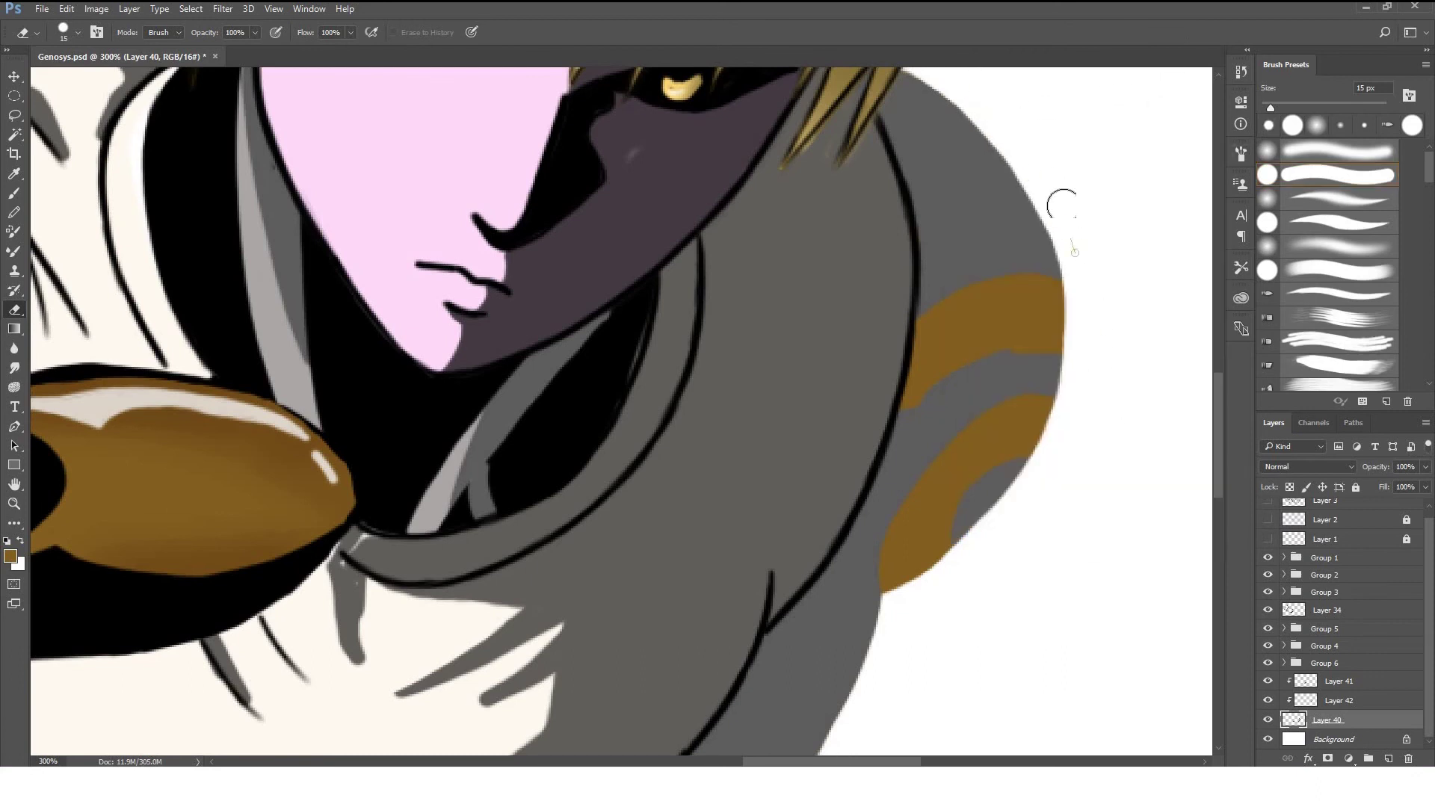
key("alt+bracketright")
key("b")
key("e")
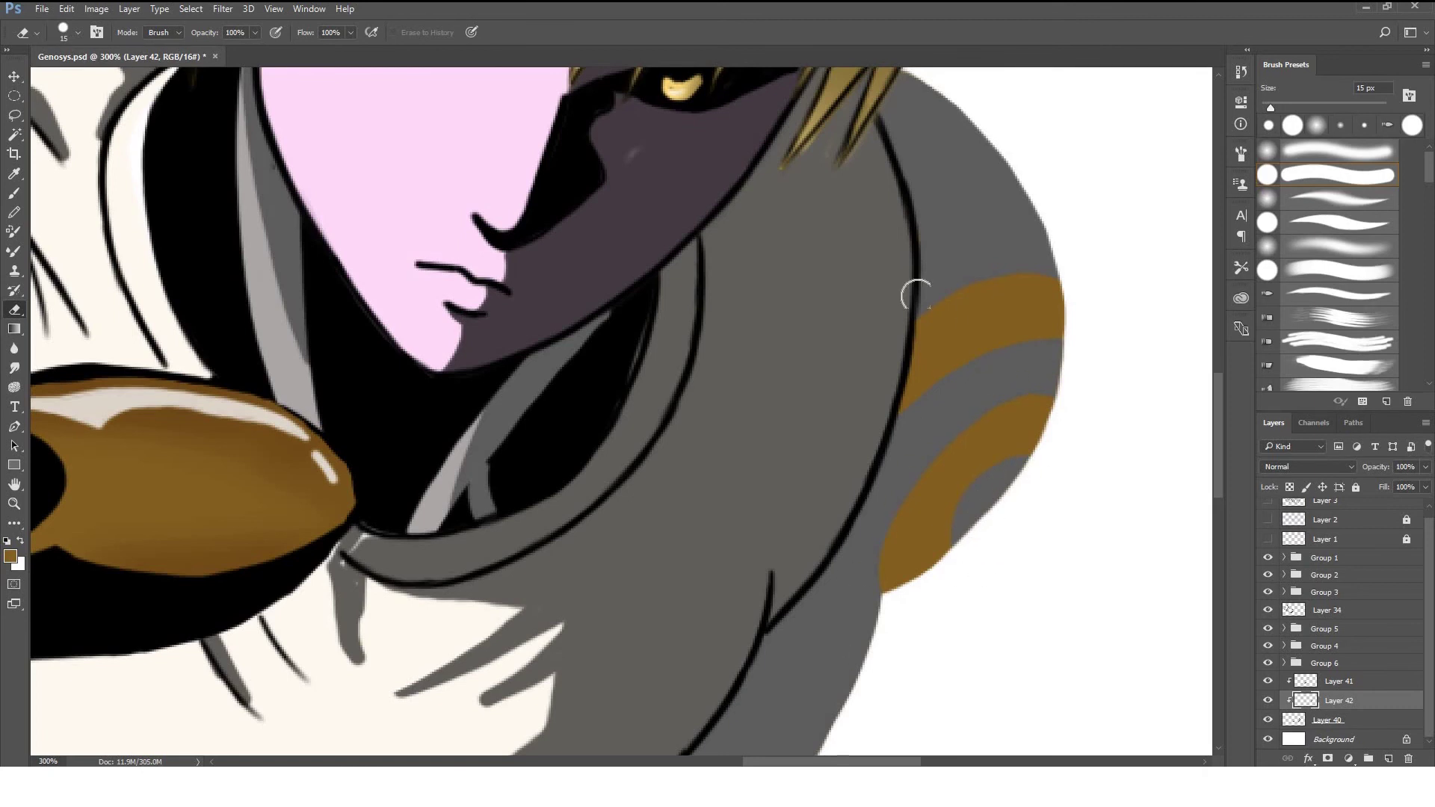
key("b")
On a new layer, outline the shoulder's right and bottom edges with a 3 px black brush.
key("ctrl+shift+alt+n")
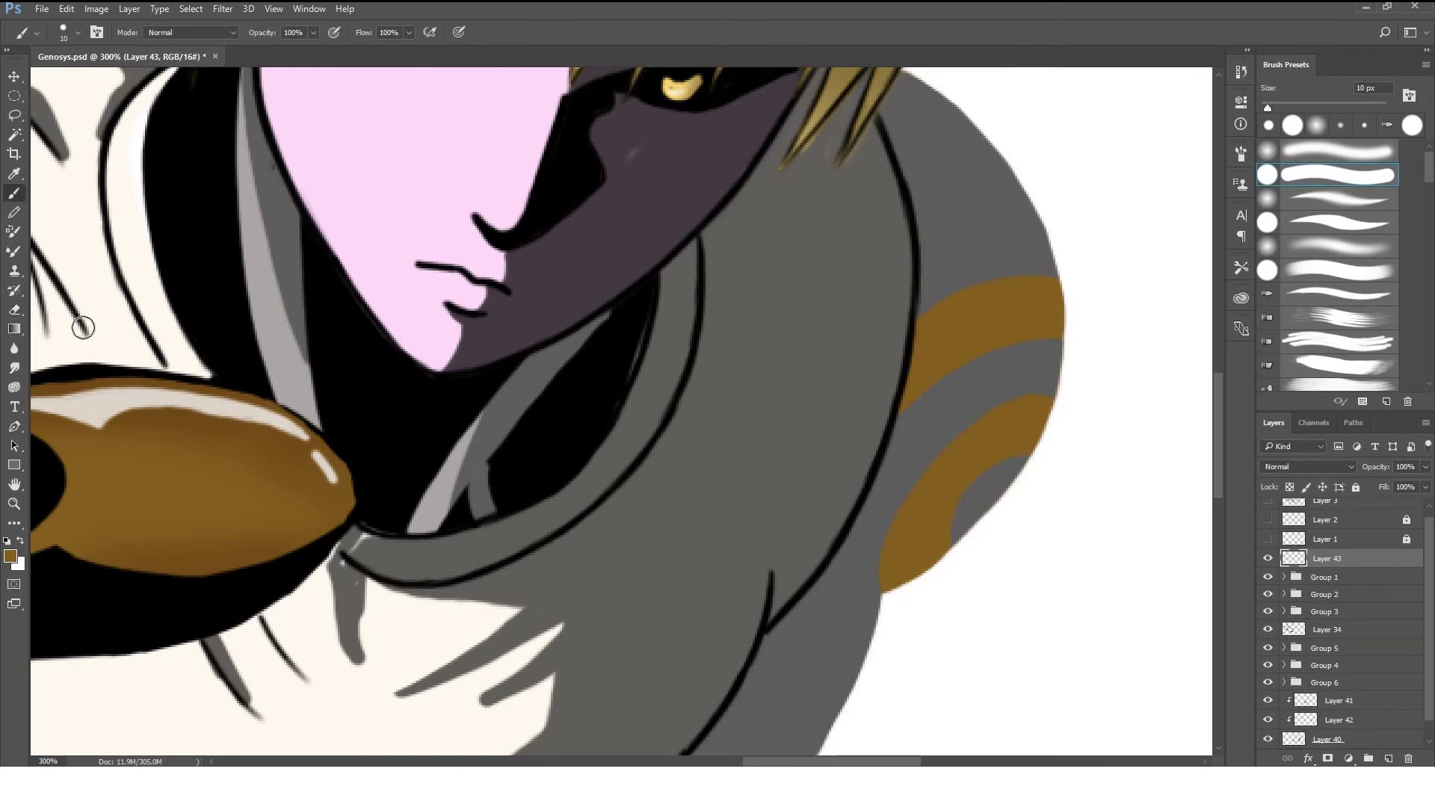
left_click_drag(1025, 288, 852, 482)
key("bracketleft")
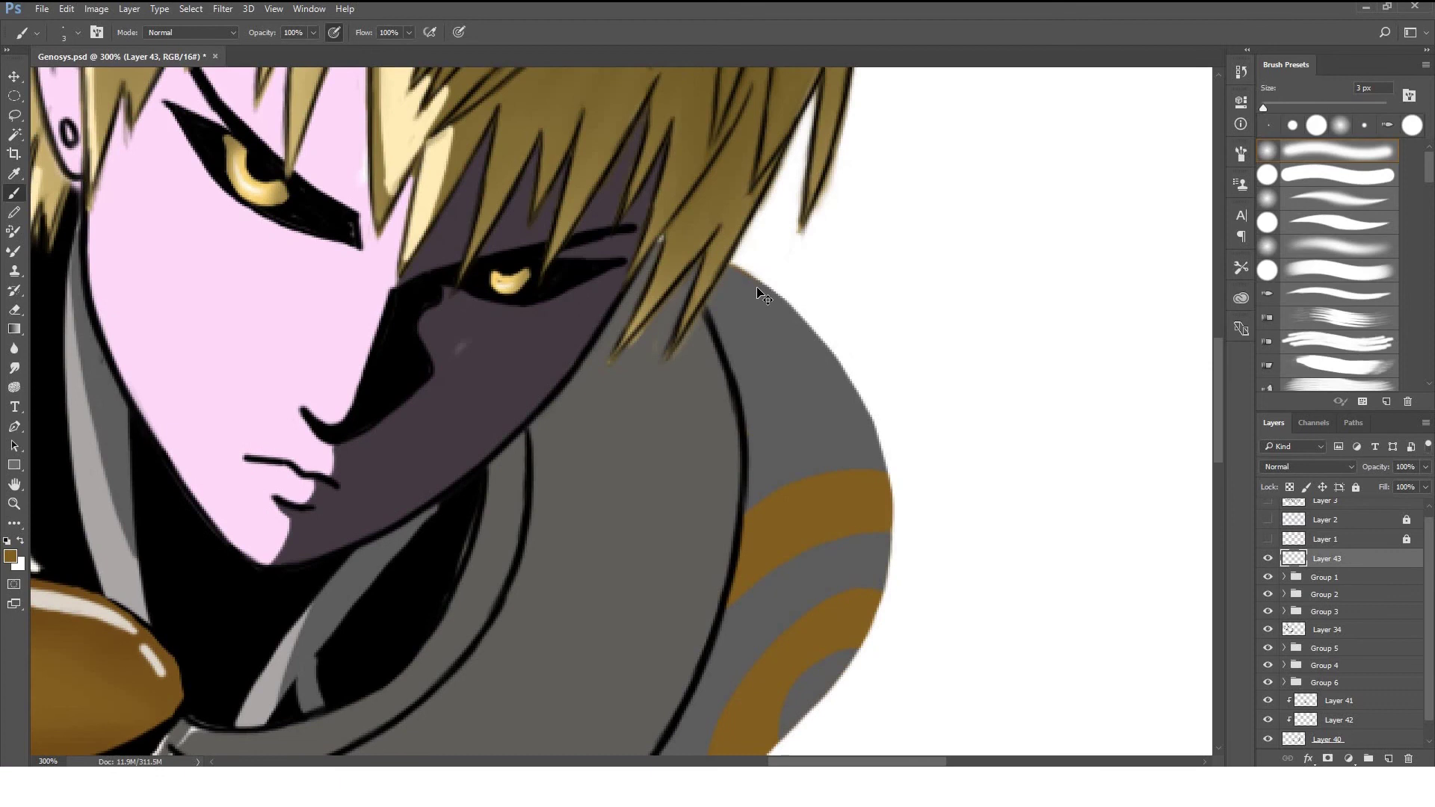
mouse_move(727, 263)
left_mouse_down()
mouse_move(815, 323)
mouse_move(890, 471)
left_mouse_up()
mouse_move(889, 471)
left_mouse_down()
mouse_move(908, 318)
mouse_move(904, 441)
left_mouse_up()
left_click_drag(732, 632, 785, 604)
mouse_move(906, 407)
left_mouse_down()
mouse_move(860, 523)
mouse_move(785, 600)
mouse_move(847, 548)
left_mouse_up()
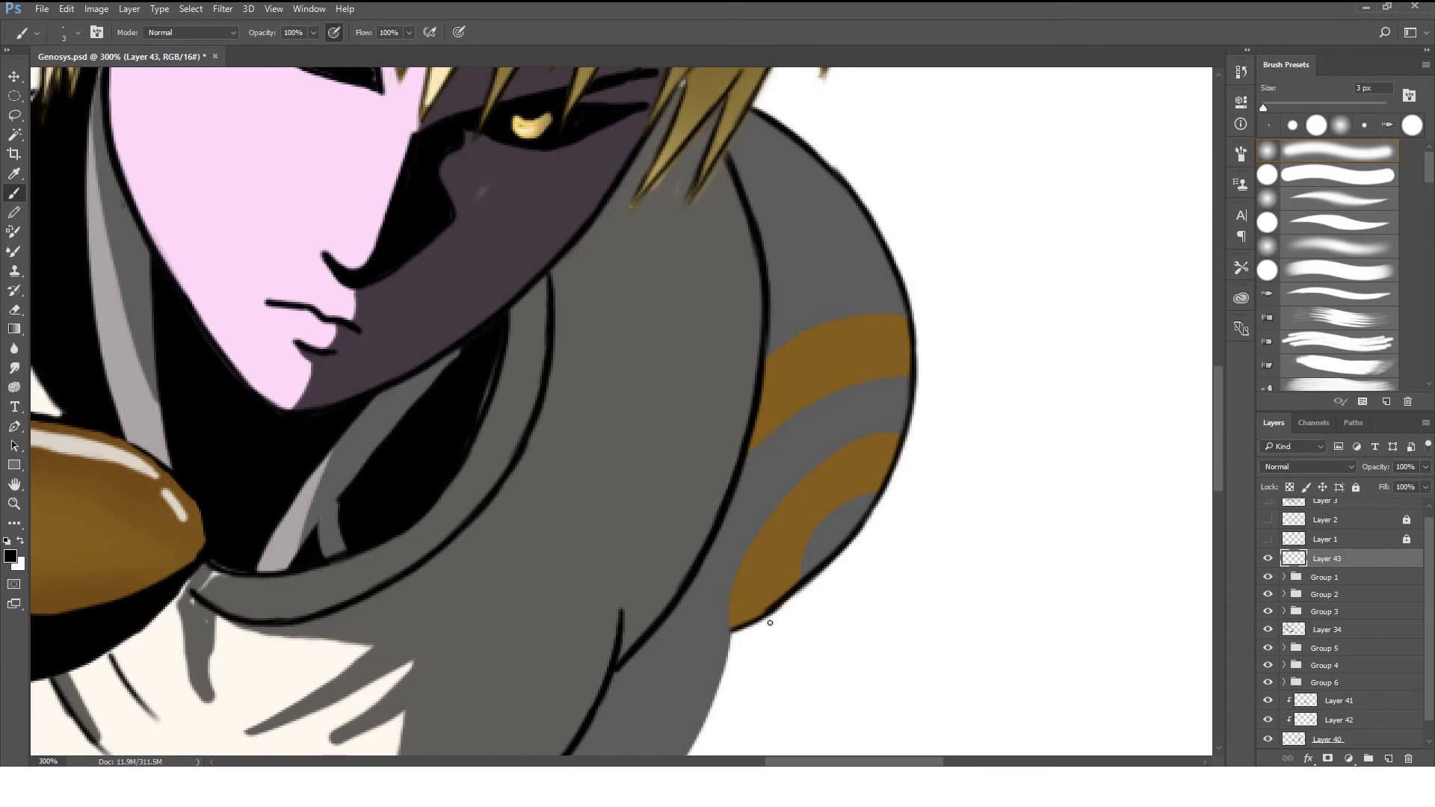
Outline the shoulder's lower-right edge, the gold ring's edges and the gold band's lower edge.
mouse_move(724, 640)
left_mouse_down()
mouse_move(815, 416)
mouse_move(702, 625)
mouse_move(572, 707)
left_mouse_up()
left_click_drag(969, 249, 890, 334)
mouse_move(991, 192)
left_mouse_down()
mouse_move(858, 270)
mouse_move(821, 383)
left_mouse_up()
scroll(792, 251, "up", 3)
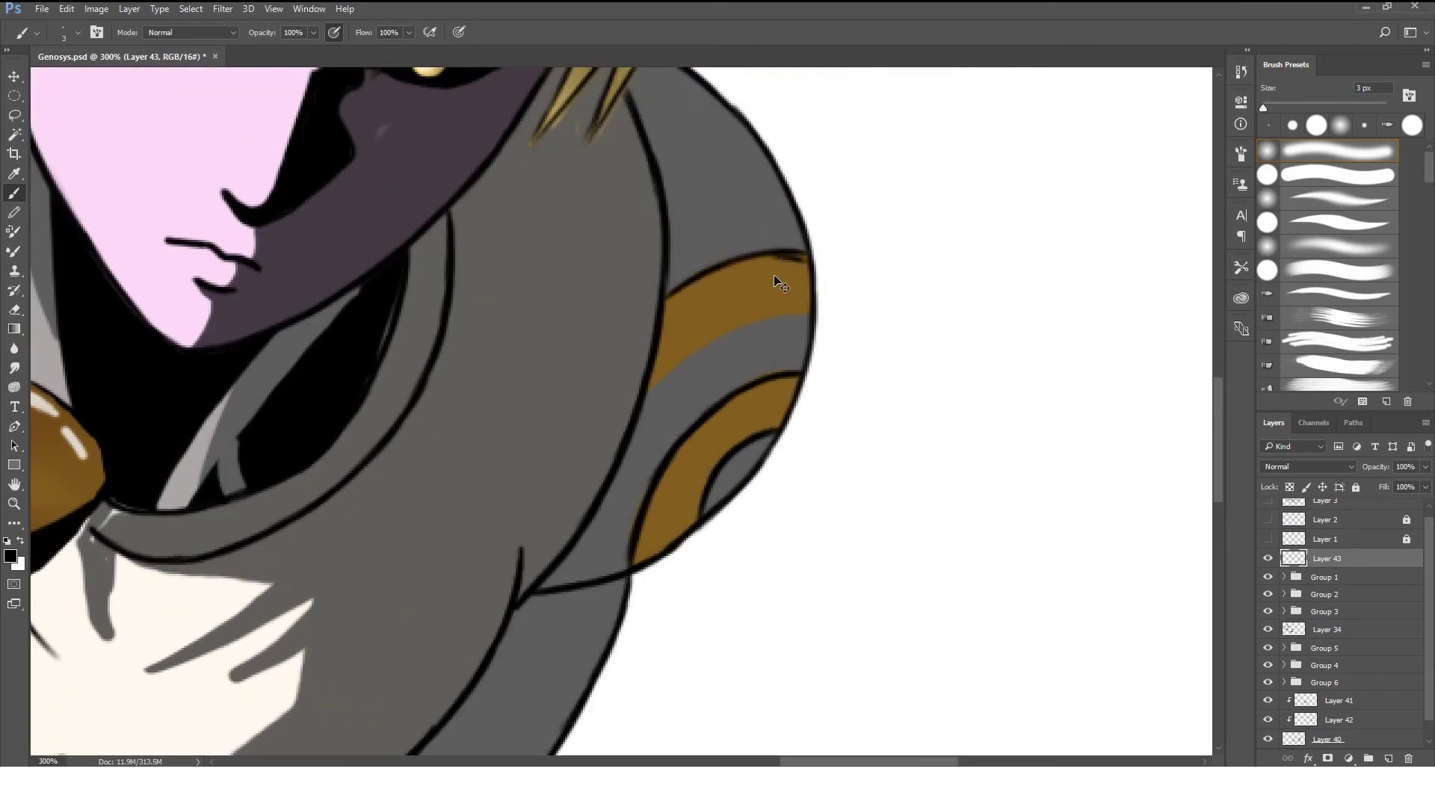
left_click_drag(709, 341, 645, 395)
Draw divider lines across the gold band and fill the ring's inner hole black.
left_click_drag(787, 257, 785, 311)
left_click_drag(744, 260, 750, 319)
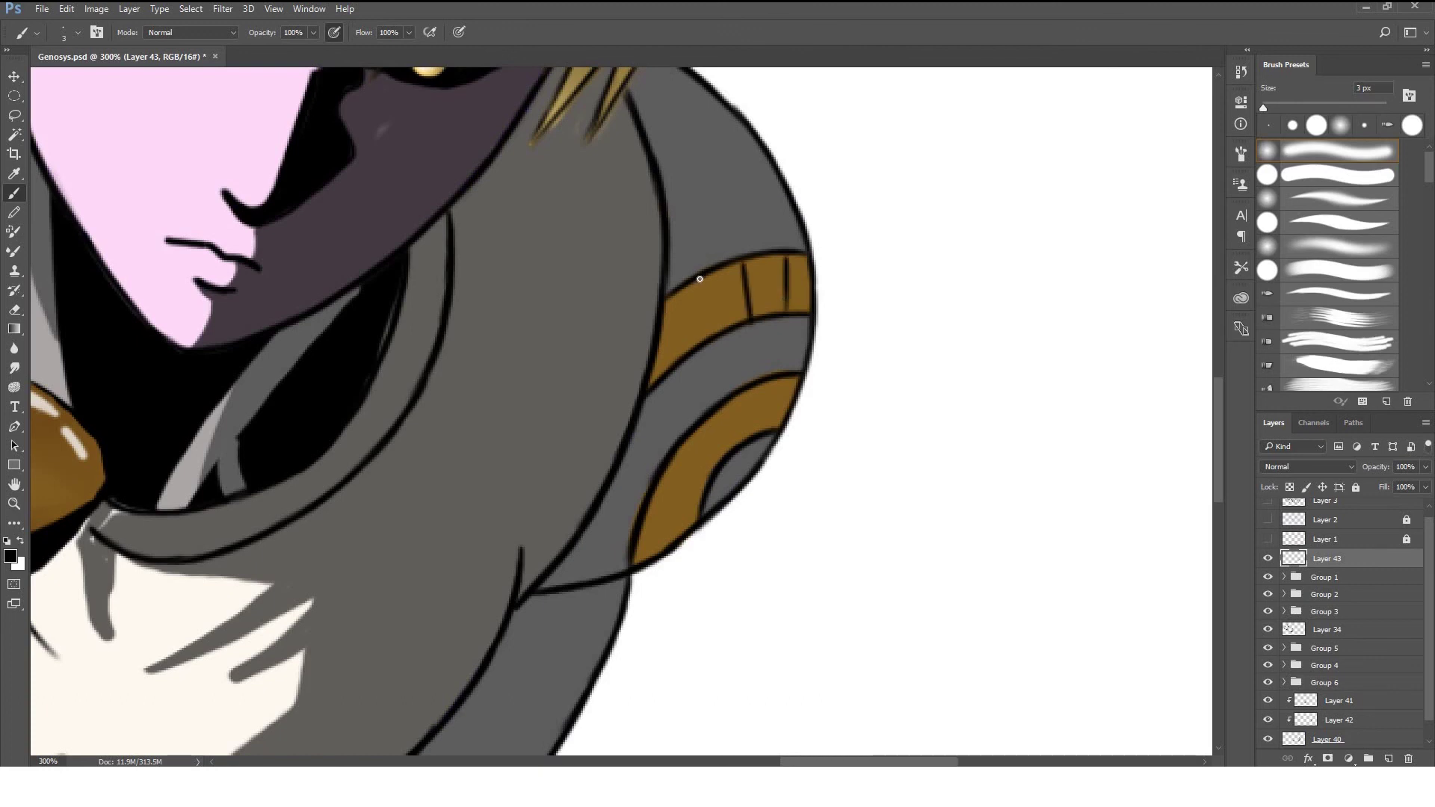
key("e")
key("b")
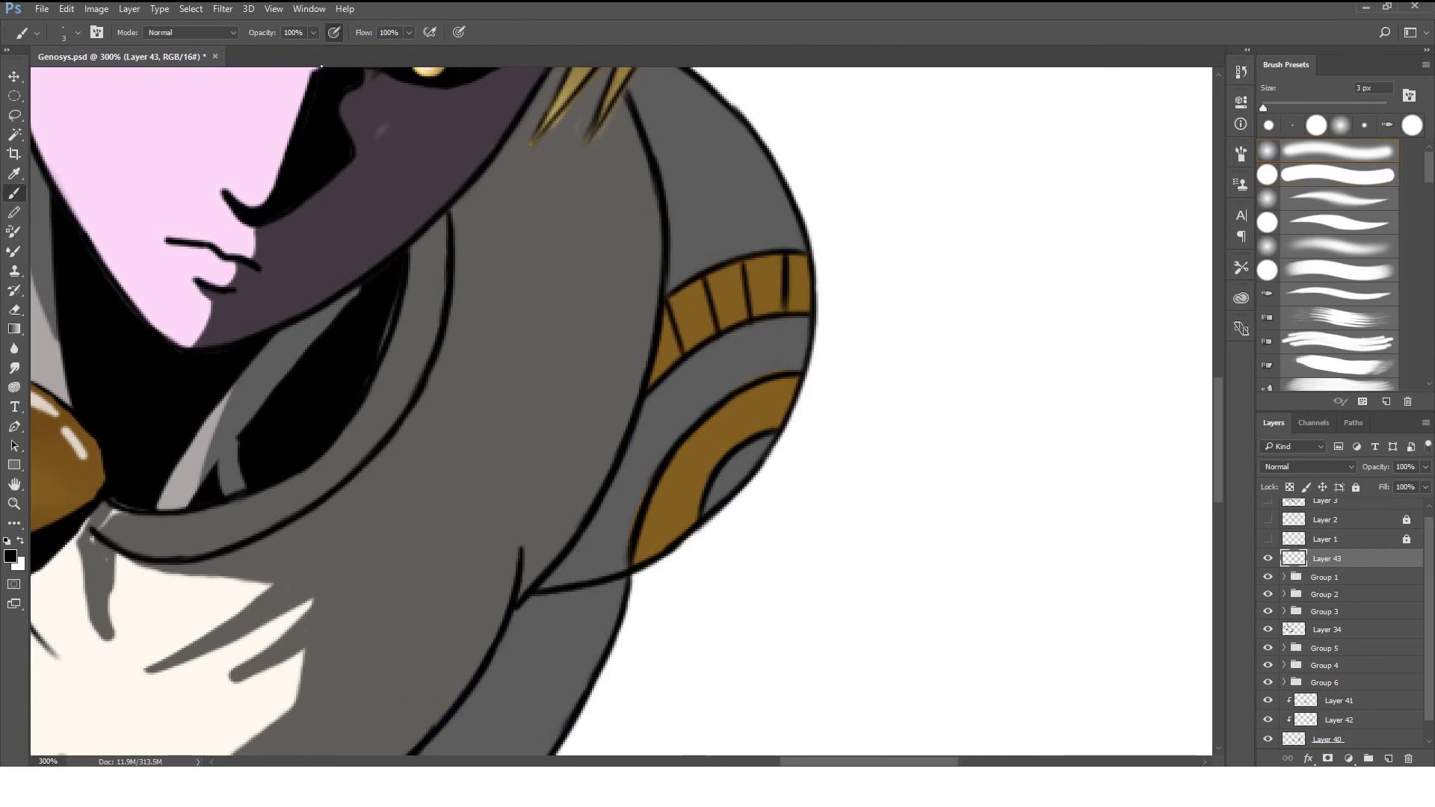
left_click(1372, 740)
left_click_drag(770, 440, 724, 473)
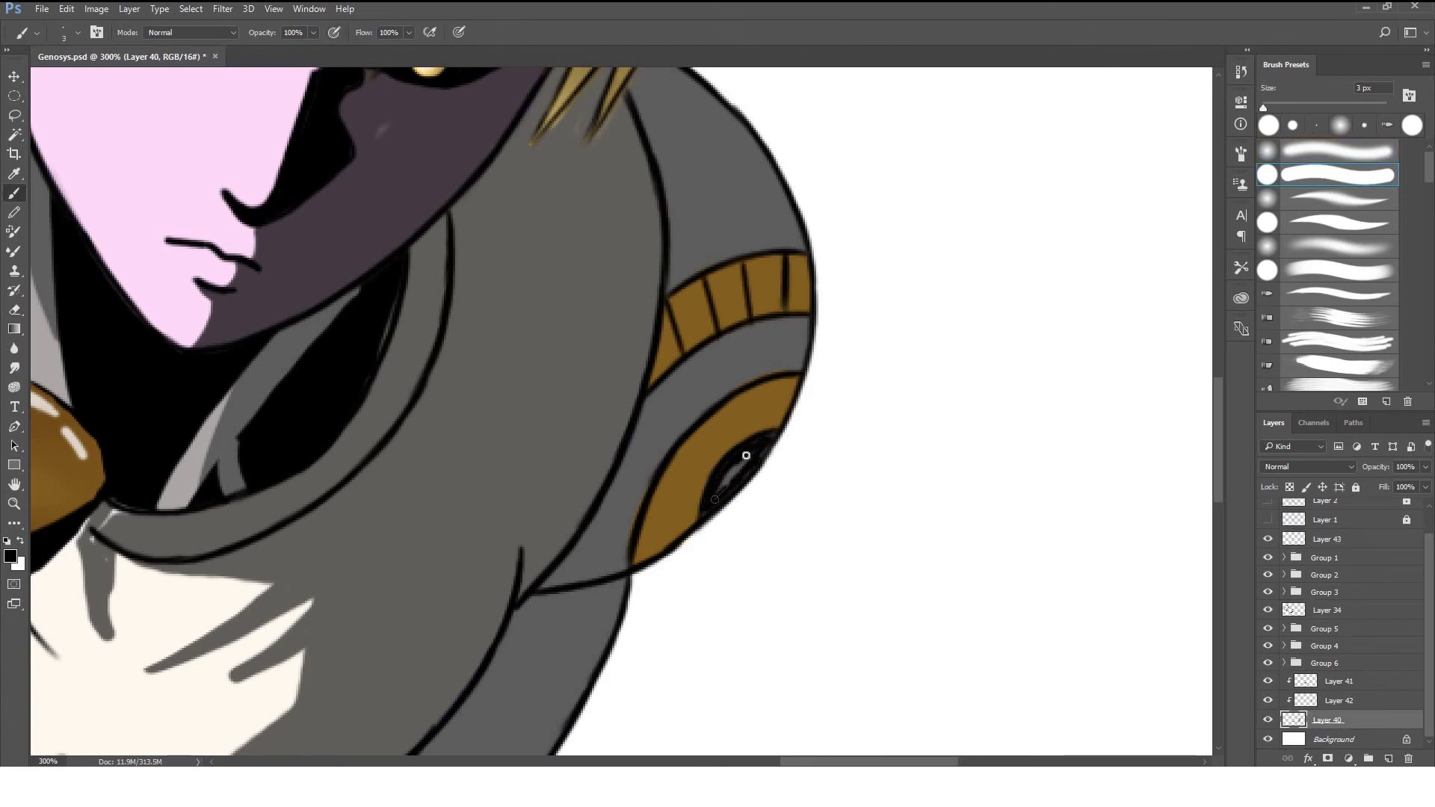
Fill a new layer above Background with dark charcoal grey, then add another empty layer above it.
key("ctrl+0")
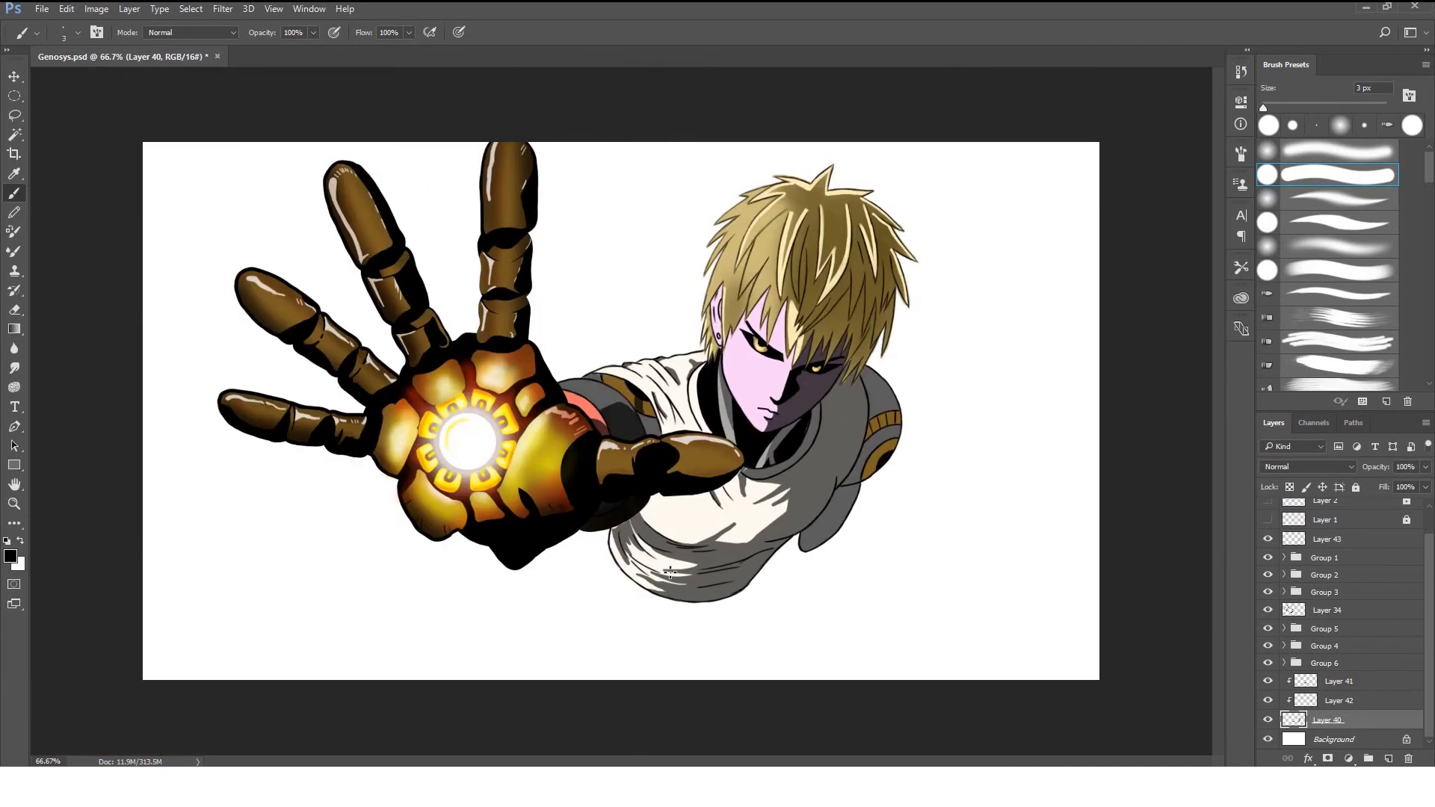
left_click(1375, 742)
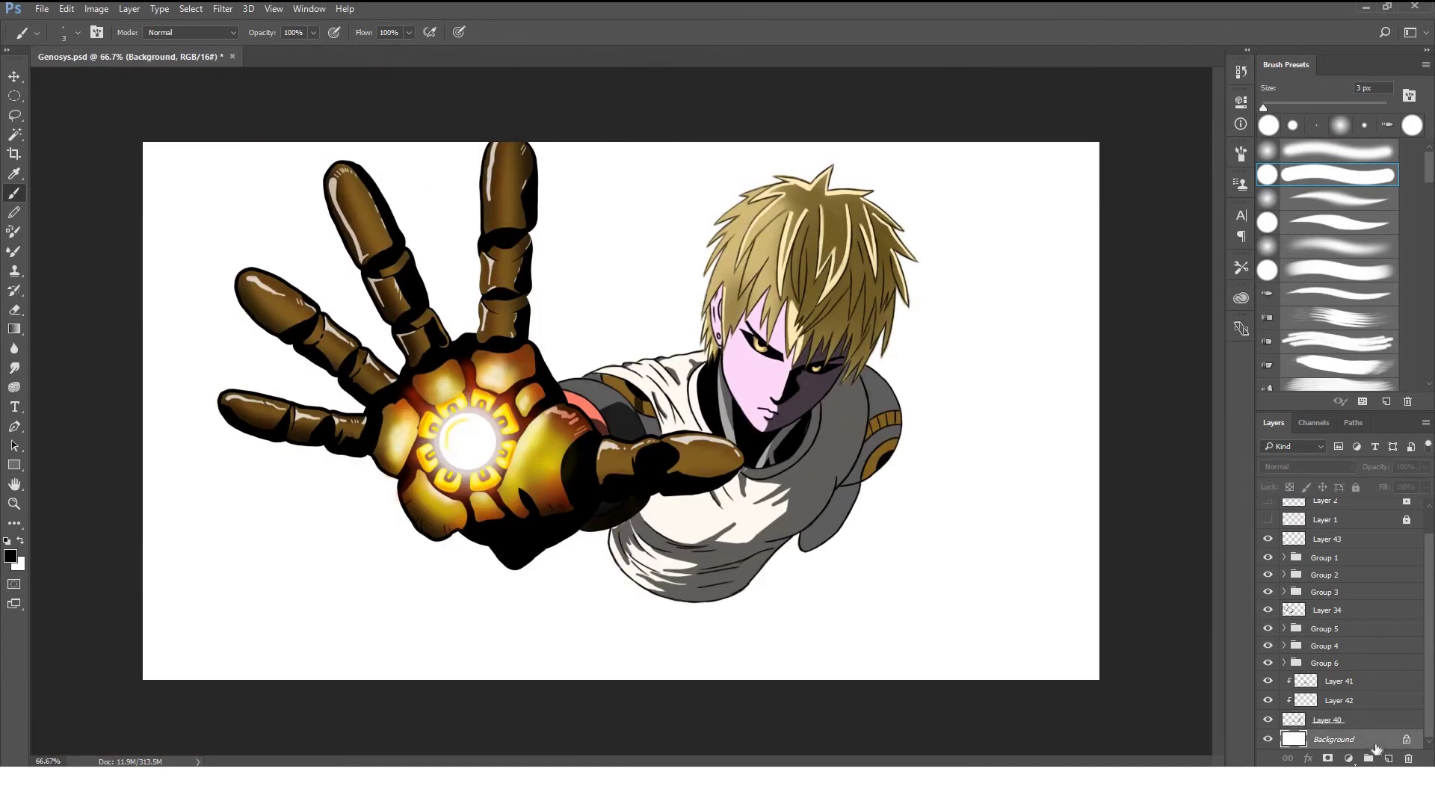
left_click(1390, 758)
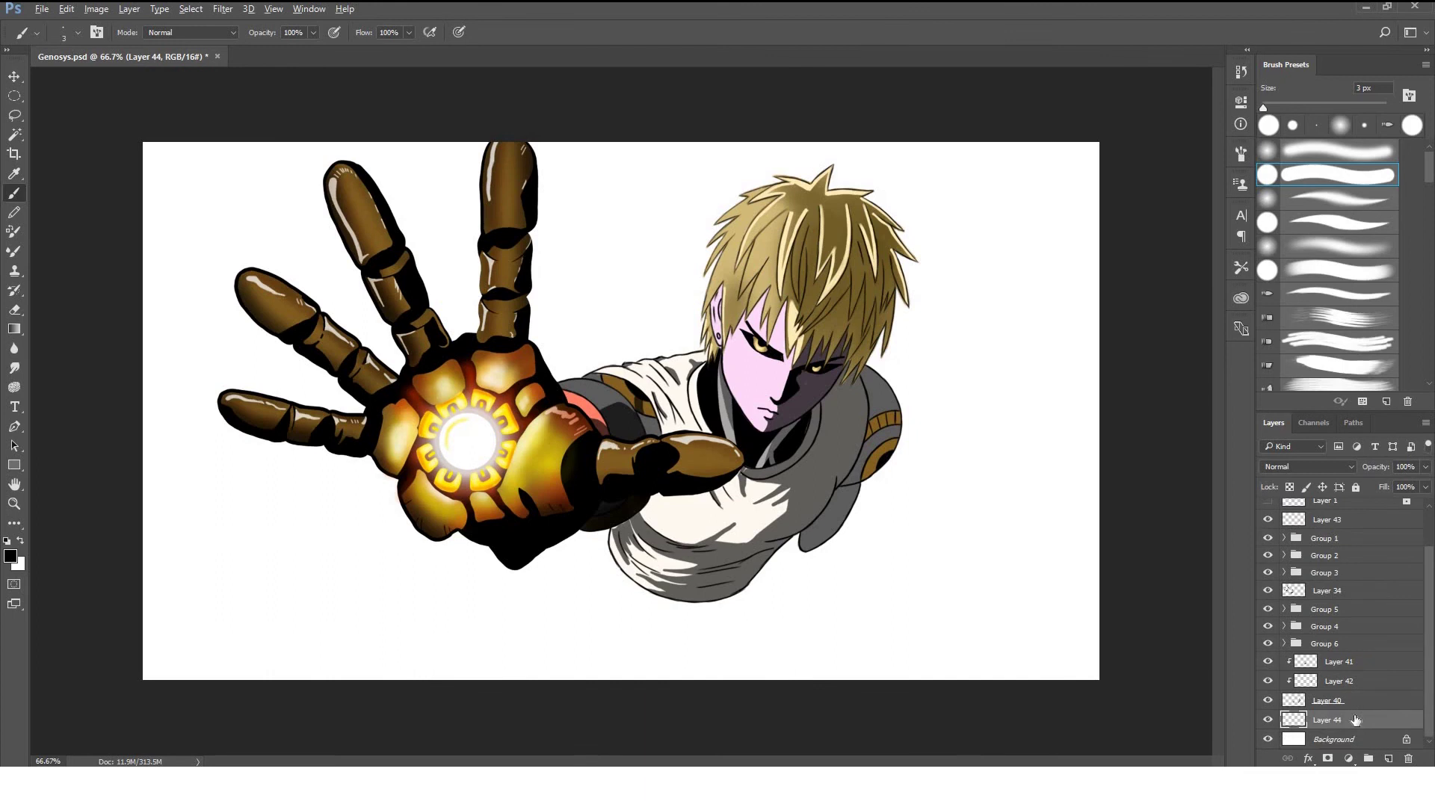
key("alt+BackSpace")
left_click(11, 556)
left_click(655, 136)
key("ctrl+BackSpace")
key("alt+BackSpace")
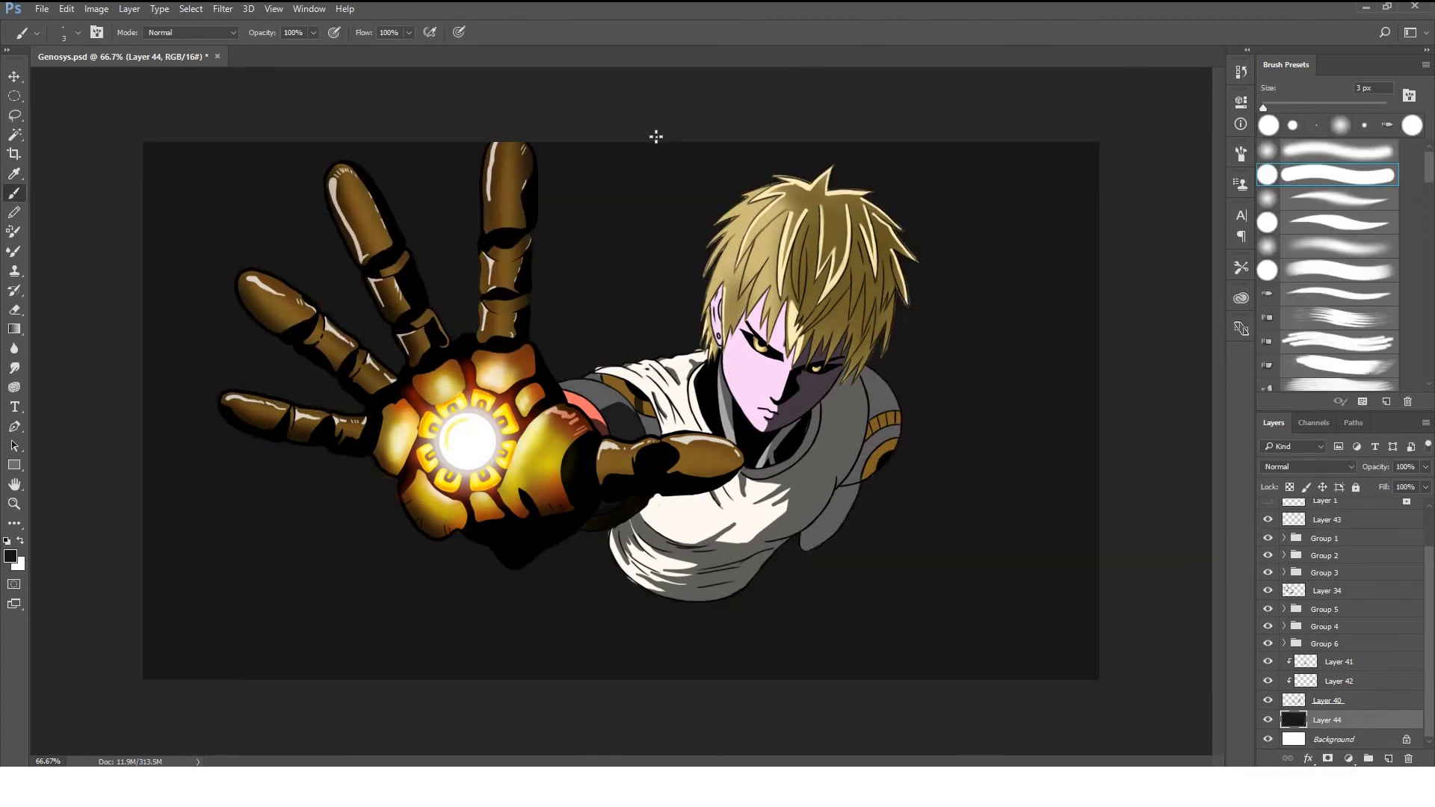
left_click(1389, 758)
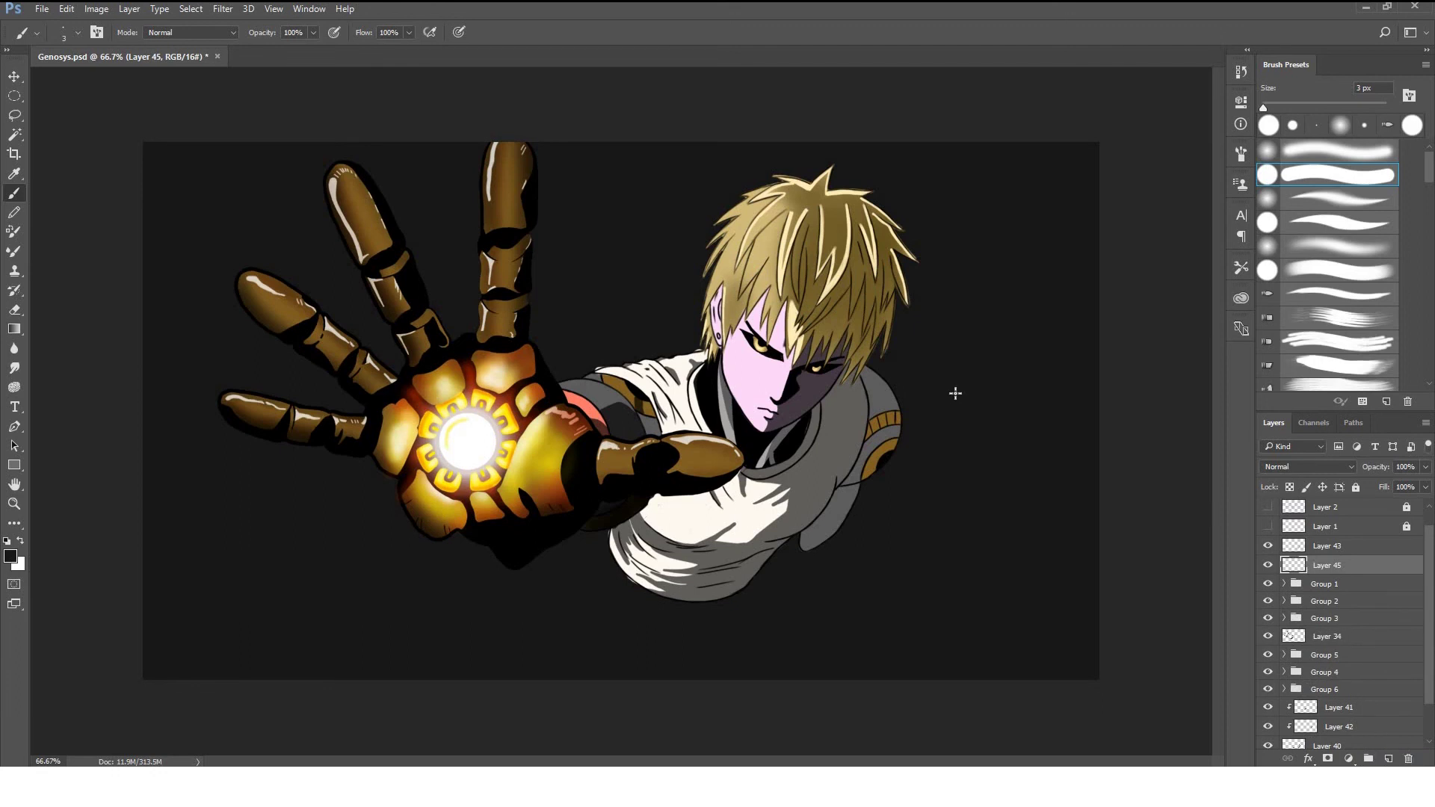
key("comma")
Fill the shoulder shape's selection with black to make a shoulder shadow.
scroll(1338, 635, "down", 2)
left_click(1294, 700, "ctrl")
left_click_drag(887, 432, 913, 352)
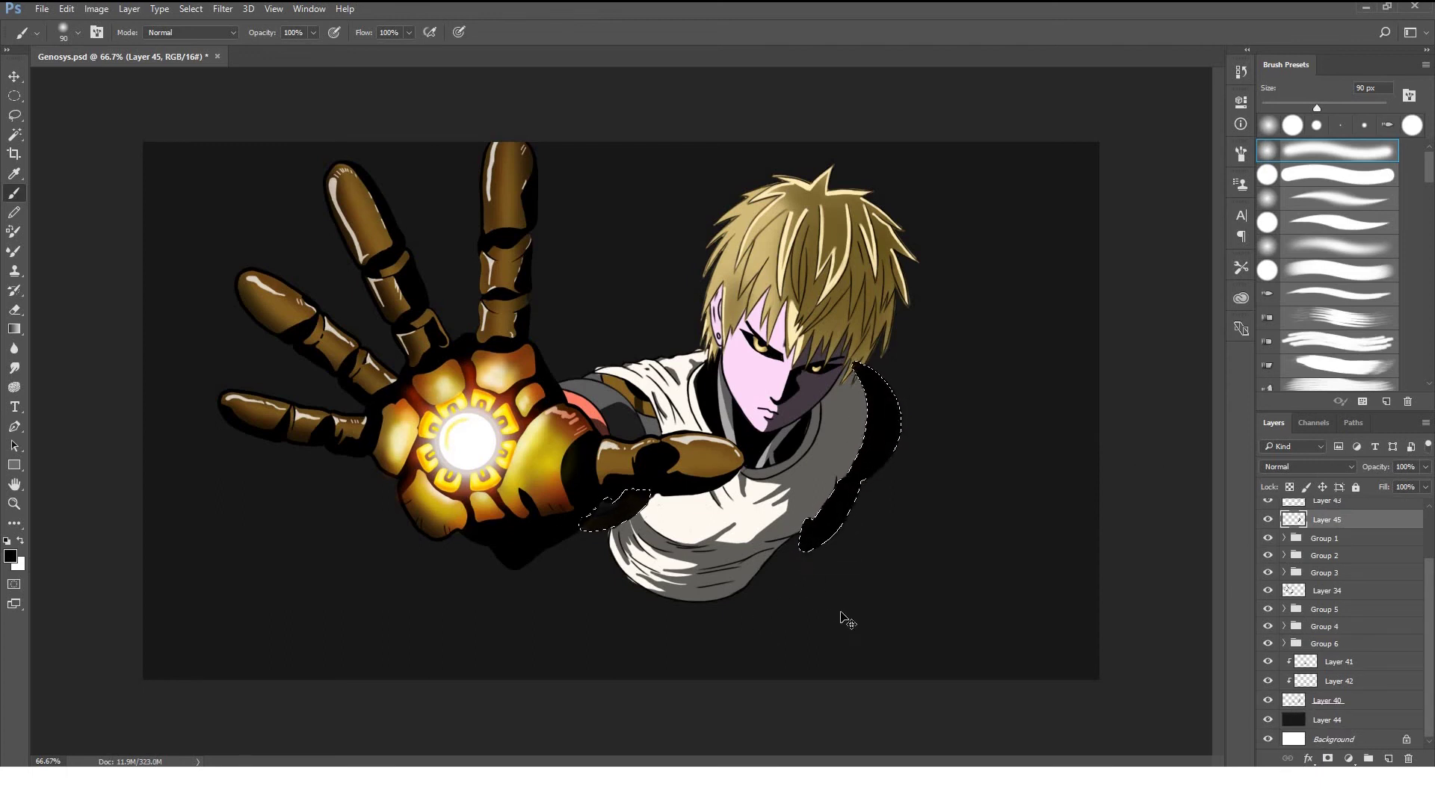
scroll(1283, 591, "up", 2)
left_click_drag(1365, 471, 1338, 471)
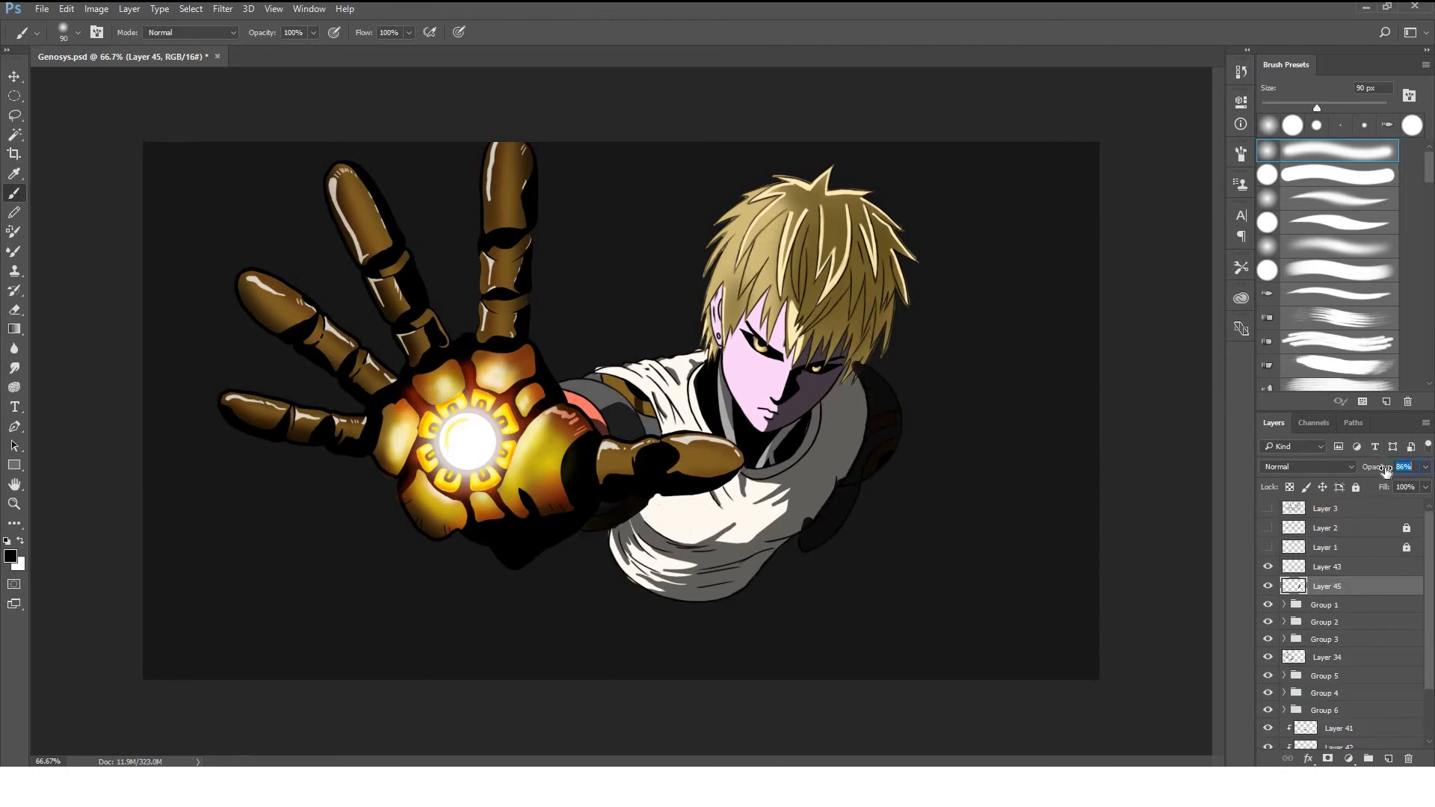
On a new layer, brush soft black shading along the canvas bottom and bottom-right.
key("ctrl+shift+alt+n")
key("bracketright")
key("bracketright")
key("bracketright")
mouse_move(860, 650)
left_mouse_down()
mouse_move(1094, 618)
mouse_move(194, 635)
left_mouse_up()
key("bracketleft")
key("bracketleft")
key("bracketleft")
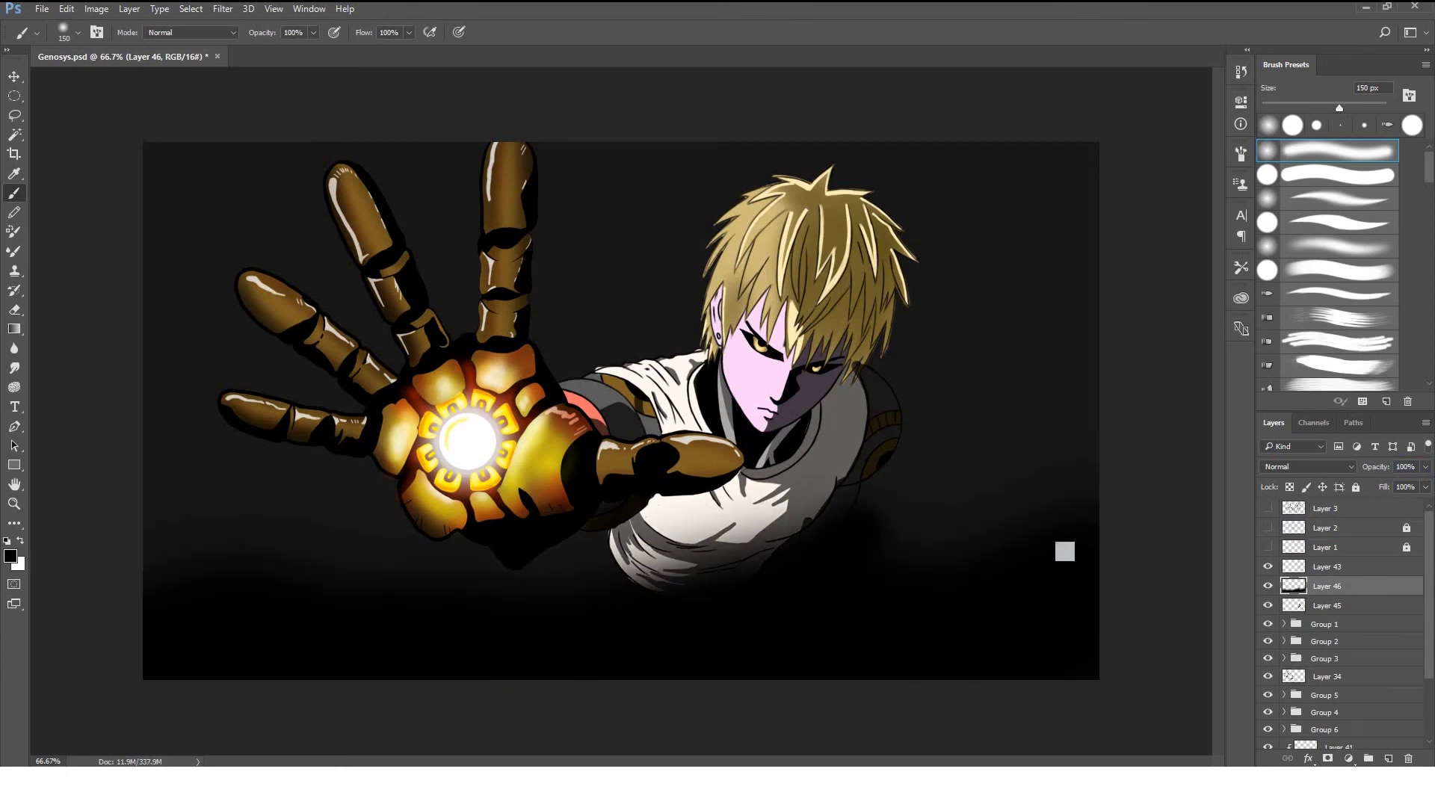
left_click_drag(1064, 551, 882, 524)
key("ctrl+1")
key("bracketright")
key("bracketright")
Lower the shoulder shadow layer's opacity to 74%.
left_click(1327, 606)
left_click_drag(1398, 467, 1379, 469)
key("ctrl+minus")
key("ctrl+minus")
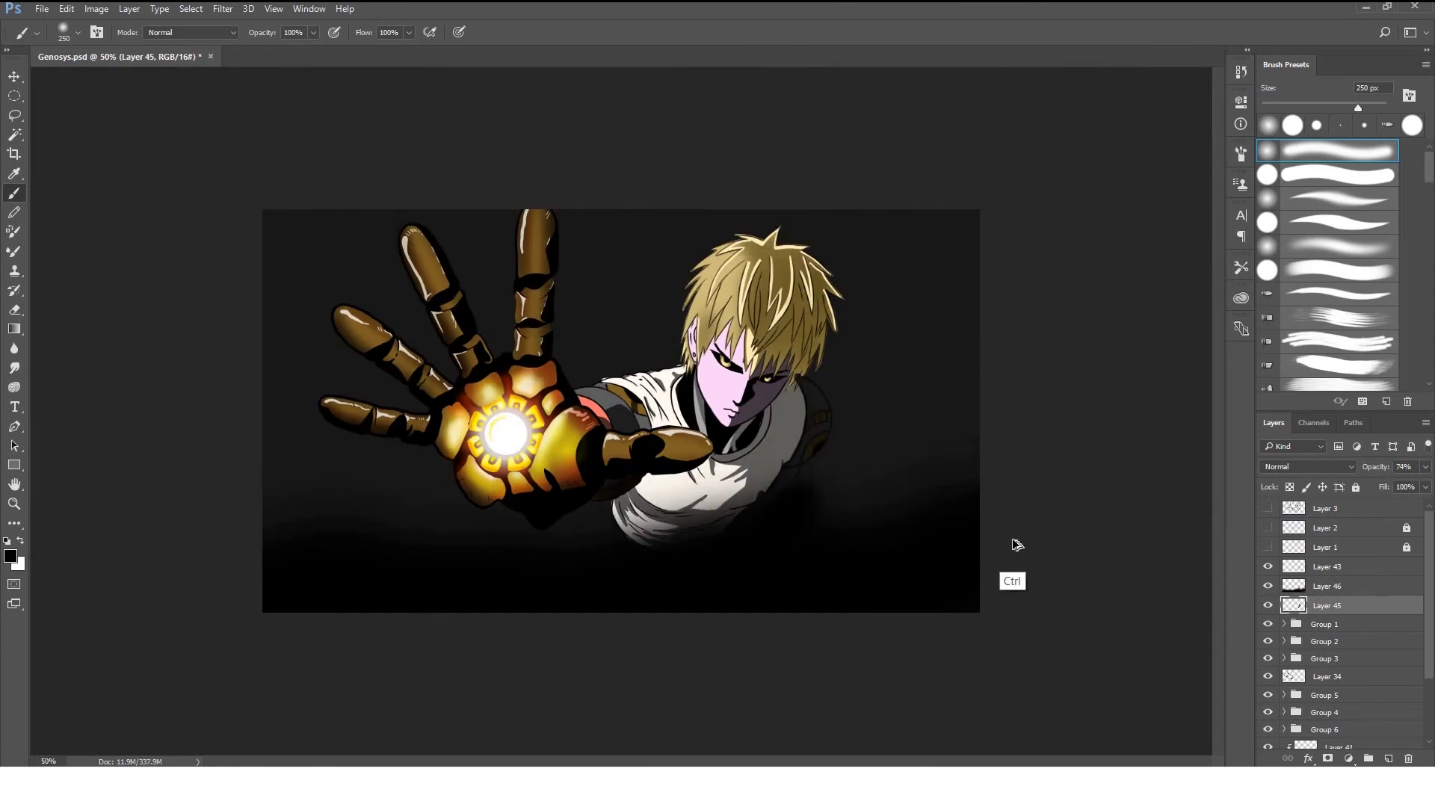
On another new layer, shade the bottom edge and top-left corner in soft black.
key("ctrl+shift+alt+n")
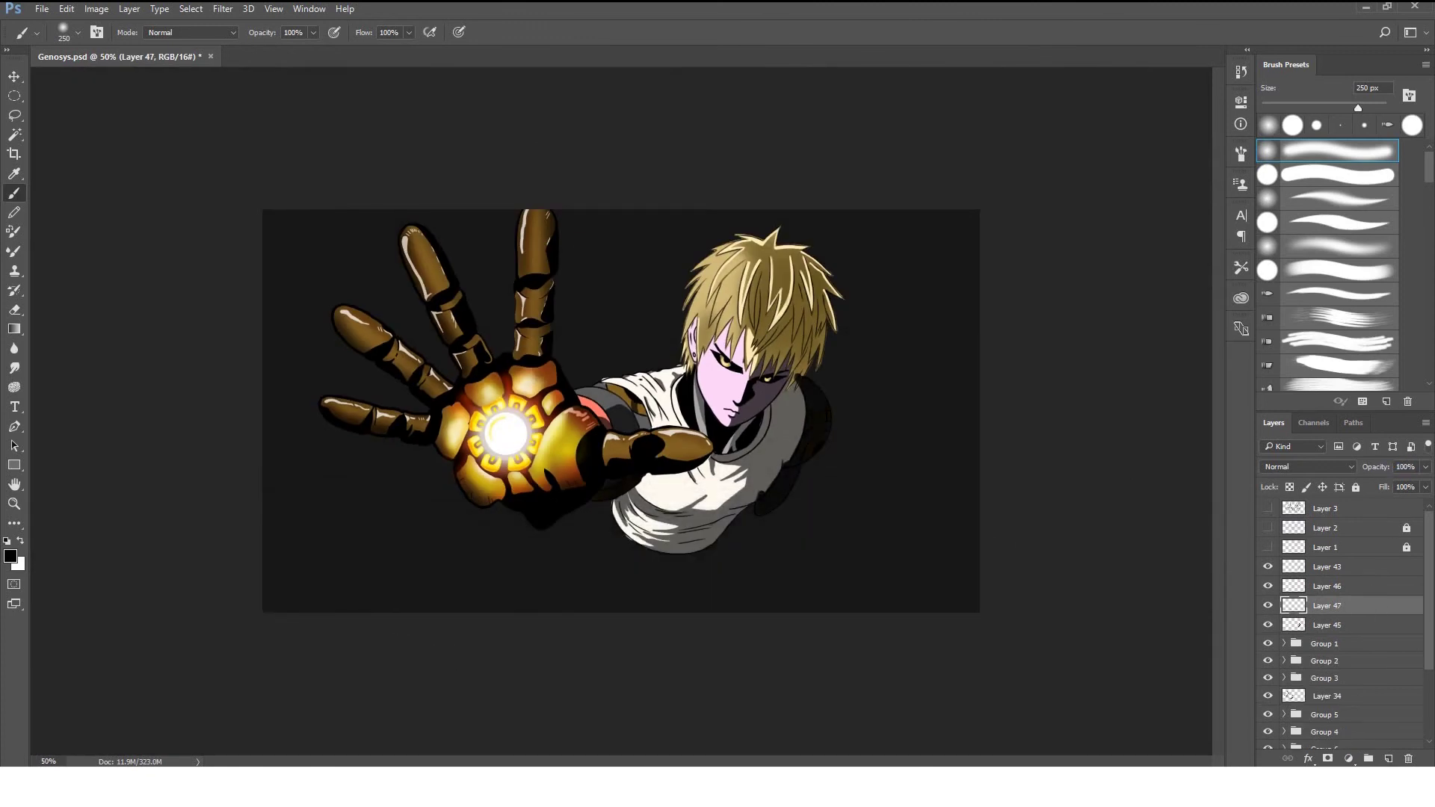
mouse_move(957, 598)
left_mouse_down()
mouse_move(613, 568)
mouse_move(374, 591)
mouse_move(276, 523)
left_mouse_up()
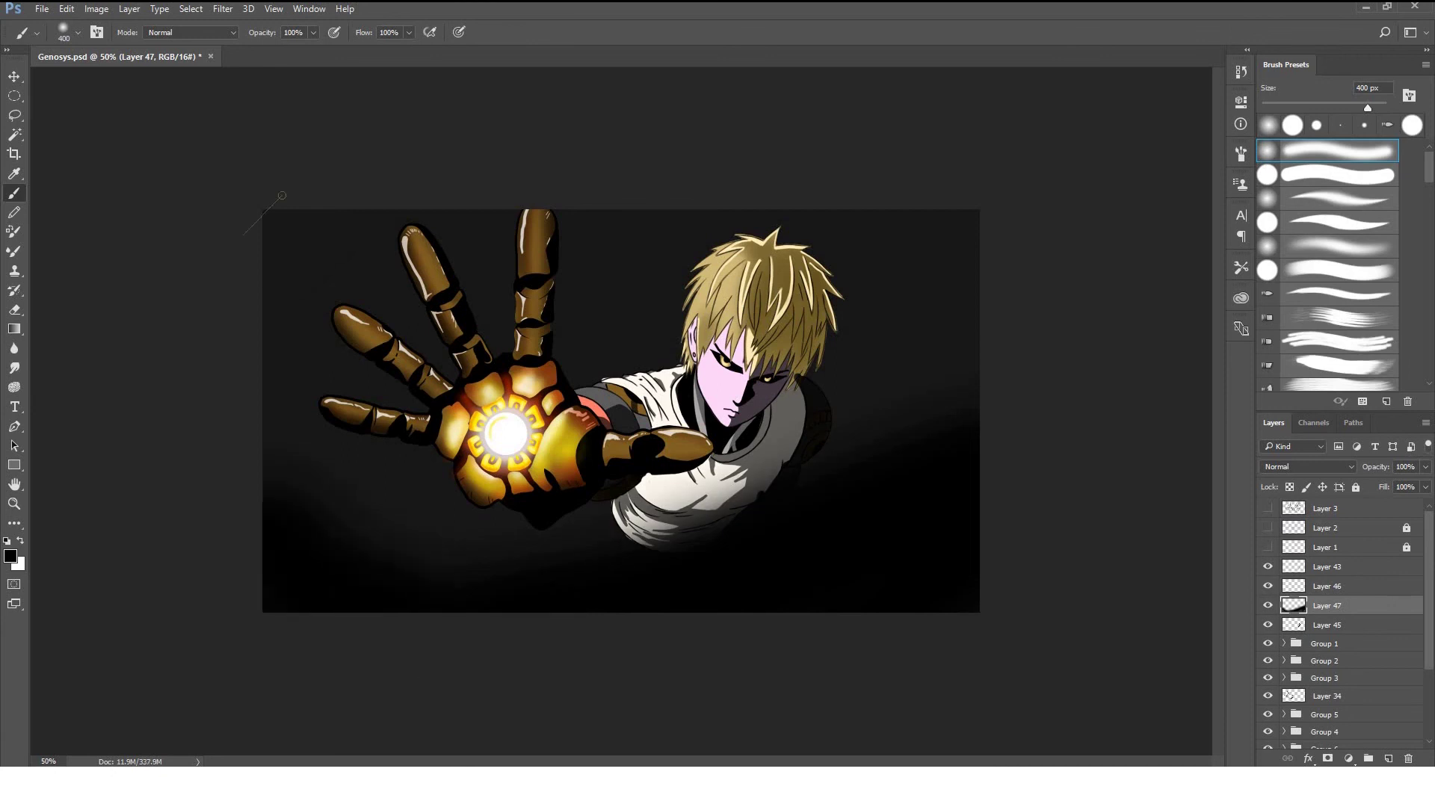
left_click_drag(277, 269, 314, 210)
scroll(1338, 613, "down", 5)
left_click(1327, 720)
key("ctrl+shift+alt+n")
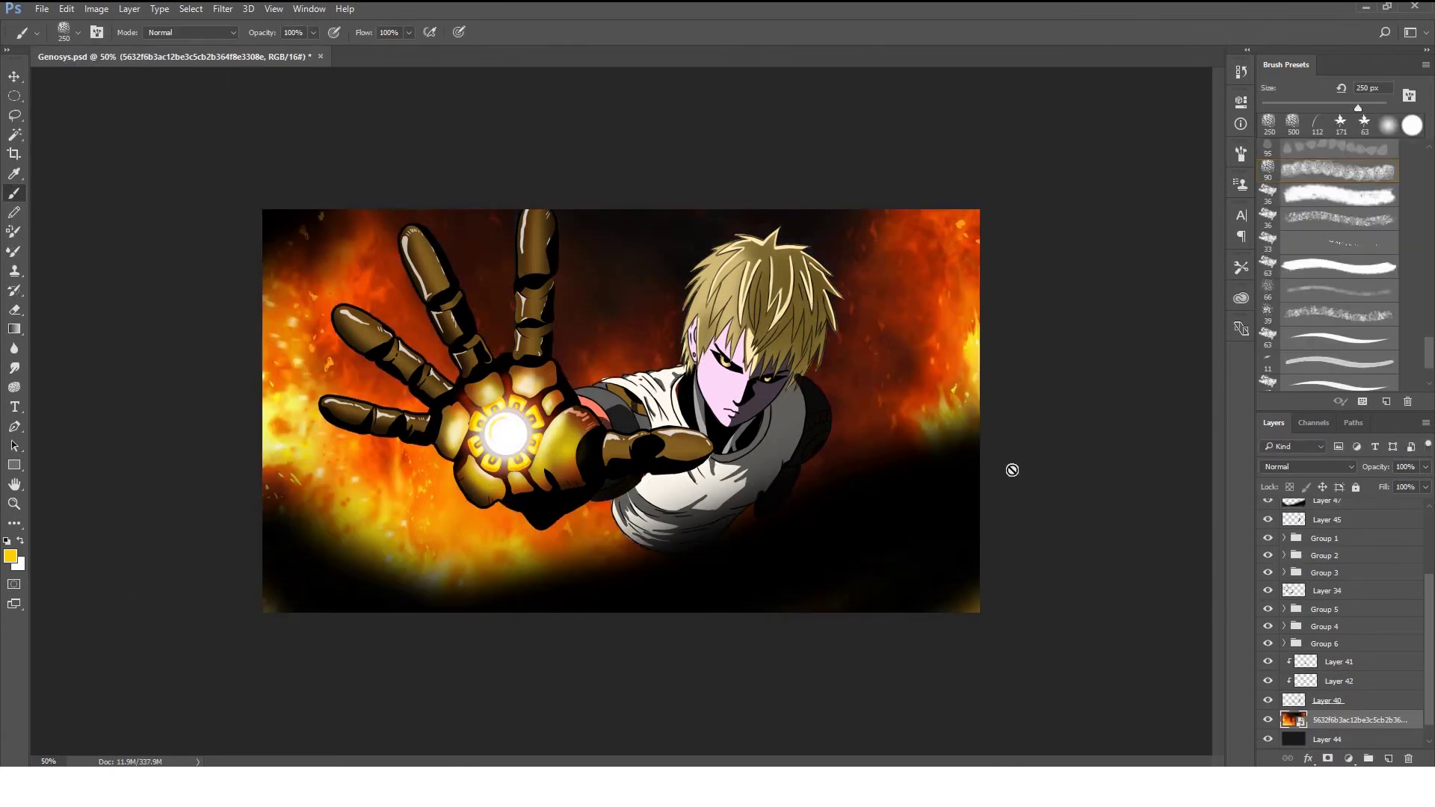
Darken the area below the hand with a 600 px black brush and hide the backdrop layers.
scroll(1272, 718, "down", 1)
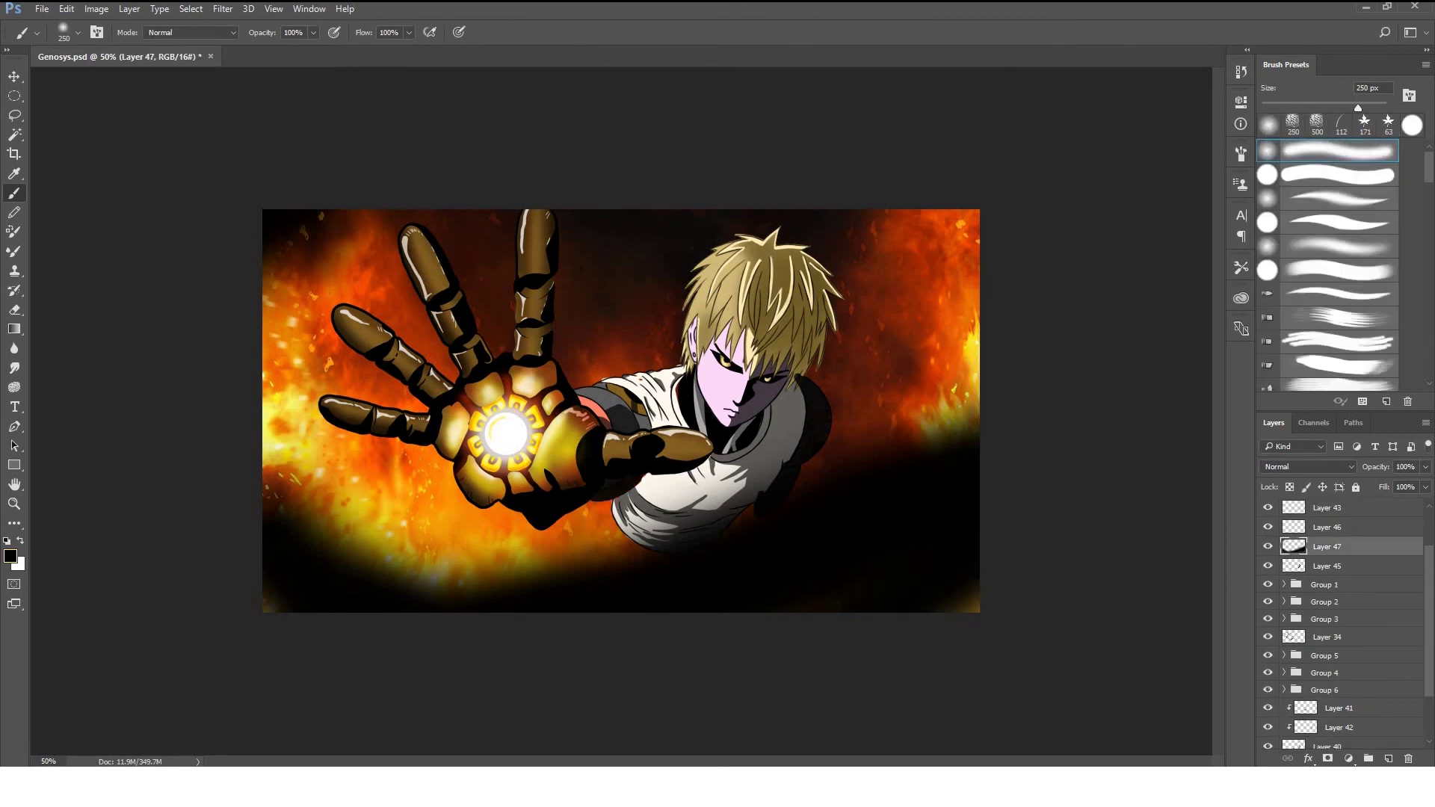
key("bracketright")
key("bracketright")
key("bracketright")
left_click_drag(695, 494, 344, 590)
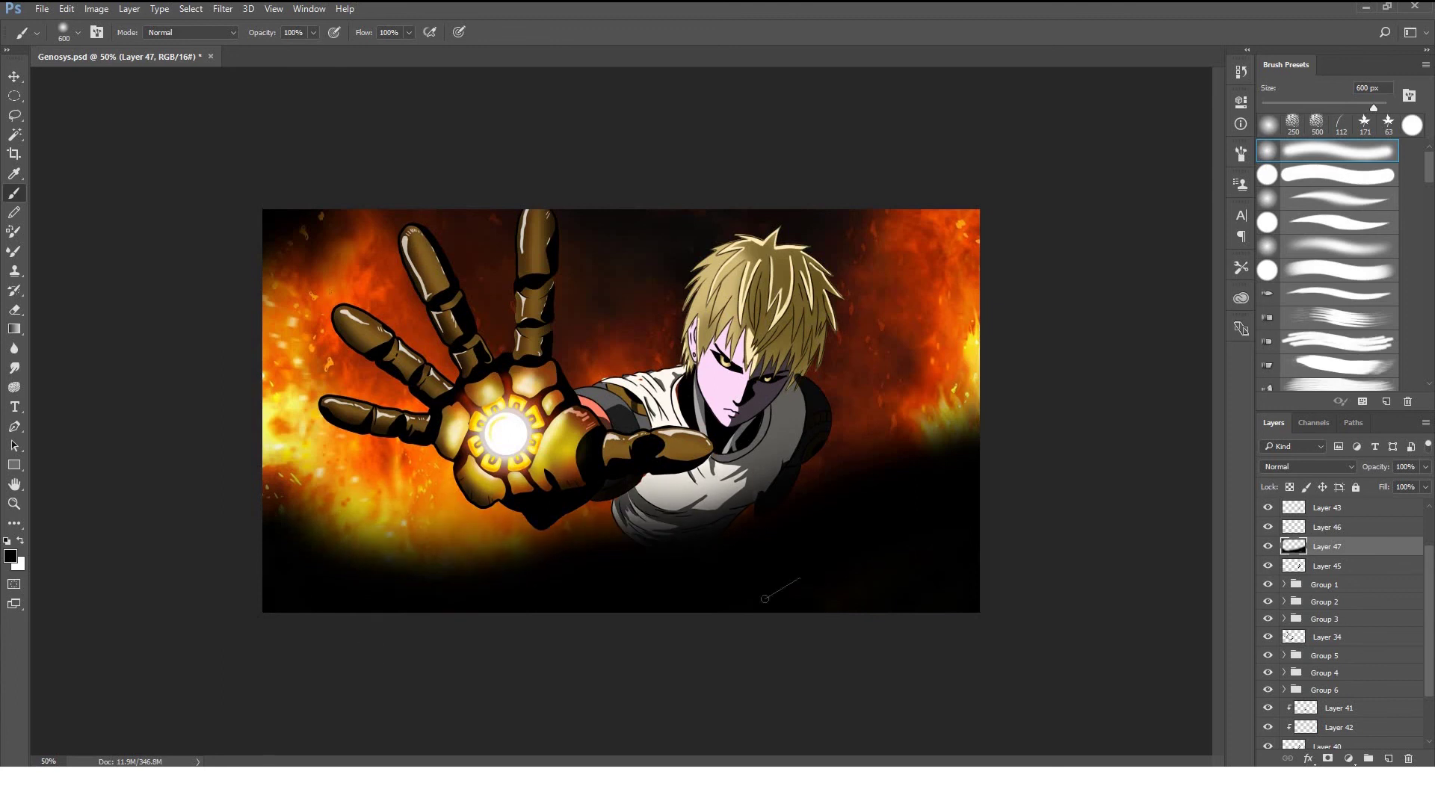
key("ctrl+plus")
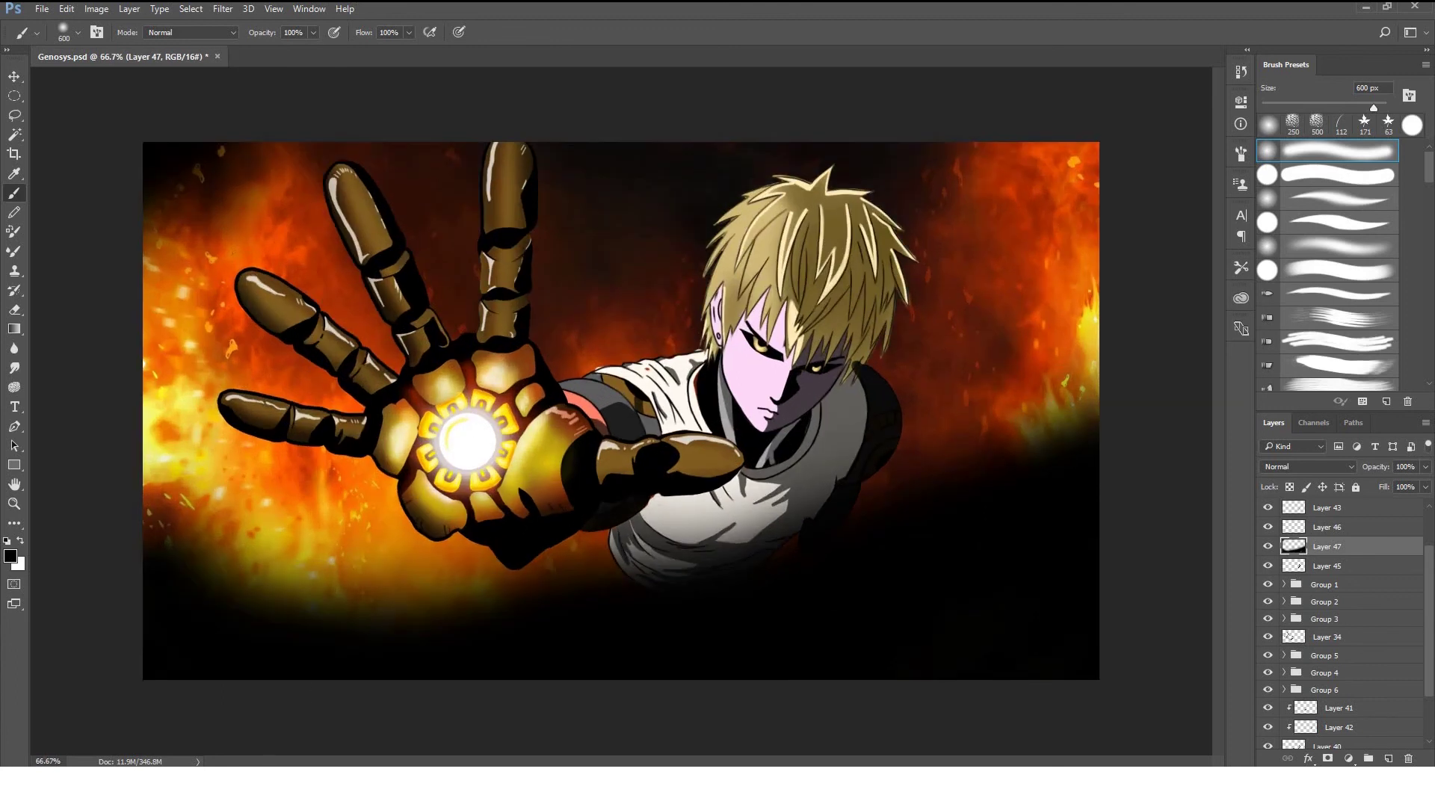
scroll(1338, 599, "up", 2)
left_click_drag(1268, 509, 1268, 547)
Hide the fire and shading layers, expand Group 1, and sample the hair colour.
left_click(1268, 605)
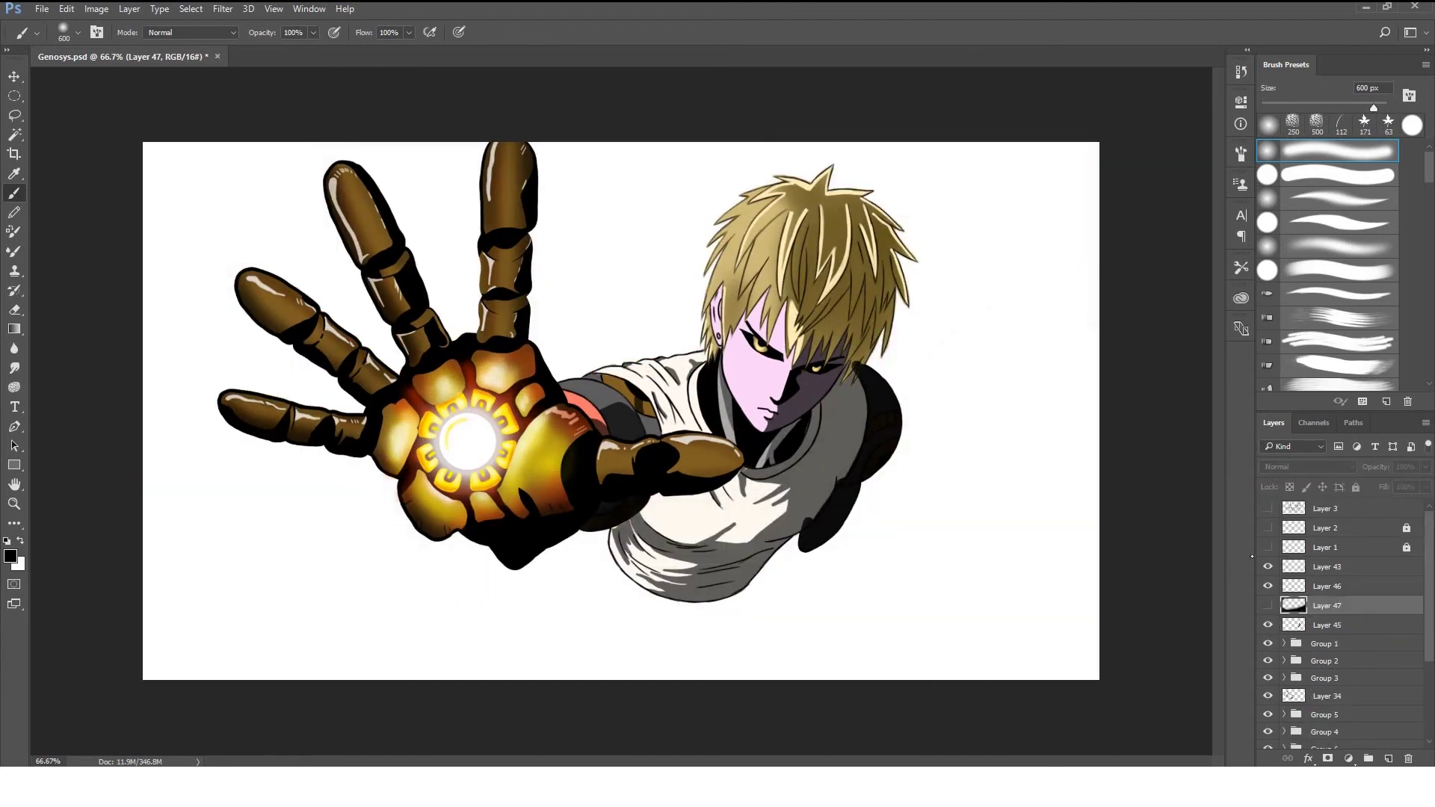
left_click(1268, 644)
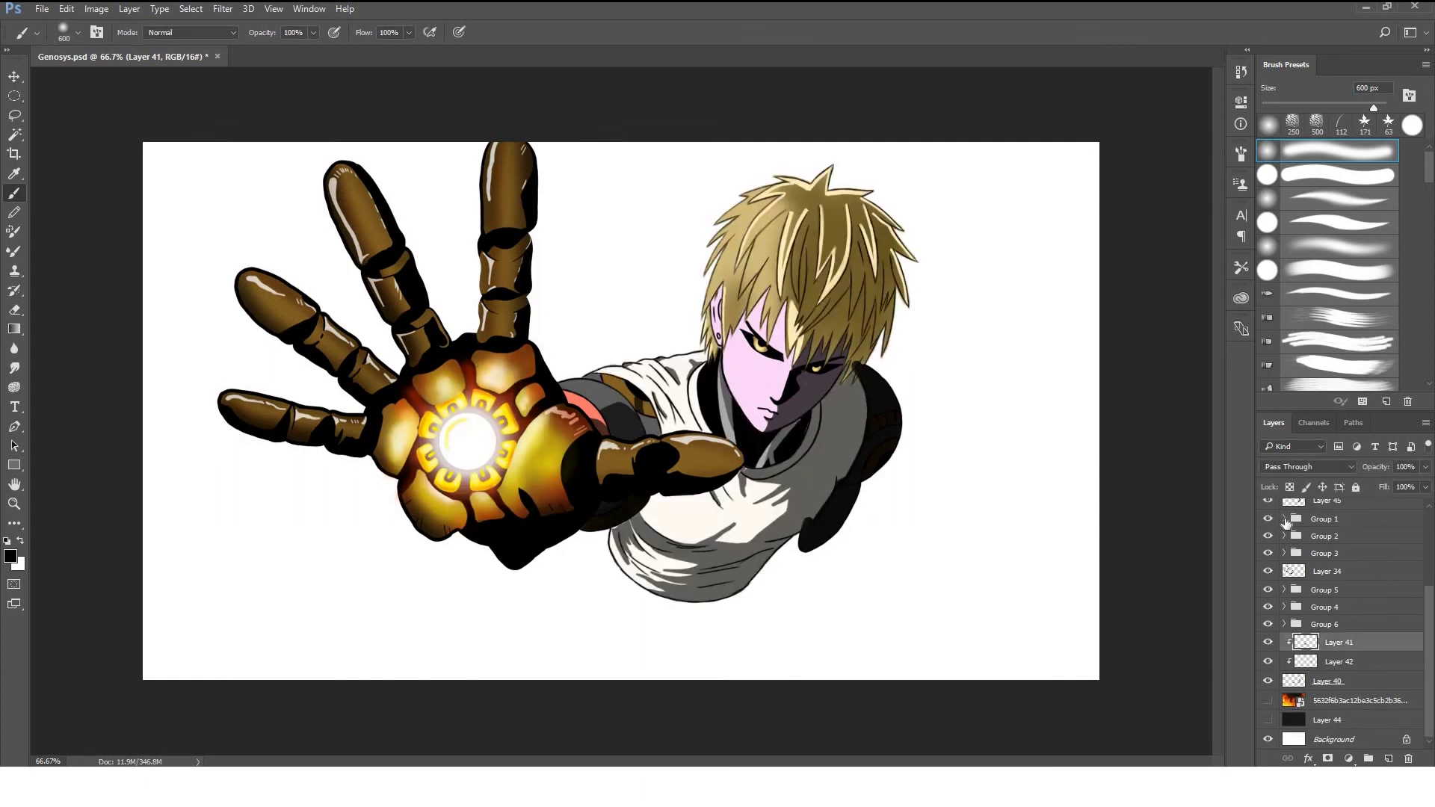
left_click(1285, 644)
key("ctrl+plus")
key("ctrl+plus")
left_click(11, 556)
key("Return")
On Layer 6, paint dark brown shading on the hair's right side with a 70 px brush.
left_click(1390, 576)
key("bracketleft")
key("bracketleft")
key("bracketleft")
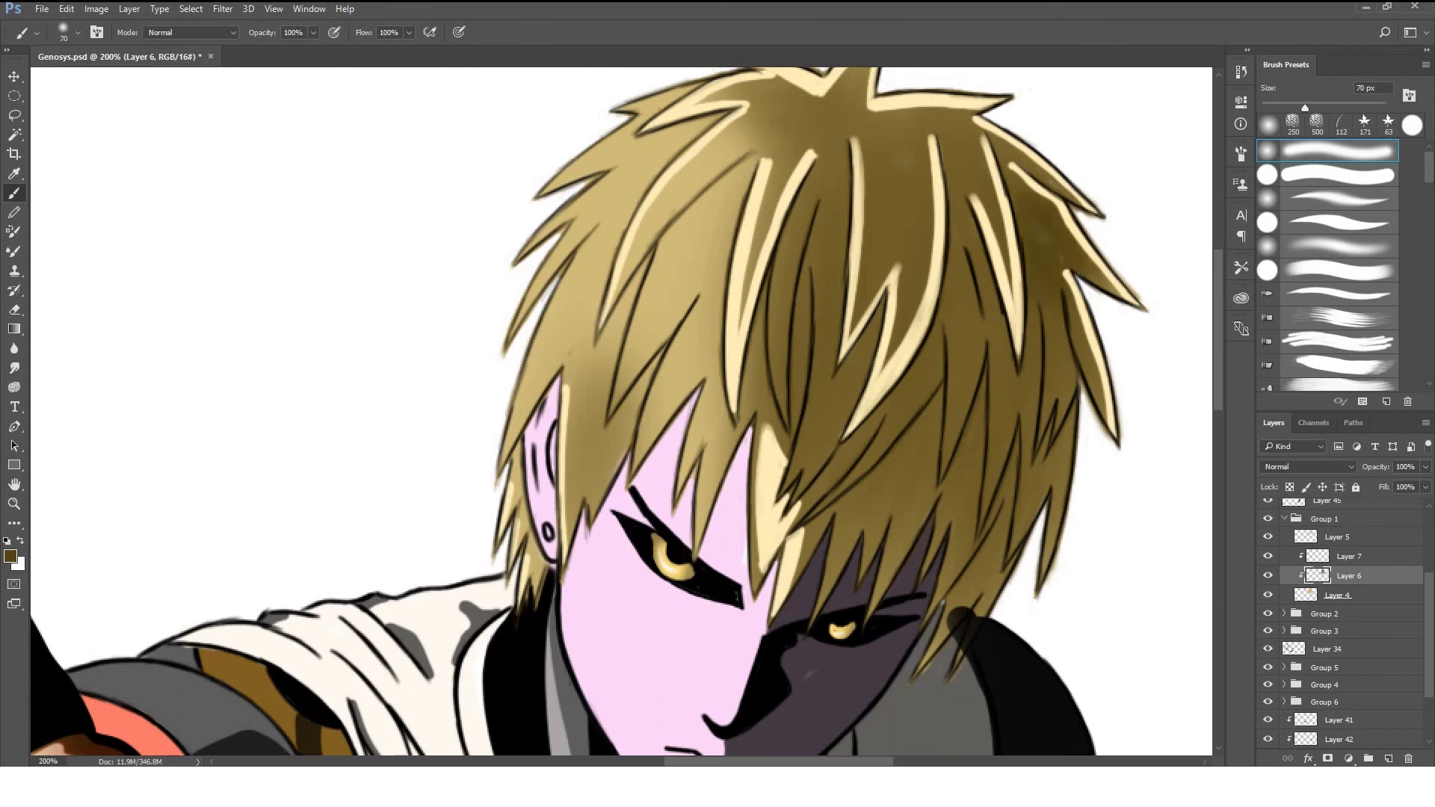
left_click_drag(1046, 195, 1069, 449)
left_click_drag(972, 113, 934, 658)
left_click_drag(898, 366, 807, 620)
left_click_drag(979, 195, 957, 284)
left_click_drag(657, 299, 546, 553)
left_click_drag(539, 419, 501, 606)
left_click_drag(673, 374, 695, 497)
key("ctrl+minus")
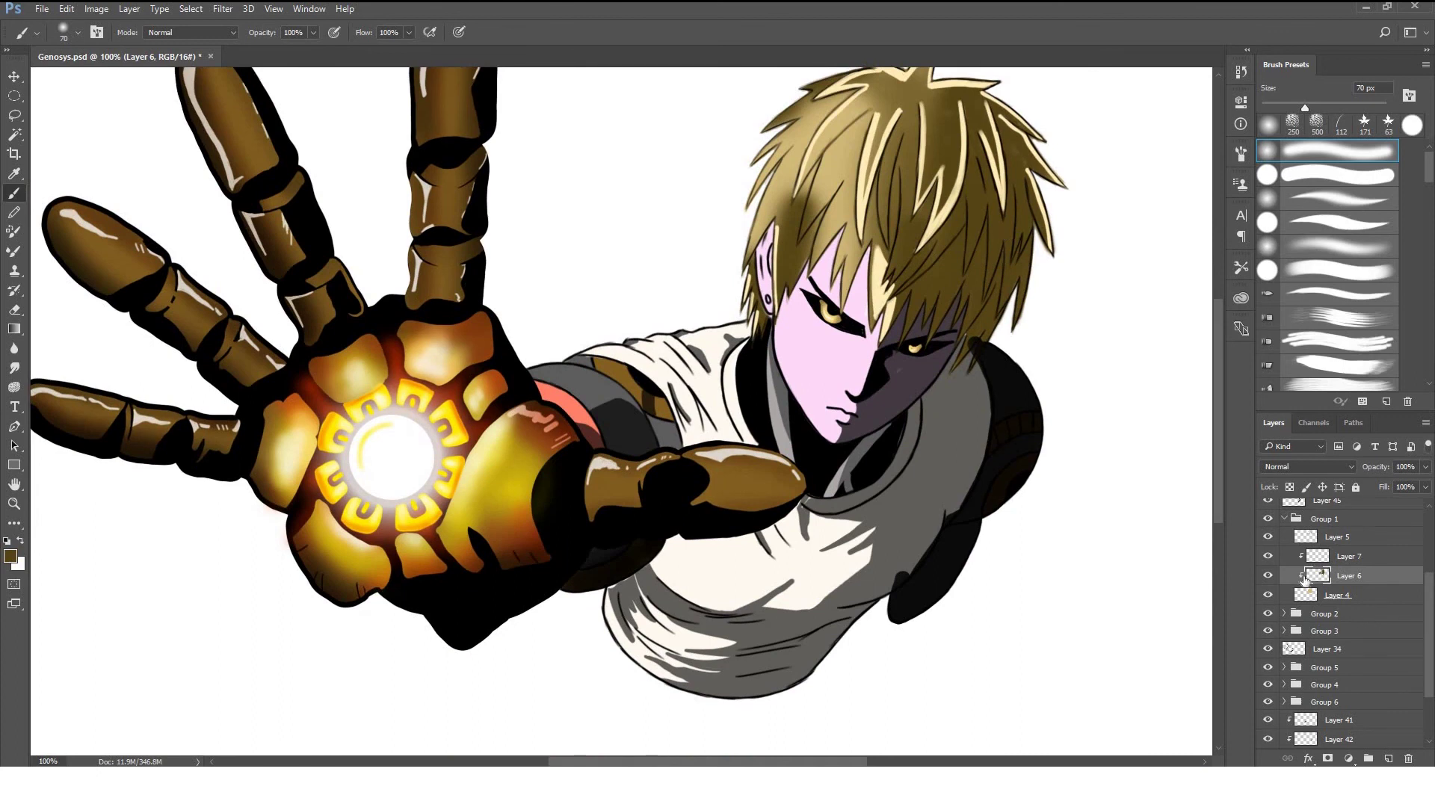
On Layer 7, paint light-yellow hair highlight strokes with a 4 px hard round brush.
left_click(1316, 556)
left_click(941, 215, "alt")
left_click(1338, 175)
key("ctrl+plus")
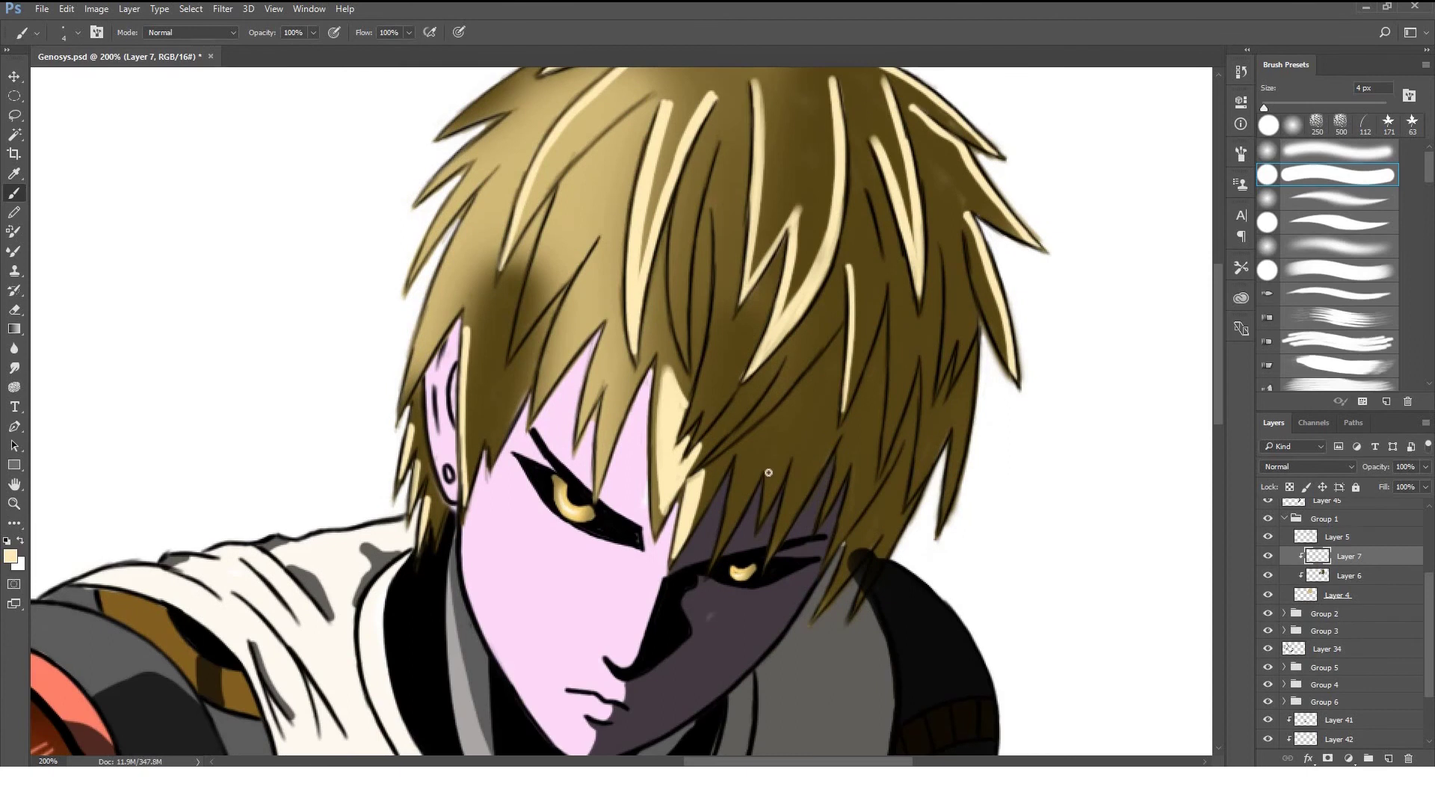
left_click_drag(536, 466, 608, 456)
key("bracketleft")
key("bracketleft")
key("bracketleft")
left_click_drag(994, 391, 986, 488)
left_click_drag(1002, 536, 989, 562)
Select Layer 45 with a 15 px eraser and toggle Group 3 layers to compare shoulder shading.
left_click_drag(1077, 540, 983, 308)
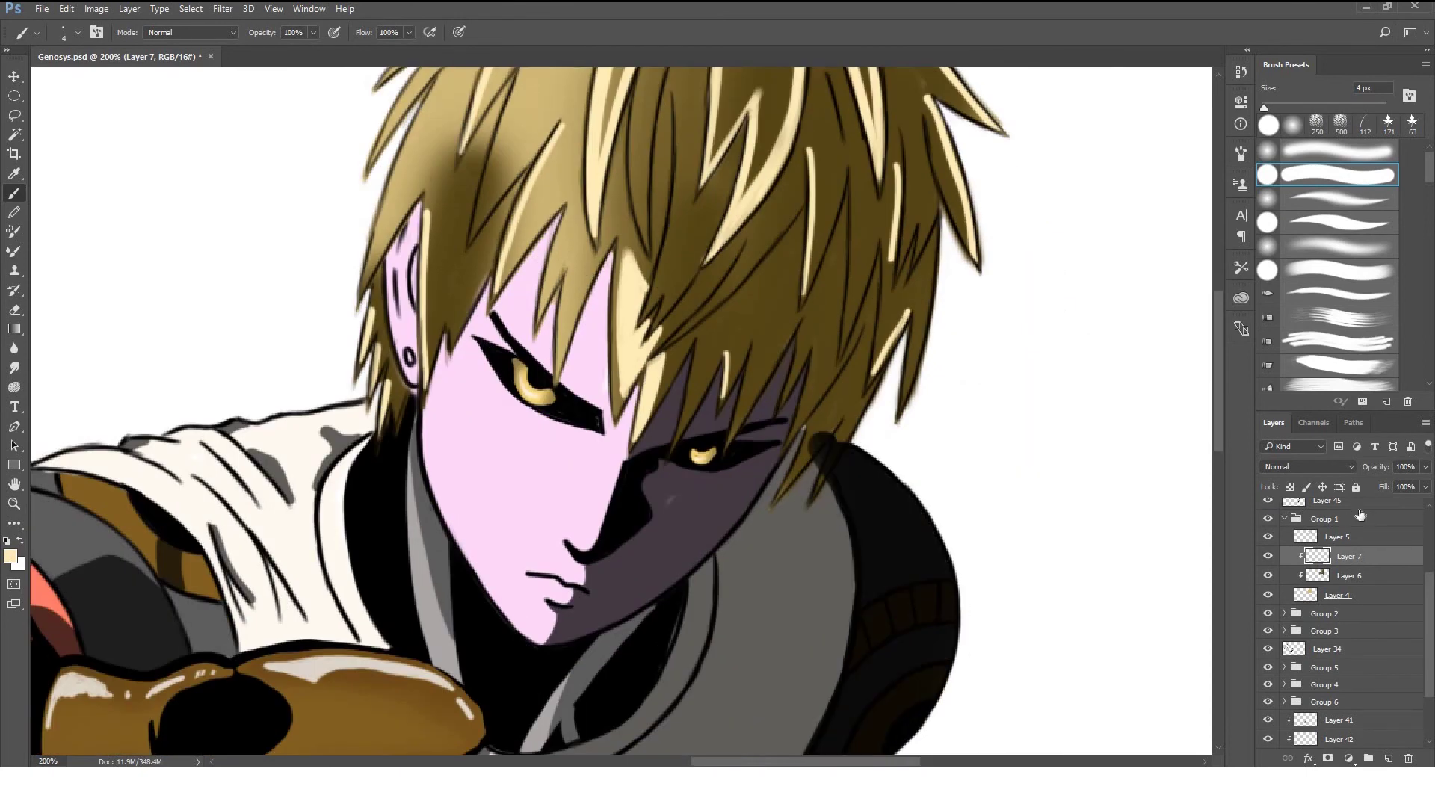
left_click(1346, 503)
key("e")
left_click_drag(842, 563, 840, 401)
left_click(1285, 639)
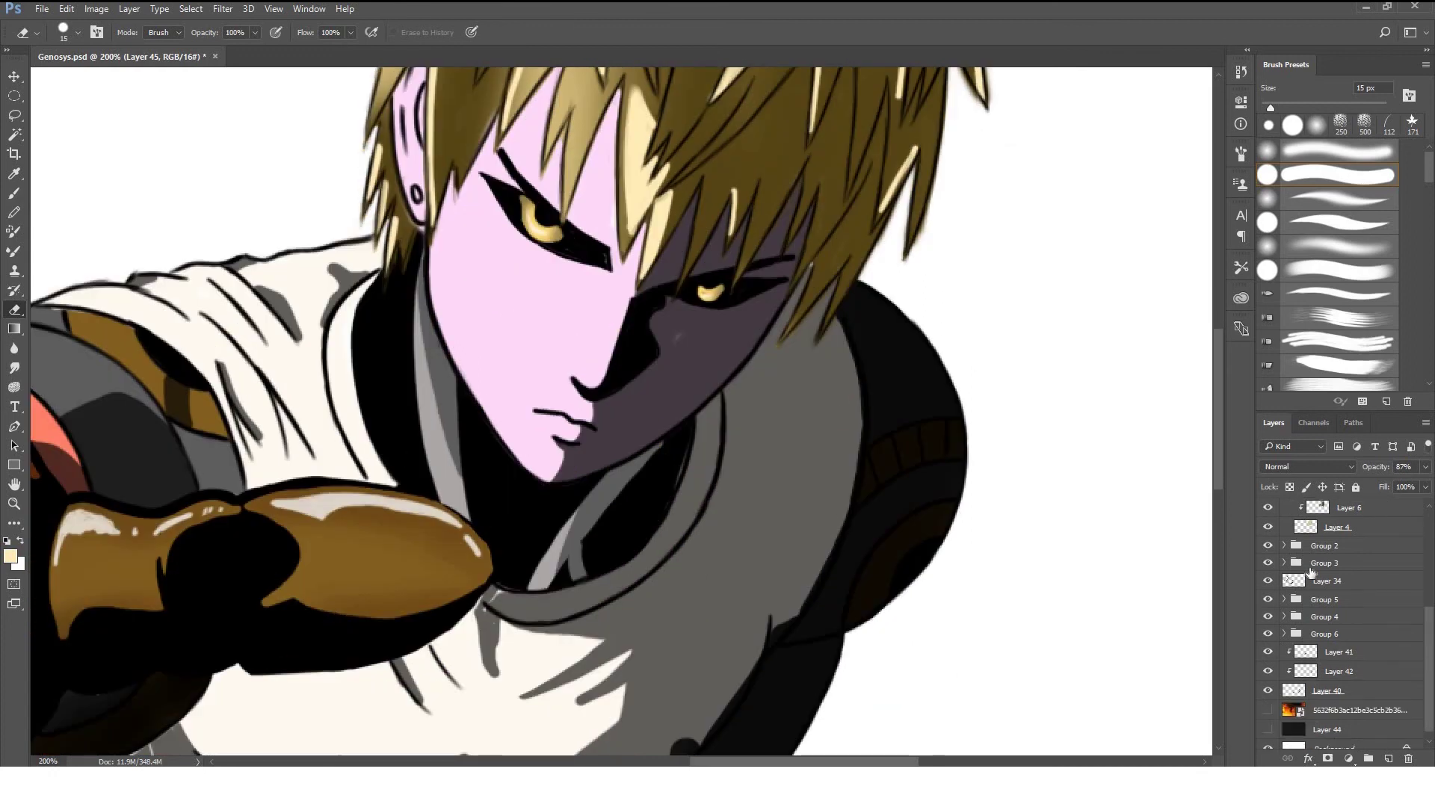
left_click(1268, 659)
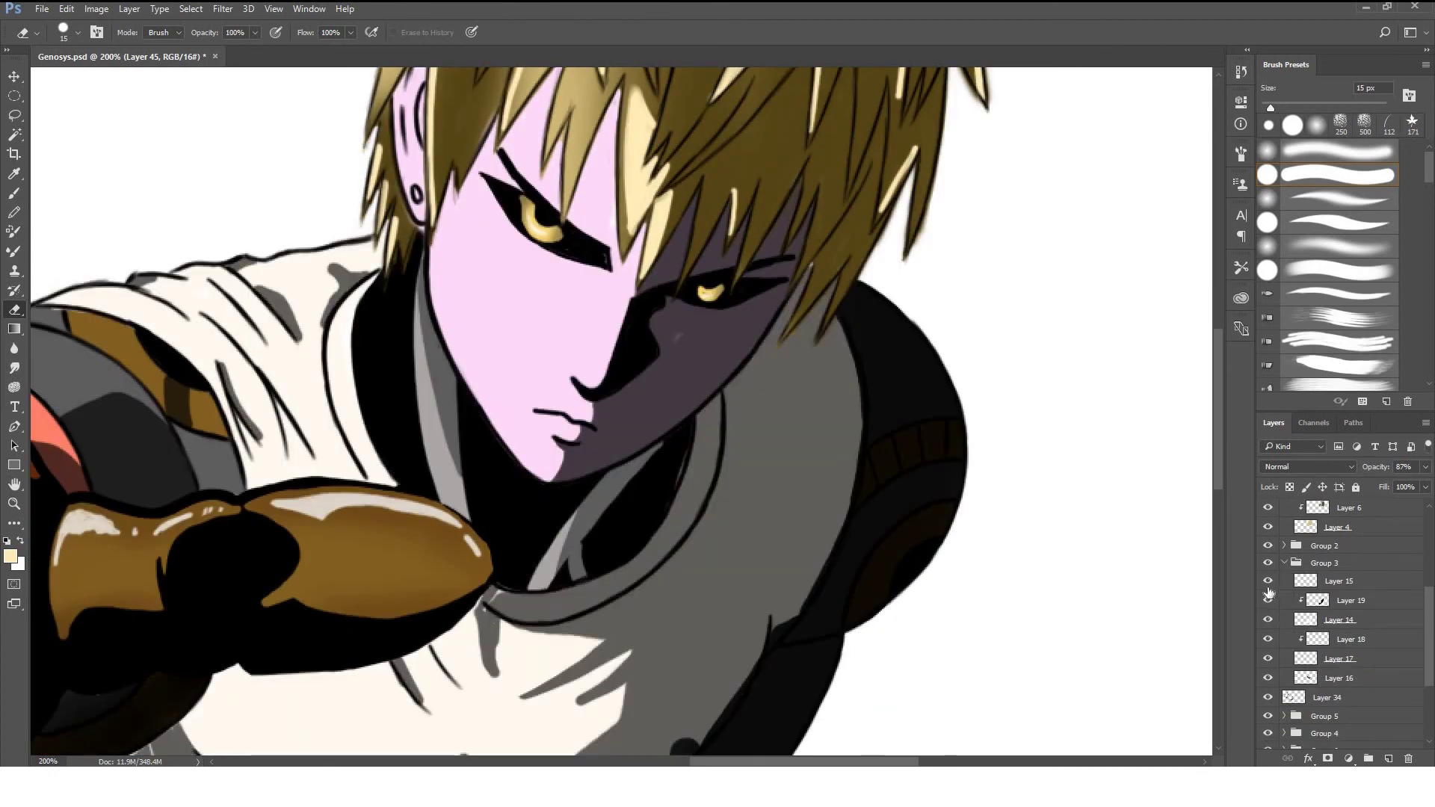
left_click(1268, 581)
Show Layer 45 again and inspect the face and collar up close.
key("ctrl+plus")
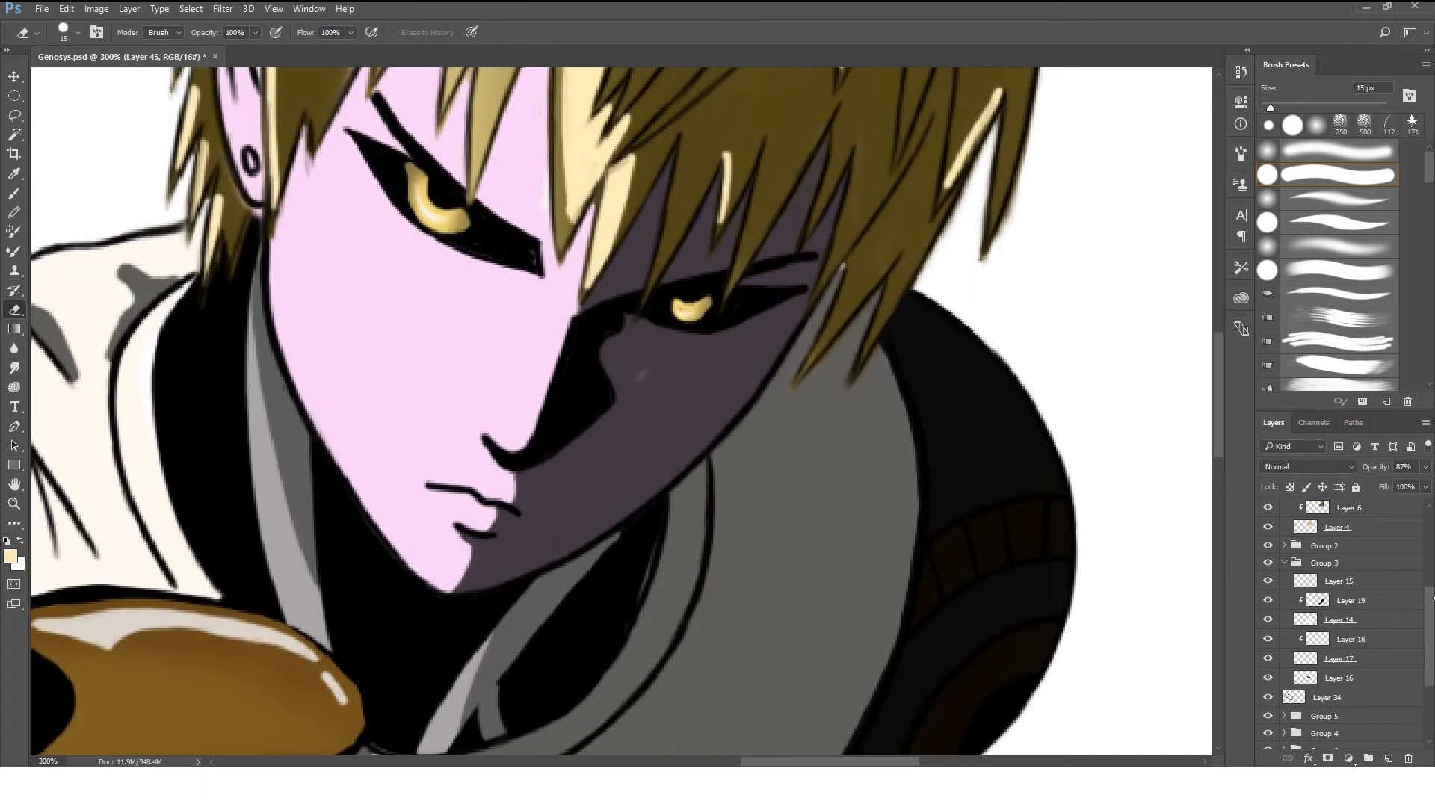
scroll(1271, 584, "up", 3)
left_click(1268, 539)
key("ctrl+plus")
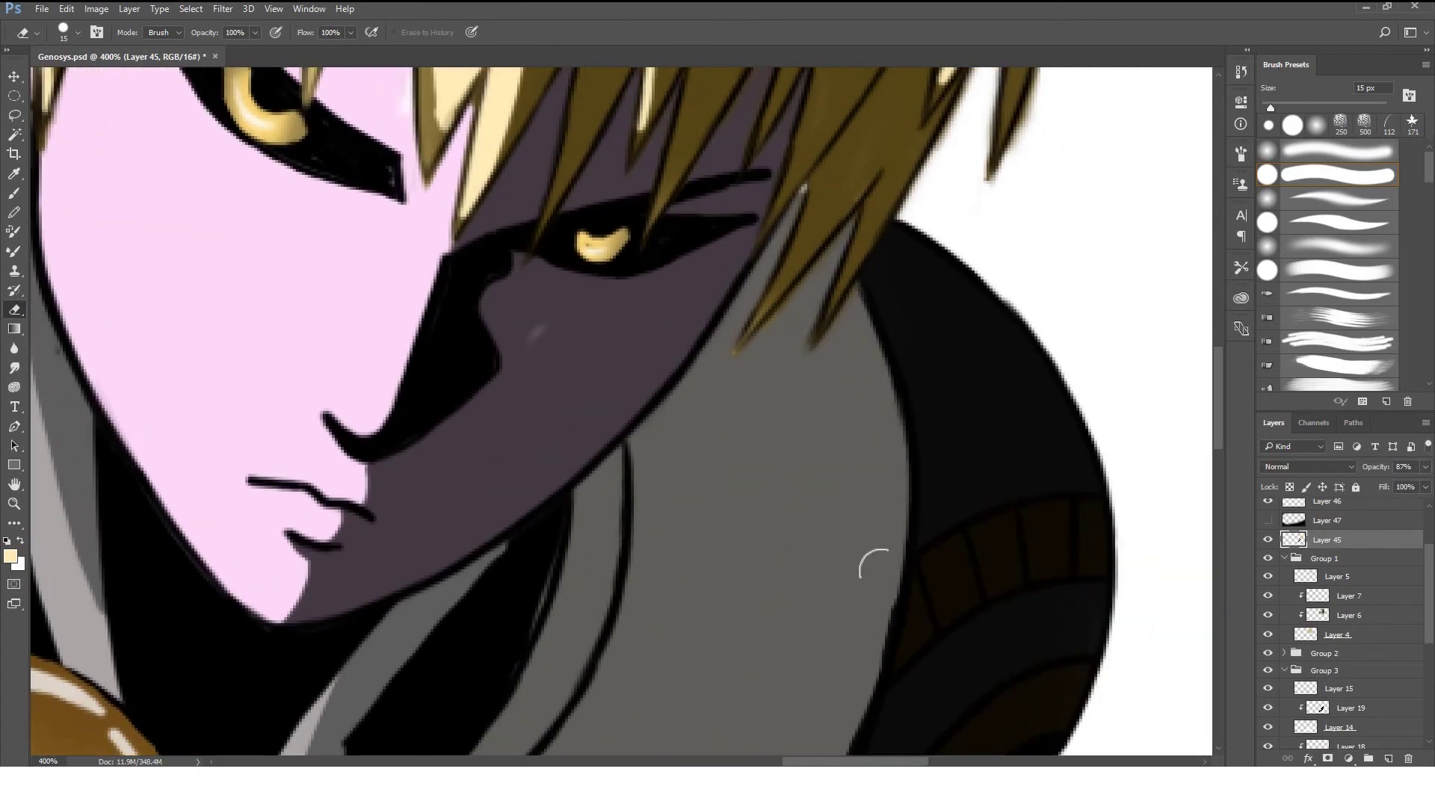
scroll(860, 486, "down", 2)
scroll(801, 474, "down", 3)
scroll(800, 474, "left", 1)
scroll(804, 486, "down", 2)
scroll(804, 486, "left", 1)
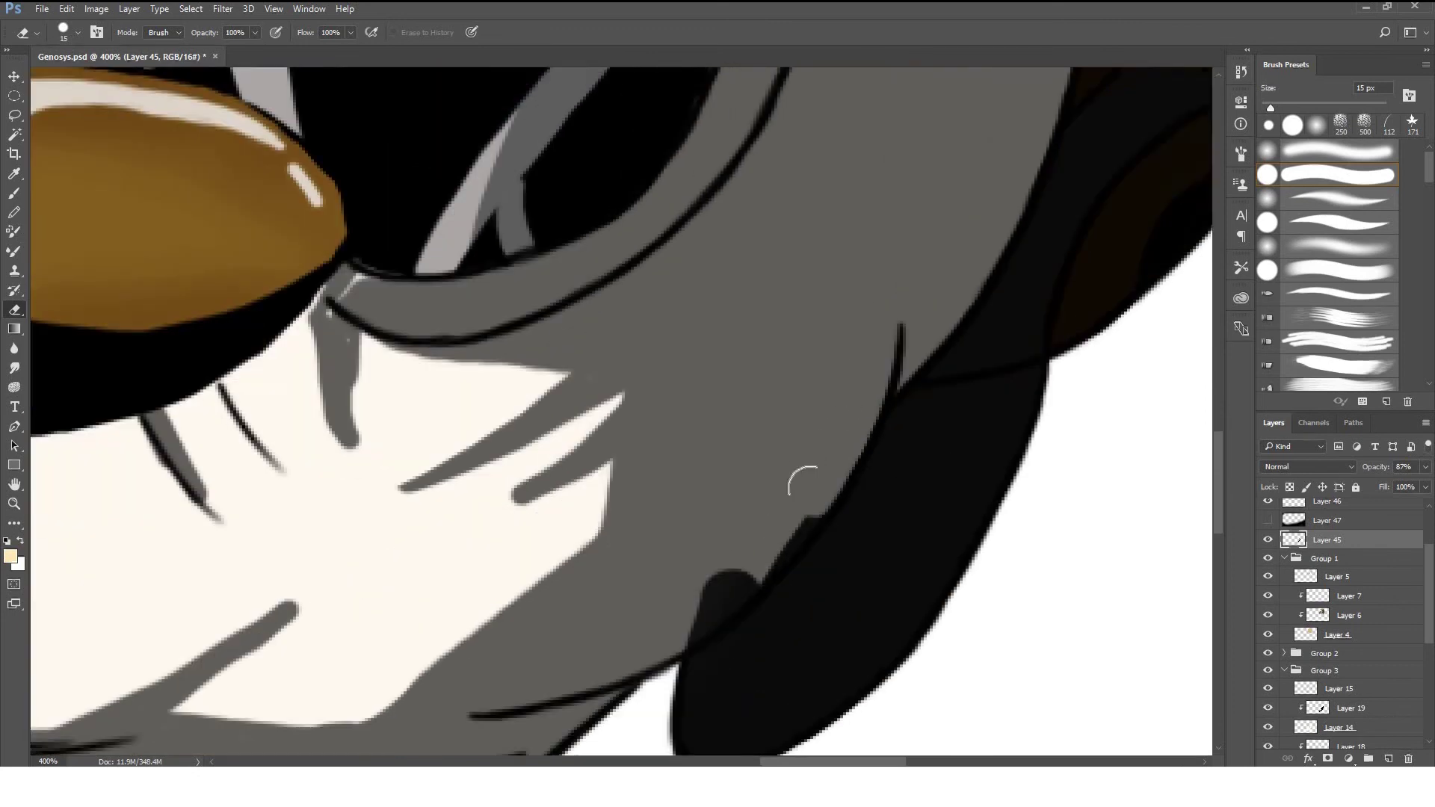
scroll(858, 577, "up", 5)
scroll(1003, 401, "up", 3)
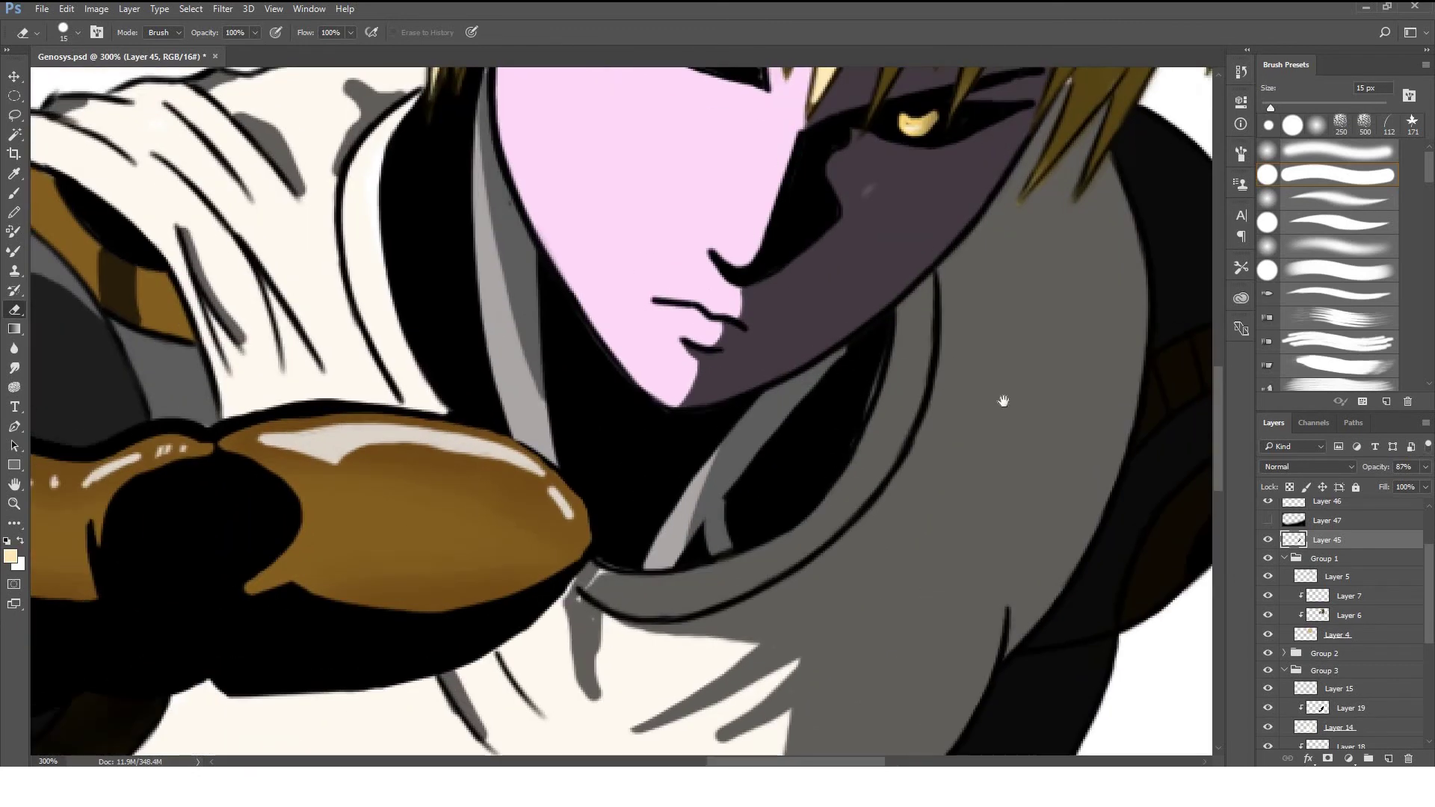
scroll(1002, 401, "up", 2)
Collapse Groups 1 and 3, and make Layer 8 in Group 2 active with the brush.
left_click(1285, 560, "alt")
left_click(1284, 576)
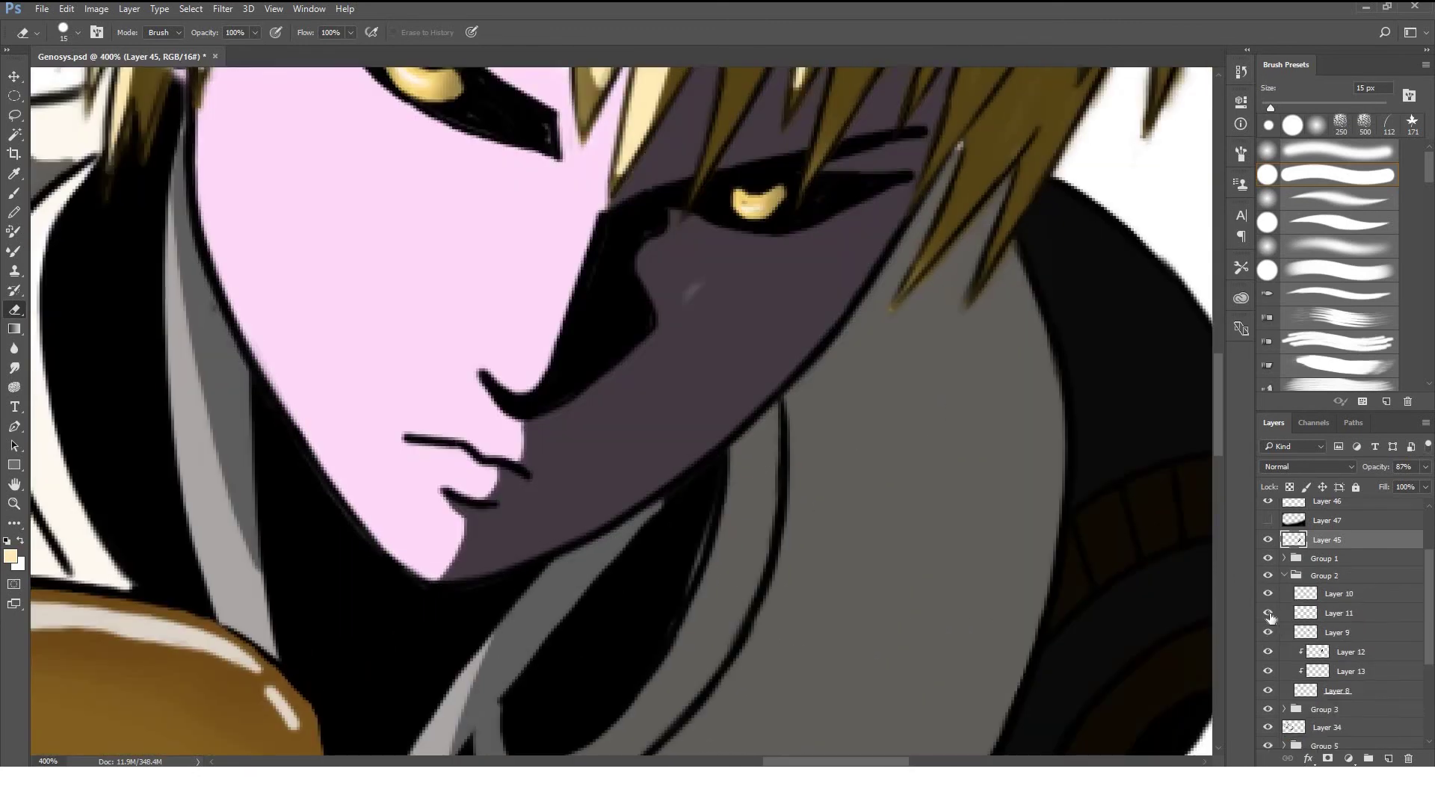
left_click(1339, 690)
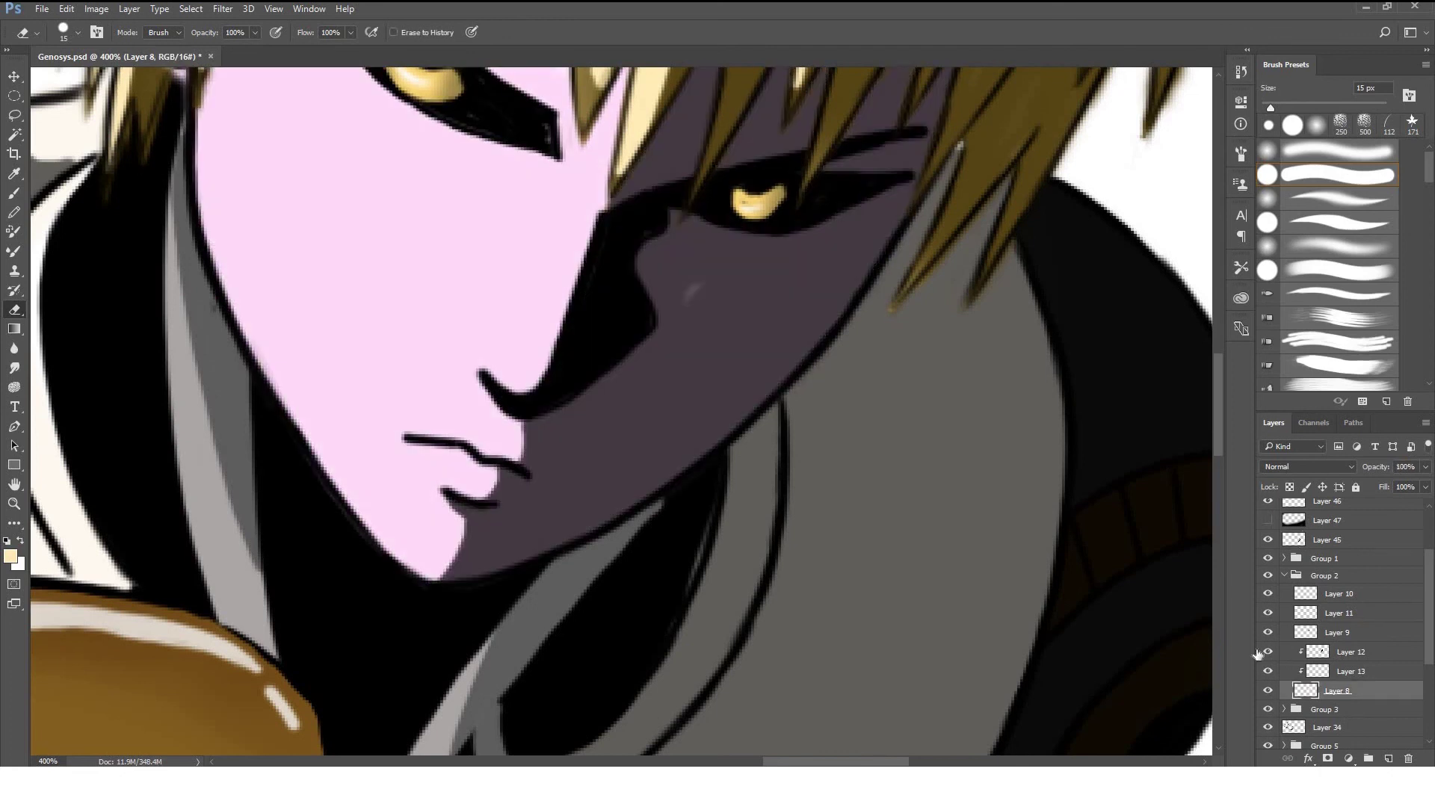
key("b")
scroll(895, 456, "up", 4)
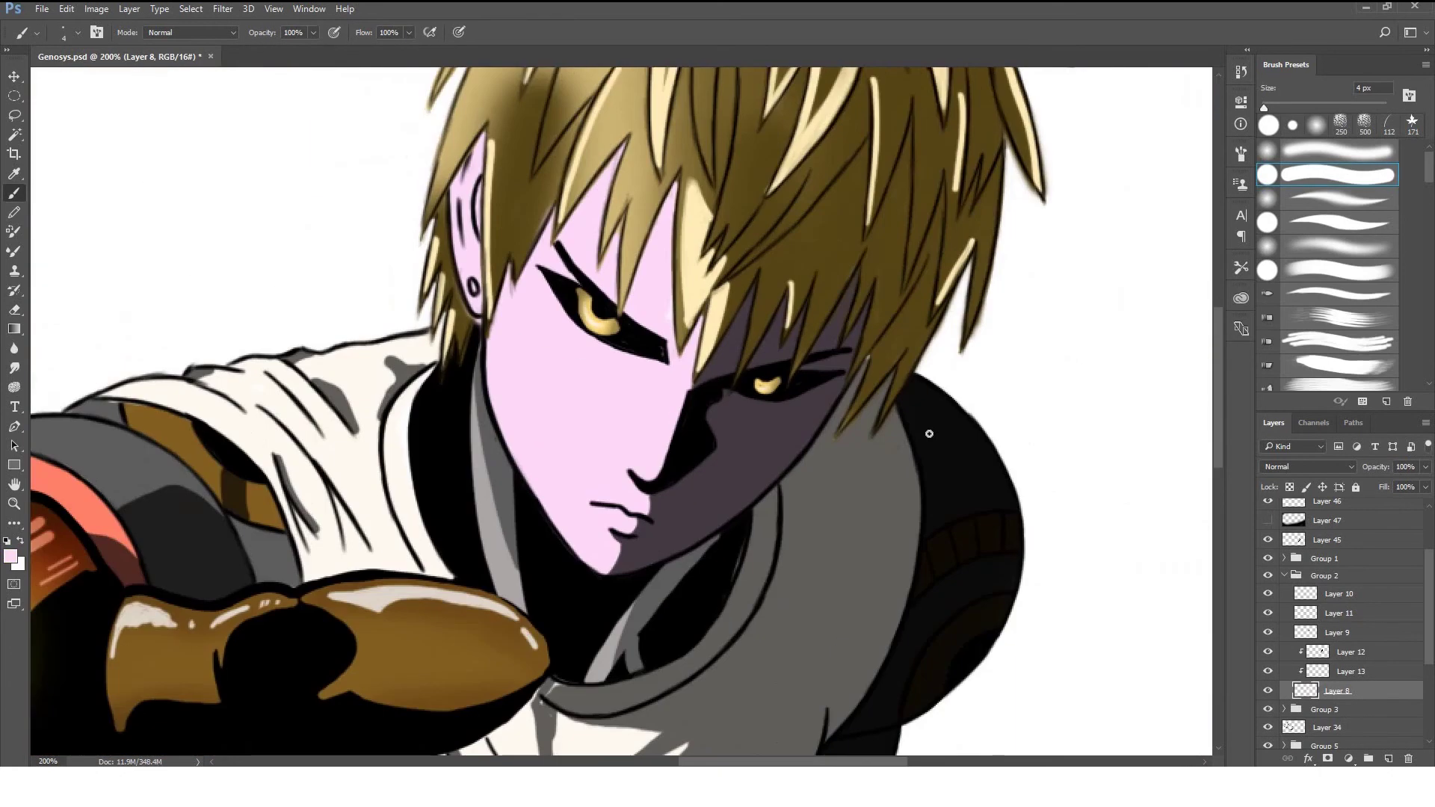
scroll(1346, 673, "up", 5)
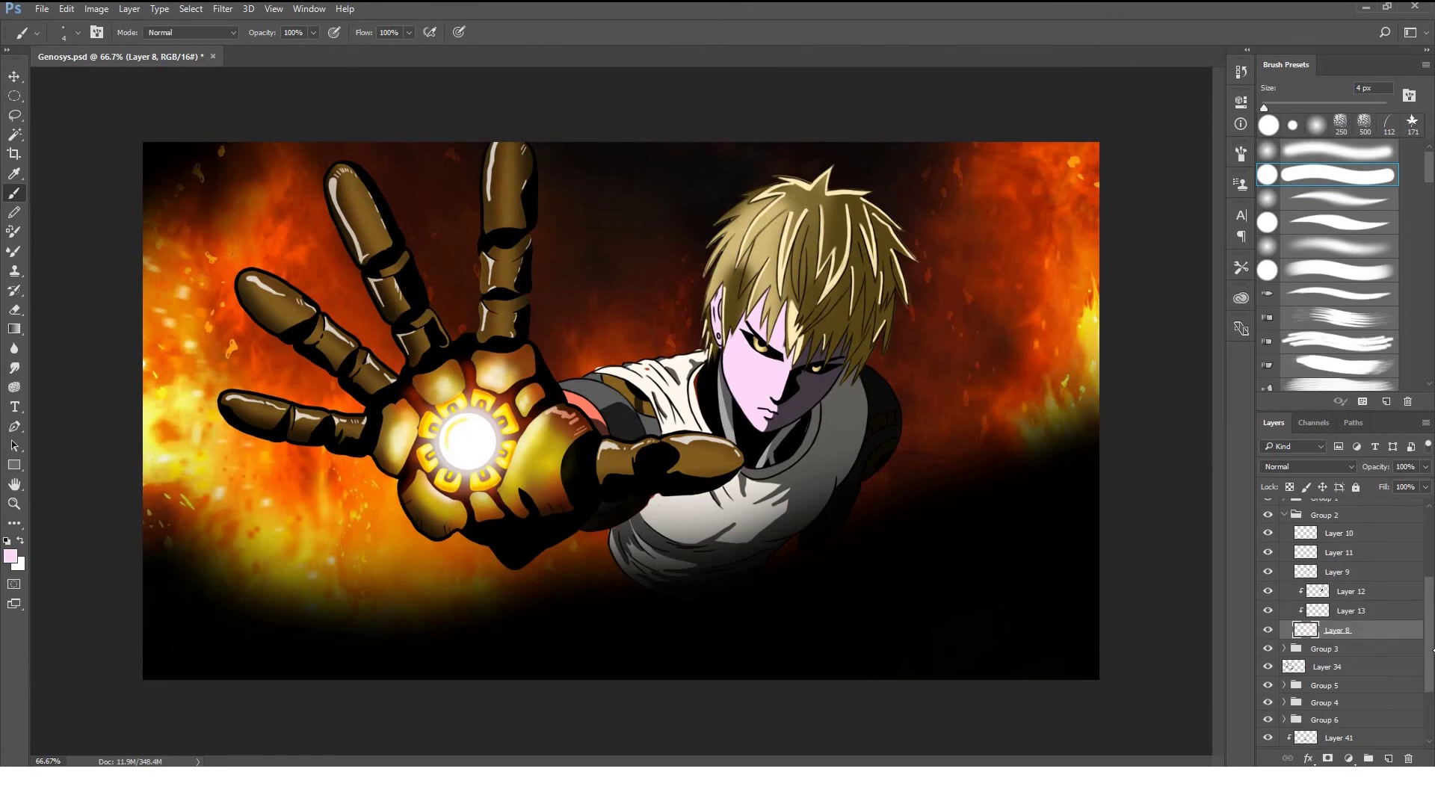
key("ctrl+plus")
key("ctrl+plus")
left_click(1284, 678)
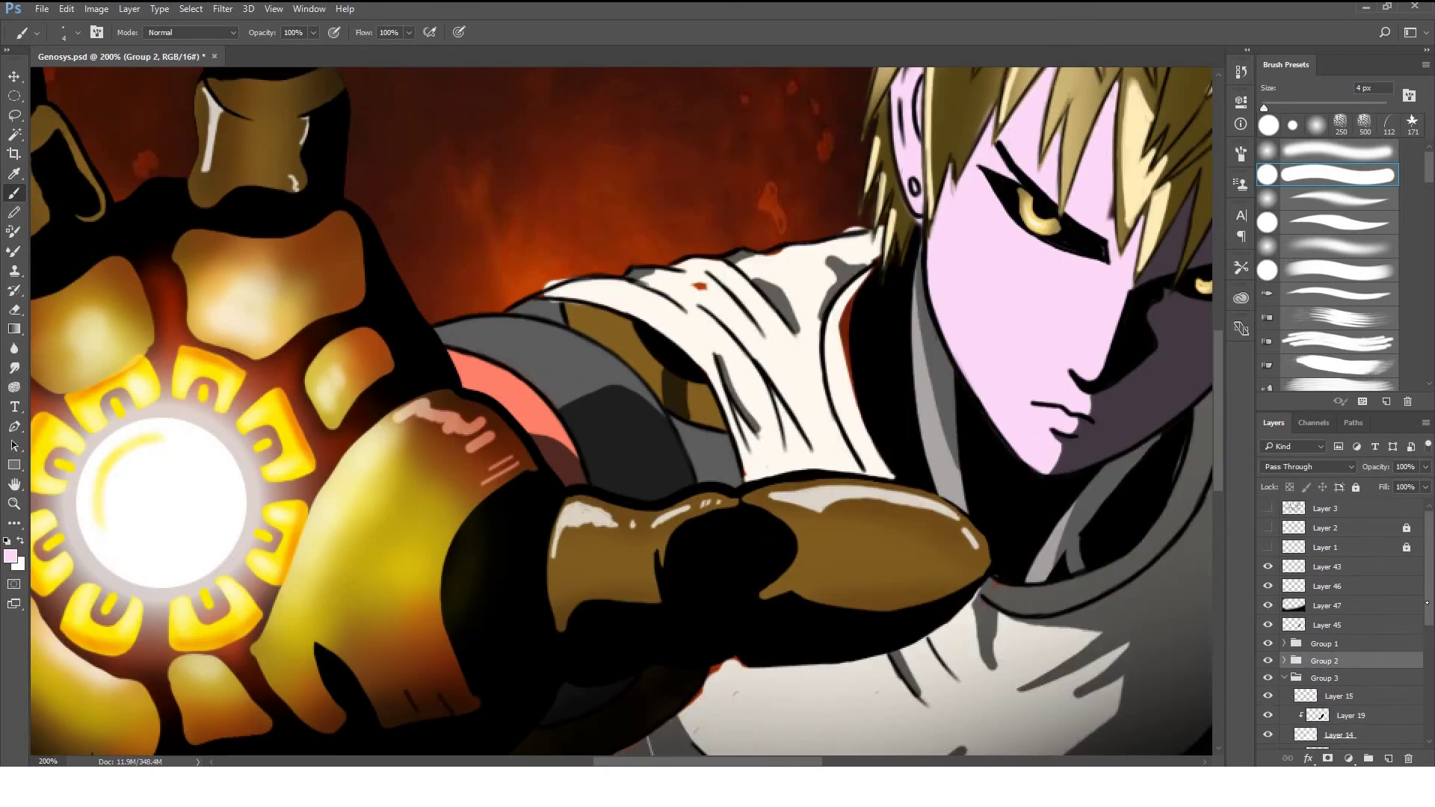
left_click(1327, 643)
left_click(1301, 581)
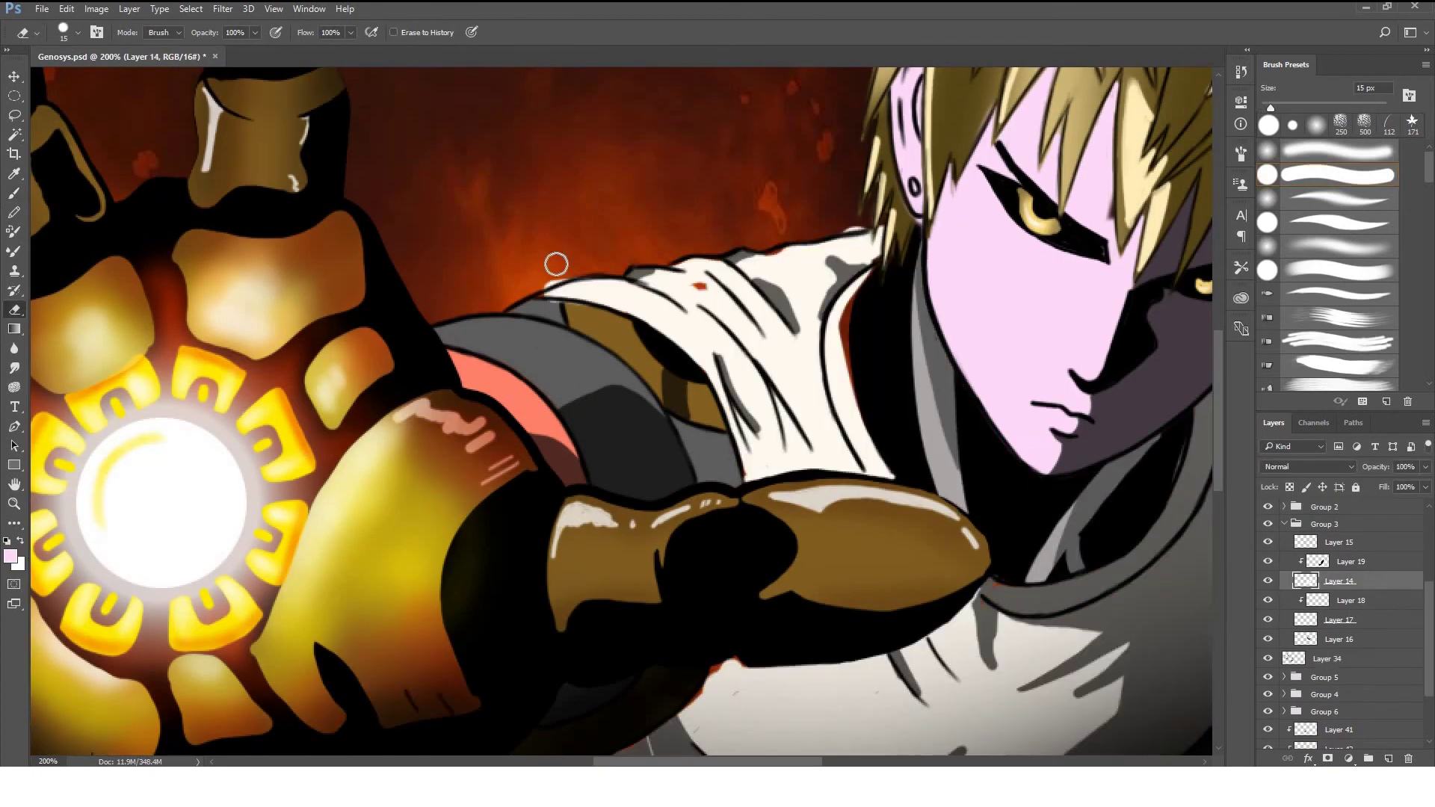
key("e")
key("ctrl+plus")
key("ctrl+plus")
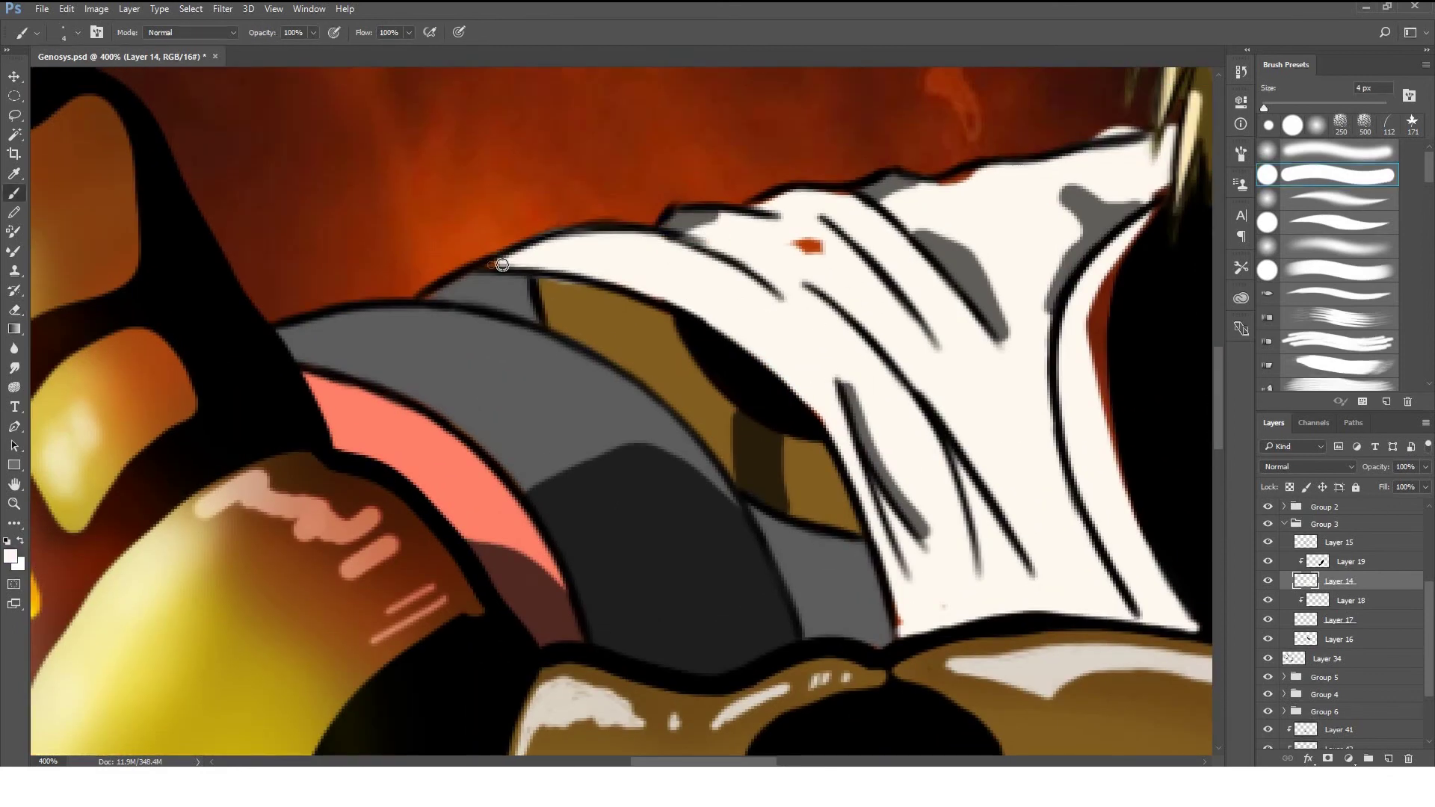
scroll(828, 344, "up", 2)
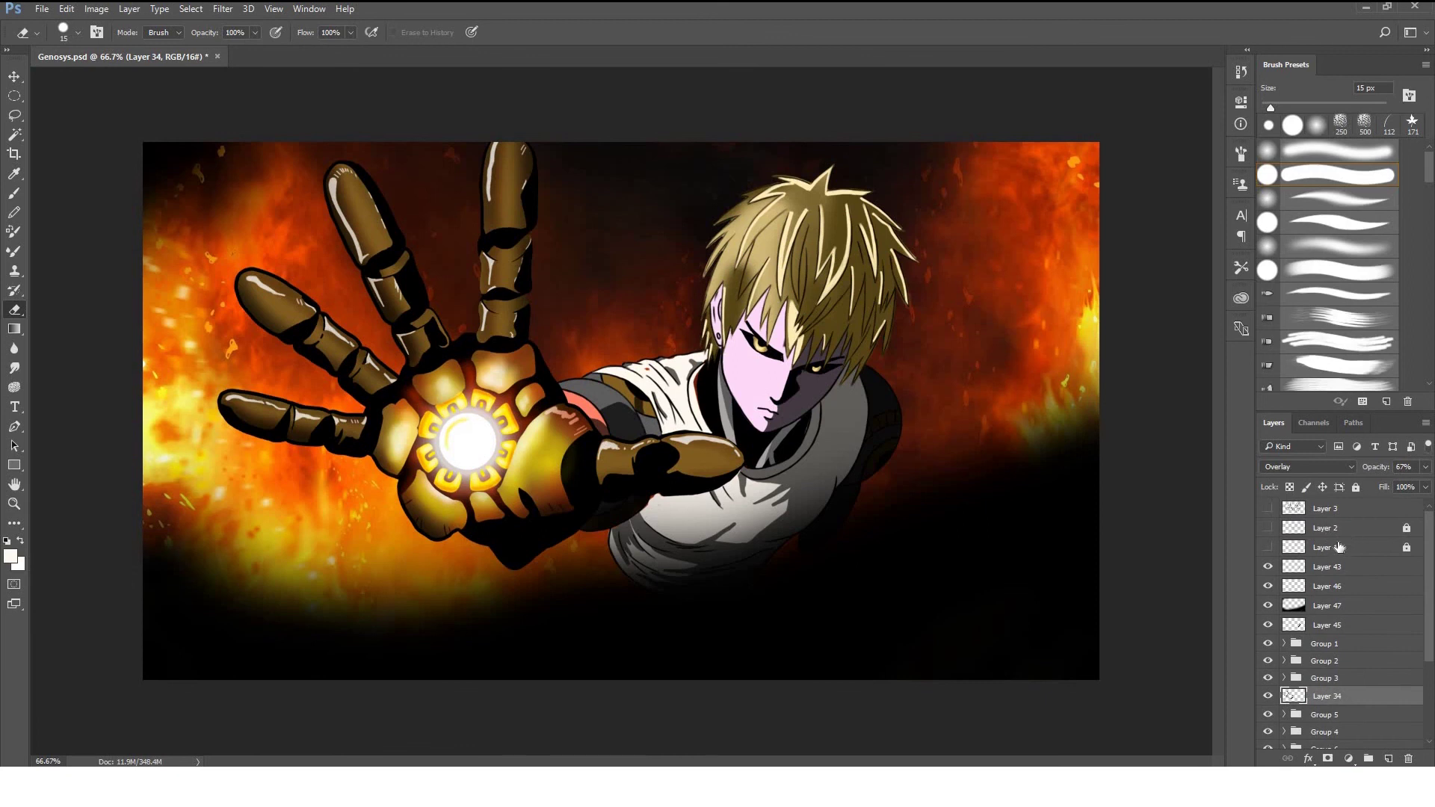
left_click(1328, 605)
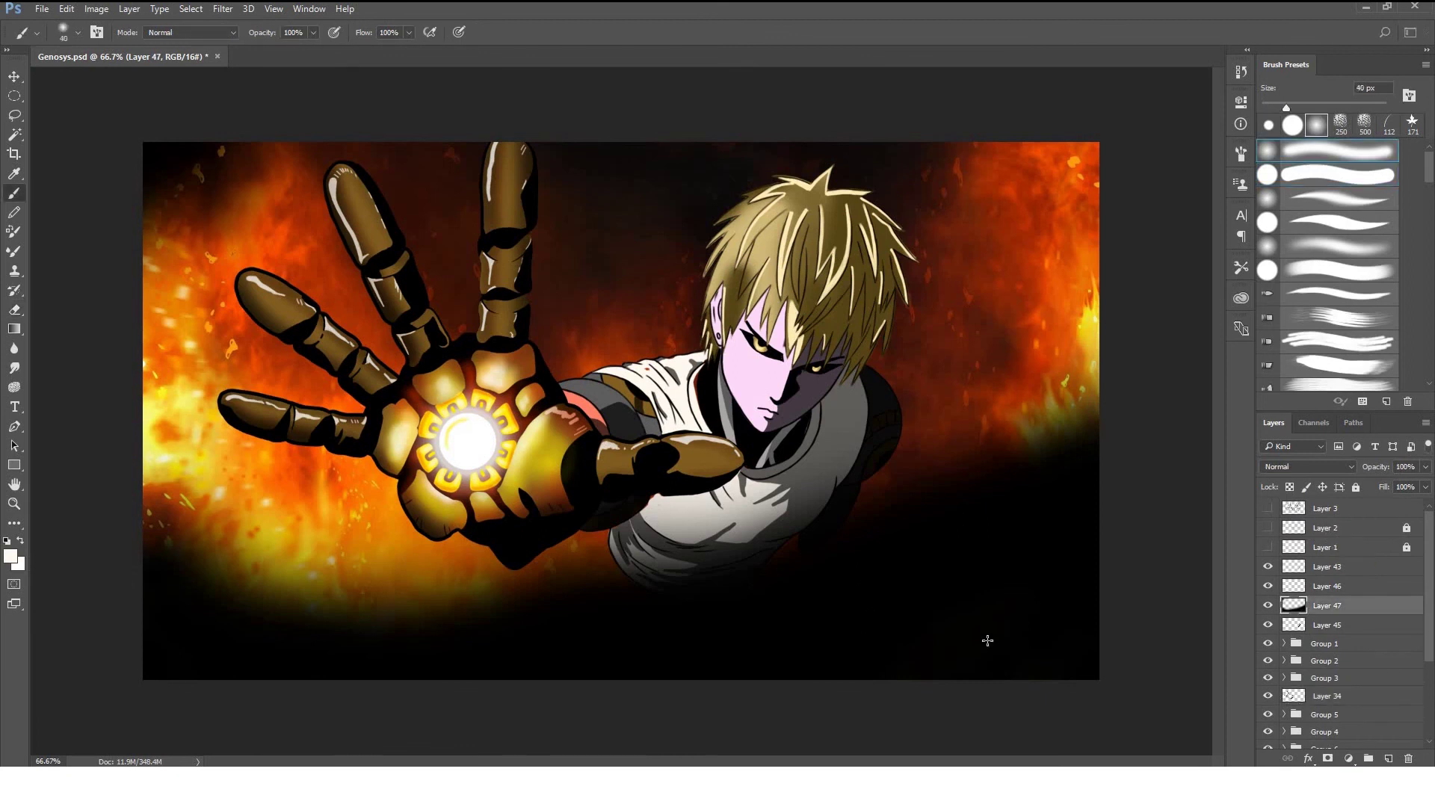
key("g")
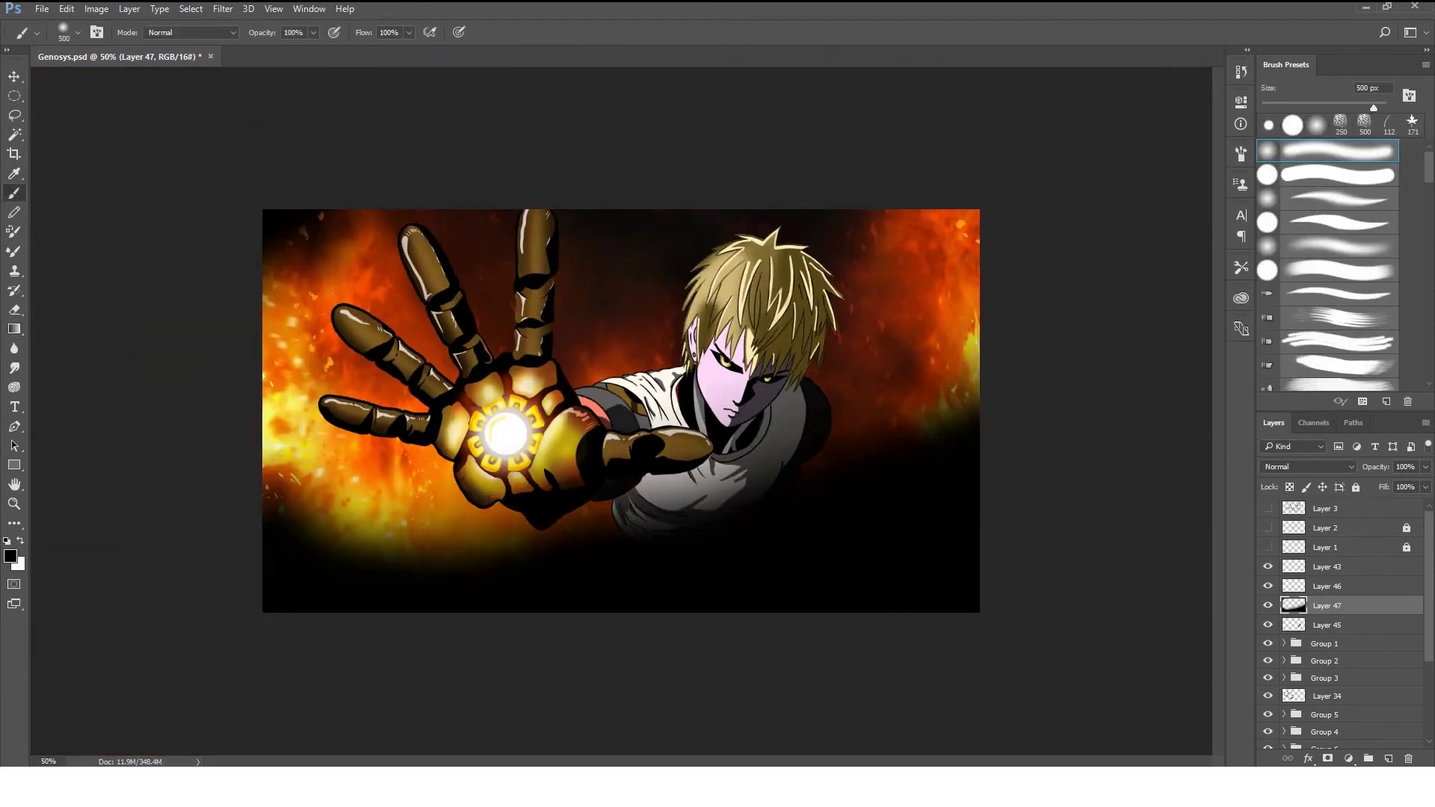
Darken the left, top and right edges at 20% opacity and sign bottom-right in white.
mouse_move(284, 224)
left_mouse_down()
mouse_move(284, 531)
mouse_move(385, 225)
left_mouse_up()
key("2")
left_click_drag(972, 217, 972, 396)
left_click_drag(284, 352, 299, 530)
left_click_drag(359, 224, 441, 291)
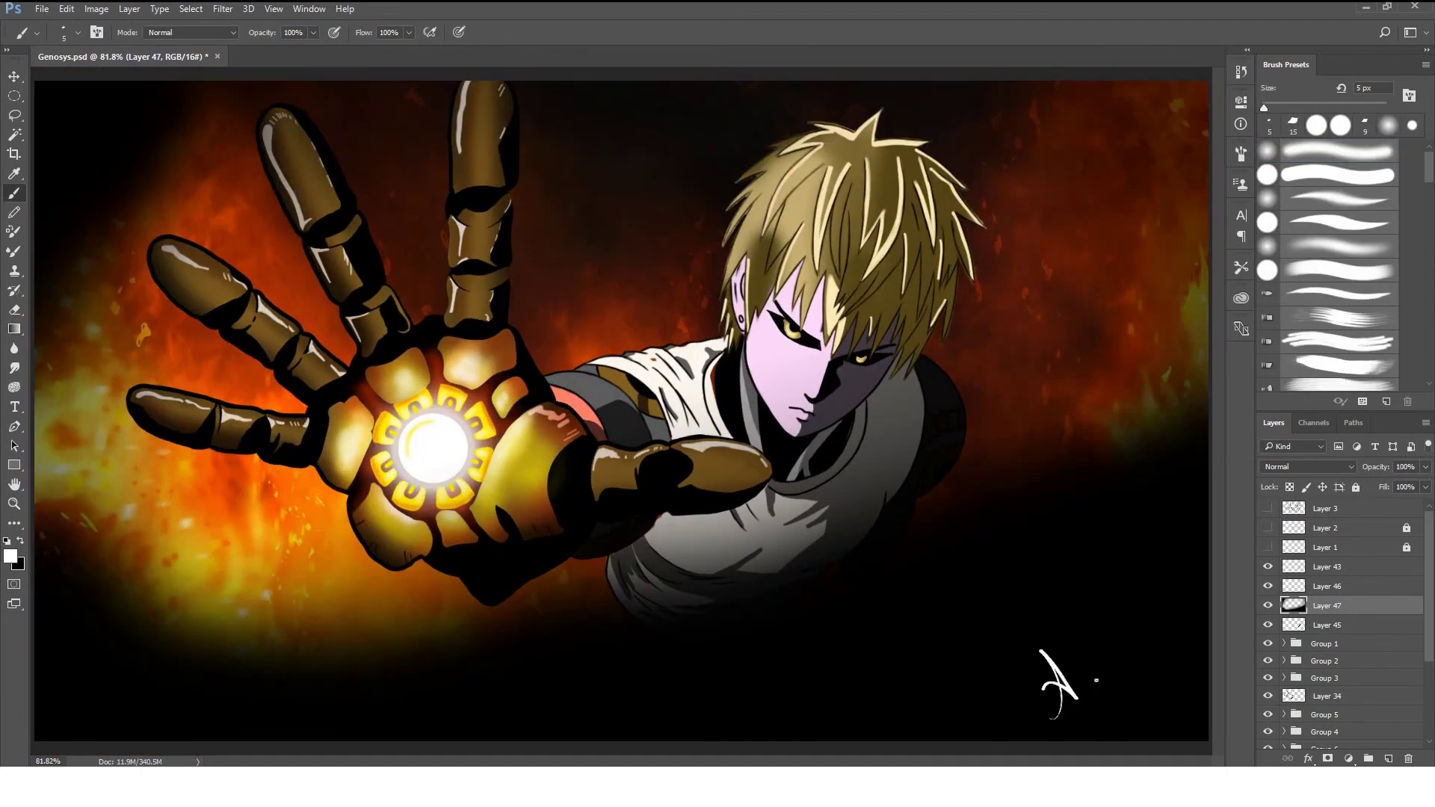
left_click_drag(1071, 725, 1150, 641)
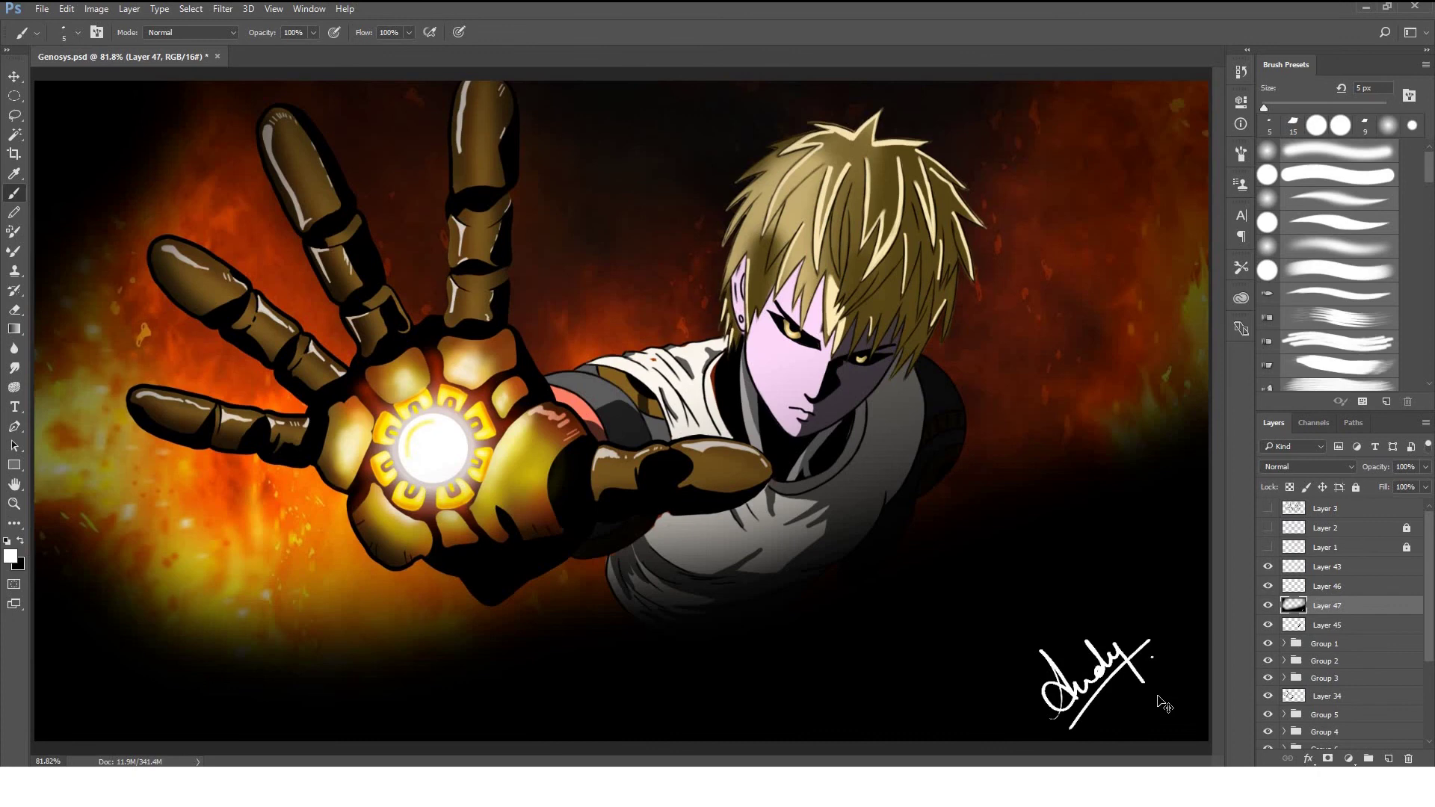
key("ctrl+minus")
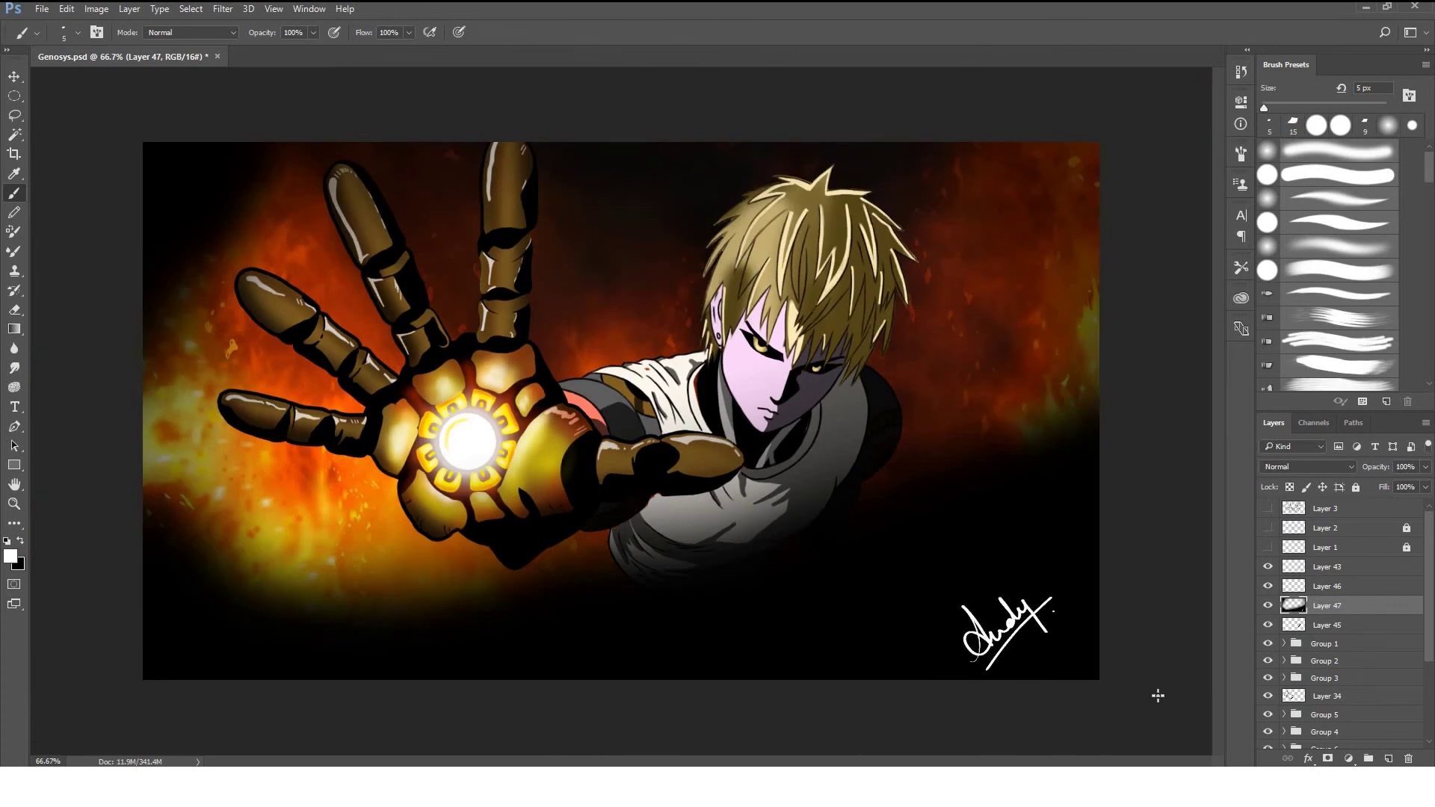